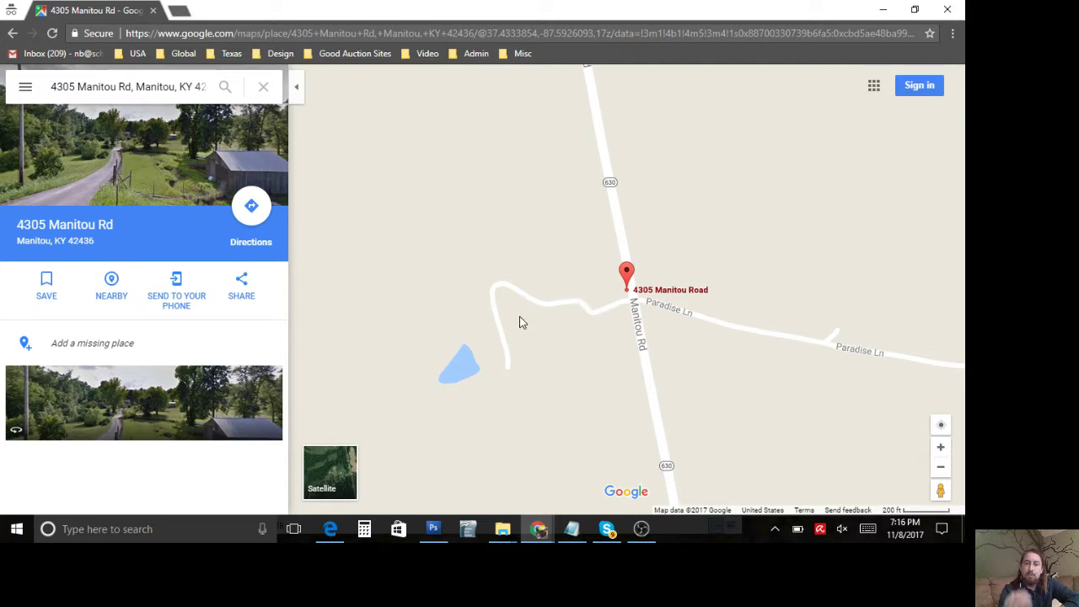
{"action": "left_click", "coordinate": [941, 466]}
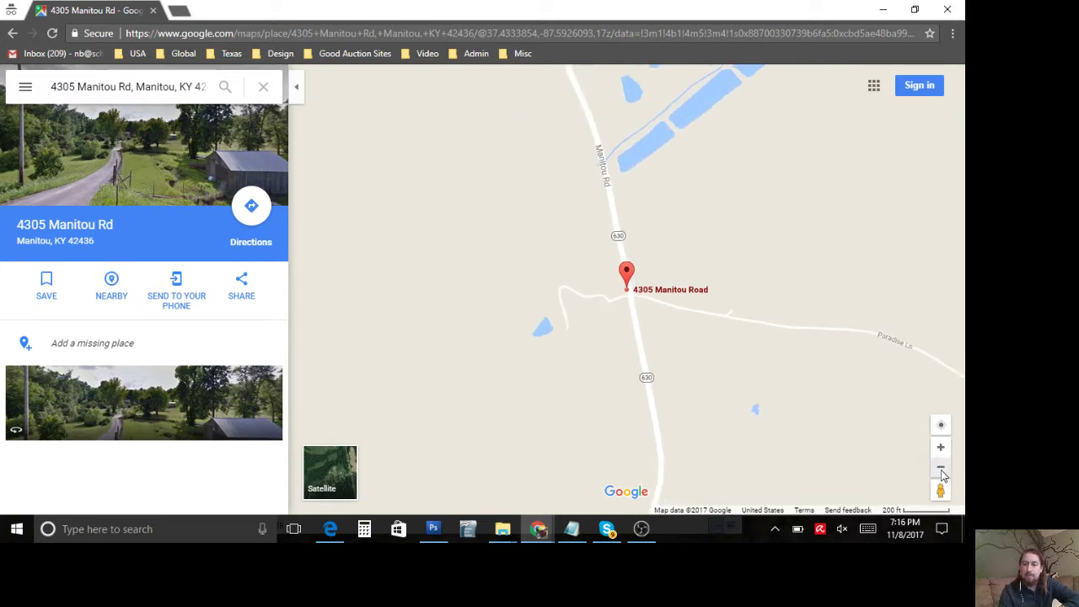
{"action": "left_click", "coordinate": [346, 466]}
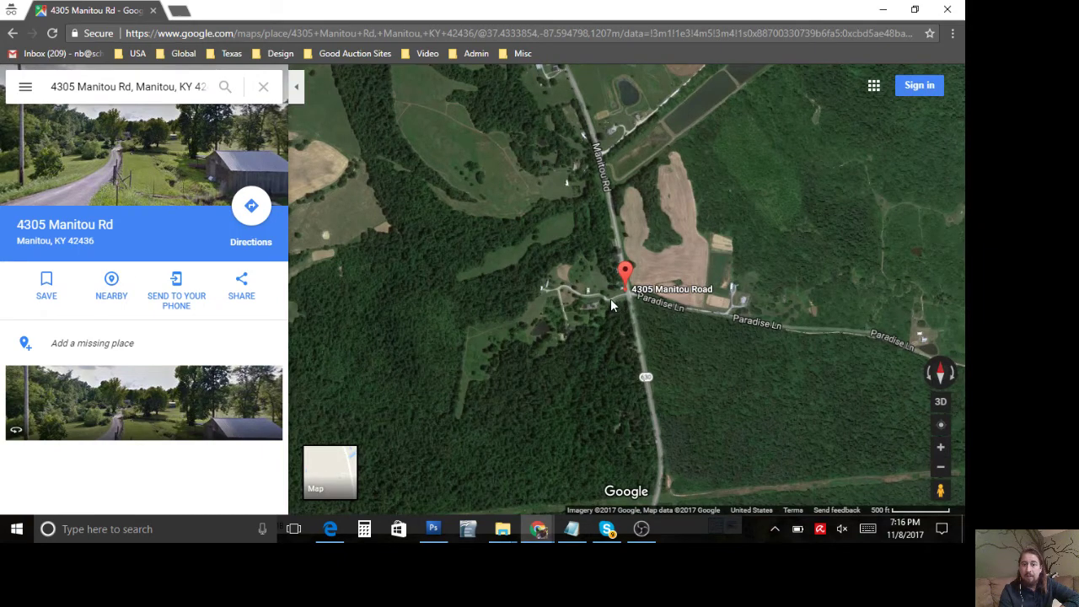
{"action": "scroll", "coordinate": [604, 286], "scroll_direction": "up", "scroll_amount": 2}
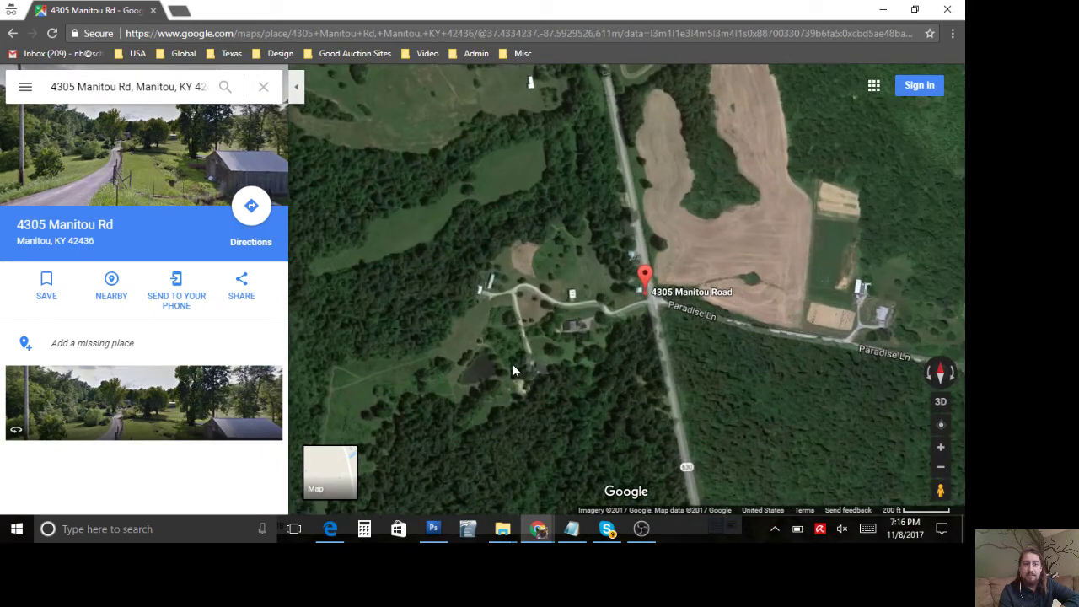
{"action": "left_click_drag", "start_coordinate": [532, 350], "coordinate": [630, 301]}
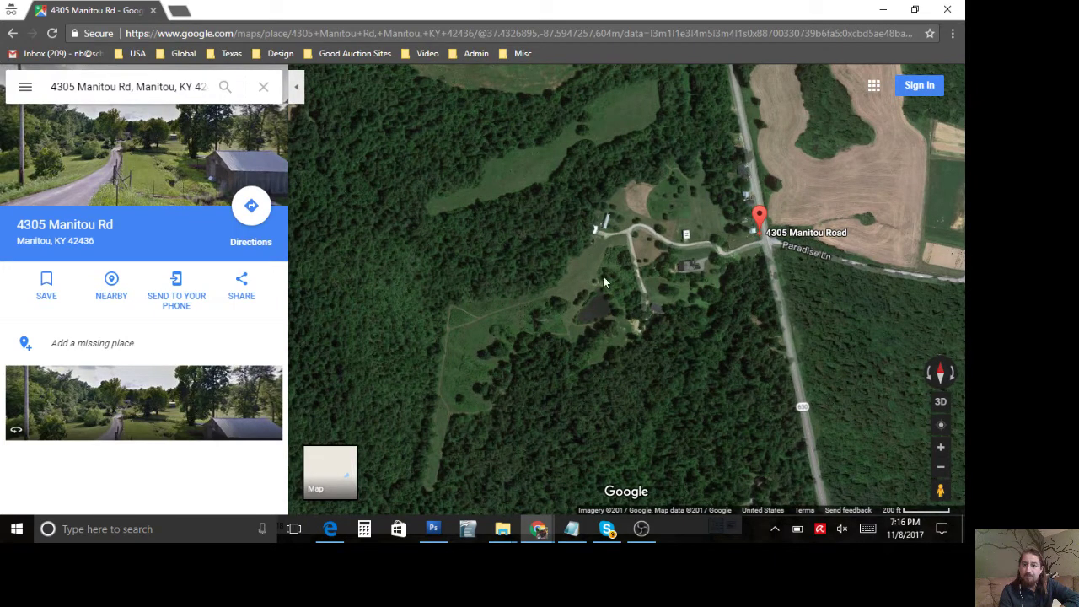
{"action": "left_click_drag", "start_coordinate": [503, 341], "coordinate": [481, 314]}
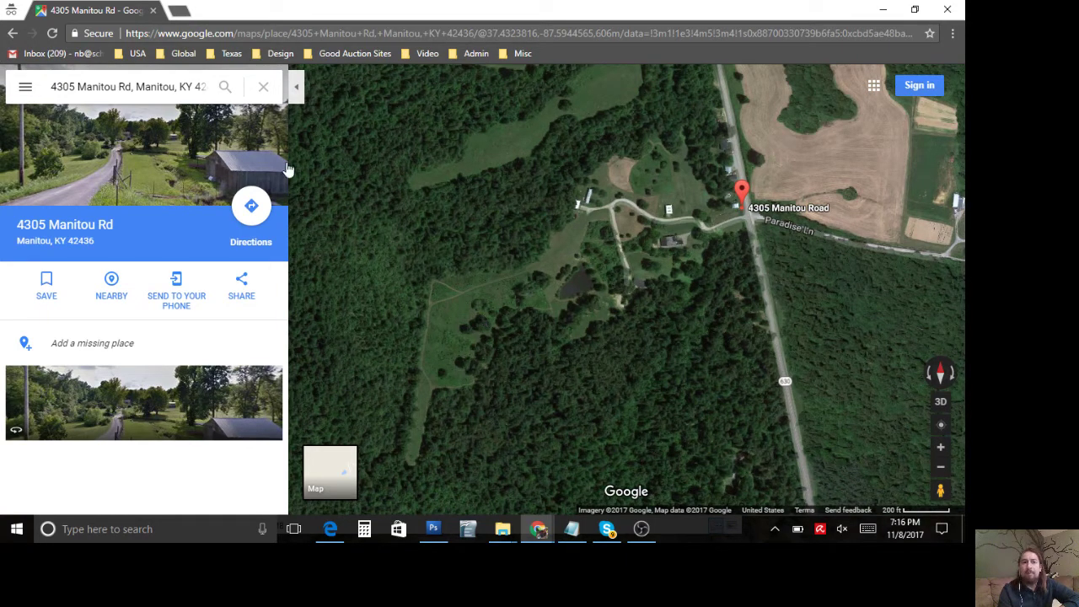
{"action": "left_click", "coordinate": [179, 12]}
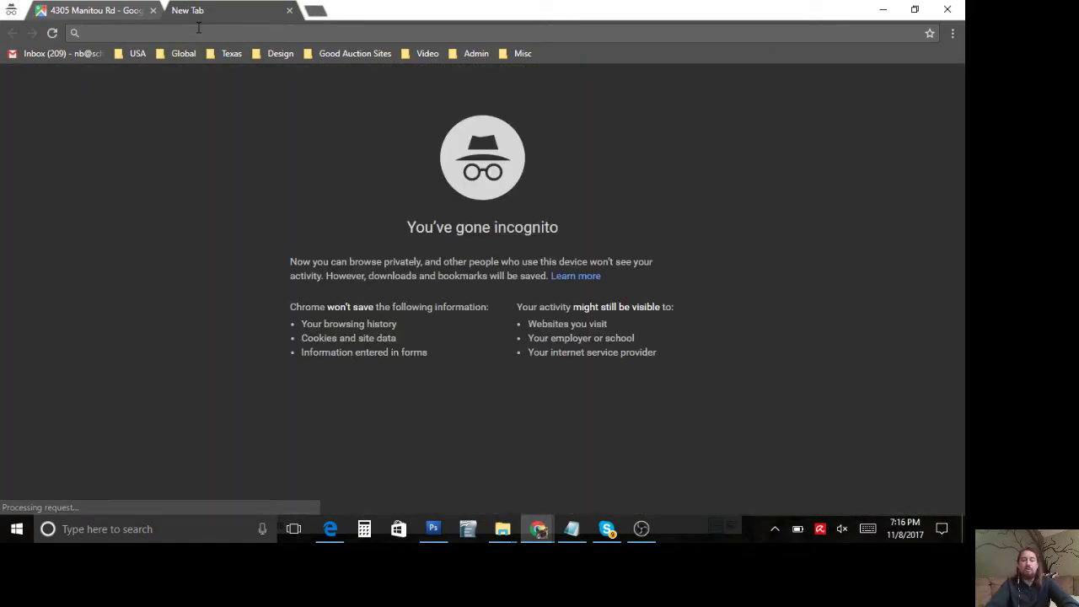
Step: Go to schoolofpermaculture.com in the new tab
{"action": "type", "text": "school ofpermaculture.com"}
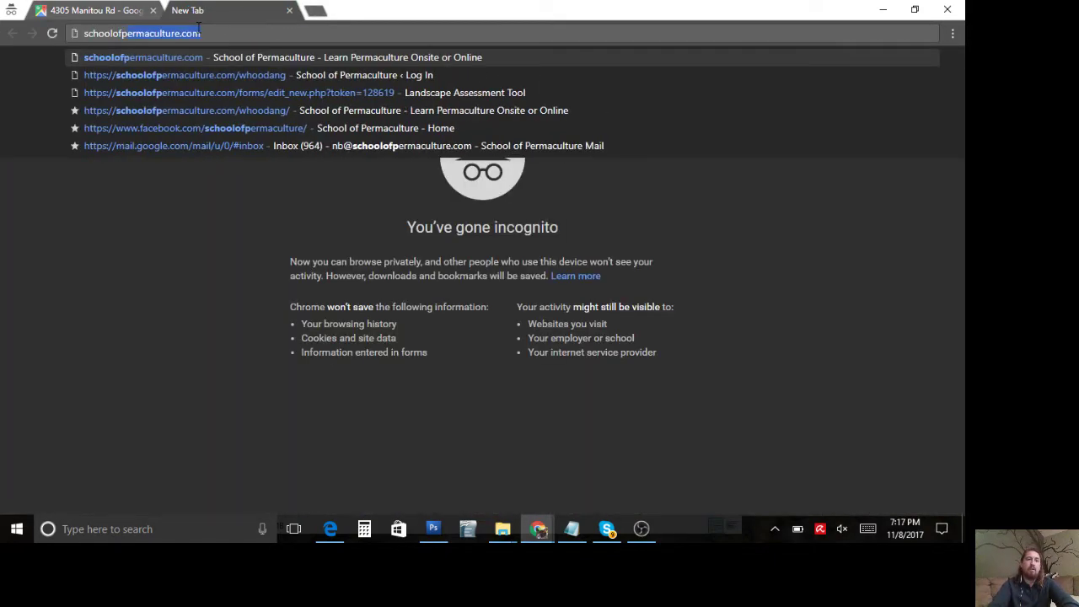
{"action": "key", "text": "Return"}
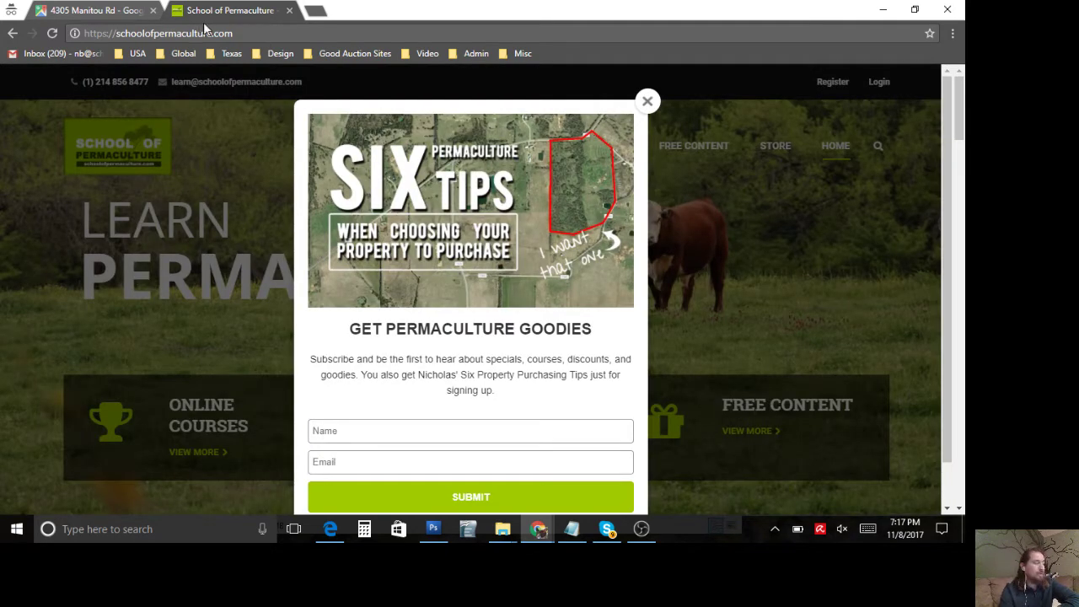
Step: Close the newsletter pop-up and go to Courses > Online Courses
{"action": "left_click", "coordinate": [648, 101]}
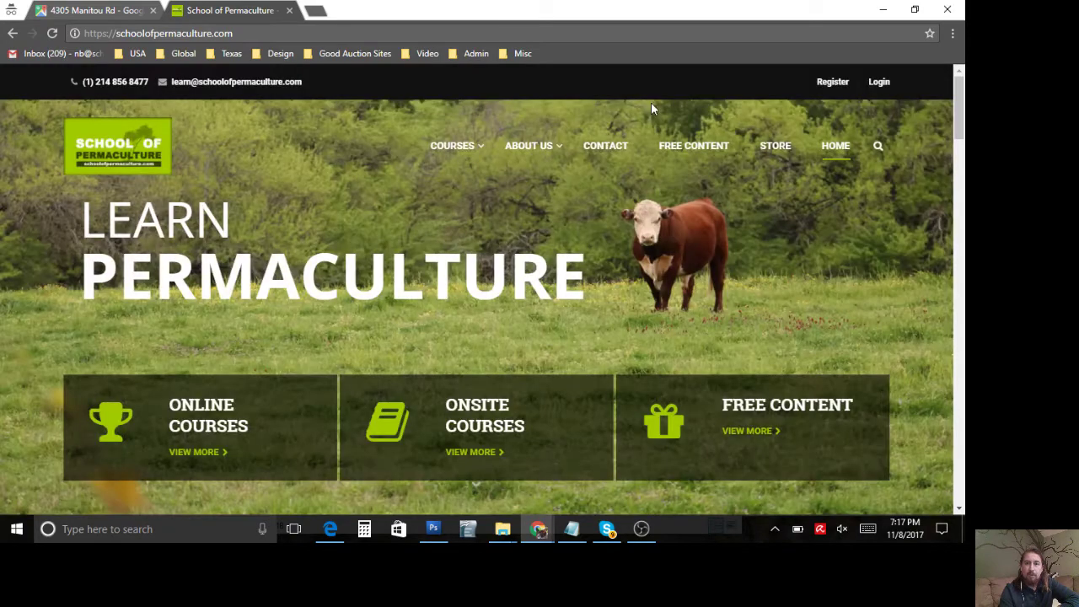
{"action": "mouse_move", "coordinate": [442, 148]}
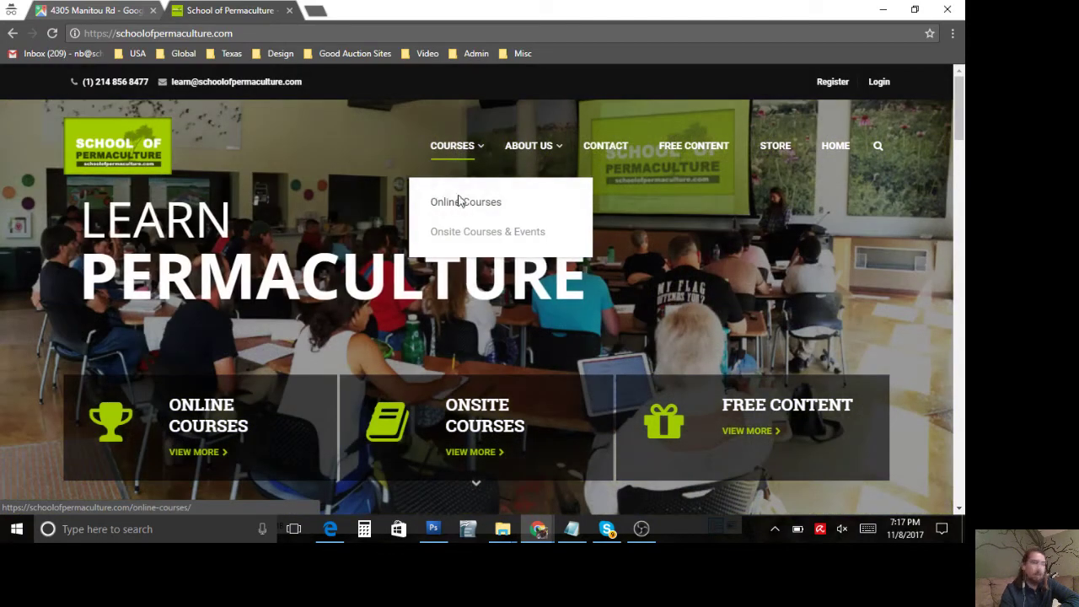
{"action": "left_click", "coordinate": [459, 201]}
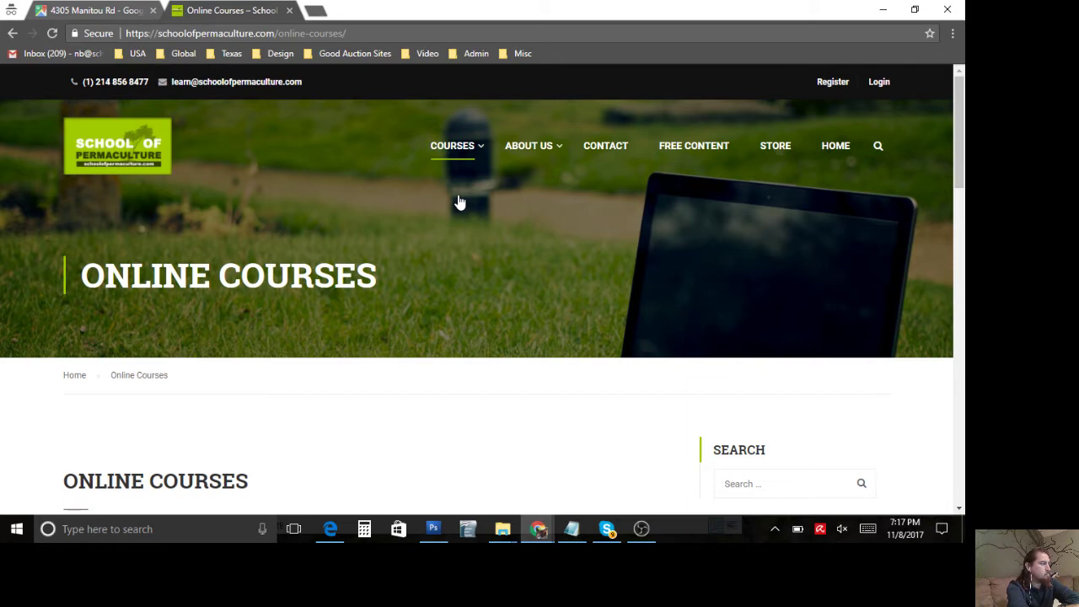
Step: Scroll the online courses list and open The Landscape Assessment course page
{"action": "scroll", "coordinate": [292, 354], "scroll_direction": "down", "scroll_amount": 3}
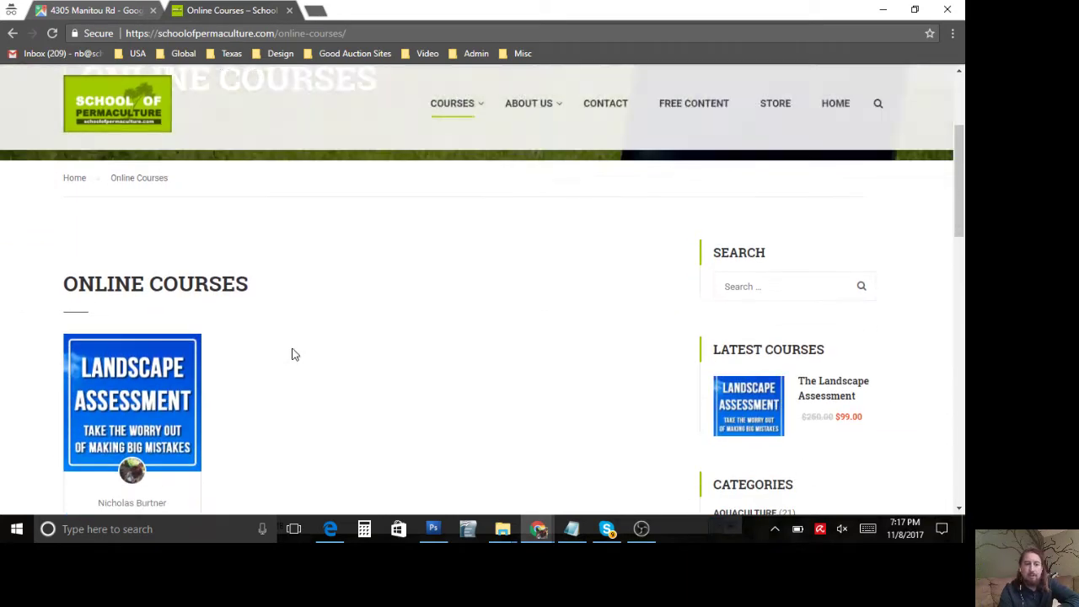
{"action": "scroll", "coordinate": [292, 354], "scroll_direction": "down", "scroll_amount": 1}
{"action": "scroll", "coordinate": [292, 354], "scroll_direction": "down", "scroll_amount": 1}
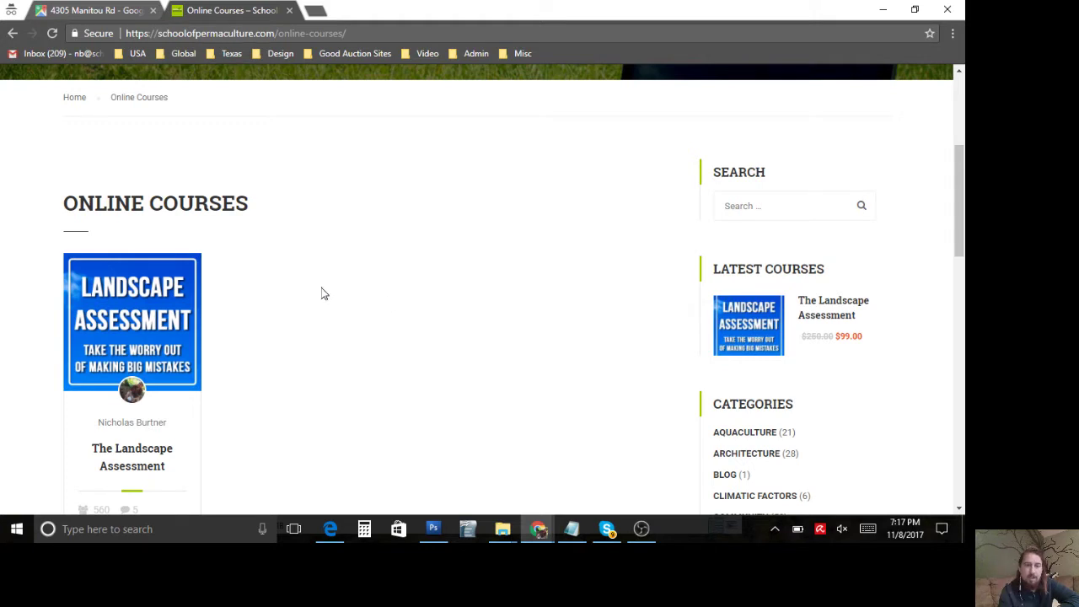
{"action": "mouse_move", "coordinate": [122, 324]}
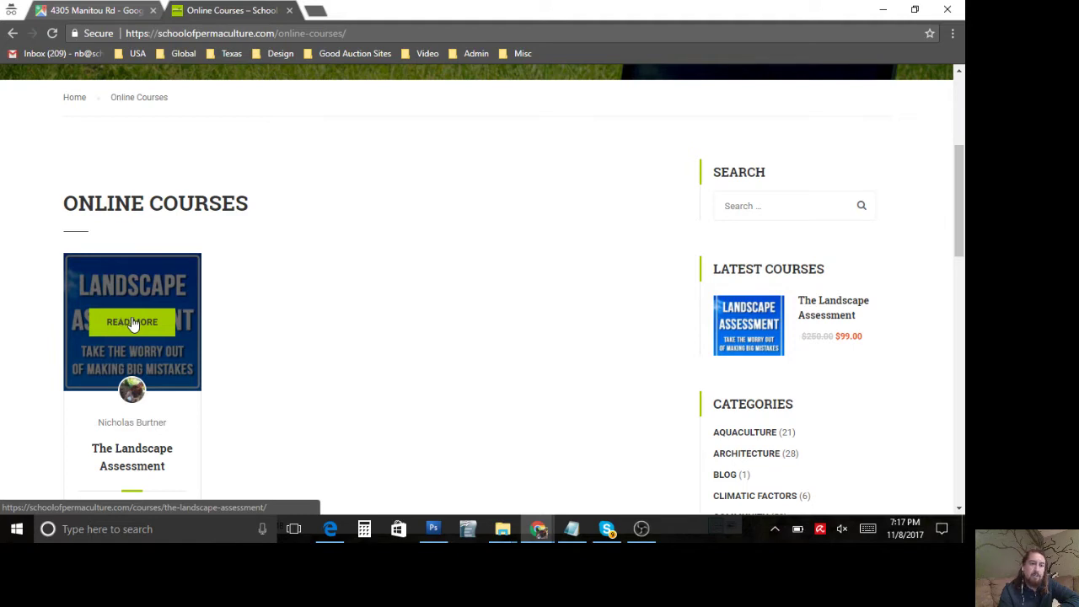
{"action": "scroll", "coordinate": [137, 325], "scroll_direction": "down", "scroll_amount": 2}
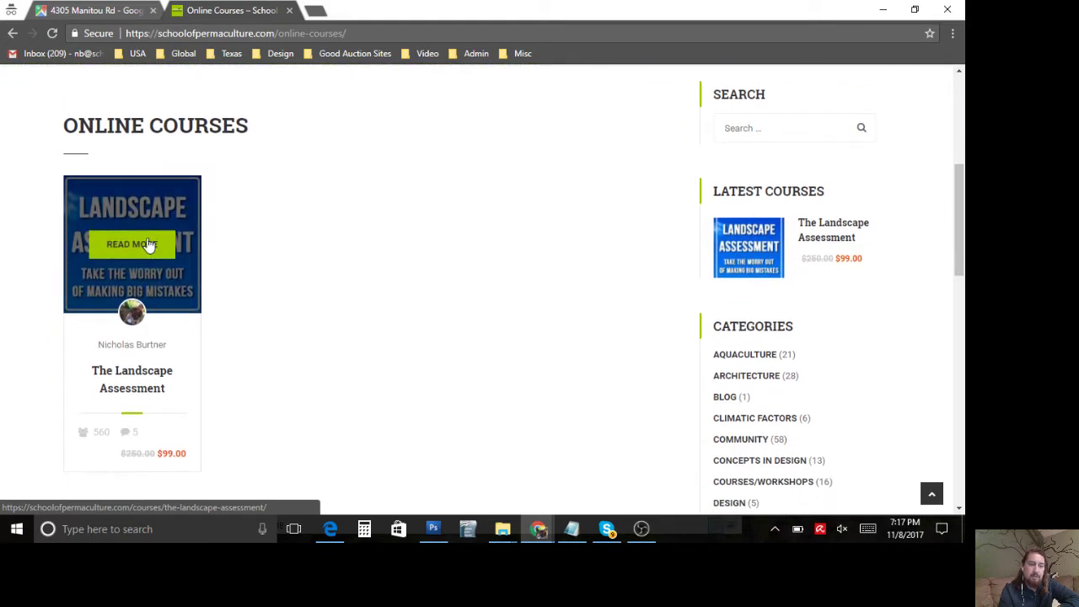
{"action": "left_click", "coordinate": [131, 215]}
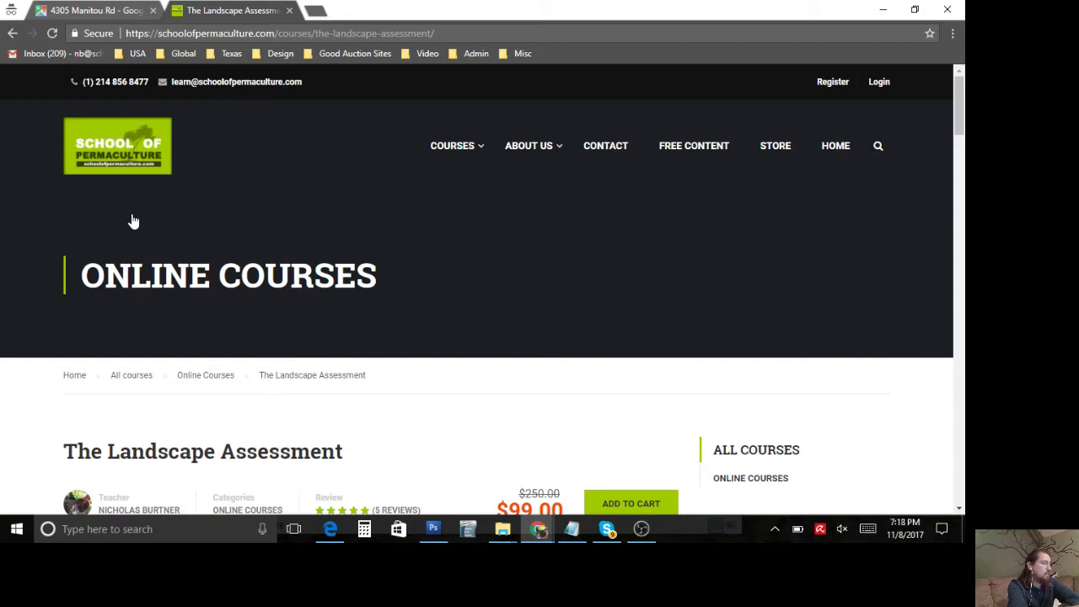
Step: Scroll the course page and highlight the $250.00 original and $99.00 sale prices
{"action": "scroll", "coordinate": [132, 221], "scroll_direction": "down", "scroll_amount": 3}
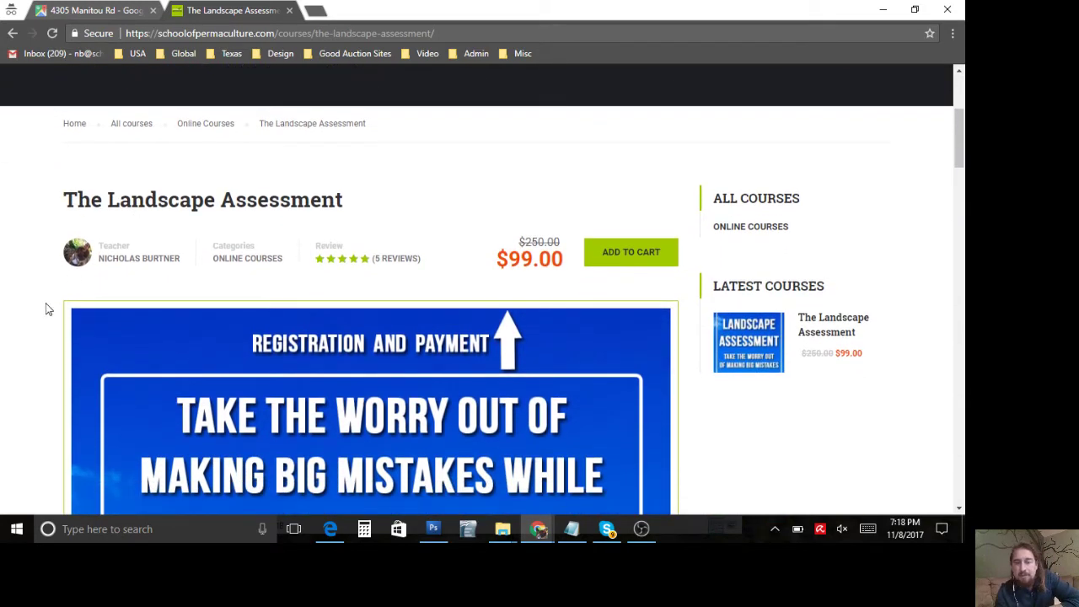
{"action": "scroll", "coordinate": [47, 310], "scroll_direction": "down", "scroll_amount": 1}
{"action": "scroll", "coordinate": [46, 310], "scroll_direction": "up", "scroll_amount": 2}
{"action": "scroll", "coordinate": [46, 309], "scroll_direction": "down", "scroll_amount": 1}
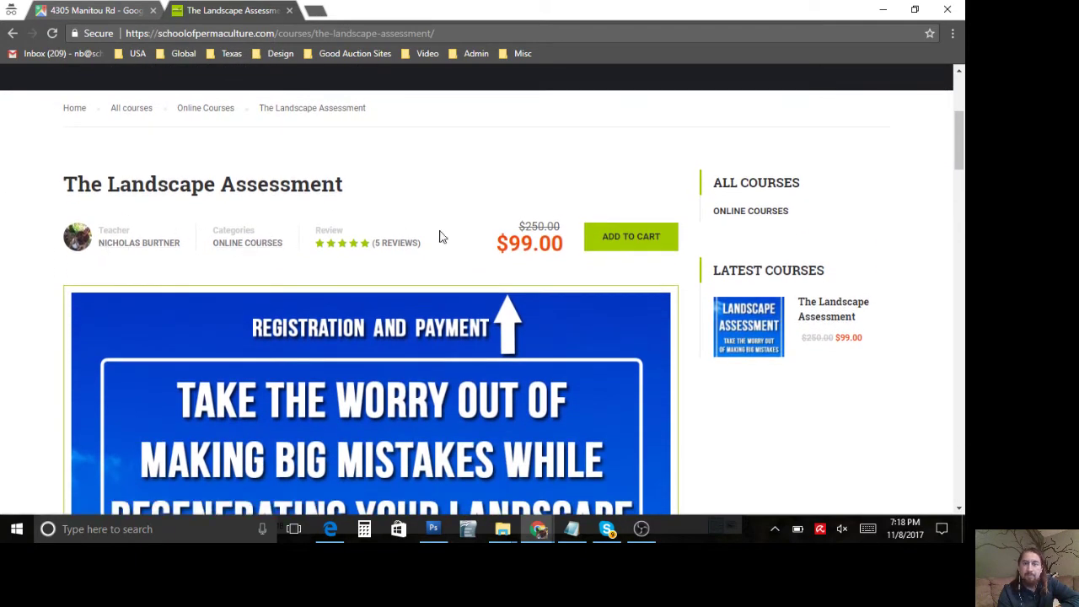
{"action": "scroll", "coordinate": [393, 389], "scroll_direction": "down", "scroll_amount": 3}
{"action": "scroll", "coordinate": [394, 390], "scroll_direction": "up", "scroll_amount": 2}
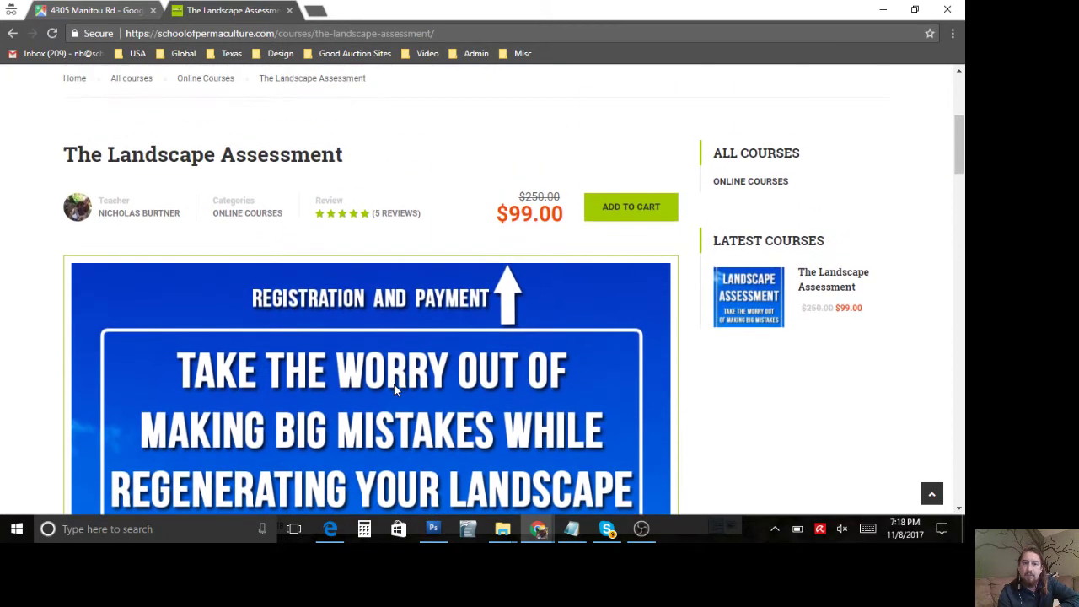
{"action": "double_click", "coordinate": [539, 196]}
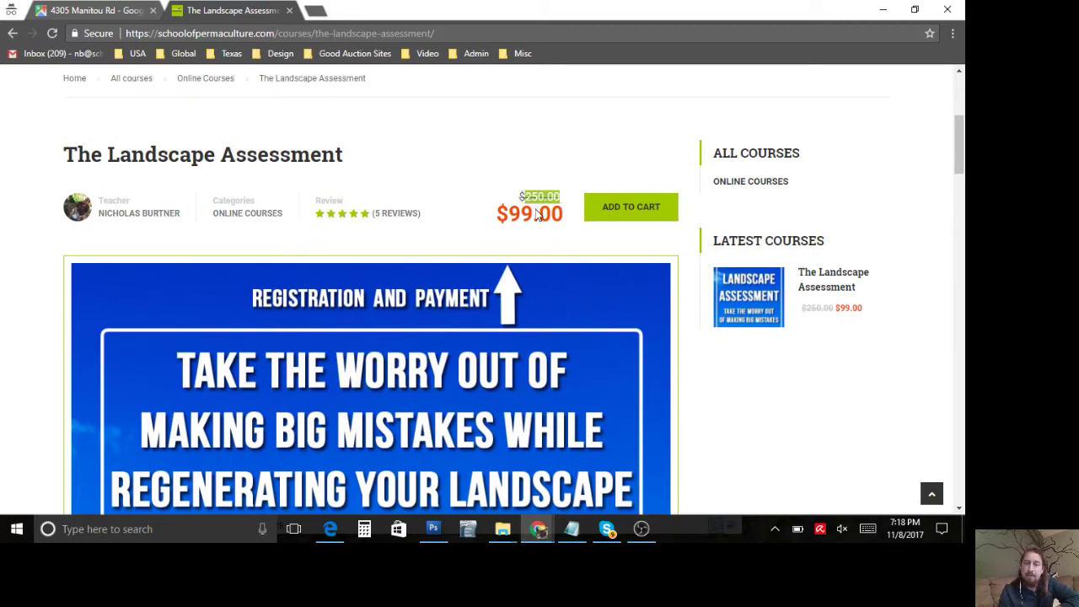
{"action": "double_click", "coordinate": [526, 217]}
{"action": "left_click", "coordinate": [526, 218]}
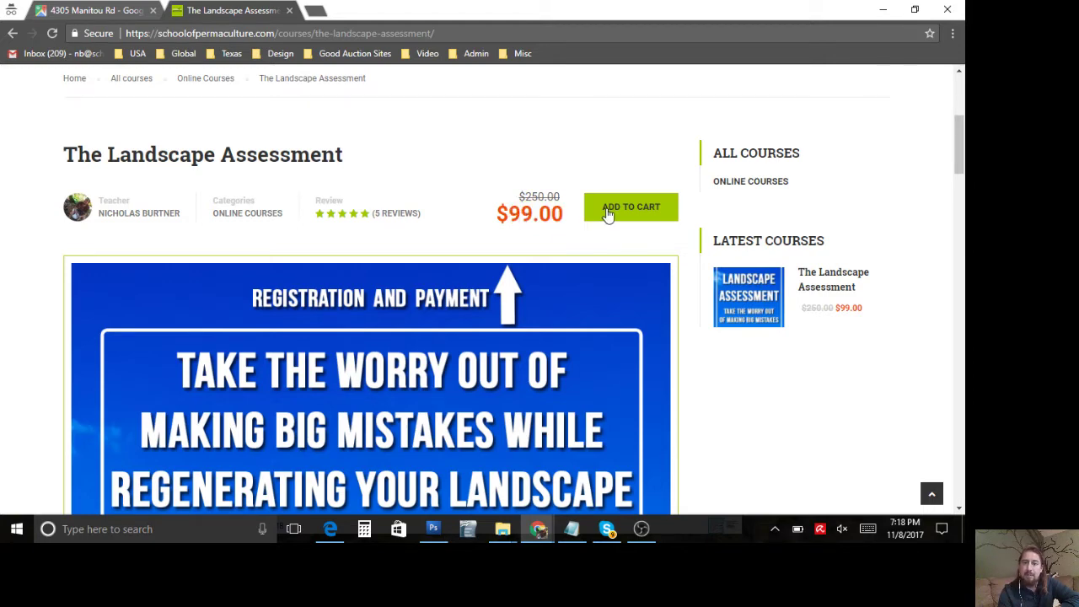
Step: Scroll down the course page and view its lecture list
{"action": "scroll", "coordinate": [56, 295], "scroll_direction": "down", "scroll_amount": 4}
{"action": "scroll", "coordinate": [56, 295], "scroll_direction": "down", "scroll_amount": 1}
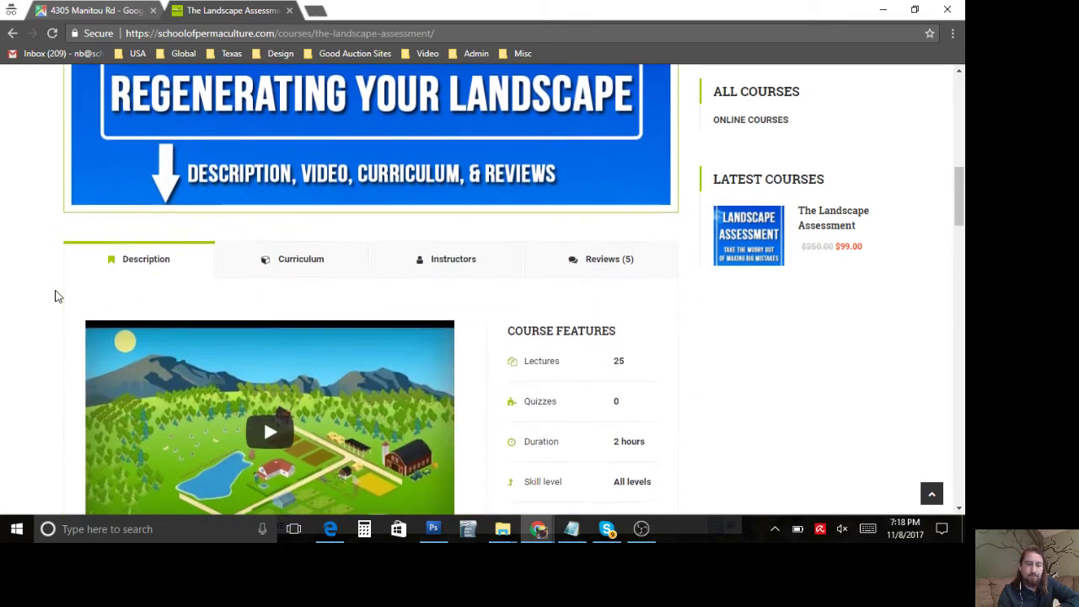
{"action": "scroll", "coordinate": [56, 295], "scroll_direction": "down", "scroll_amount": 1}
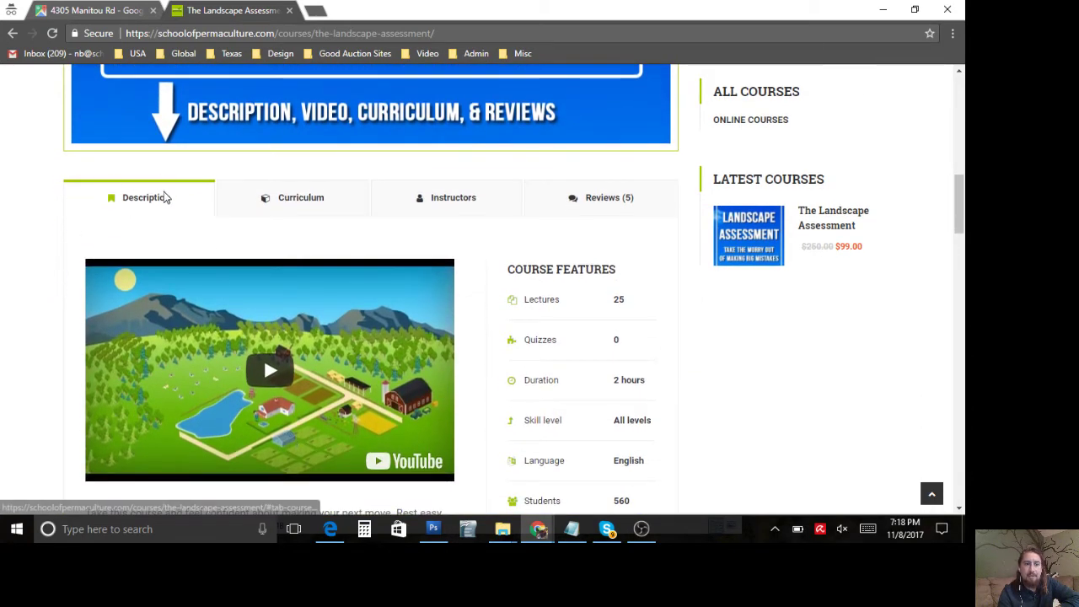
{"action": "scroll", "coordinate": [167, 226], "scroll_direction": "down", "scroll_amount": 2}
{"action": "scroll", "coordinate": [168, 233], "scroll_direction": "up", "scroll_amount": 2}
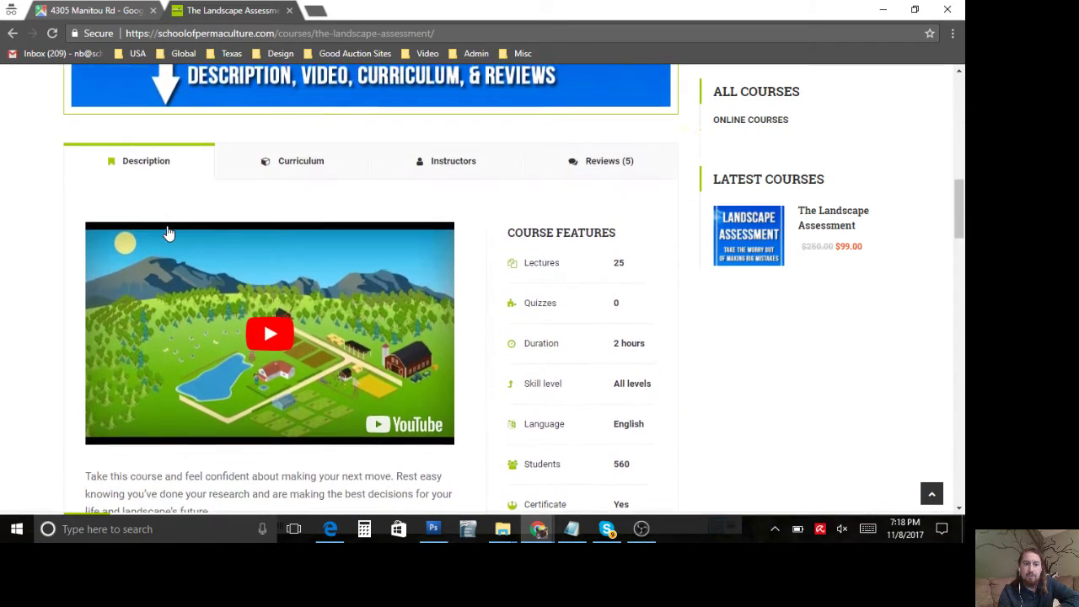
{"action": "left_click", "coordinate": [289, 199]}
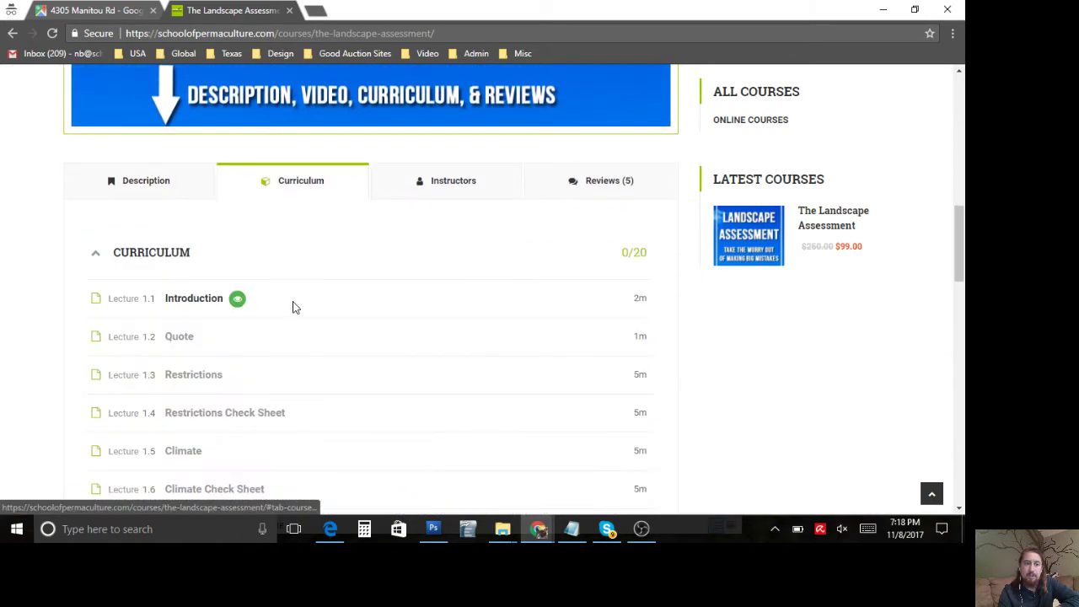
{"action": "scroll", "coordinate": [293, 306], "scroll_direction": "down", "scroll_amount": 4}
{"action": "scroll", "coordinate": [292, 306], "scroll_direction": "down", "scroll_amount": 4}
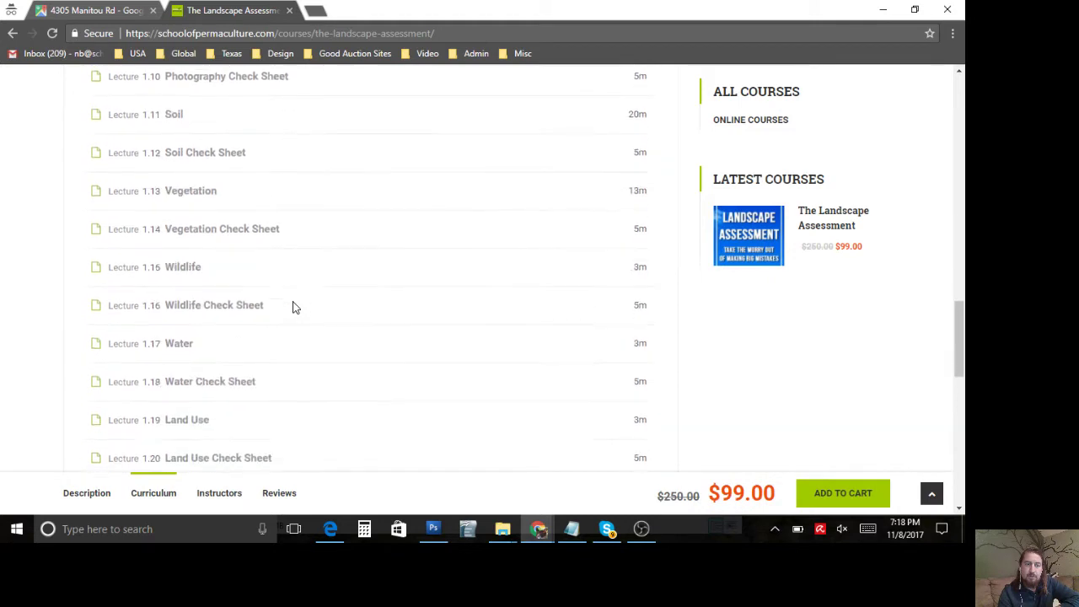
{"action": "scroll", "coordinate": [293, 306], "scroll_direction": "up", "scroll_amount": 3}
{"action": "scroll", "coordinate": [292, 306], "scroll_direction": "up", "scroll_amount": 5}
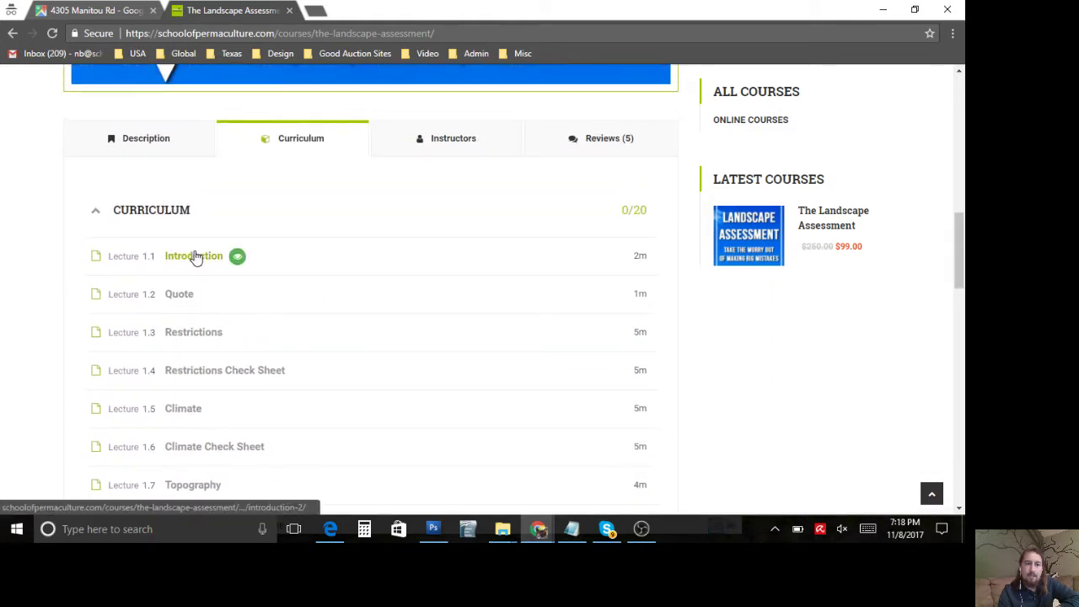
{"action": "scroll", "coordinate": [338, 261], "scroll_direction": "up", "scroll_amount": 2}
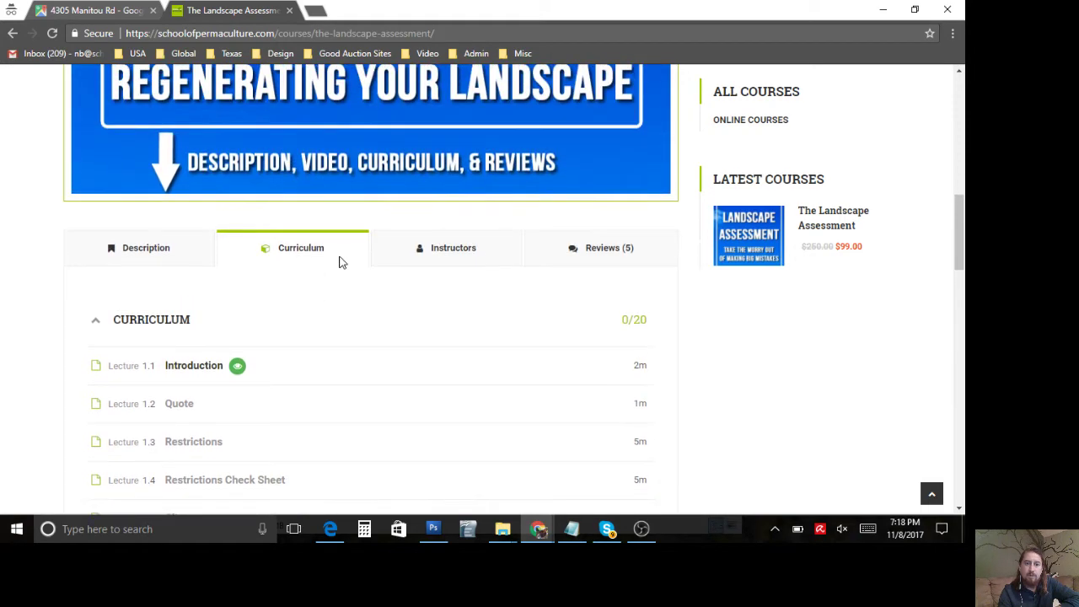
Step: Check the instructor biography, five reviews and Description, then scroll back to the top
{"action": "left_click", "coordinate": [419, 248]}
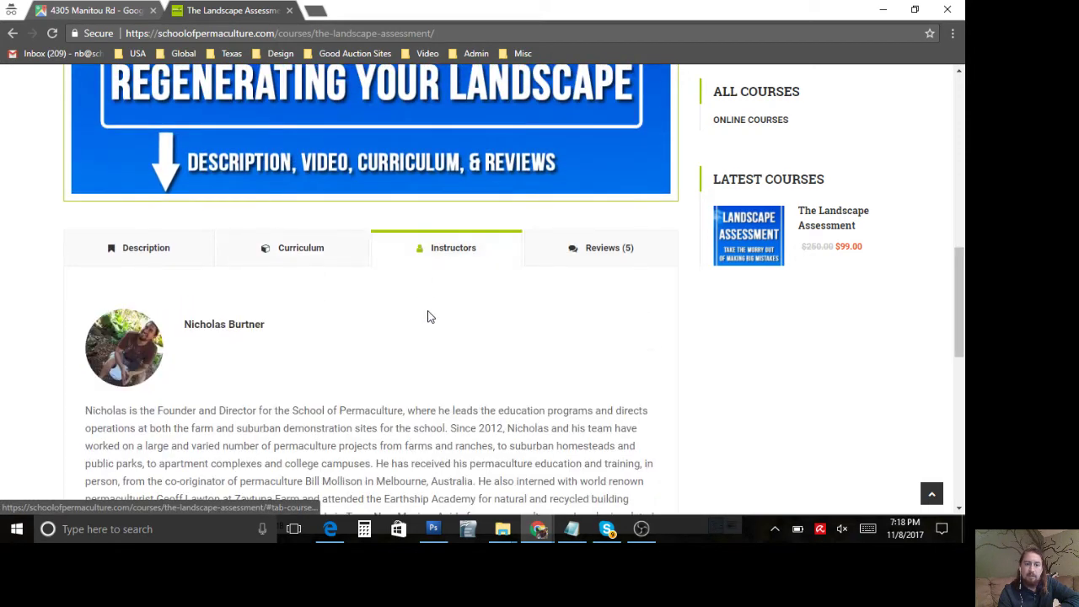
{"action": "scroll", "coordinate": [429, 315], "scroll_direction": "down", "scroll_amount": 1}
{"action": "scroll", "coordinate": [427, 316], "scroll_direction": "up", "scroll_amount": 1}
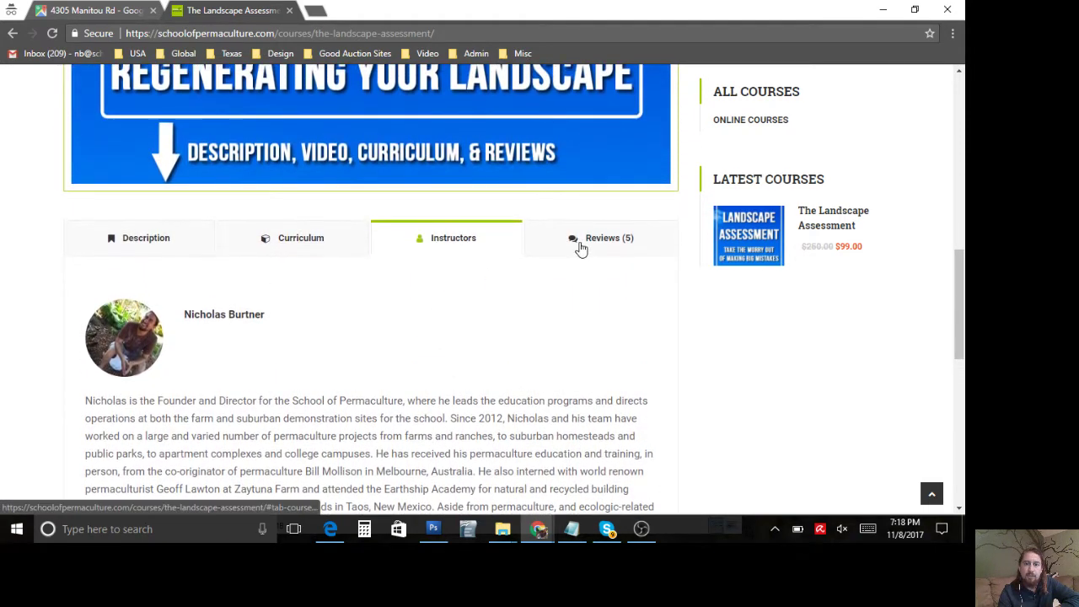
{"action": "left_click", "coordinate": [574, 242]}
{"action": "left_click", "coordinate": [175, 242]}
{"action": "scroll", "coordinate": [175, 242], "scroll_direction": "up", "scroll_amount": 5}
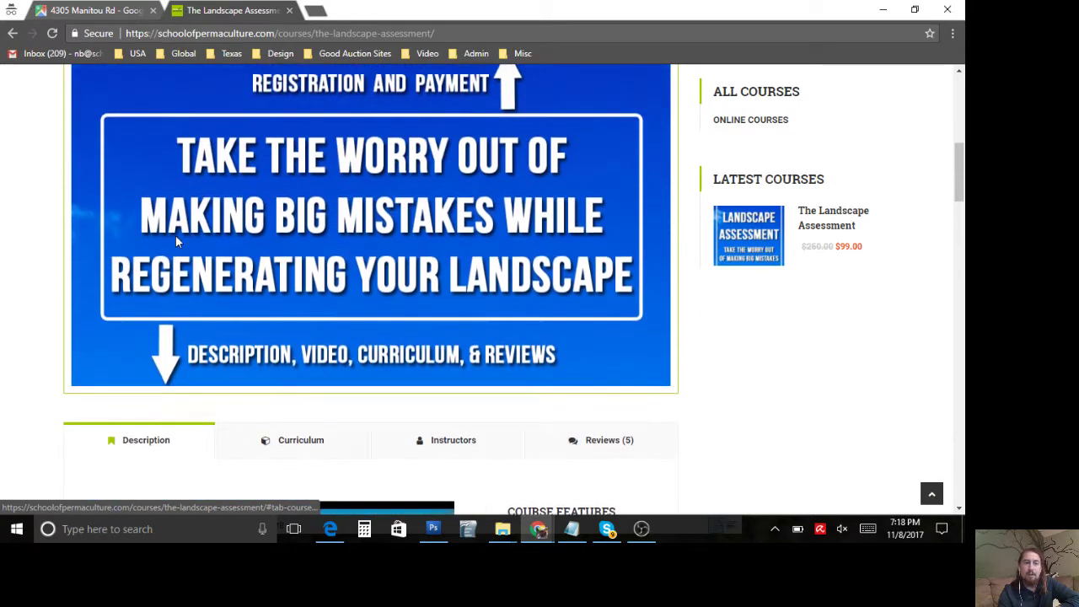
{"action": "scroll", "coordinate": [175, 242], "scroll_direction": "up", "scroll_amount": 5}
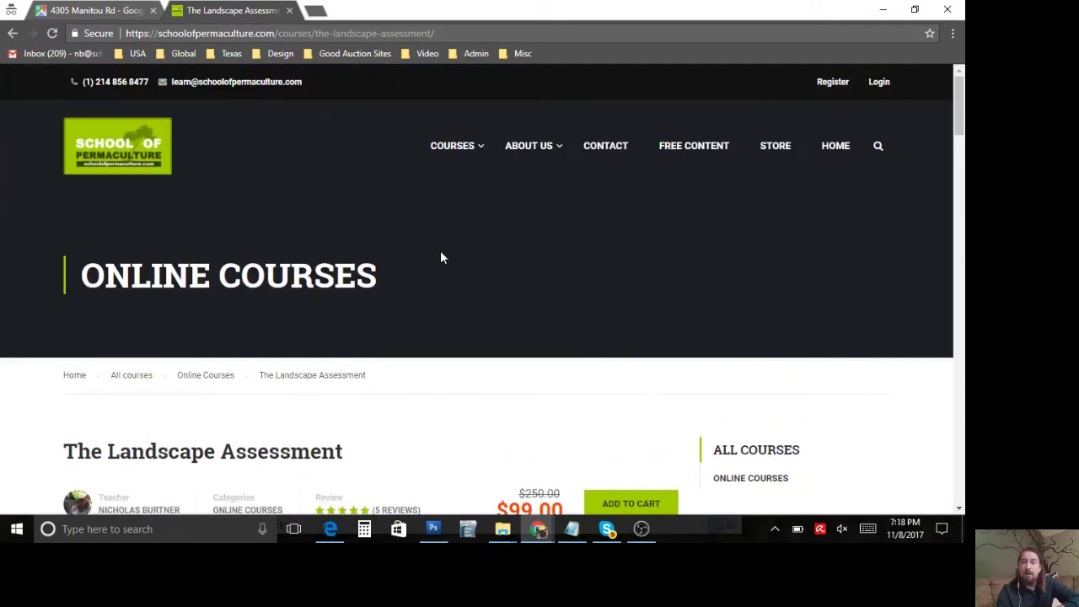
{"action": "scroll", "coordinate": [439, 255], "scroll_direction": "down", "scroll_amount": 3}
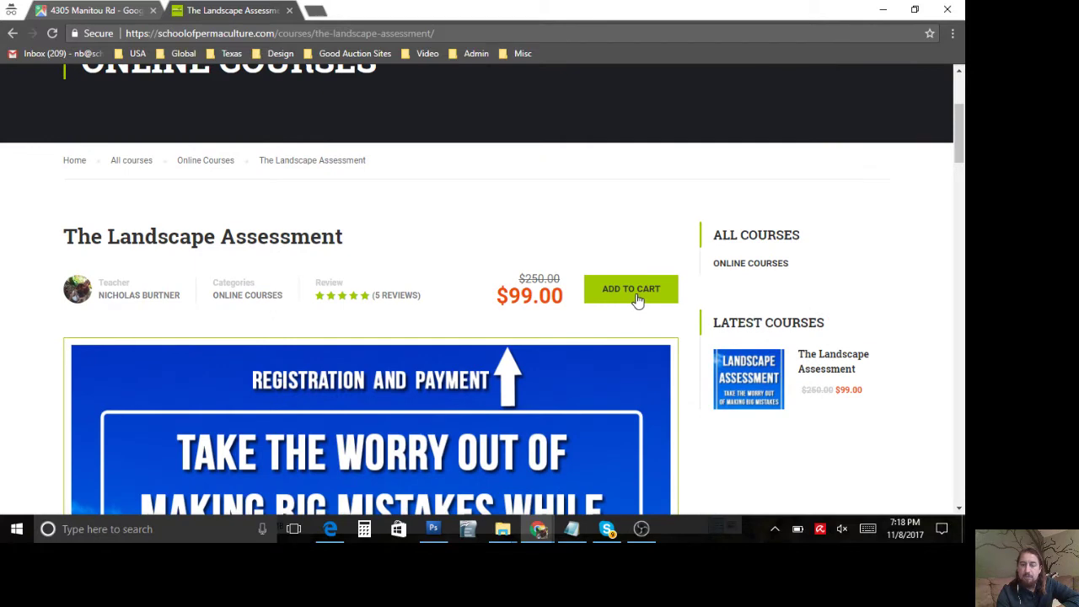
{"action": "scroll", "coordinate": [661, 215], "scroll_direction": "up", "scroll_amount": 3}
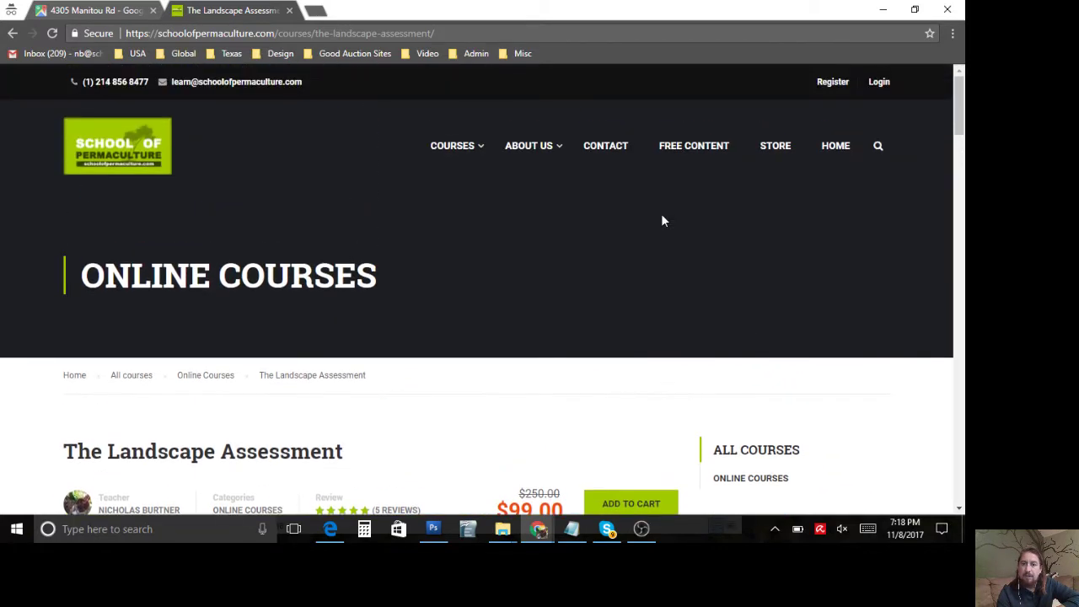
Step: Log in to the site account with the account username and password
{"action": "left_click", "coordinate": [873, 88]}
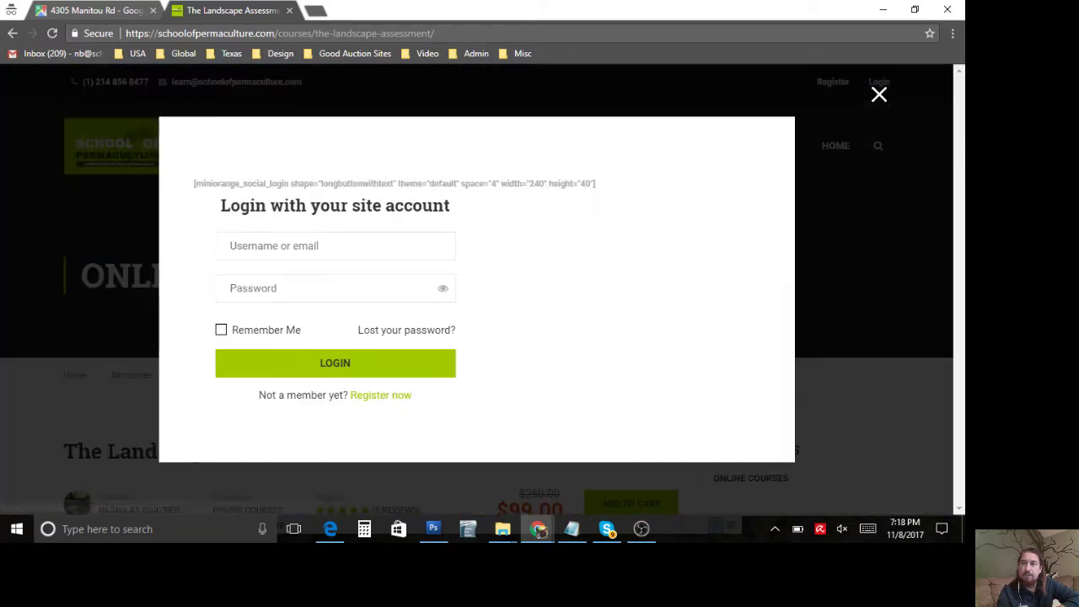
{"action": "left_click", "coordinate": [364, 252]}
{"action": "type", "text": "admin"}
{"action": "key", "text": "Tab"}
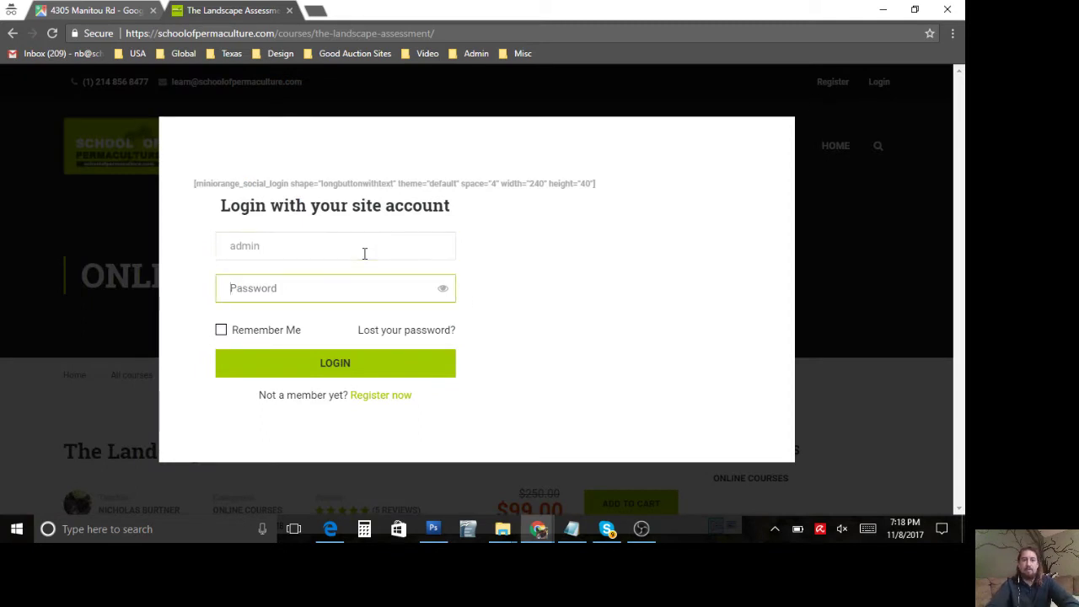
{"action": "type", "text": "•••••"}
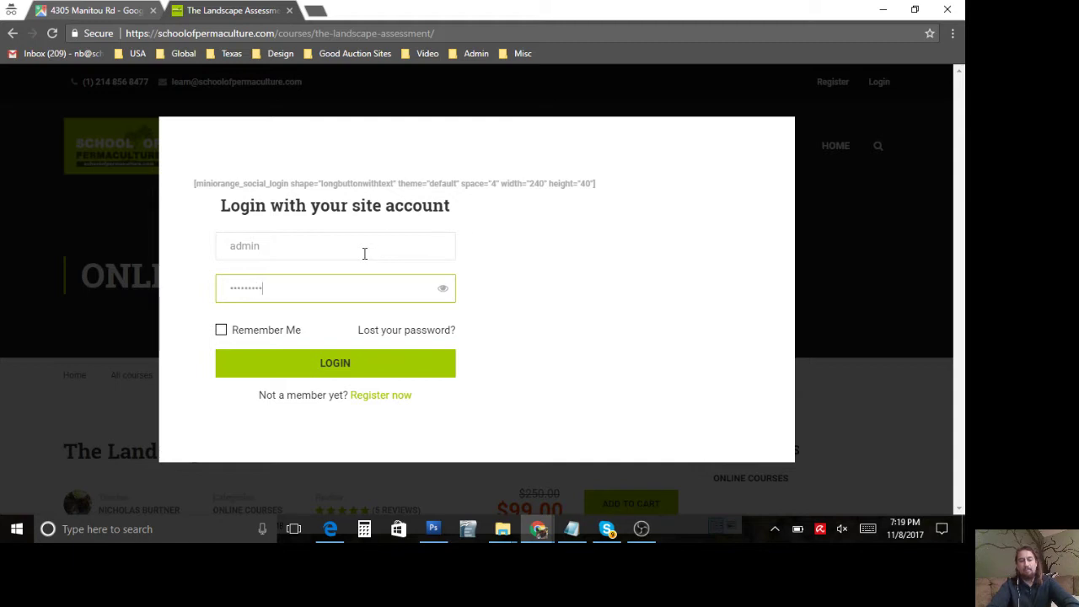
{"action": "type", "text": "•••••••"}
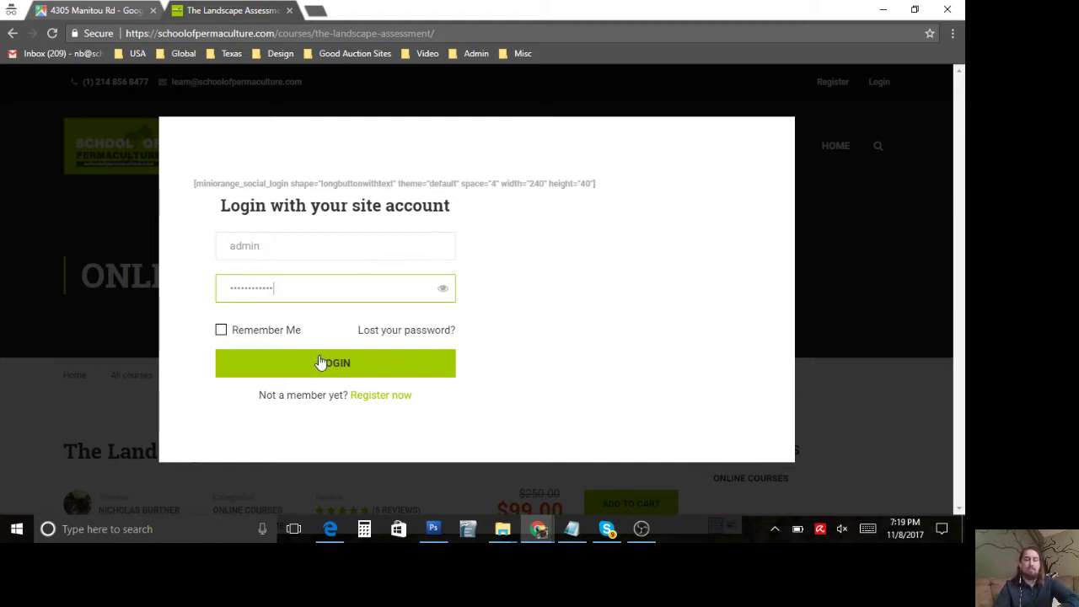
{"action": "left_click", "coordinate": [319, 361]}
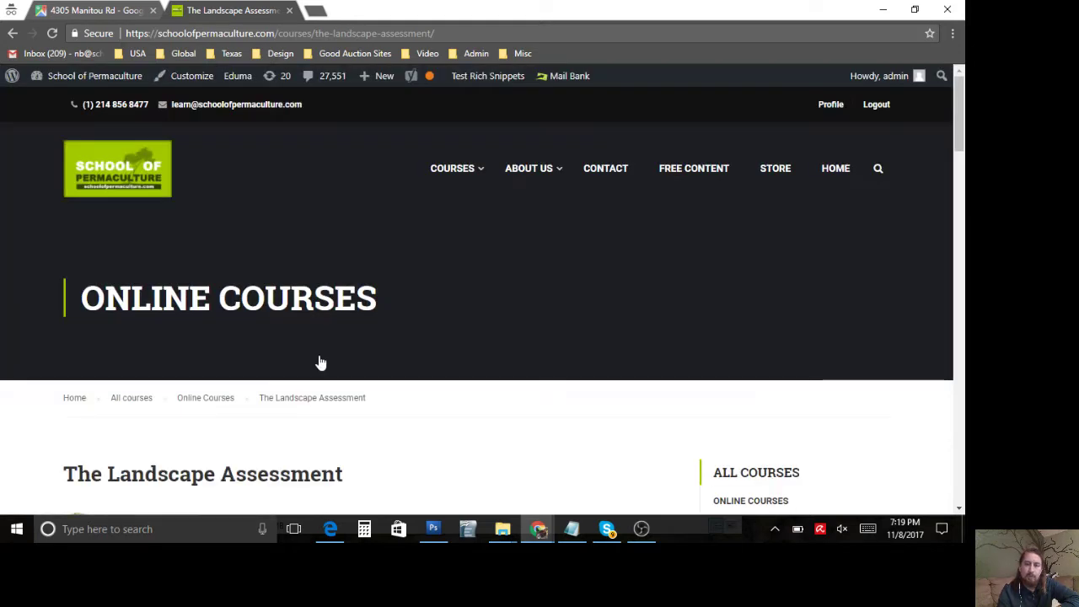
Step: Scroll down to the course curriculum and open the Introduction lecture
{"action": "scroll", "coordinate": [378, 386], "scroll_direction": "down", "scroll_amount": 3}
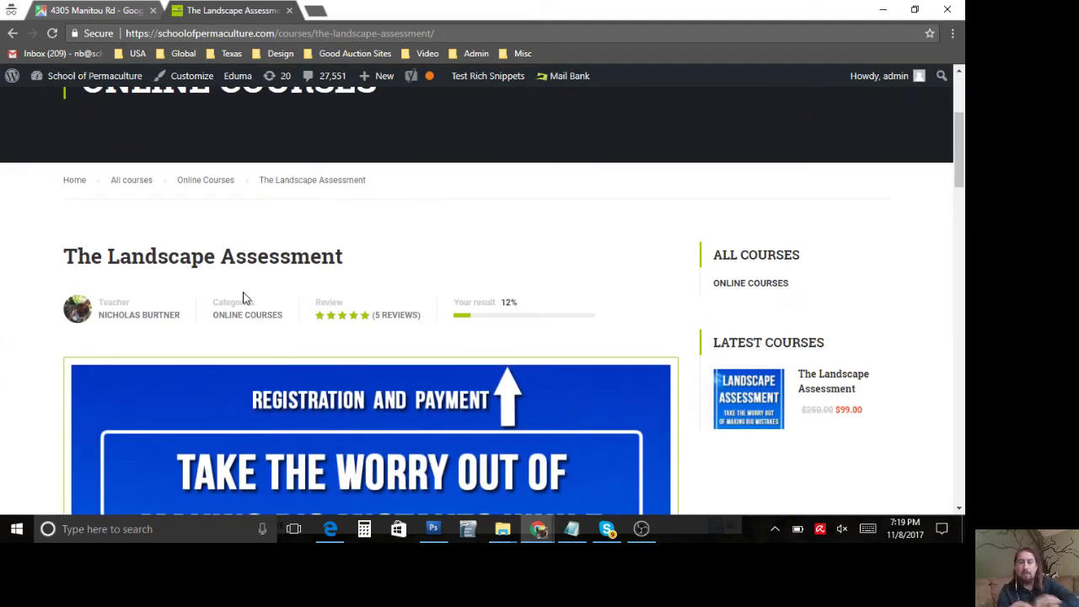
{"action": "scroll", "coordinate": [243, 299], "scroll_direction": "down", "scroll_amount": 1}
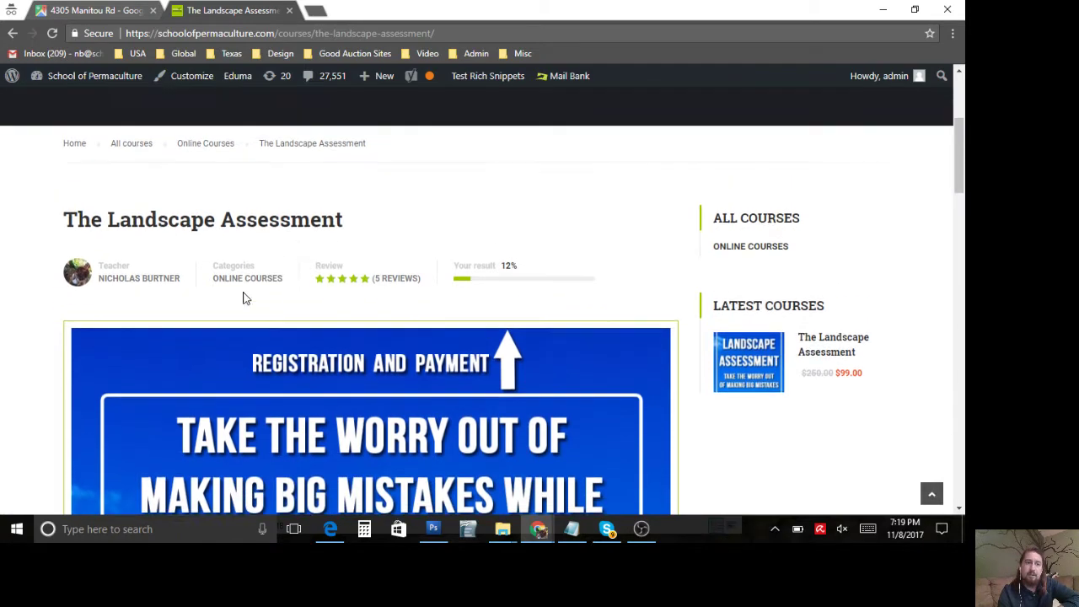
{"action": "scroll", "coordinate": [243, 298], "scroll_direction": "up", "scroll_amount": 1}
{"action": "scroll", "coordinate": [310, 258], "scroll_direction": "down", "scroll_amount": 1}
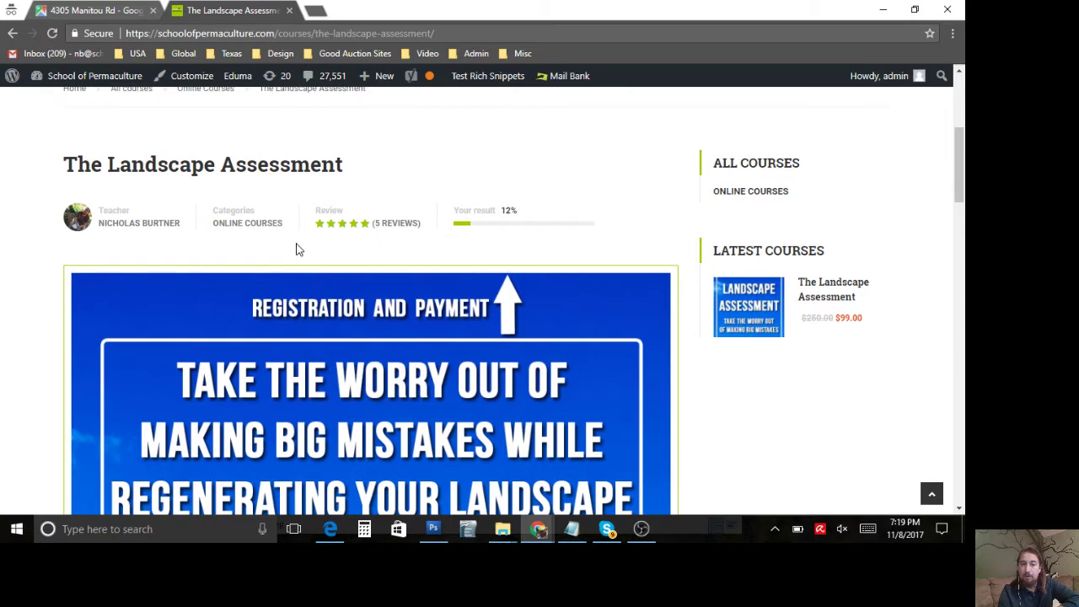
{"action": "scroll", "coordinate": [294, 251], "scroll_direction": "down", "scroll_amount": 5}
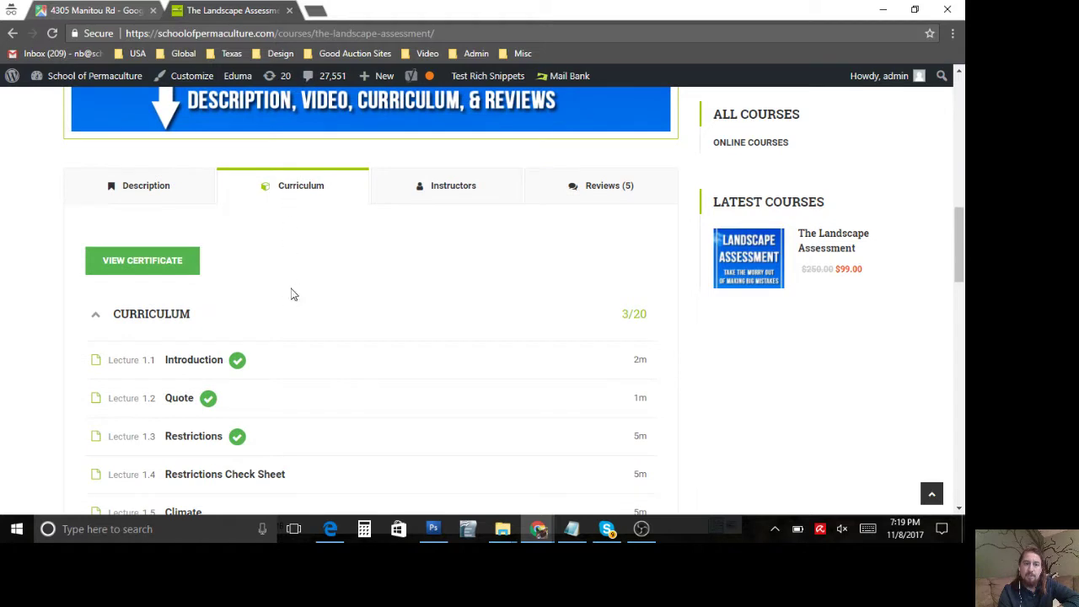
{"action": "scroll", "coordinate": [294, 314], "scroll_direction": "down", "scroll_amount": 1}
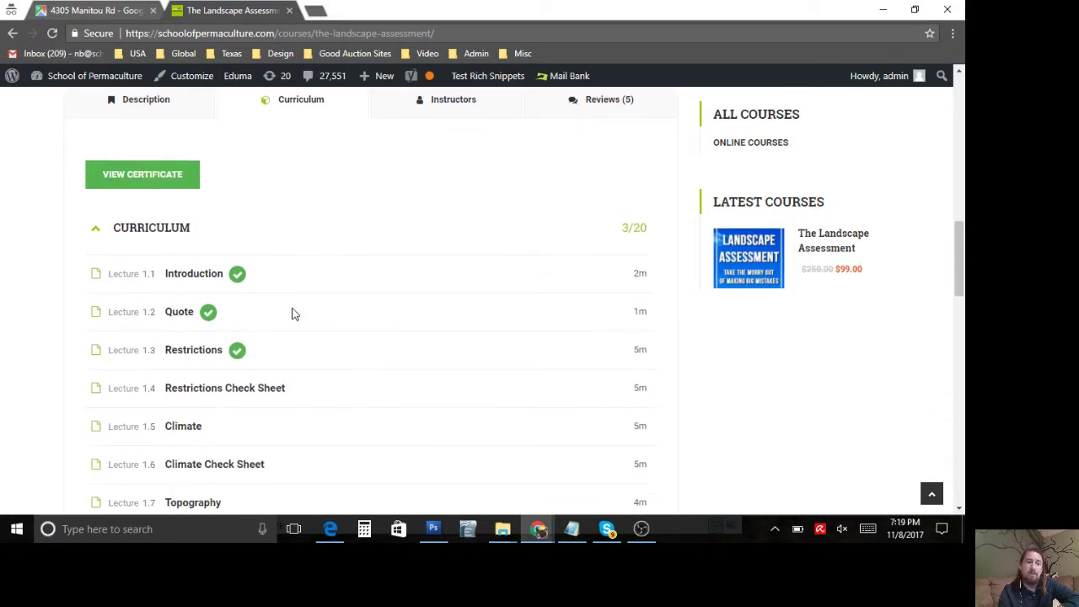
{"action": "left_click", "coordinate": [203, 278]}
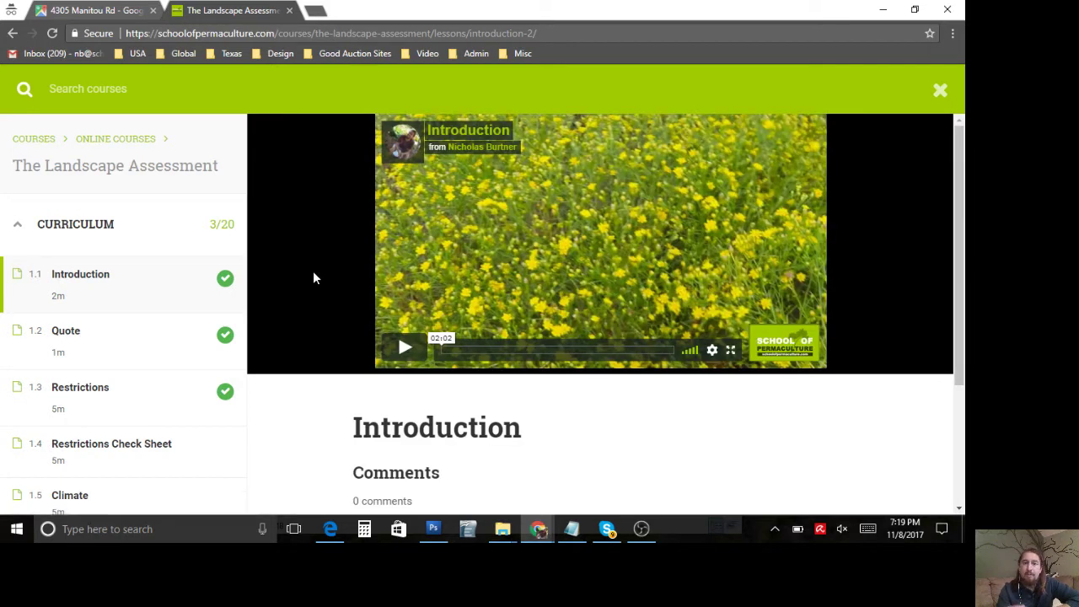
Step: Browse lessons 2.4 and 2.3, then open lesson 2.5 Landscape Assessment Online Tool
{"action": "scroll", "coordinate": [312, 277], "scroll_direction": "down", "scroll_amount": 2}
{"action": "scroll", "coordinate": [313, 278], "scroll_direction": "up", "scroll_amount": 1}
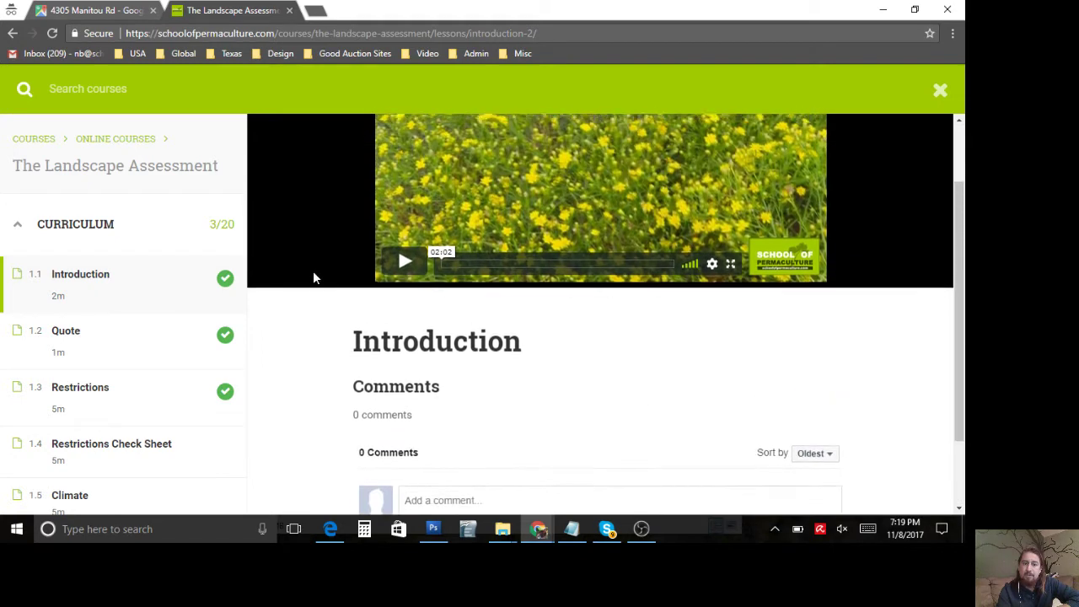
{"action": "scroll", "coordinate": [313, 277], "scroll_direction": "up", "scroll_amount": 1}
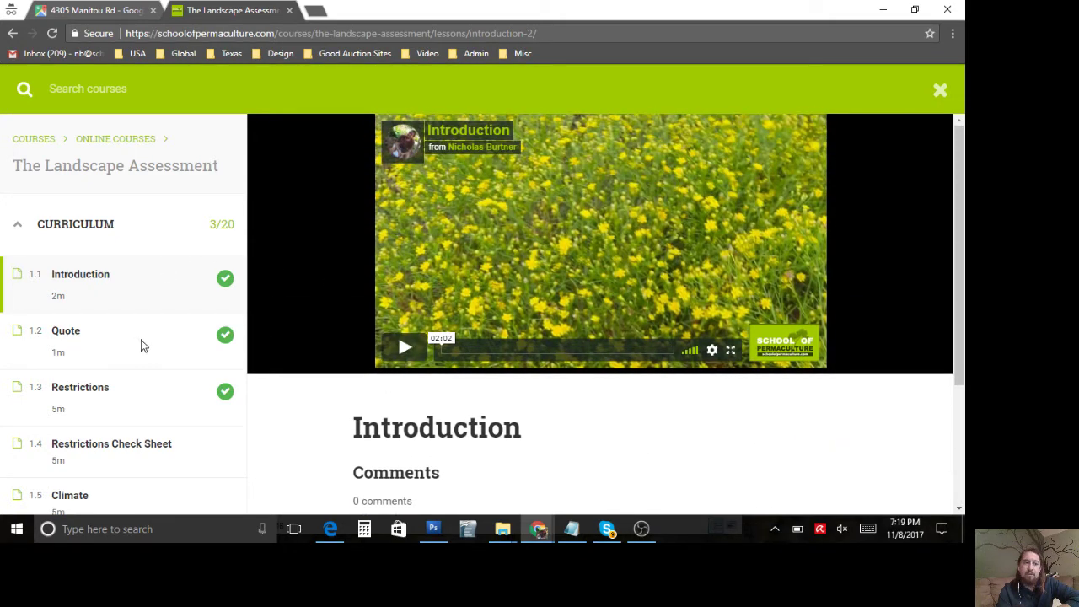
{"action": "scroll", "coordinate": [141, 346], "scroll_direction": "down", "scroll_amount": 1}
{"action": "scroll", "coordinate": [140, 346], "scroll_direction": "down", "scroll_amount": 3}
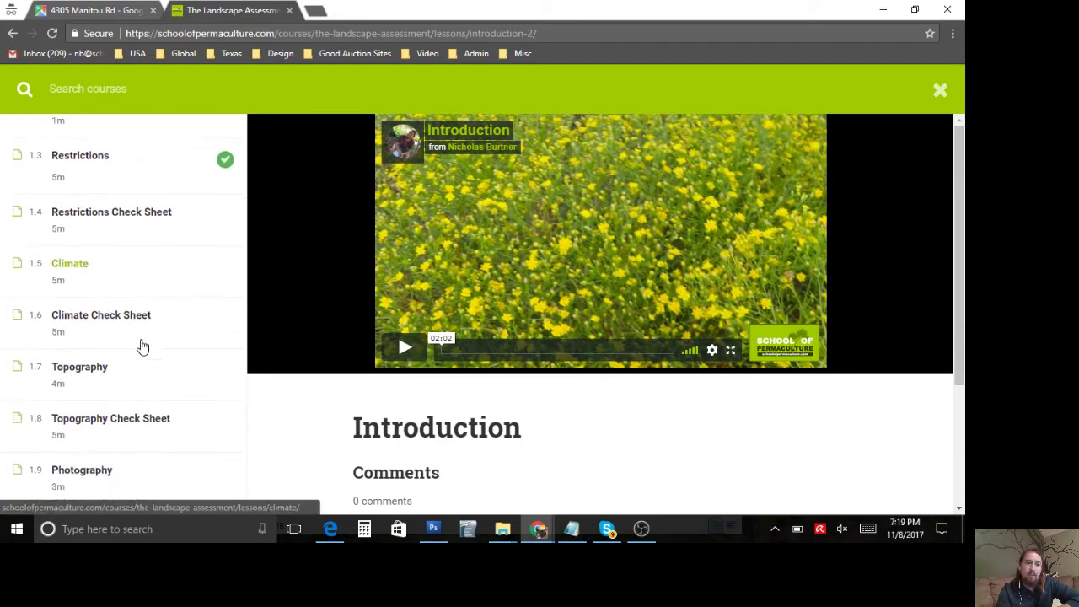
{"action": "scroll", "coordinate": [141, 346], "scroll_direction": "down", "scroll_amount": 4}
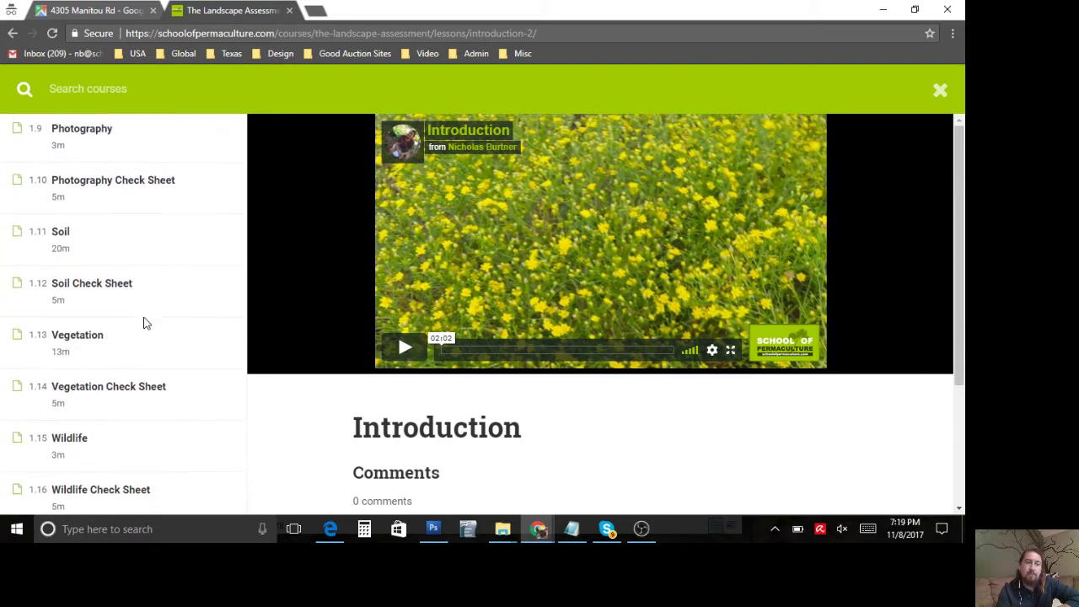
{"action": "scroll", "coordinate": [144, 323], "scroll_direction": "down", "scroll_amount": 5}
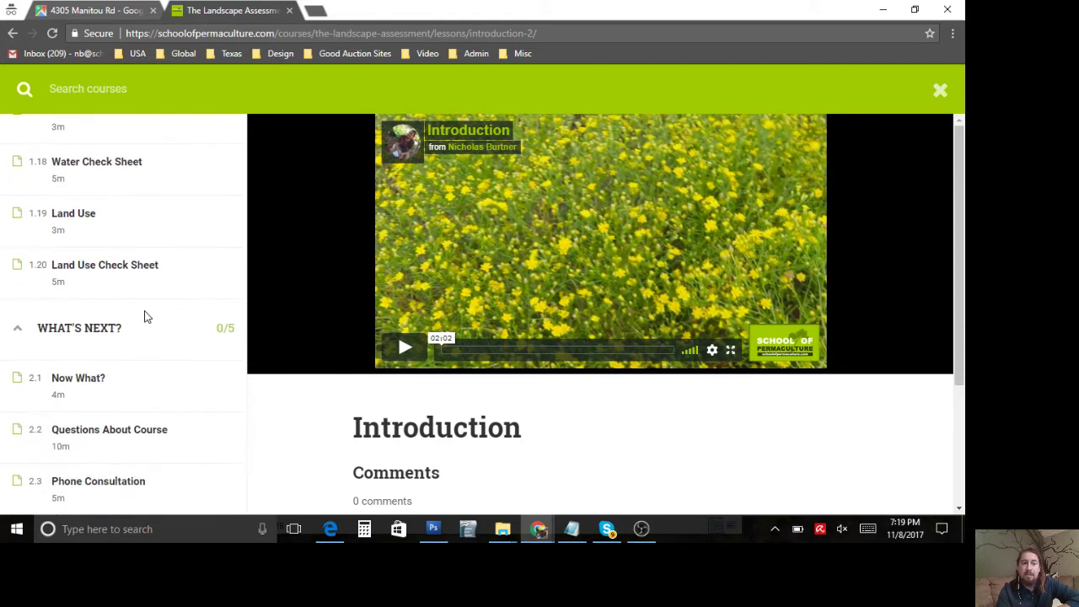
{"action": "scroll", "coordinate": [145, 306], "scroll_direction": "down", "scroll_amount": 1}
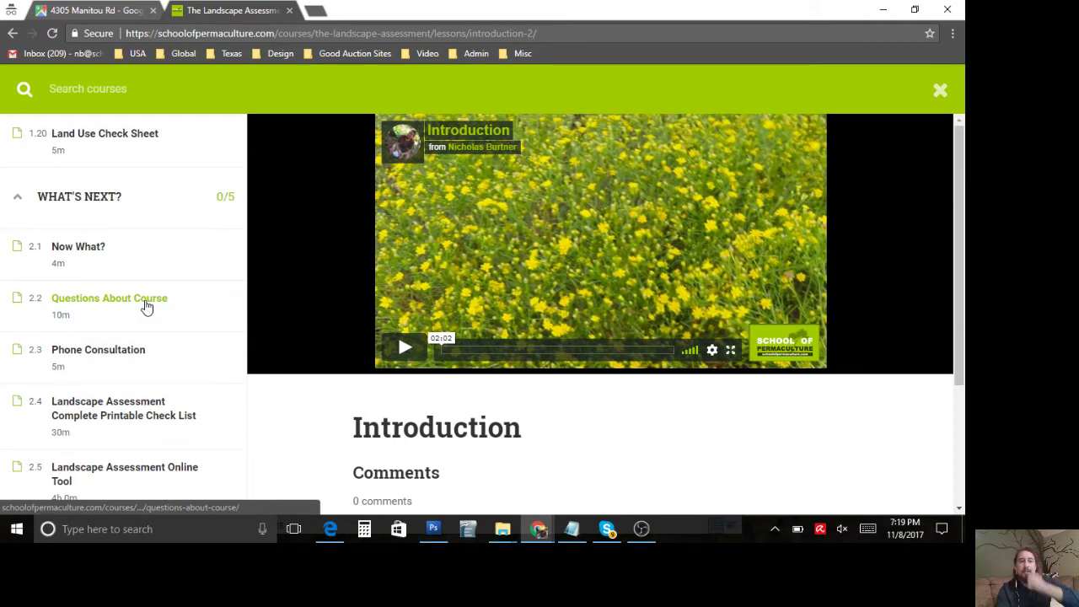
{"action": "left_click", "coordinate": [130, 418]}
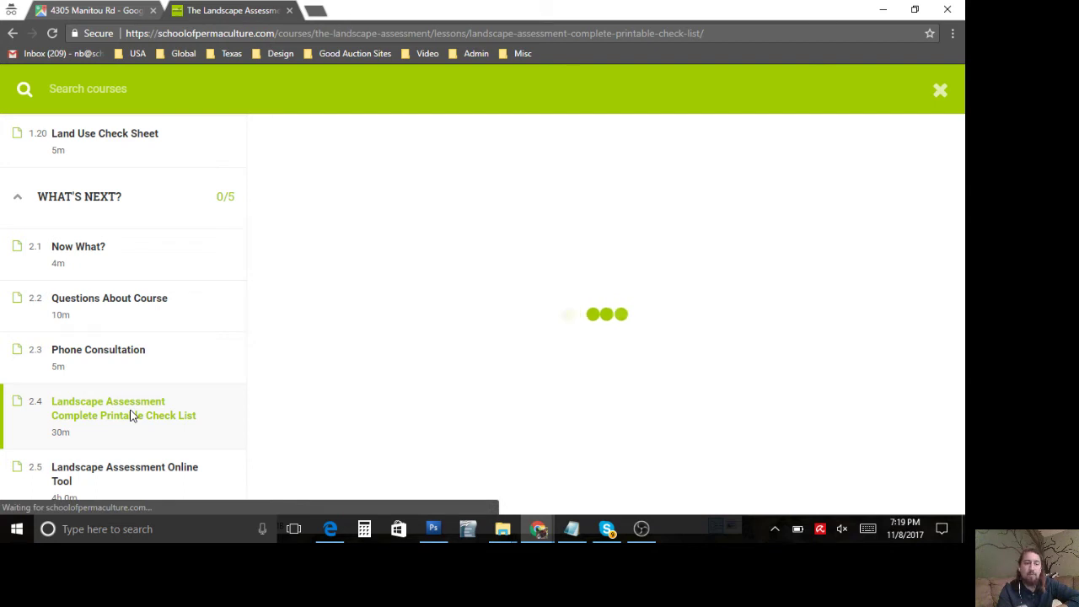
{"action": "left_click", "coordinate": [152, 349]}
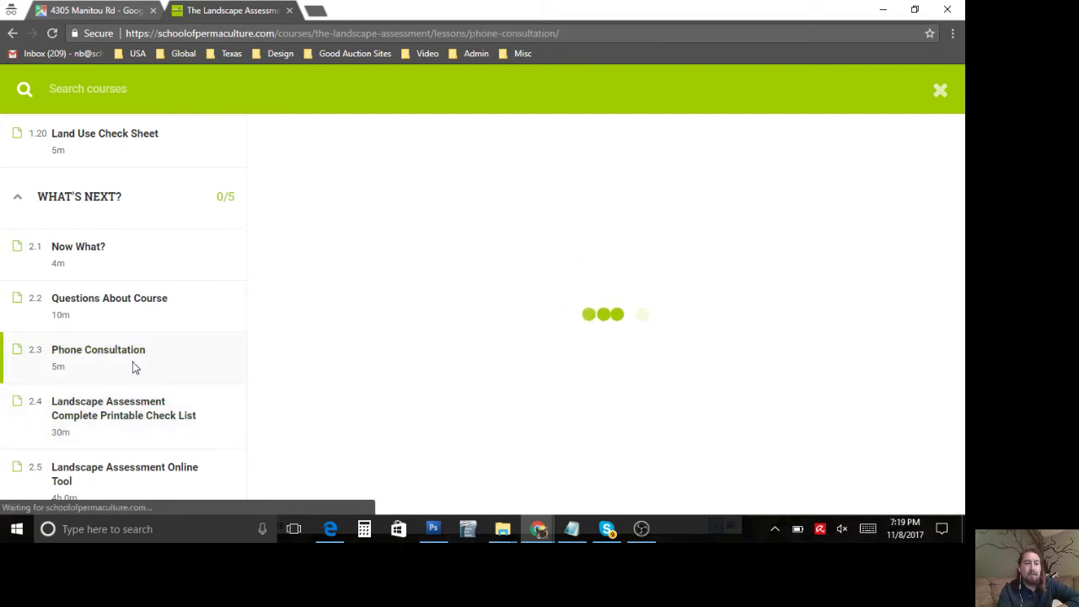
{"action": "left_click", "coordinate": [133, 473]}
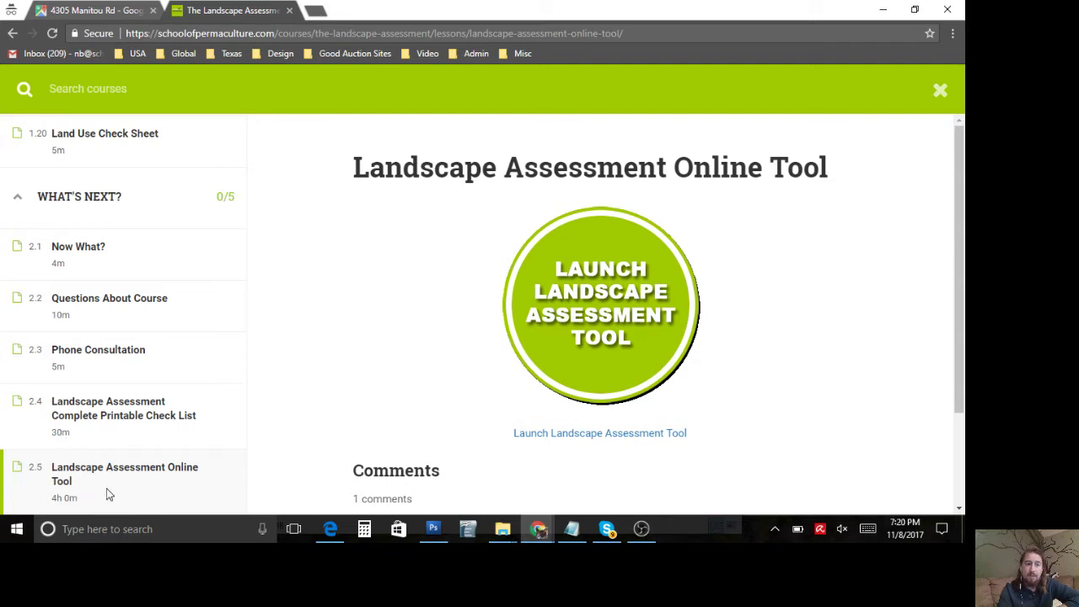
Step: Launch the Landscape Assessment Tool and log in with the account username and password
{"action": "left_click", "coordinate": [609, 309]}
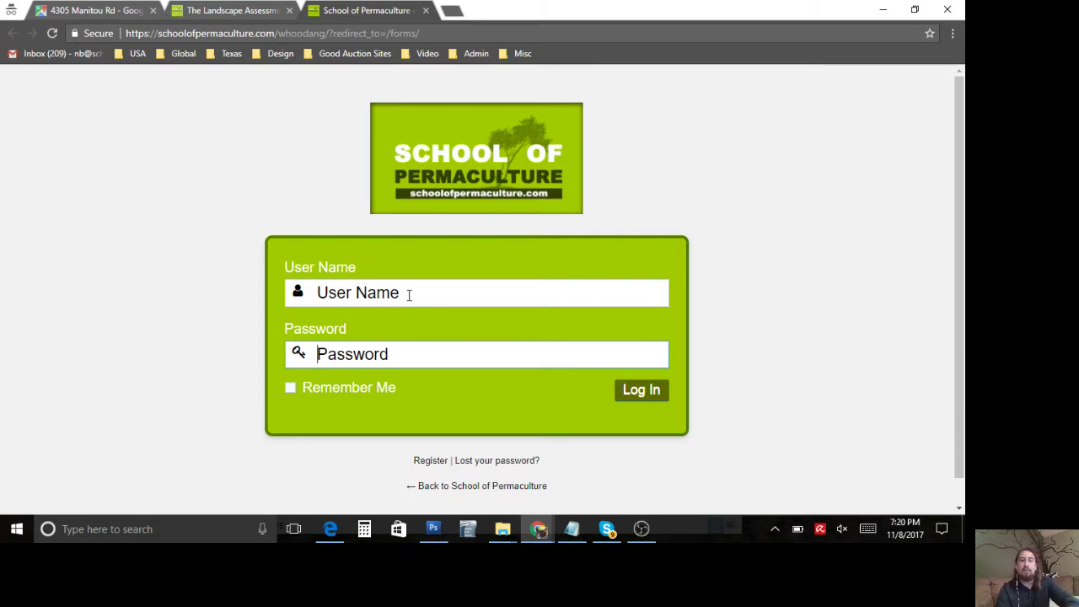
{"action": "left_click", "coordinate": [409, 295]}
{"action": "type", "text": "admin"}
{"action": "key", "text": "Tab"}
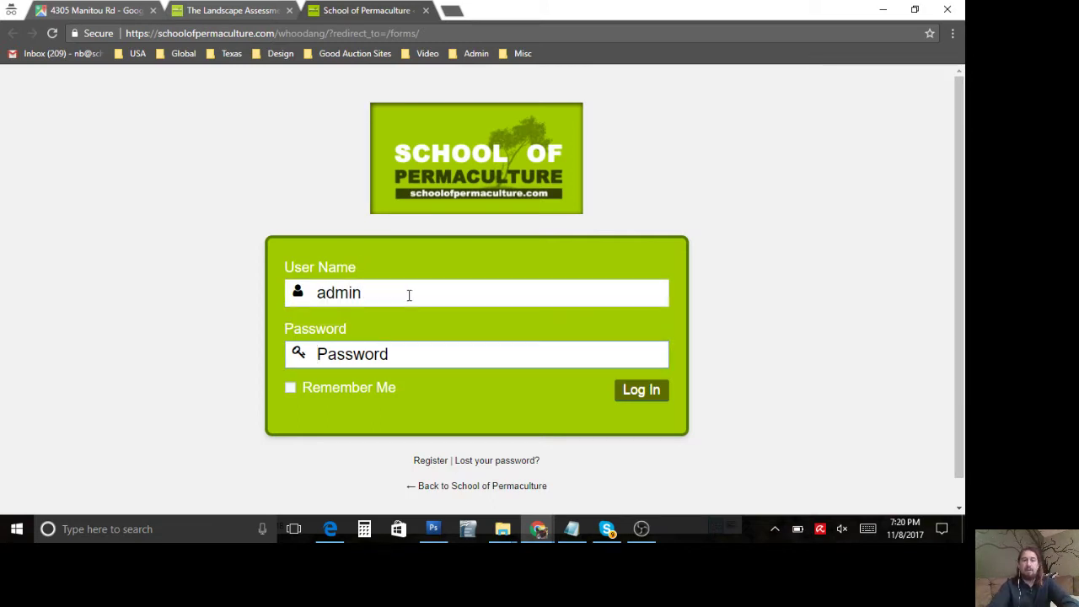
{"action": "type", "text": "**********"}
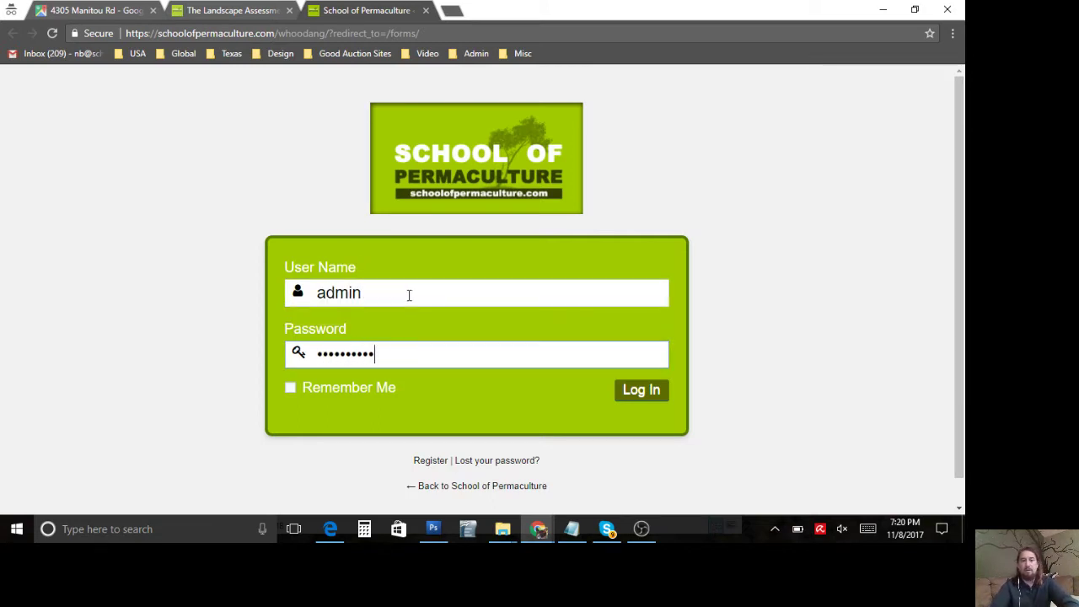
{"action": "type", "text": "**"}
{"action": "key", "text": "Return"}
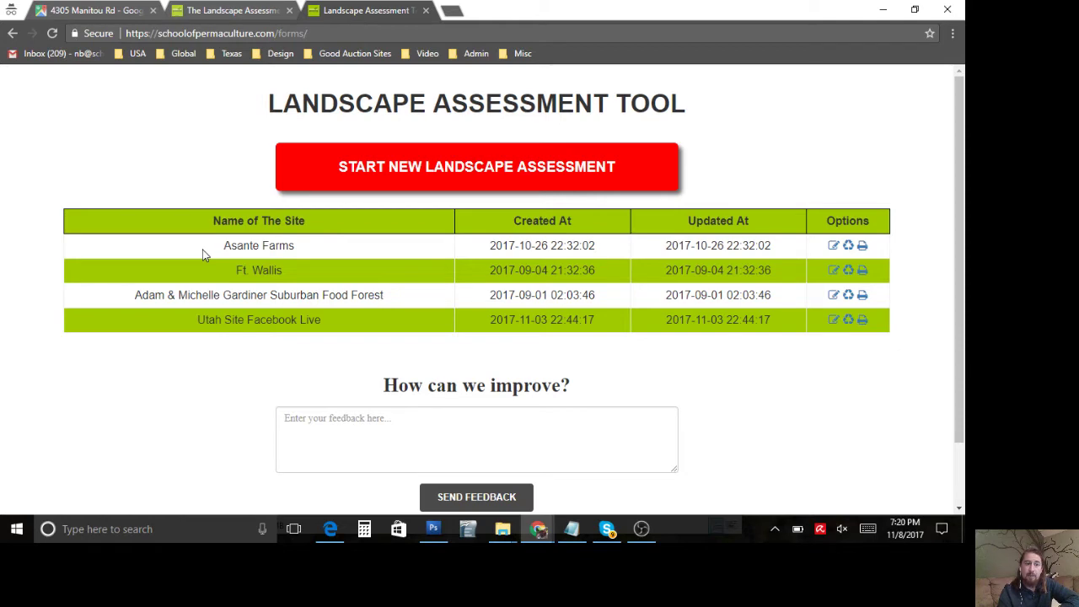
Step: Look over the tool's home page of saved assessments, clicking into the improvement feedback box
{"action": "scroll", "coordinate": [202, 252], "scroll_direction": "down", "scroll_amount": 1}
{"action": "scroll", "coordinate": [203, 253], "scroll_direction": "up", "scroll_amount": 1}
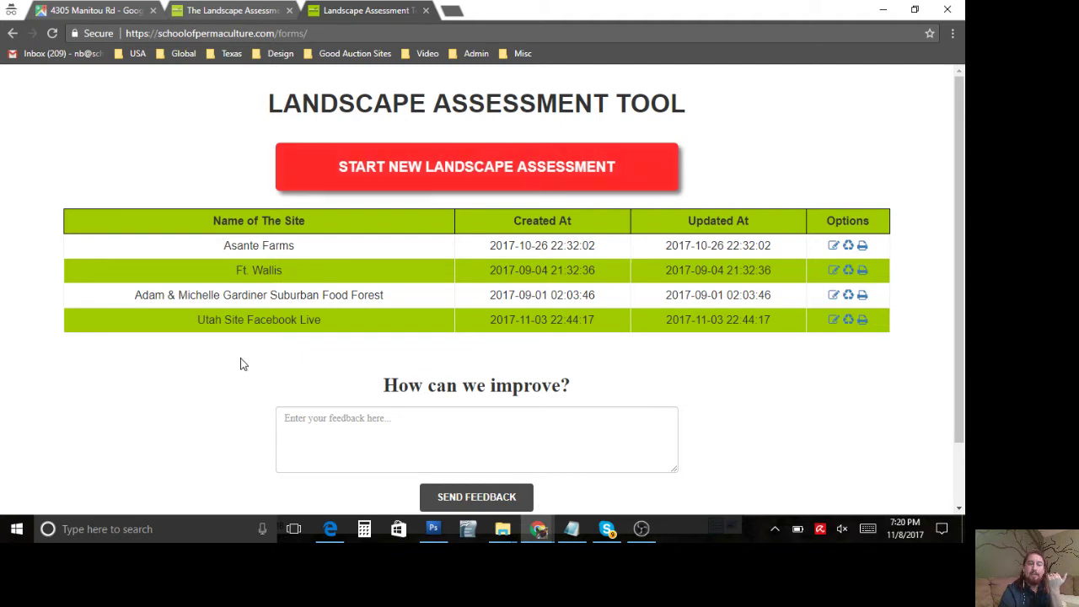
{"action": "scroll", "coordinate": [240, 364], "scroll_direction": "down", "scroll_amount": 1}
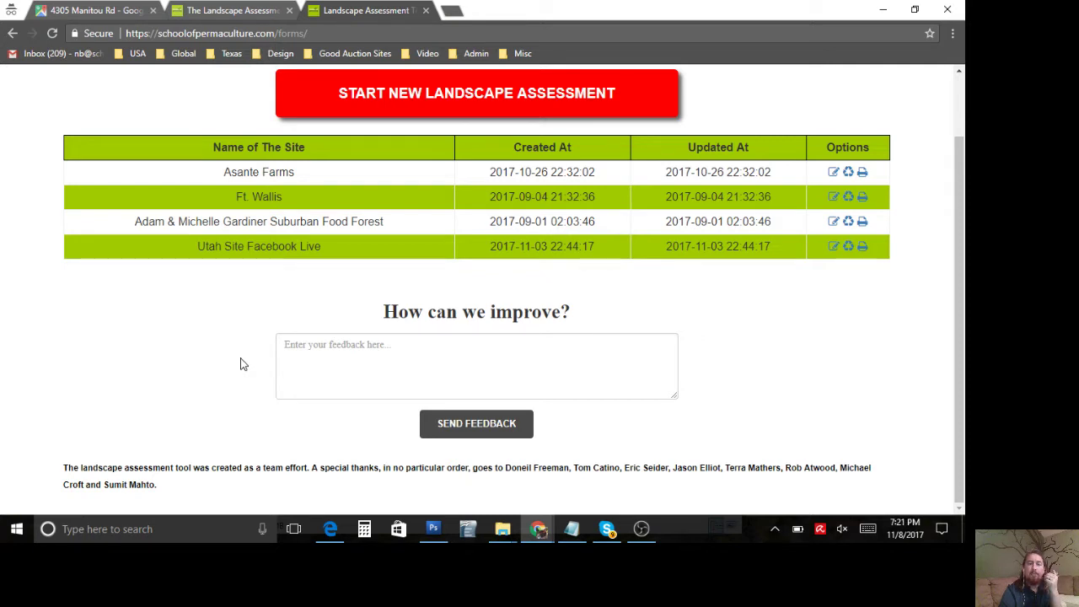
{"action": "left_click", "coordinate": [345, 361]}
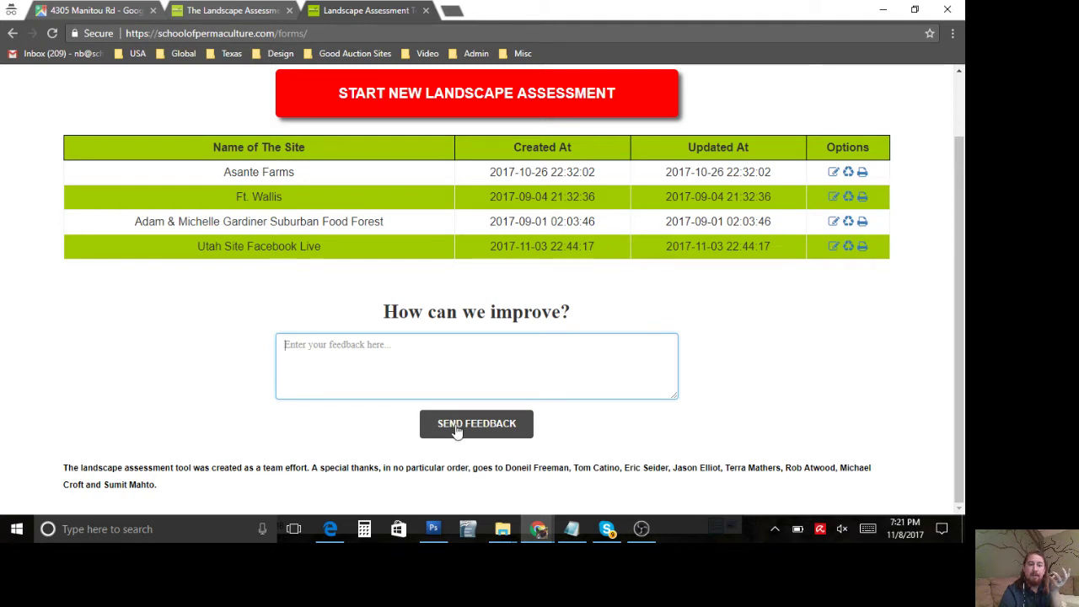
{"action": "scroll", "coordinate": [318, 346], "scroll_direction": "up", "scroll_amount": 1}
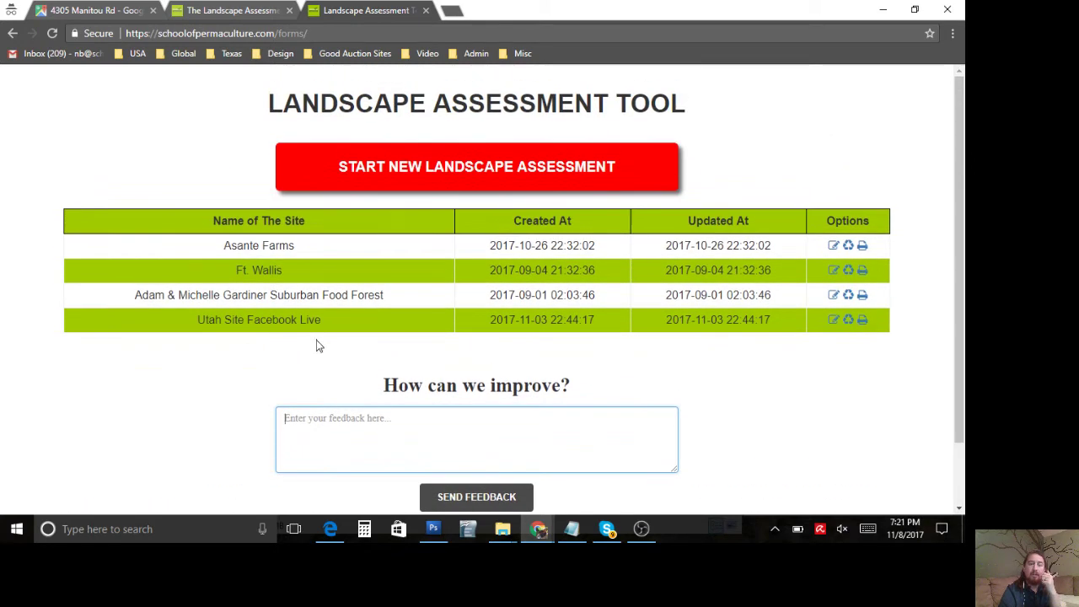
Step: Start a new assessment named 'Facebook Live Kentucky Farm' and enter the assessor's name
{"action": "left_click", "coordinate": [392, 168]}
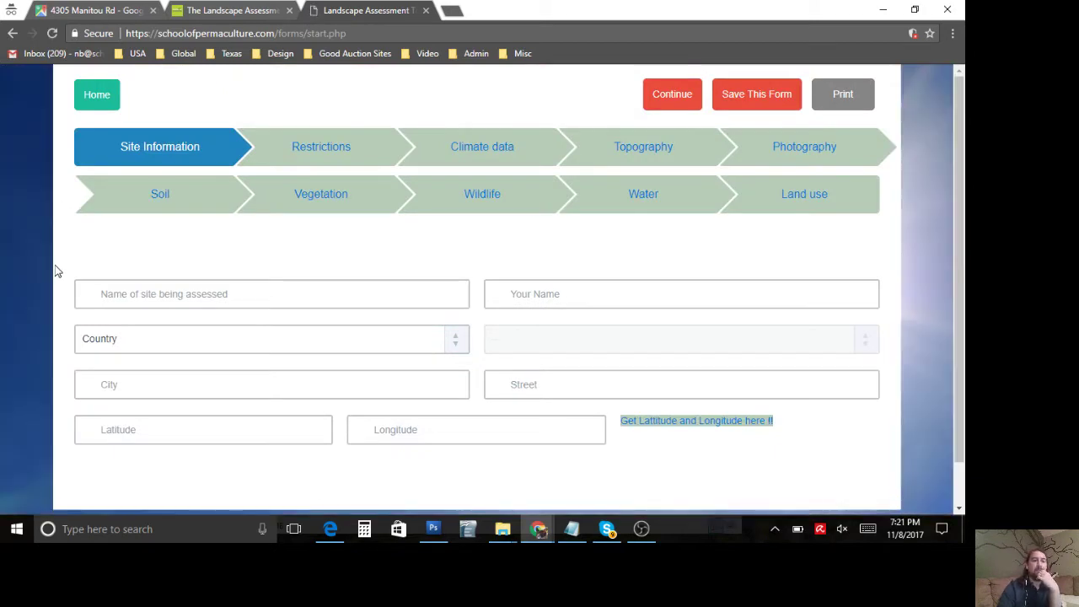
{"action": "left_click", "coordinate": [163, 299]}
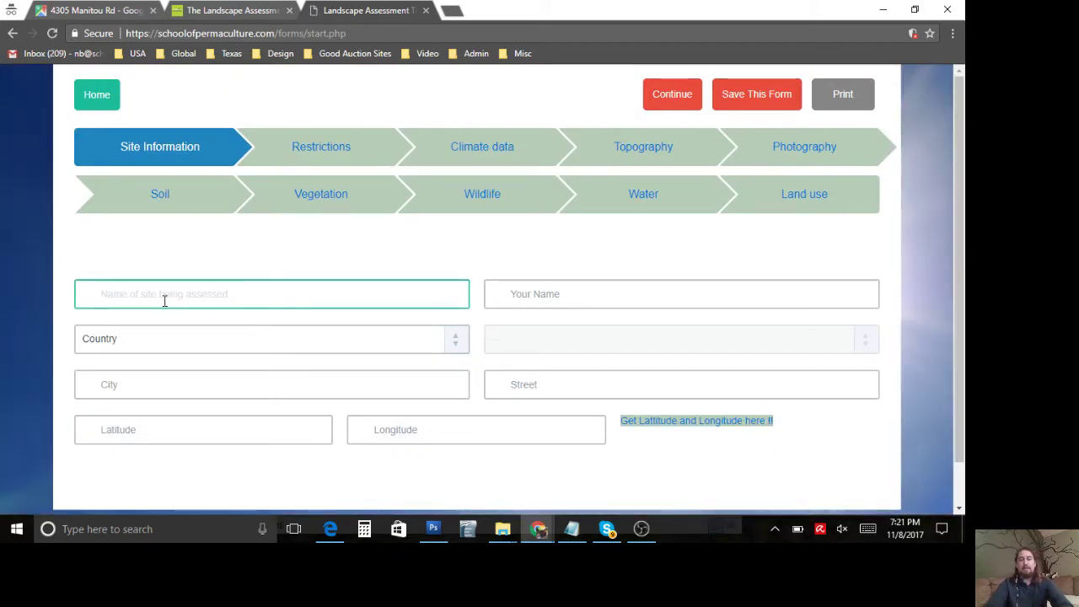
{"action": "type", "text": "Facebook Liv"}
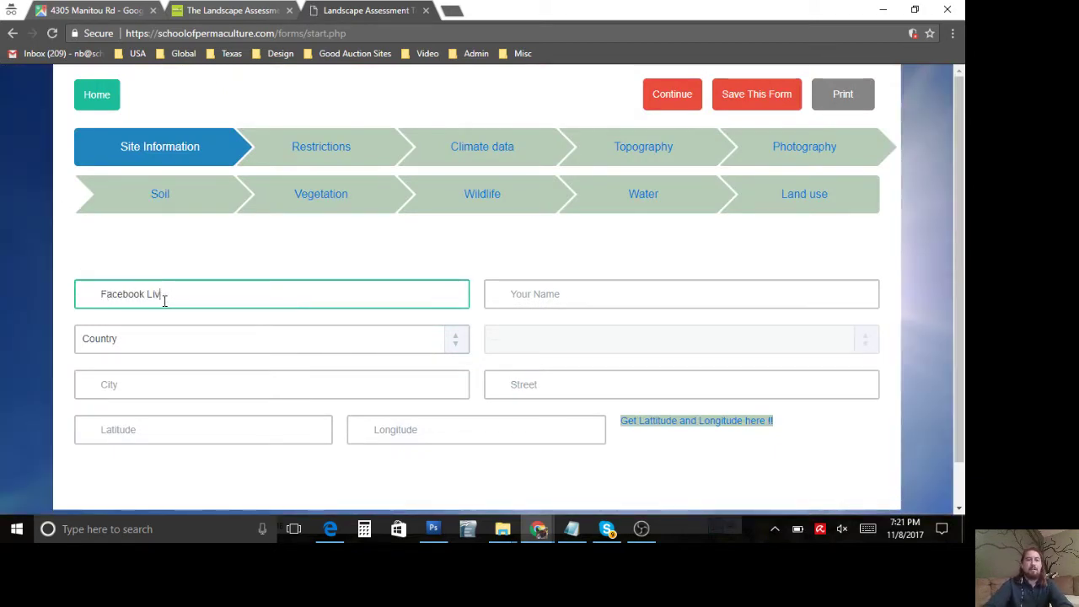
{"action": "type", "text": "e Kentucky Farm"}
{"action": "left_click", "coordinate": [527, 303]}
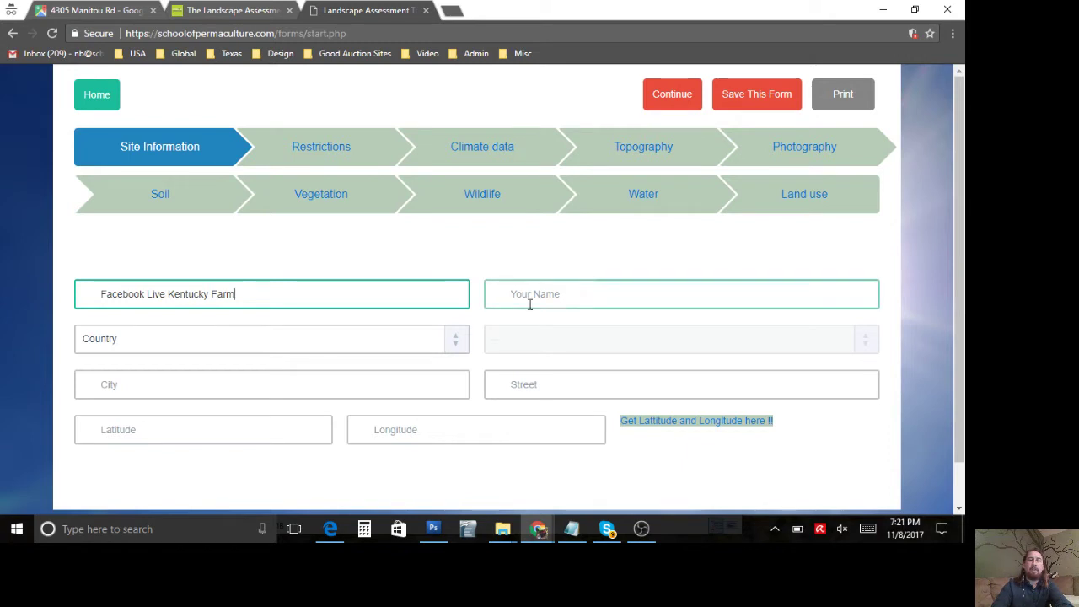
{"action": "type", "text": "Nicholas"}
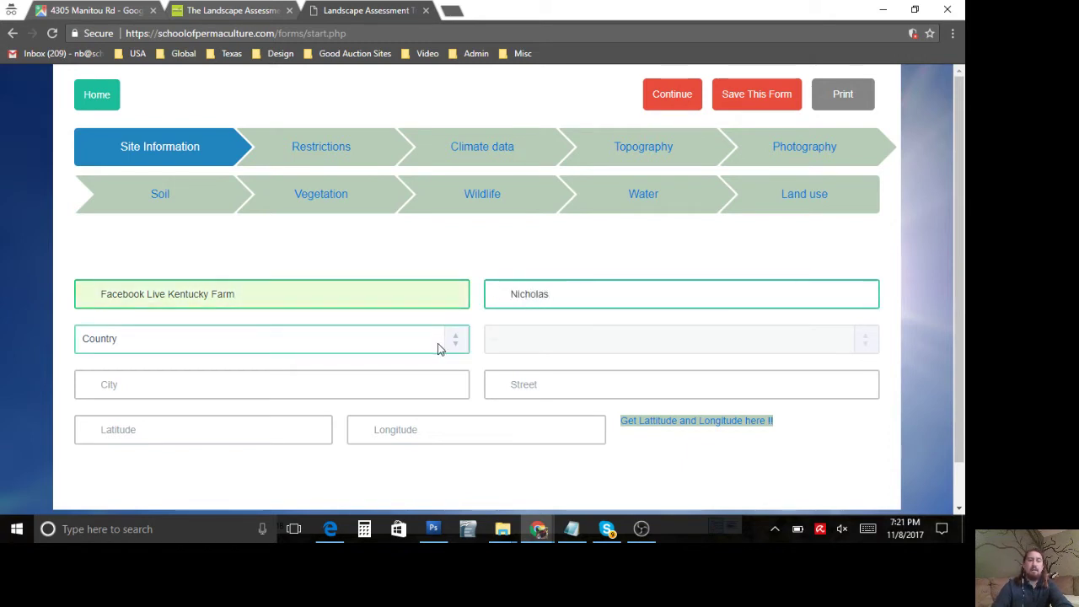
Step: Set the country to United States and the state to Kentucky
{"action": "left_click", "coordinate": [391, 353]}
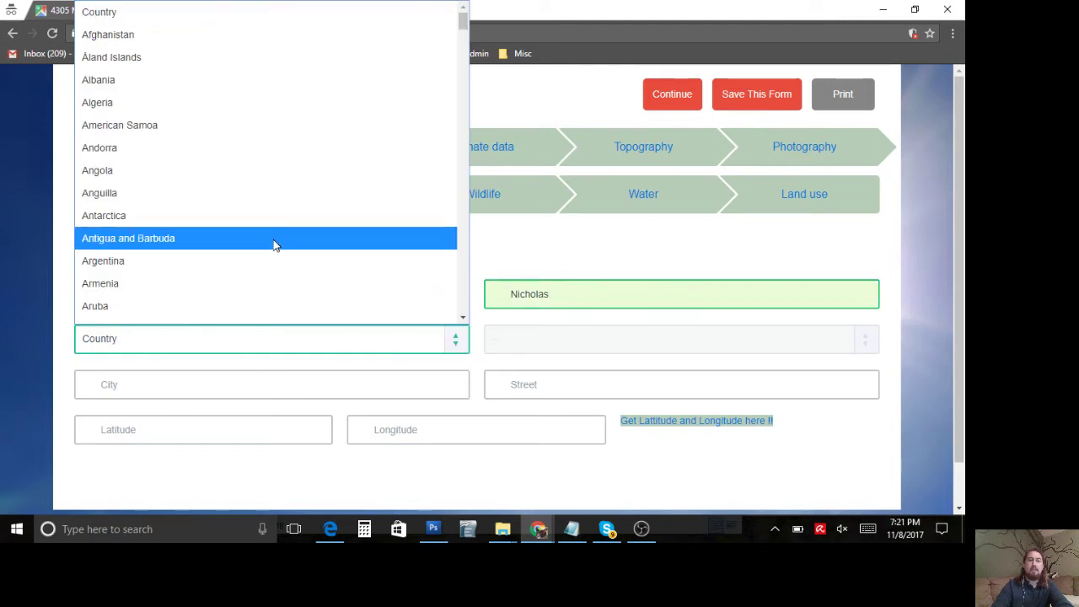
{"action": "scroll", "coordinate": [273, 243], "scroll_direction": "down", "scroll_amount": 5}
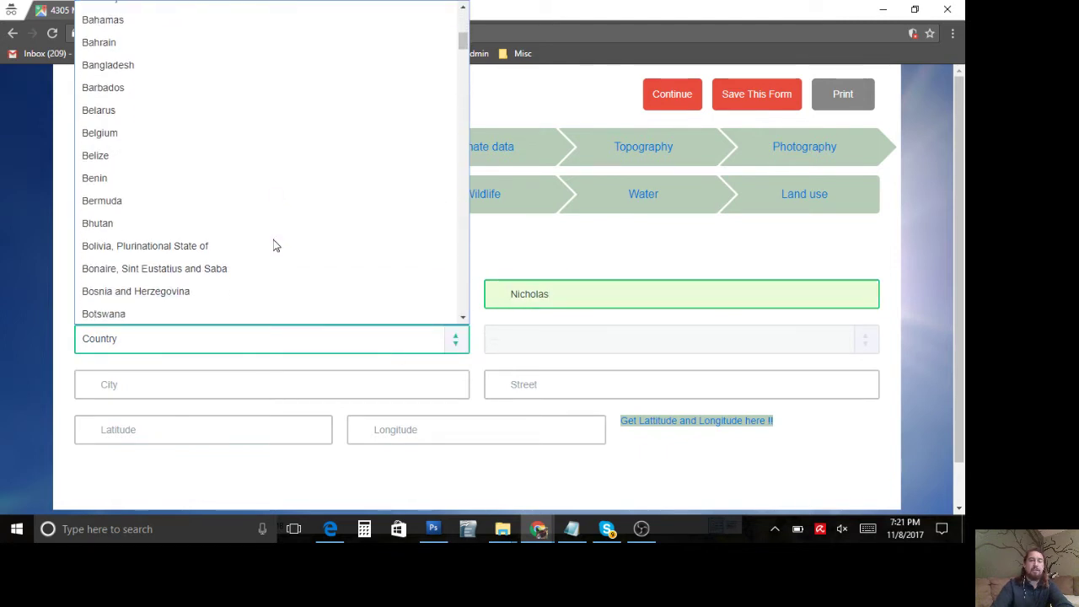
{"action": "key", "text": "u"}
{"action": "key", "text": "u"}
{"action": "key", "text": "u"}
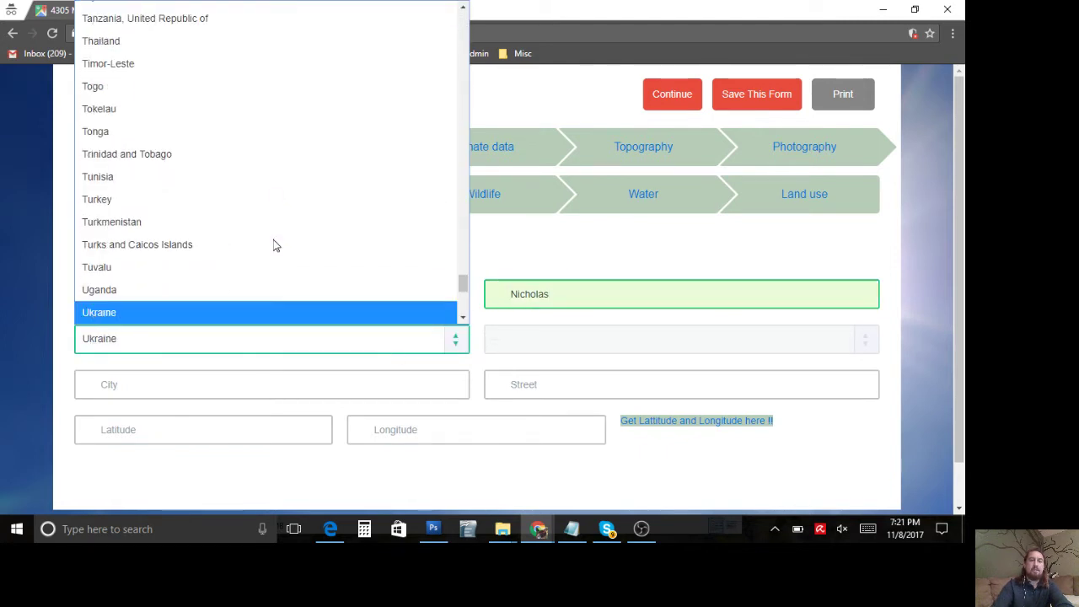
{"action": "key", "text": "u"}
{"action": "key", "text": "u"}
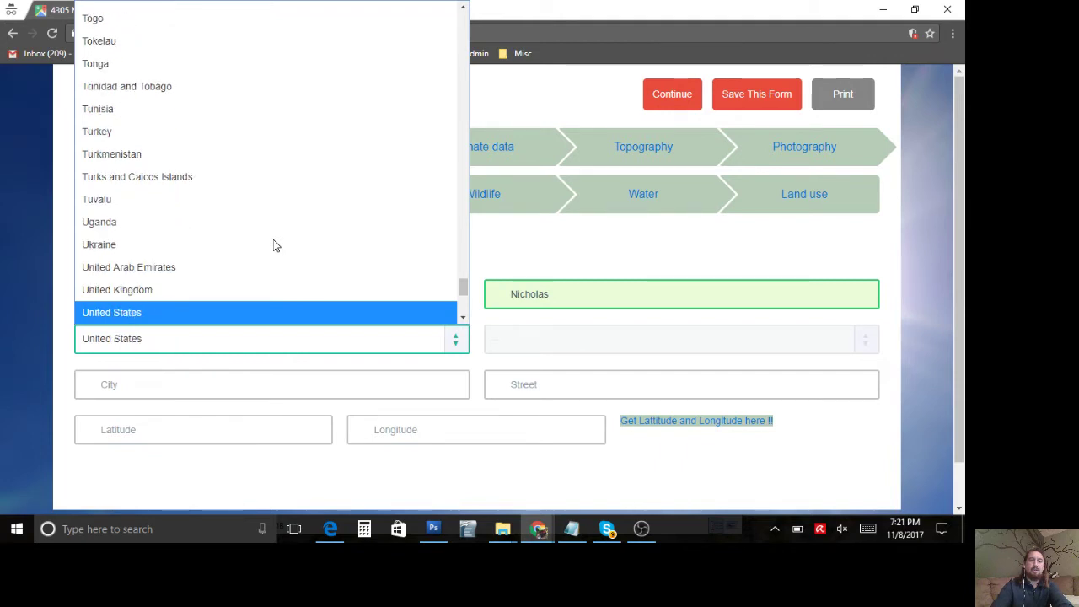
{"action": "left_click", "coordinate": [257, 312]}
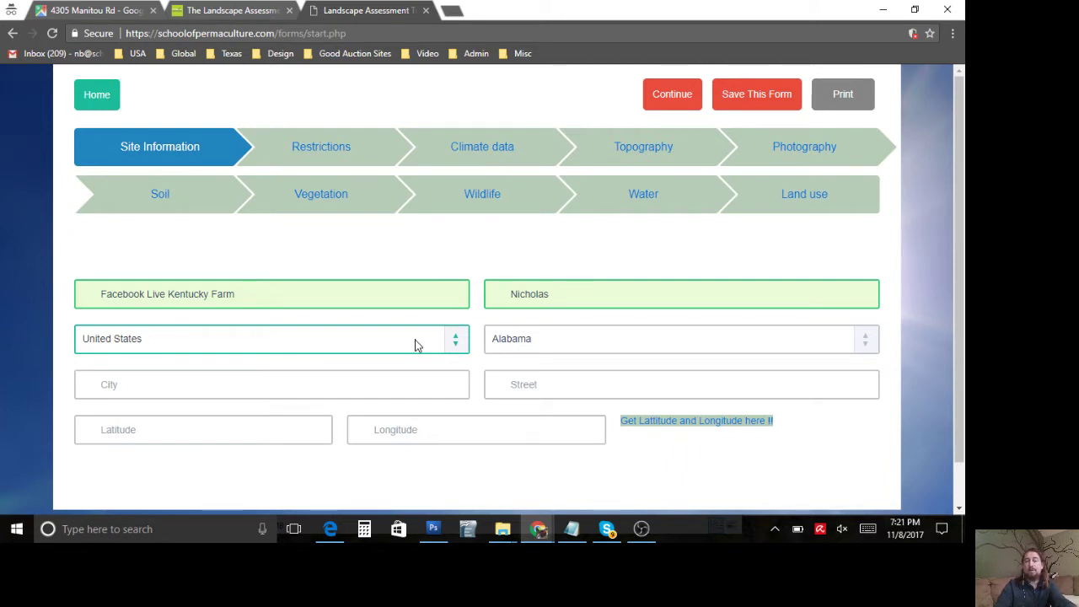
{"action": "left_click", "coordinate": [535, 342]}
{"action": "key", "text": "k"}
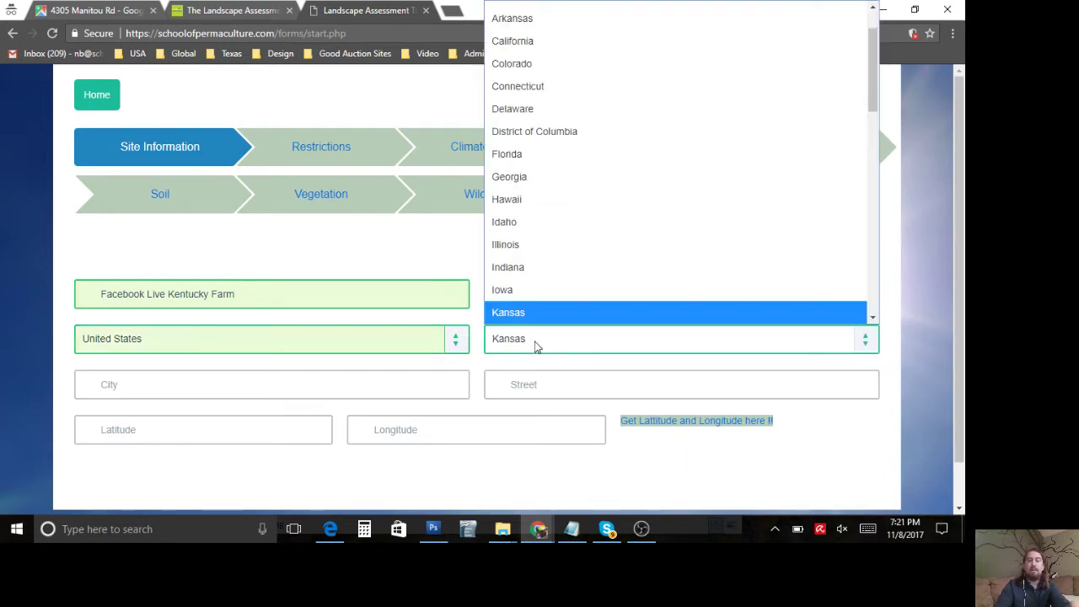
{"action": "scroll", "coordinate": [527, 266], "scroll_direction": "down", "scroll_amount": 2}
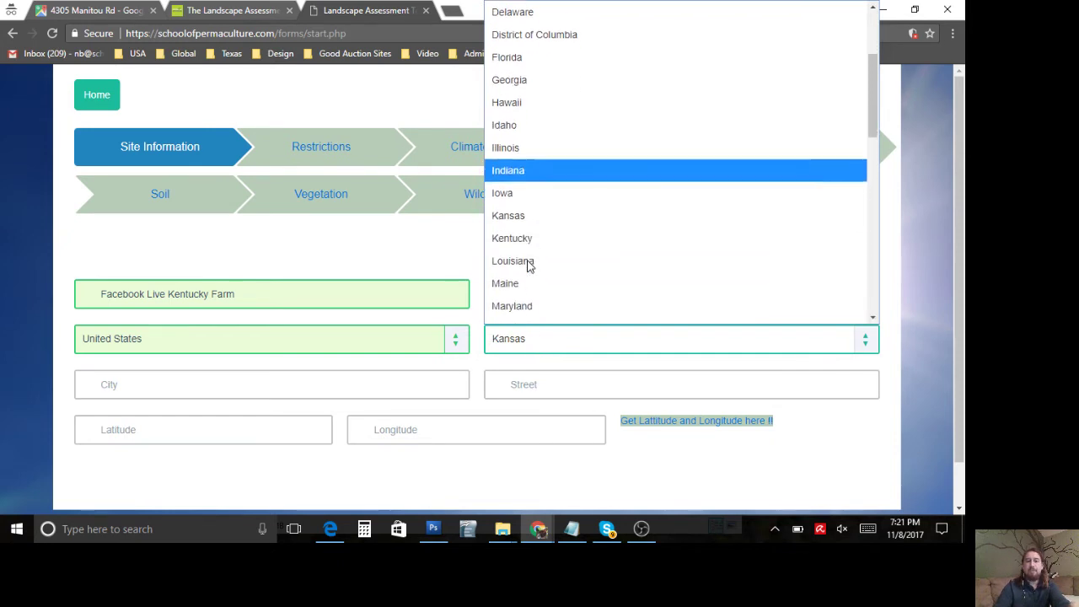
{"action": "left_click", "coordinate": [539, 209]}
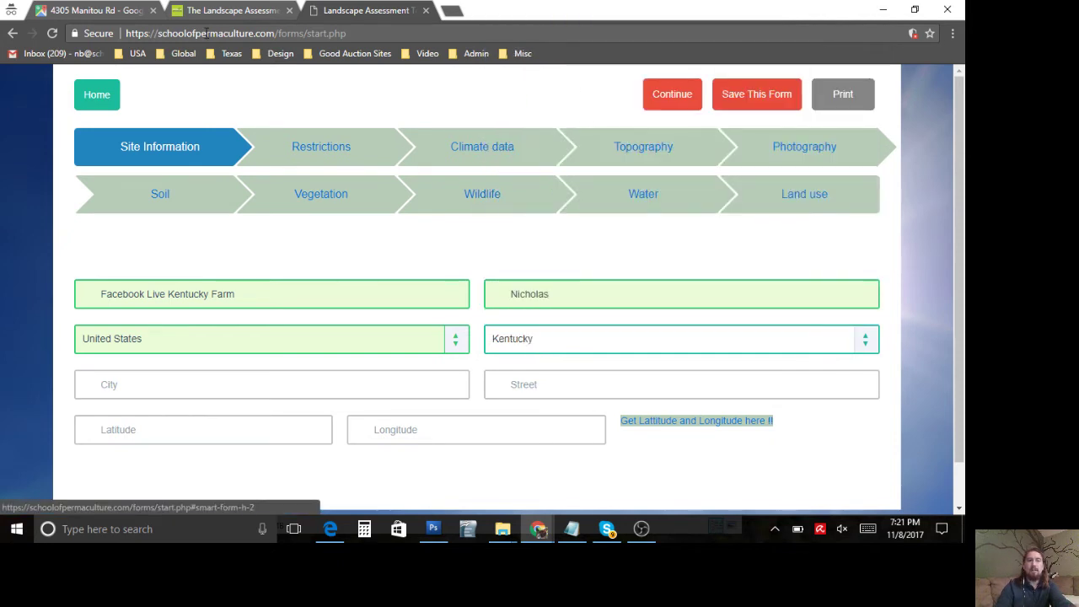
Step: Copy the street address from the Google Maps search box and paste it into the form
{"action": "left_click", "coordinate": [200, 11]}
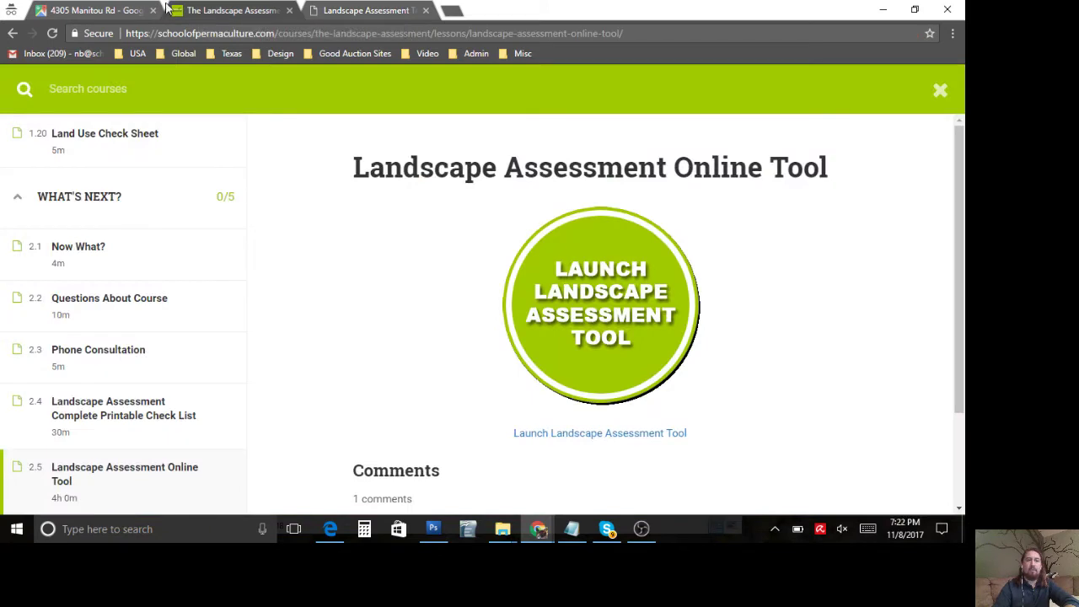
{"action": "left_click_drag", "start_coordinate": [173, 10], "coordinate": [118, 10]}
{"action": "left_click", "coordinate": [190, 12]}
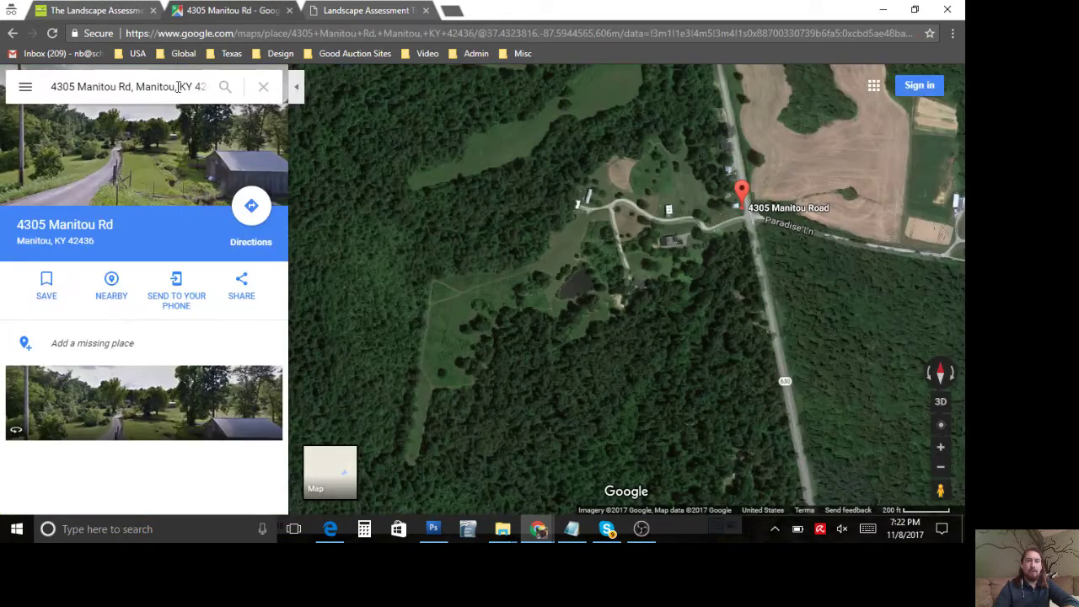
{"action": "left_click", "coordinate": [175, 87]}
{"action": "left_click_drag", "start_coordinate": [132, 87], "coordinate": [52, 89]}
{"action": "key", "text": "ctrl+c"}
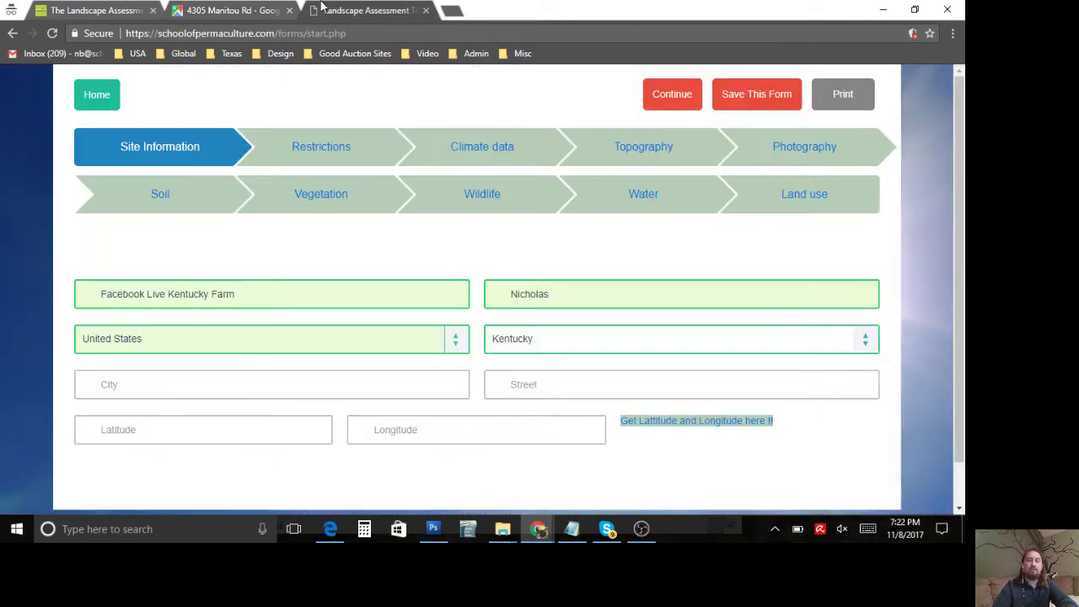
{"action": "left_click", "coordinate": [325, 10]}
{"action": "left_click", "coordinate": [292, 390]}
{"action": "key", "text": "ctrl+v"}
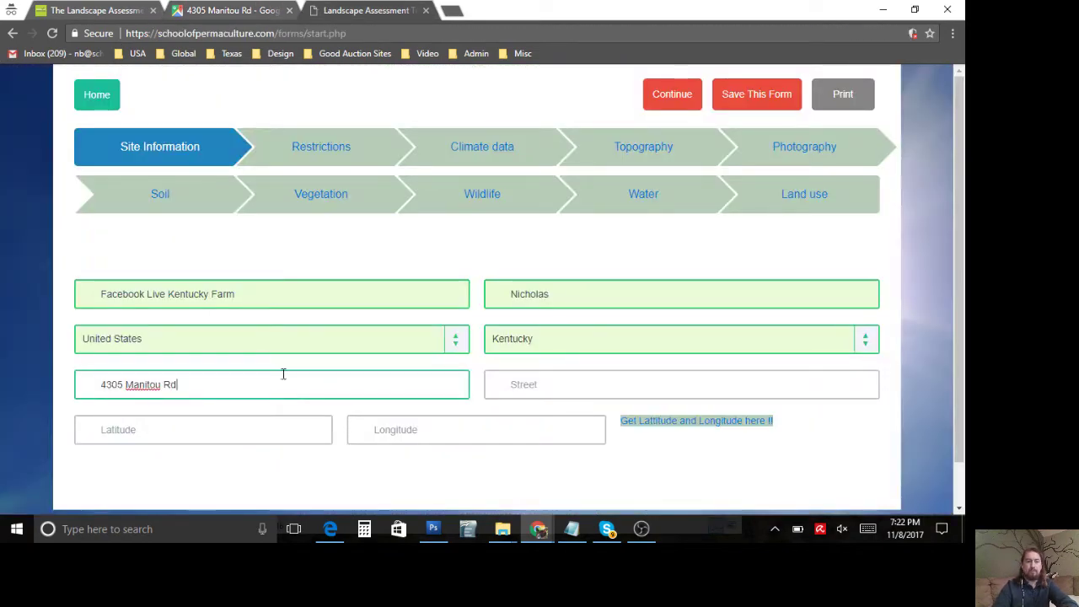
Step: Copy the town name Manitou from the map and paste it into the form
{"action": "left_click", "coordinate": [182, 10]}
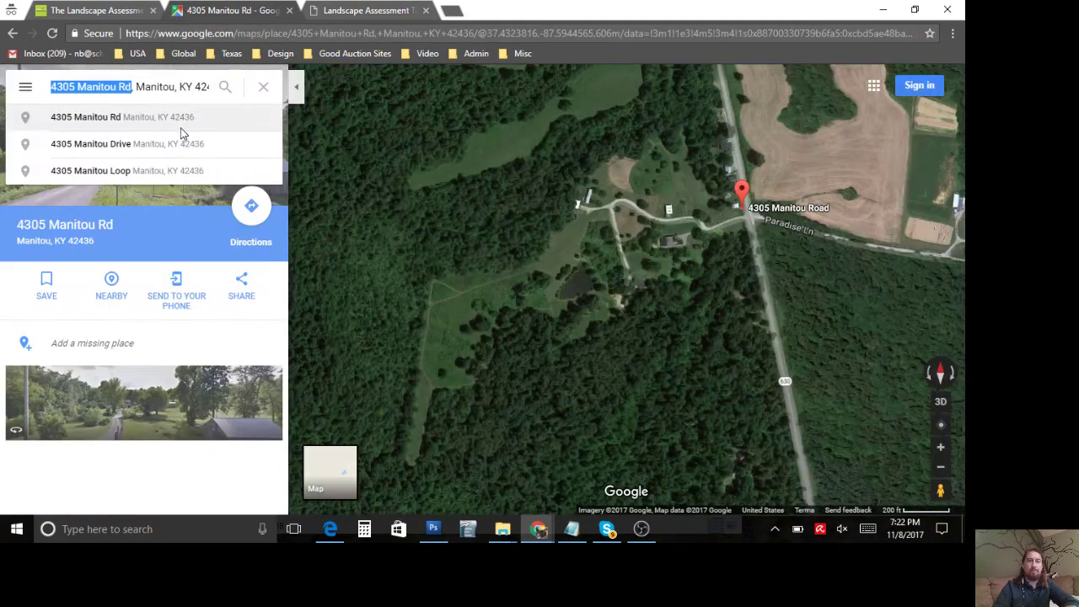
{"action": "left_click", "coordinate": [171, 87]}
{"action": "left_click_drag", "start_coordinate": [174, 87], "coordinate": [138, 84]}
{"action": "key", "text": "ctrl+c"}
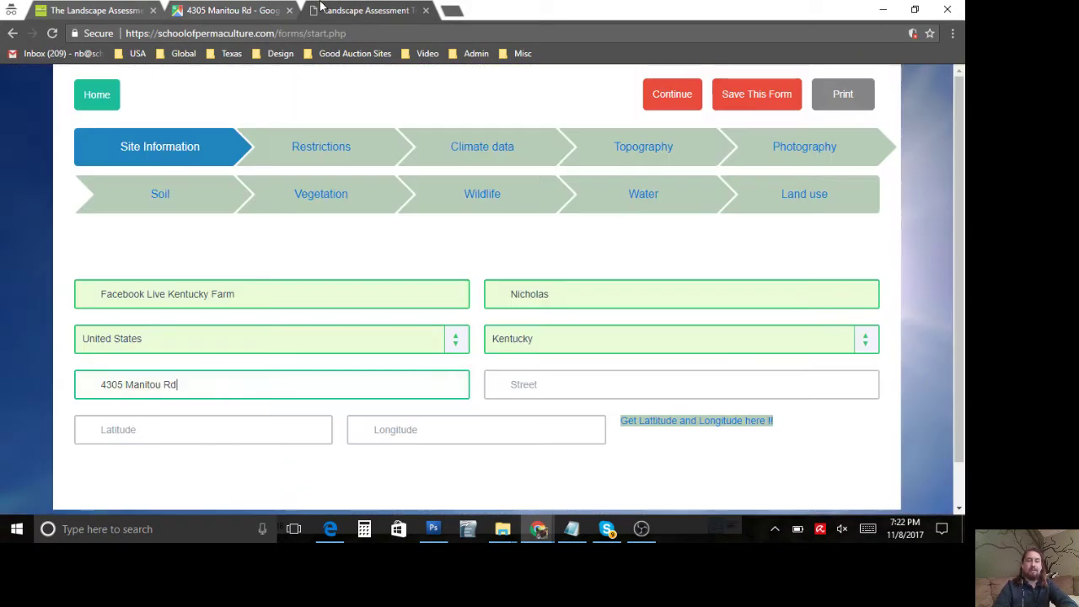
{"action": "left_click", "coordinate": [323, 10]}
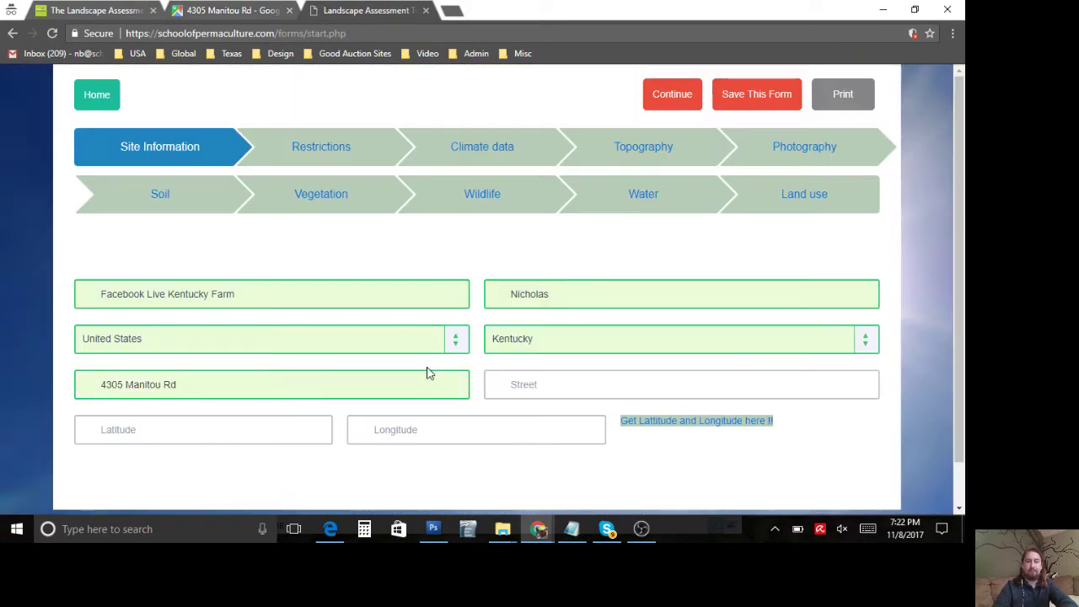
{"action": "left_click", "coordinate": [531, 384]}
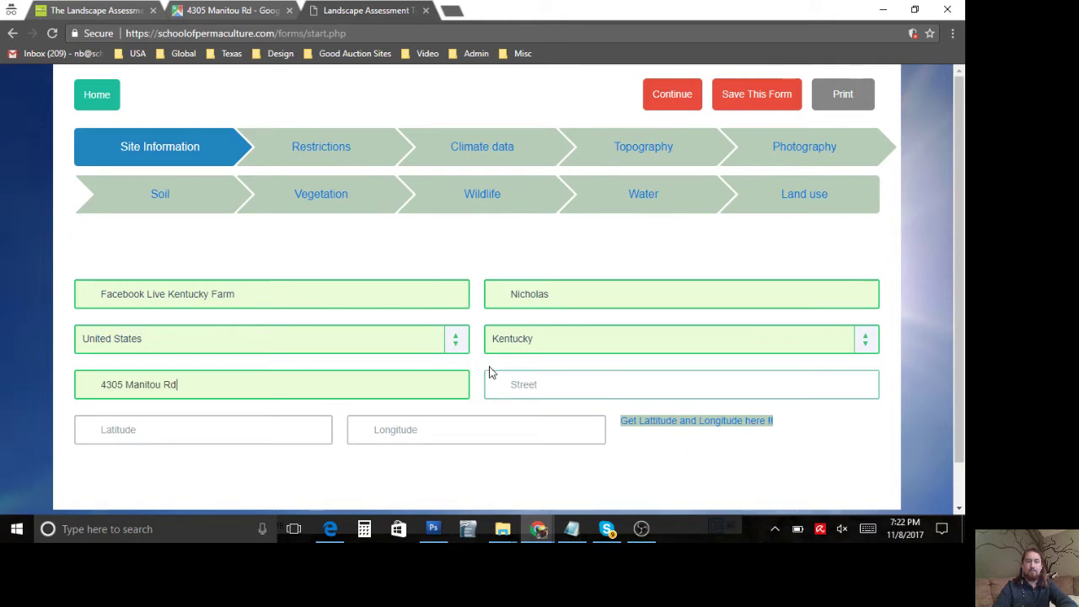
{"action": "key", "text": "ctrl+v"}
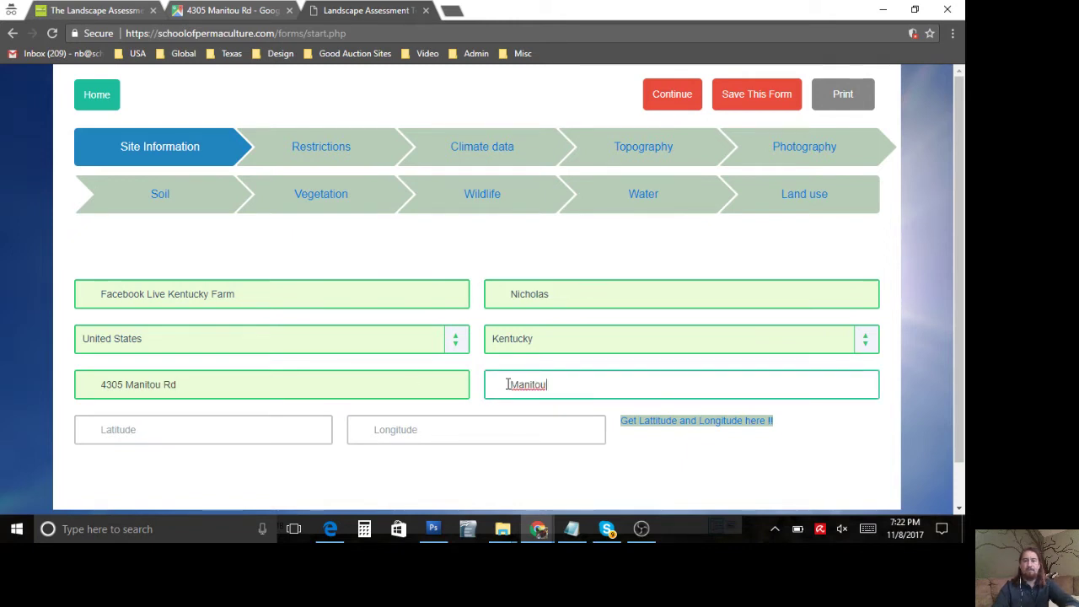
Step: Rearrange the pasted text so Street holds the street address and City reads Manitou
{"action": "left_click_drag", "start_coordinate": [237, 378], "coordinate": [58, 381]}
{"action": "key", "text": "ctrl+c"}
{"action": "key", "text": "BackSpace"}
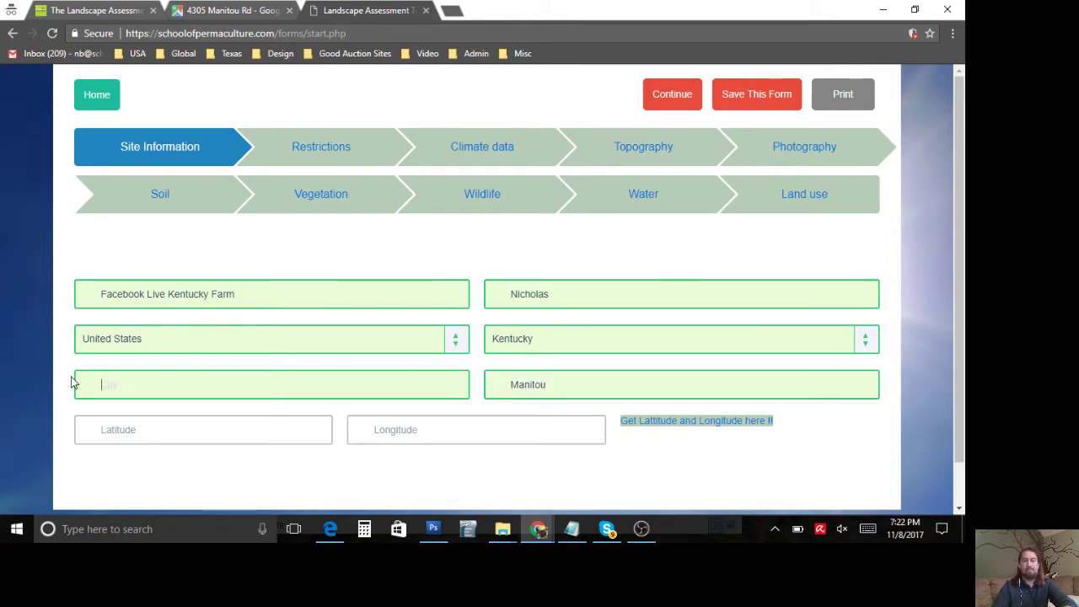
{"action": "left_click", "coordinate": [576, 390]}
{"action": "key", "text": "ctrl+v"}
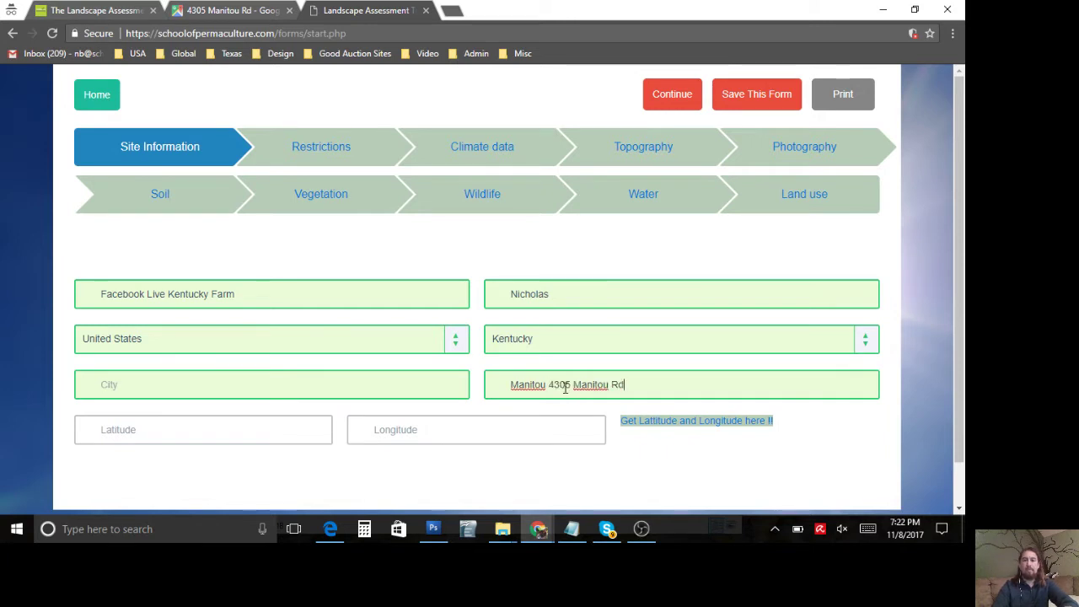
{"action": "left_click_drag", "start_coordinate": [548, 385], "coordinate": [475, 381]}
{"action": "key", "text": "BackSpace"}
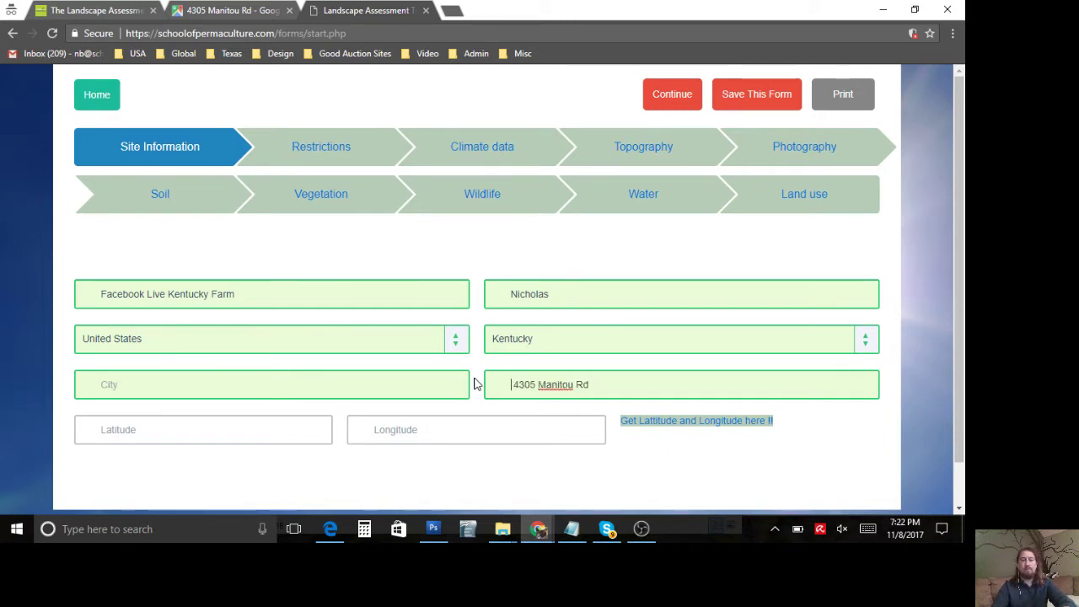
{"action": "key", "text": "Delete"}
{"action": "left_click", "coordinate": [368, 384]}
{"action": "type", "text": "Manitou"}
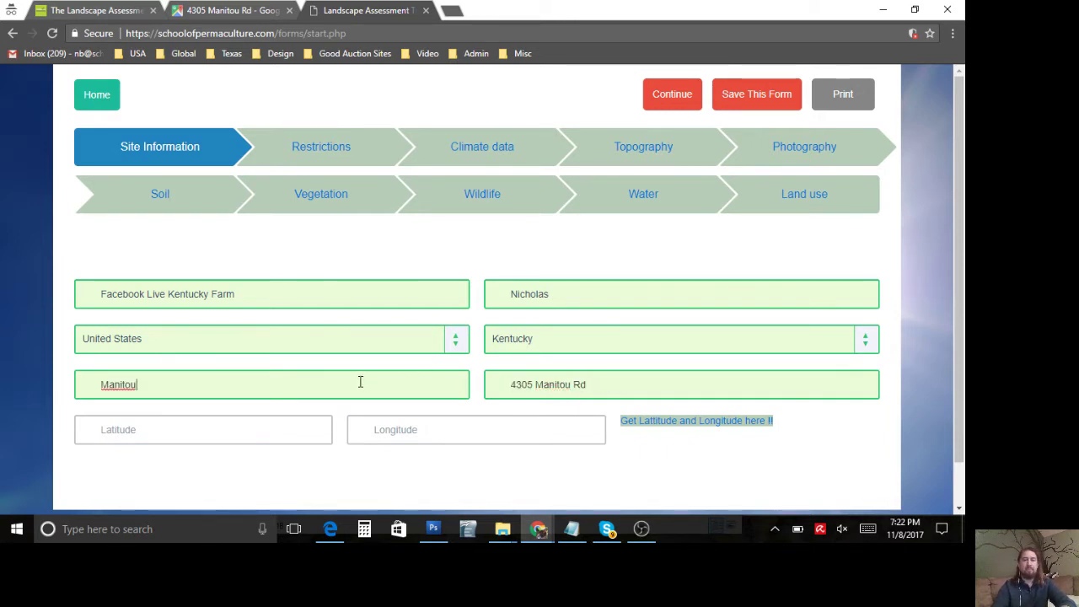
{"action": "scroll", "coordinate": [360, 382], "scroll_direction": "down", "scroll_amount": 1}
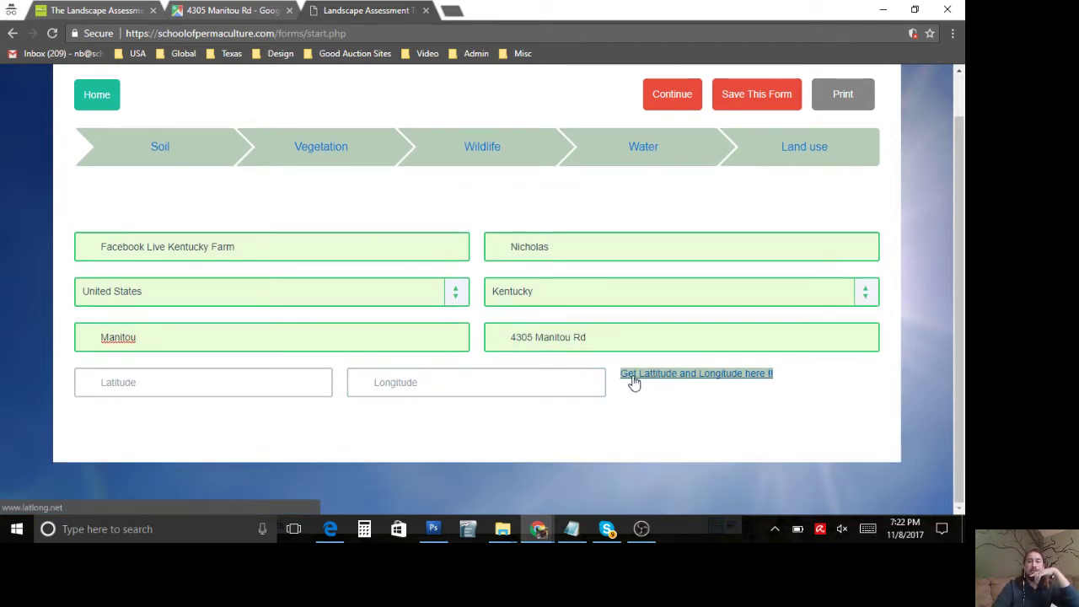
Step: Search LatLong.net for the farm's street address on Manitou Rd to get its coordinates
{"action": "left_click", "coordinate": [277, 378]}
{"action": "left_click_drag", "start_coordinate": [600, 338], "coordinate": [448, 325]}
{"action": "key", "text": "ctrl+c"}
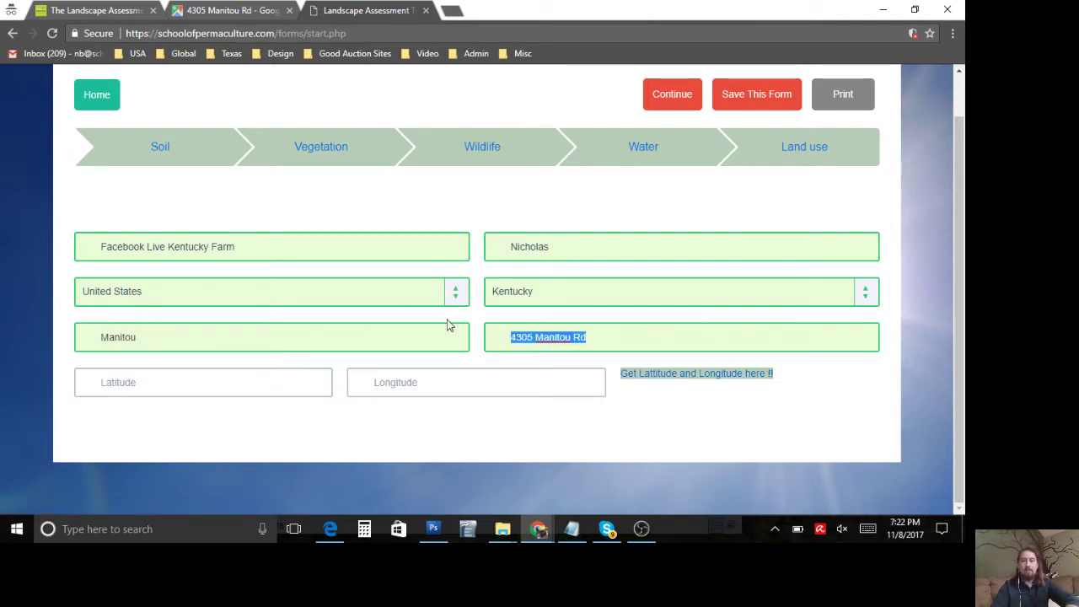
{"action": "left_click", "coordinate": [646, 373]}
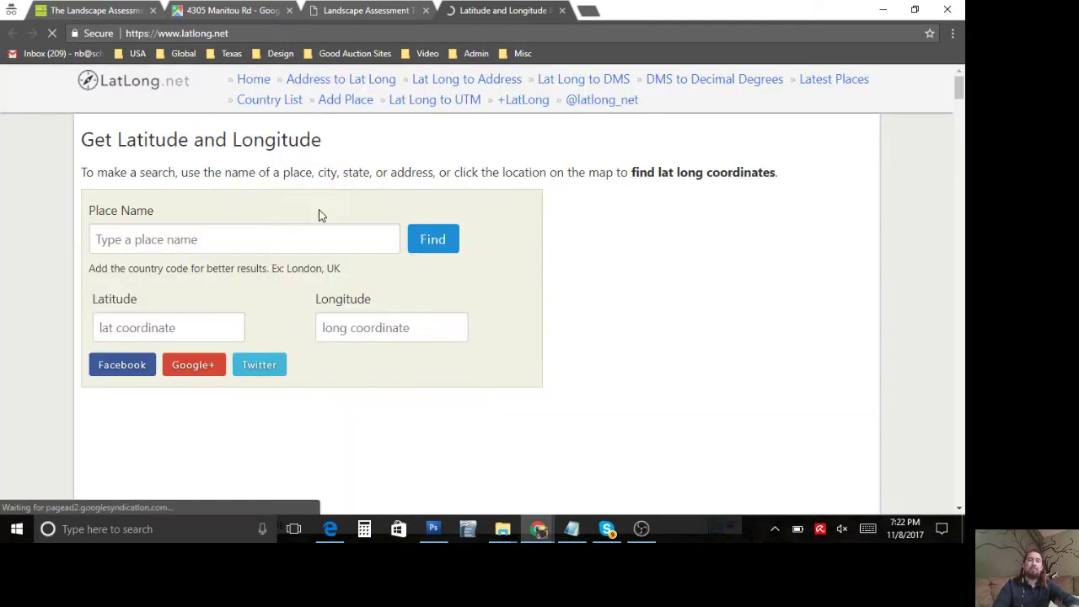
{"action": "left_click", "coordinate": [296, 237]}
{"action": "key", "text": "ctrl+v"}
{"action": "type", "text": "manitou"}
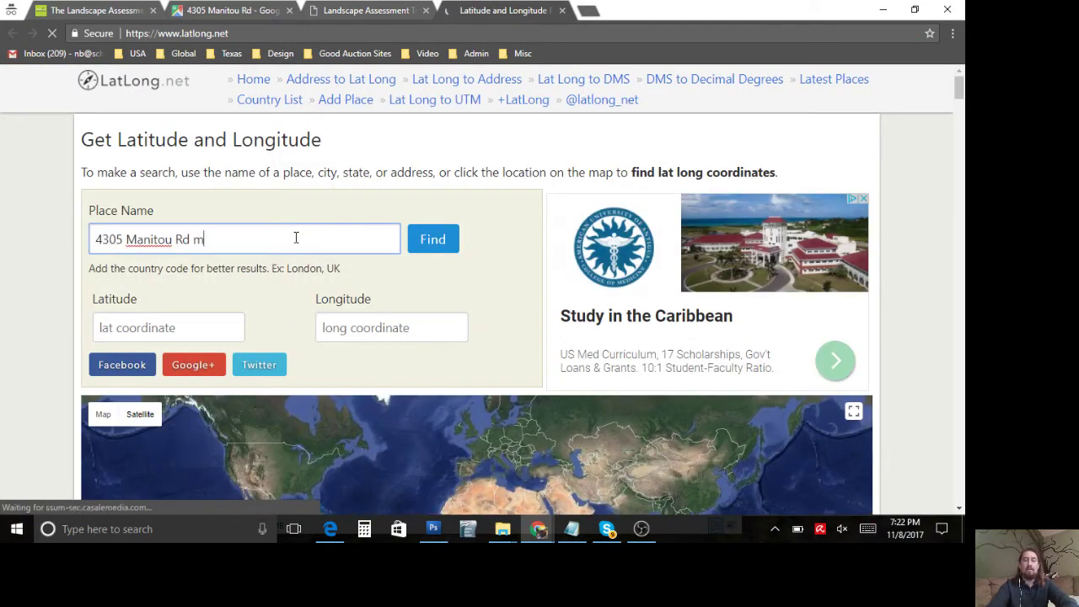
{"action": "left_click", "coordinate": [445, 250]}
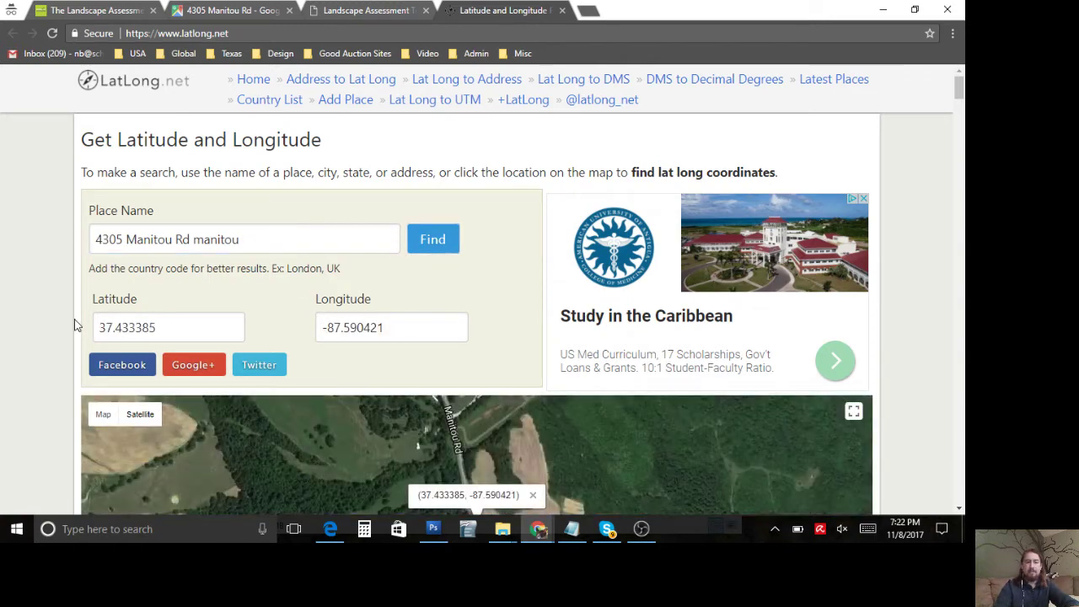
{"action": "scroll", "coordinate": [10, 331], "scroll_direction": "down", "scroll_amount": 2}
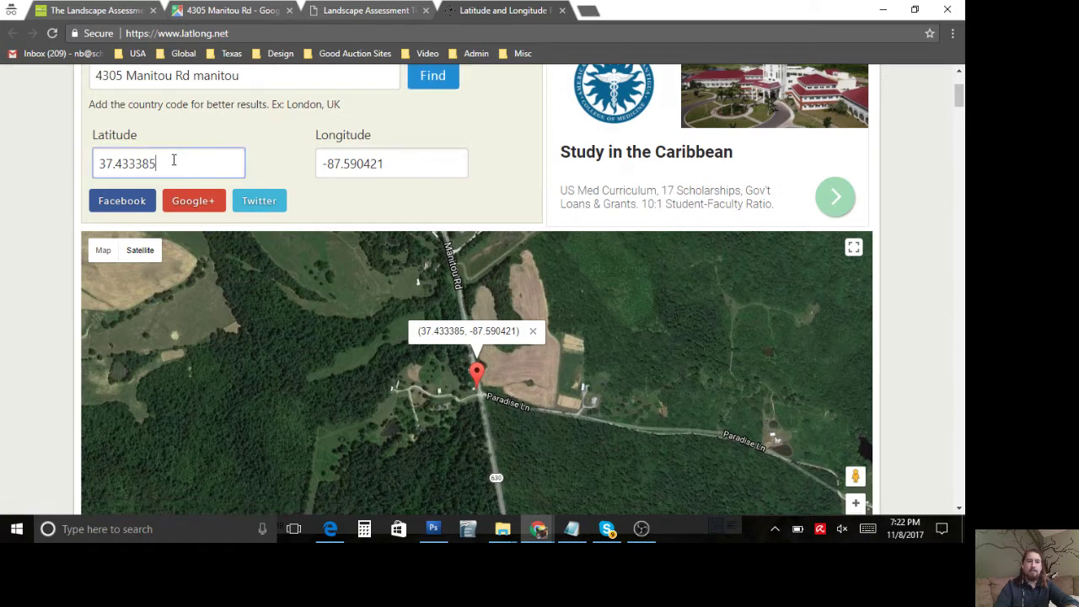
Step: Copy latitude 37.433385 and longitude -87.590421 into the form's coordinate fields
{"action": "left_click_drag", "start_coordinate": [171, 161], "coordinate": [47, 154]}
{"action": "key", "text": "ctrl+c"}
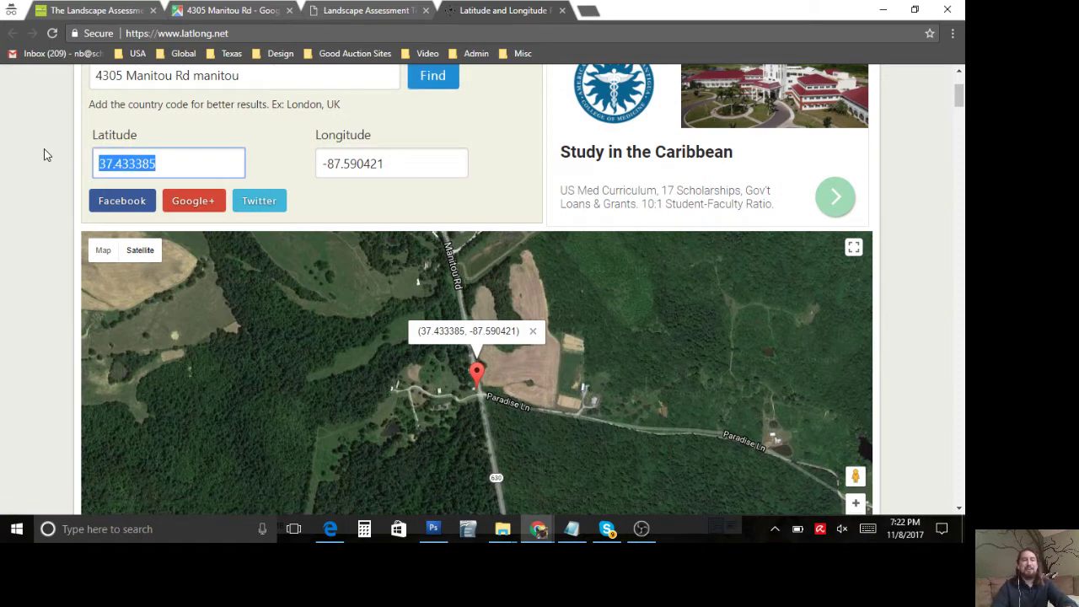
{"action": "left_click", "coordinate": [323, 7]}
{"action": "left_click", "coordinate": [276, 386]}
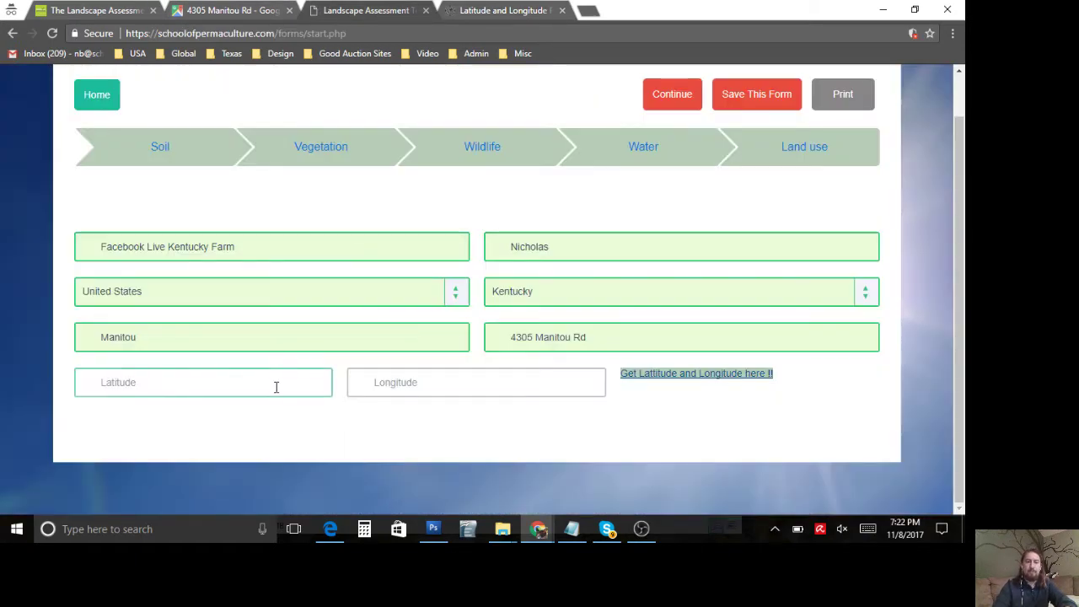
{"action": "key", "text": "ctrl+v"}
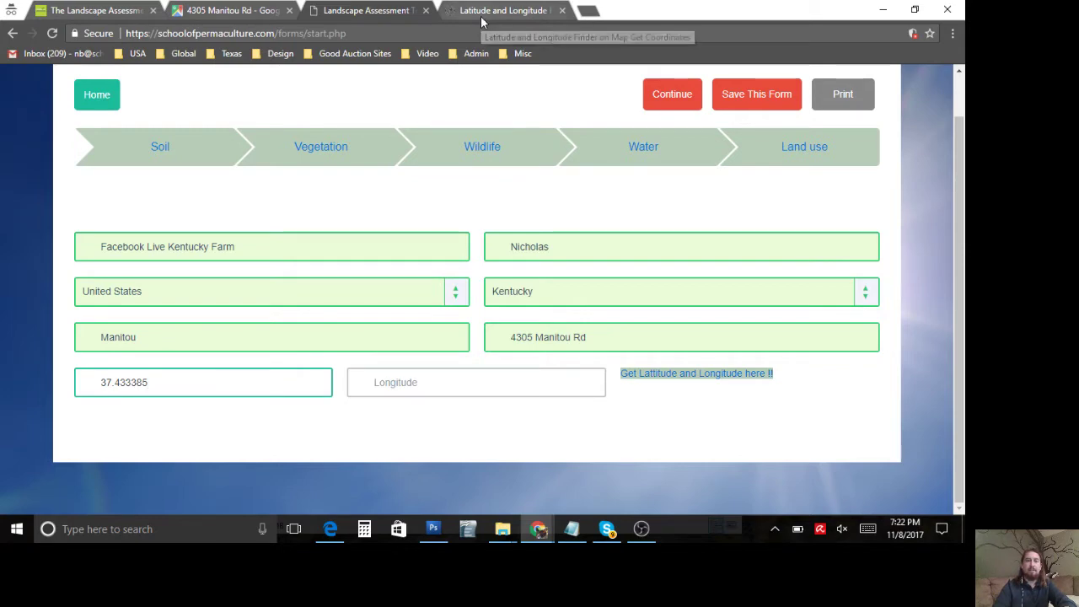
{"action": "left_click", "coordinate": [497, 12]}
{"action": "left_click_drag", "start_coordinate": [399, 176], "coordinate": [196, 133]}
{"action": "key", "text": "ctrl+c"}
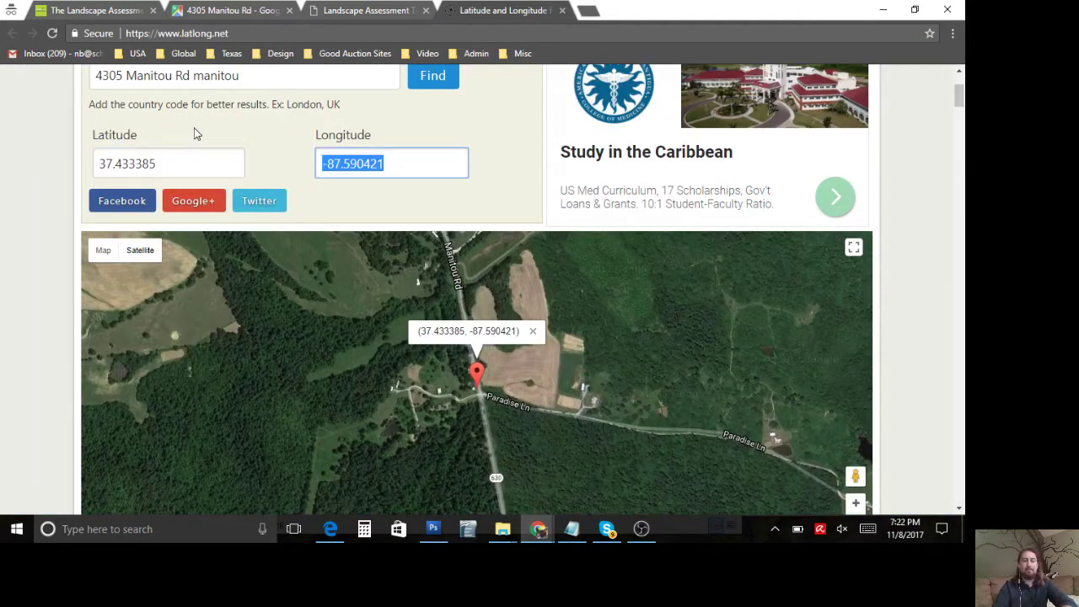
{"action": "left_click", "coordinate": [339, 7]}
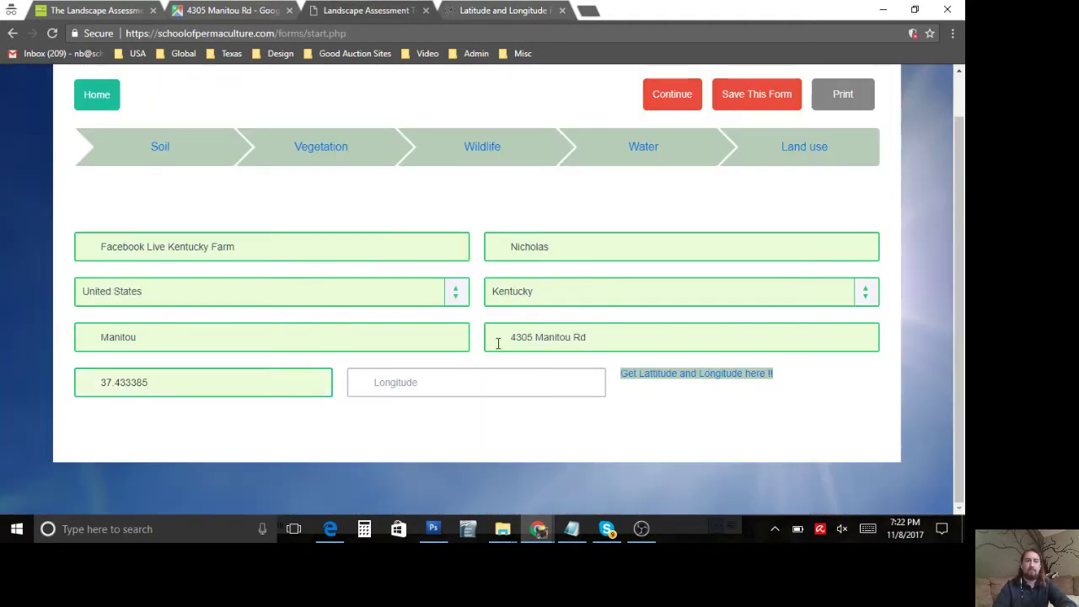
{"action": "left_click", "coordinate": [499, 383]}
{"action": "key", "text": "ctrl+v"}
{"action": "scroll", "coordinate": [556, 408], "scroll_direction": "up", "scroll_amount": 1}
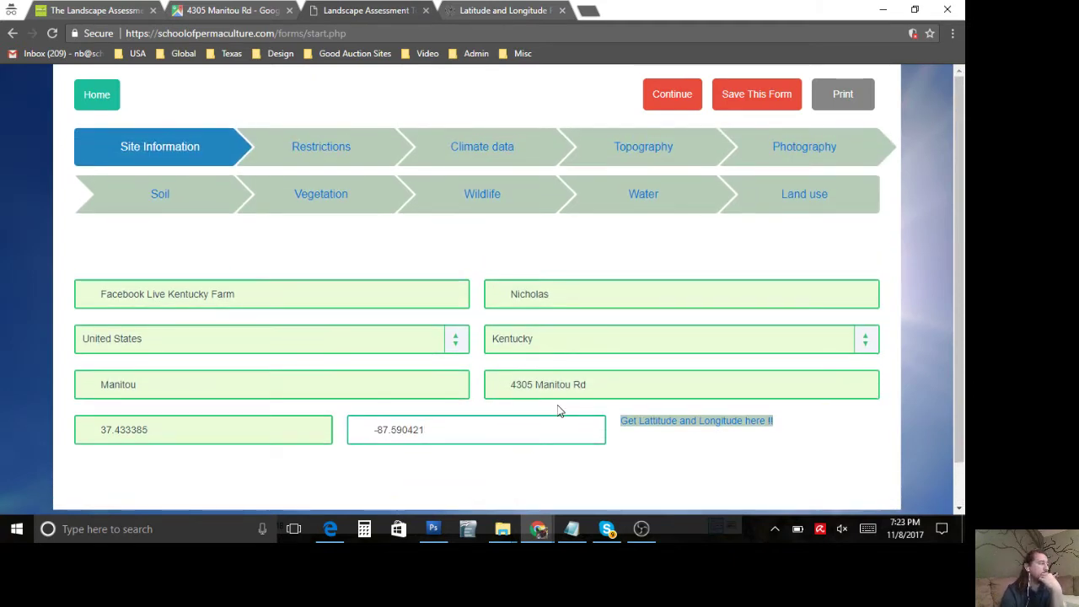
Step: Continue to the Restrictions step and review the Which Direction Structures Face section
{"action": "left_click", "coordinate": [679, 94]}
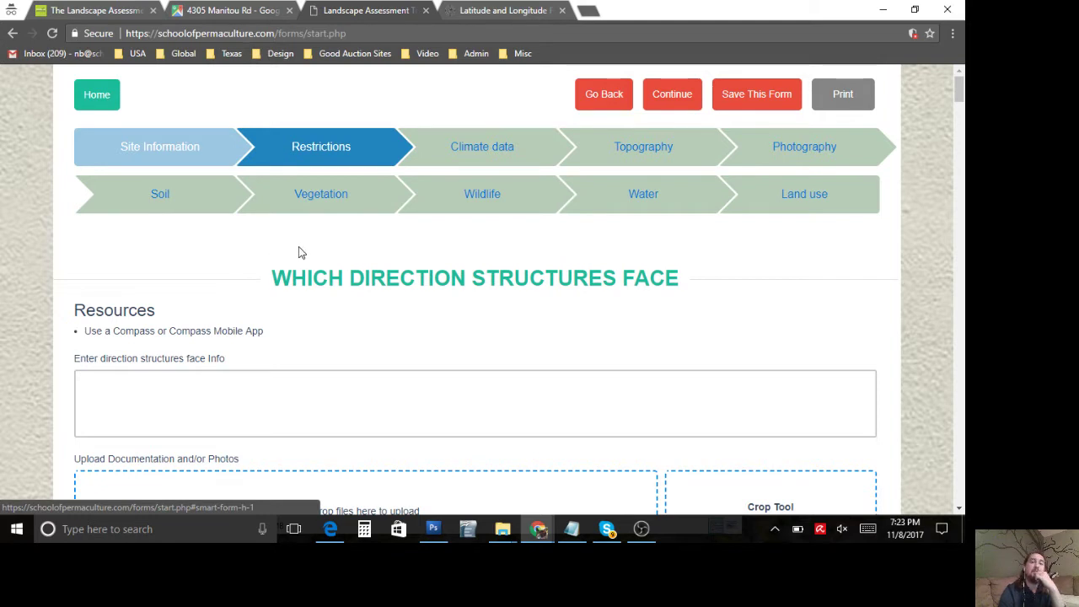
{"action": "scroll", "coordinate": [333, 268], "scroll_direction": "down", "scroll_amount": 1}
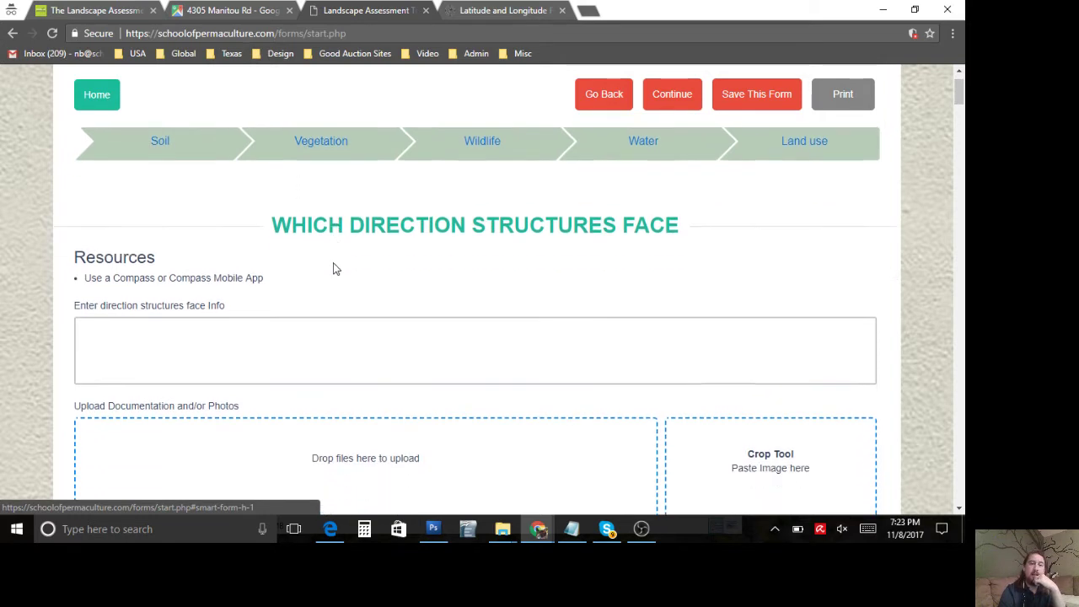
{"action": "triple_click", "coordinate": [307, 177]}
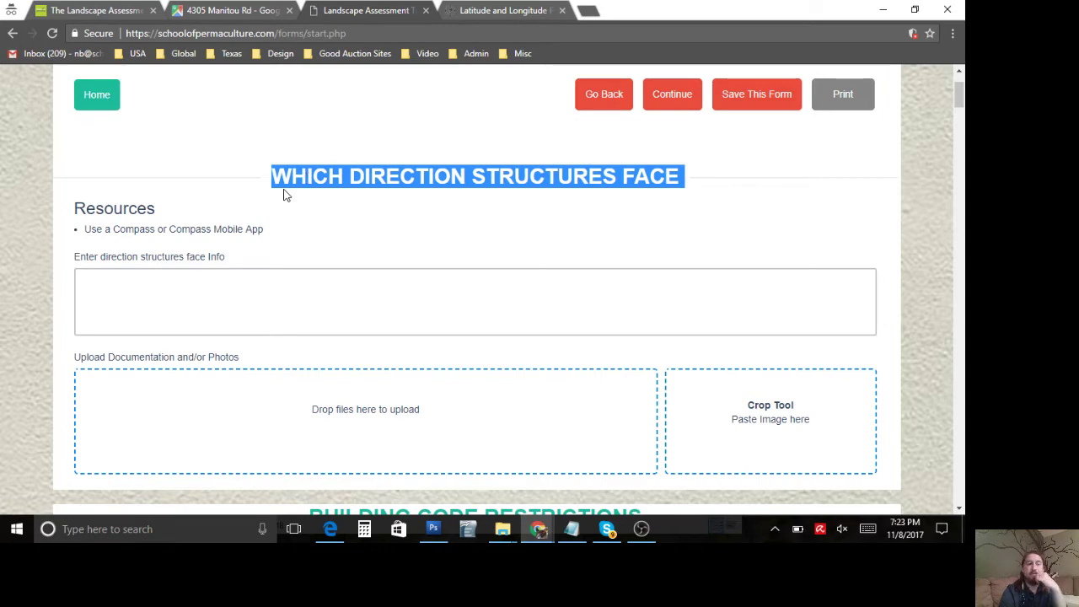
{"action": "left_click", "coordinate": [291, 301]}
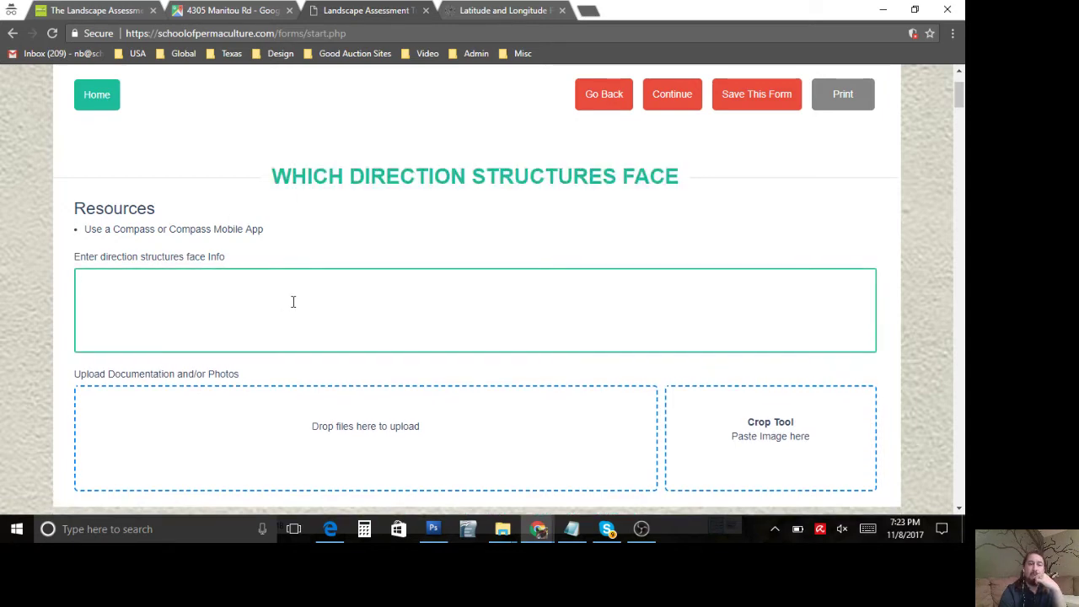
{"action": "scroll", "coordinate": [293, 306], "scroll_direction": "down", "scroll_amount": 2}
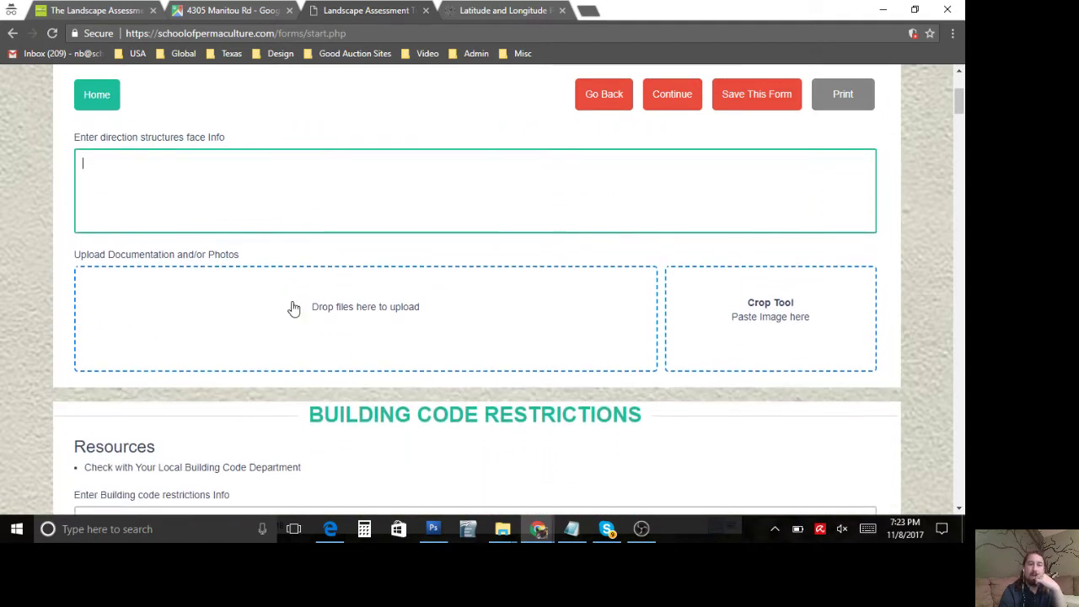
{"action": "scroll", "coordinate": [294, 308], "scroll_direction": "up", "scroll_amount": 4}
{"action": "scroll", "coordinate": [292, 309], "scroll_direction": "down", "scroll_amount": 6}
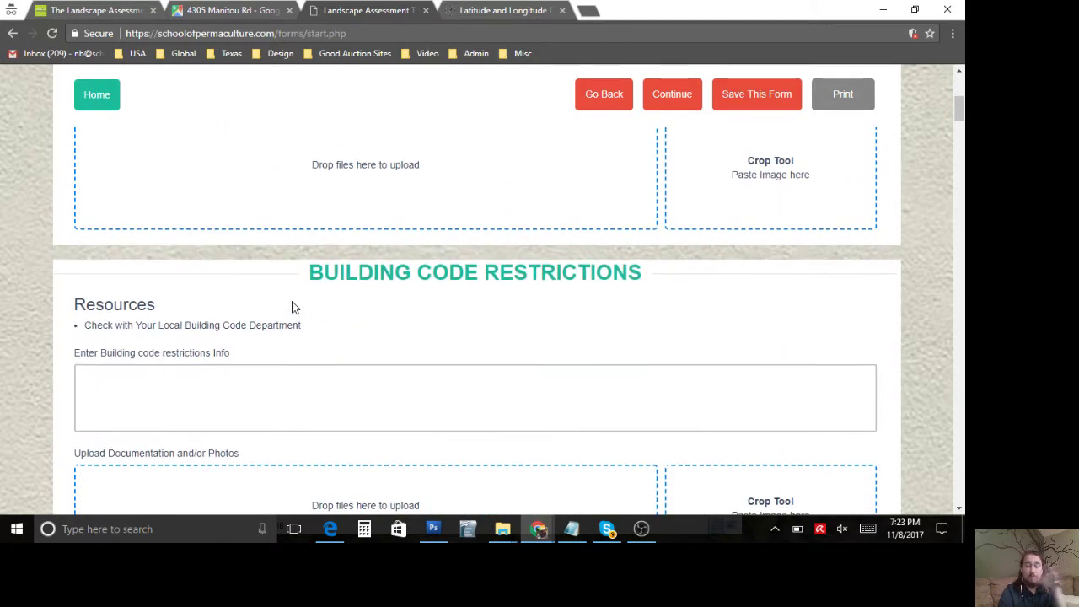
{"action": "scroll", "coordinate": [293, 308], "scroll_direction": "up", "scroll_amount": 6}
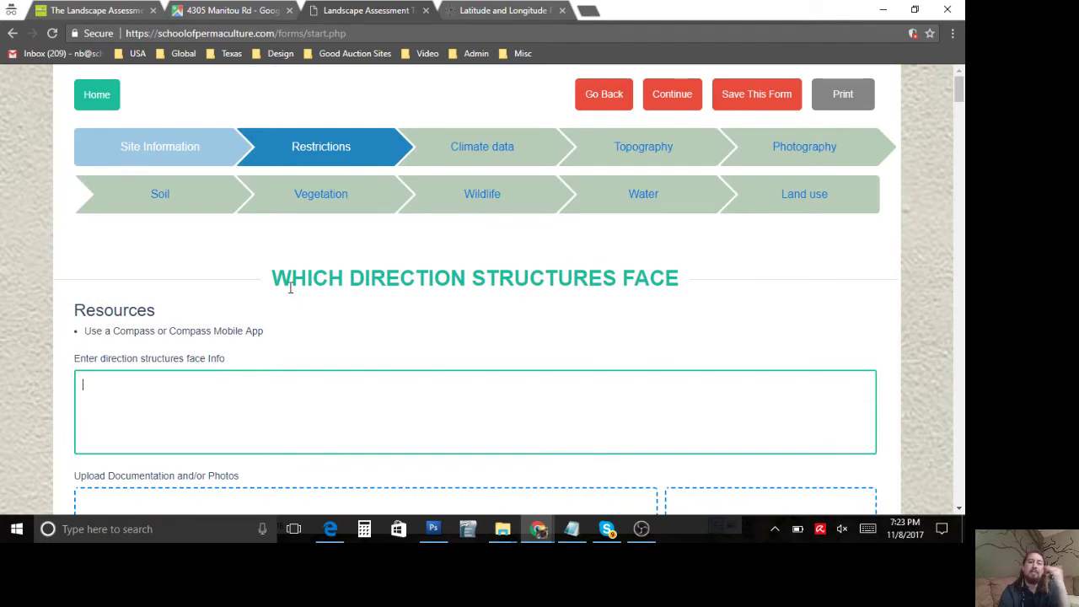
{"action": "triple_click", "coordinate": [293, 281]}
{"action": "left_click", "coordinate": [293, 281]}
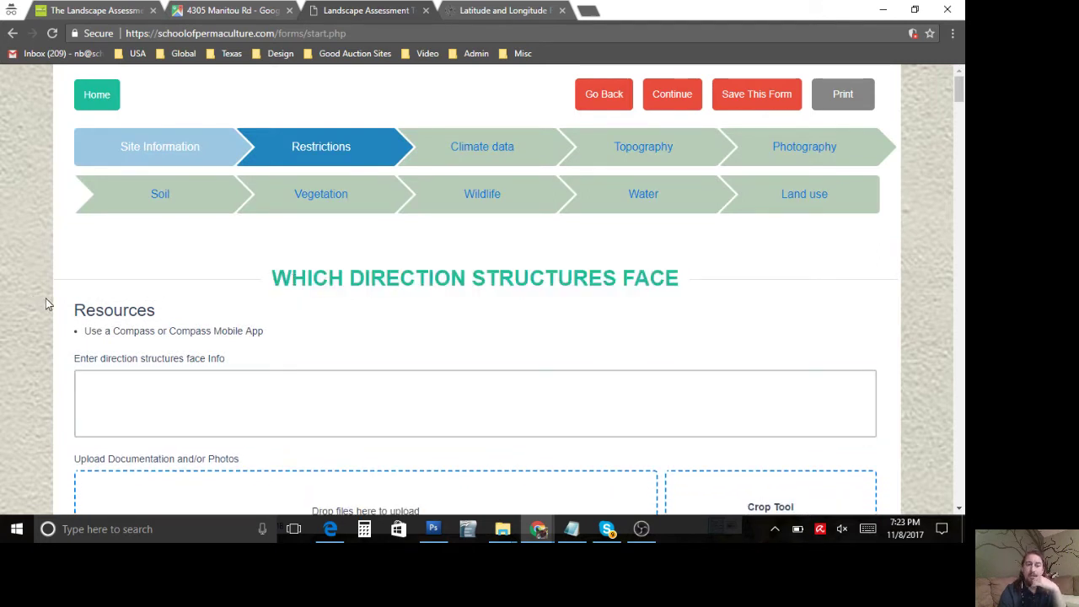
Step: Read the Building Code Restrictions section and its building code department advice
{"action": "scroll", "coordinate": [48, 304], "scroll_direction": "down", "scroll_amount": 1}
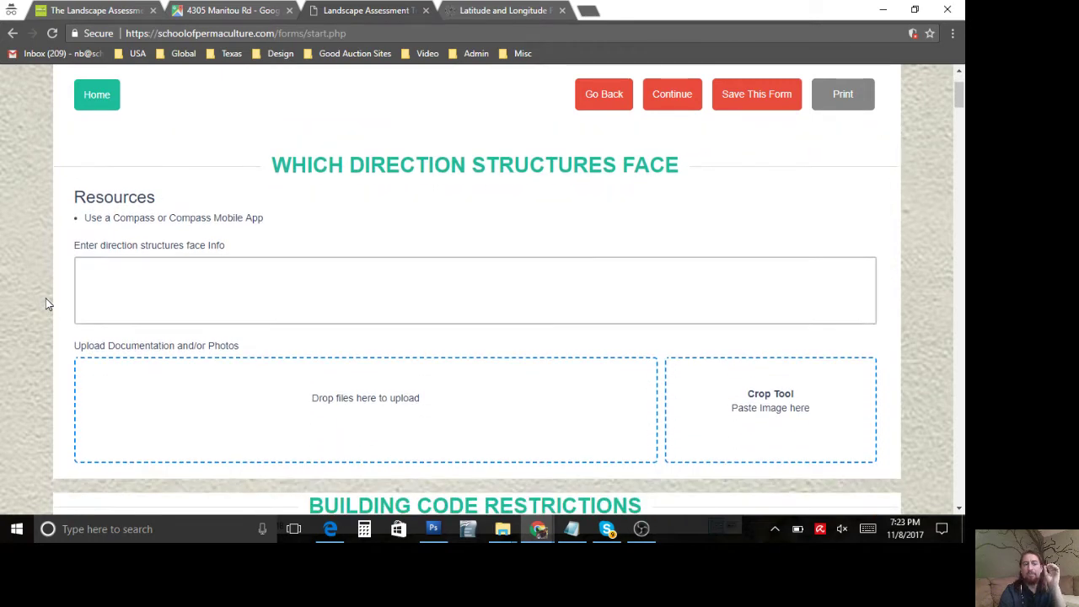
{"action": "scroll", "coordinate": [48, 303], "scroll_direction": "down", "scroll_amount": 1}
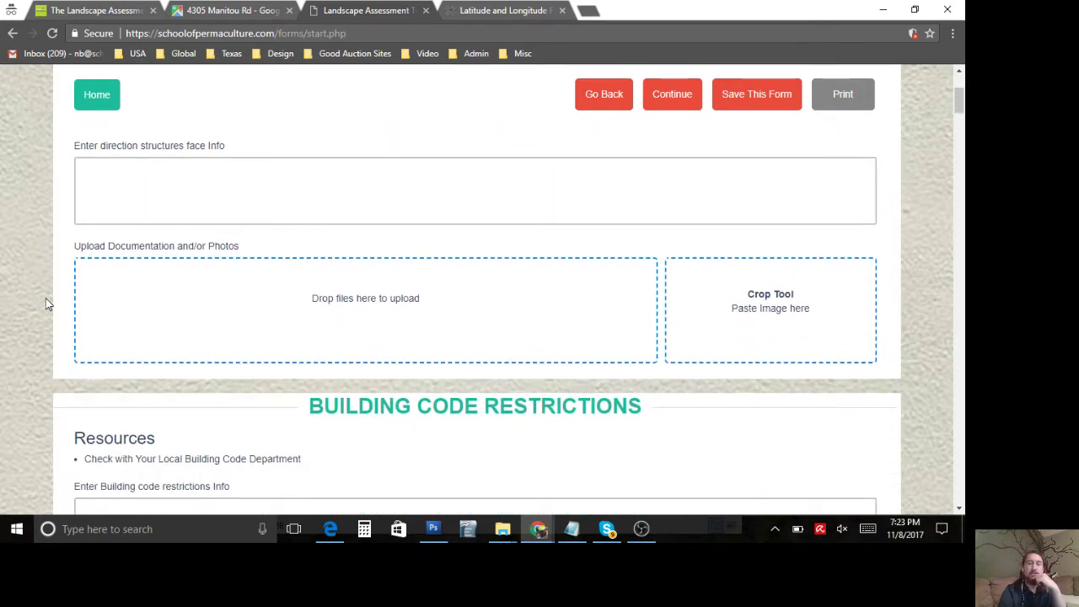
{"action": "scroll", "coordinate": [47, 303], "scroll_direction": "down", "scroll_amount": 1}
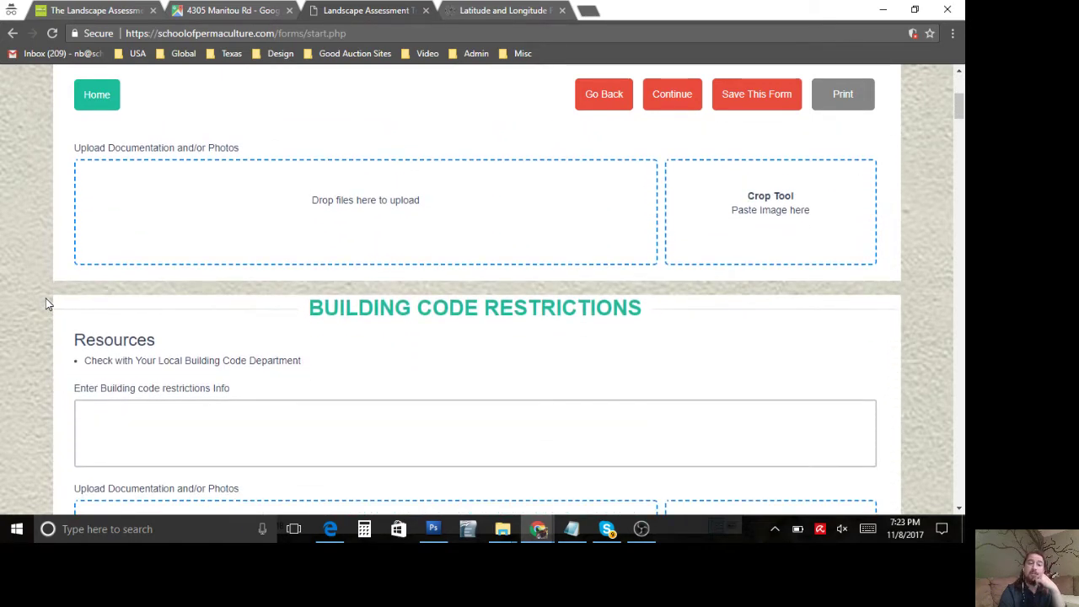
{"action": "scroll", "coordinate": [47, 303], "scroll_direction": "up", "scroll_amount": 3}
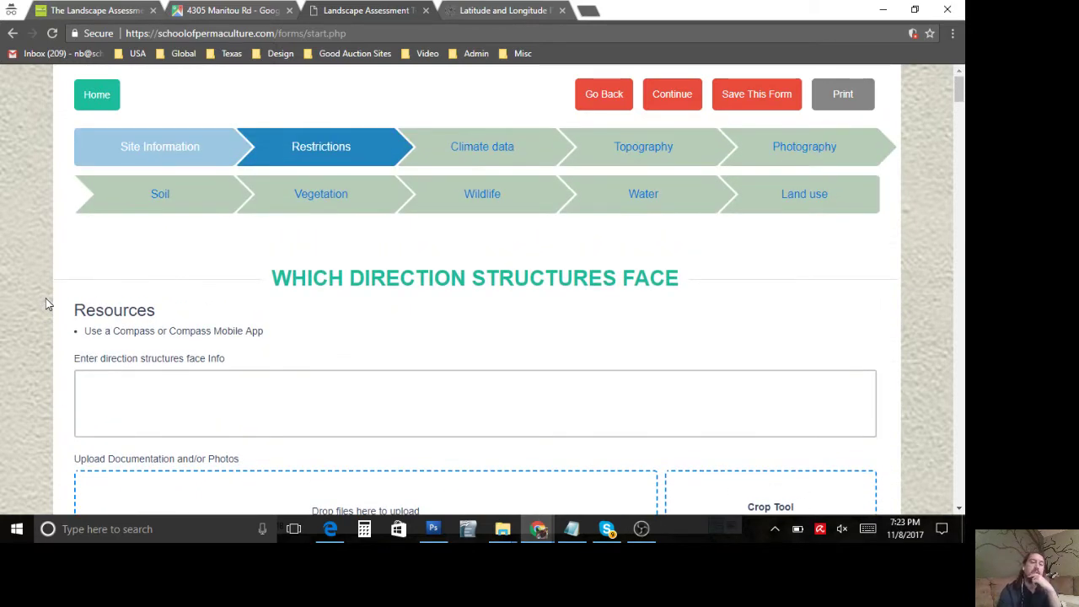
{"action": "scroll", "coordinate": [47, 303], "scroll_direction": "down", "scroll_amount": 4}
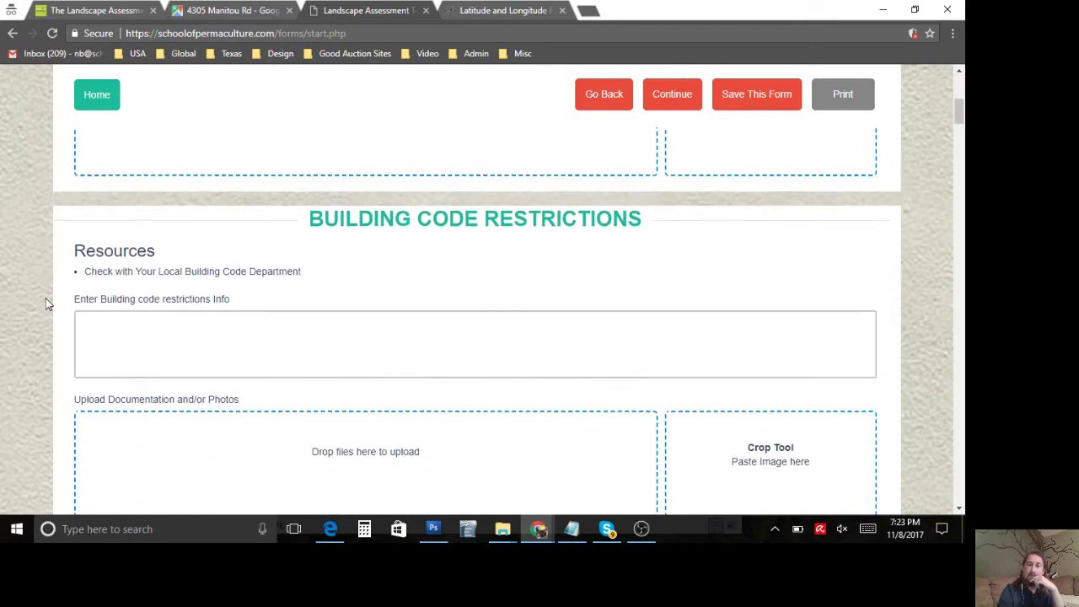
{"action": "triple_click", "coordinate": [390, 206]}
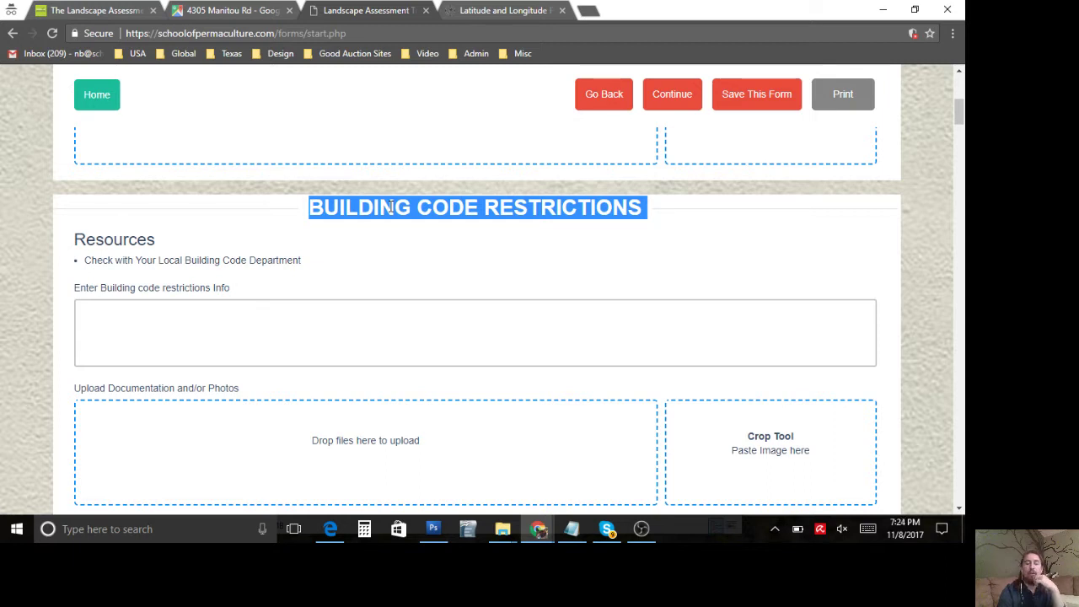
{"action": "left_click", "coordinate": [222, 259]}
{"action": "triple_click", "coordinate": [221, 259]}
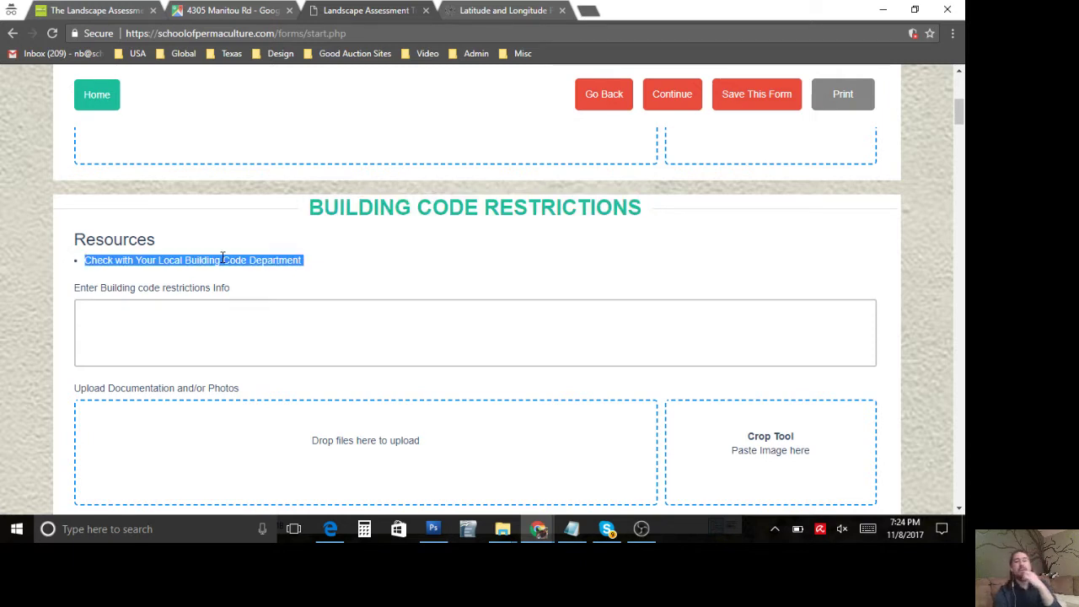
{"action": "left_click", "coordinate": [222, 259]}
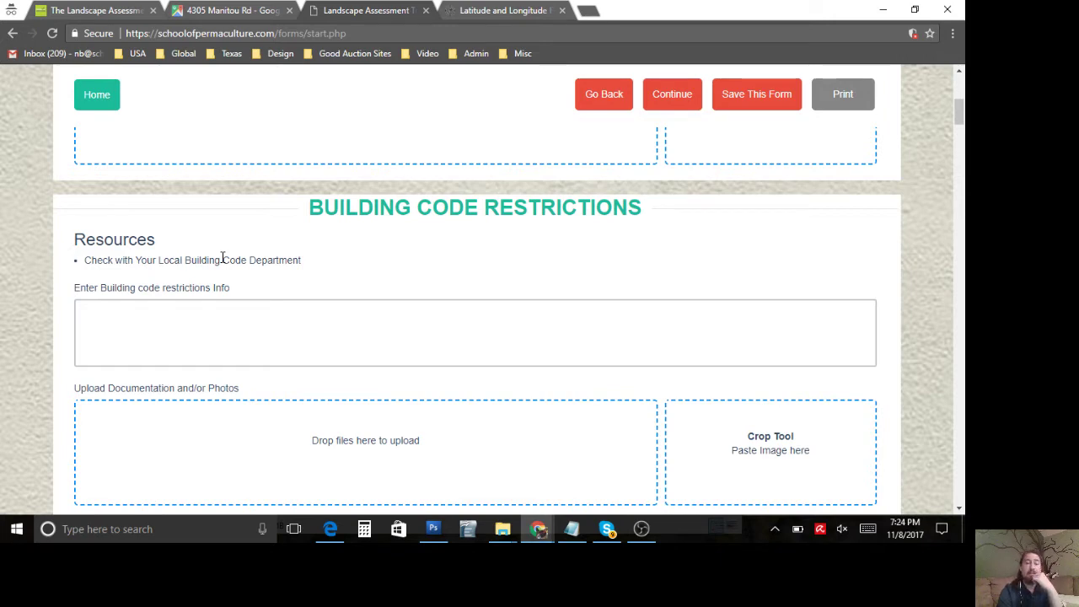
{"action": "scroll", "coordinate": [222, 259], "scroll_direction": "down", "scroll_amount": 2}
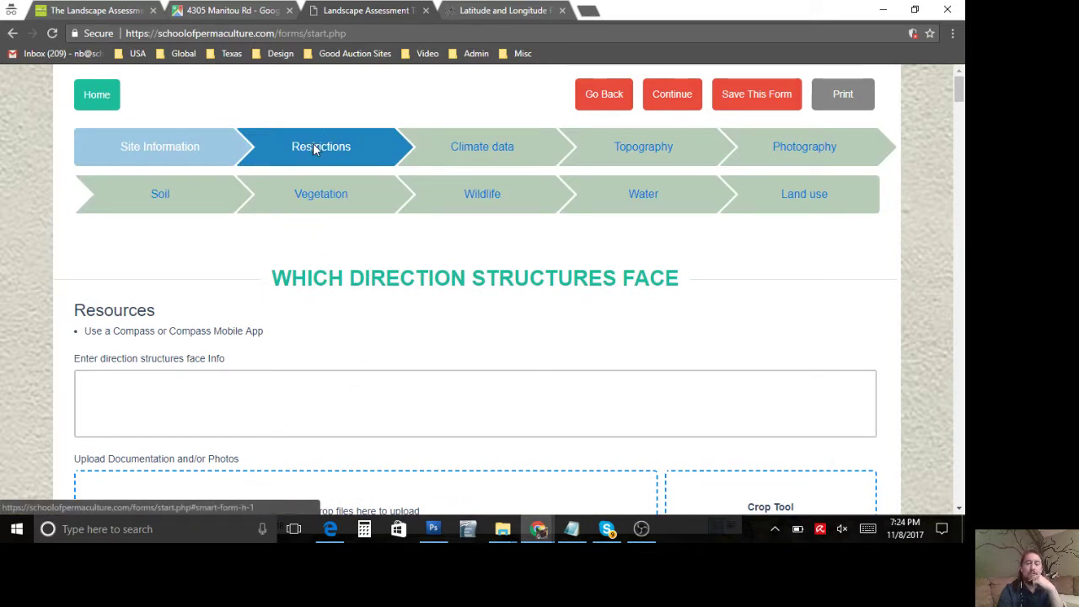
{"action": "triple_click", "coordinate": [353, 272]}
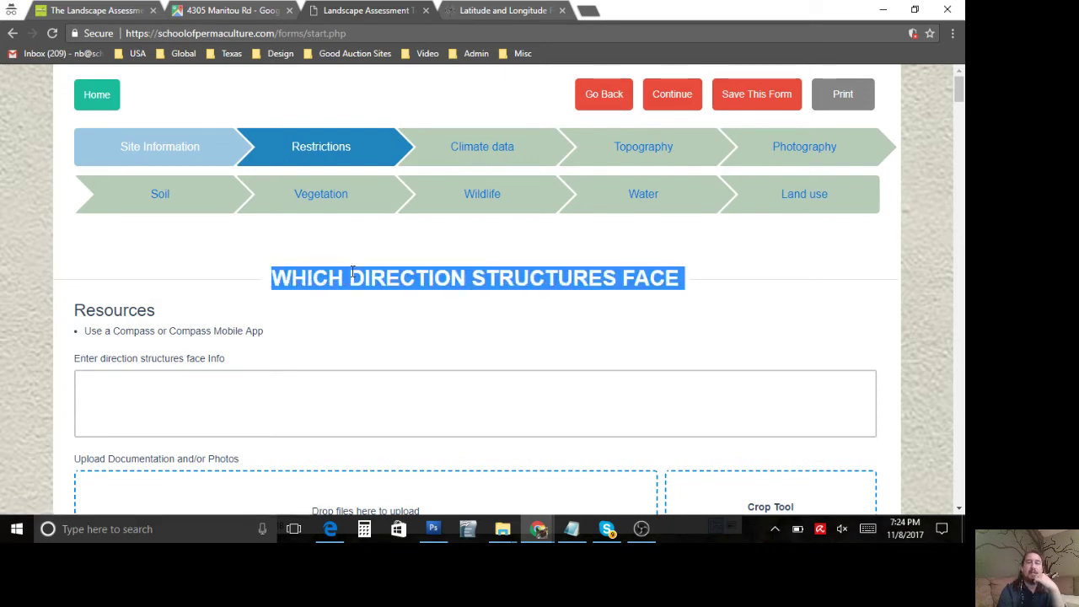
{"action": "right_click", "coordinate": [353, 271]}
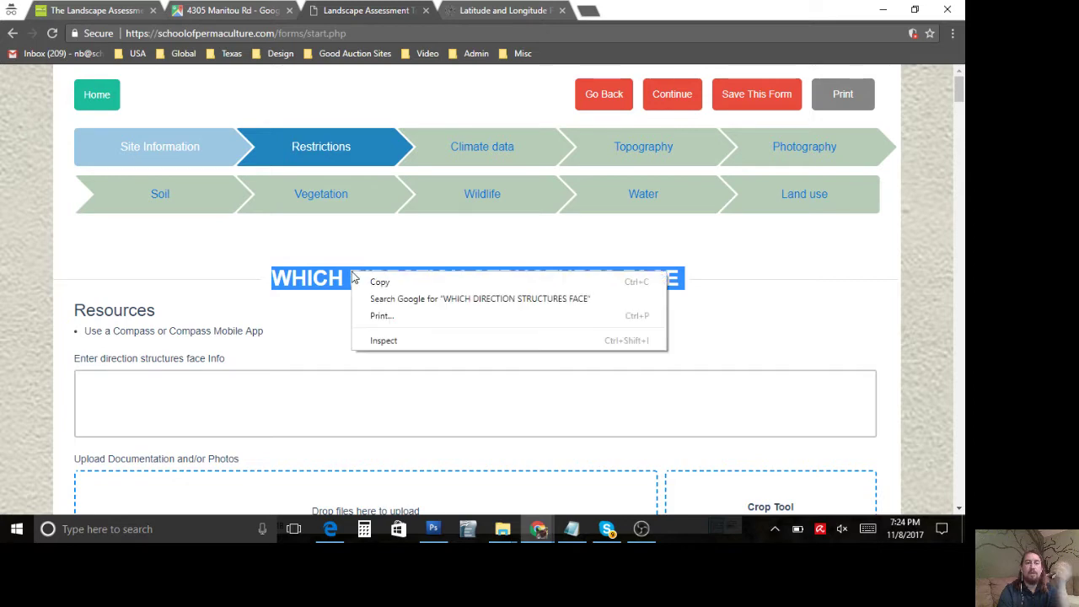
{"action": "left_click", "coordinate": [338, 271]}
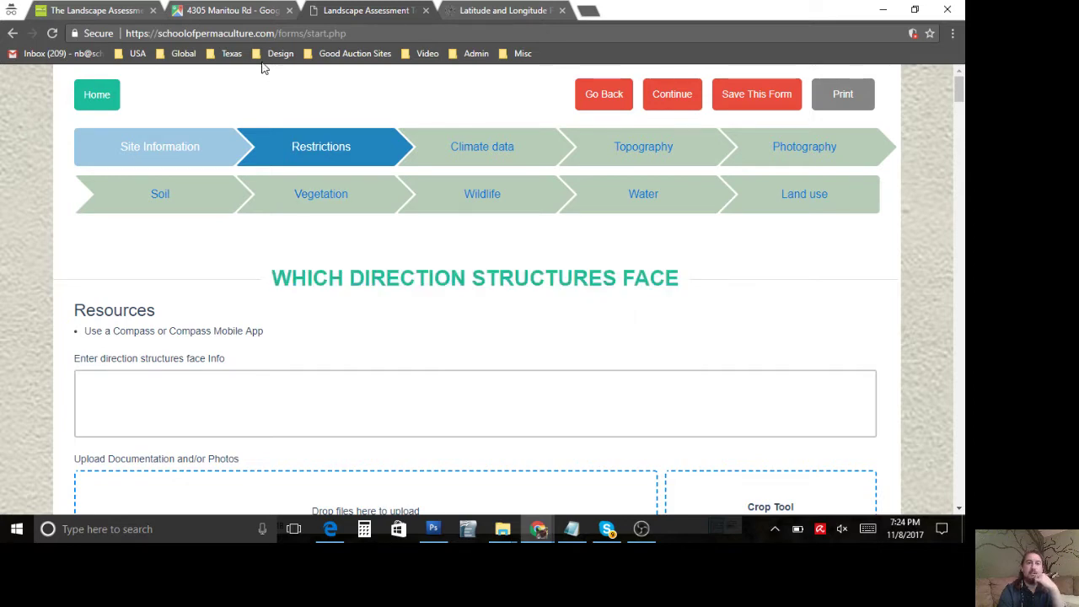
Step: Zoom and pan the Manitou Rd satellite map down to Street View on State Hwy 630
{"action": "left_click", "coordinate": [245, 11]}
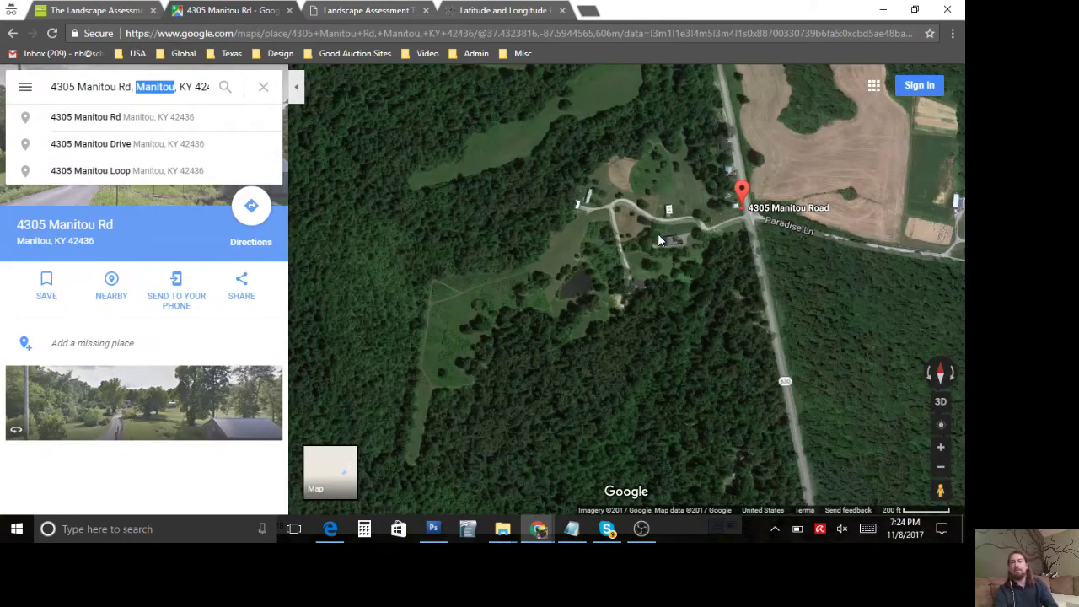
{"action": "double_click", "coordinate": [658, 238]}
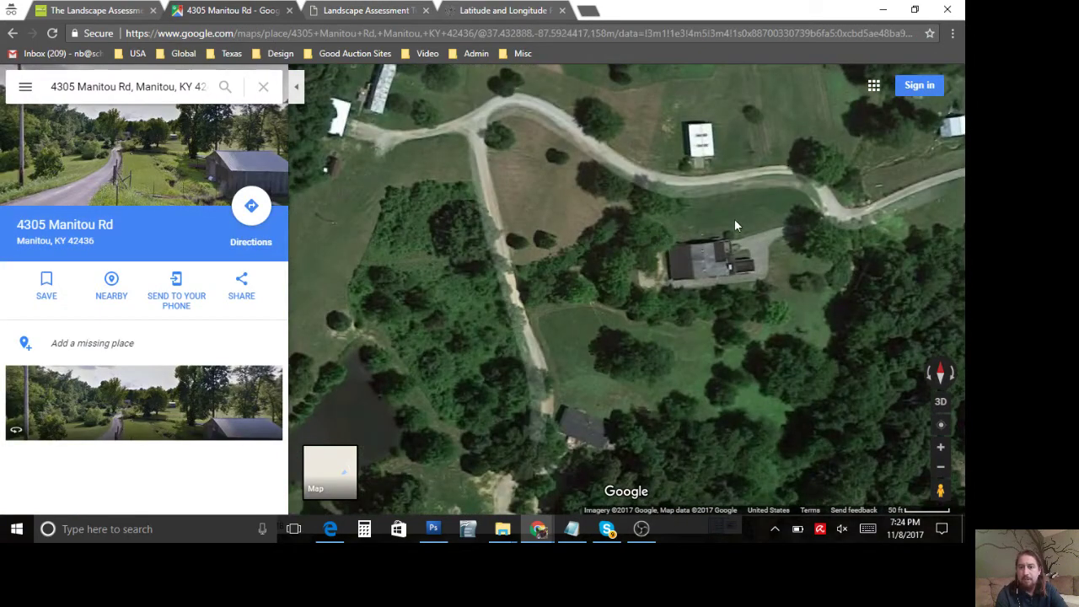
{"action": "mouse_move", "coordinate": [722, 216]}
{"action": "left_mouse_down"}
{"action": "mouse_move", "coordinate": [535, 258]}
{"action": "mouse_move", "coordinate": [534, 312]}
{"action": "mouse_move", "coordinate": [452, 366]}
{"action": "left_mouse_up"}
{"action": "mouse_move", "coordinate": [661, 321]}
{"action": "left_mouse_down"}
{"action": "mouse_move", "coordinate": [538, 419]}
{"action": "mouse_move", "coordinate": [606, 337]}
{"action": "mouse_move", "coordinate": [756, 339]}
{"action": "mouse_move", "coordinate": [836, 357]}
{"action": "mouse_move", "coordinate": [879, 439]}
{"action": "mouse_move", "coordinate": [940, 364]}
{"action": "mouse_move", "coordinate": [738, 371]}
{"action": "mouse_move", "coordinate": [689, 391]}
{"action": "mouse_move", "coordinate": [651, 390]}
{"action": "mouse_move", "coordinate": [681, 389]}
{"action": "left_mouse_up"}
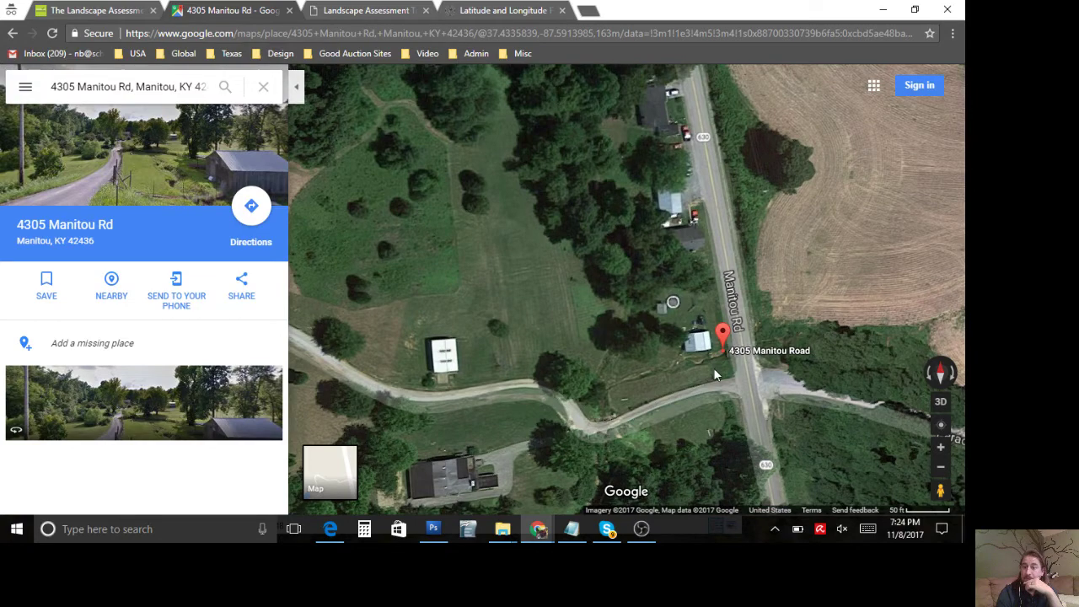
{"action": "scroll", "coordinate": [714, 368], "scroll_direction": "up", "scroll_amount": 5}
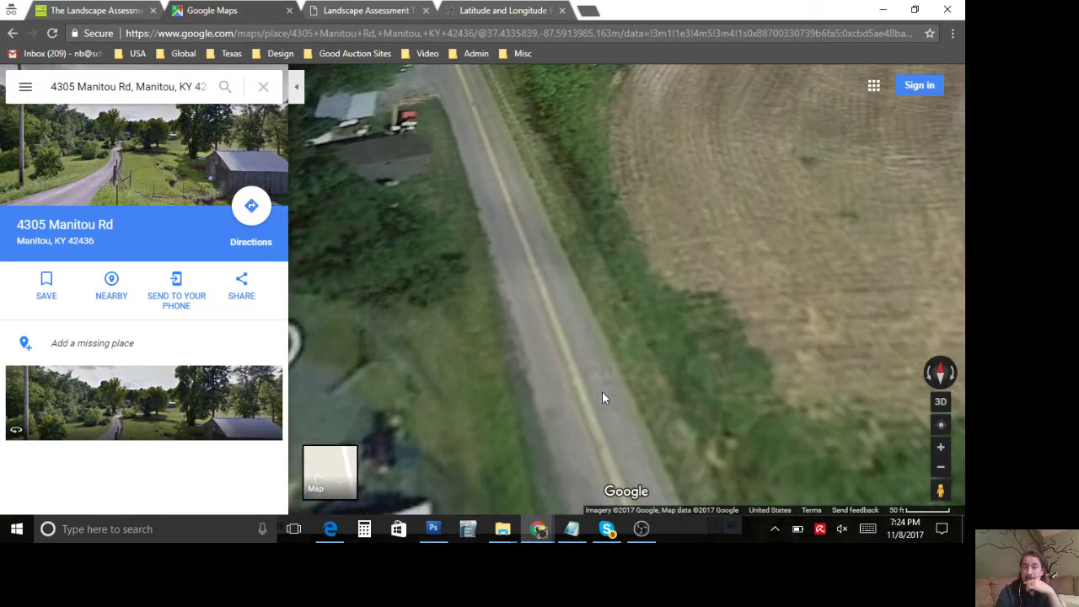
{"action": "scroll", "coordinate": [602, 396], "scroll_direction": "up", "scroll_amount": 1}
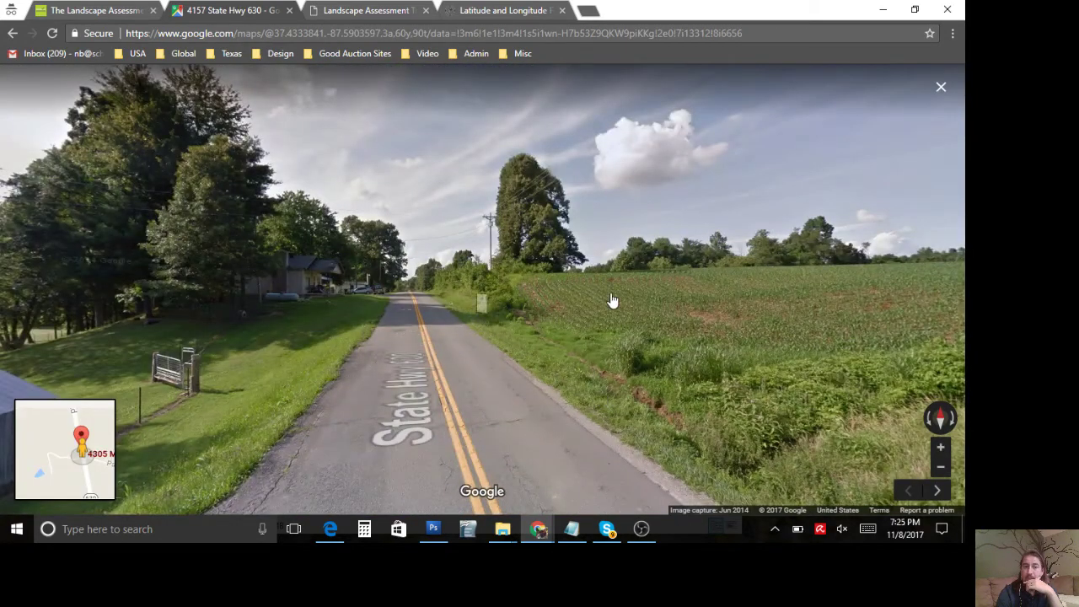
Step: Look around State Hwy 630 toward the driveway, farm fields and metal barn
{"action": "left_click_drag", "start_coordinate": [681, 310], "coordinate": [207, 291]}
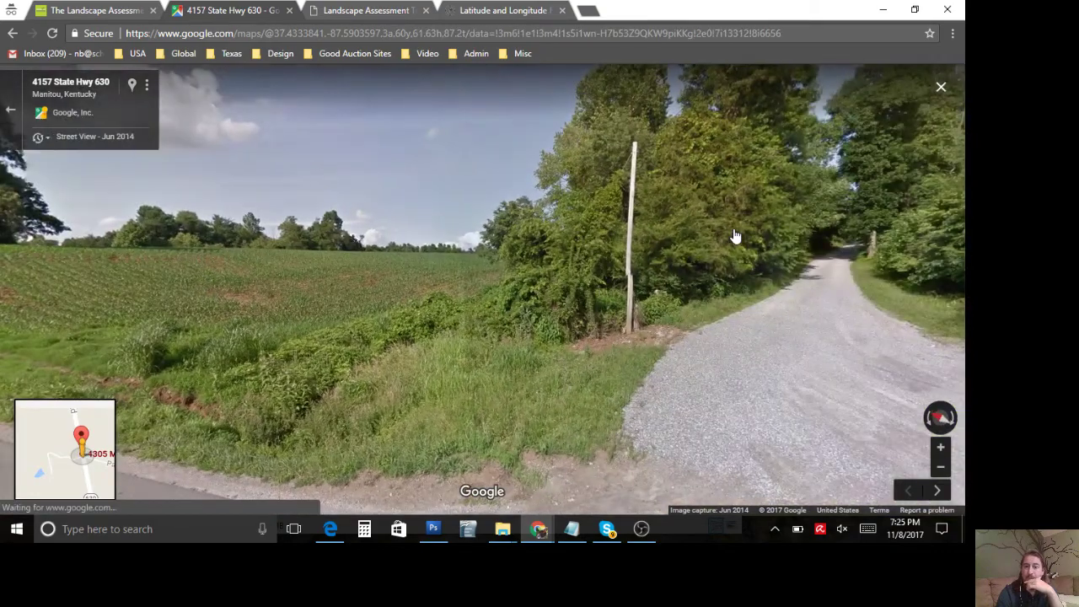
{"action": "left_click_drag", "start_coordinate": [736, 237], "coordinate": [212, 241]}
{"action": "left_click_drag", "start_coordinate": [602, 294], "coordinate": [224, 282]}
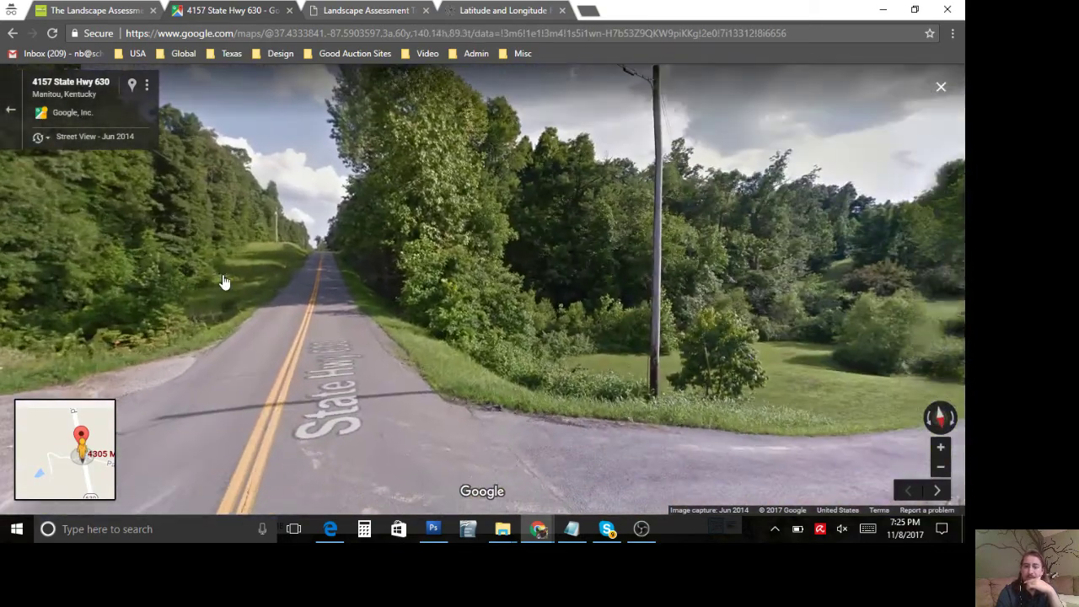
{"action": "left_click_drag", "start_coordinate": [667, 312], "coordinate": [104, 301]}
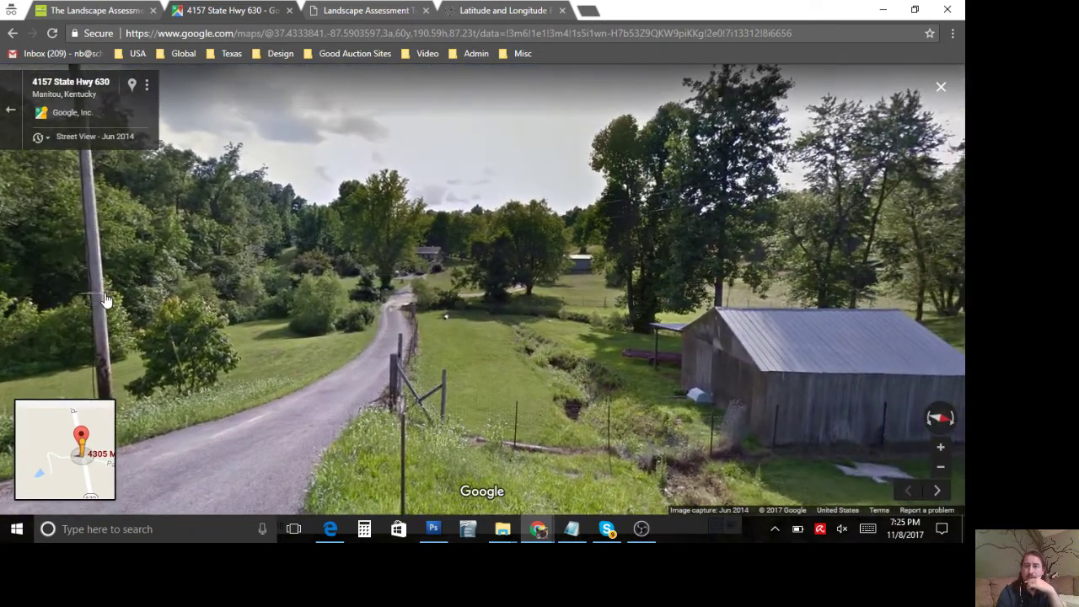
{"action": "left_click_drag", "start_coordinate": [525, 300], "coordinate": [374, 296]}
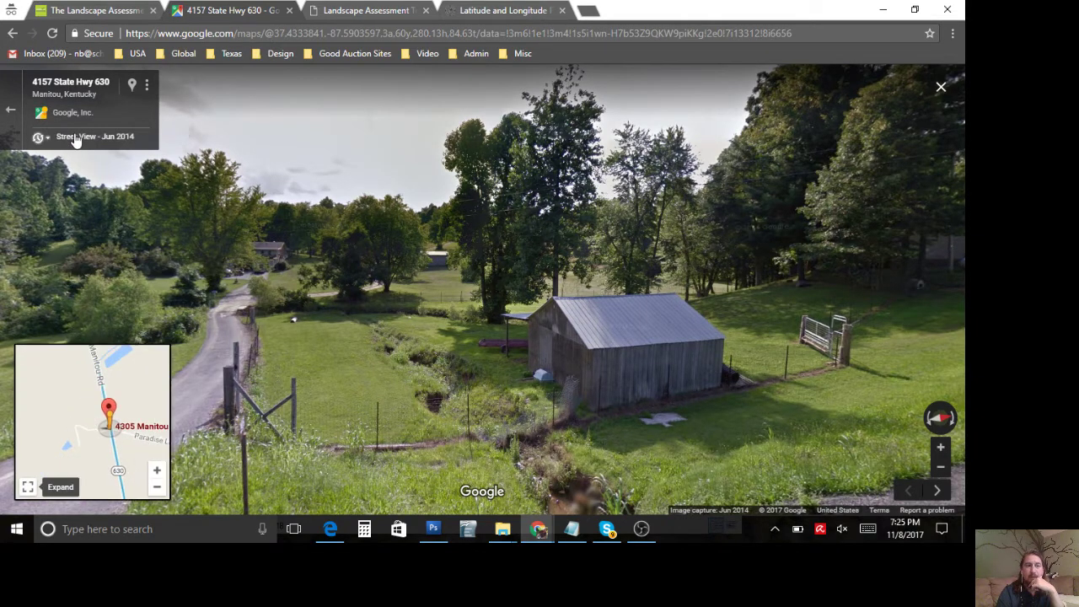
Step: Return to the satellite map, zoom out and centre it on the property
{"action": "left_click", "coordinate": [11, 110]}
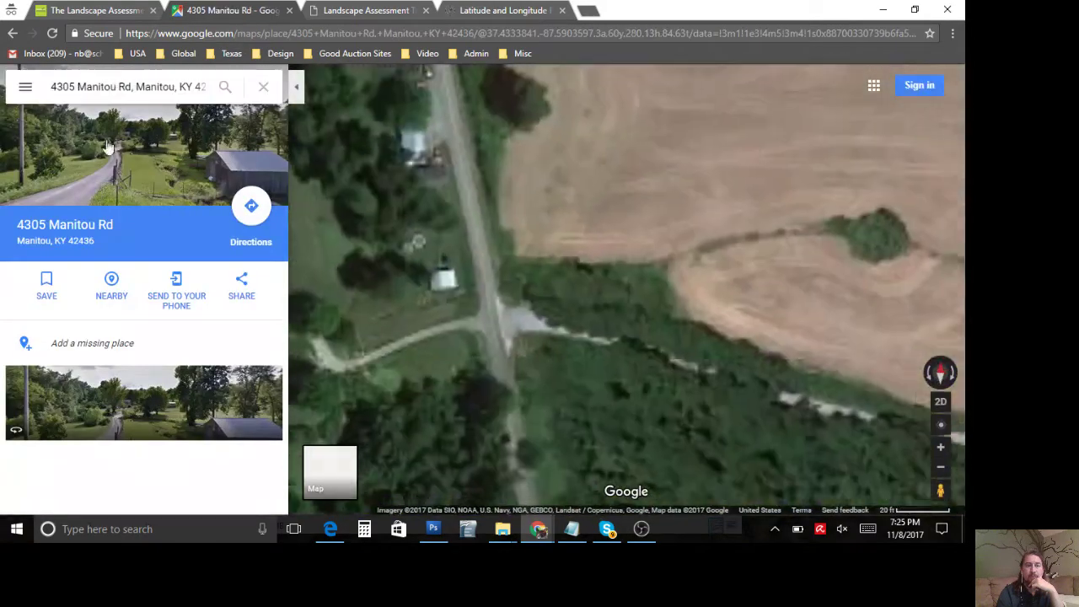
{"action": "left_click", "coordinate": [446, 329]}
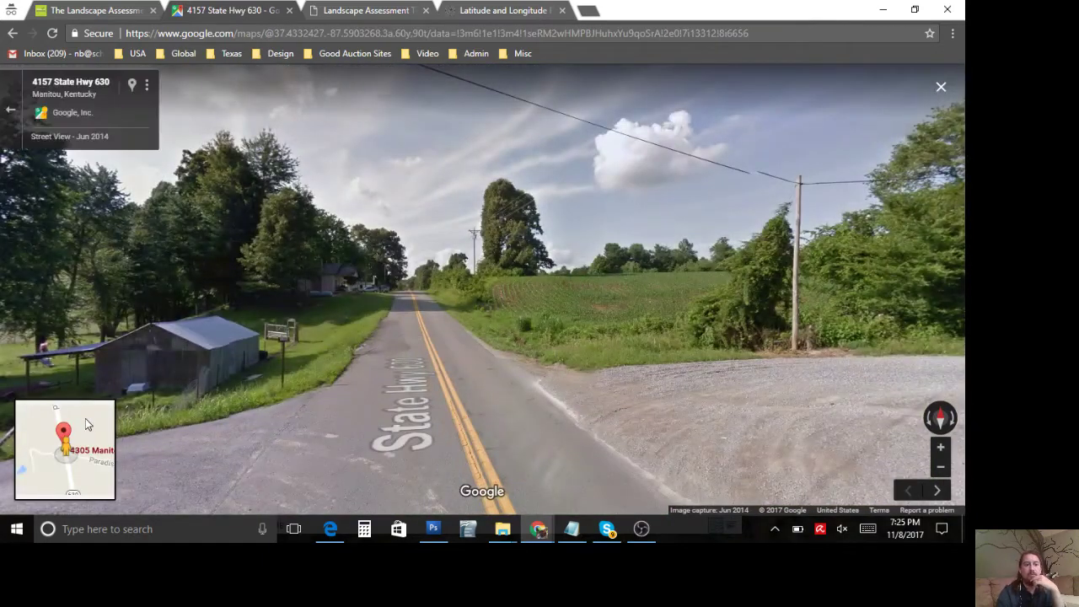
{"action": "mouse_move", "coordinate": [91, 429]}
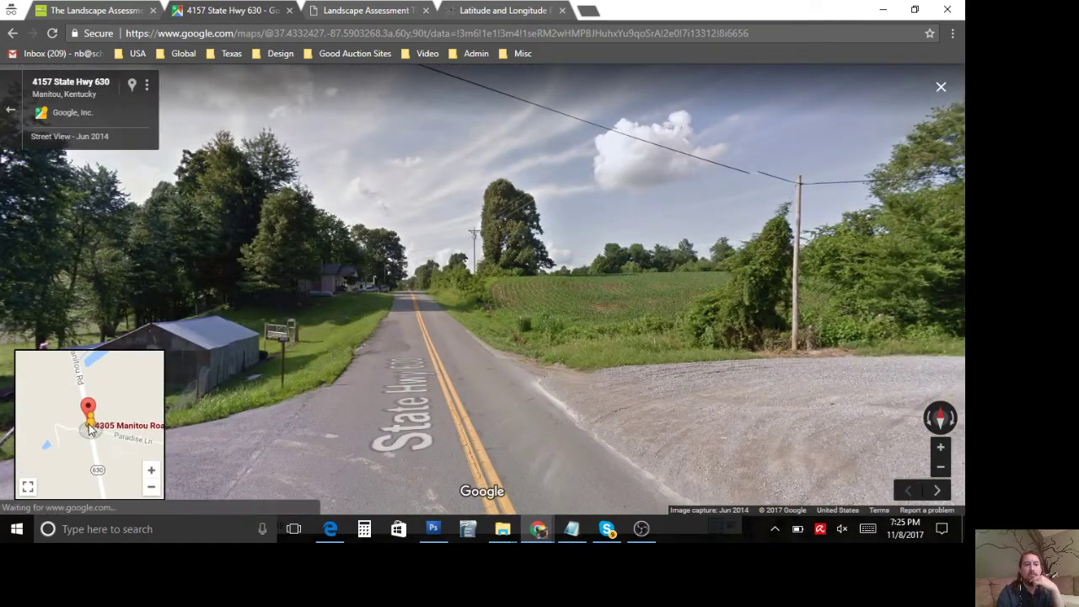
{"action": "left_click", "coordinate": [11, 110]}
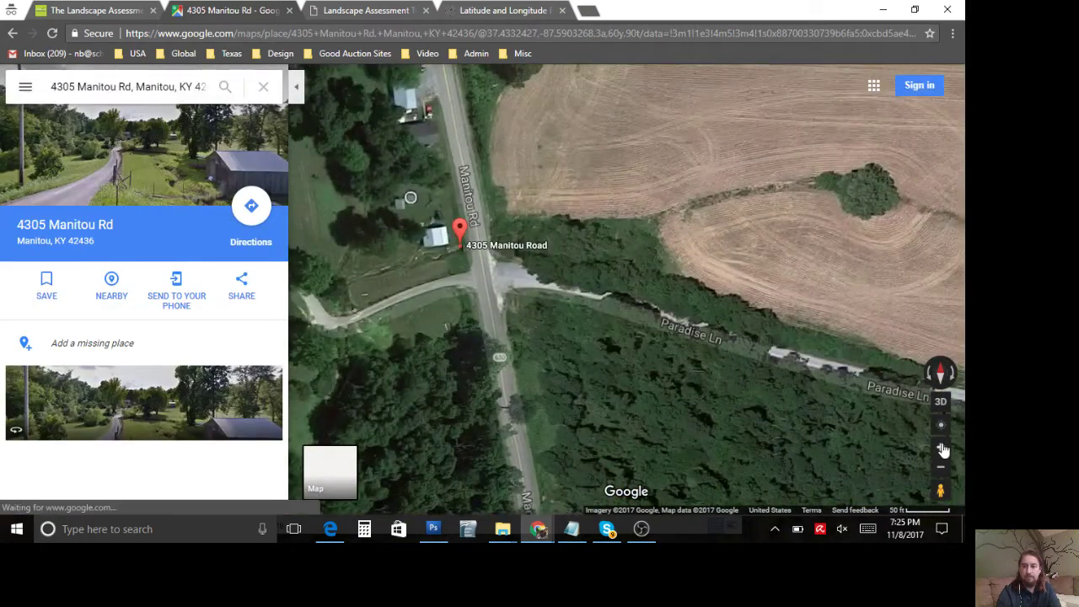
{"action": "left_click", "coordinate": [941, 447]}
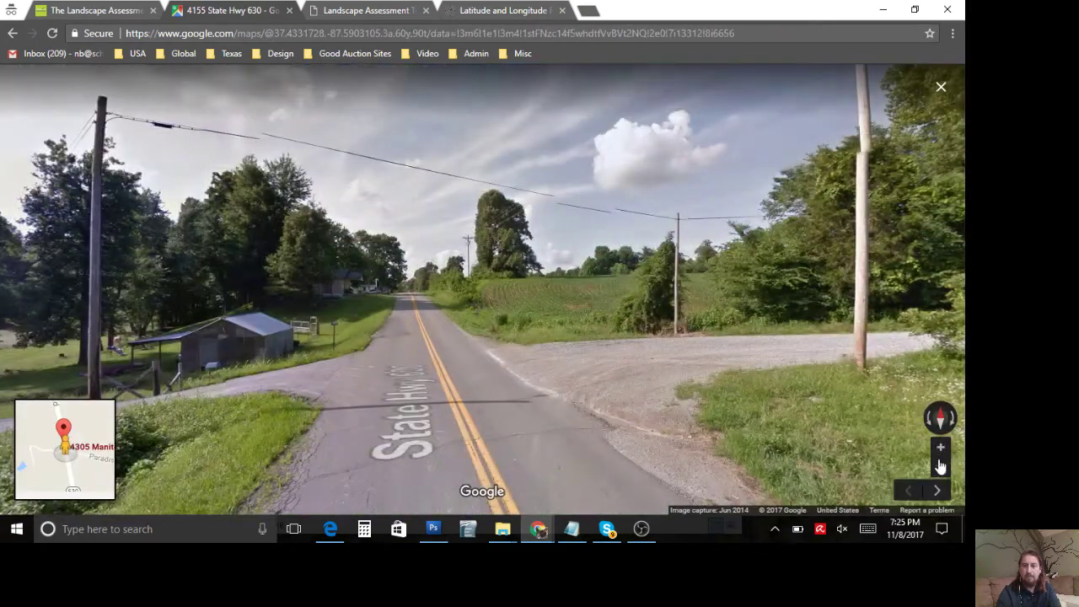
{"action": "left_click", "coordinate": [940, 466]}
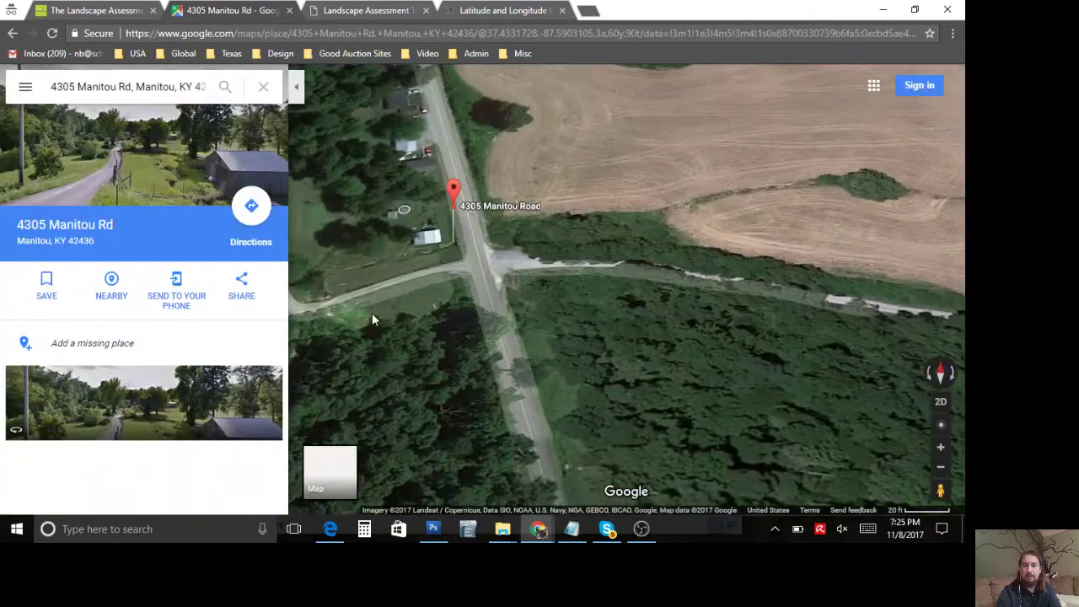
{"action": "mouse_move", "coordinate": [372, 313]}
{"action": "left_mouse_down"}
{"action": "mouse_move", "coordinate": [610, 366]}
{"action": "mouse_move", "coordinate": [619, 354]}
{"action": "mouse_move", "coordinate": [710, 354]}
{"action": "mouse_move", "coordinate": [773, 371]}
{"action": "left_mouse_up"}
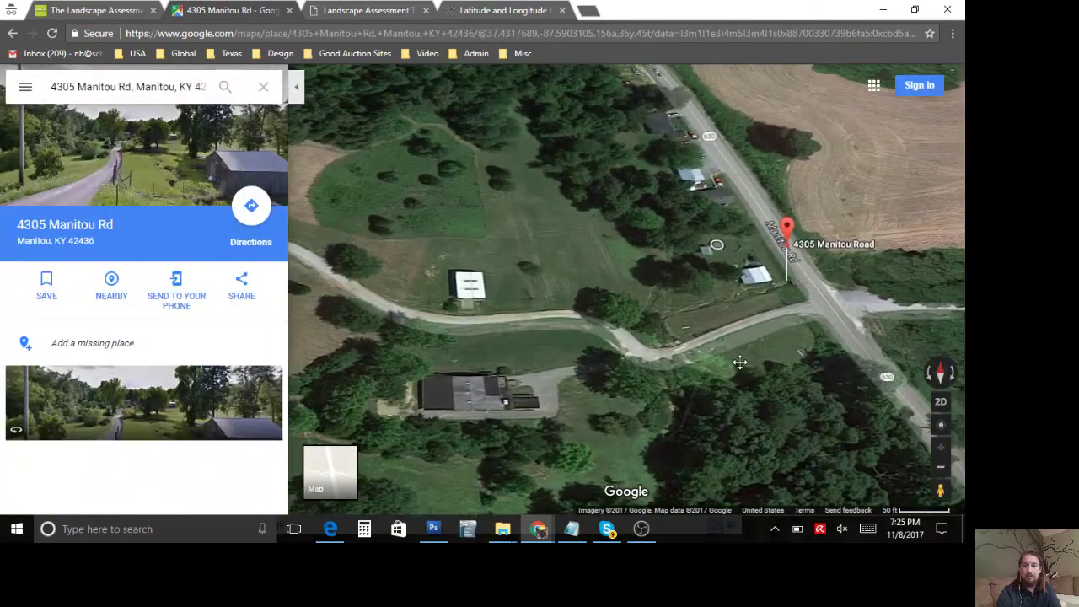
{"action": "left_click", "coordinate": [941, 466]}
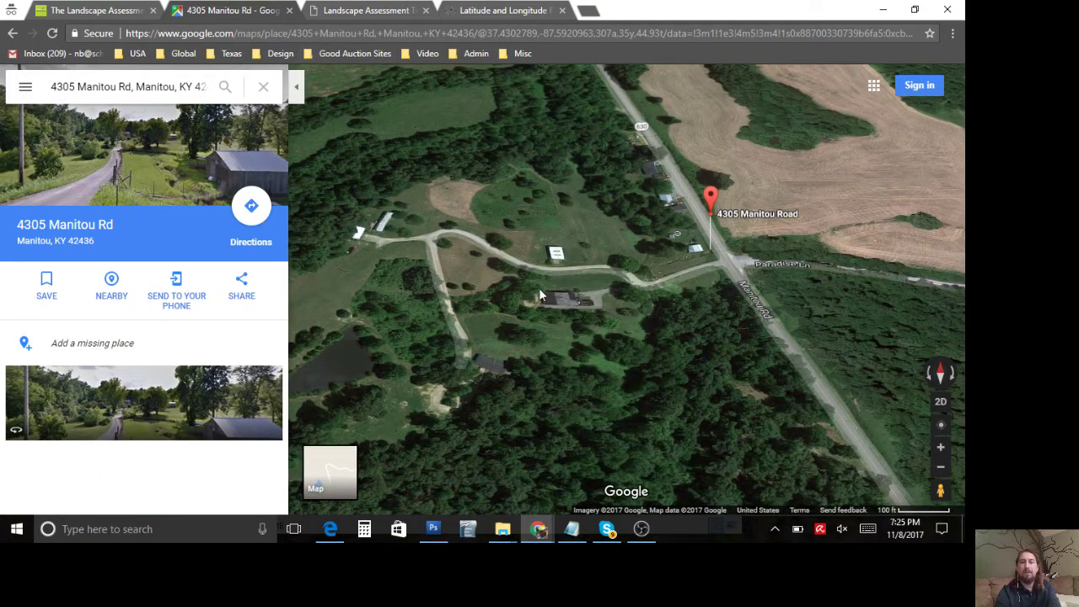
{"action": "left_click_drag", "start_coordinate": [539, 287], "coordinate": [609, 298]}
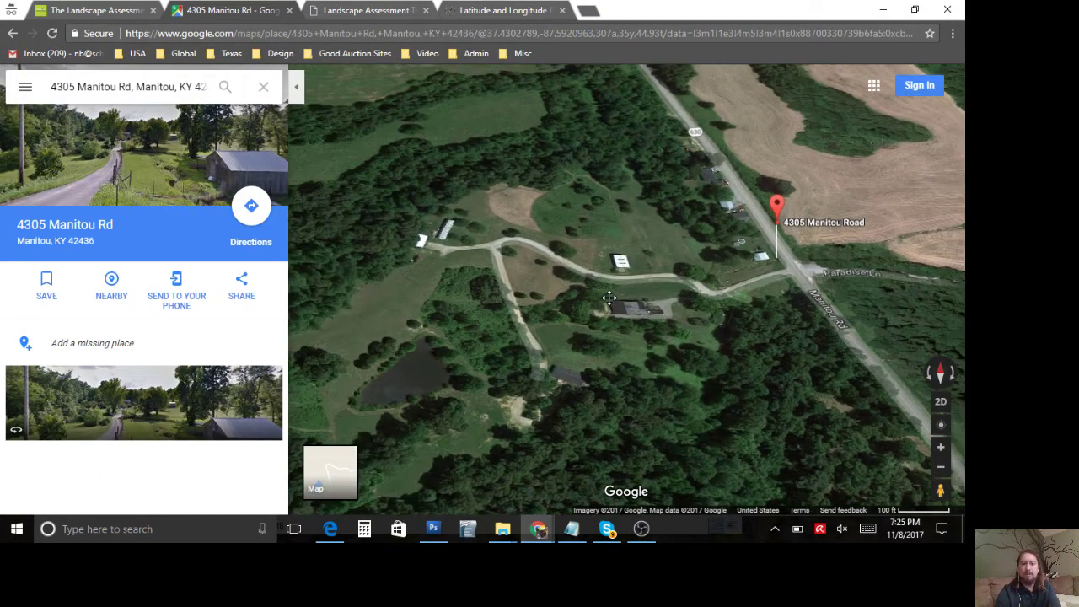
Step: Hide the place details for a full-width map and dismiss the location permission message
{"action": "left_click", "coordinate": [300, 92]}
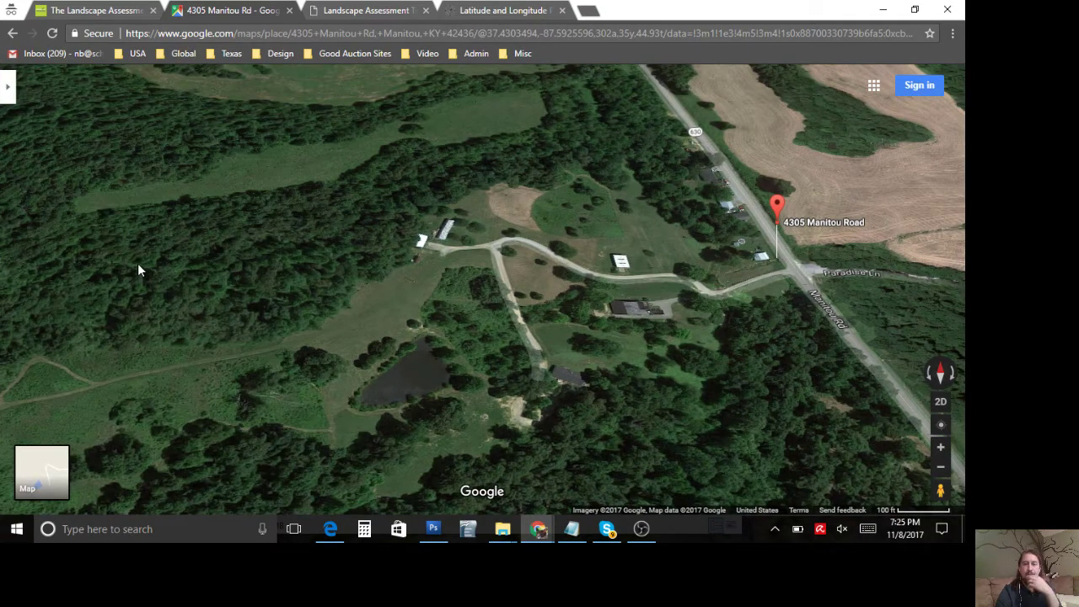
{"action": "left_click_drag", "start_coordinate": [346, 296], "coordinate": [292, 301]}
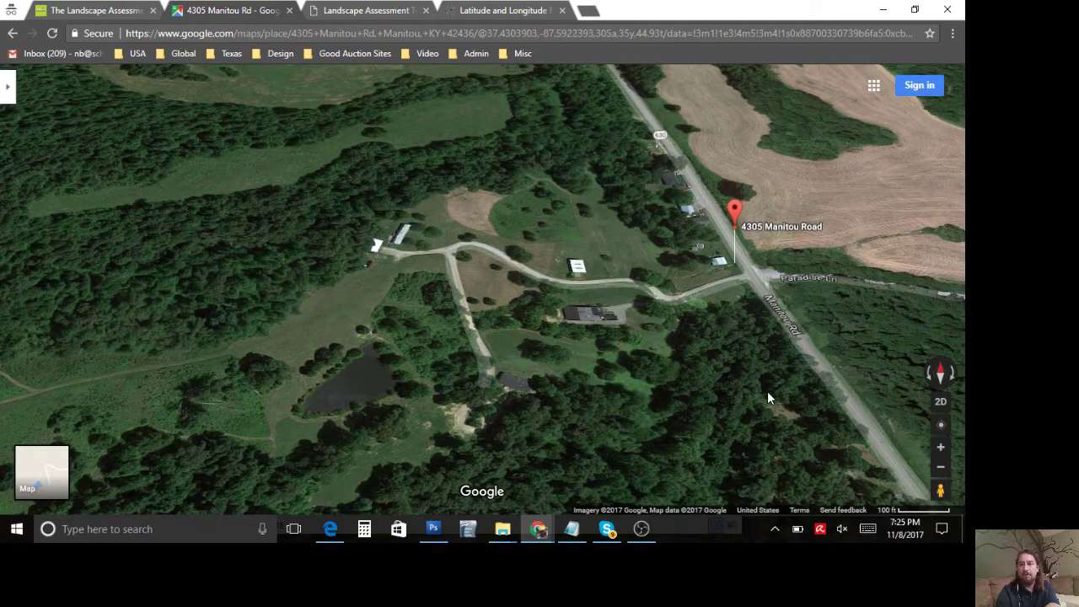
{"action": "left_click", "coordinate": [943, 427]}
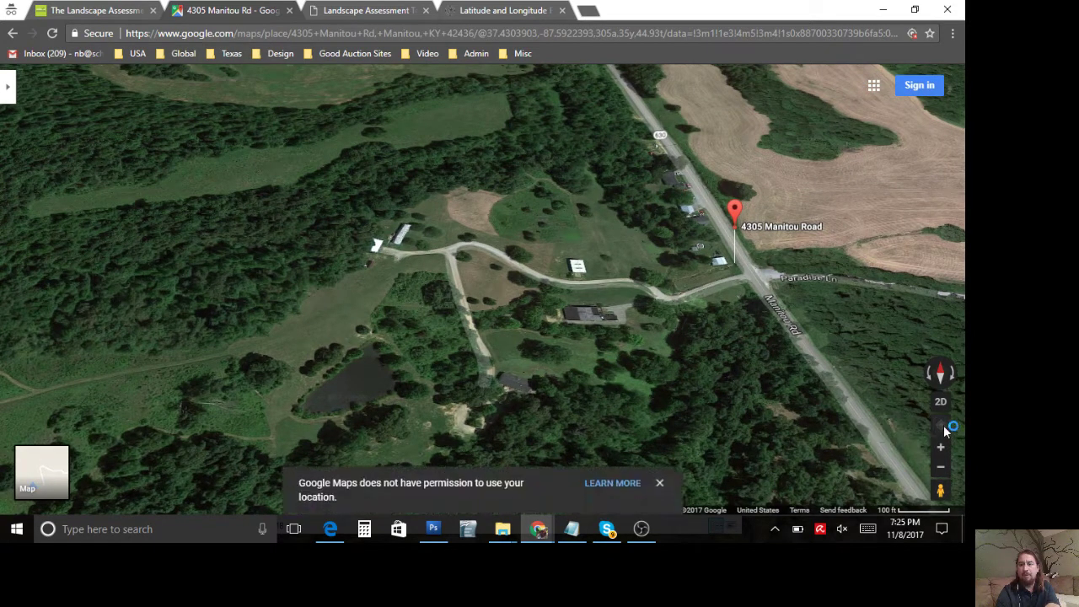
{"action": "left_click", "coordinate": [660, 483]}
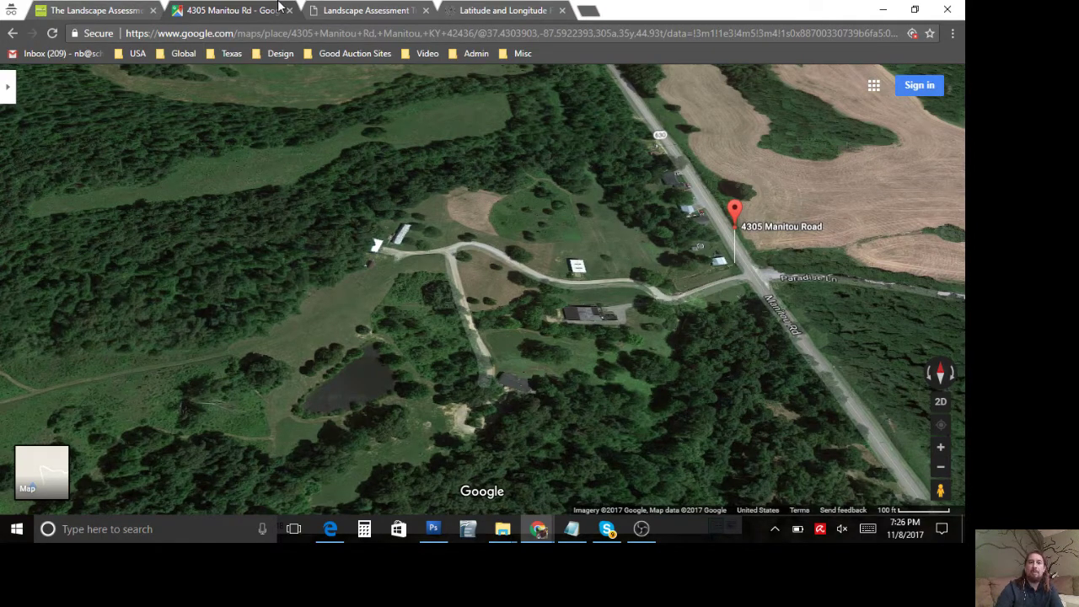
{"action": "left_click", "coordinate": [365, 11]}
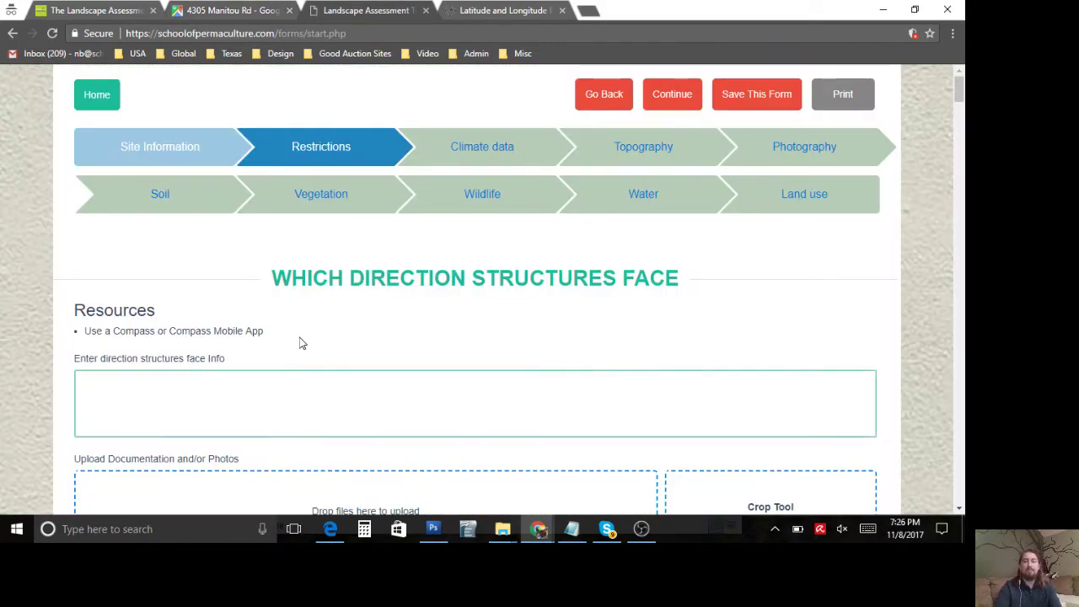
Step: Review the structures-direction section's heading and compass resources
{"action": "scroll", "coordinate": [302, 343], "scroll_direction": "down", "scroll_amount": 1}
{"action": "left_click", "coordinate": [717, 428]}
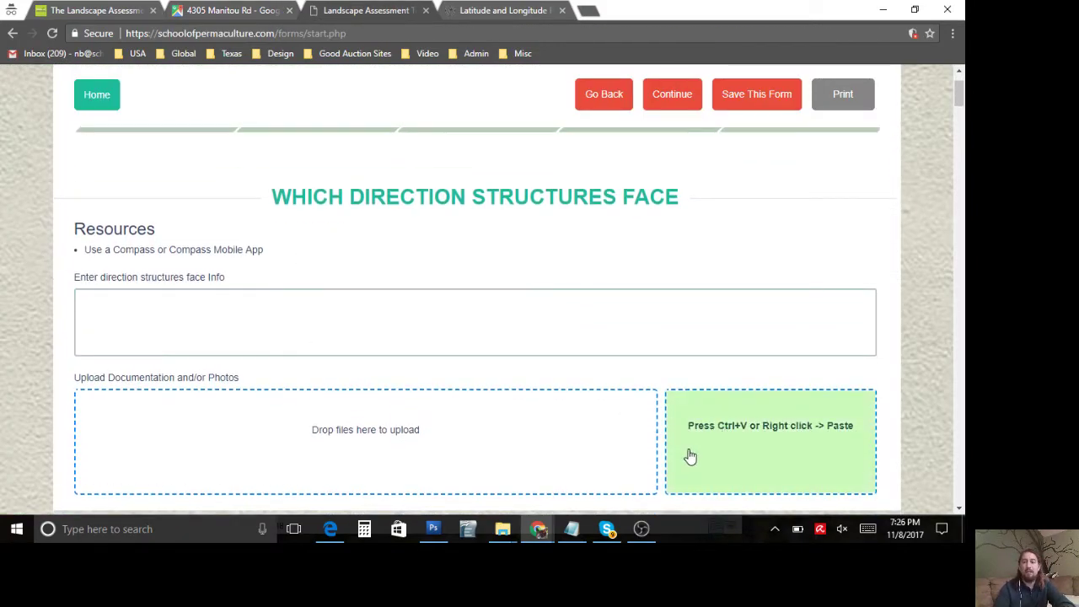
{"action": "left_click", "coordinate": [477, 319]}
{"action": "scroll", "coordinate": [477, 318], "scroll_direction": "down", "scroll_amount": 1}
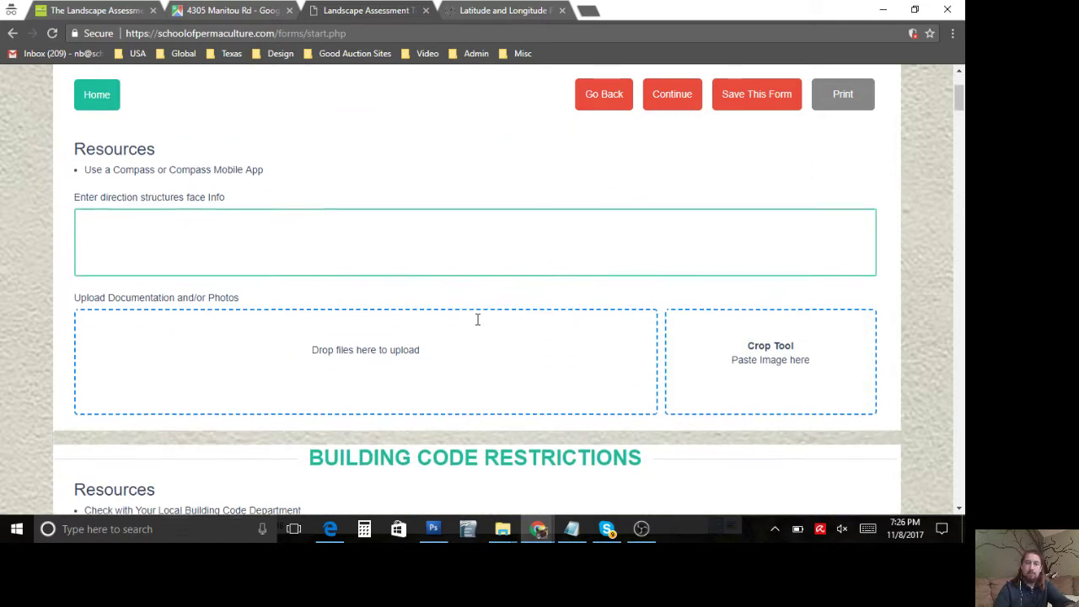
{"action": "scroll", "coordinate": [455, 295], "scroll_direction": "up", "scroll_amount": 1}
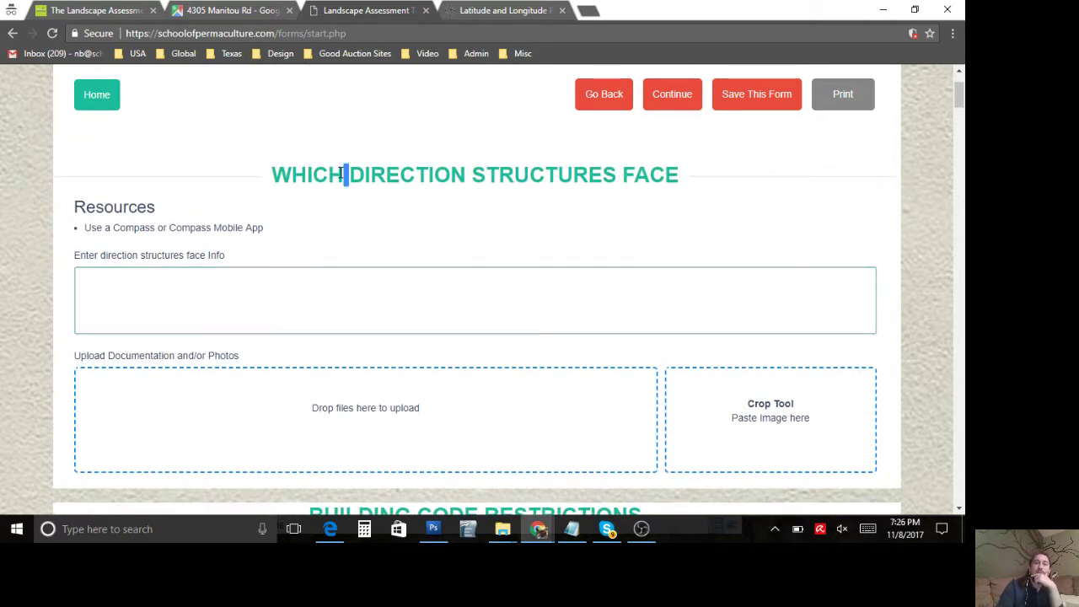
{"action": "triple_click", "coordinate": [340, 173]}
{"action": "left_click", "coordinate": [341, 175]}
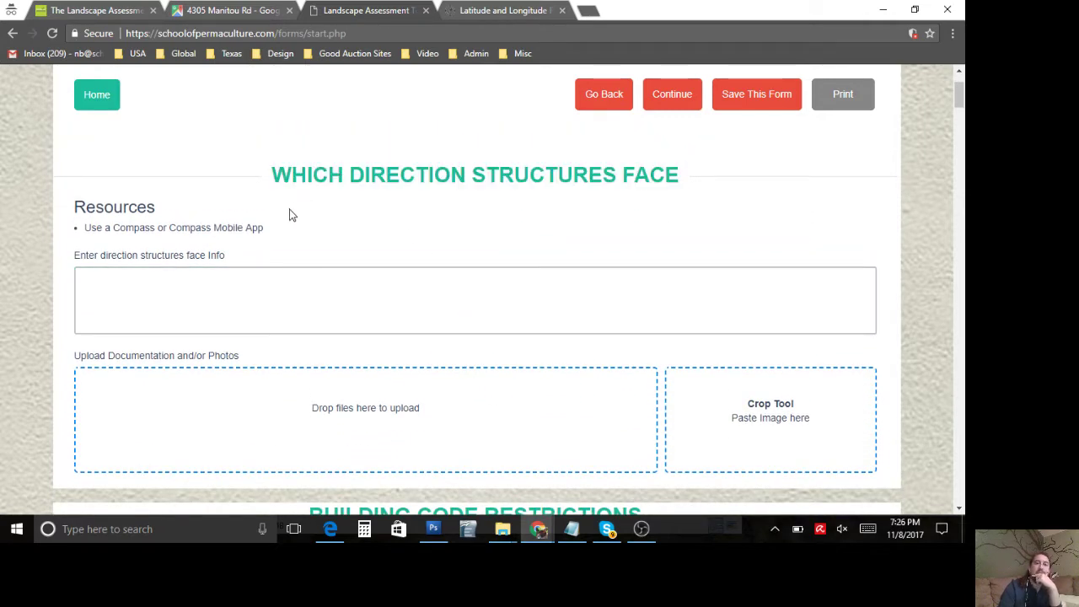
{"action": "scroll", "coordinate": [289, 211], "scroll_direction": "down", "scroll_amount": 1}
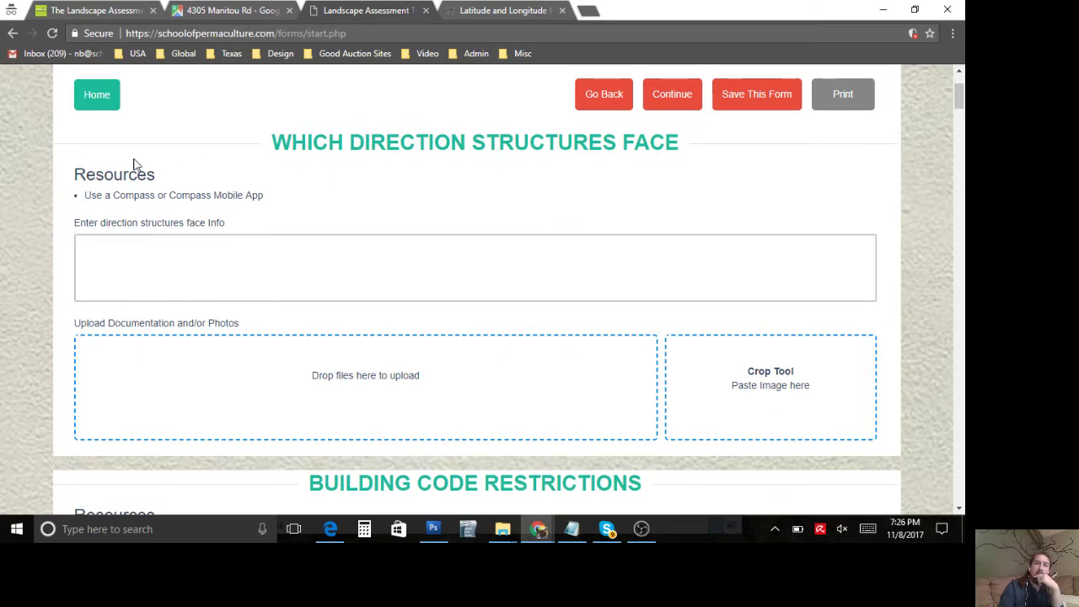
{"action": "double_click", "coordinate": [96, 176]}
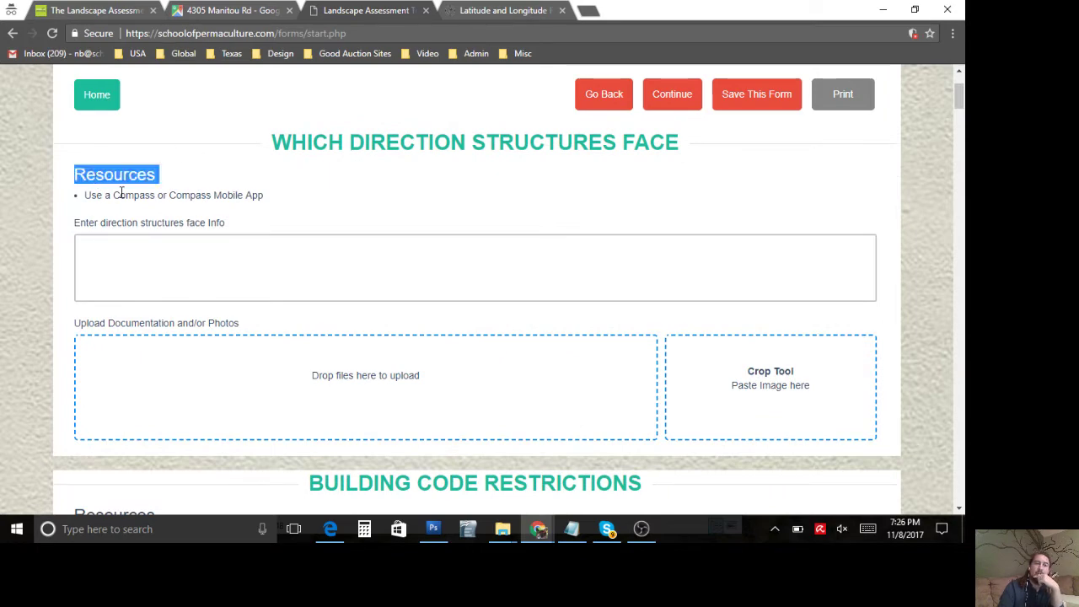
{"action": "triple_click", "coordinate": [122, 193]}
{"action": "left_click", "coordinate": [121, 193]}
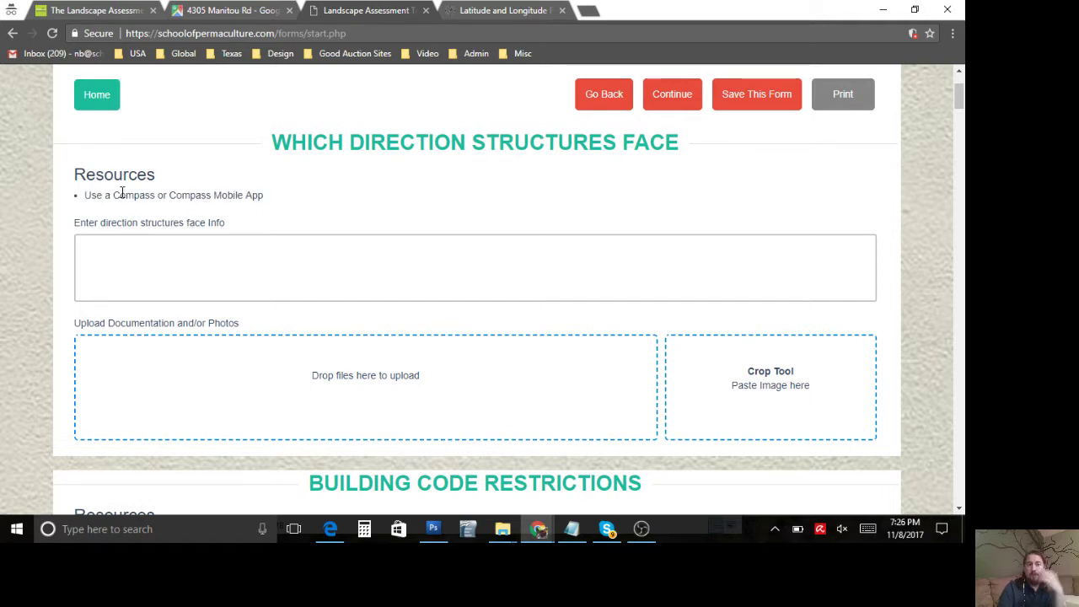
Step: Enter 'Barn - House -' in the direction box, then add South after Barn -
{"action": "left_click", "coordinate": [240, 278]}
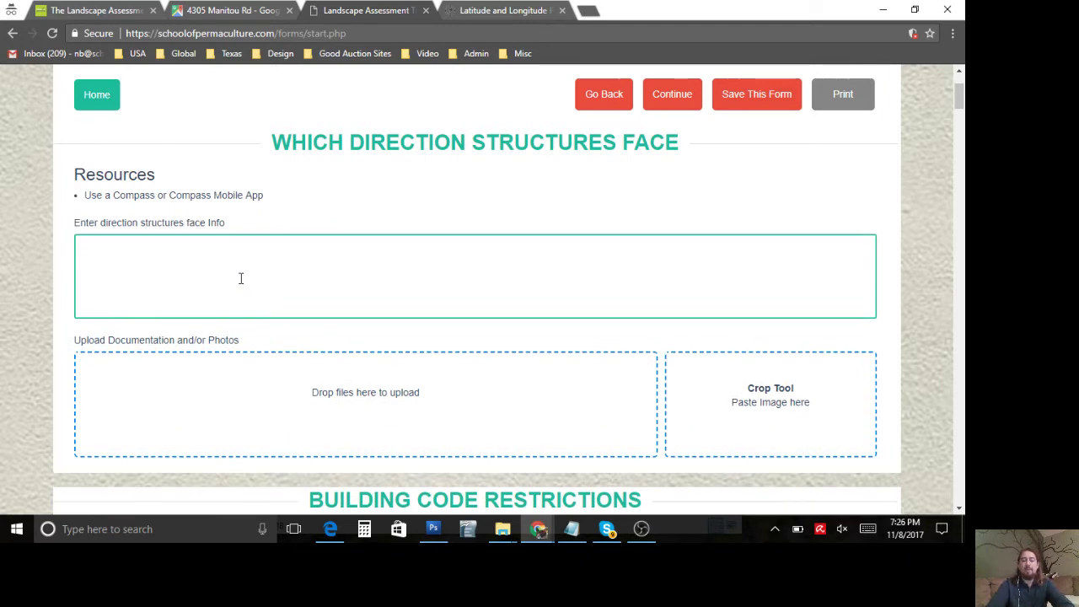
{"action": "type", "text": "Barn - "}
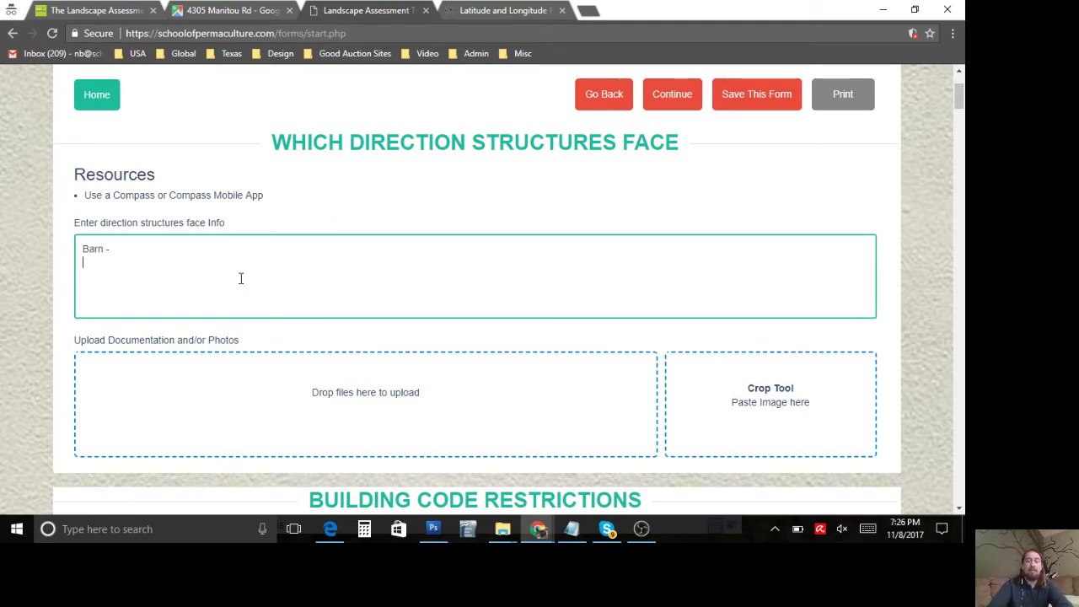
{"action": "type", "text": "House -"}
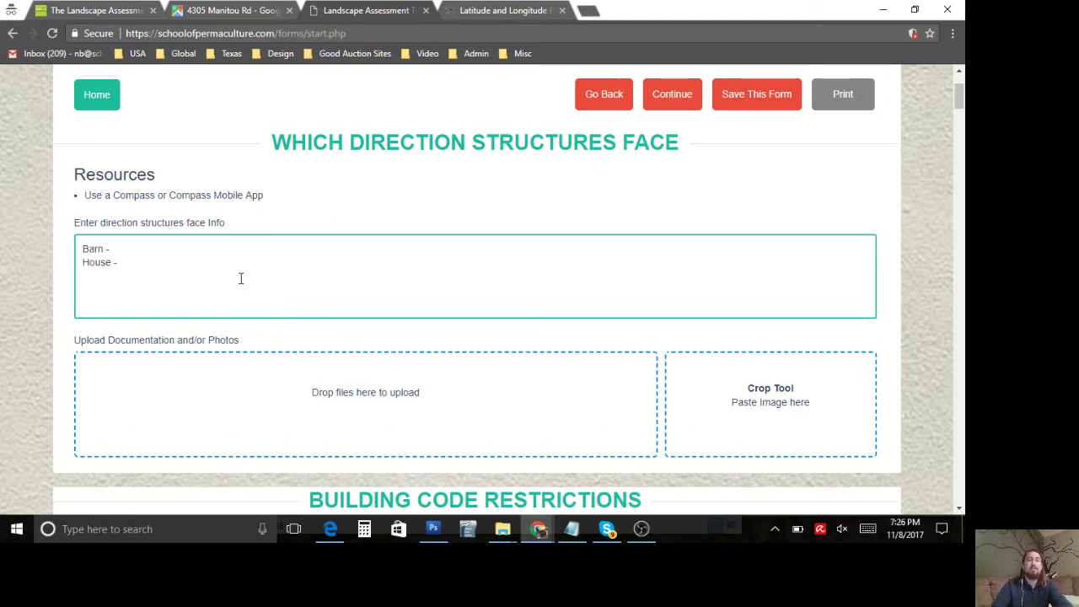
{"action": "left_click", "coordinate": [229, 10]}
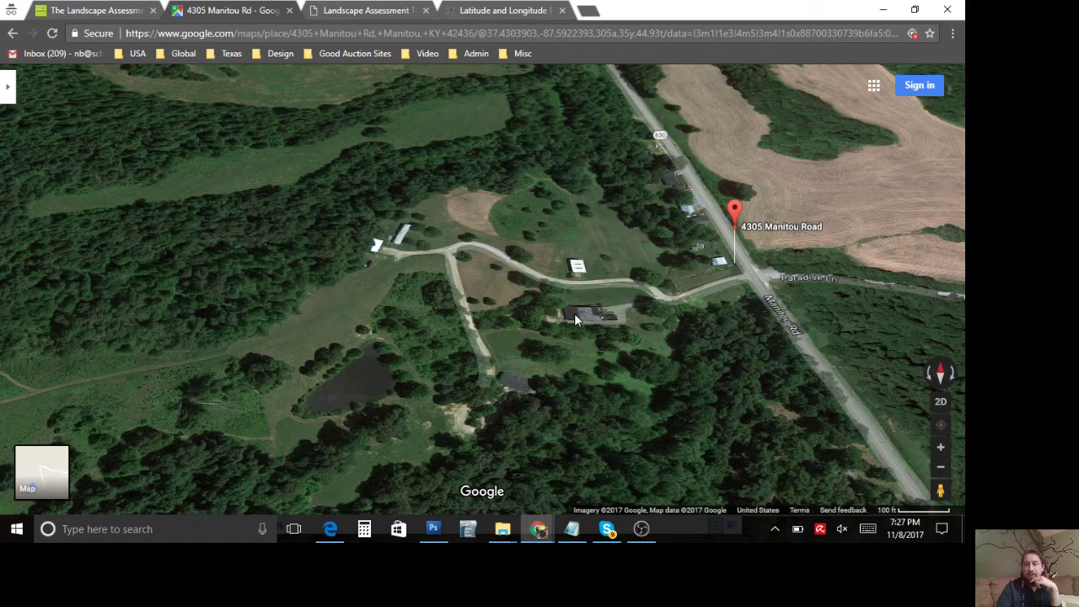
{"action": "left_click", "coordinate": [350, 10]}
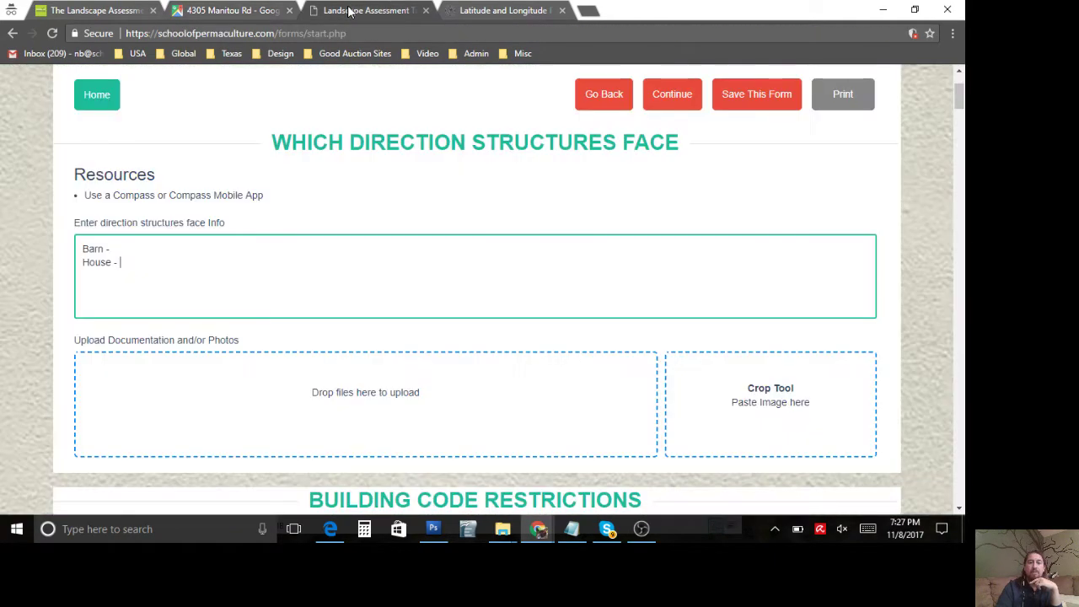
{"action": "left_click", "coordinate": [223, 246]}
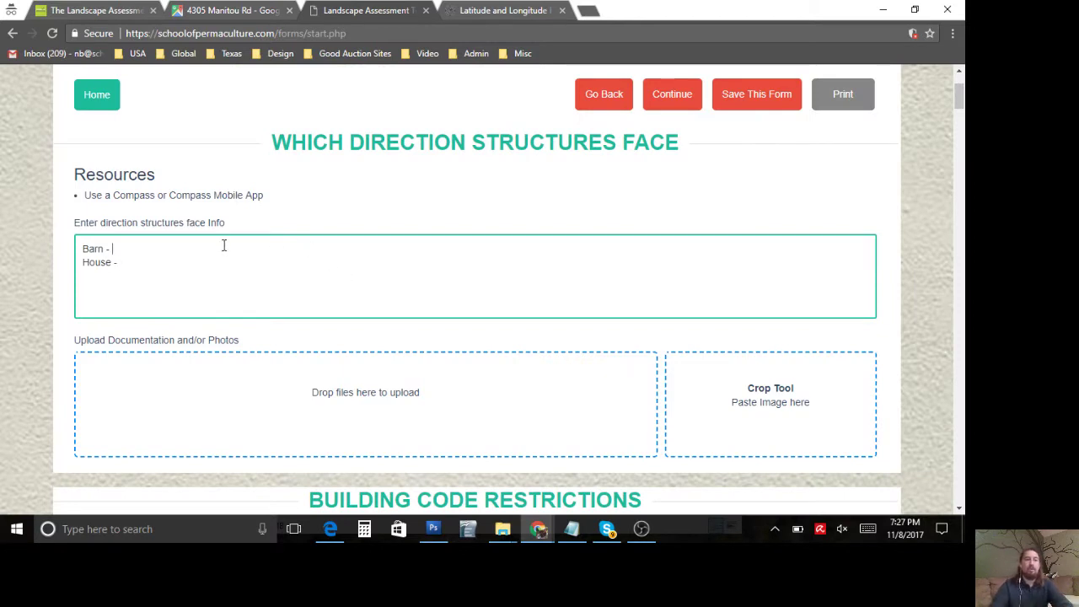
{"action": "type", "text": "South"}
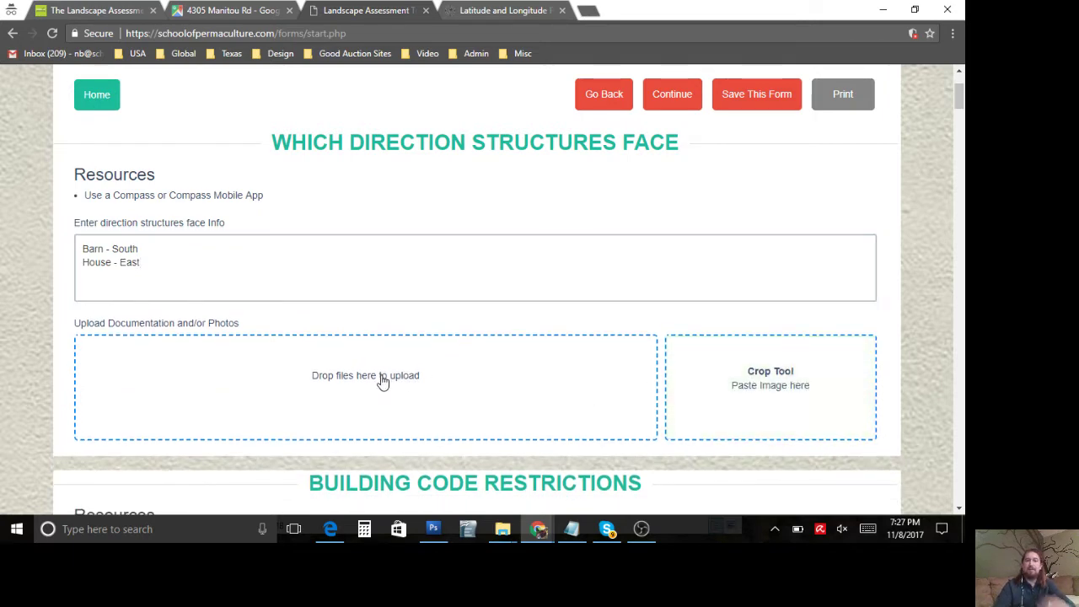
Step: Paste the satellite map screenshot into the Crop Tool, trim its edges and upload it
{"action": "scroll", "coordinate": [287, 371], "scroll_direction": "down", "scroll_amount": 1}
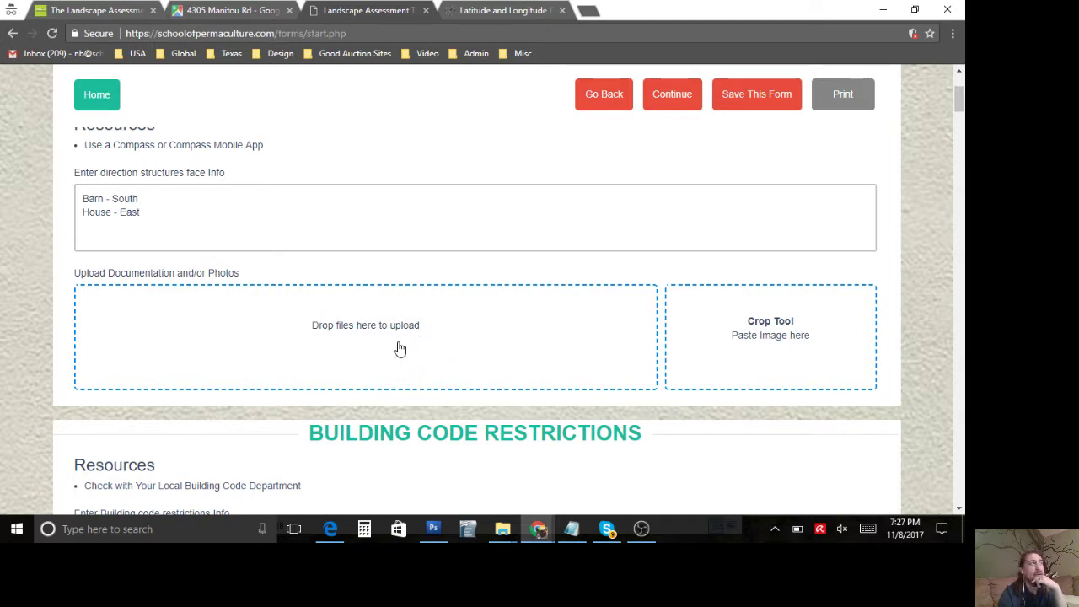
{"action": "left_click", "coordinate": [730, 334]}
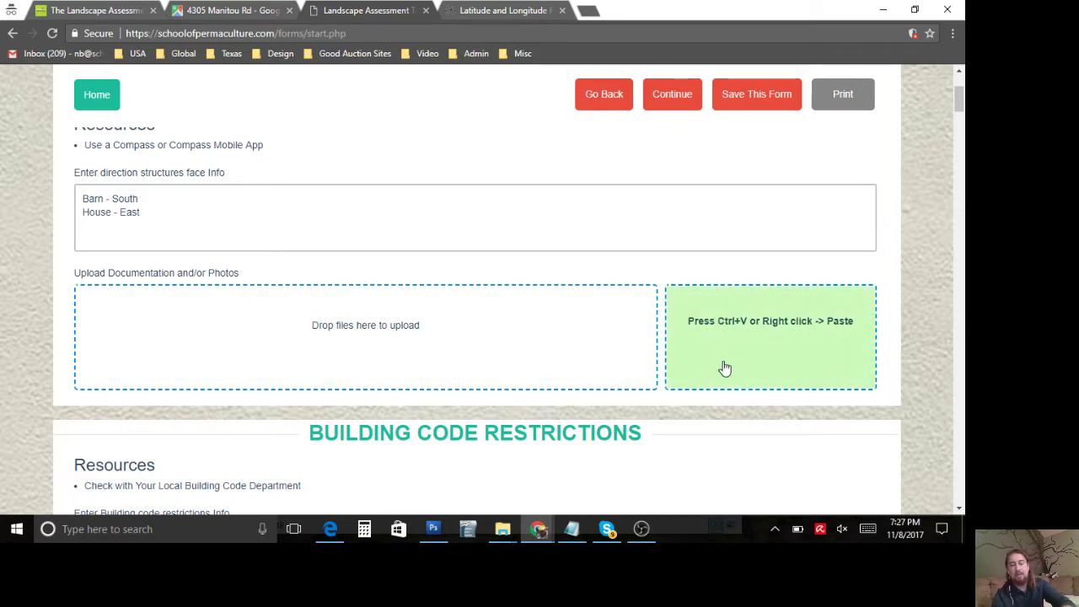
{"action": "key", "text": "ctrl+v"}
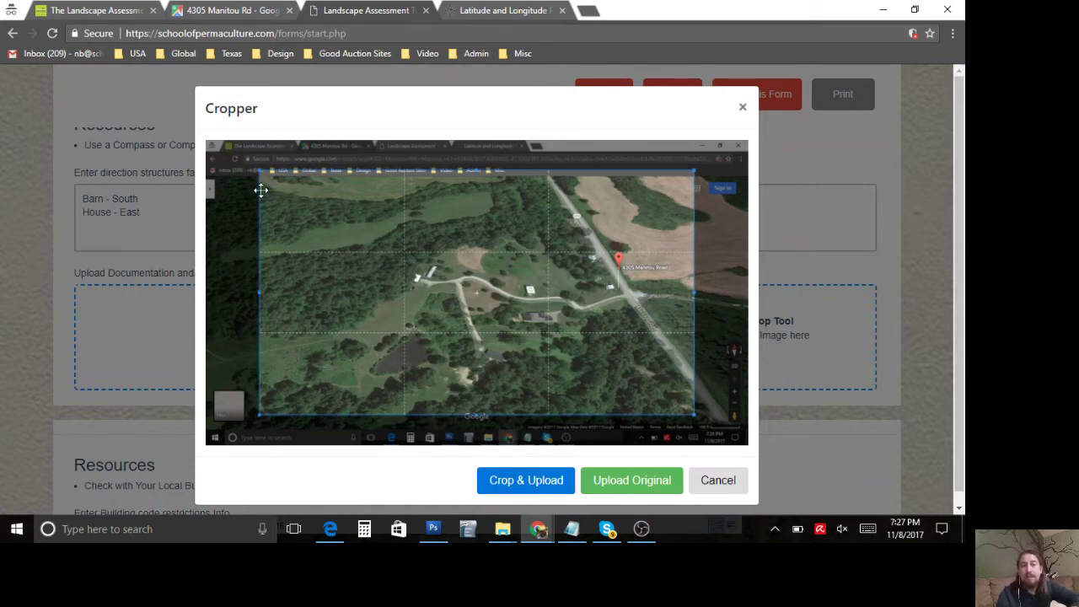
{"action": "left_click_drag", "start_coordinate": [260, 172], "coordinate": [345, 194]}
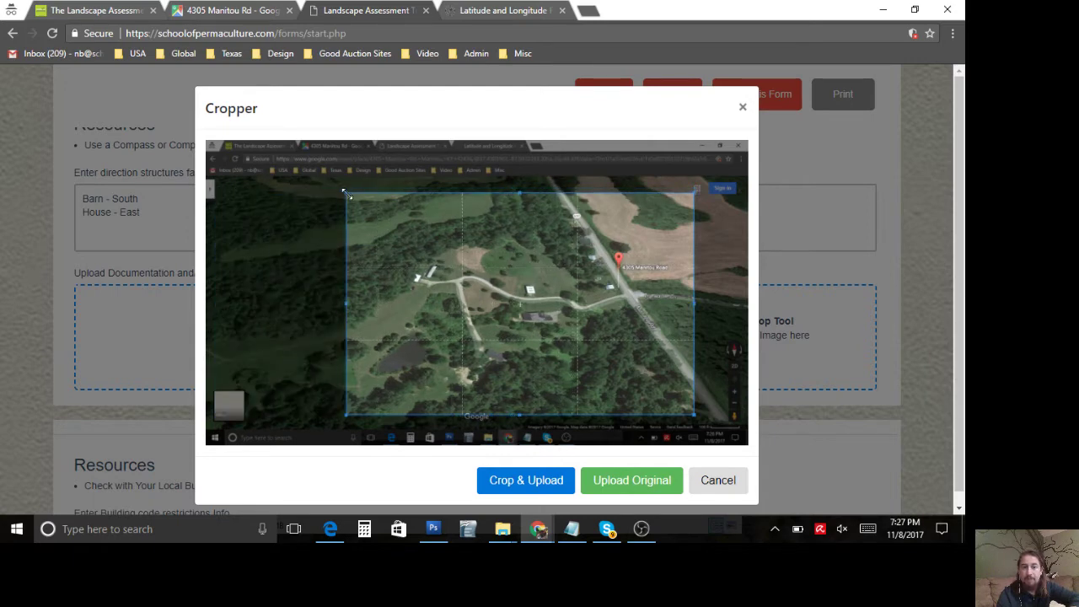
{"action": "left_click_drag", "start_coordinate": [691, 413], "coordinate": [665, 379]}
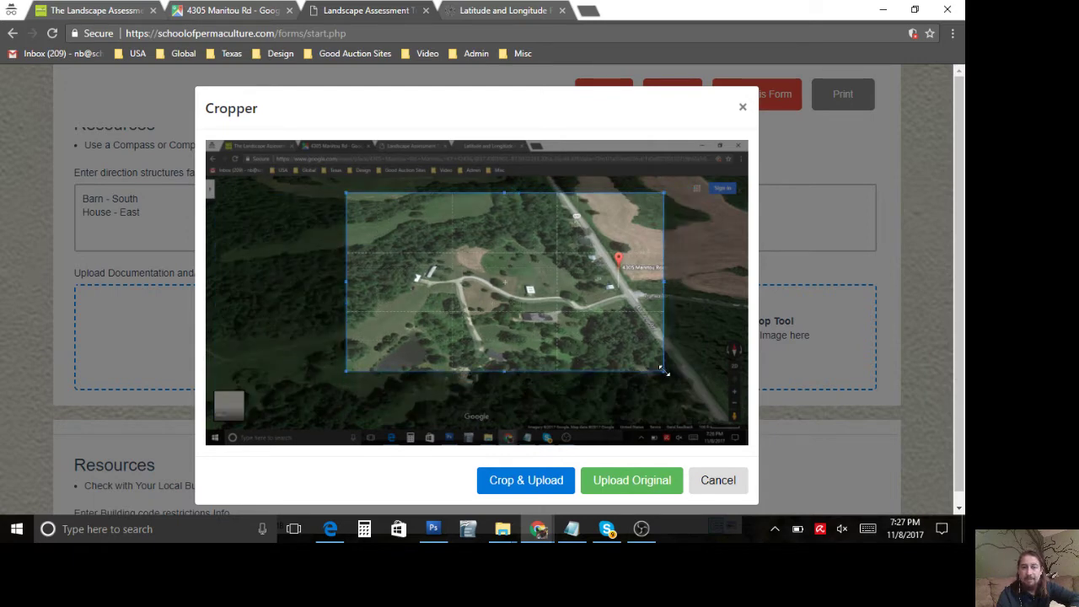
{"action": "left_click", "coordinate": [504, 487]}
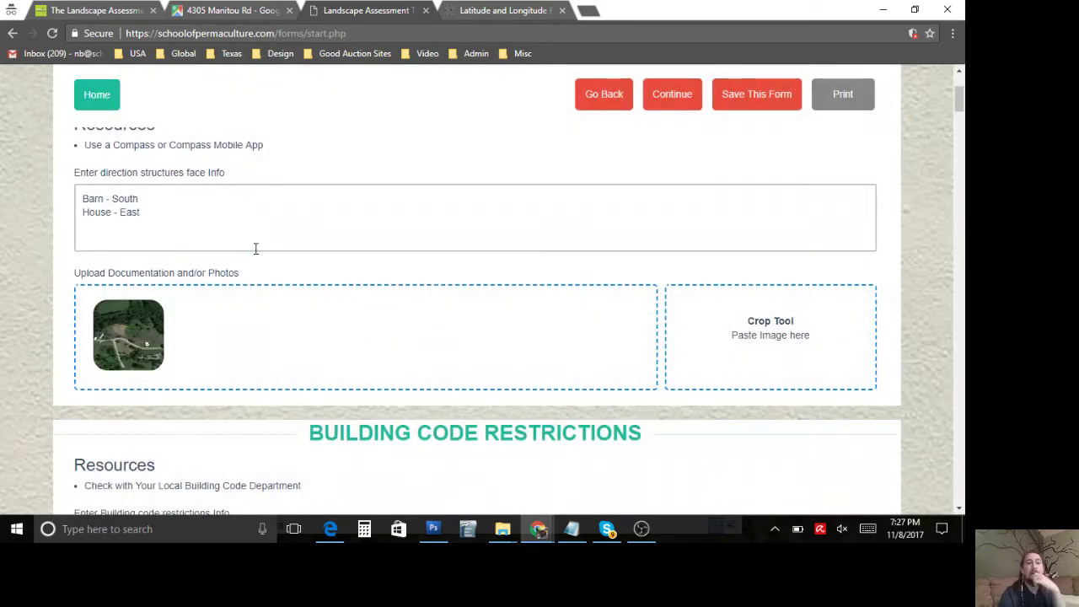
{"action": "left_click", "coordinate": [256, 247]}
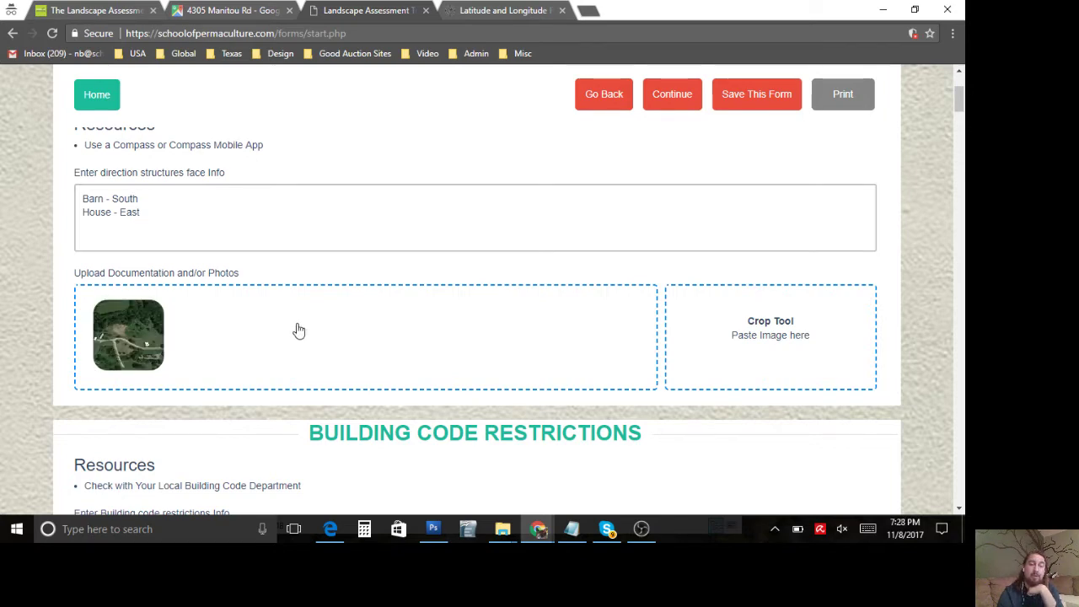
Step: Type TEST in the Septic codes Info box
{"action": "scroll", "coordinate": [299, 331], "scroll_direction": "down", "scroll_amount": 3}
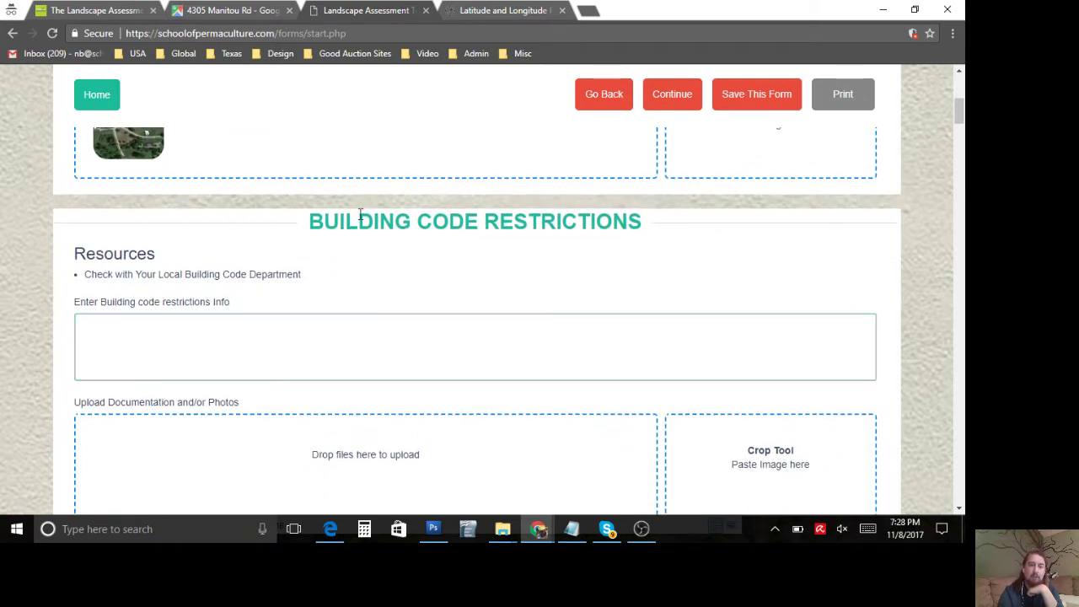
{"action": "triple_click", "coordinate": [360, 215]}
{"action": "scroll", "coordinate": [347, 272], "scroll_direction": "down", "scroll_amount": 3}
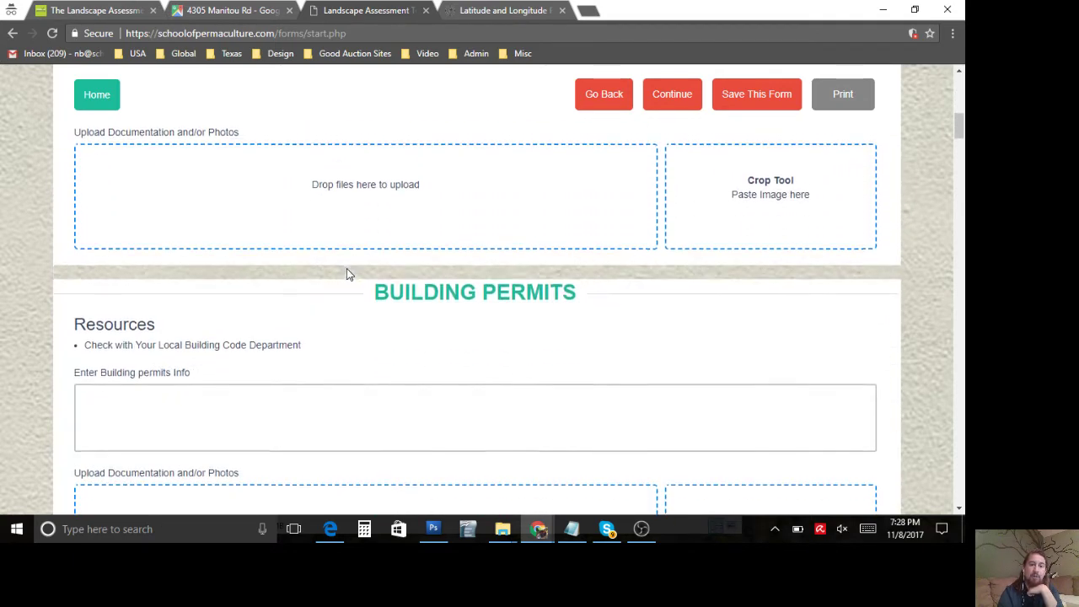
{"action": "triple_click", "coordinate": [422, 248]}
{"action": "scroll", "coordinate": [414, 244], "scroll_direction": "down", "scroll_amount": 2}
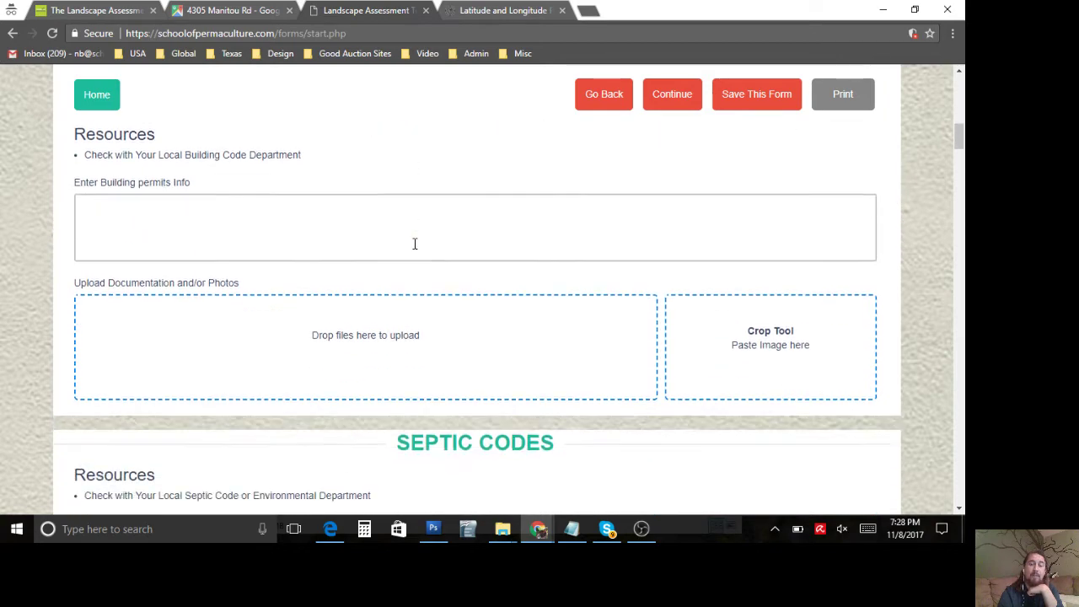
{"action": "scroll", "coordinate": [414, 243], "scroll_direction": "down", "scroll_amount": 3}
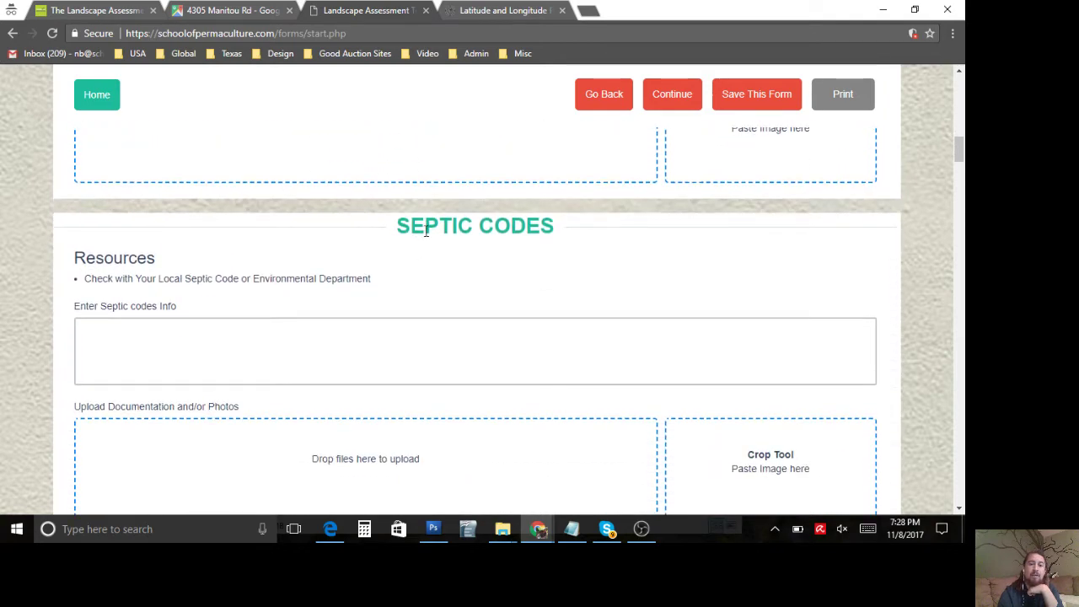
{"action": "triple_click", "coordinate": [426, 231]}
{"action": "left_click", "coordinate": [372, 325]}
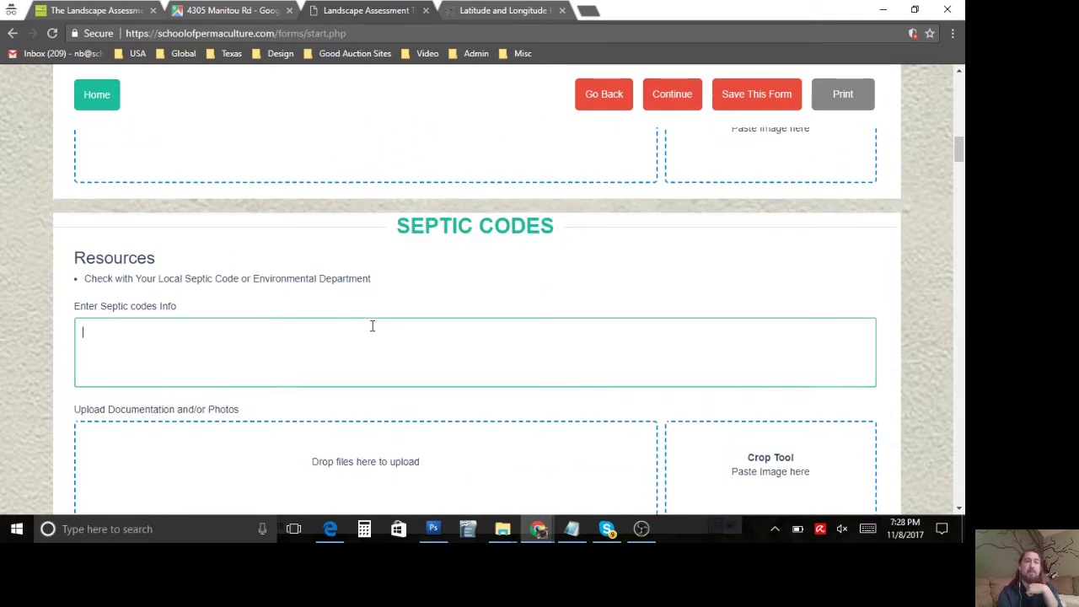
{"action": "type", "text": "T"}
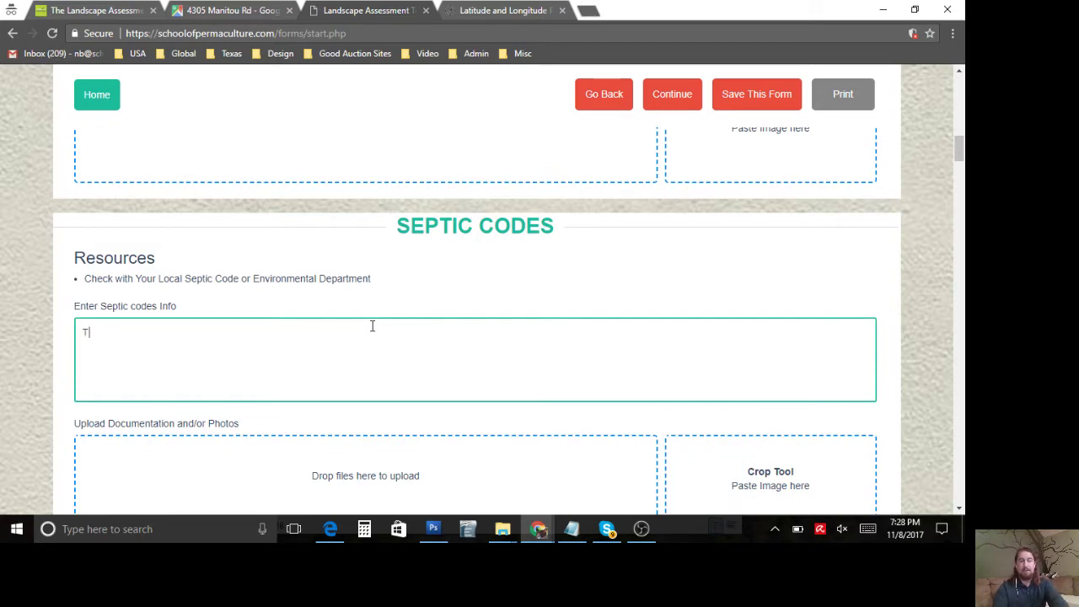
{"action": "type", "text": "EST"}
Step: Scroll down to Utility Easements and bring up the property's Google Maps satellite view
{"action": "scroll", "coordinate": [371, 325], "scroll_direction": "down", "scroll_amount": 4}
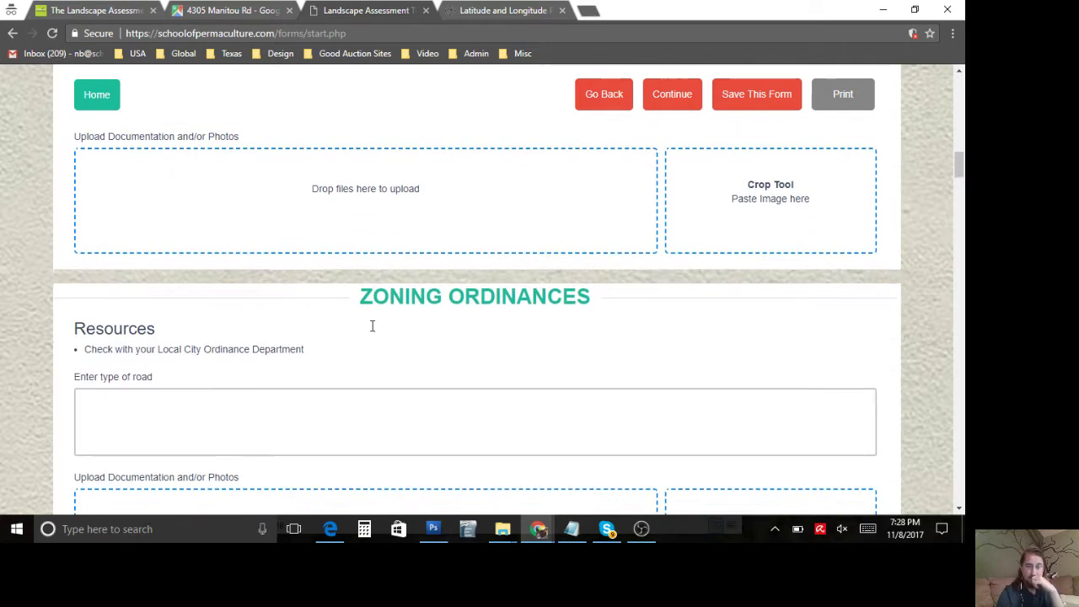
{"action": "scroll", "coordinate": [372, 325], "scroll_direction": "down", "scroll_amount": 1}
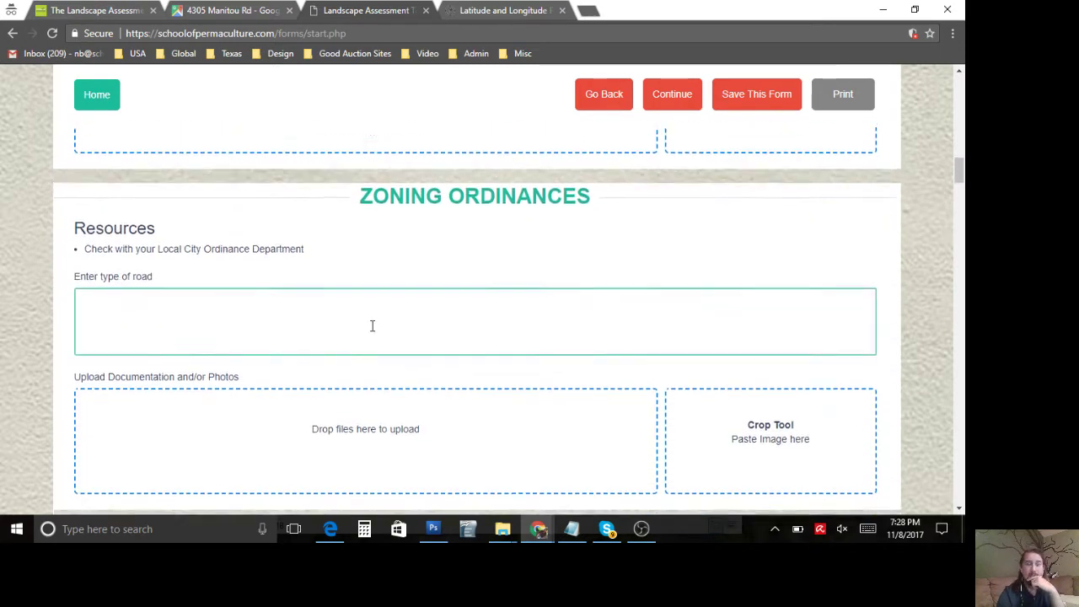
{"action": "scroll", "coordinate": [372, 325], "scroll_direction": "down", "scroll_amount": 1}
{"action": "scroll", "coordinate": [373, 333], "scroll_direction": "down", "scroll_amount": 1}
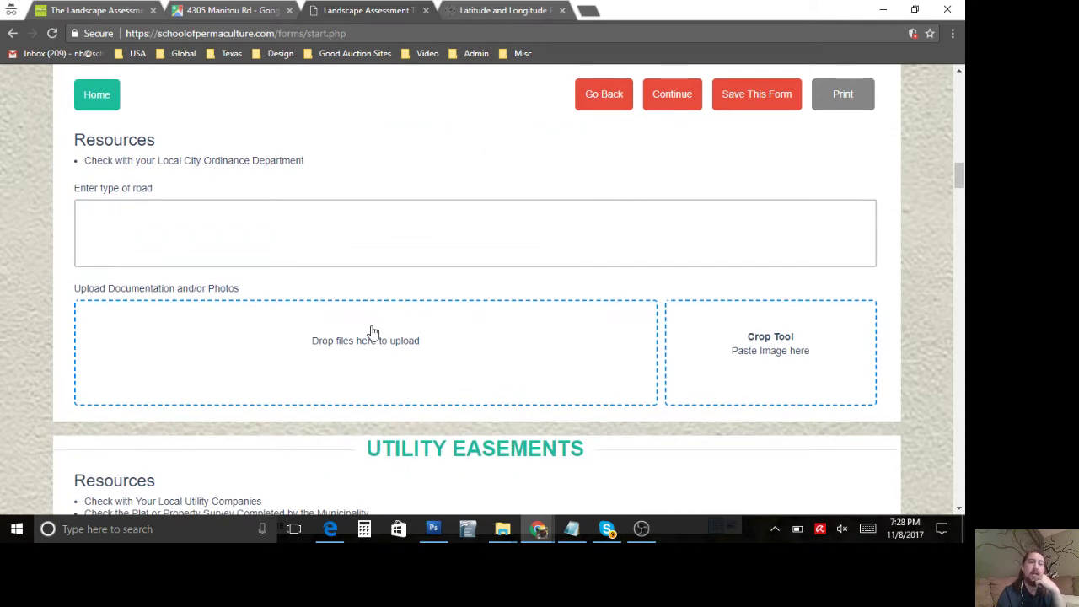
{"action": "scroll", "coordinate": [374, 333], "scroll_direction": "down", "scroll_amount": 2}
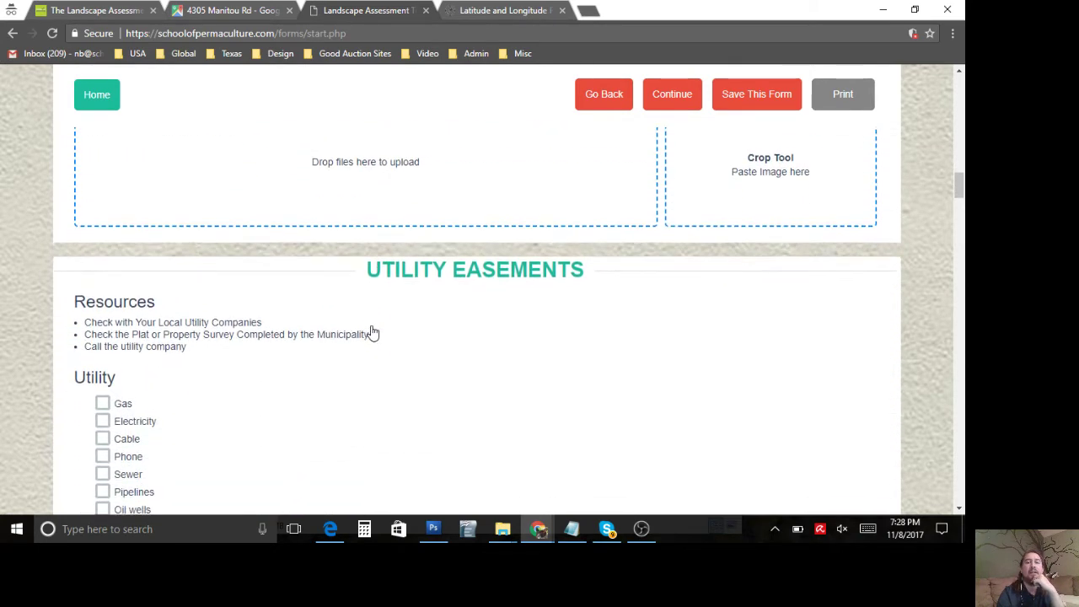
{"action": "scroll", "coordinate": [373, 333], "scroll_direction": "down", "scroll_amount": 2}
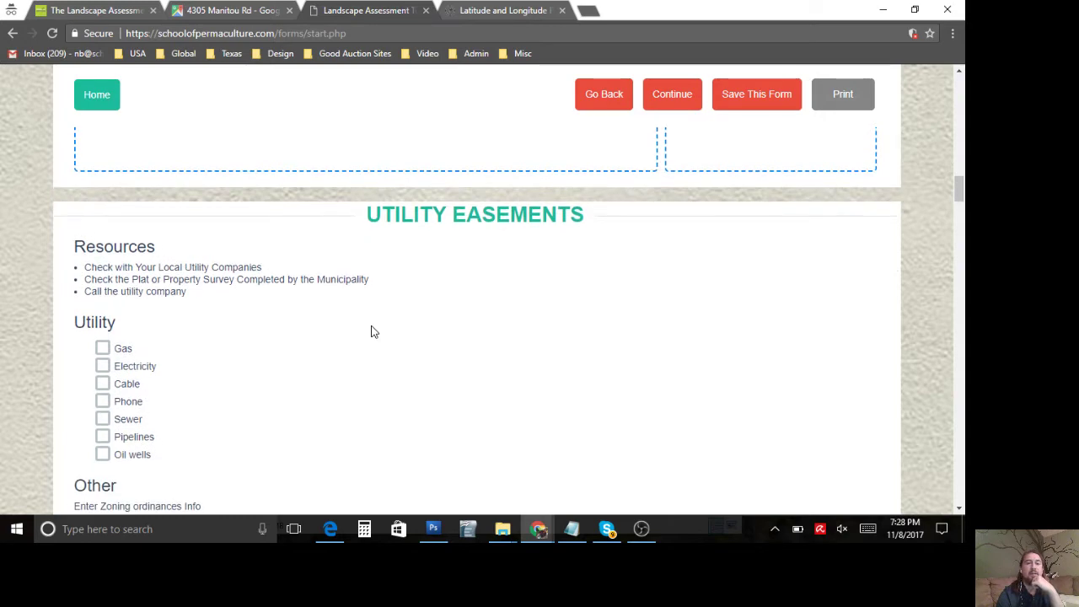
{"action": "left_click", "coordinate": [226, 8]}
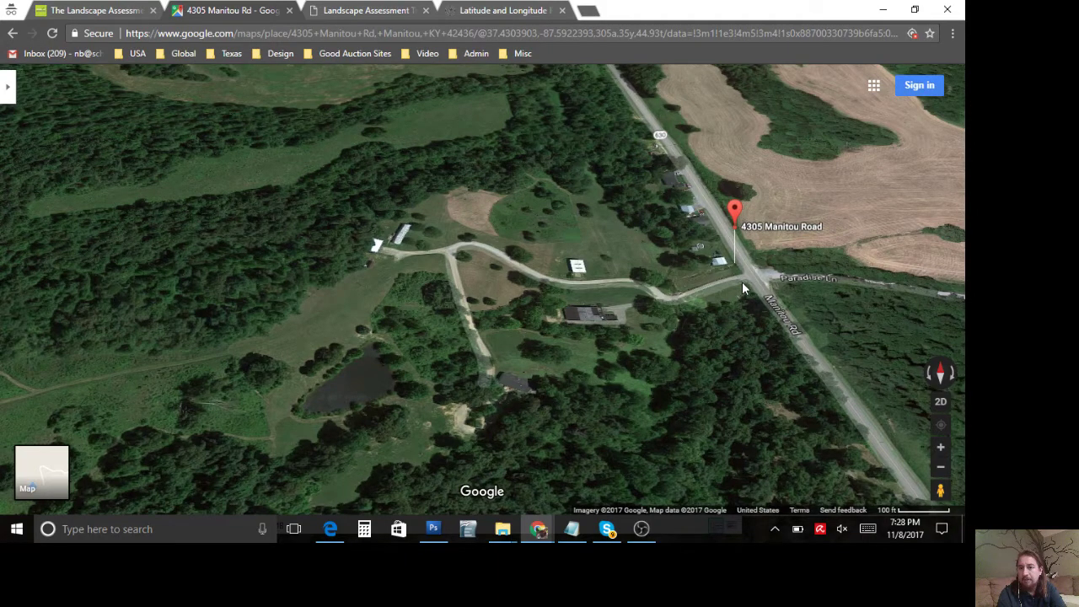
Step: Tick Electricity as a utility on the property
{"action": "left_click", "coordinate": [335, 10]}
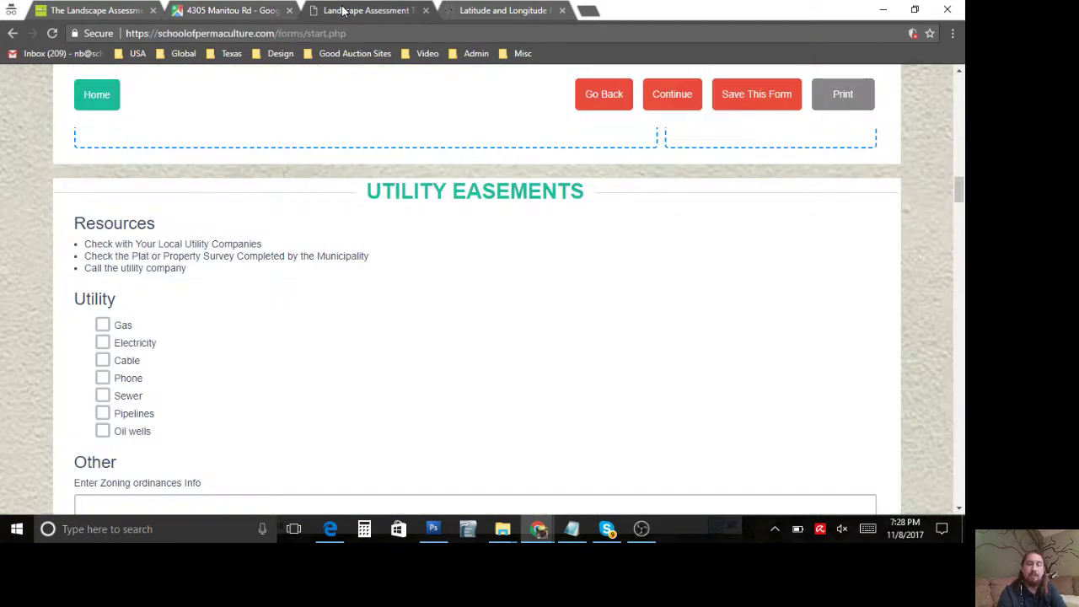
{"action": "scroll", "coordinate": [176, 383], "scroll_direction": "down", "scroll_amount": 1}
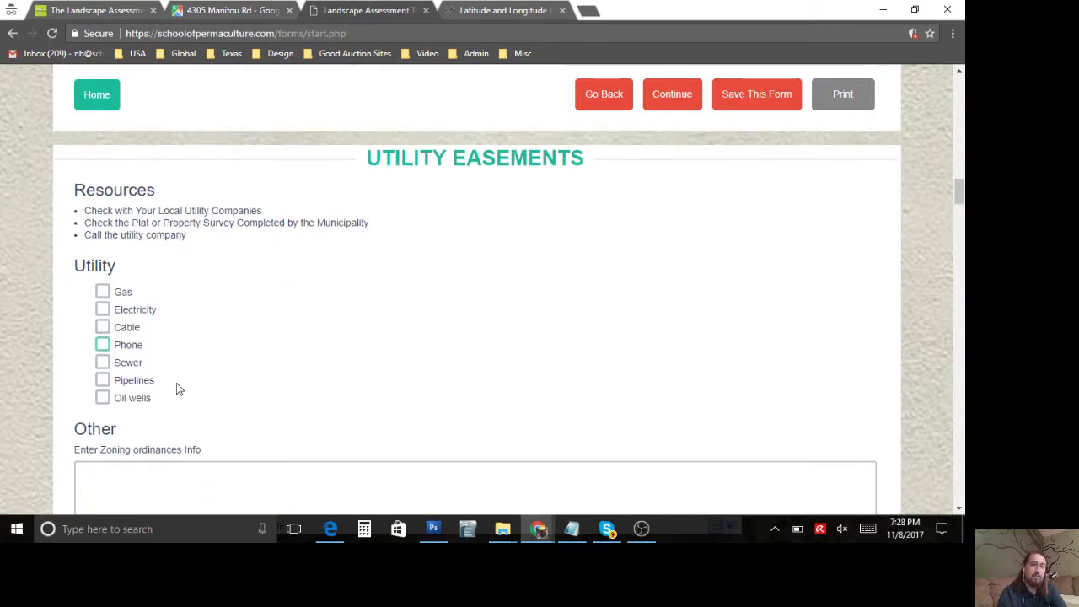
{"action": "left_click", "coordinate": [103, 305]}
{"action": "scroll", "coordinate": [282, 344], "scroll_direction": "down", "scroll_amount": 1}
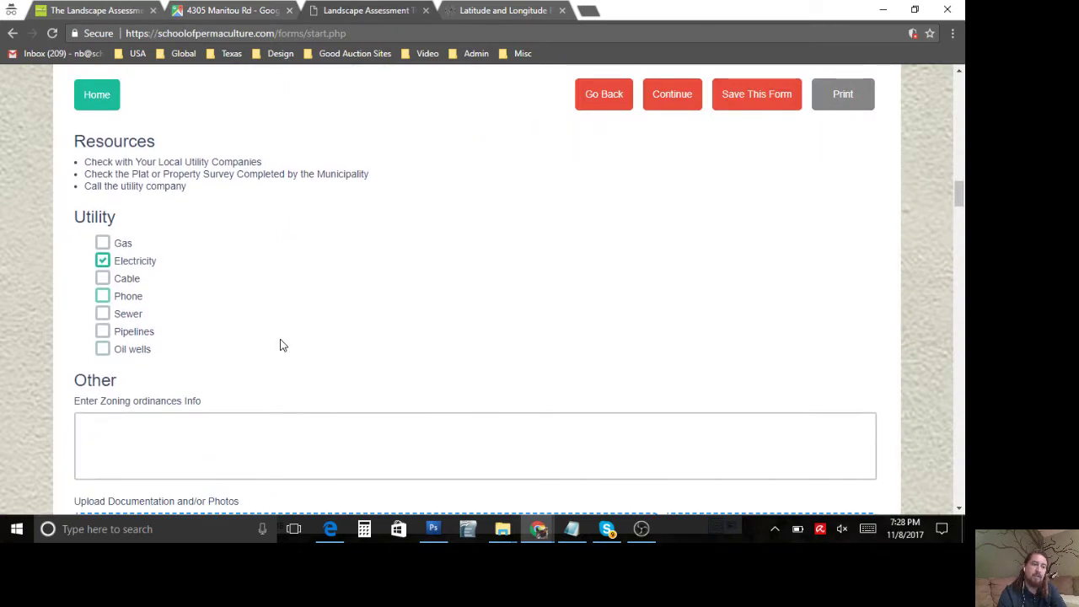
{"action": "scroll", "coordinate": [282, 345], "scroll_direction": "down", "scroll_amount": 3}
{"action": "scroll", "coordinate": [283, 344], "scroll_direction": "down", "scroll_amount": 2}
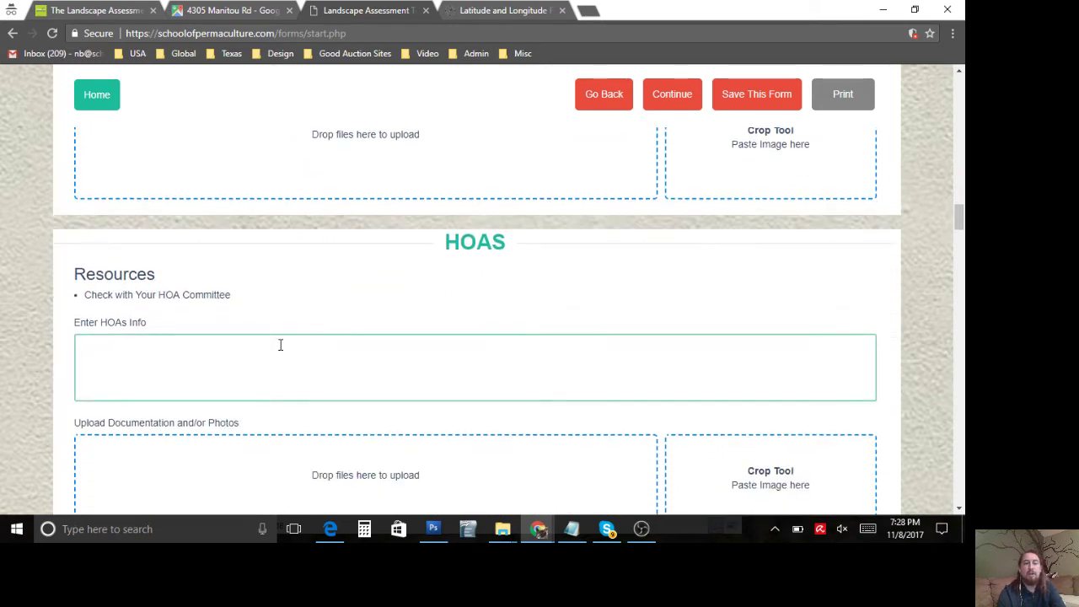
Step: Enter 'no hoa' in HOAs Info and continue to the Climate data step
{"action": "left_click", "coordinate": [281, 345]}
{"action": "type", "text": "no hoa"}
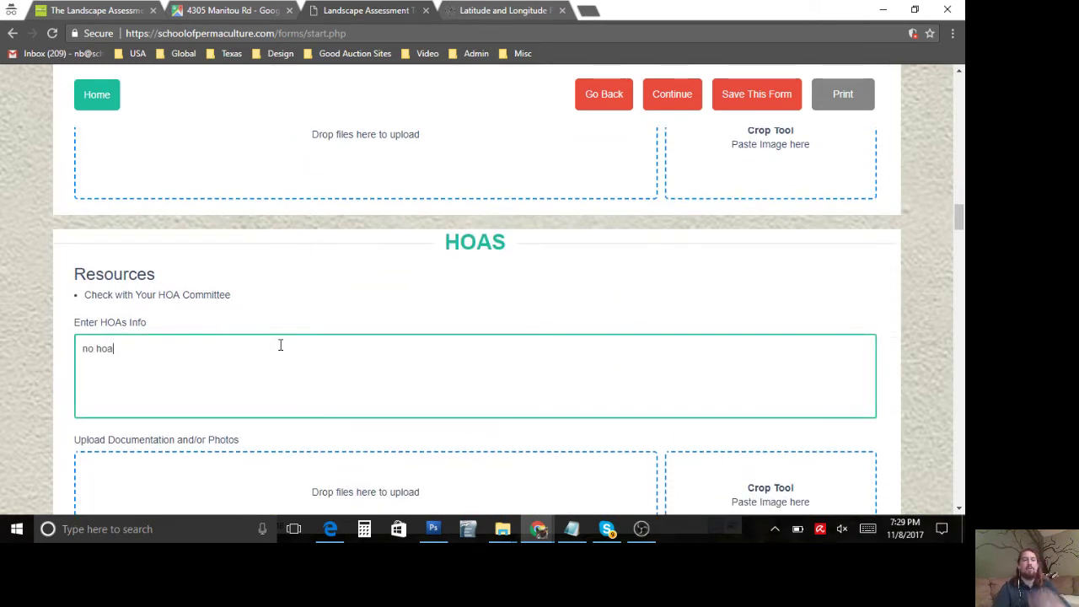
{"action": "scroll", "coordinate": [281, 345], "scroll_direction": "down", "scroll_amount": 5}
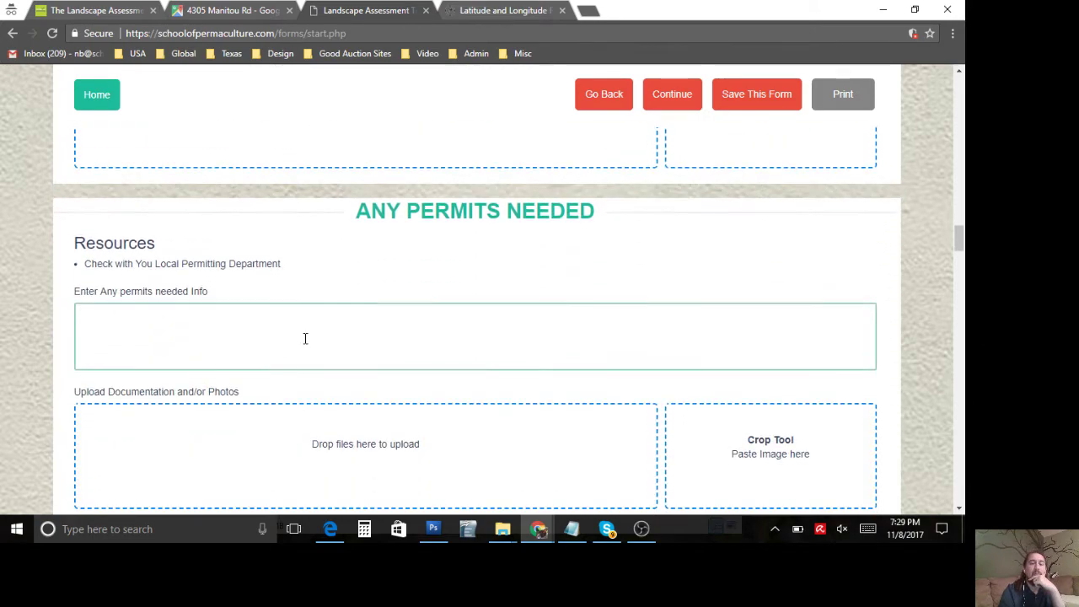
{"action": "scroll", "coordinate": [303, 344], "scroll_direction": "down", "scroll_amount": 8}
{"action": "scroll", "coordinate": [303, 344], "scroll_direction": "up", "scroll_amount": 10}
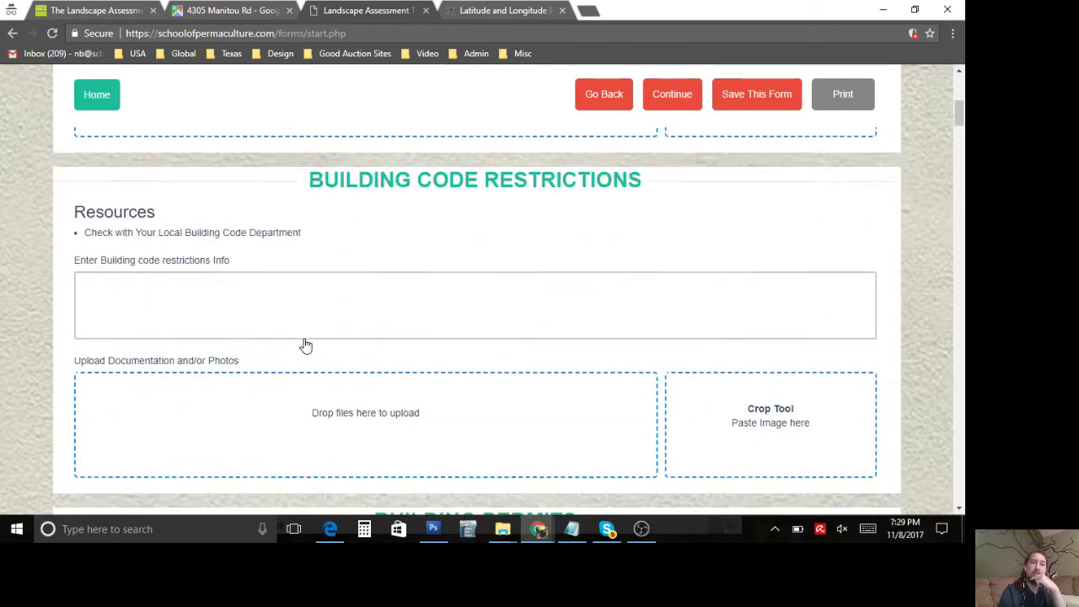
{"action": "left_click", "coordinate": [690, 96]}
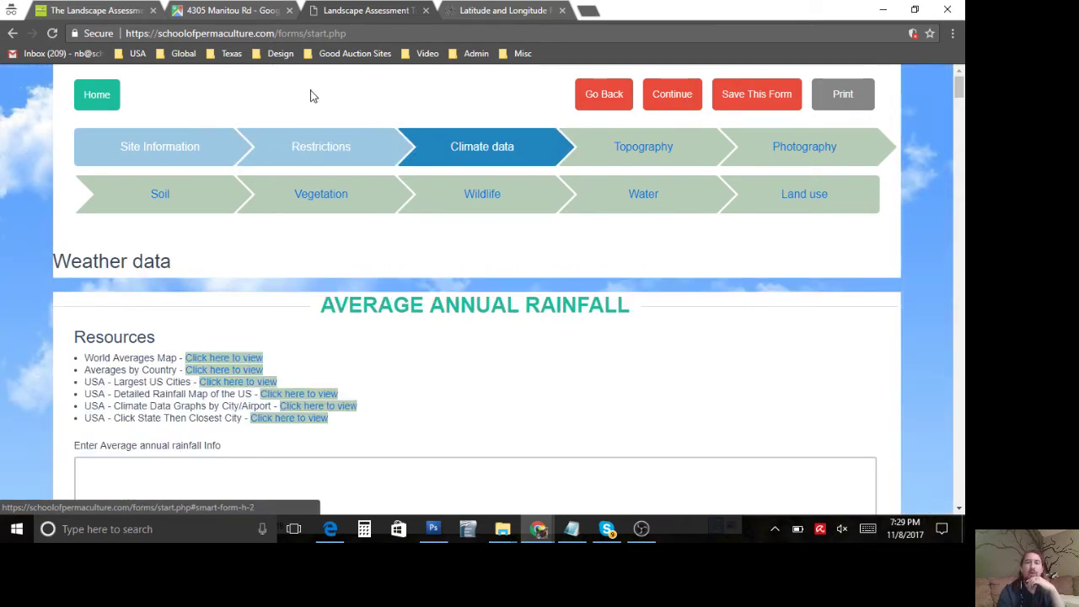
{"action": "left_click", "coordinate": [103, 100]}
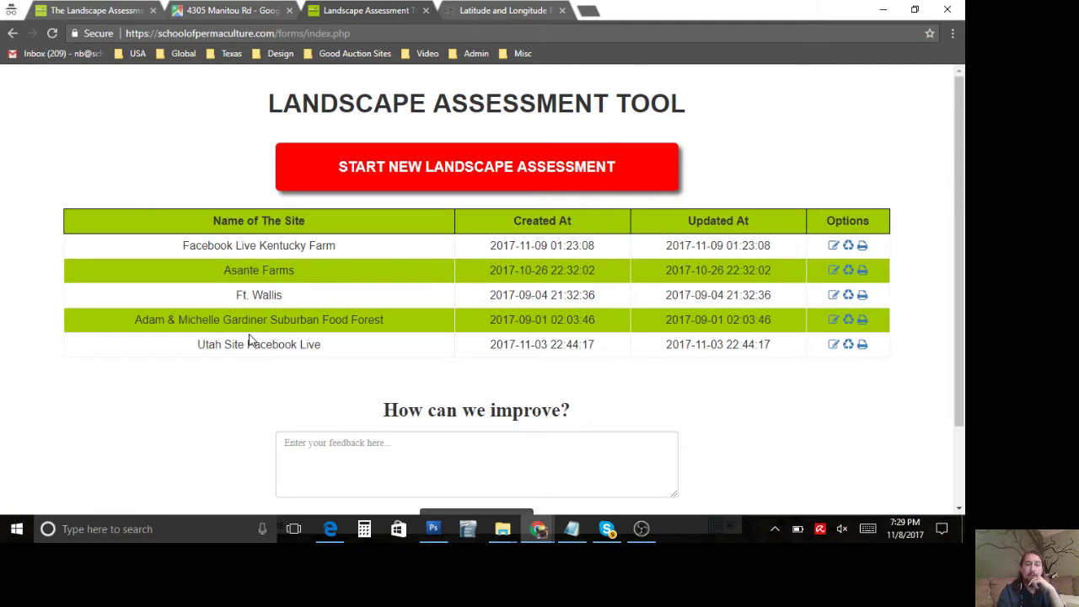
{"action": "triple_click", "coordinate": [264, 246]}
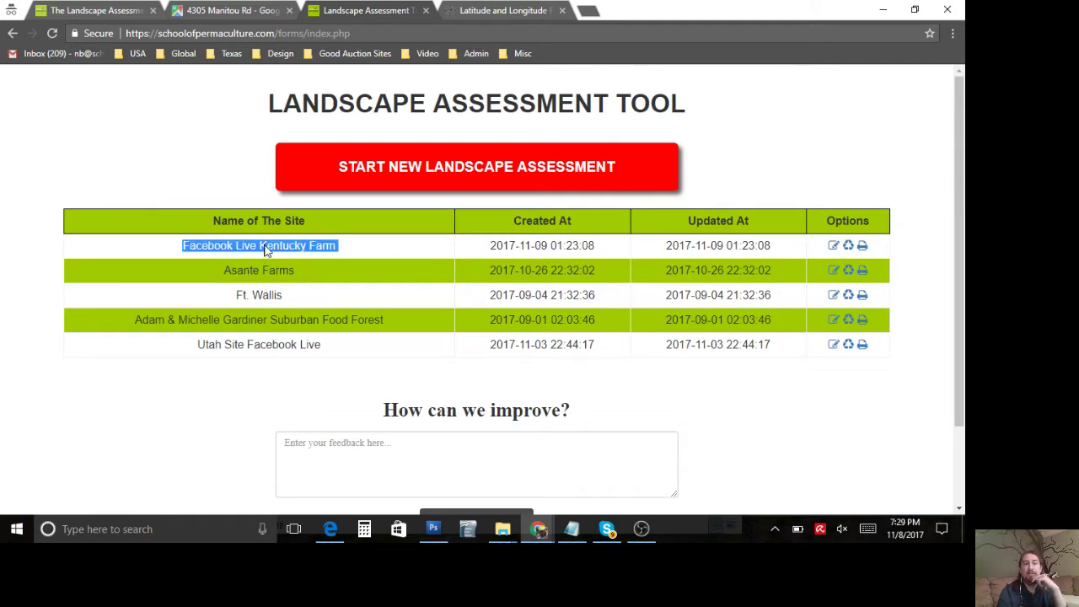
{"action": "left_click", "coordinate": [264, 246]}
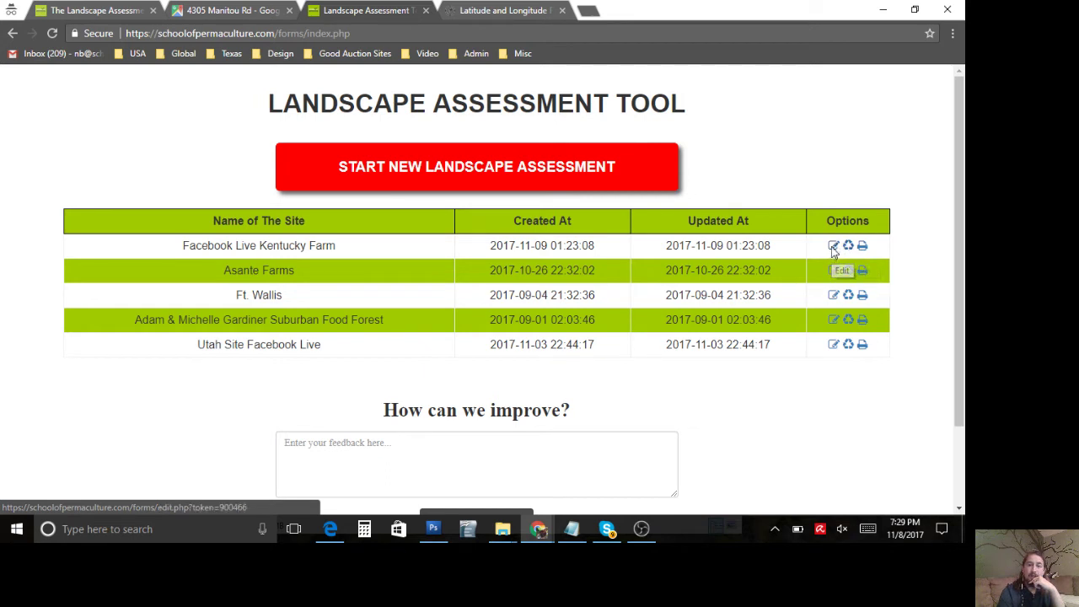
Step: Edit the Facebook Live Kentucky Farm assessment and check its saved Restrictions entries
{"action": "left_click", "coordinate": [833, 248]}
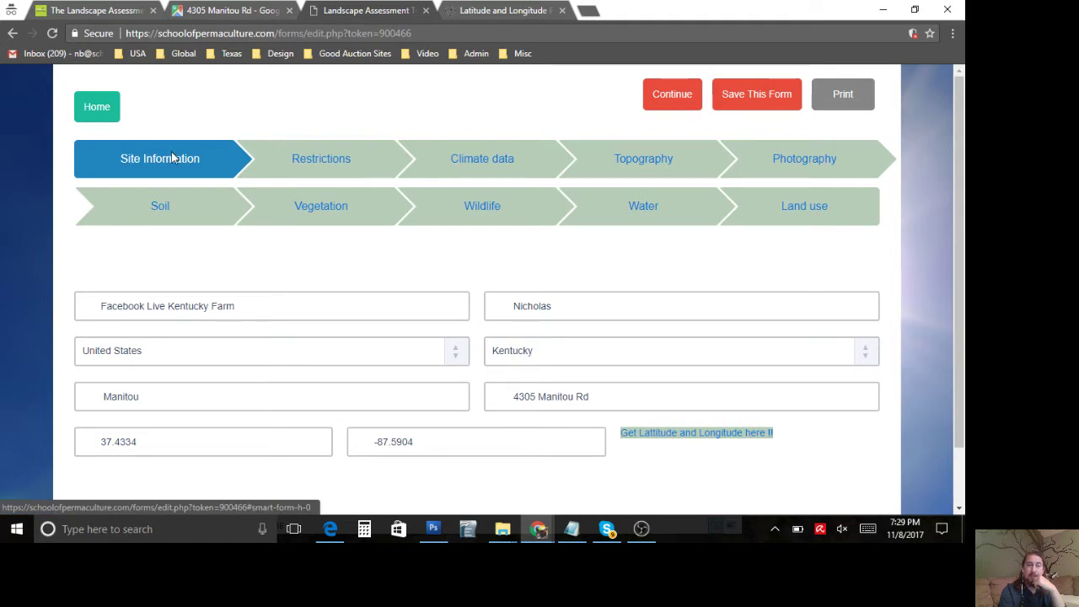
{"action": "left_click", "coordinate": [687, 96]}
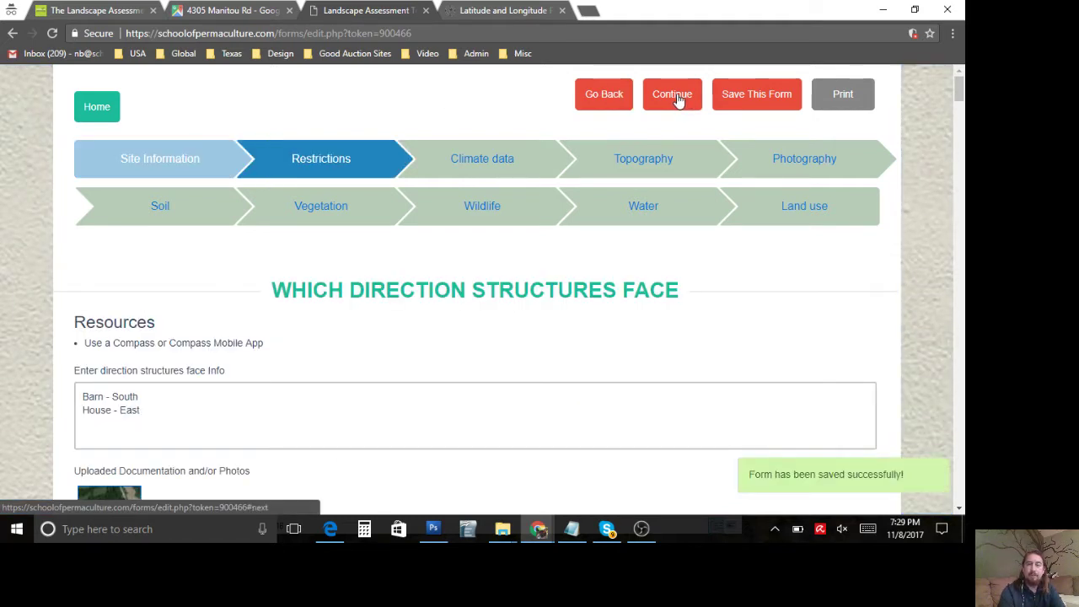
{"action": "left_click", "coordinate": [679, 98]}
{"action": "scroll", "coordinate": [465, 279], "scroll_direction": "down", "scroll_amount": 3}
{"action": "scroll", "coordinate": [465, 279], "scroll_direction": "up", "scroll_amount": 3}
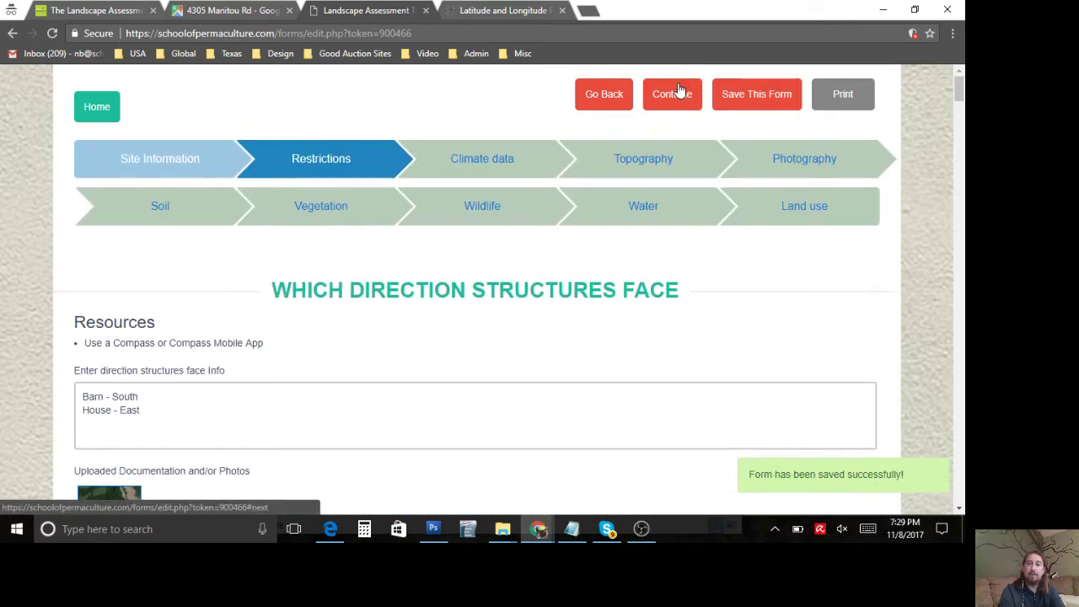
{"action": "scroll", "coordinate": [662, 285], "scroll_direction": "down", "scroll_amount": 1}
{"action": "scroll", "coordinate": [662, 285], "scroll_direction": "down", "scroll_amount": 2}
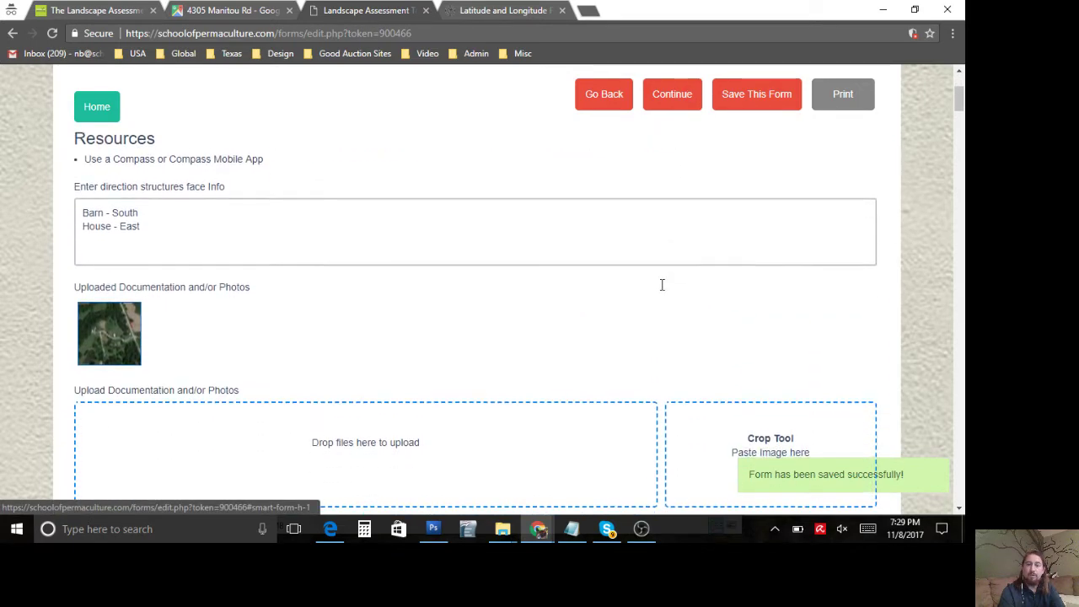
{"action": "scroll", "coordinate": [662, 285], "scroll_direction": "up", "scroll_amount": 5}
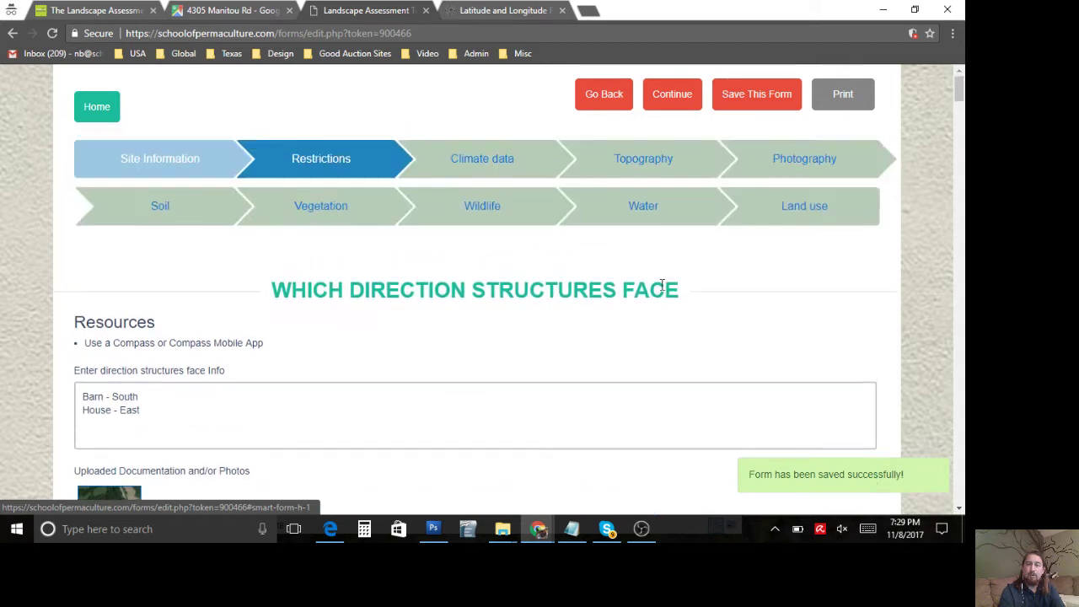
Step: Open the printable PDF preview and scroll through the Site Information page
{"action": "left_click", "coordinate": [839, 97]}
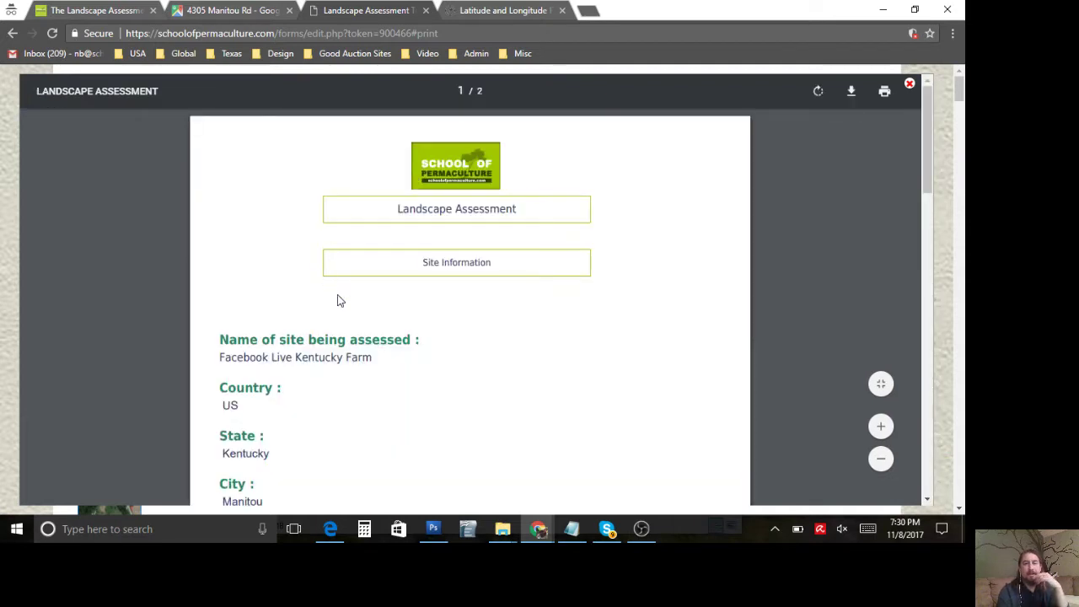
{"action": "scroll", "coordinate": [337, 301], "scroll_direction": "down", "scroll_amount": 2}
{"action": "scroll", "coordinate": [337, 301], "scroll_direction": "up", "scroll_amount": 2}
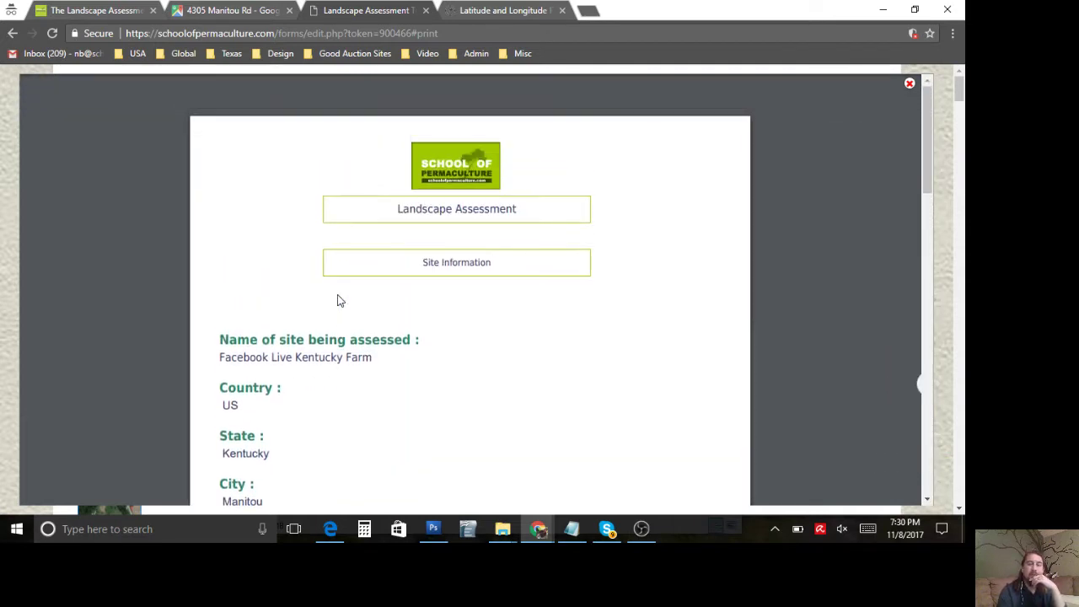
{"action": "scroll", "coordinate": [339, 295], "scroll_direction": "down", "scroll_amount": 1}
{"action": "scroll", "coordinate": [341, 294], "scroll_direction": "up", "scroll_amount": 1}
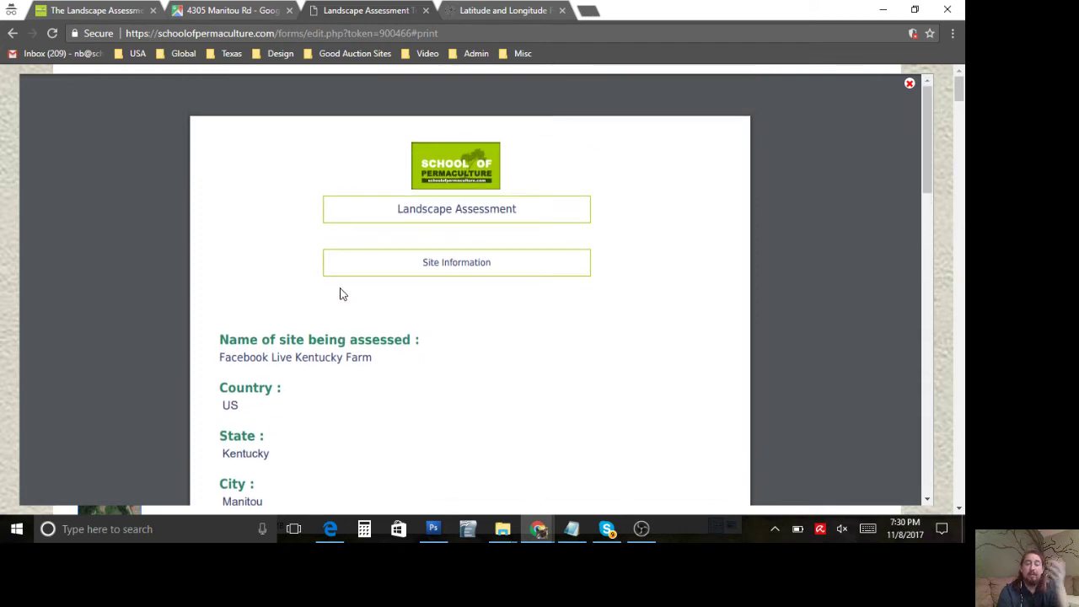
{"action": "scroll", "coordinate": [342, 294], "scroll_direction": "down", "scroll_amount": 1}
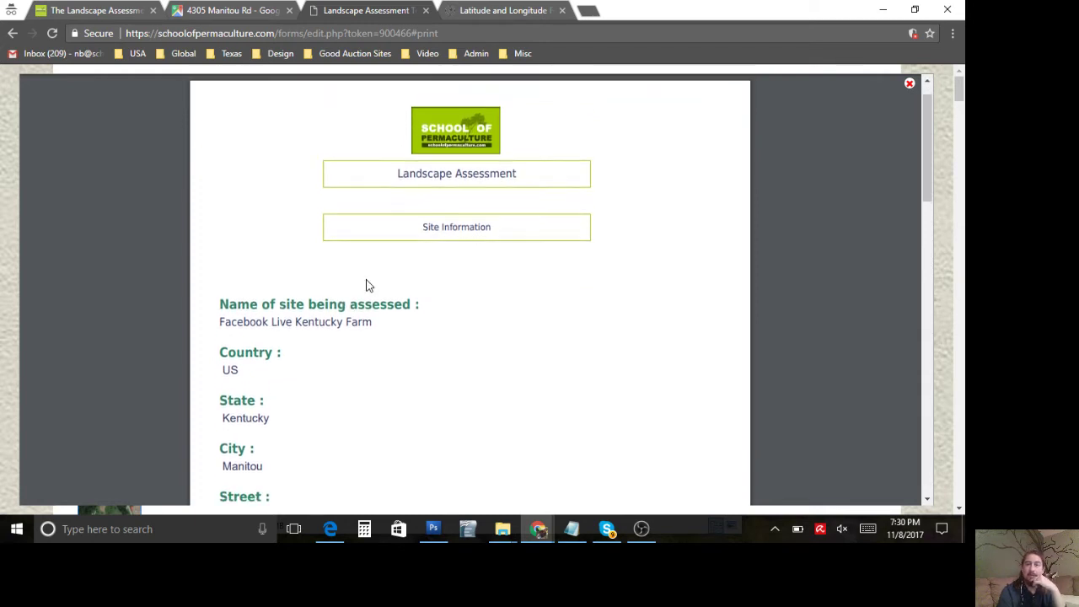
{"action": "mouse_move", "coordinate": [803, 94]}
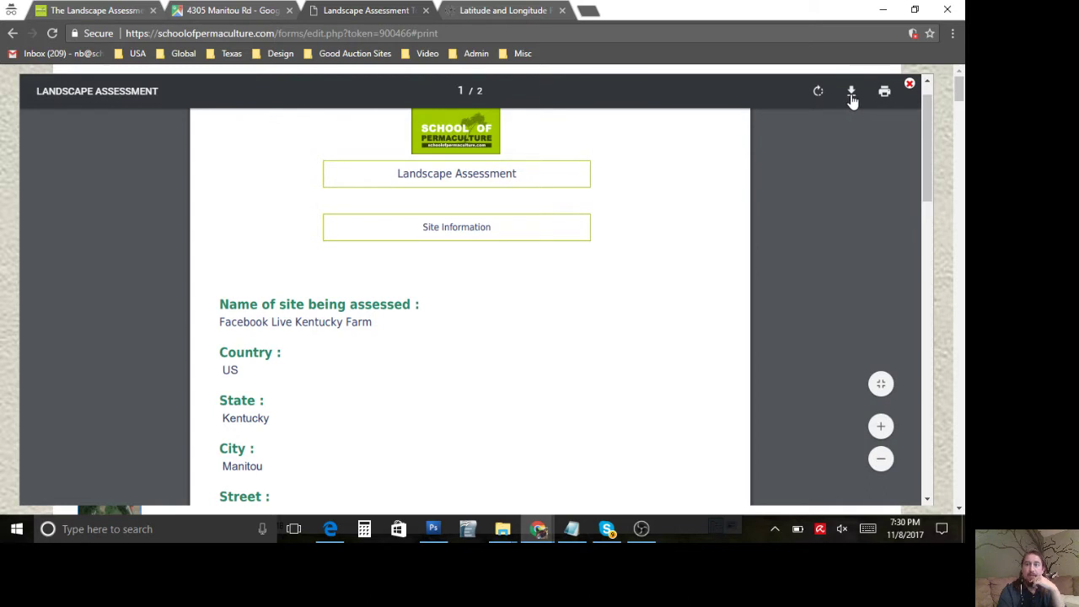
{"action": "scroll", "coordinate": [532, 243], "scroll_direction": "up", "scroll_amount": 1}
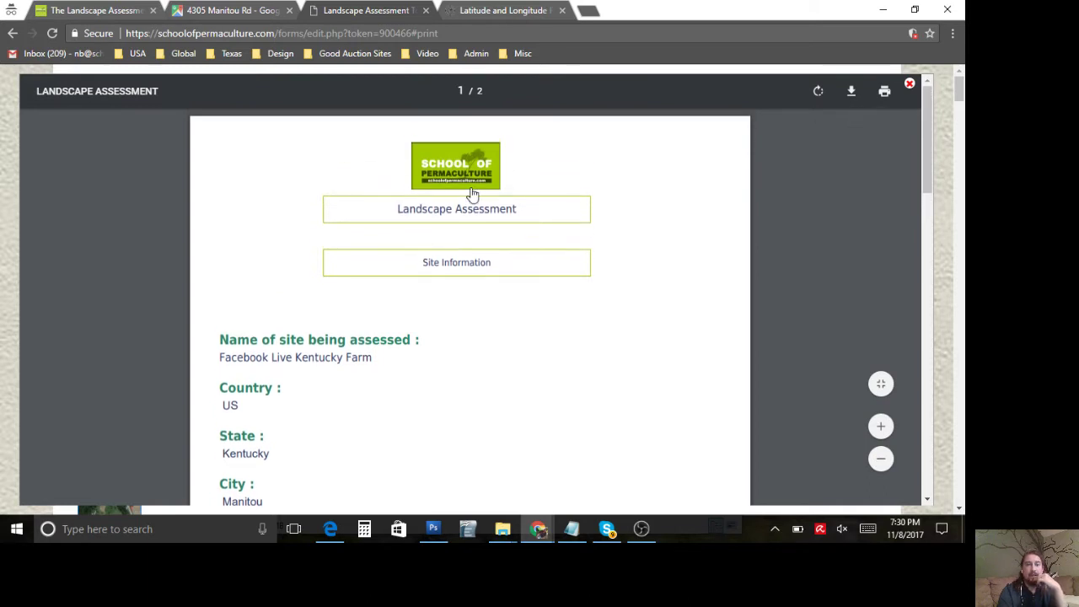
{"action": "scroll", "coordinate": [349, 284], "scroll_direction": "down", "scroll_amount": 1}
{"action": "scroll", "coordinate": [349, 285], "scroll_direction": "down", "scroll_amount": 1}
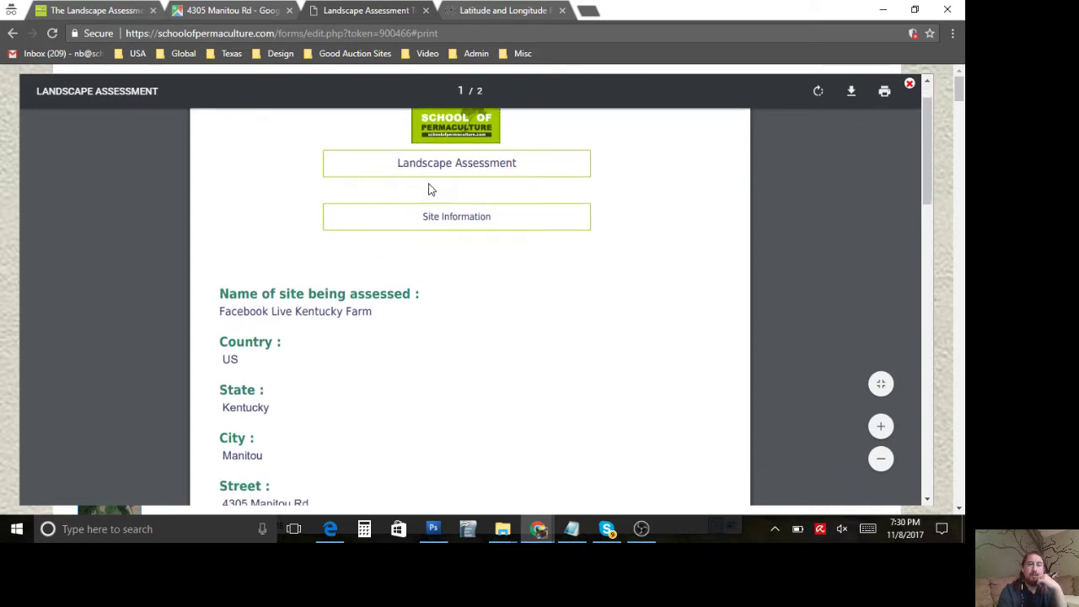
{"action": "scroll", "coordinate": [338, 339], "scroll_direction": "down", "scroll_amount": 3}
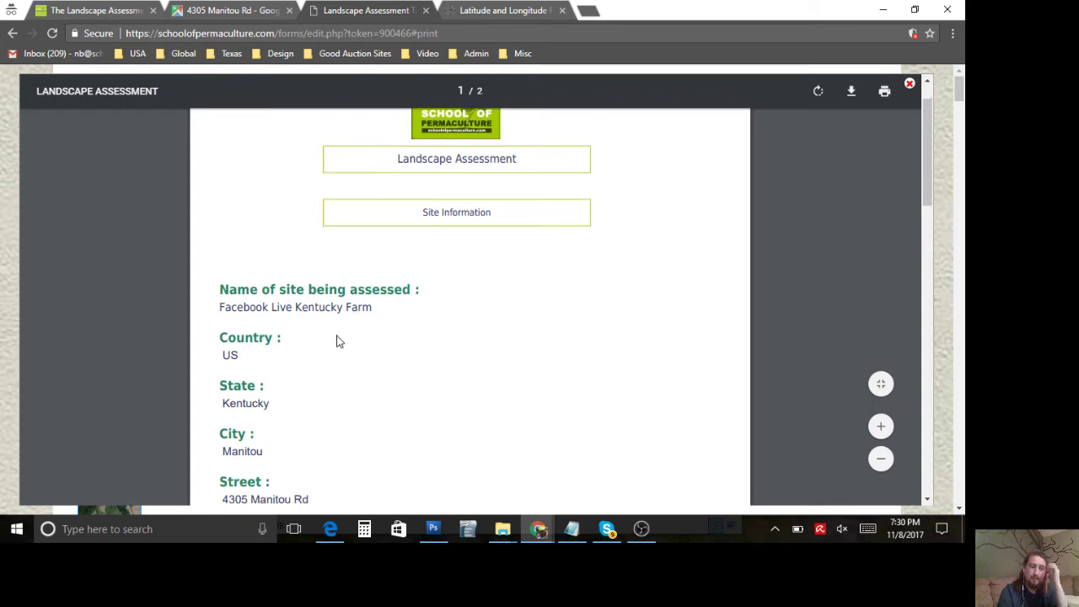
{"action": "scroll", "coordinate": [282, 421], "scroll_direction": "down", "scroll_amount": 10}
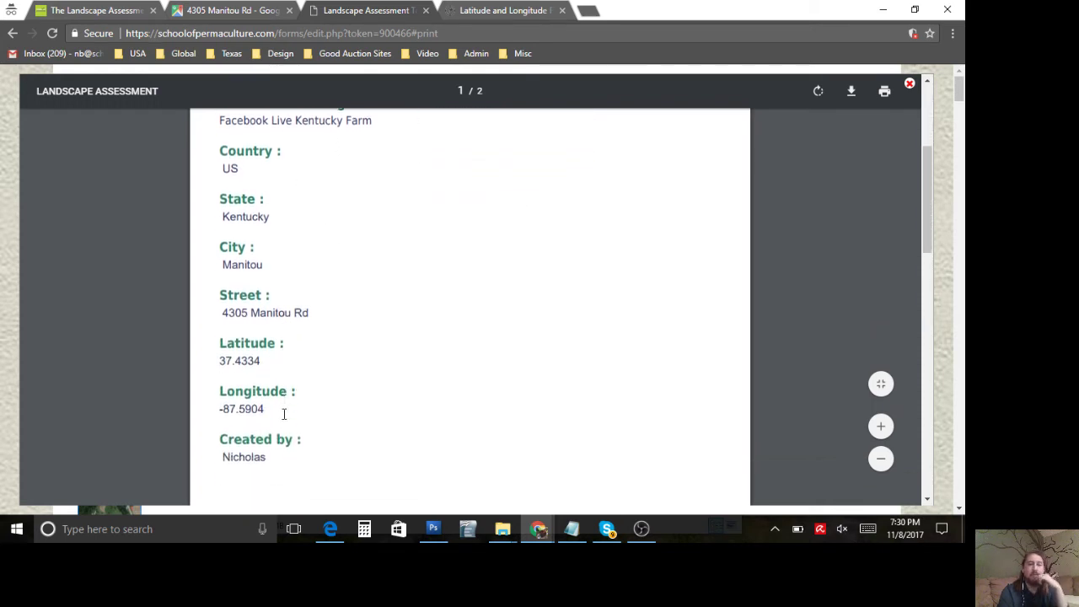
{"action": "scroll", "coordinate": [283, 414], "scroll_direction": "down", "scroll_amount": 2}
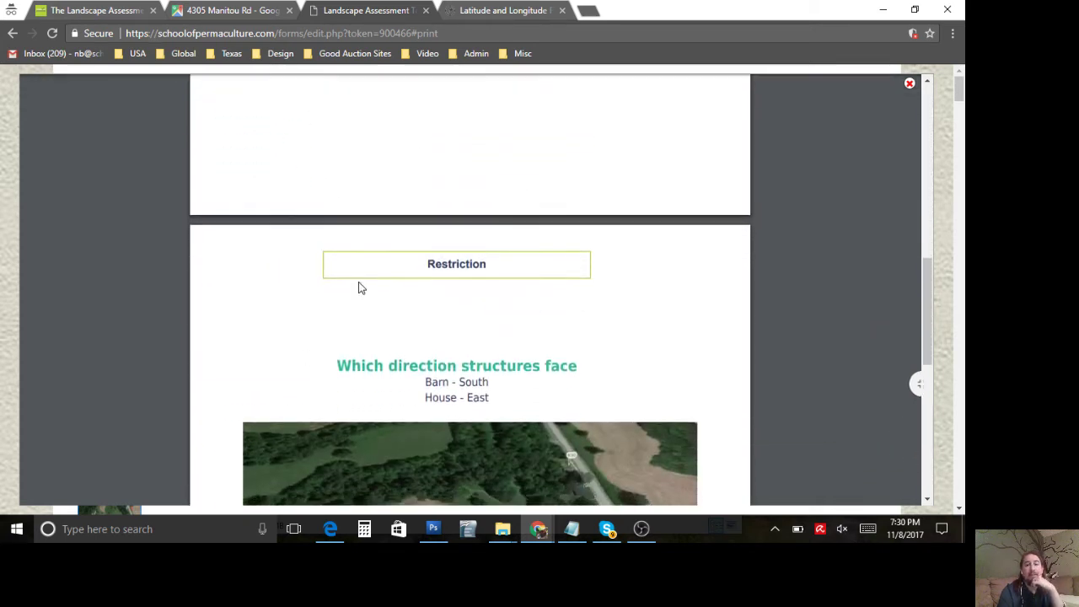
{"action": "scroll", "coordinate": [317, 326], "scroll_direction": "down", "scroll_amount": 1}
{"action": "scroll", "coordinate": [316, 323], "scroll_direction": "down", "scroll_amount": 3}
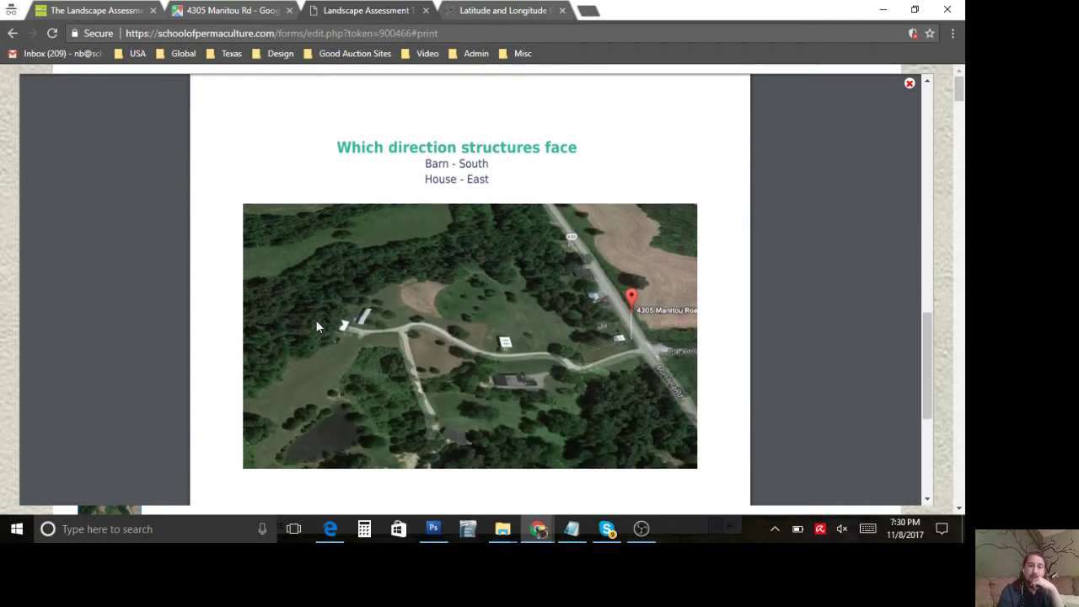
{"action": "scroll", "coordinate": [399, 164], "scroll_direction": "up", "scroll_amount": 1}
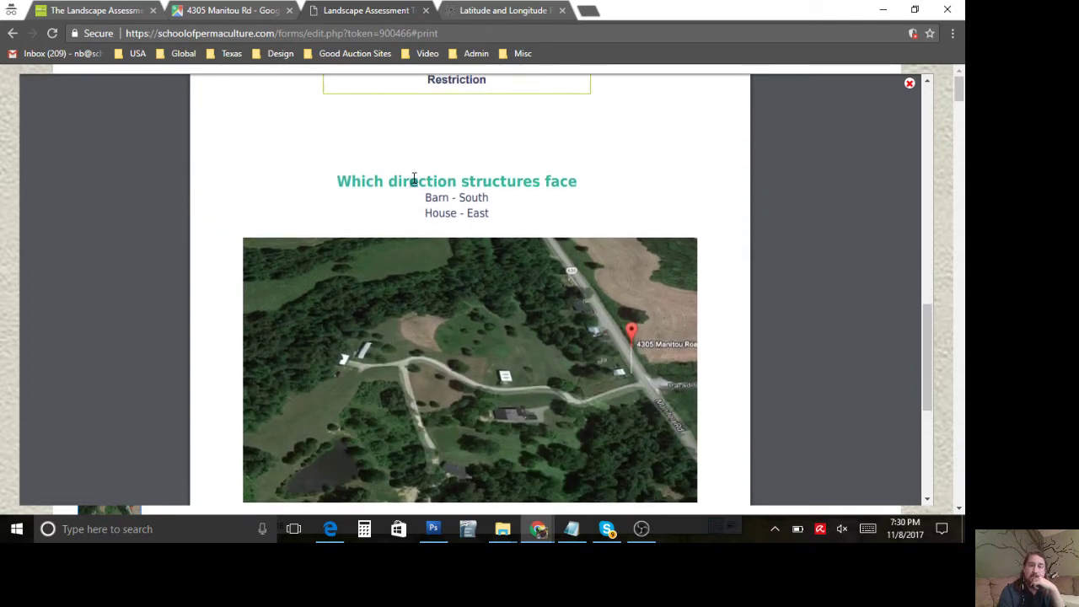
Step: Review the Restrictions page, including the structure-facing heading, then close the preview
{"action": "triple_click", "coordinate": [414, 180]}
{"action": "left_click", "coordinate": [414, 179]}
{"action": "scroll", "coordinate": [441, 234], "scroll_direction": "down", "scroll_amount": 1}
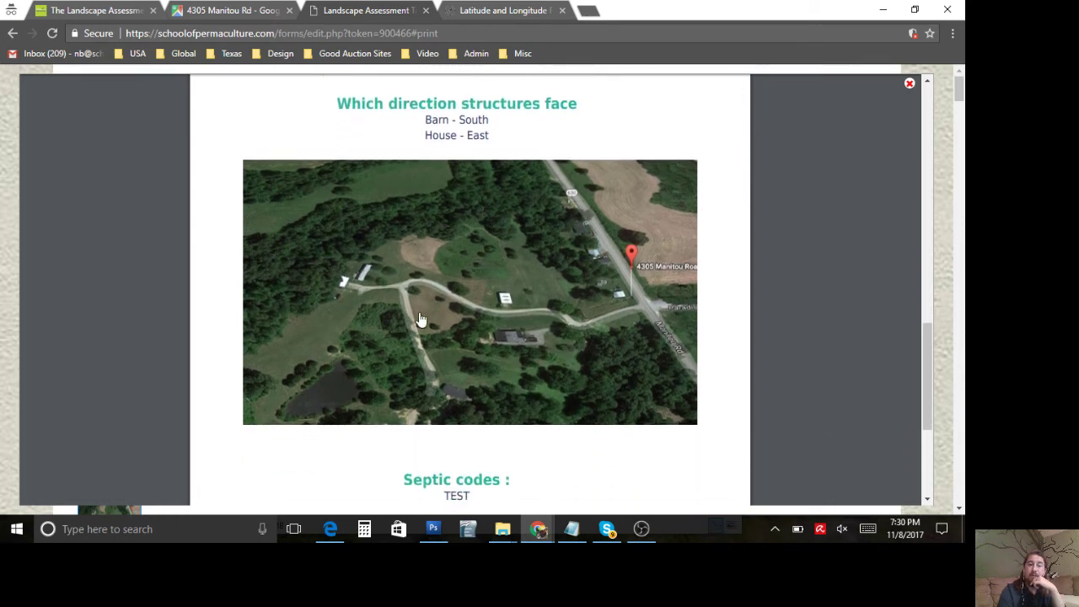
{"action": "scroll", "coordinate": [448, 335], "scroll_direction": "down", "scroll_amount": 2}
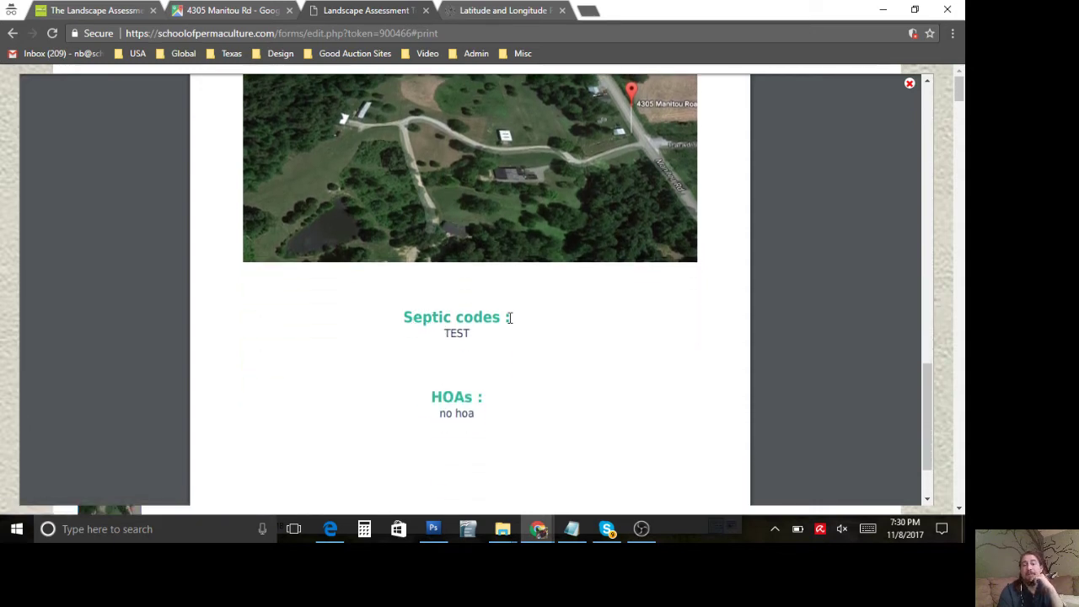
{"action": "scroll", "coordinate": [456, 335], "scroll_direction": "down", "scroll_amount": 1}
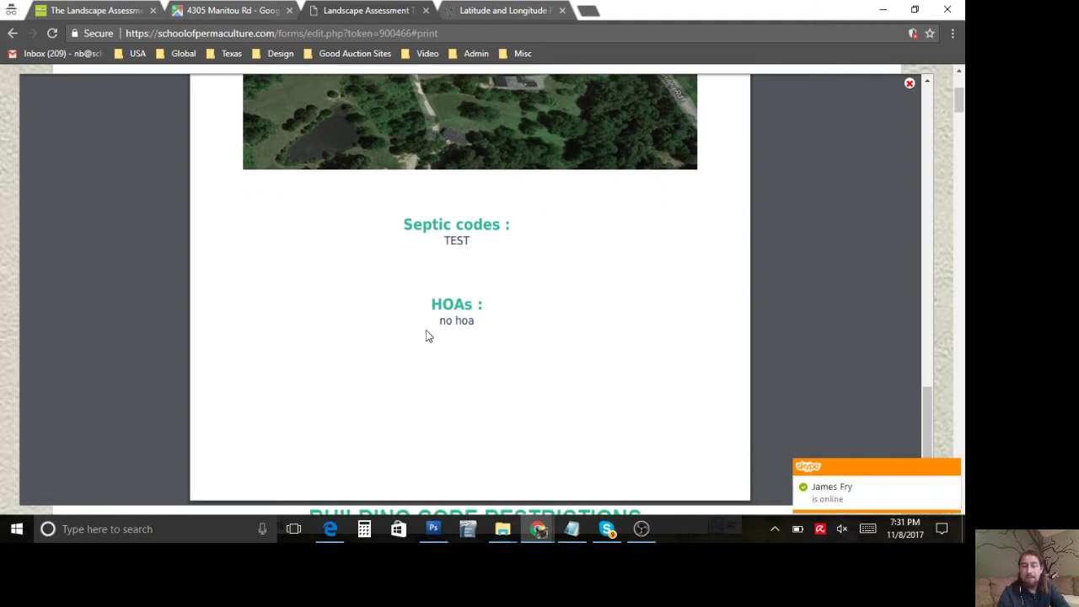
{"action": "scroll", "coordinate": [426, 330], "scroll_direction": "up", "scroll_amount": 3}
{"action": "scroll", "coordinate": [426, 333], "scroll_direction": "up", "scroll_amount": 10}
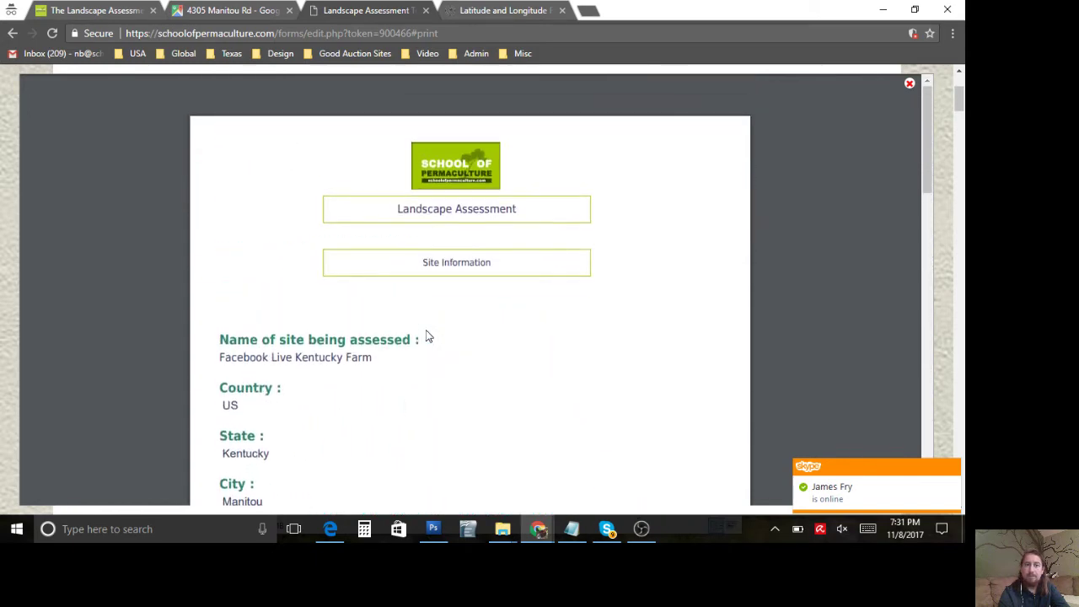
{"action": "left_click", "coordinate": [911, 87]}
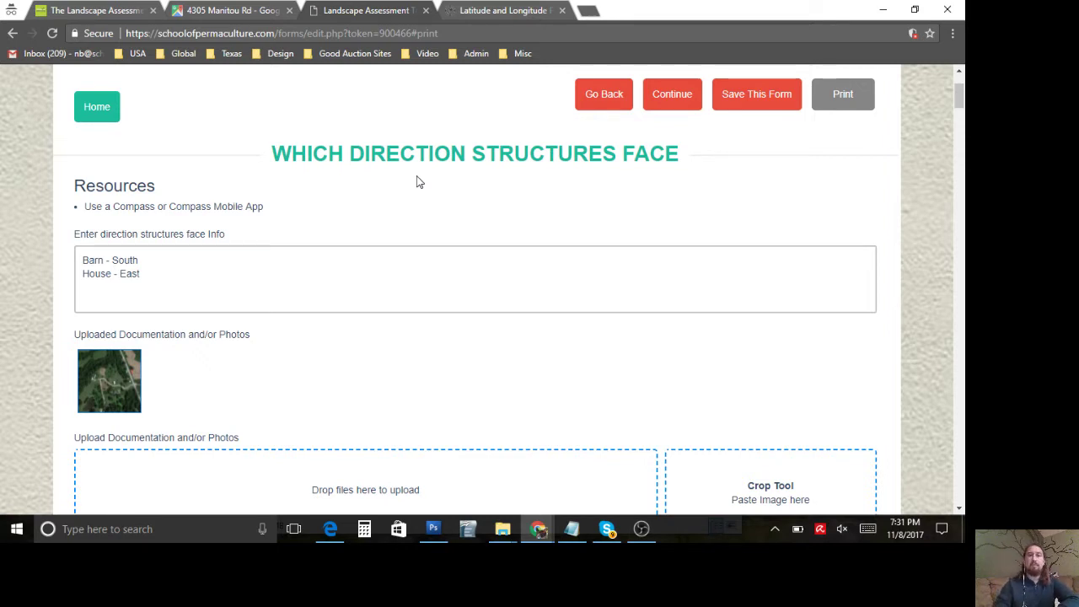
Step: Advance to the Climate data step and review the Average Annual Rainfall resource list
{"action": "scroll", "coordinate": [416, 182], "scroll_direction": "up", "scroll_amount": 2}
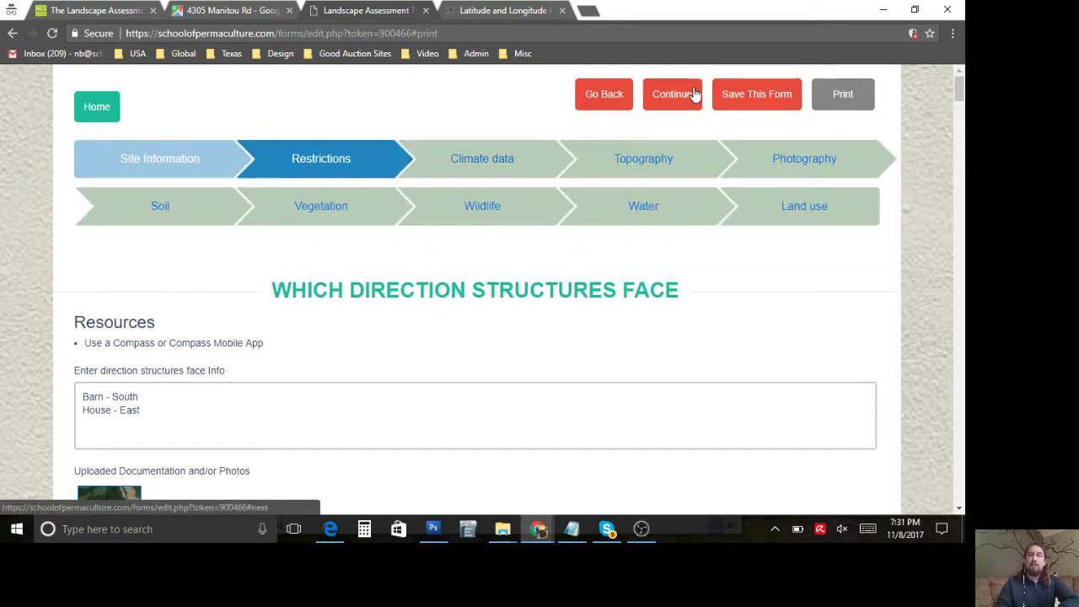
{"action": "left_click", "coordinate": [679, 95]}
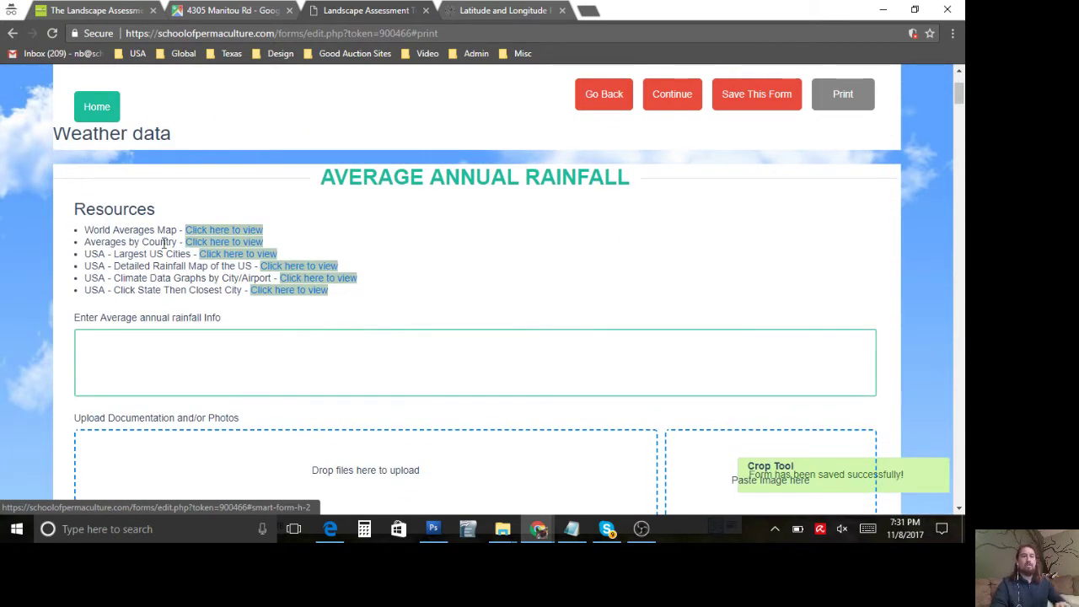
{"action": "scroll", "coordinate": [162, 197], "scroll_direction": "down", "scroll_amount": 1}
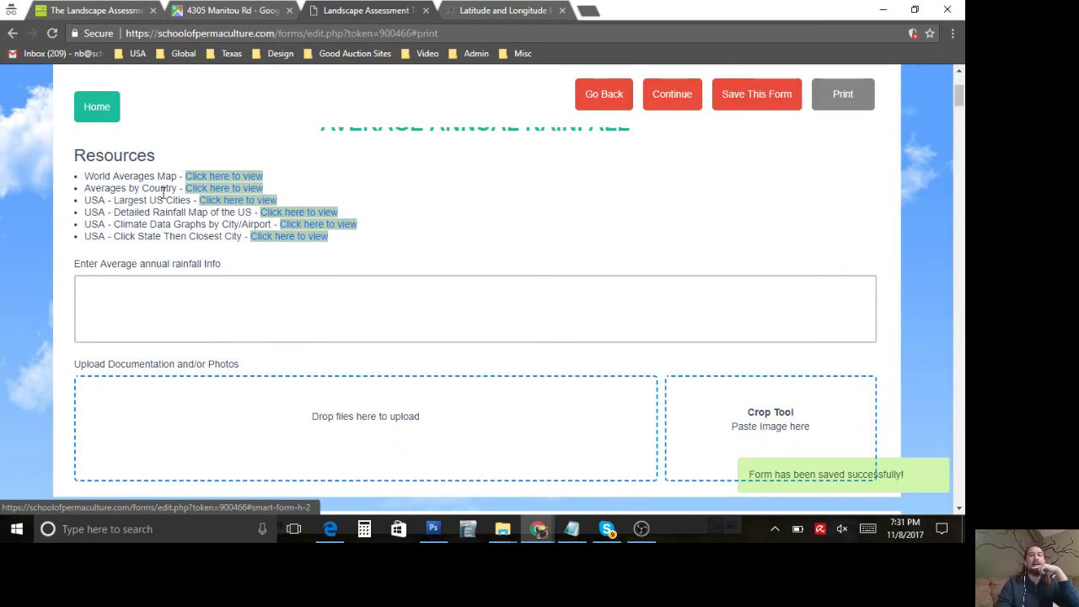
{"action": "scroll", "coordinate": [163, 193], "scroll_direction": "up", "scroll_amount": 1}
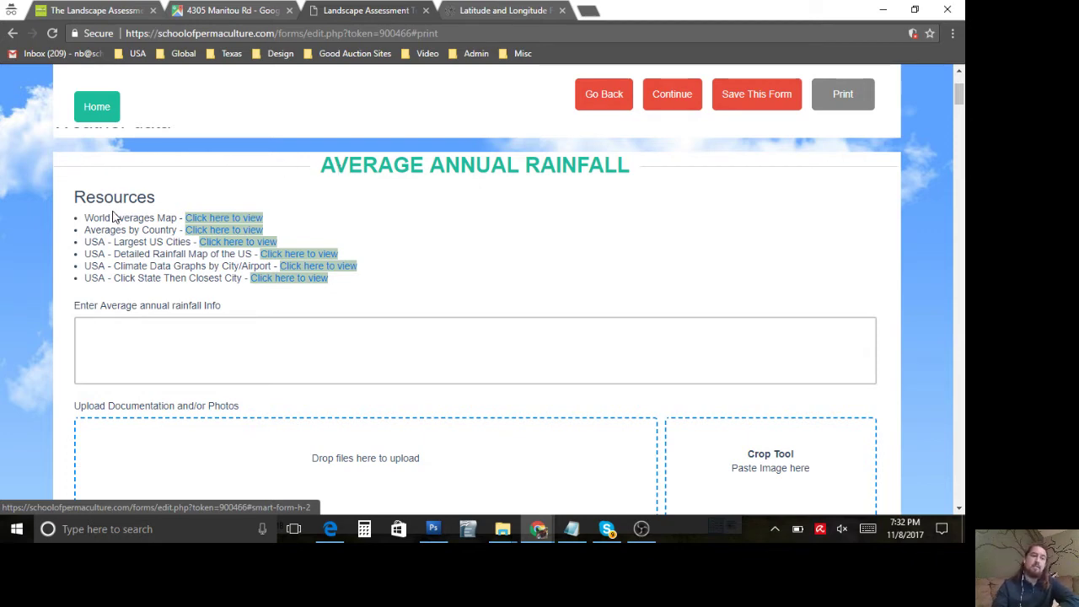
{"action": "scroll", "coordinate": [113, 217], "scroll_direction": "down", "scroll_amount": 1}
{"action": "scroll", "coordinate": [114, 213], "scroll_direction": "up", "scroll_amount": 1}
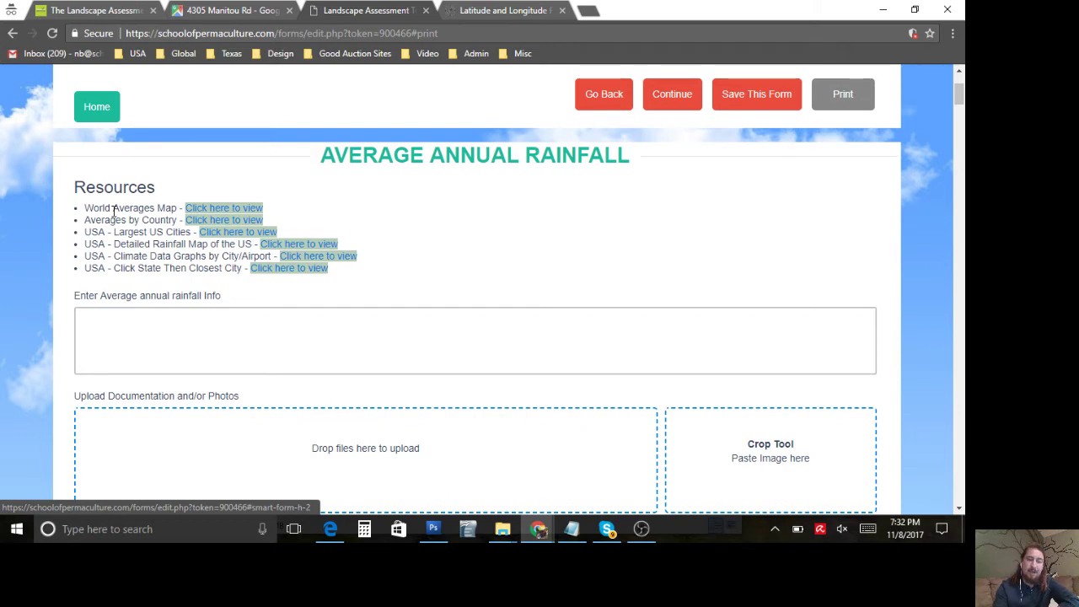
{"action": "triple_click", "coordinate": [113, 209]}
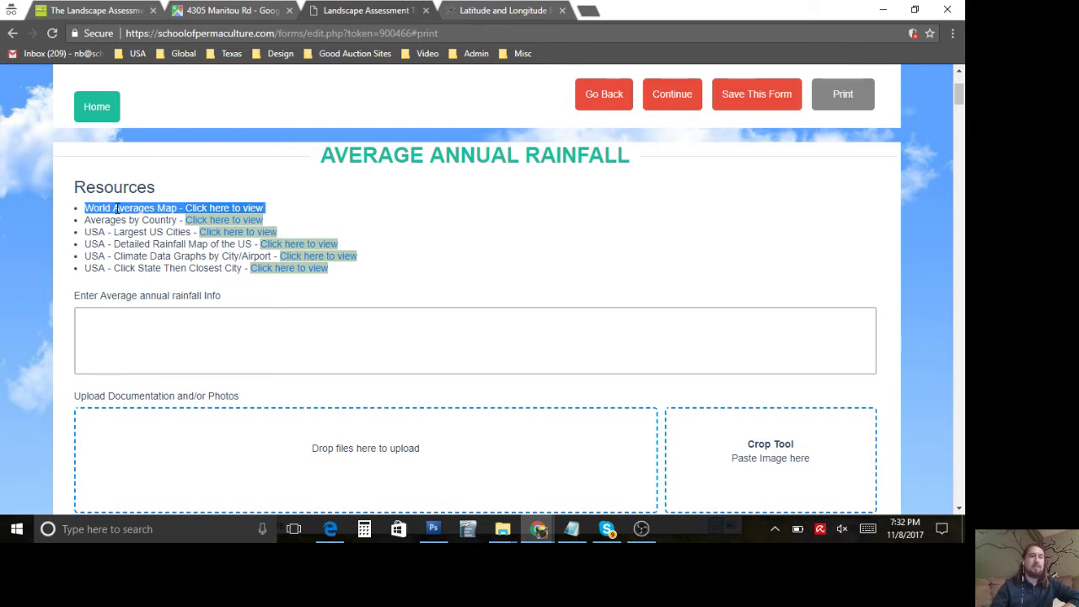
{"action": "left_click", "coordinate": [116, 208]}
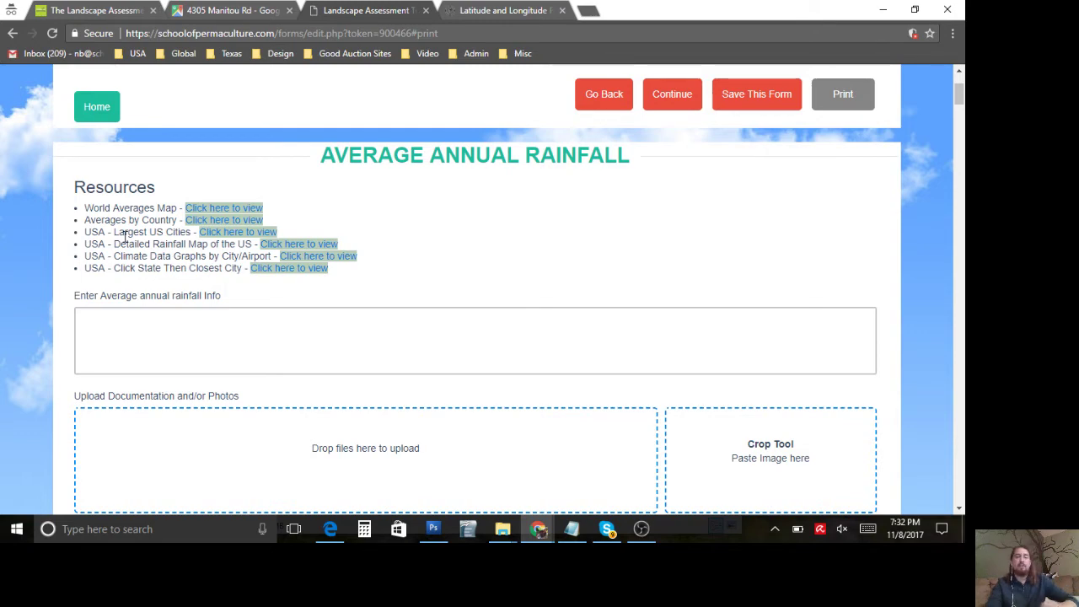
{"action": "scroll", "coordinate": [124, 237], "scroll_direction": "down", "scroll_amount": 1}
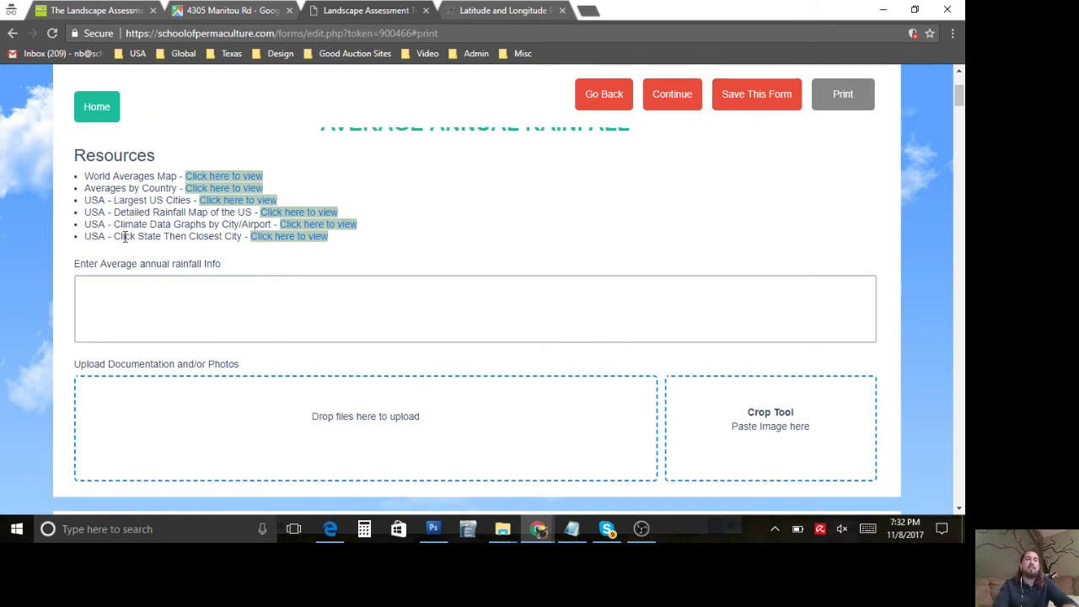
{"action": "scroll", "coordinate": [138, 223], "scroll_direction": "up", "scroll_amount": 1}
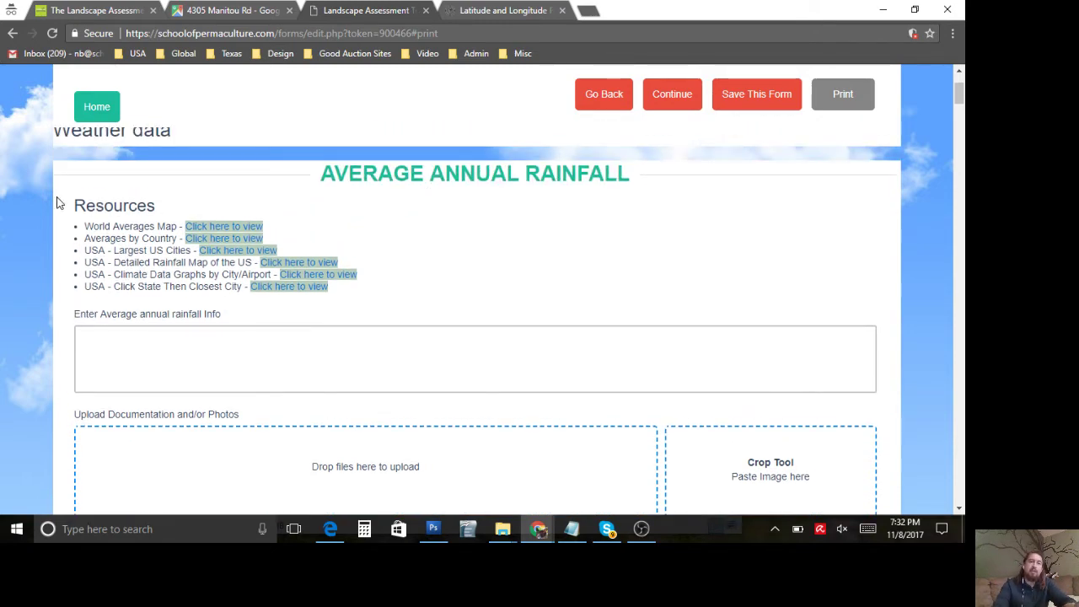
{"action": "left_click_drag", "start_coordinate": [124, 226], "coordinate": [268, 311]}
{"action": "left_click", "coordinate": [269, 306]}
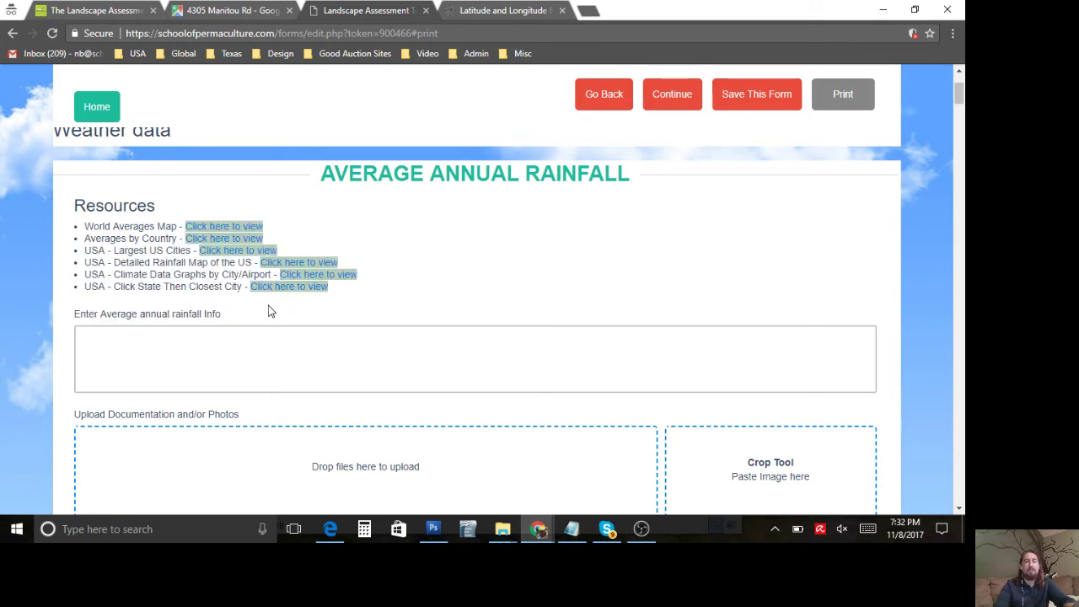
Step: Check the property's address details in Google Maps, then return to the form
{"action": "left_click", "coordinate": [230, 10]}
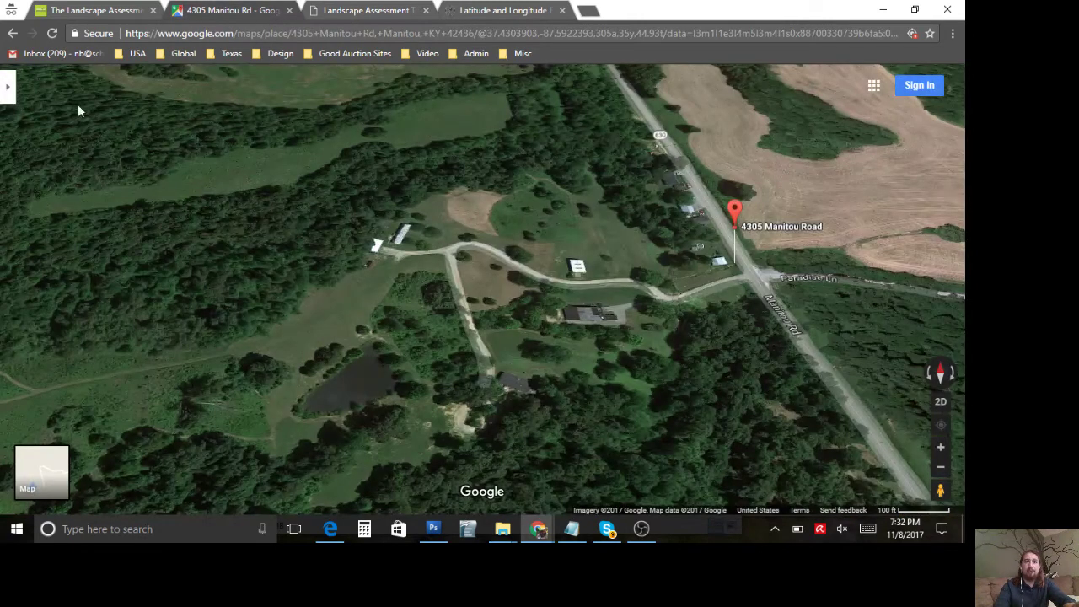
{"action": "left_click", "coordinate": [10, 90]}
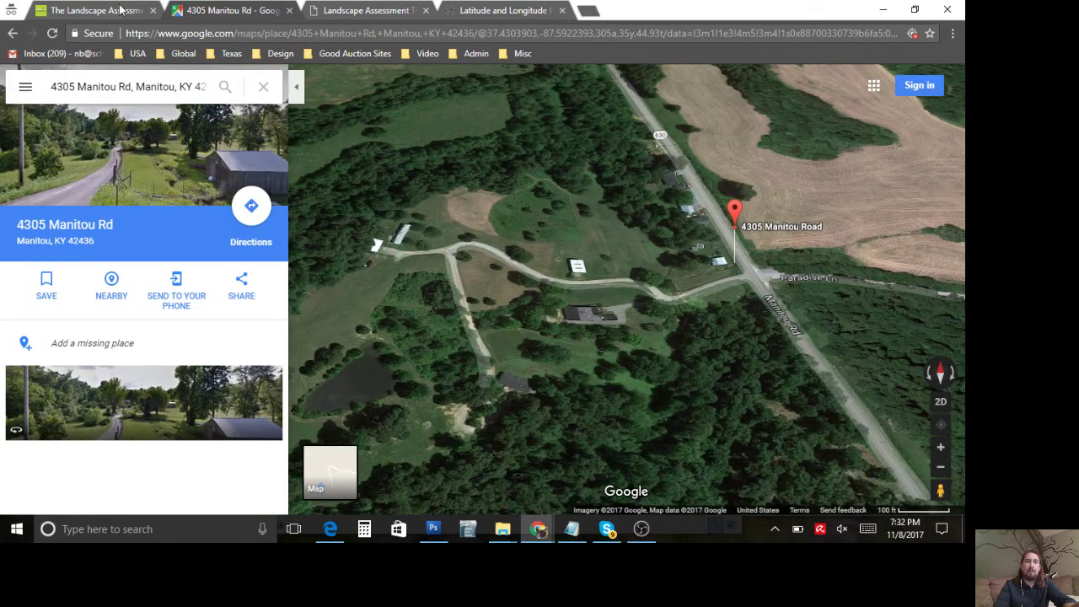
{"action": "left_click", "coordinate": [382, 10]}
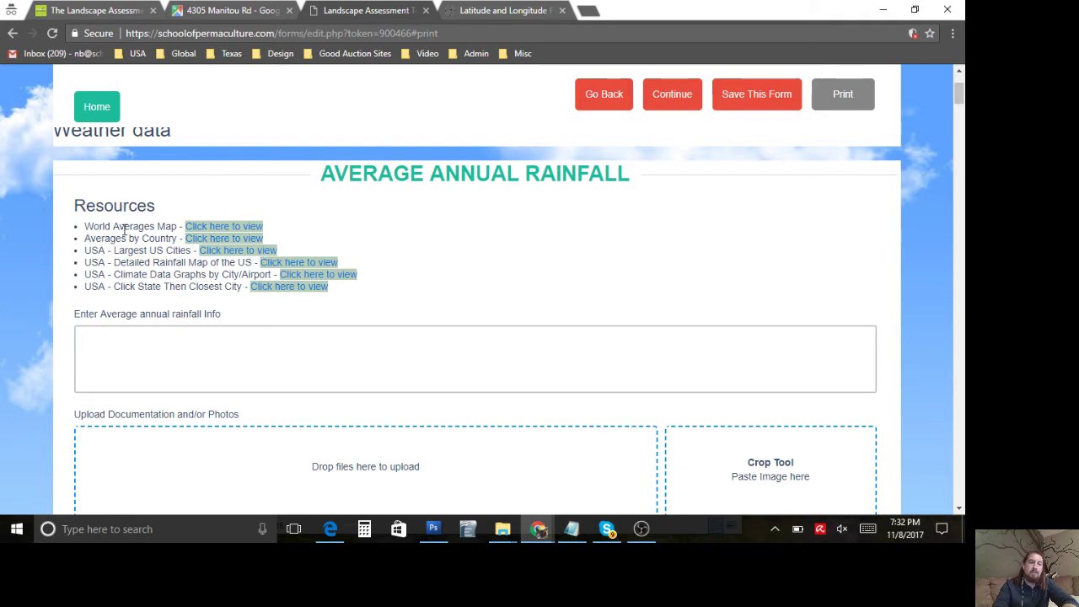
{"action": "left_click", "coordinate": [225, 229]}
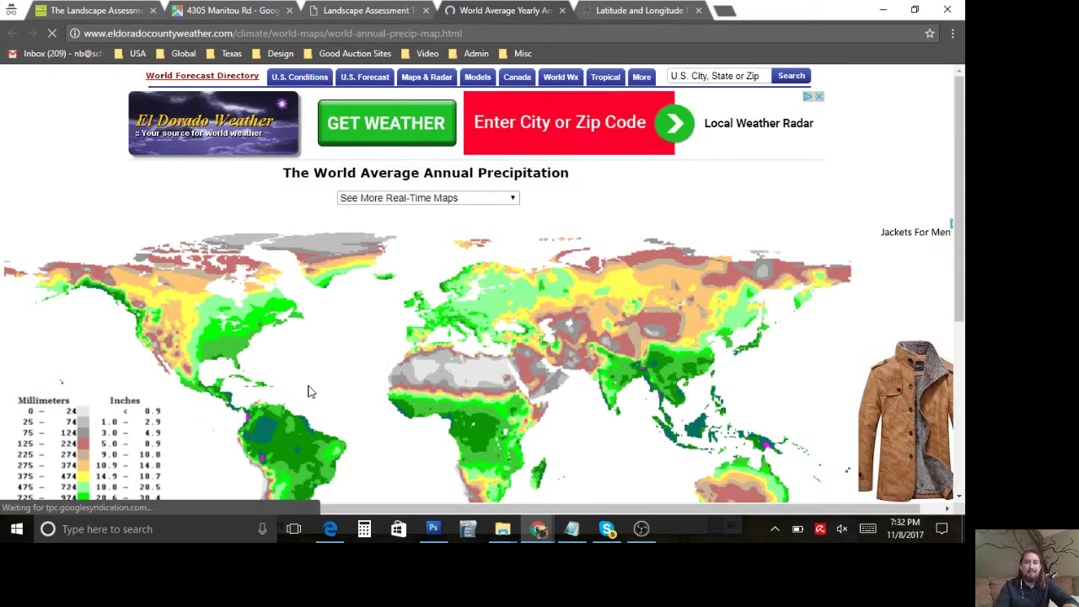
{"action": "scroll", "coordinate": [309, 391], "scroll_direction": "down", "scroll_amount": 1}
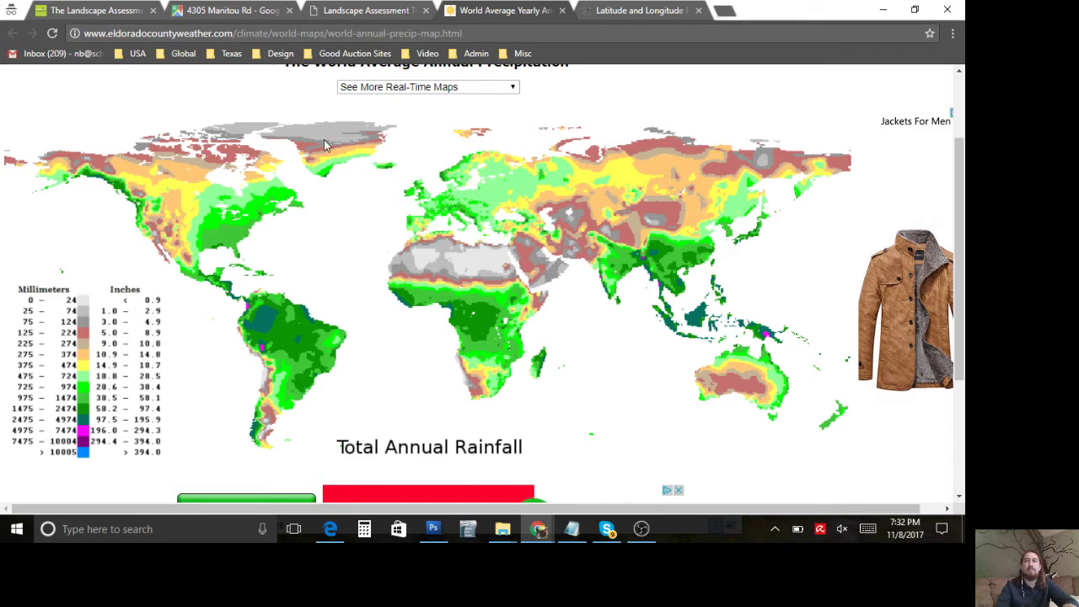
{"action": "left_click", "coordinate": [563, 11]}
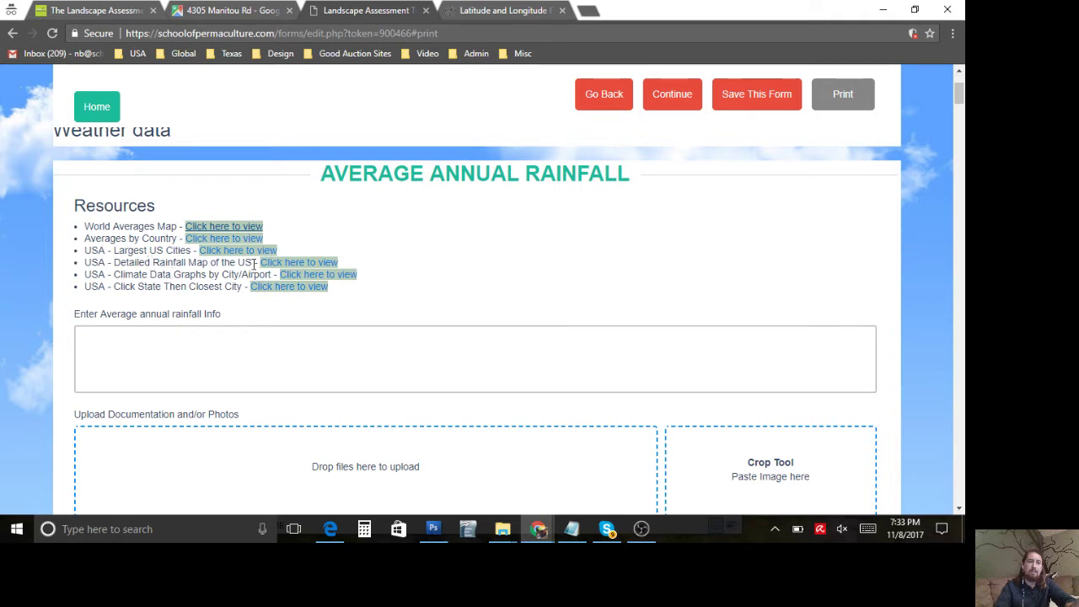
Step: Open the detailed US rainfall map and zoom in on Kentucky and the precipitation legend
{"action": "left_click", "coordinate": [285, 267]}
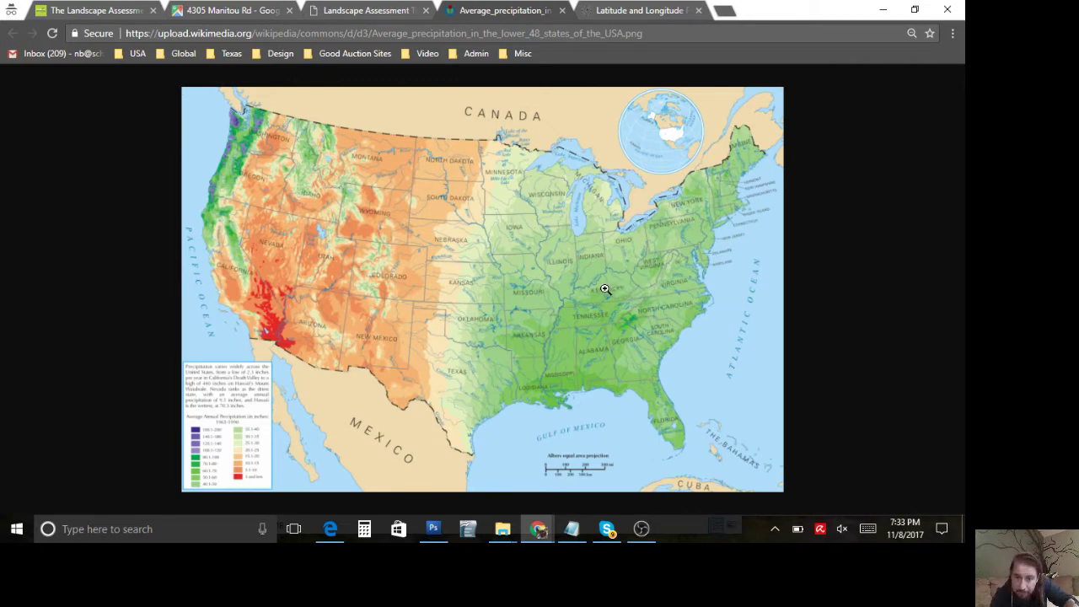
{"action": "left_click", "coordinate": [603, 290]}
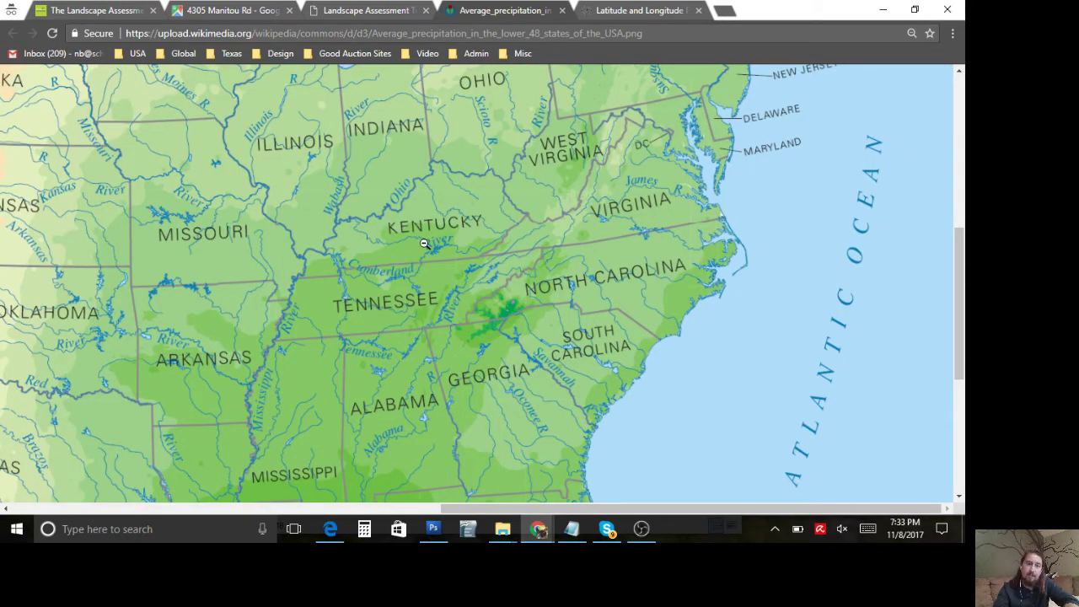
{"action": "left_click", "coordinate": [424, 244]}
{"action": "left_click", "coordinate": [225, 445]}
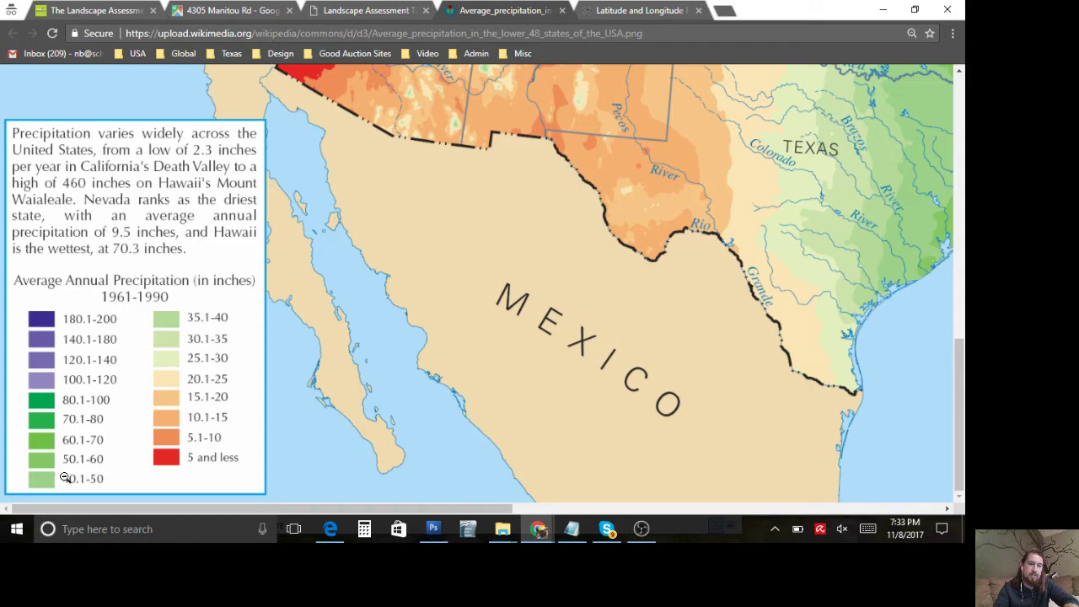
{"action": "left_click", "coordinate": [337, 247]}
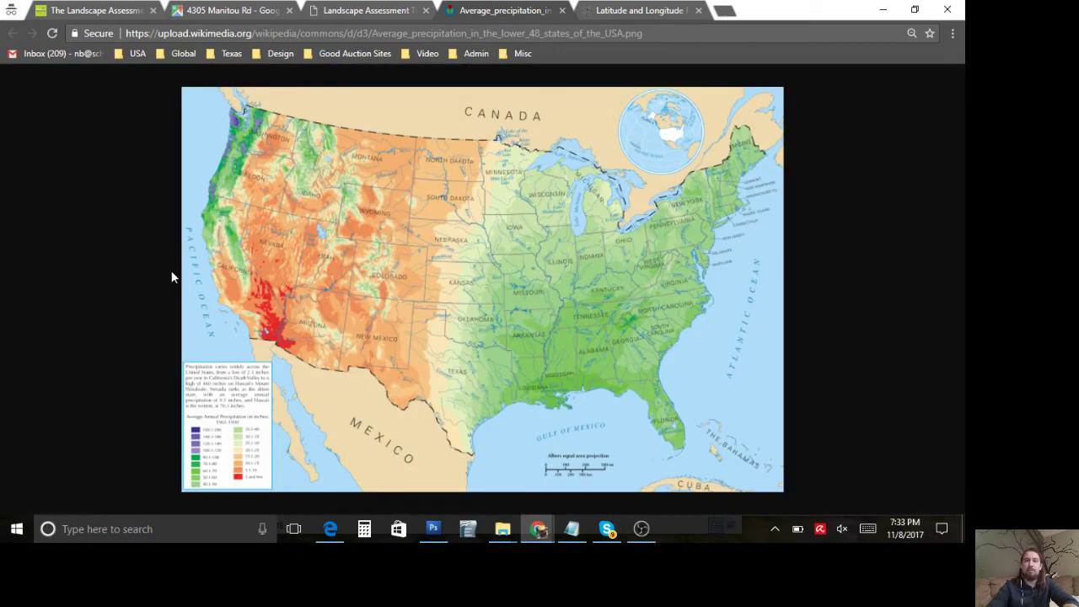
Step: Paste the precipitation map screenshot into the Crop Tool, trim it to the map, and upload it
{"action": "left_click", "coordinate": [348, 11]}
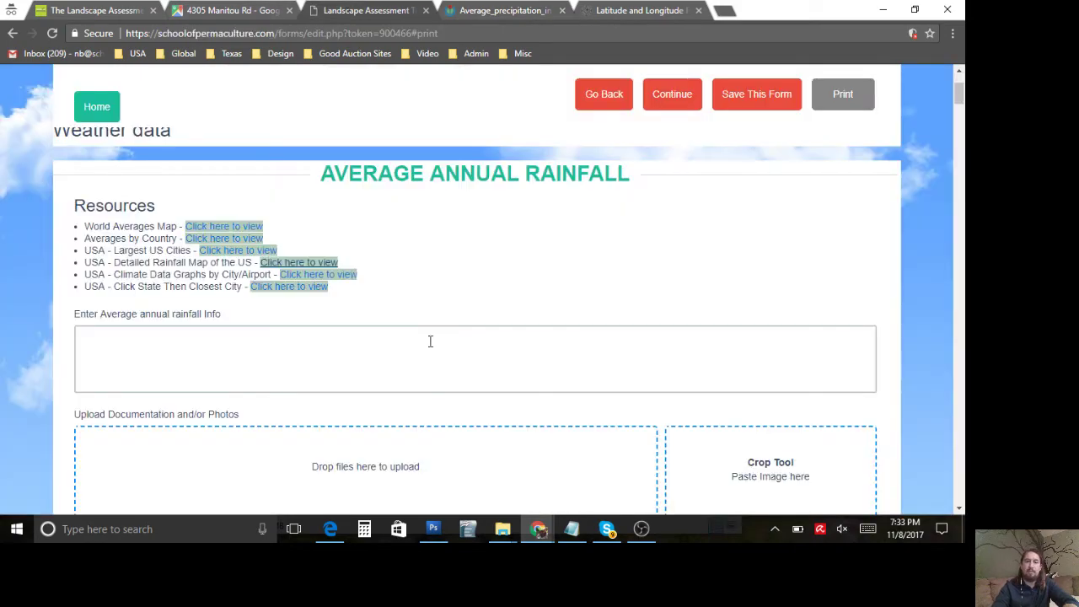
{"action": "scroll", "coordinate": [430, 340], "scroll_direction": "down", "scroll_amount": 1}
{"action": "left_click", "coordinate": [733, 396]}
{"action": "key", "text": "ctrl+v"}
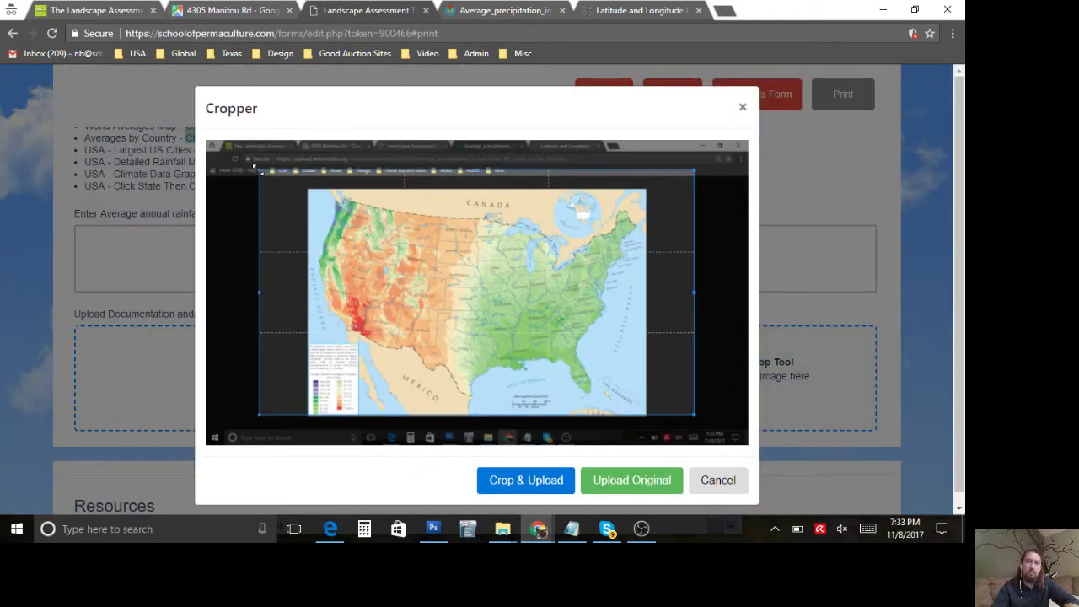
{"action": "left_click_drag", "start_coordinate": [258, 170], "coordinate": [305, 189]}
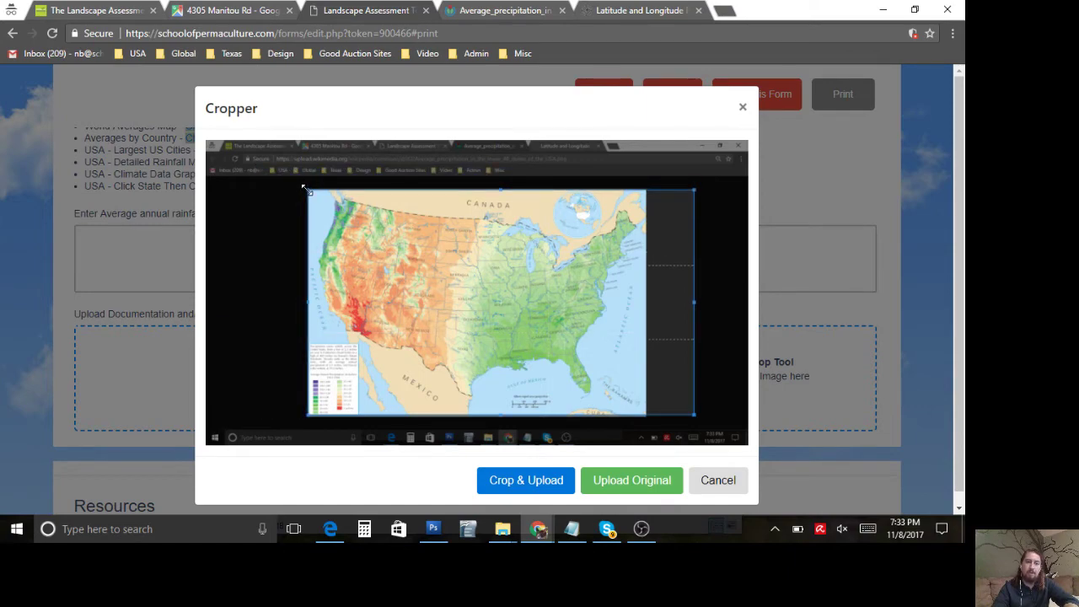
{"action": "left_click_drag", "start_coordinate": [696, 414], "coordinate": [648, 415]}
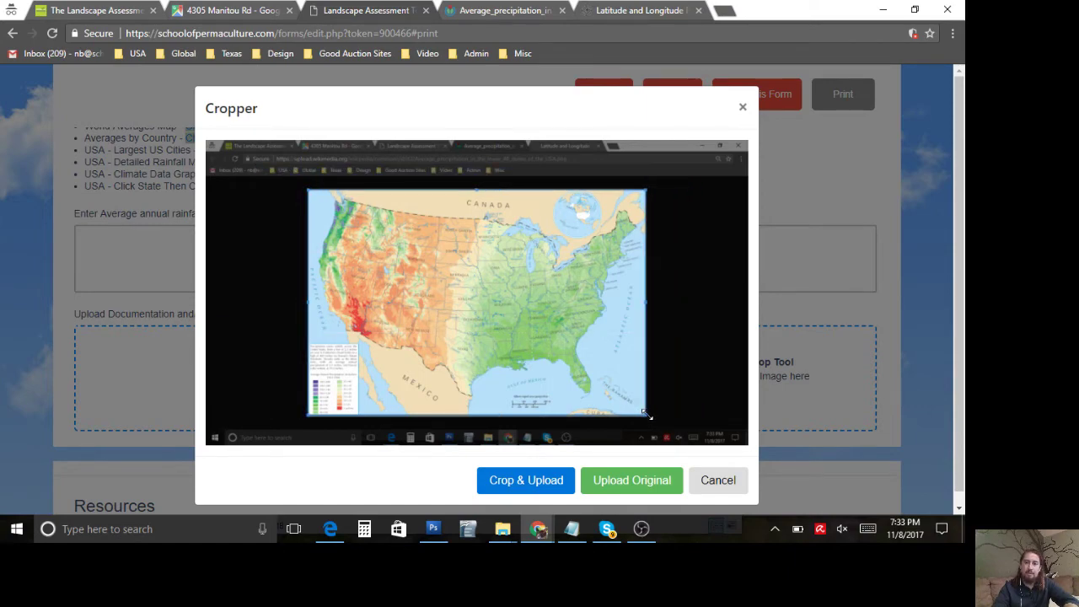
{"action": "left_click", "coordinate": [558, 482]}
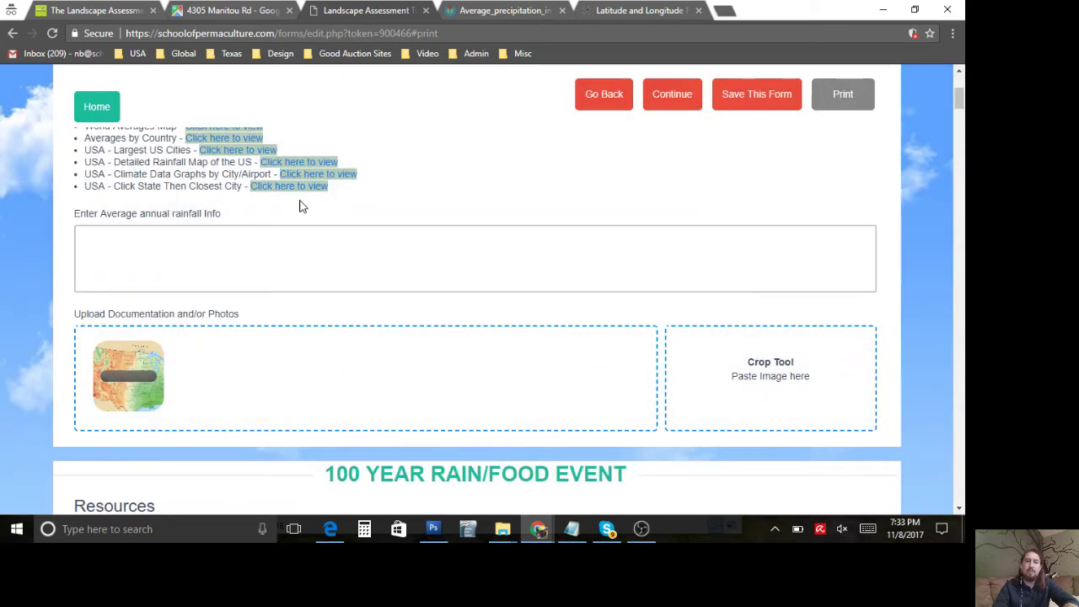
{"action": "scroll", "coordinate": [302, 205], "scroll_direction": "up", "scroll_amount": 1}
{"action": "scroll", "coordinate": [302, 205], "scroll_direction": "down", "scroll_amount": 1}
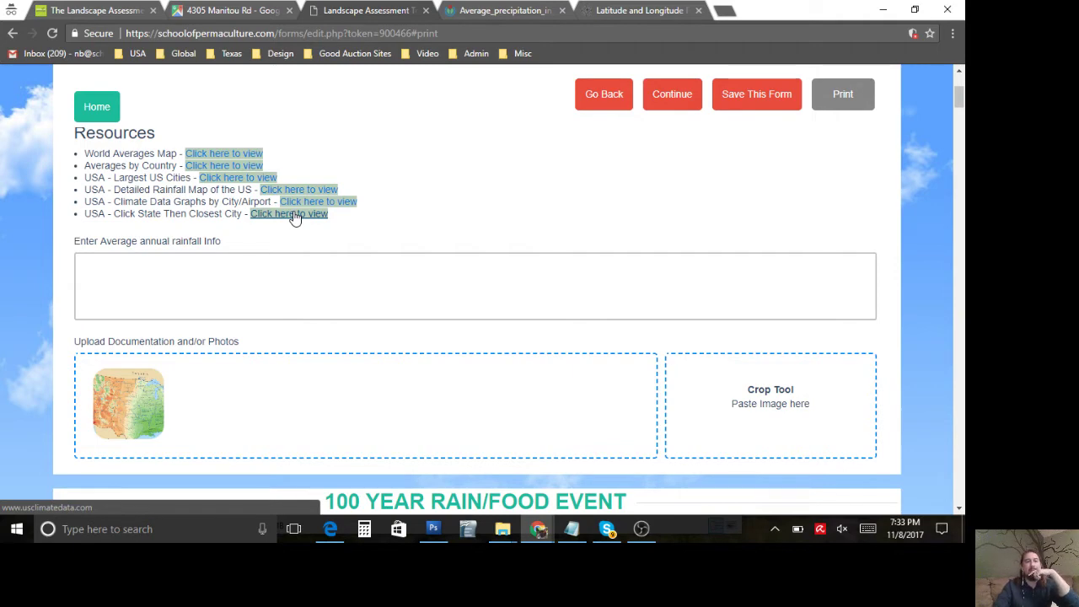
Step: Open Kentucky on U.S. Climate Data and scroll through Frankfort's monthly precipitation table
{"action": "left_click", "coordinate": [294, 214]}
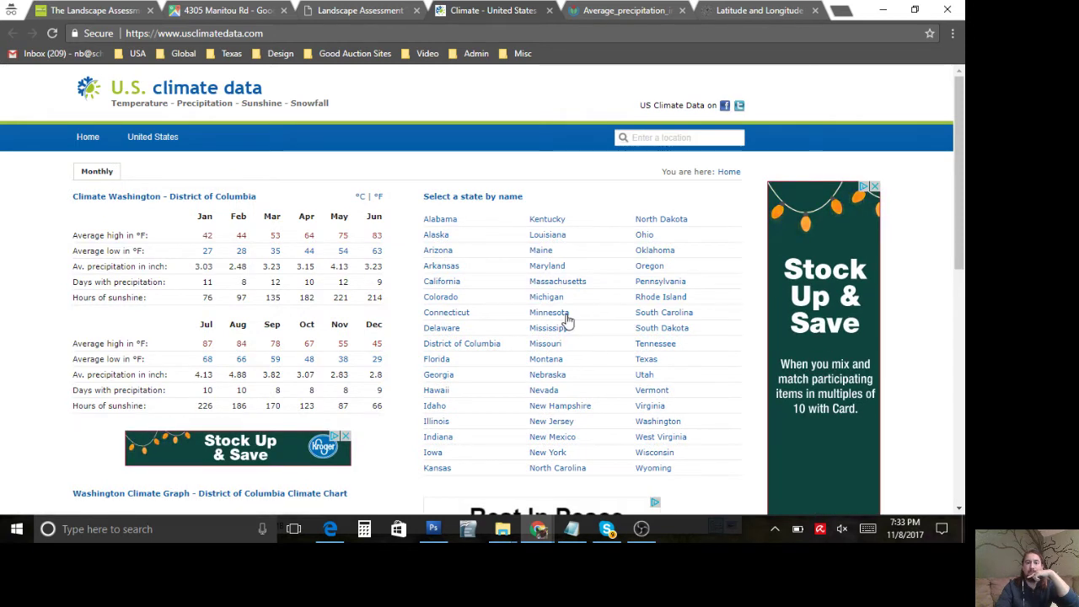
{"action": "left_click", "coordinate": [554, 267]}
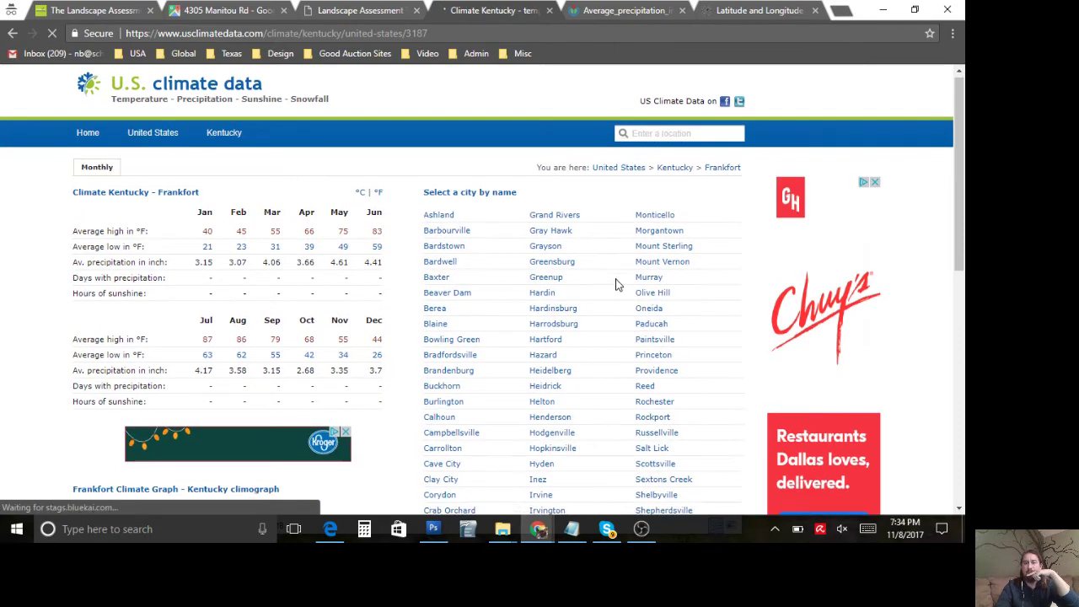
{"action": "scroll", "coordinate": [615, 285], "scroll_direction": "down", "scroll_amount": 3}
{"action": "scroll", "coordinate": [615, 285], "scroll_direction": "down", "scroll_amount": 1}
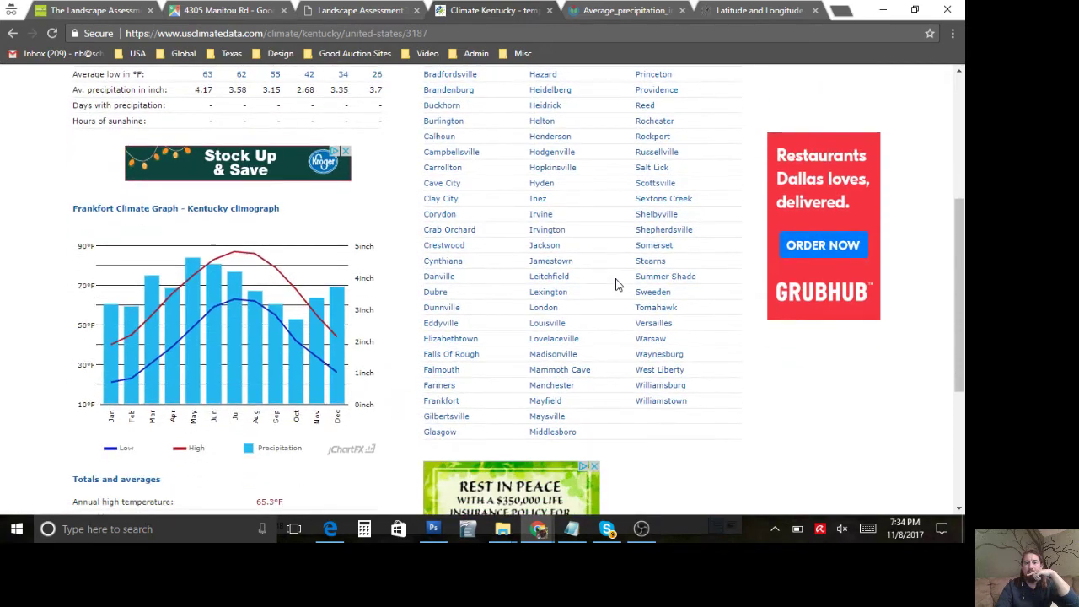
{"action": "scroll", "coordinate": [616, 284], "scroll_direction": "up", "scroll_amount": 3}
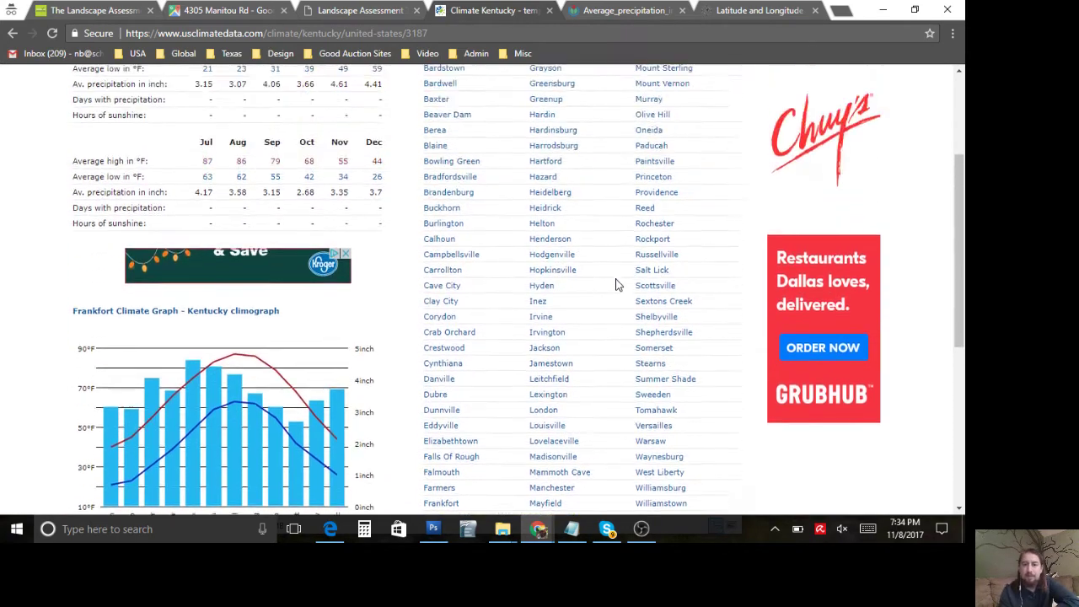
{"action": "scroll", "coordinate": [616, 285], "scroll_direction": "down", "scroll_amount": 1}
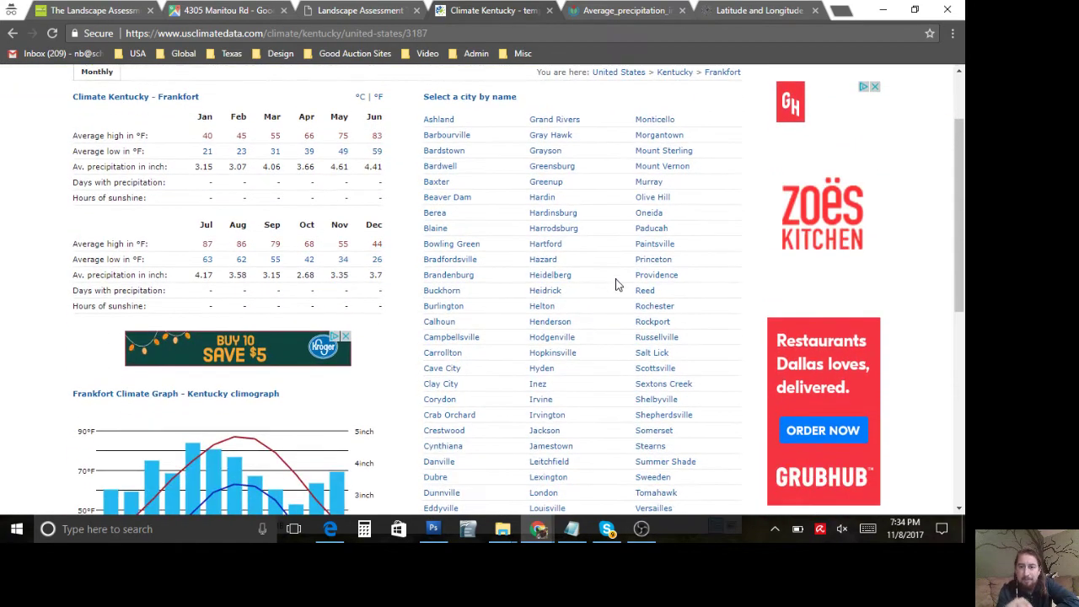
{"action": "scroll", "coordinate": [615, 285], "scroll_direction": "down", "scroll_amount": 1}
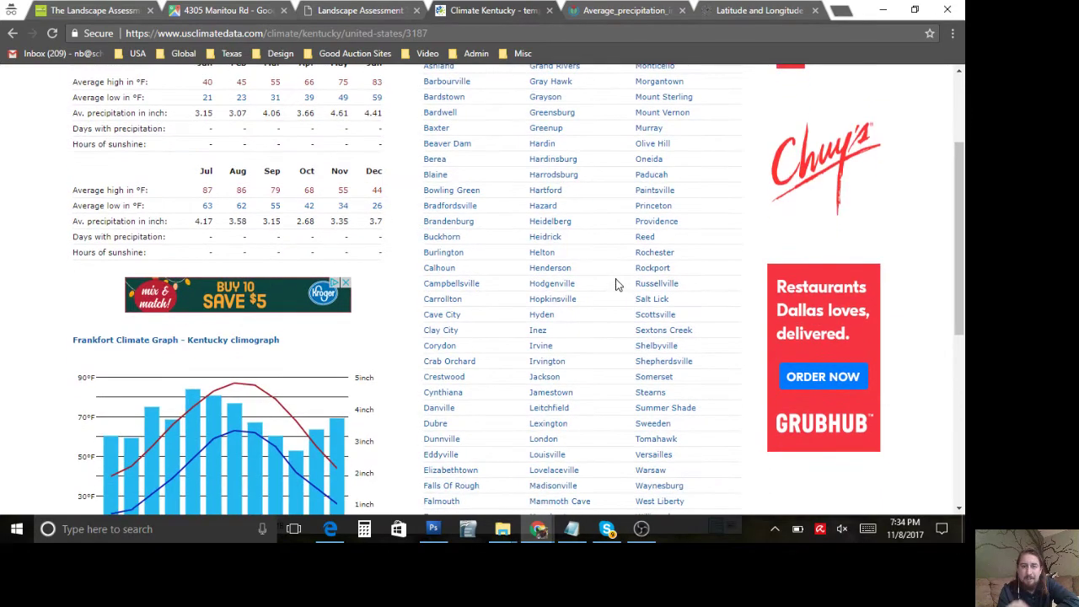
{"action": "scroll", "coordinate": [577, 361], "scroll_direction": "down", "scroll_amount": 1}
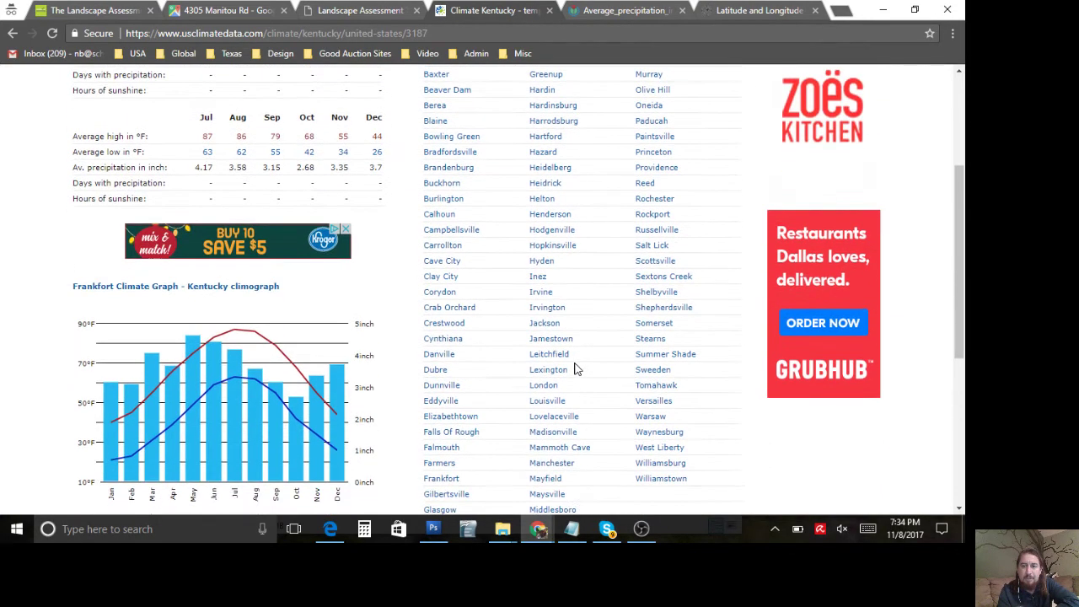
{"action": "scroll", "coordinate": [577, 365], "scroll_direction": "down", "scroll_amount": 1}
{"action": "scroll", "coordinate": [577, 367], "scroll_direction": "up", "scroll_amount": 3}
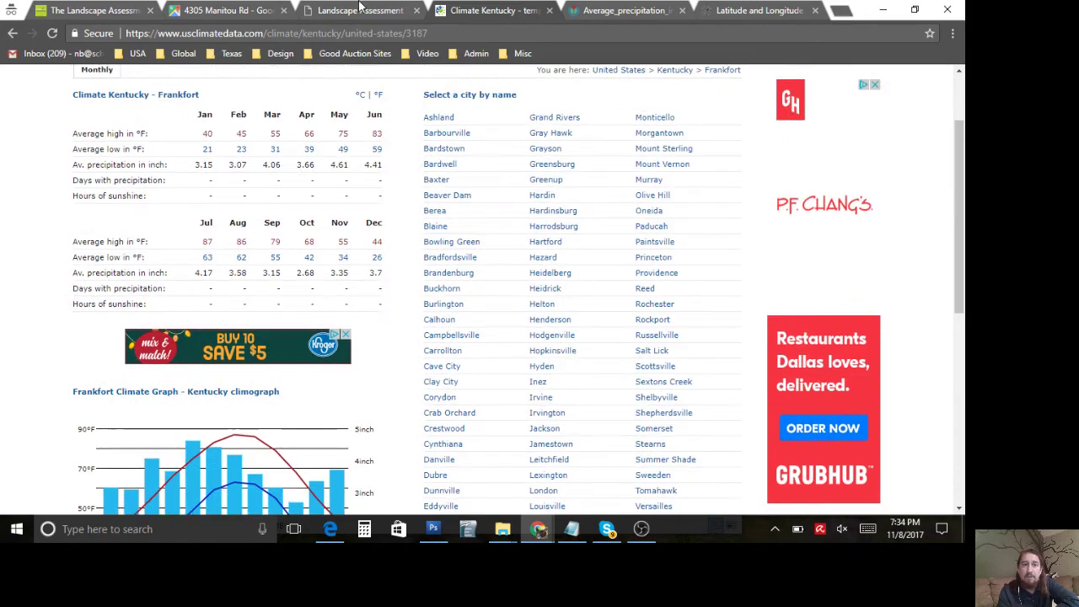
Step: Zoom the property's satellite map out to the wider region, then return to the Kentucky climate page
{"action": "left_click", "coordinate": [249, 10]}
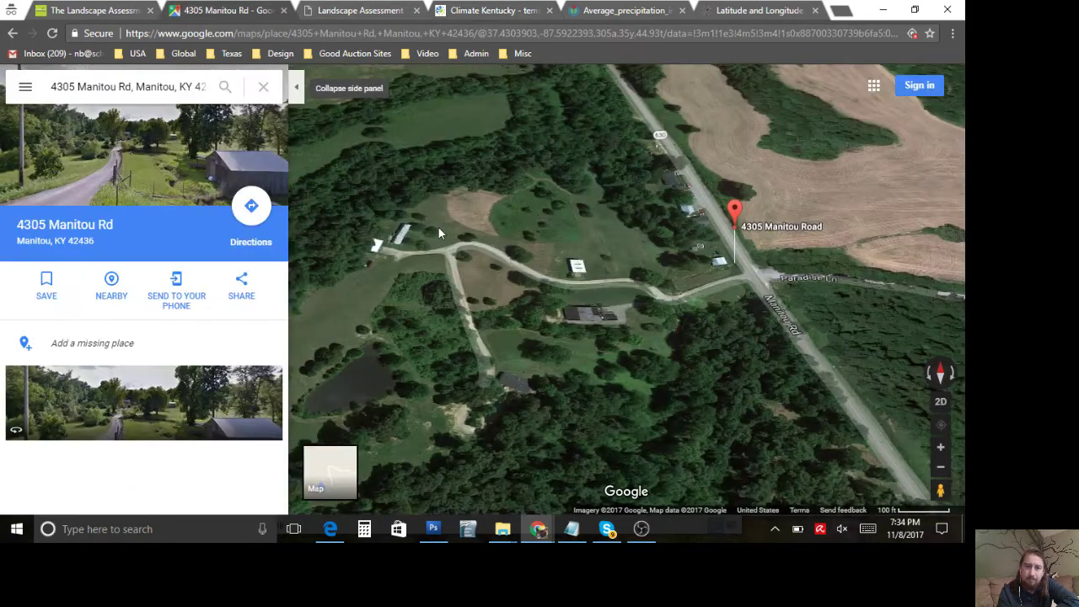
{"action": "left_click", "coordinate": [941, 466]}
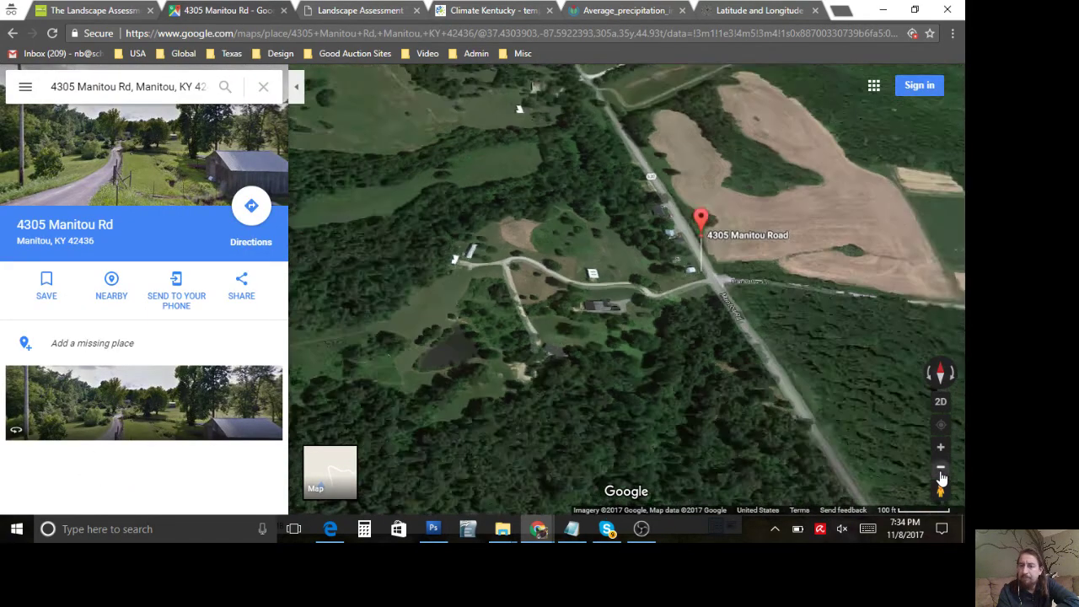
{"action": "left_click", "coordinate": [941, 472]}
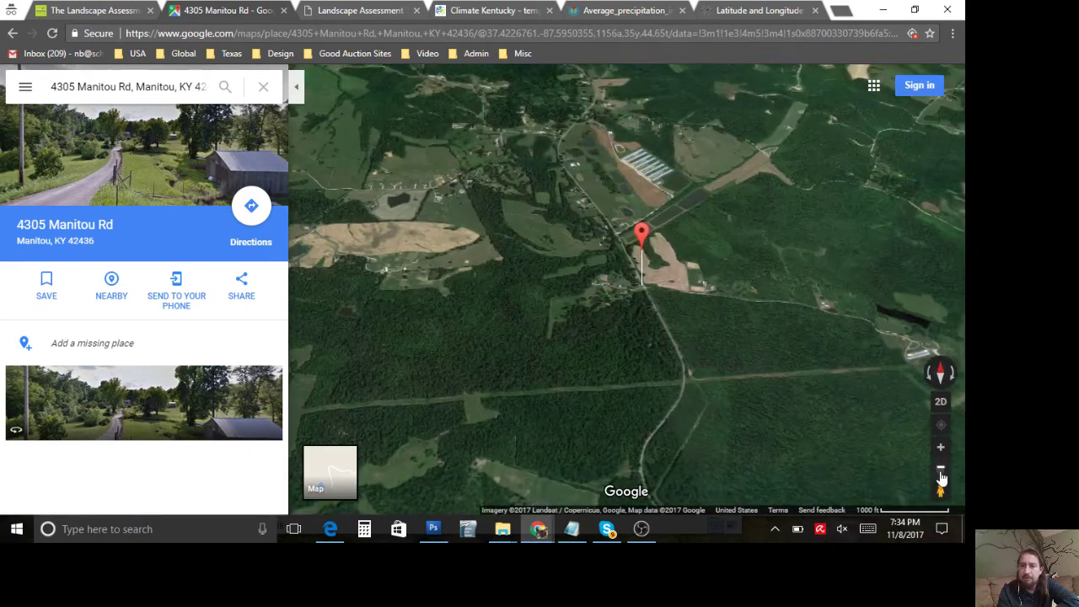
{"action": "left_click", "coordinate": [940, 472]}
{"action": "left_click", "coordinate": [941, 472]}
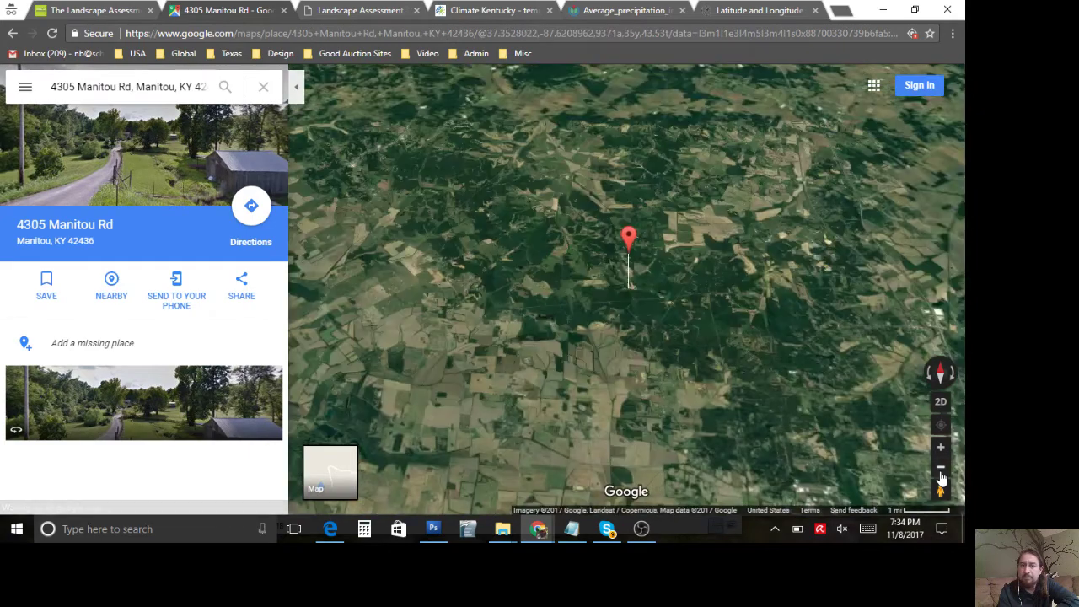
{"action": "left_click", "coordinate": [941, 472]}
{"action": "left_click", "coordinate": [940, 472]}
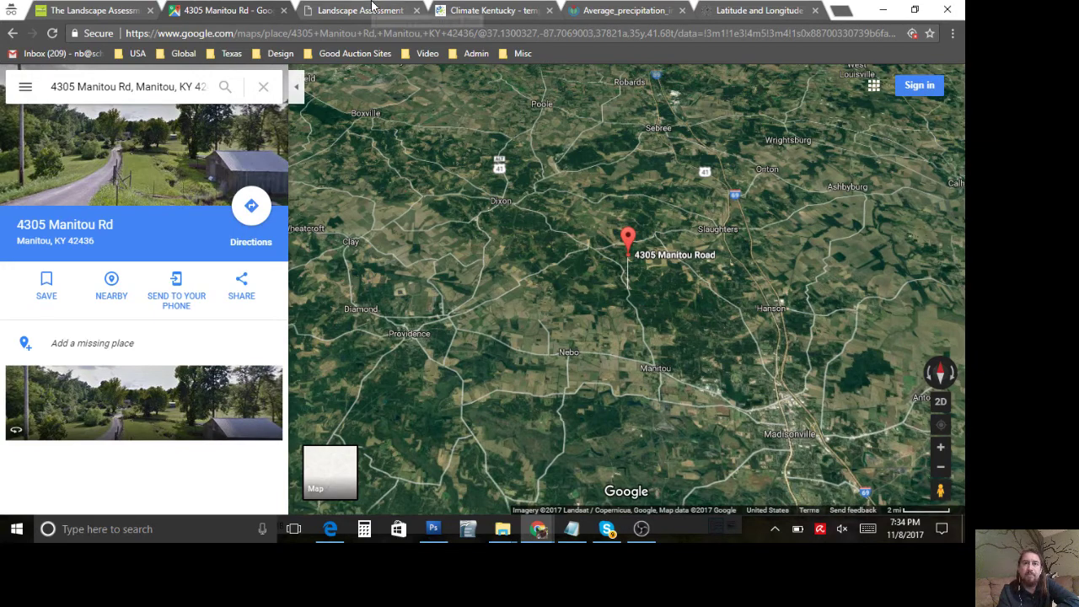
{"action": "left_click", "coordinate": [473, 7]}
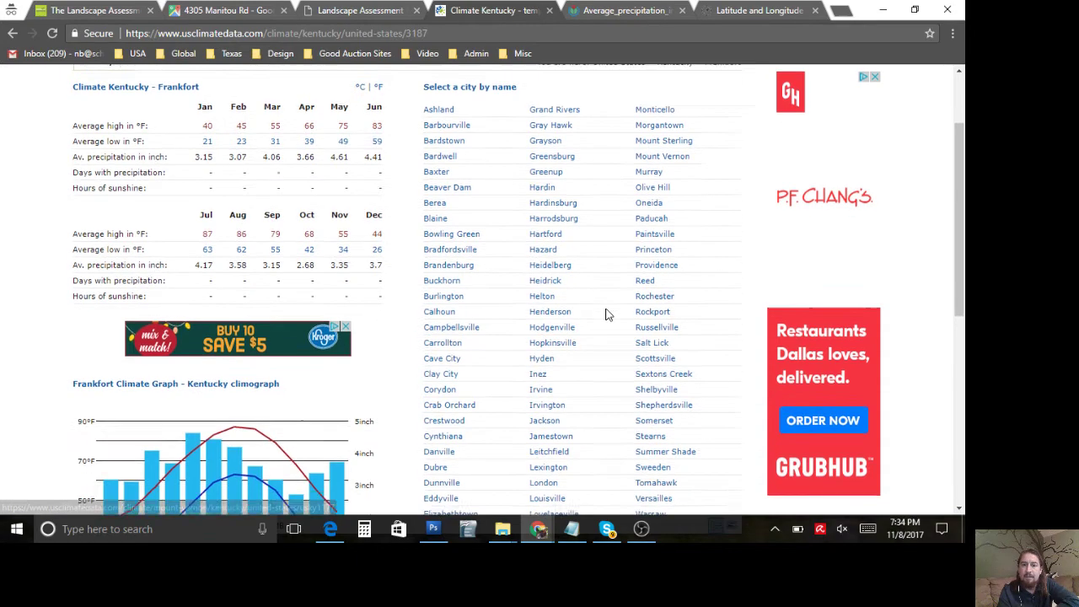
Step: Open the Providence climate page and select its 44.83 inch annual precipitation value
{"action": "scroll", "coordinate": [607, 312], "scroll_direction": "down", "scroll_amount": 2}
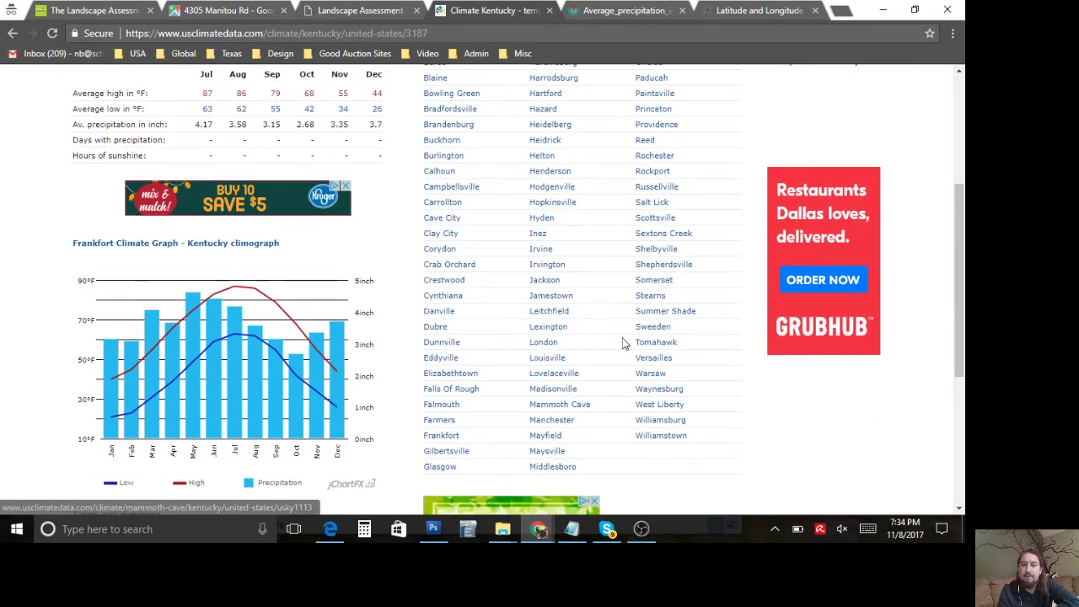
{"action": "scroll", "coordinate": [623, 341], "scroll_direction": "up", "scroll_amount": 2}
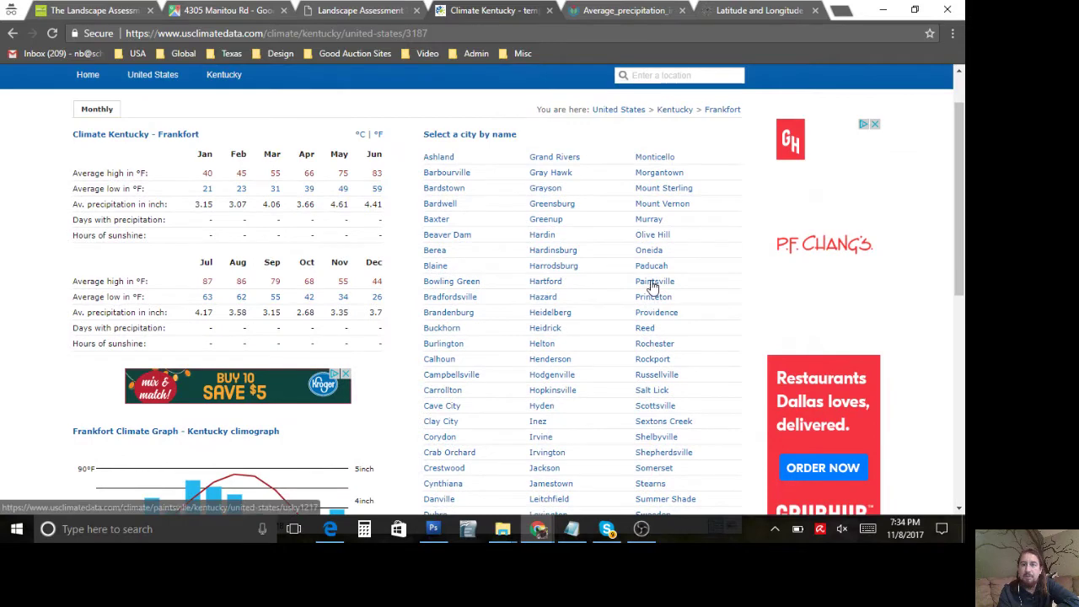
{"action": "left_click", "coordinate": [648, 313]}
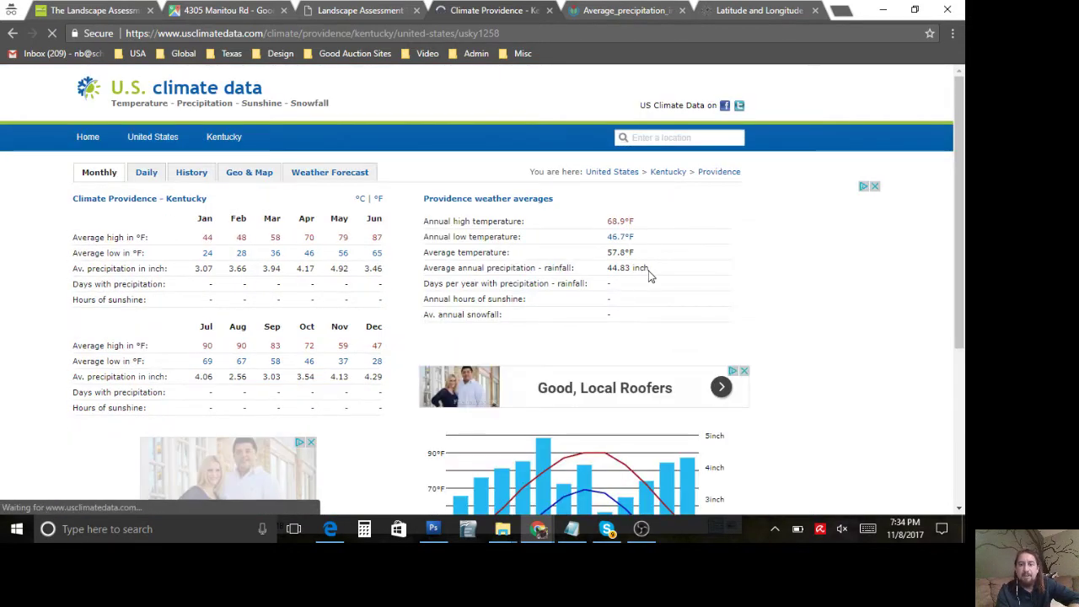
{"action": "left_click_drag", "start_coordinate": [653, 270], "coordinate": [608, 268]}
{"action": "key", "text": "ctrl+c"}
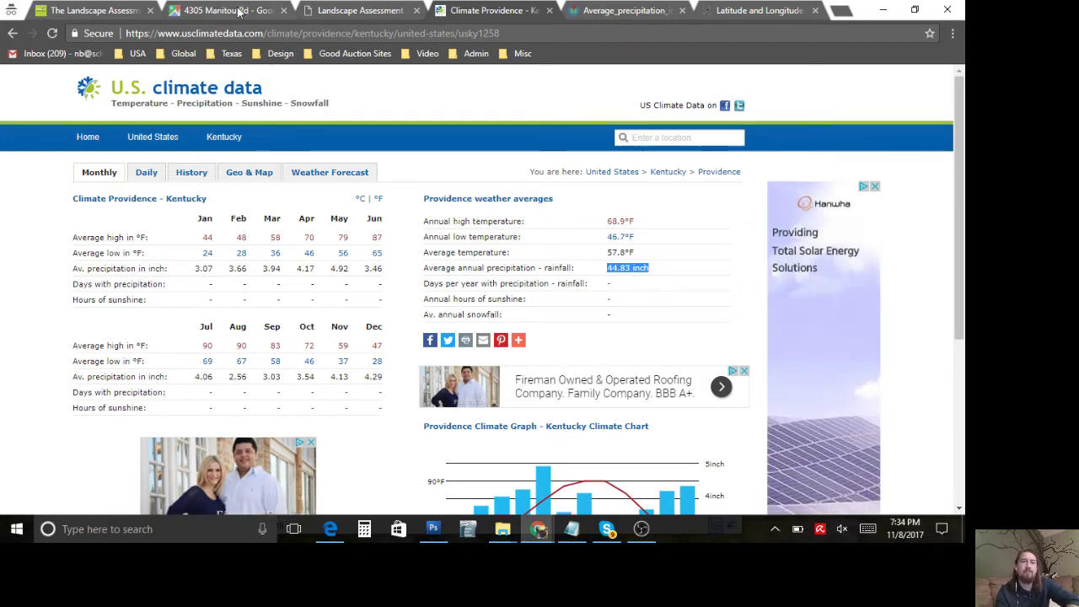
Step: Paste 44.83 inch into the form's annual rainfall field
{"action": "left_click", "coordinate": [327, 11]}
{"action": "left_click", "coordinate": [284, 294]}
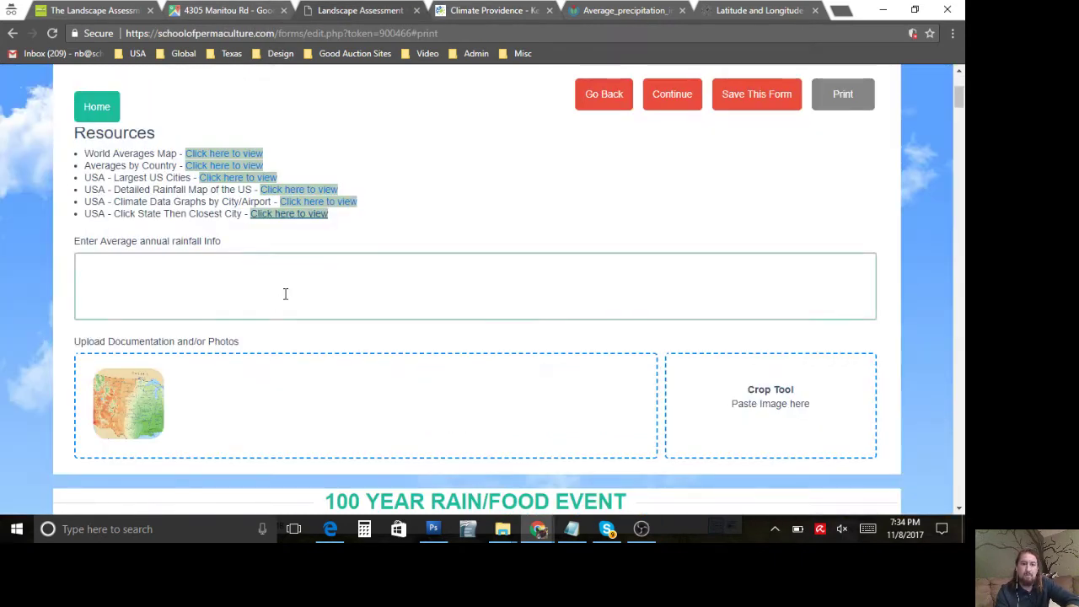
{"action": "key", "text": "ctrl+v"}
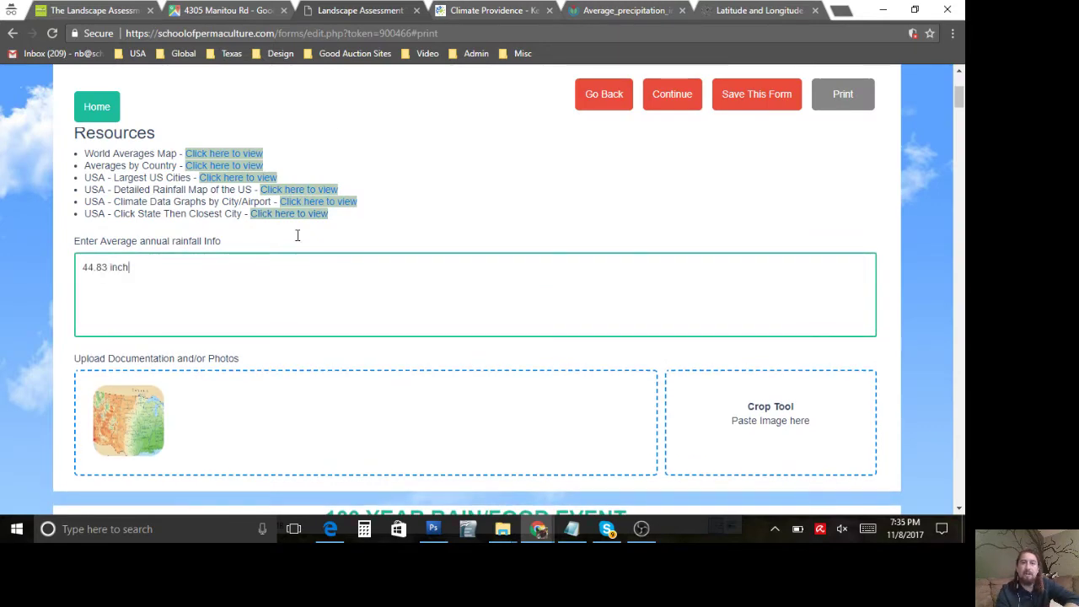
Step: Capture the Providence climate page and paste the screenshot into the Crop Tool
{"action": "left_click", "coordinate": [458, 12]}
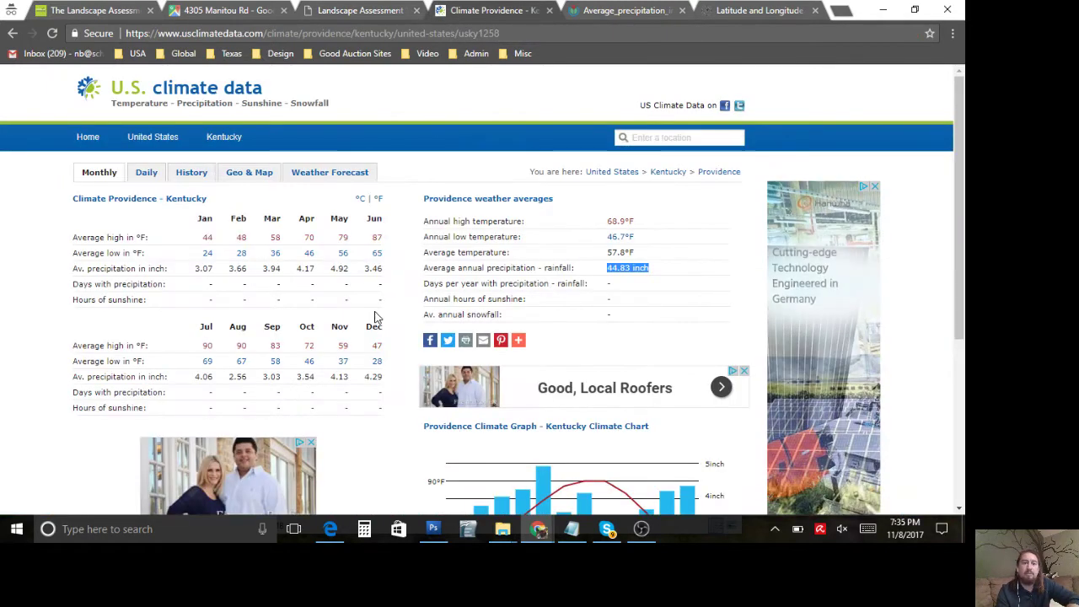
{"action": "left_click", "coordinate": [6, 337]}
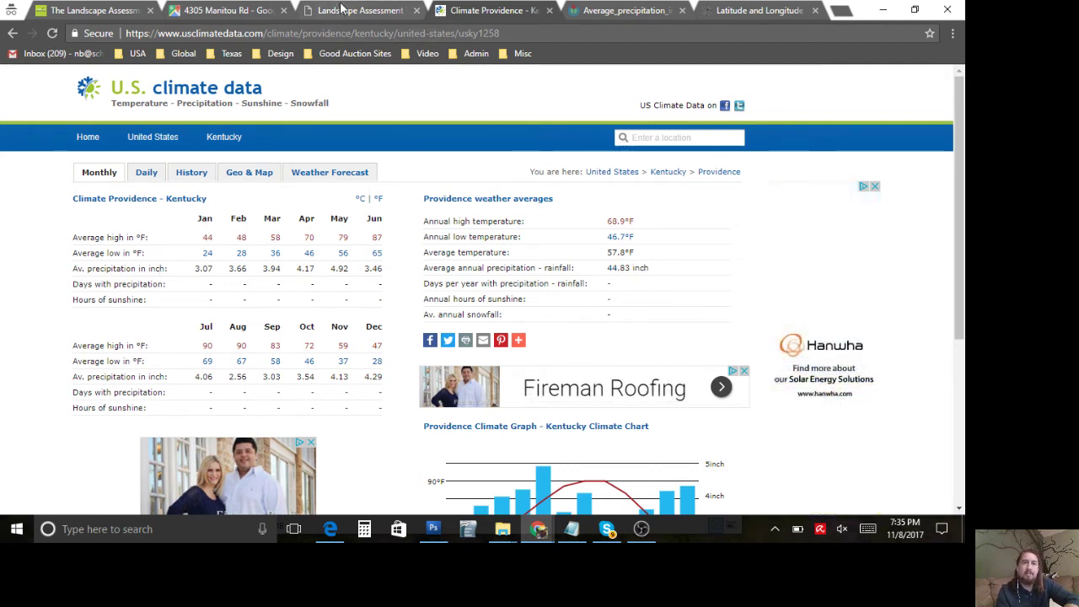
{"action": "left_click", "coordinate": [341, 8]}
{"action": "key", "text": "ctrl+v"}
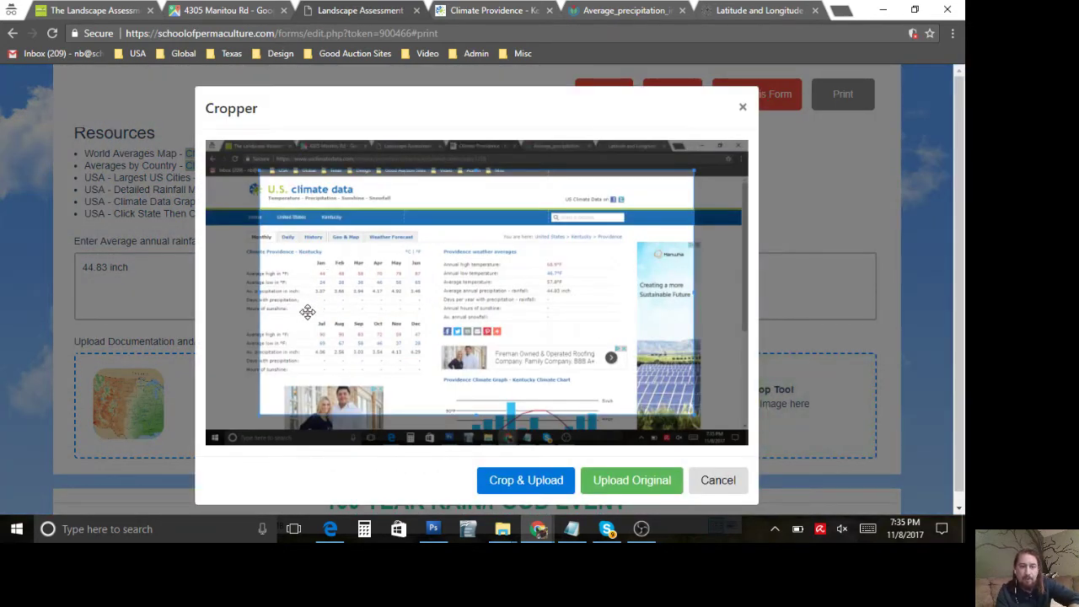
Step: Crop the pasted screenshot down to Providence's monthly climate table and upload it
{"action": "left_click_drag", "start_coordinate": [307, 312], "coordinate": [240, 333]}
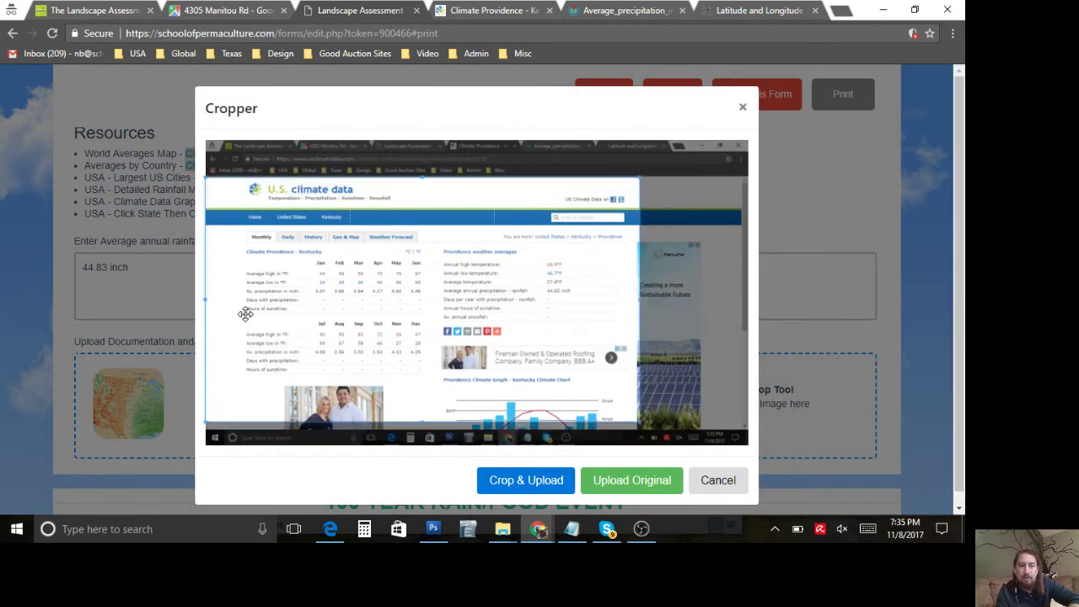
{"action": "scroll", "coordinate": [254, 303], "scroll_direction": "up", "scroll_amount": 2}
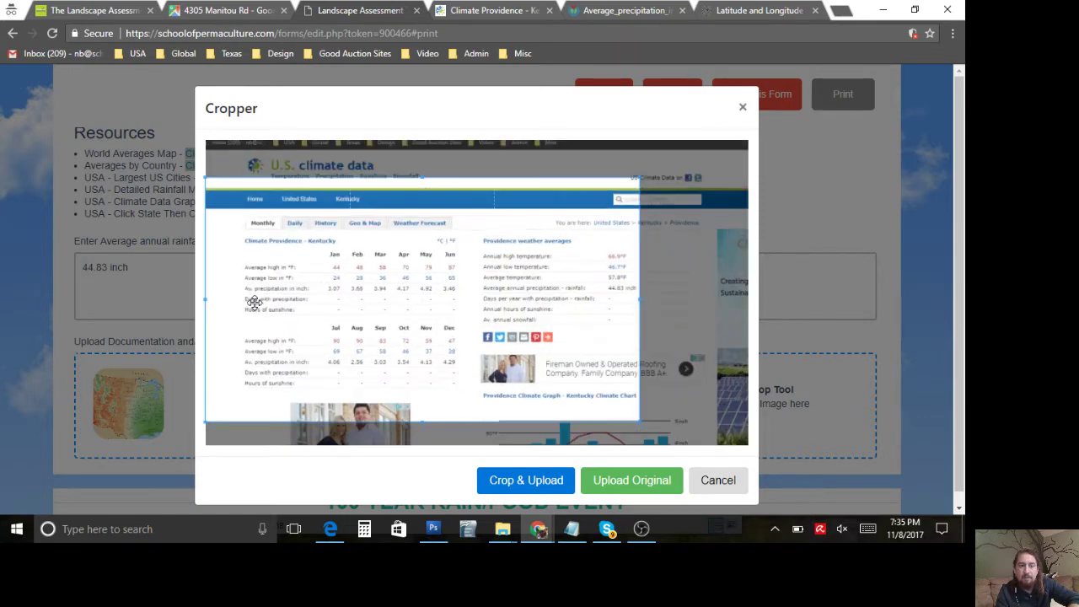
{"action": "scroll", "coordinate": [253, 303], "scroll_direction": "up", "scroll_amount": 1}
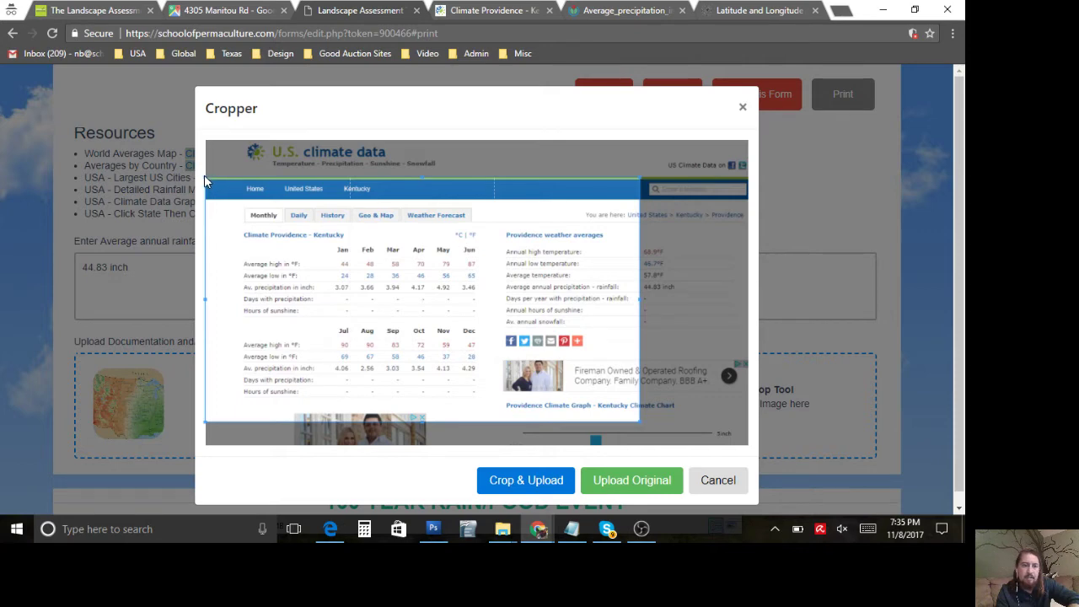
{"action": "left_click_drag", "start_coordinate": [205, 178], "coordinate": [235, 226]}
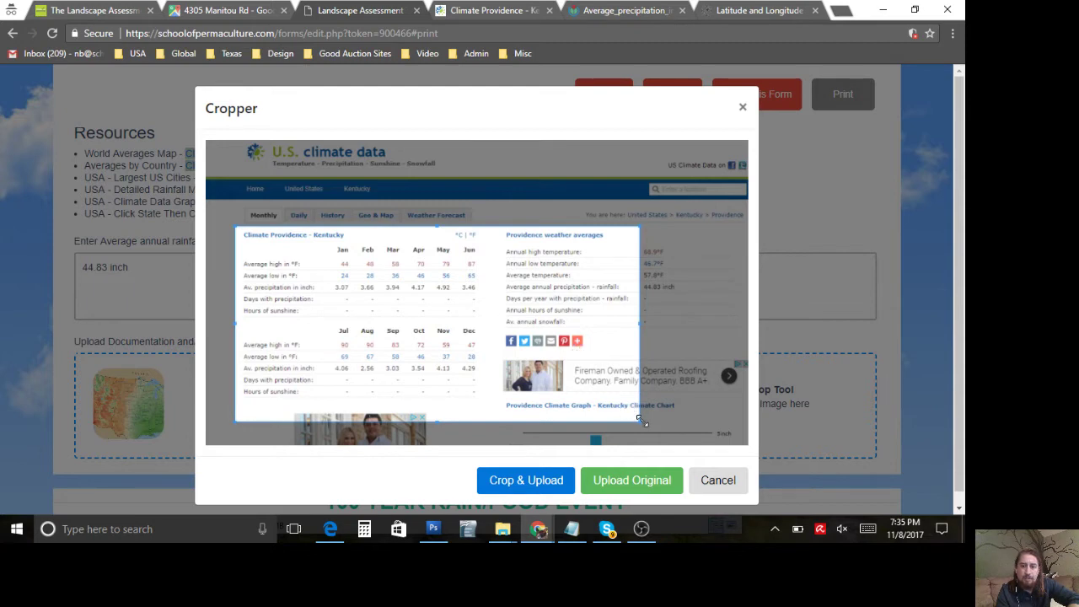
{"action": "left_click_drag", "start_coordinate": [637, 418], "coordinate": [494, 407]}
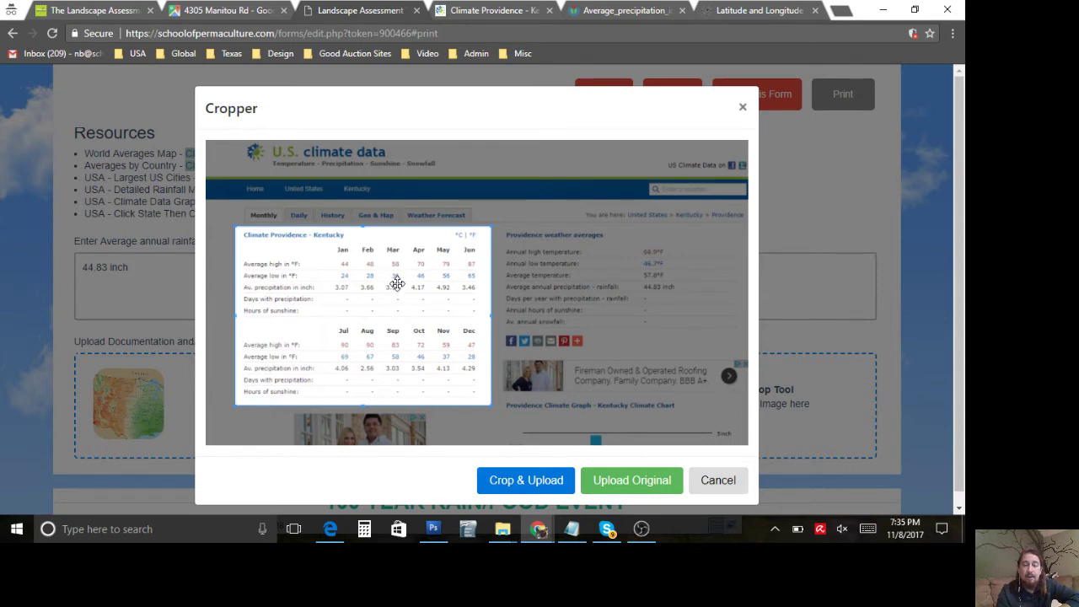
{"action": "left_click", "coordinate": [516, 480]}
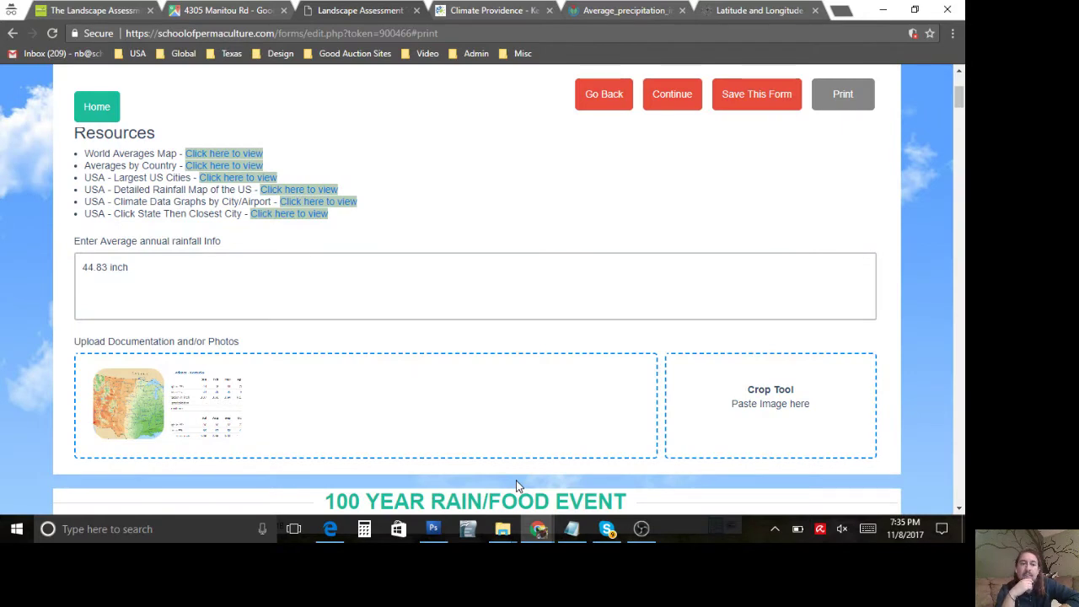
{"action": "left_click", "coordinate": [359, 247]}
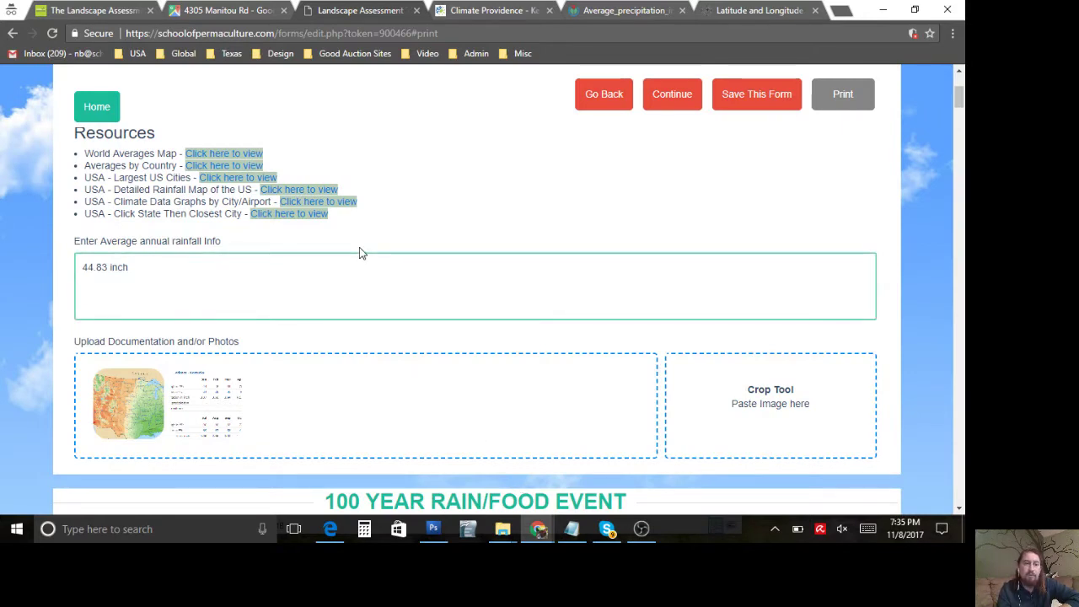
{"action": "left_click", "coordinate": [387, 348]}
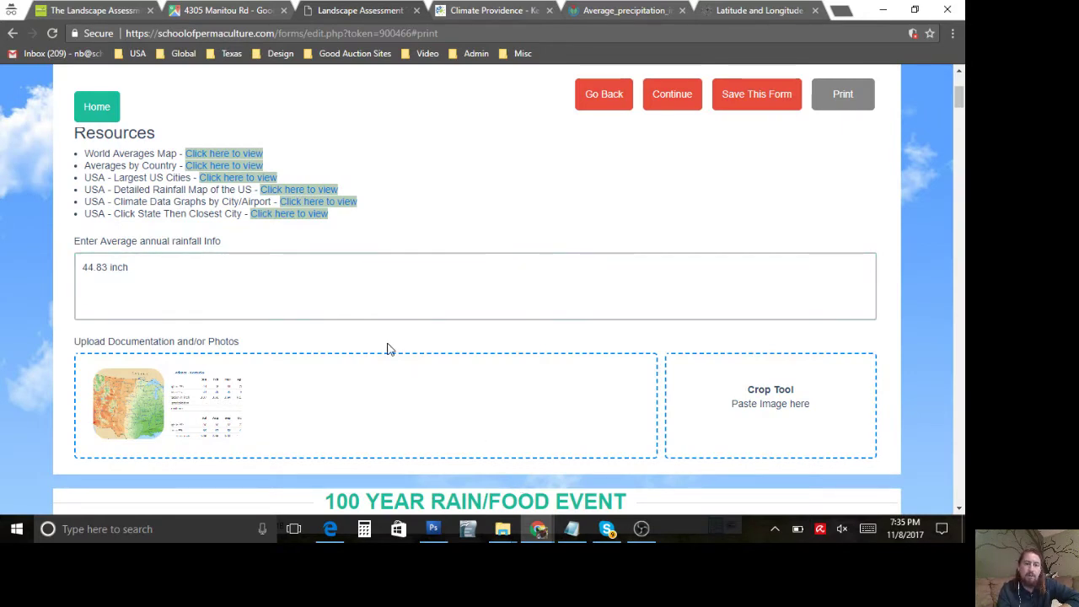
{"action": "left_click", "coordinate": [313, 312]}
{"action": "scroll", "coordinate": [312, 308], "scroll_direction": "down", "scroll_amount": 3}
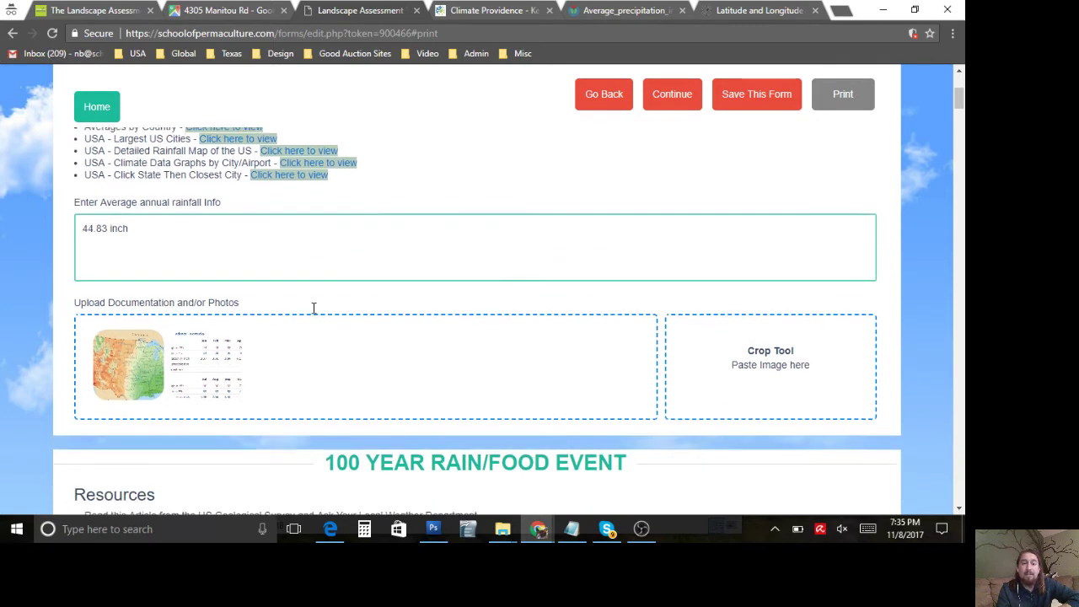
{"action": "triple_click", "coordinate": [432, 224]}
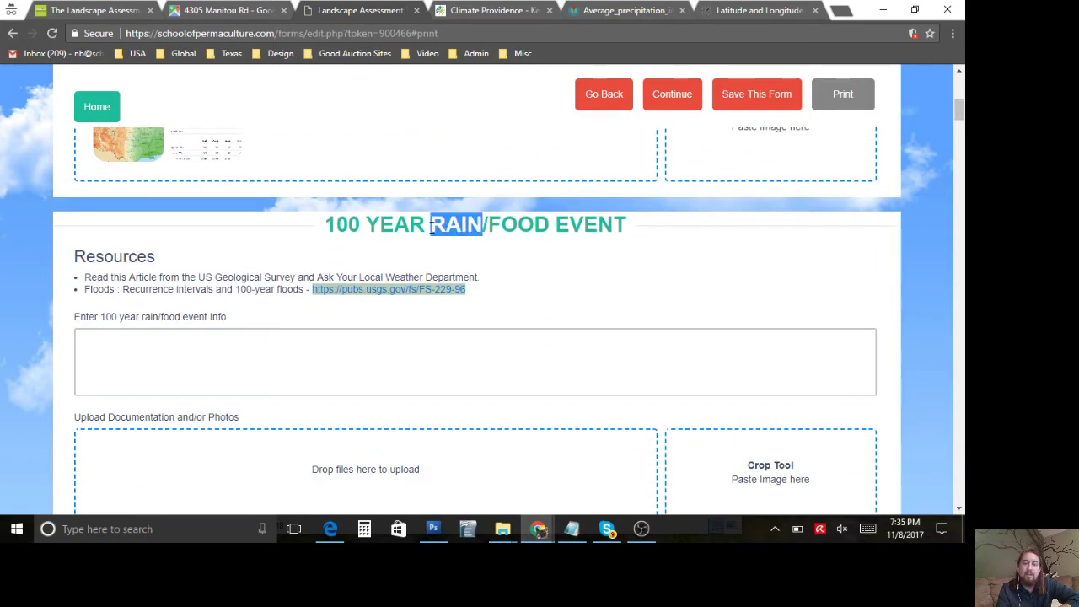
{"action": "left_click", "coordinate": [432, 226]}
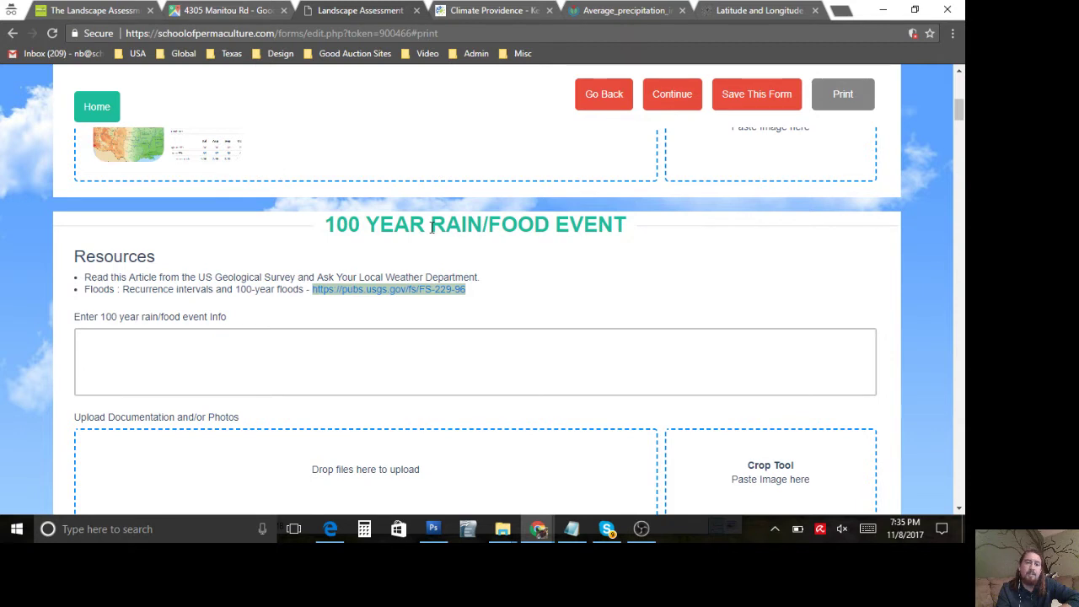
{"action": "triple_click", "coordinate": [432, 227]}
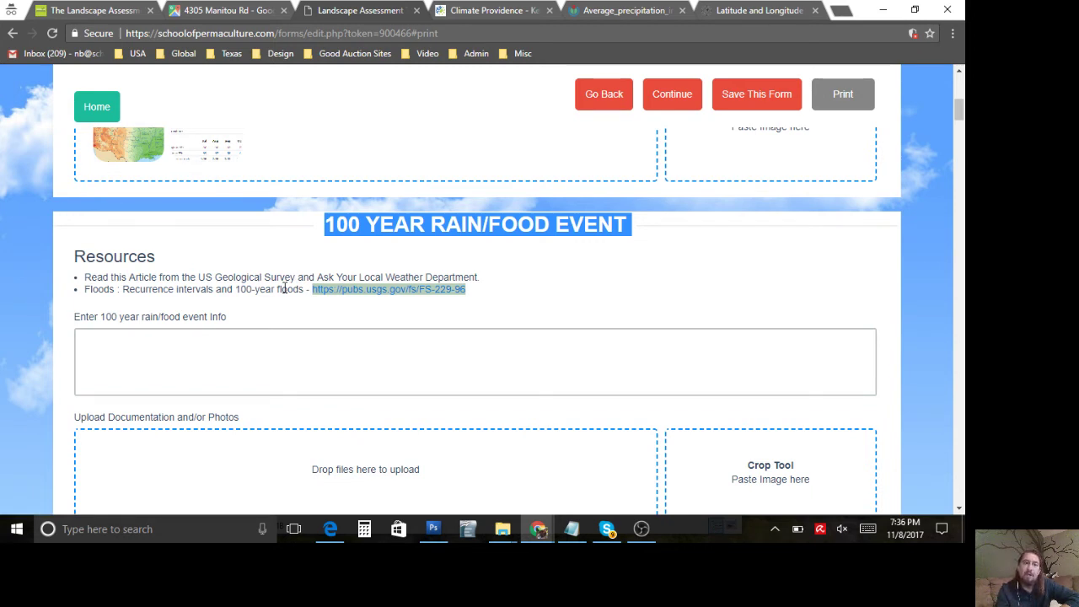
{"action": "triple_click", "coordinate": [284, 288]}
{"action": "left_click", "coordinate": [285, 288]}
{"action": "scroll", "coordinate": [284, 290], "scroll_direction": "down", "scroll_amount": 4}
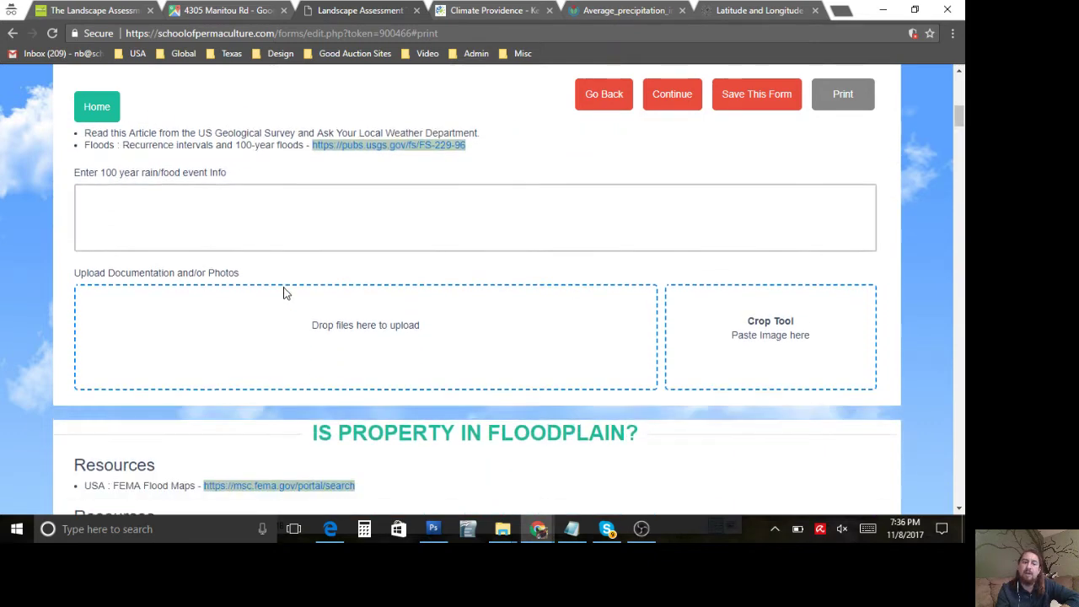
{"action": "scroll", "coordinate": [285, 292], "scroll_direction": "down", "scroll_amount": 1}
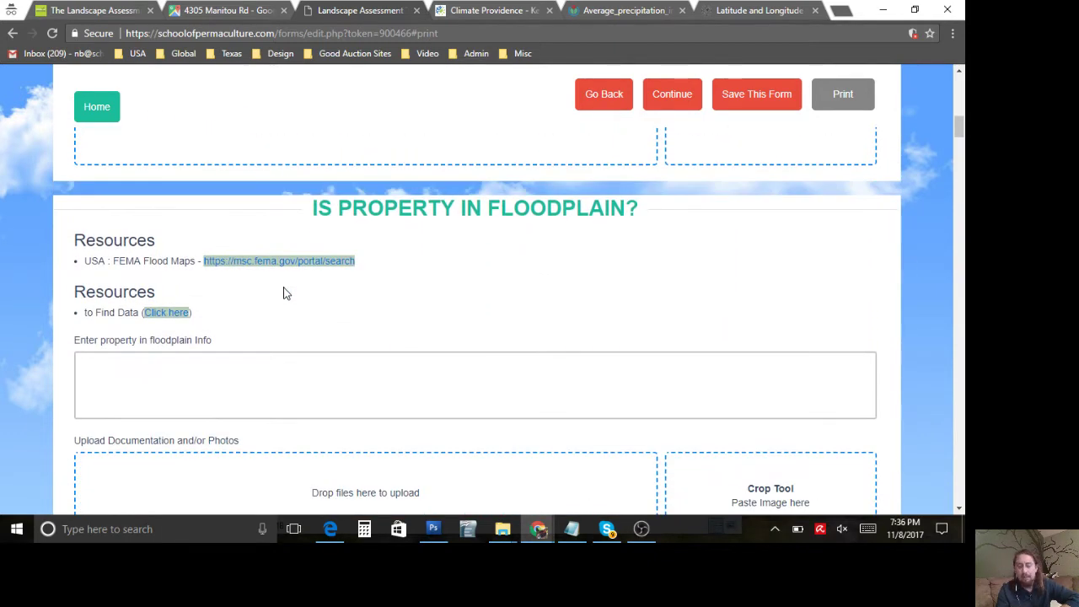
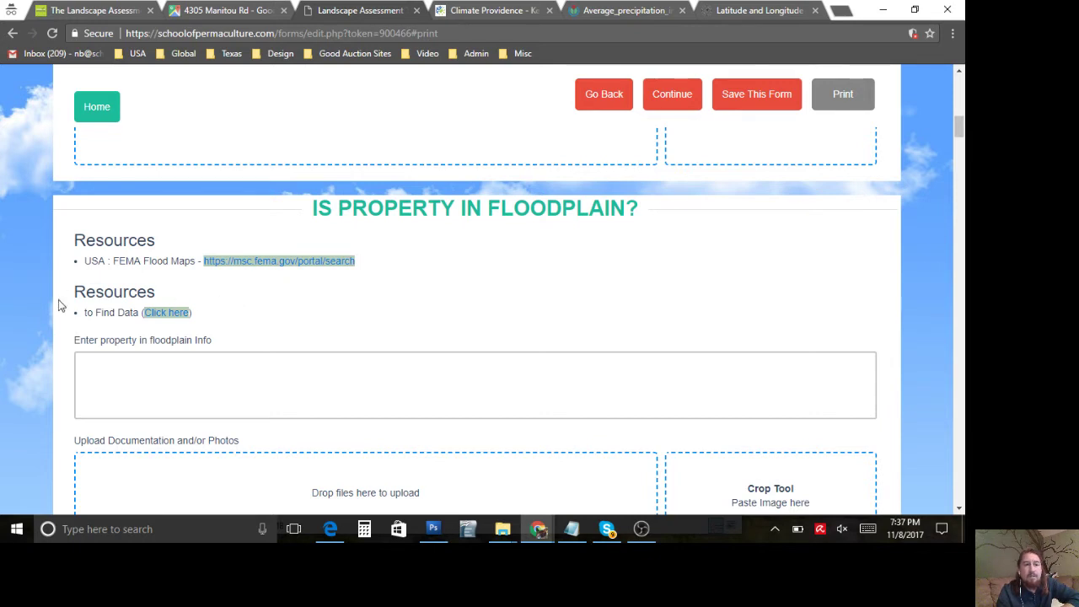
Step: Open the FEMA flood map search from the form's floodplain section
{"action": "scroll", "coordinate": [57, 305], "scroll_direction": "down", "scroll_amount": 1}
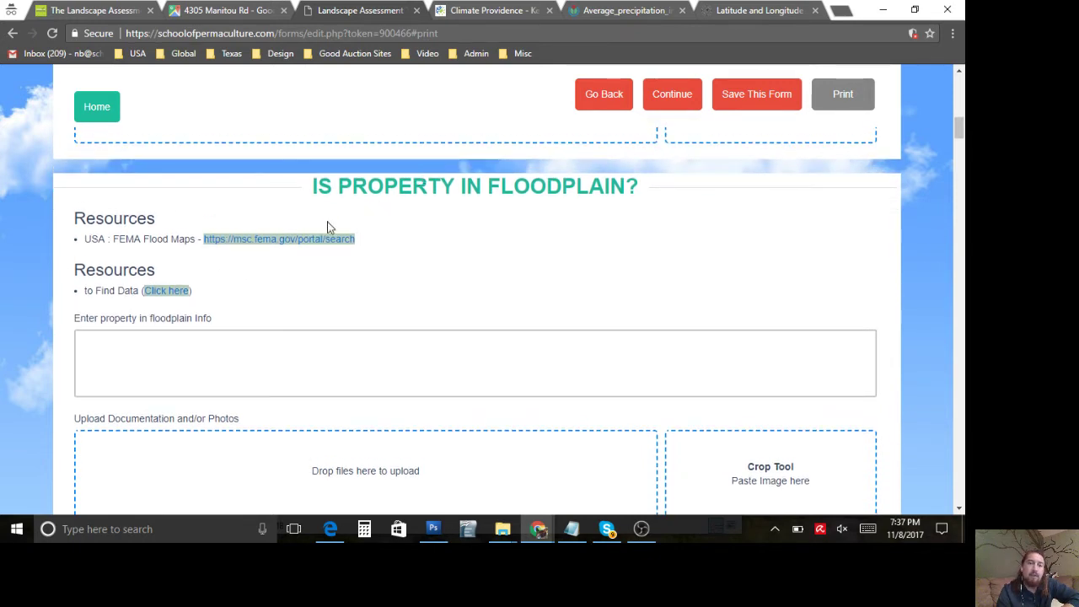
{"action": "left_click", "coordinate": [303, 244]}
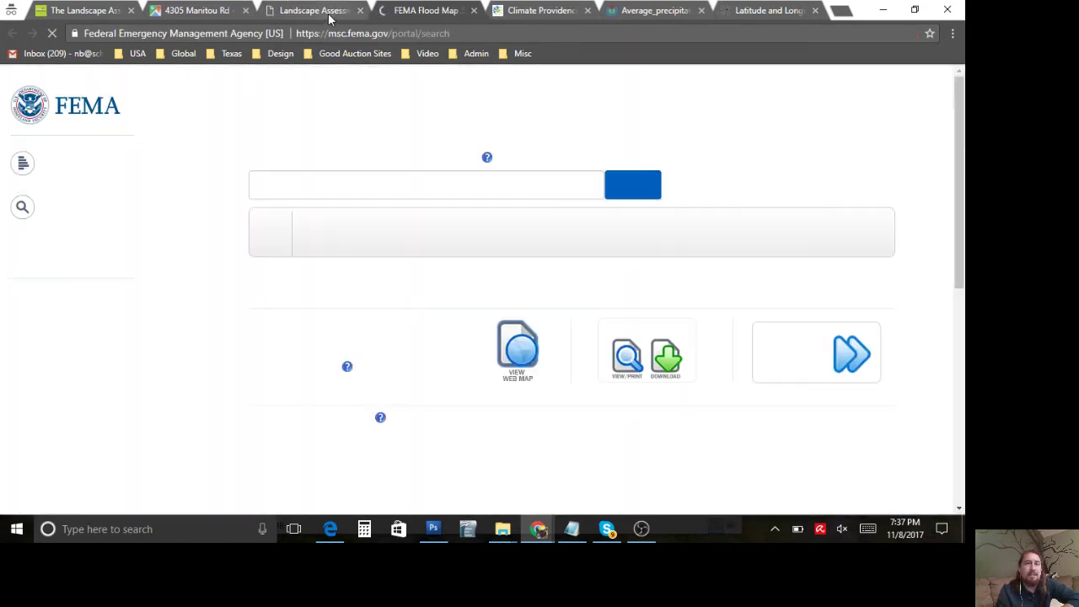
{"action": "left_click", "coordinate": [329, 15]}
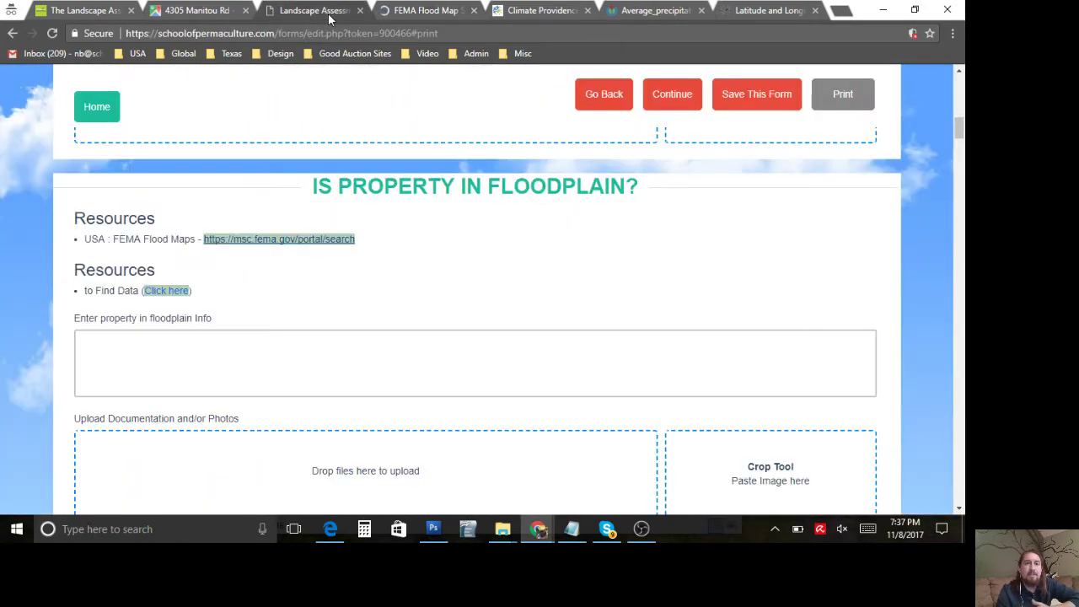
{"action": "triple_click", "coordinate": [327, 187]}
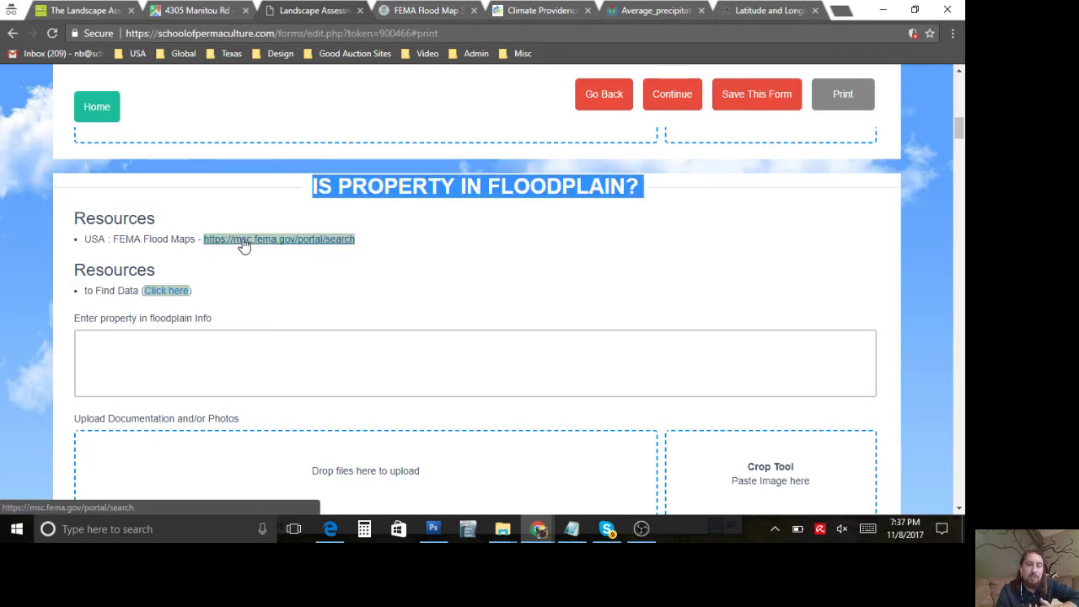
{"action": "scroll", "coordinate": [295, 274], "scroll_direction": "down", "scroll_amount": 1}
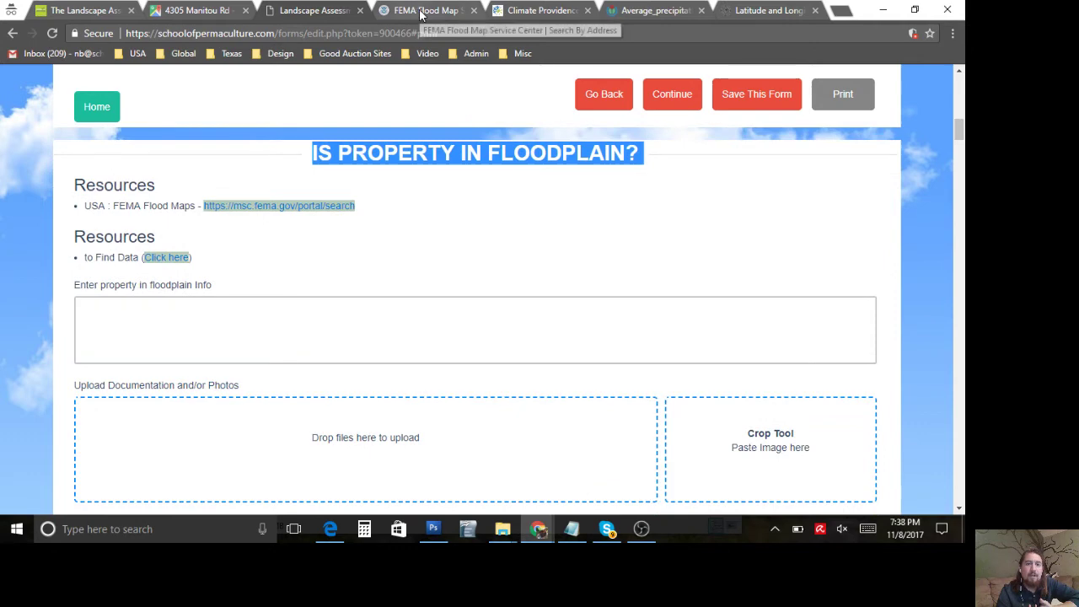
Step: Copy the property address from the Google Maps tab for the FEMA search
{"action": "left_click", "coordinate": [421, 12]}
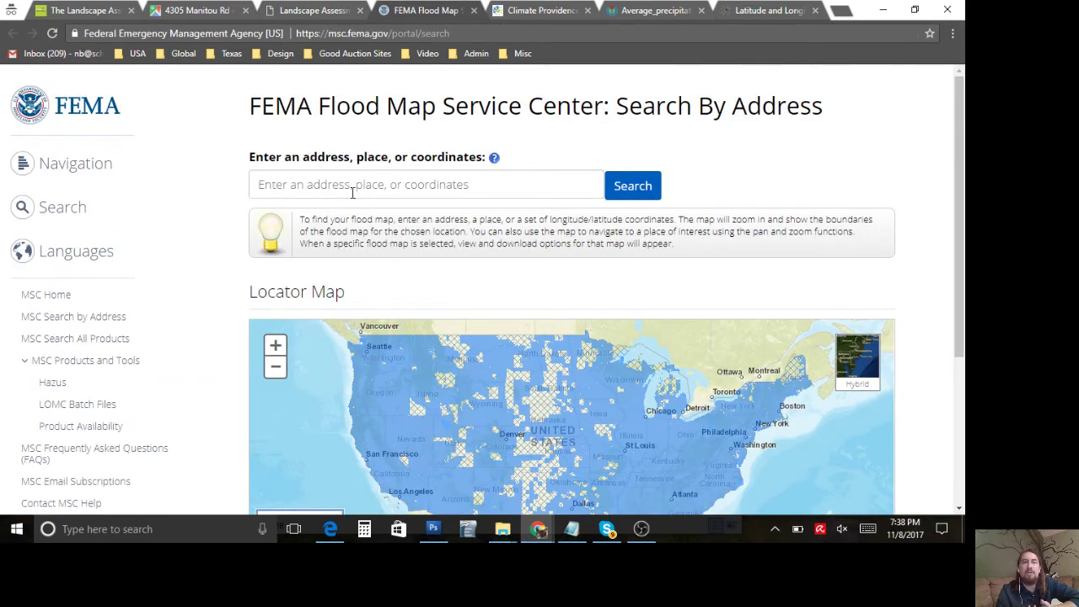
{"action": "left_click", "coordinate": [191, 11]}
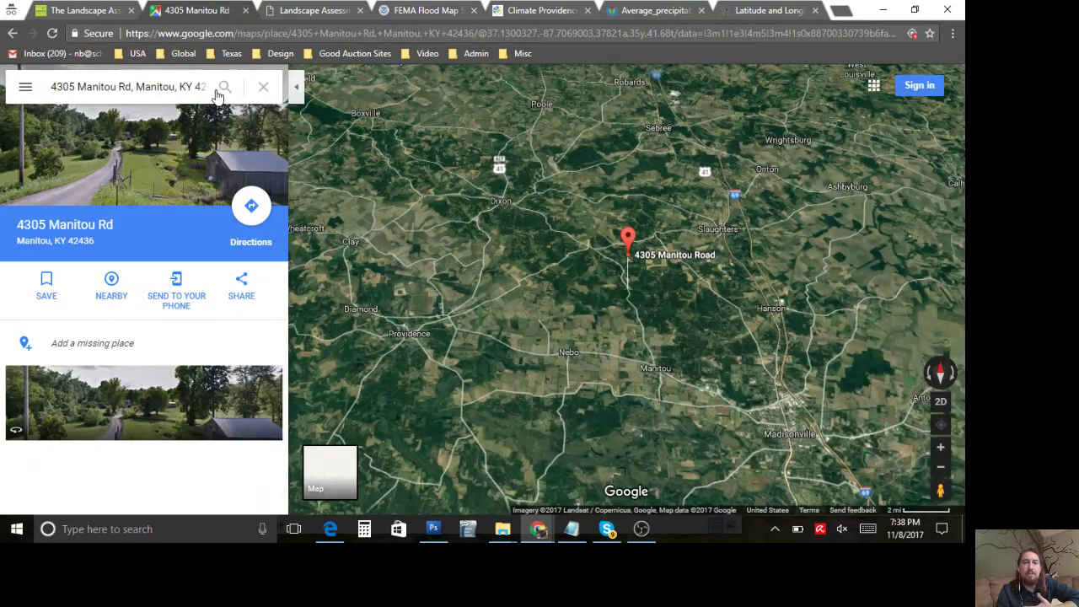
{"action": "left_click", "coordinate": [175, 86]}
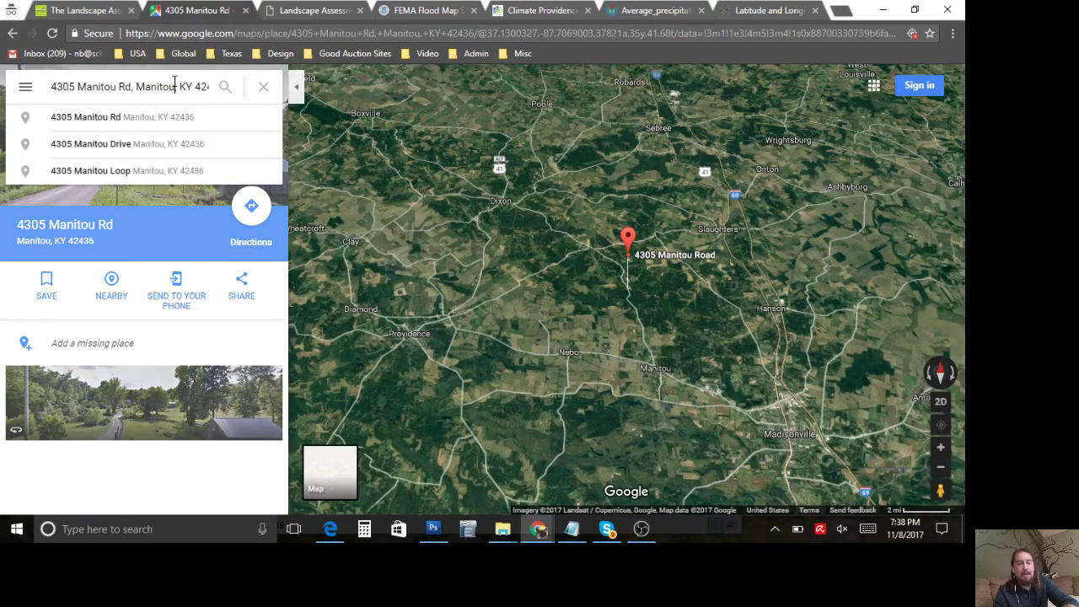
{"action": "key", "text": "ctrl+a"}
{"action": "key", "text": "ctrl+c"}
{"action": "left_click", "coordinate": [301, 11]}
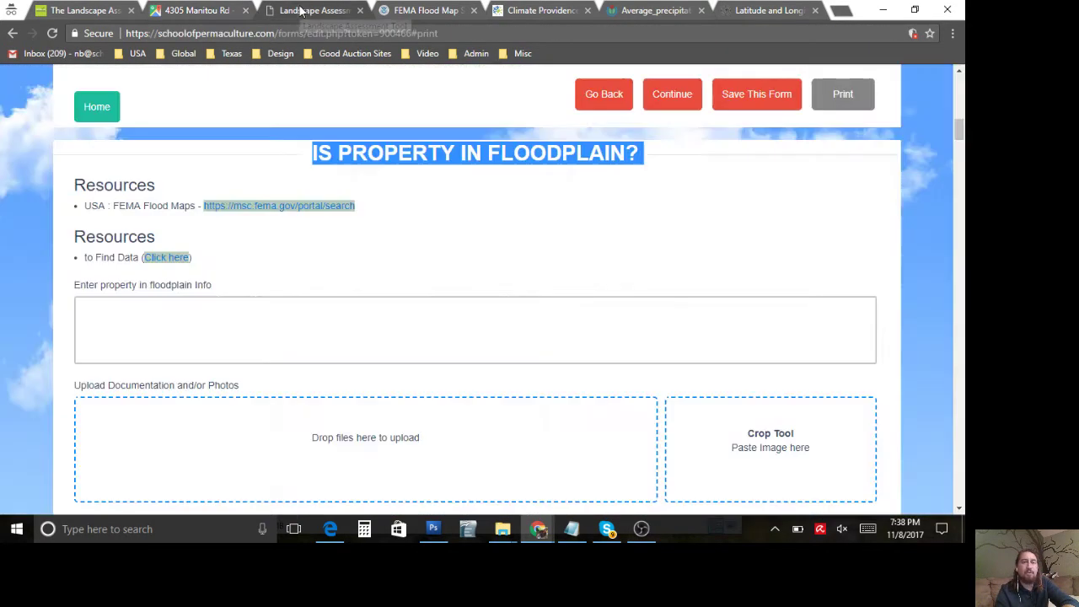
{"action": "left_click", "coordinate": [313, 311]}
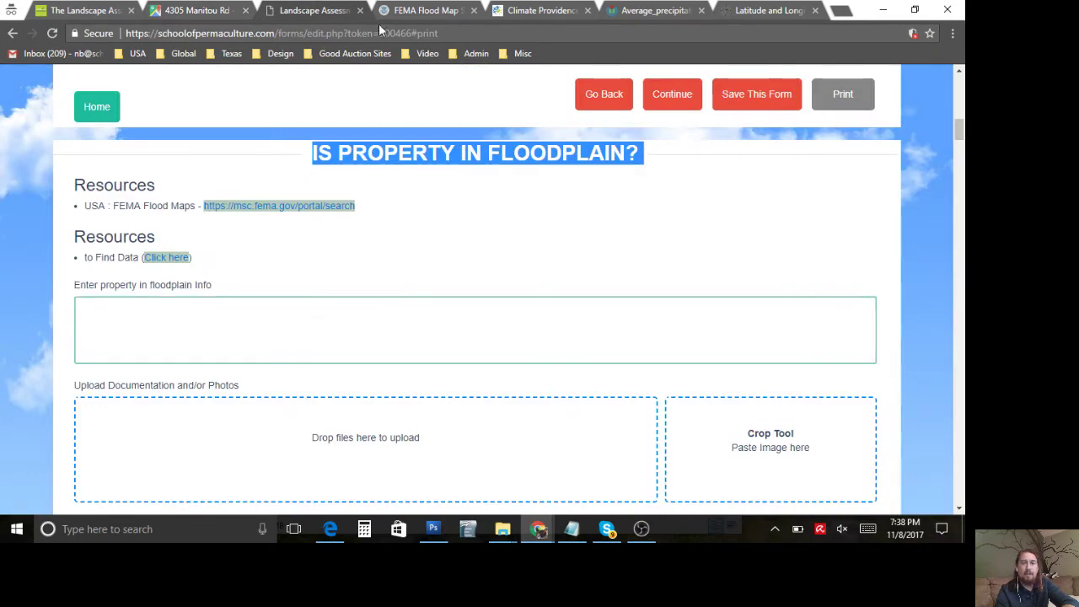
{"action": "left_click", "coordinate": [422, 12]}
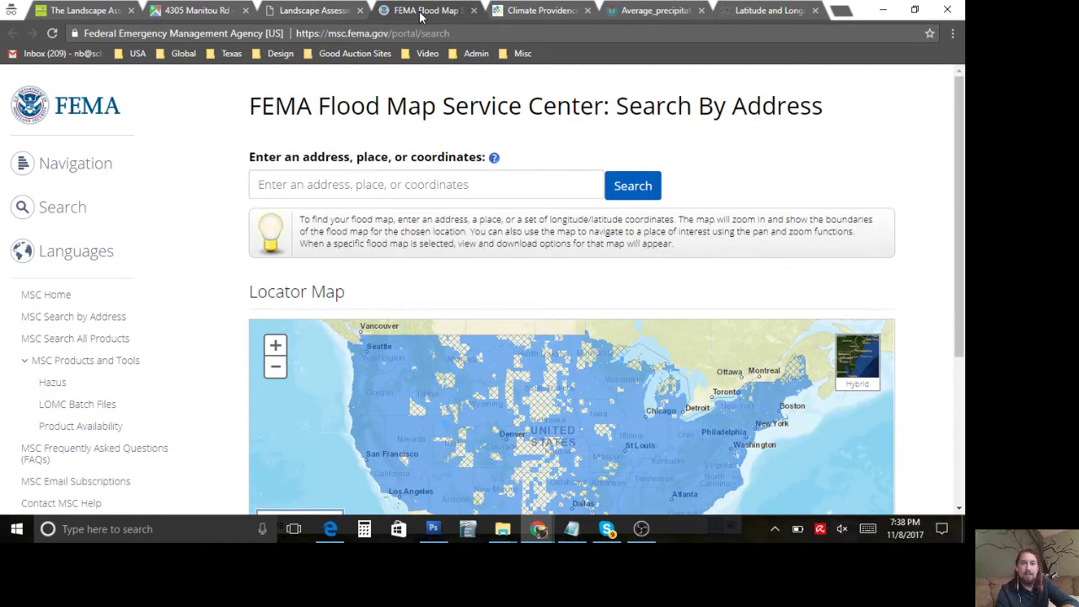
Step: Paste the property address into FEMA's address search and run it
{"action": "left_click", "coordinate": [458, 183]}
{"action": "key", "text": "ctrl+v"}
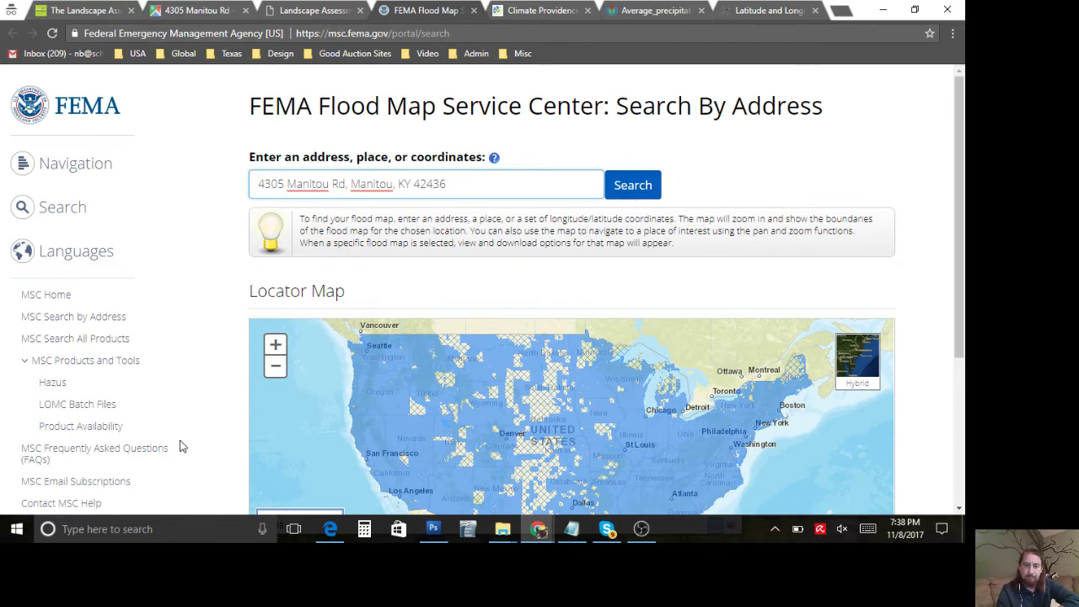
{"action": "scroll", "coordinate": [224, 450], "scroll_direction": "down", "scroll_amount": 1}
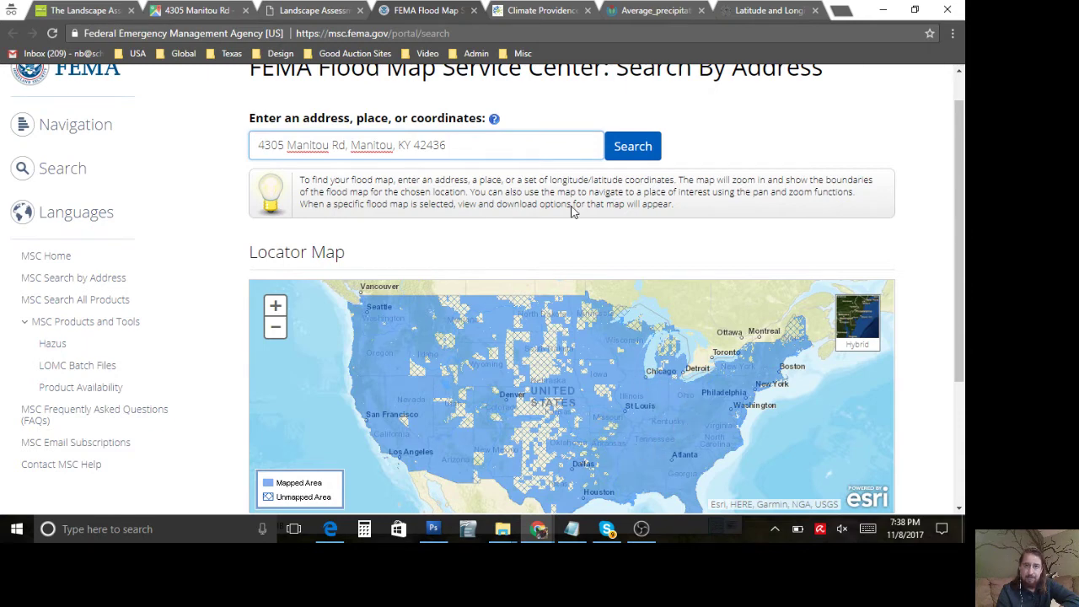
{"action": "left_click", "coordinate": [618, 155]}
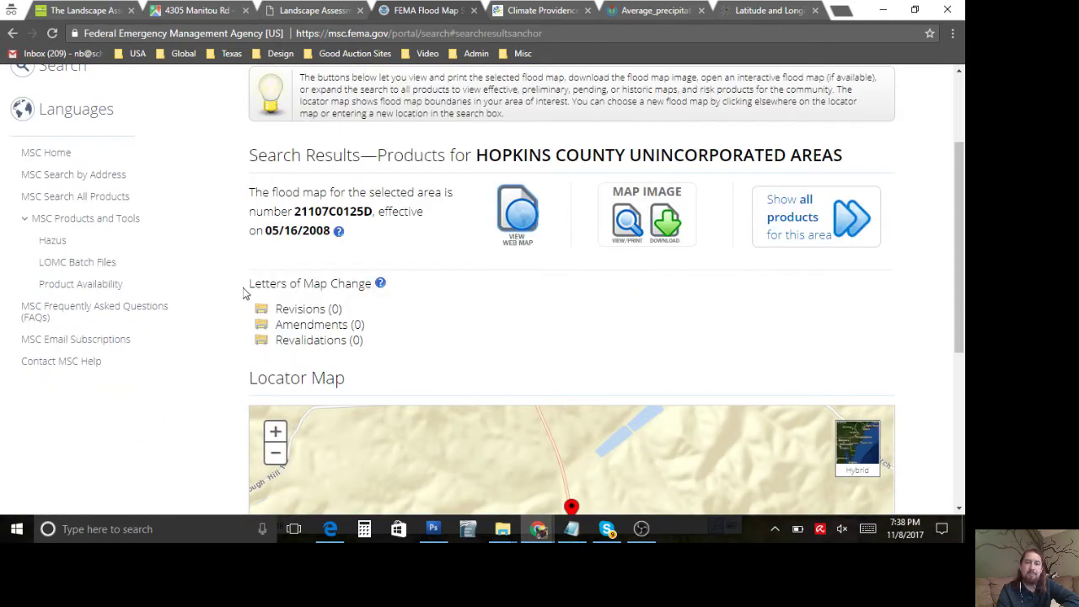
Step: Open the interactive web map for flood map panel 21107C0125D, Hopkins County
{"action": "scroll", "coordinate": [242, 290], "scroll_direction": "down", "scroll_amount": 3}
{"action": "scroll", "coordinate": [243, 293], "scroll_direction": "up", "scroll_amount": 3}
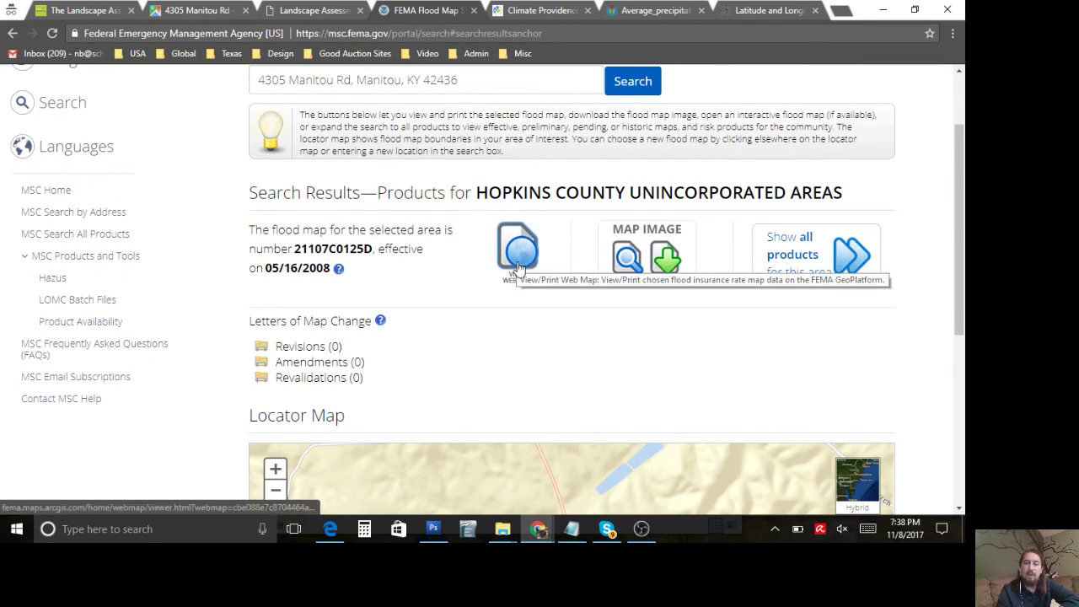
{"action": "scroll", "coordinate": [411, 361], "scroll_direction": "down", "scroll_amount": 3}
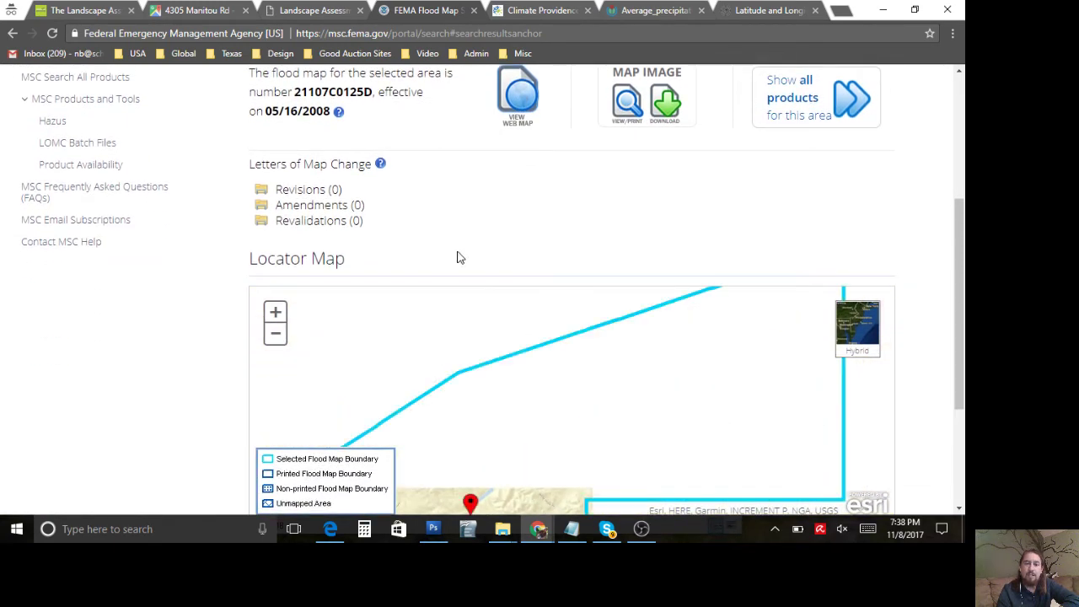
{"action": "scroll", "coordinate": [466, 226], "scroll_direction": "up", "scroll_amount": 3}
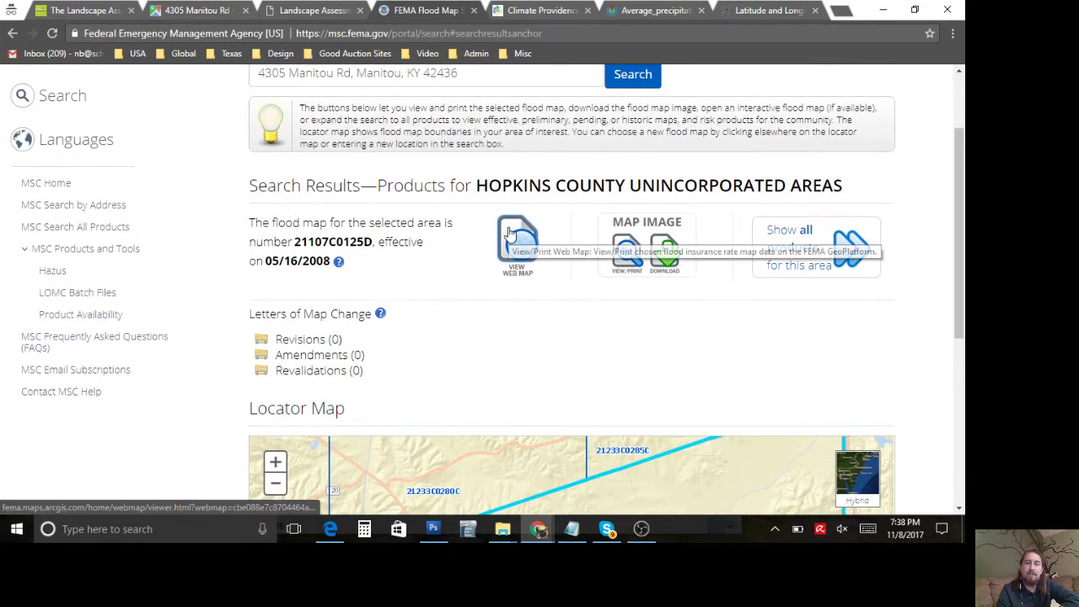
{"action": "left_click", "coordinate": [510, 232]}
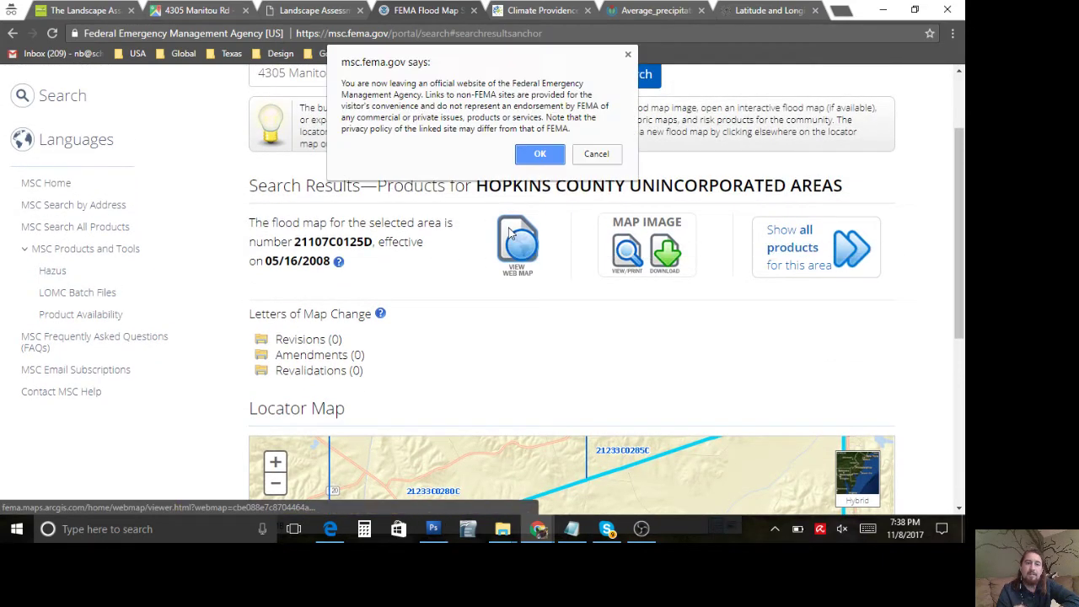
{"action": "left_click", "coordinate": [533, 152]}
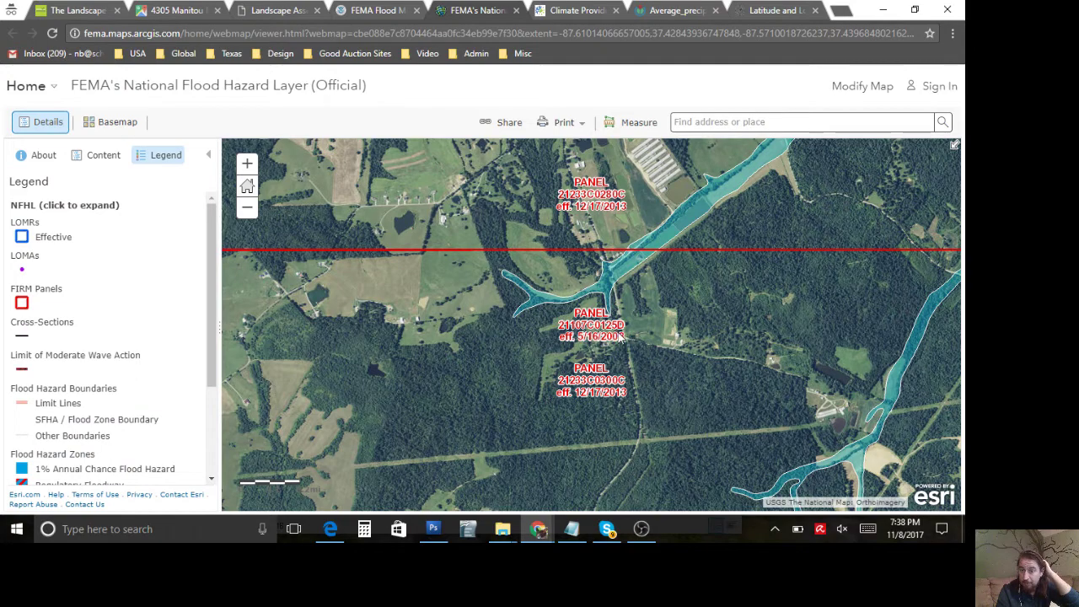
Step: Pan and zoom the National Flood Hazard Layer map to examine the property's Zone X minimal-hazard area
{"action": "left_click_drag", "start_coordinate": [624, 337], "coordinate": [742, 346]}
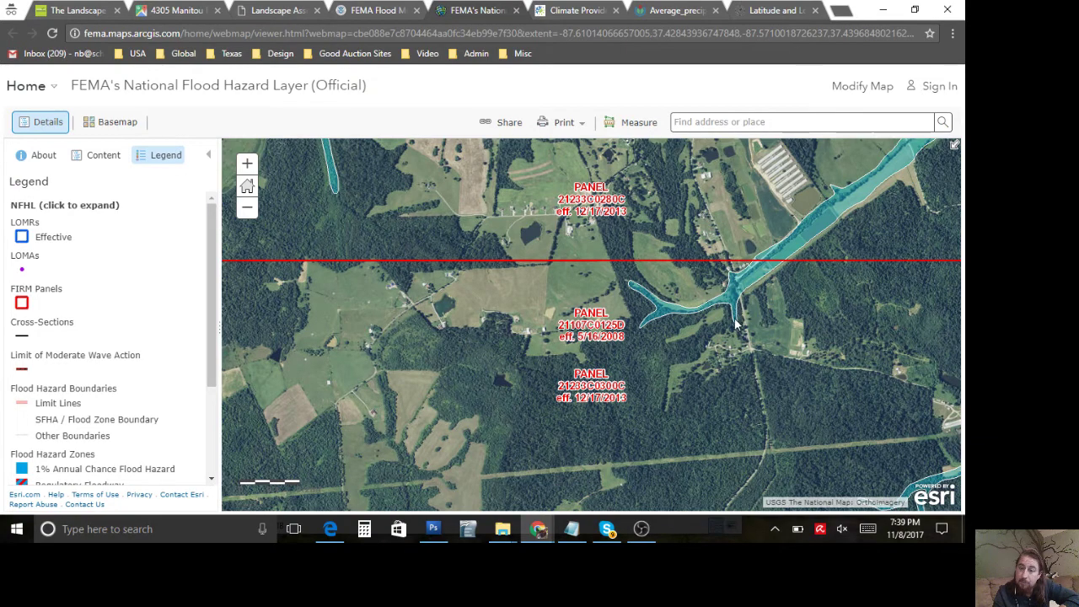
{"action": "left_click", "coordinate": [247, 163]}
{"action": "left_click_drag", "start_coordinate": [614, 324], "coordinate": [424, 316]}
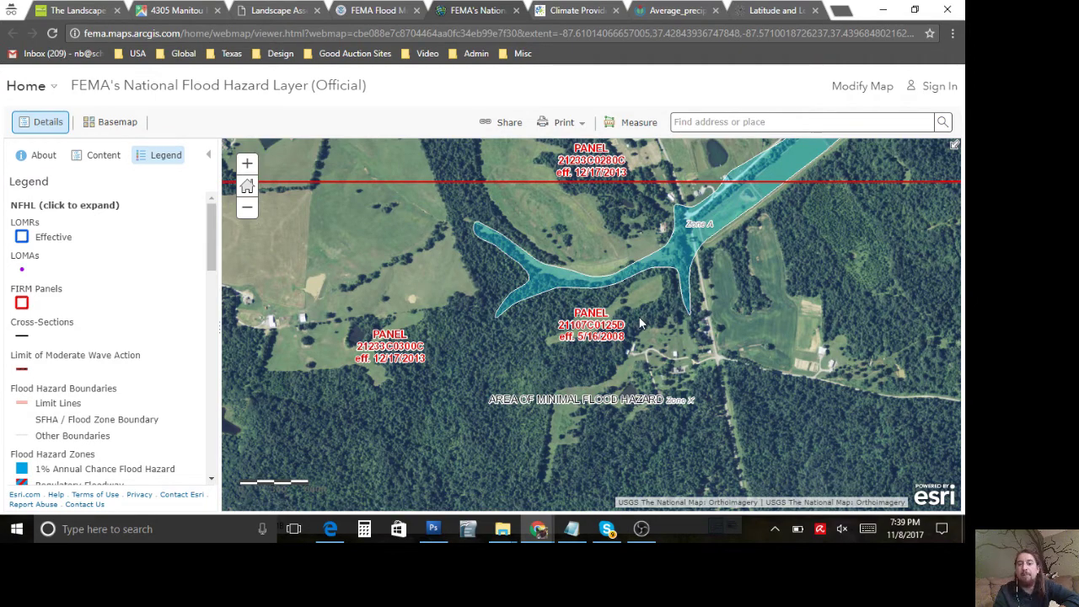
{"action": "left_click", "coordinate": [247, 164]}
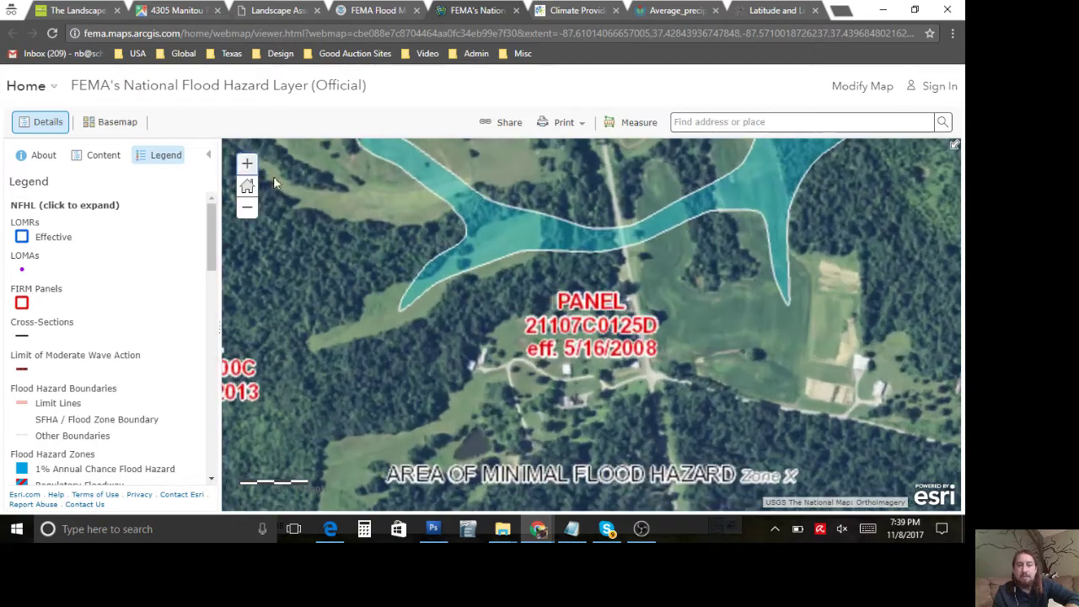
{"action": "left_click_drag", "start_coordinate": [426, 356], "coordinate": [713, 260]}
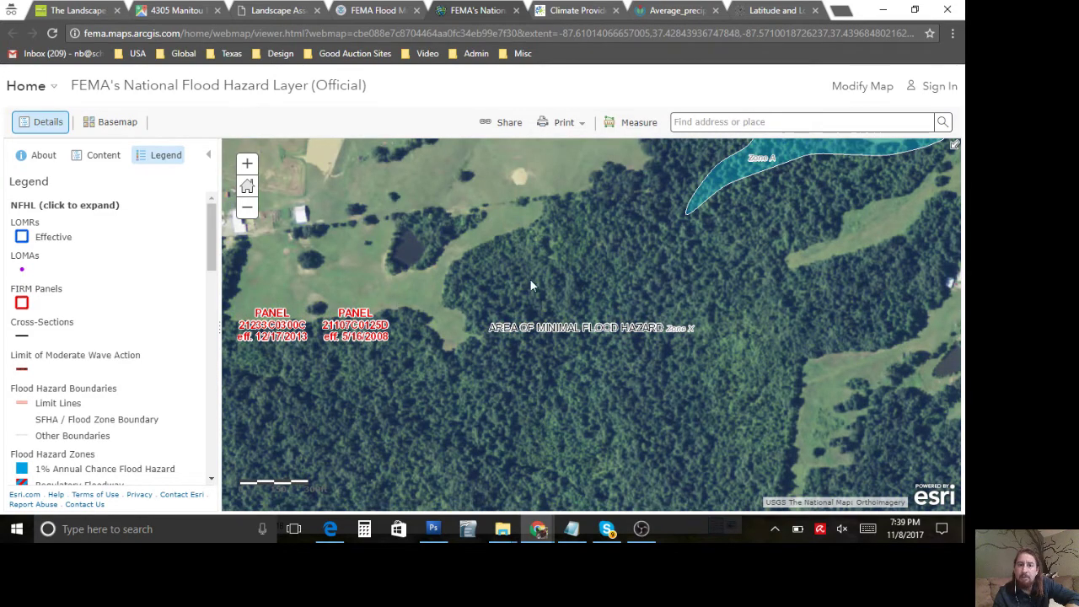
{"action": "left_click", "coordinate": [247, 208]}
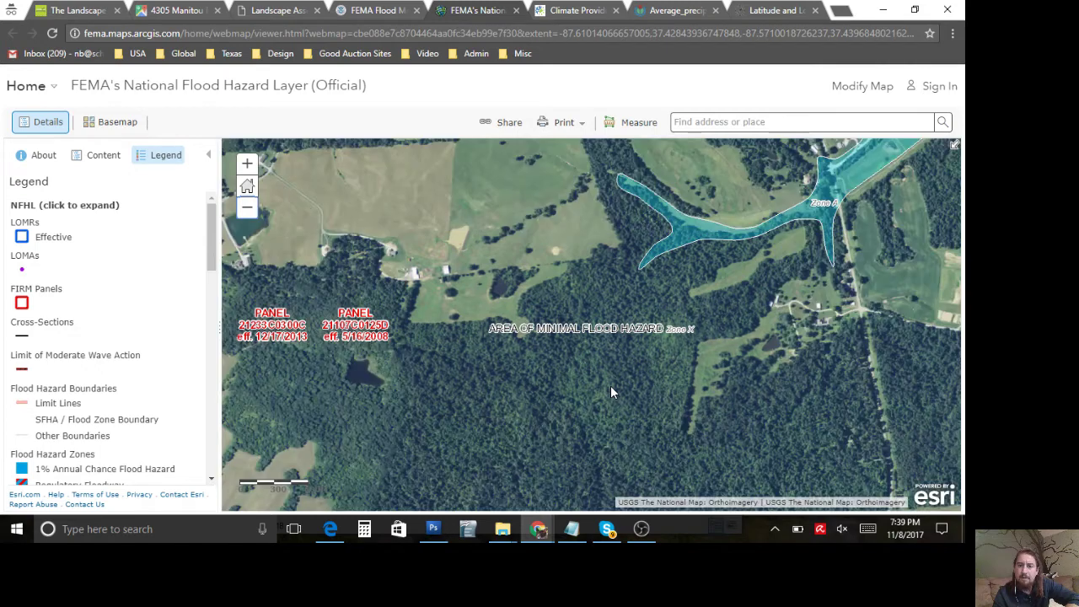
{"action": "left_click_drag", "start_coordinate": [611, 385], "coordinate": [401, 382]}
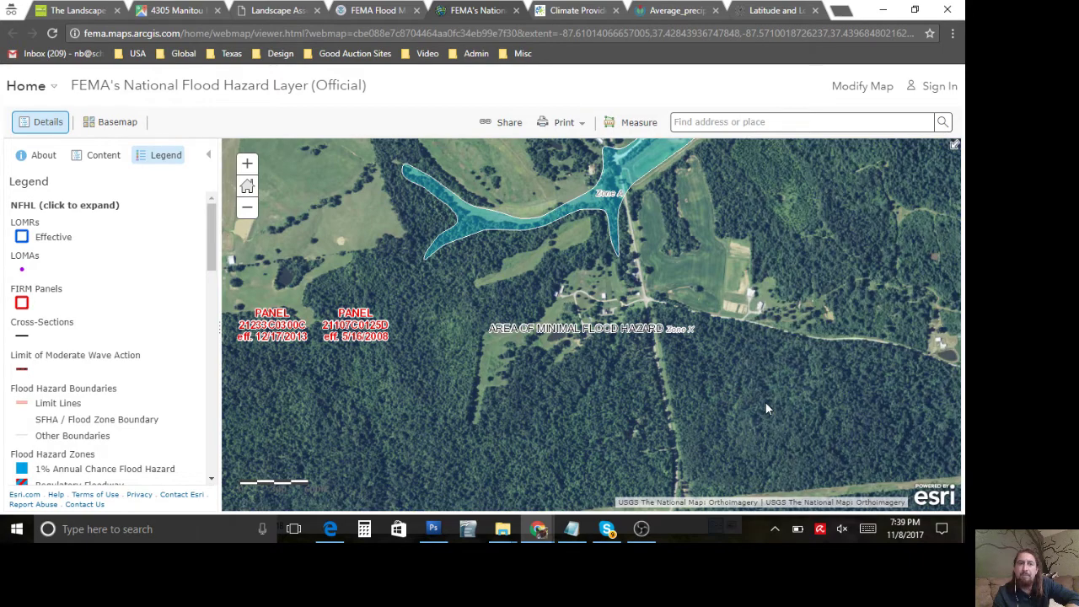
{"action": "left_click", "coordinate": [295, 11]}
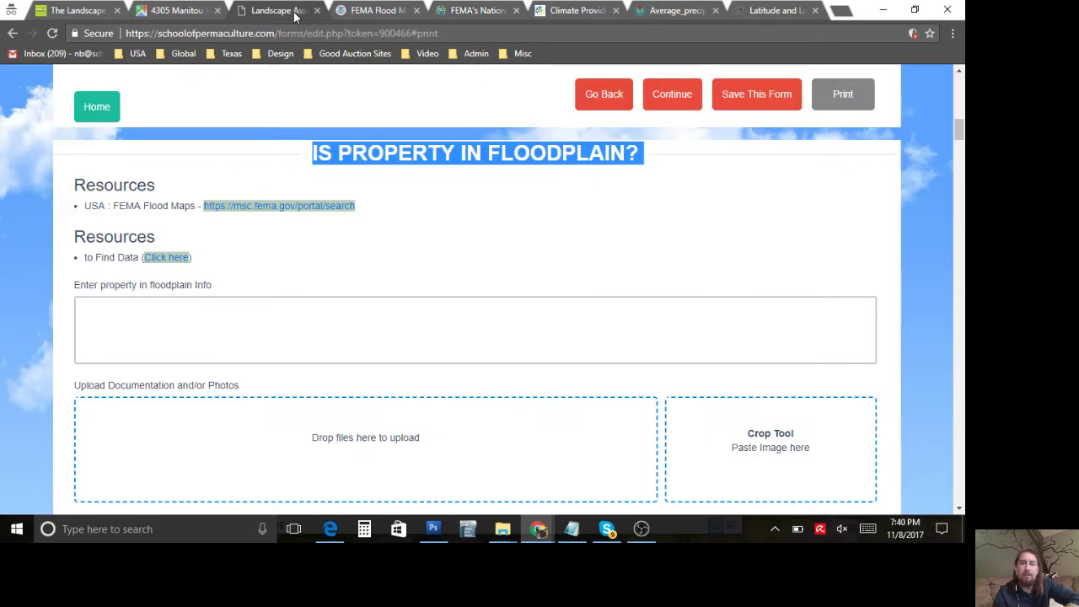
Step: Paste the flood map screenshot into the floodplain crop tool, with the page zoomed to 150%
{"action": "left_click", "coordinate": [567, 300]}
{"action": "scroll", "coordinate": [567, 300], "scroll_direction": "down", "scroll_amount": 1}
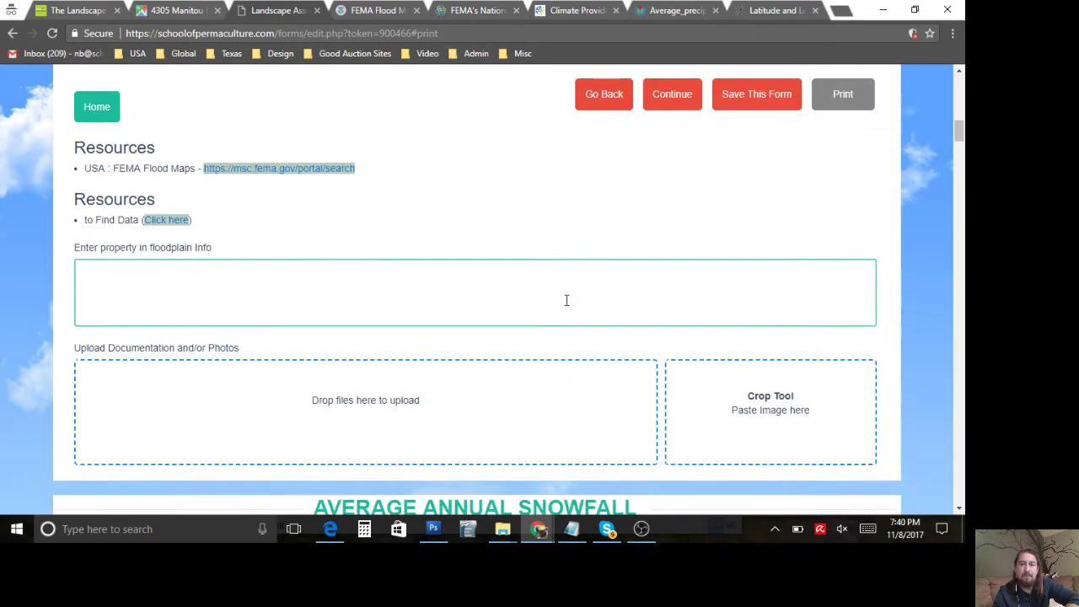
{"action": "key", "text": "ctrl+v"}
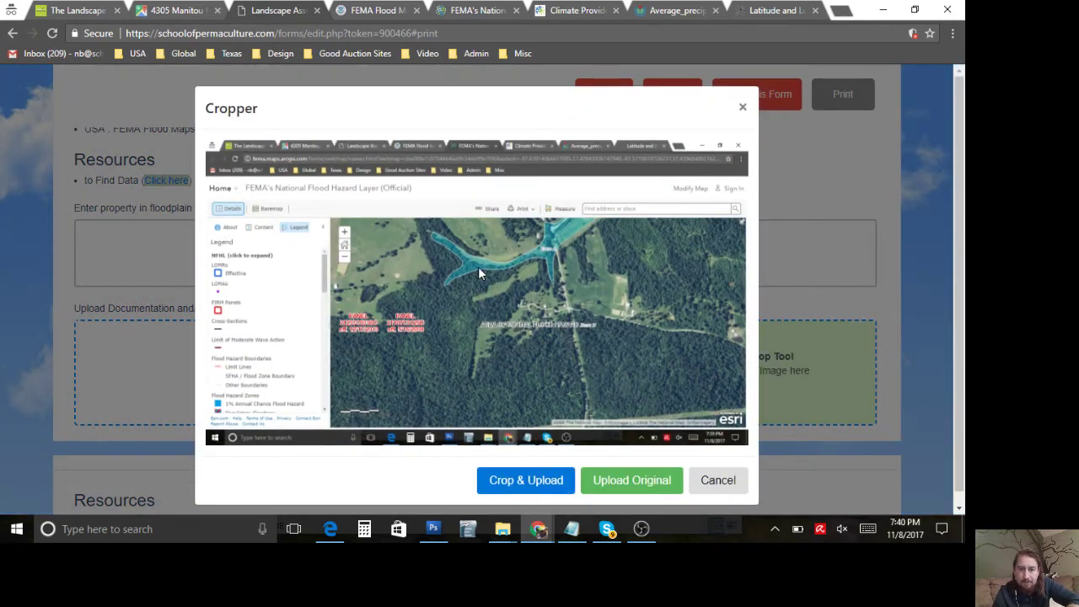
{"action": "key", "text": "ctrl+plus"}
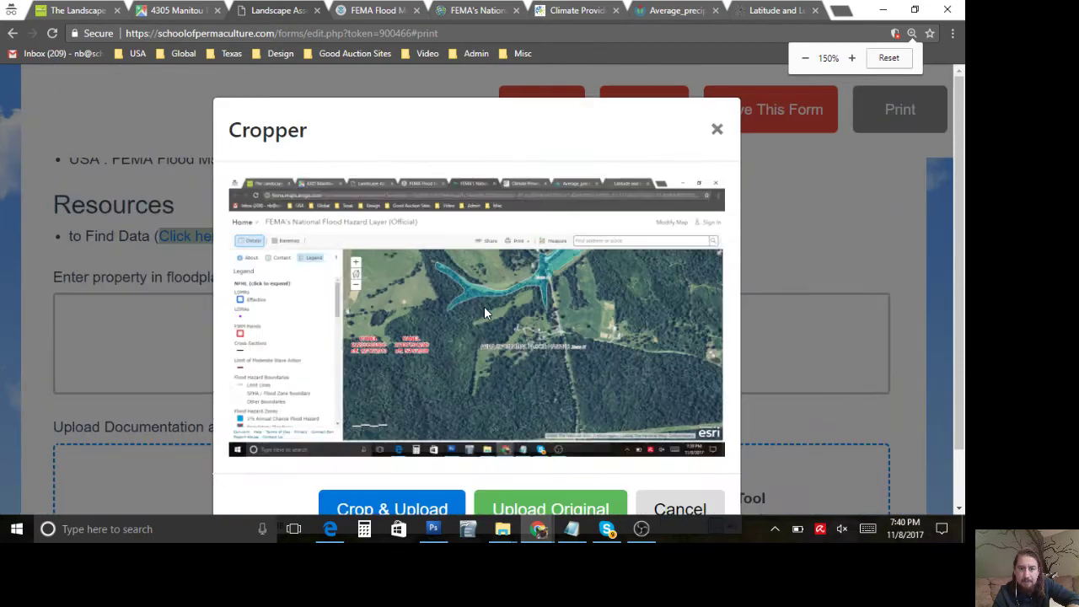
{"action": "scroll", "coordinate": [484, 306], "scroll_direction": "up", "scroll_amount": 5}
{"action": "scroll", "coordinate": [534, 312], "scroll_direction": "down", "scroll_amount": 1}
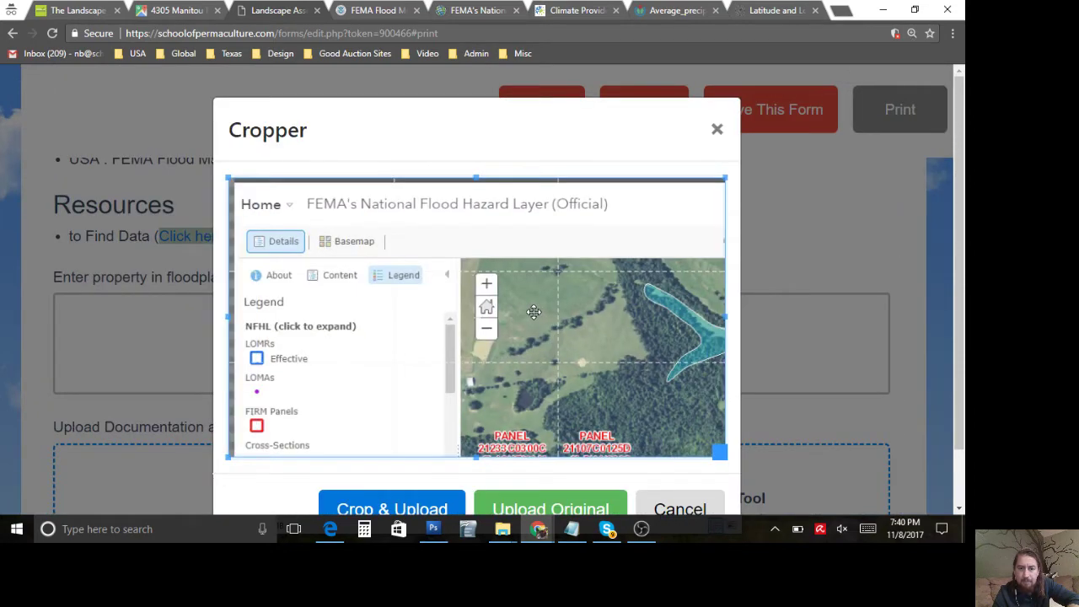
{"action": "scroll", "coordinate": [533, 311], "scroll_direction": "down", "scroll_amount": 3}
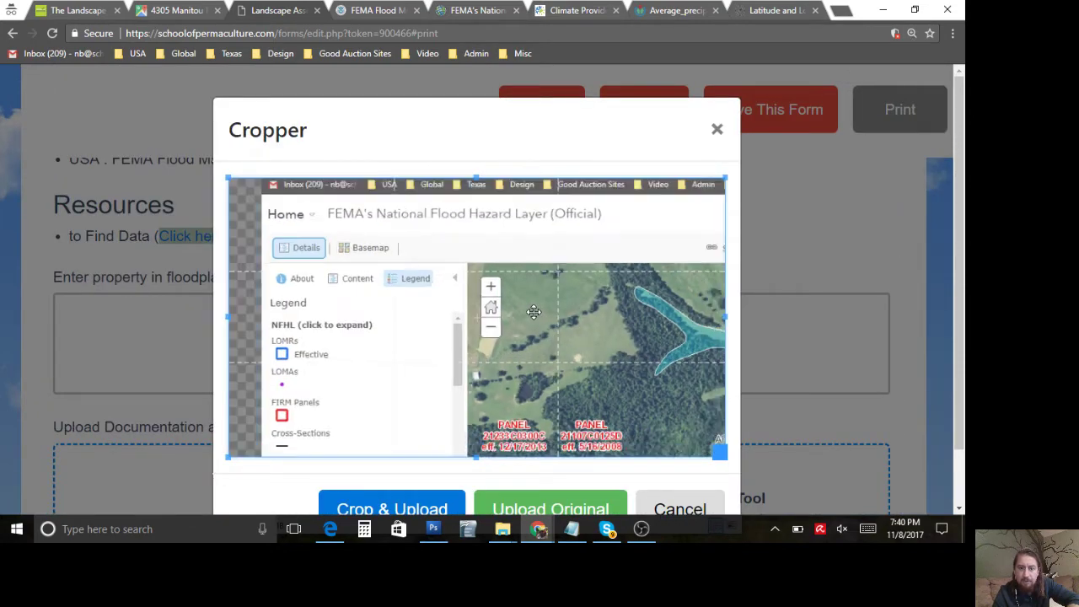
{"action": "scroll", "coordinate": [435, 288], "scroll_direction": "up", "scroll_amount": 2}
Step: Trim the crop frame to the property area and upload the cropped flood map
{"action": "left_click_drag", "start_coordinate": [435, 288], "coordinate": [319, 262]}
{"action": "scroll", "coordinate": [382, 266], "scroll_direction": "up", "scroll_amount": 2}
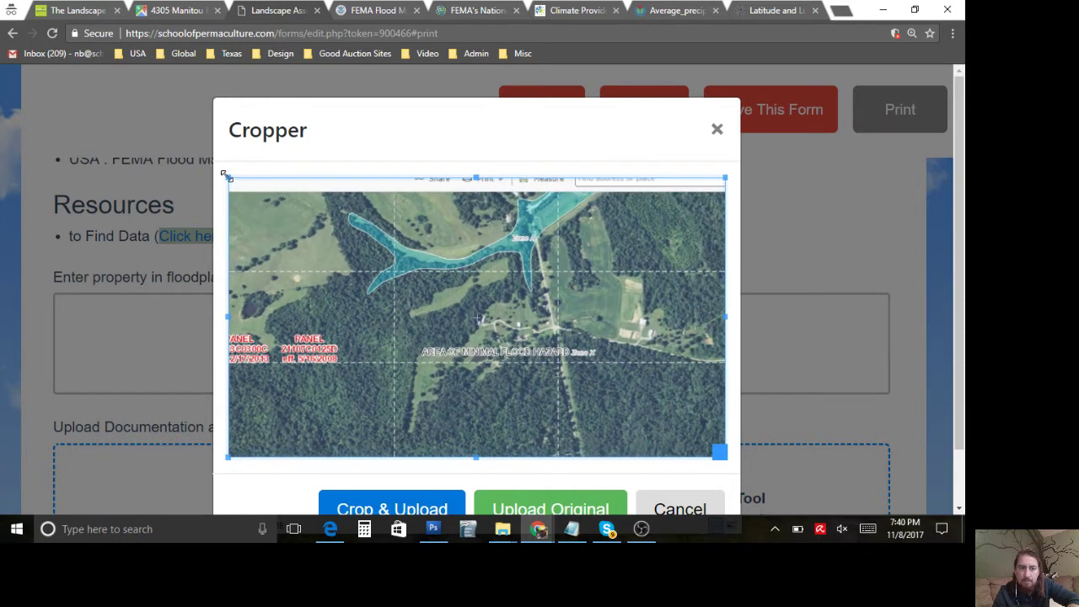
{"action": "left_click_drag", "start_coordinate": [225, 177], "coordinate": [328, 206]}
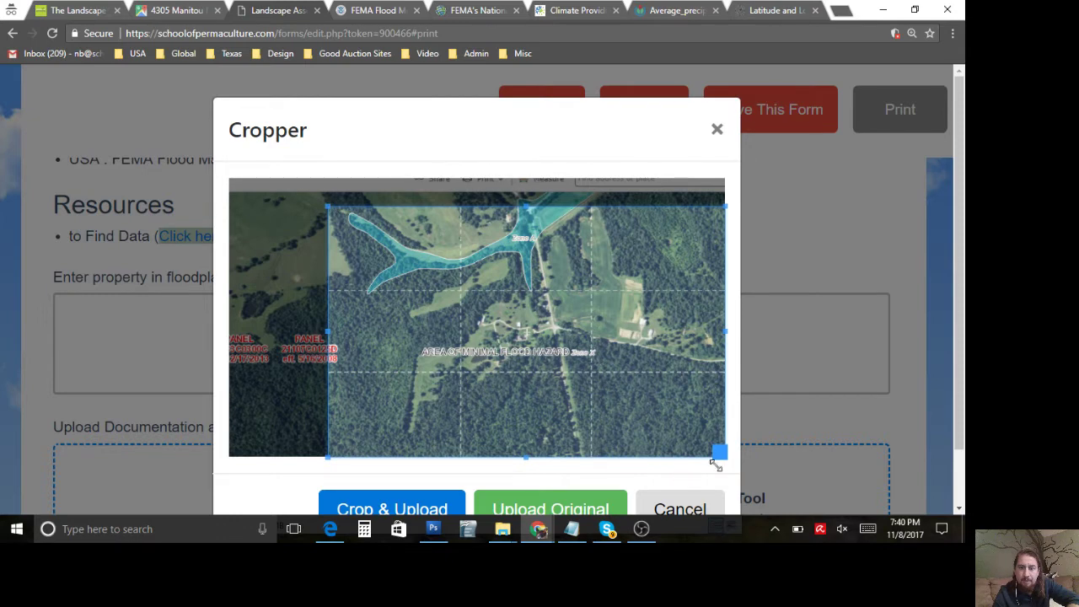
{"action": "left_click_drag", "start_coordinate": [710, 459], "coordinate": [624, 426]}
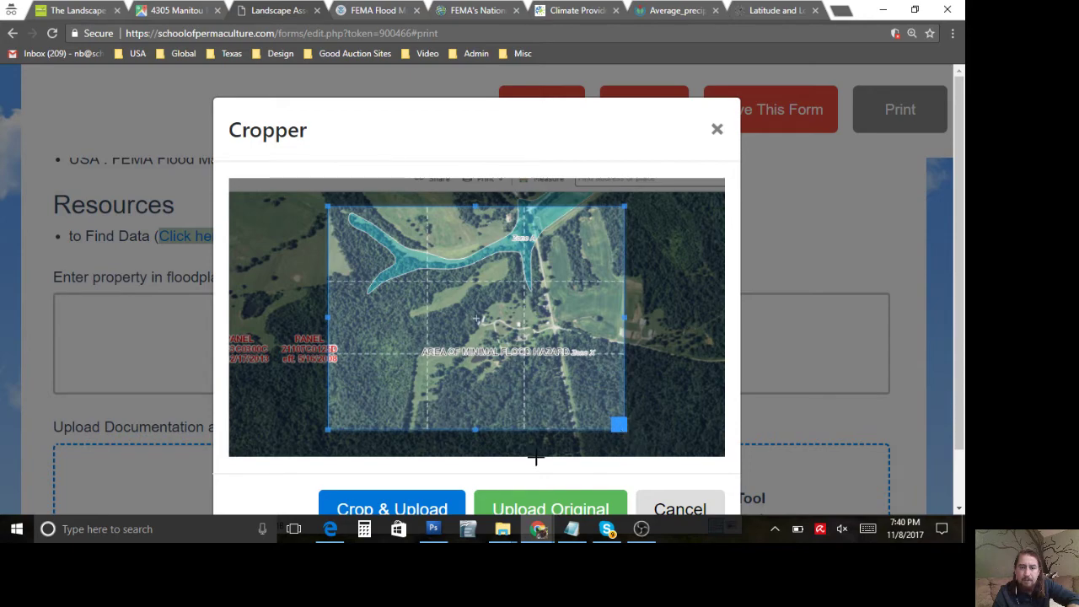
{"action": "left_click", "coordinate": [416, 506]}
{"action": "left_click", "coordinate": [385, 330]}
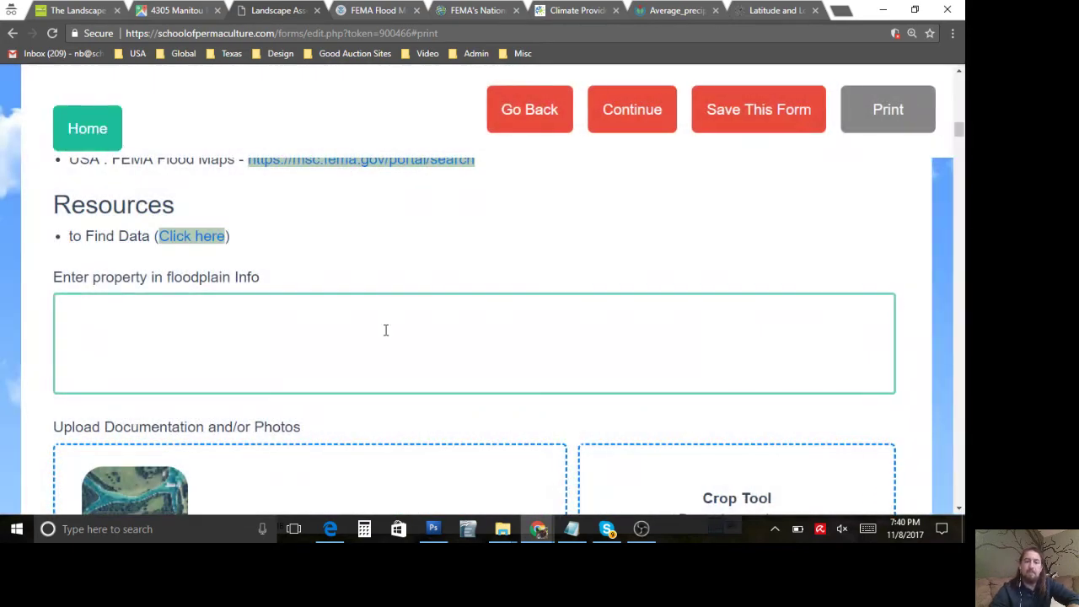
Step: Enter 'not in flood plane' in the floodplain info field and scroll to Average Annual Snowfall
{"action": "key", "text": "ctrl+minus"}
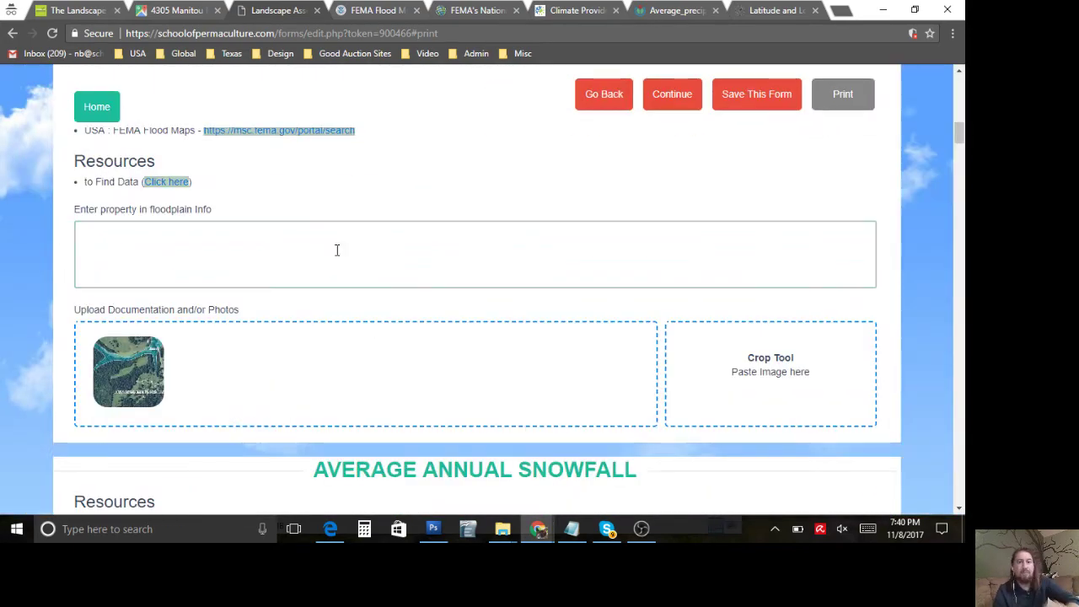
{"action": "left_click", "coordinate": [337, 250]}
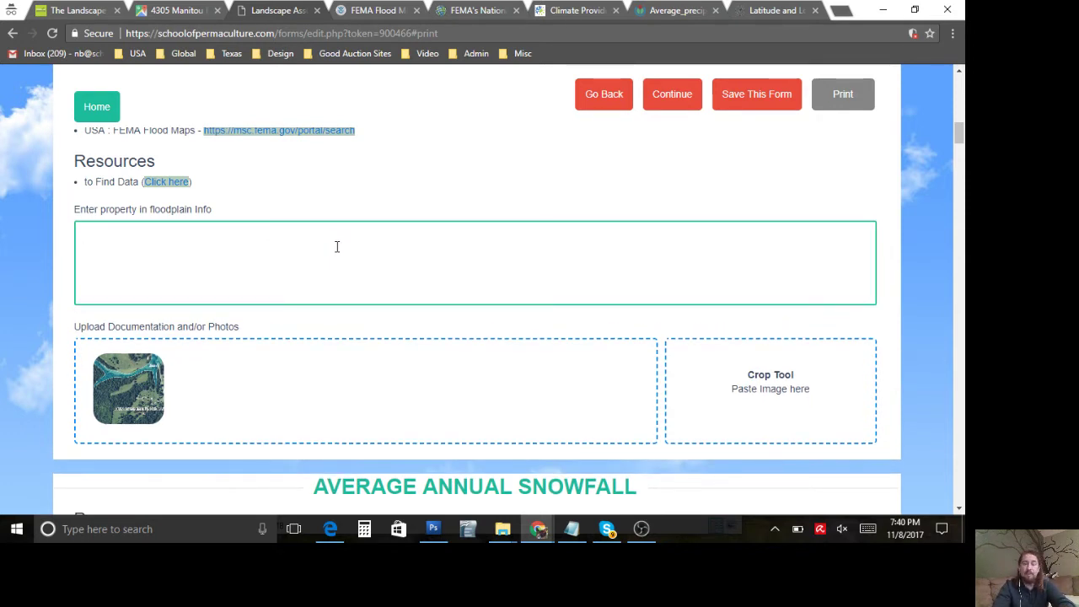
{"action": "type", "text": "not in flood plane"}
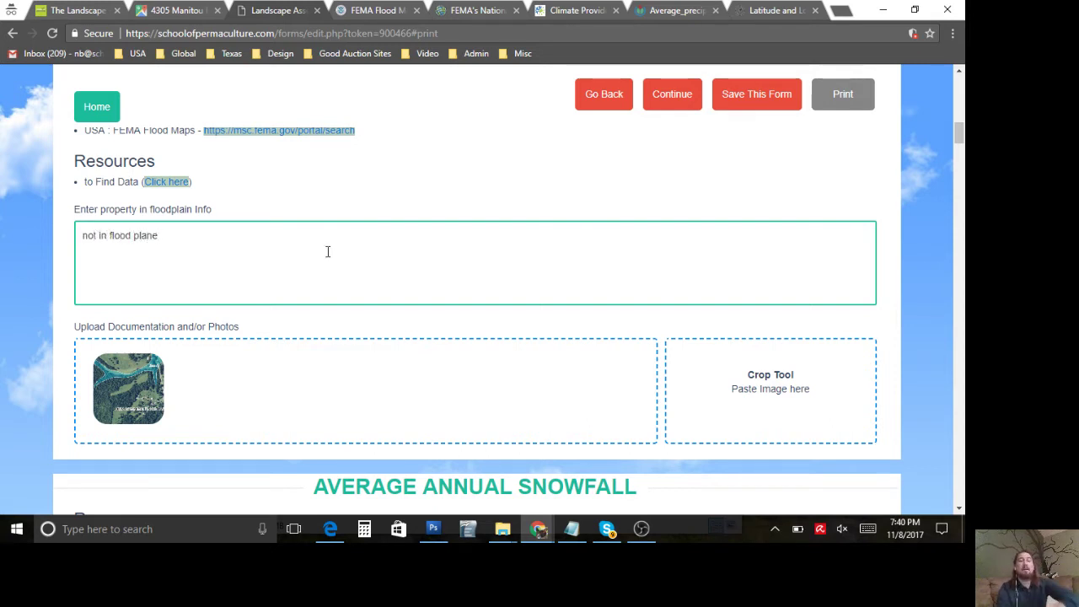
{"action": "mouse_move", "coordinate": [138, 376]}
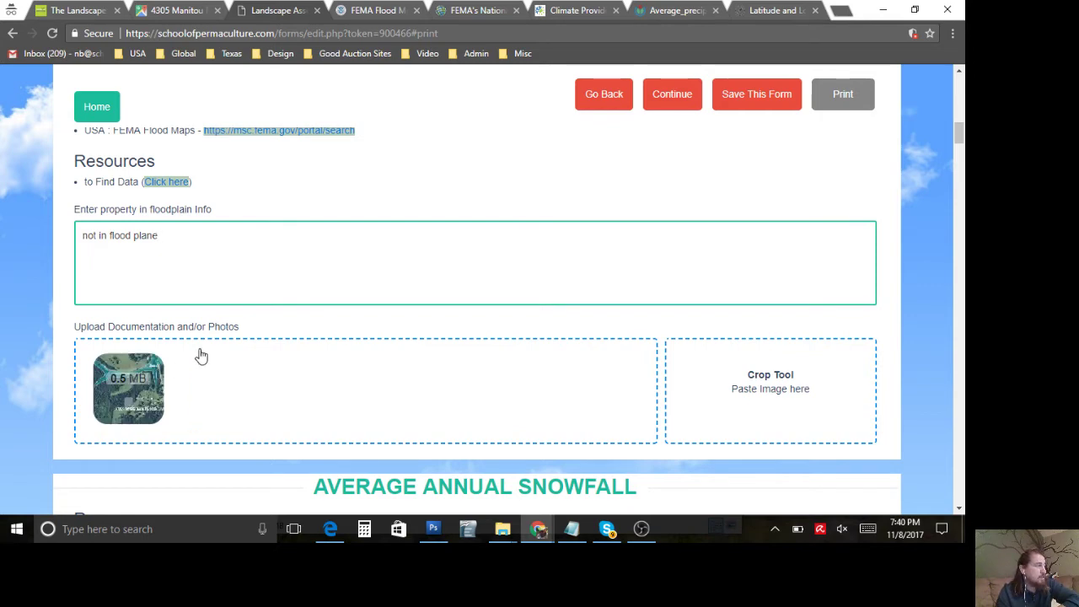
{"action": "scroll", "coordinate": [236, 337], "scroll_direction": "down", "scroll_amount": 3}
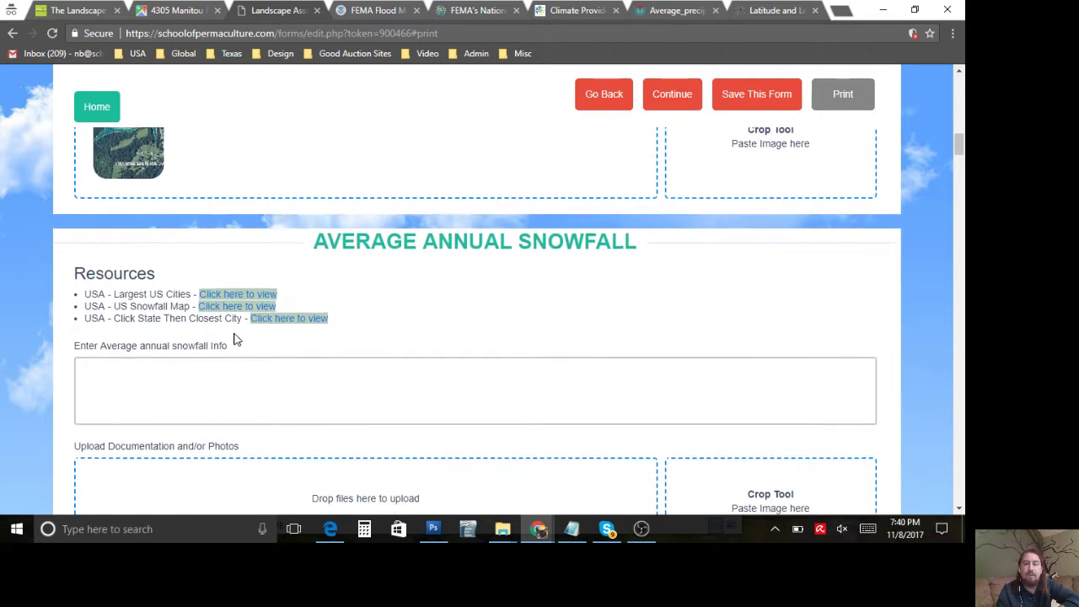
{"action": "scroll", "coordinate": [366, 245], "scroll_direction": "down", "scroll_amount": 1}
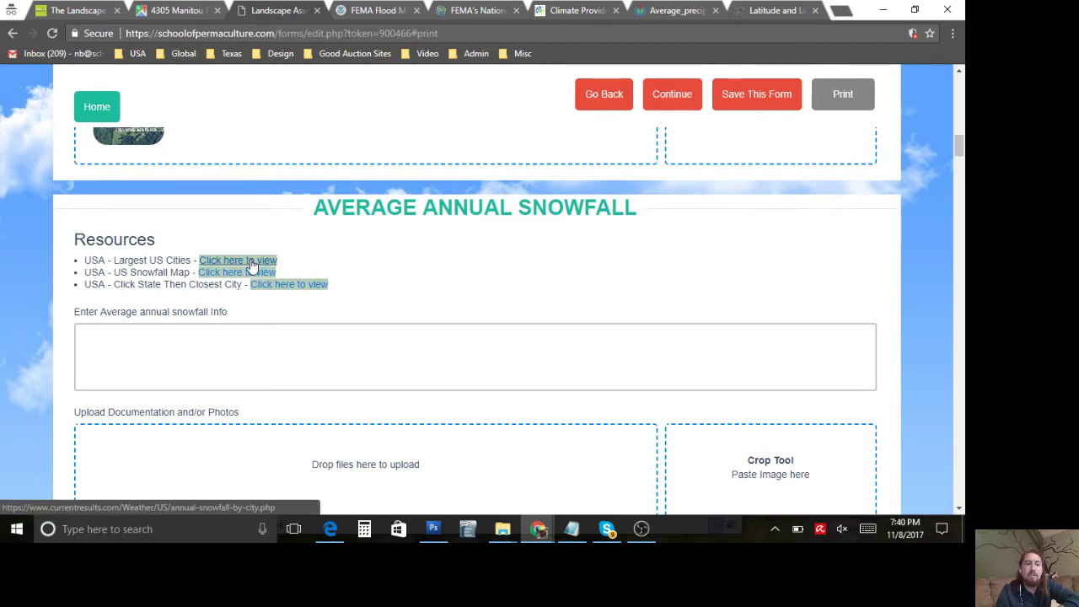
Step: Open Wikimedia's US annual average snowfall map, then return to the form
{"action": "left_click", "coordinate": [242, 272]}
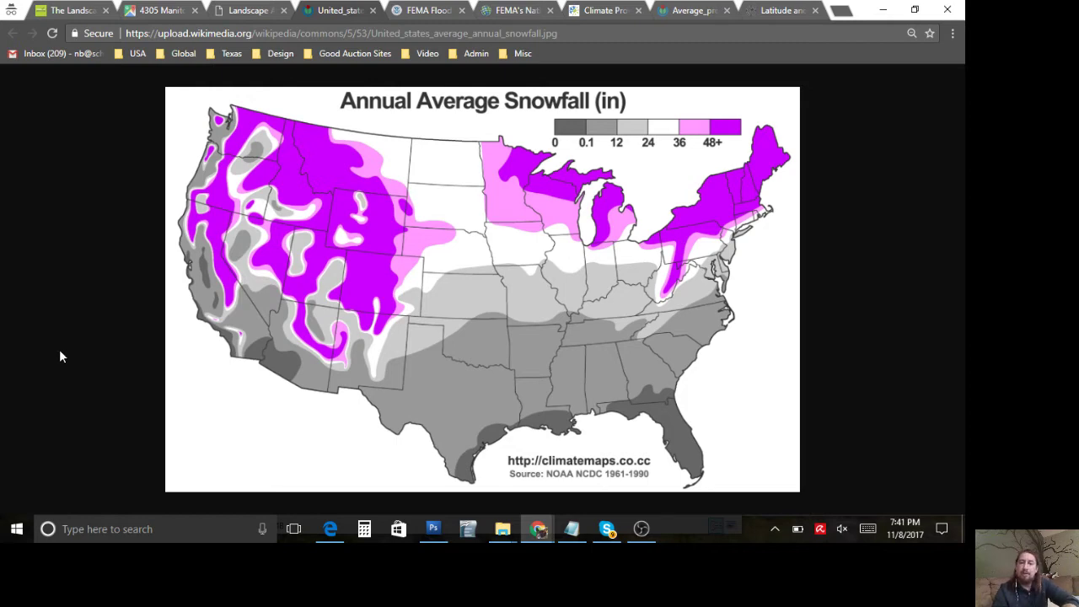
{"action": "left_click", "coordinate": [261, 15]}
Step: Paste the snowfall map screenshot, fit the crop box to the map, and upload it
{"action": "scroll", "coordinate": [462, 366], "scroll_direction": "down", "scroll_amount": 2}
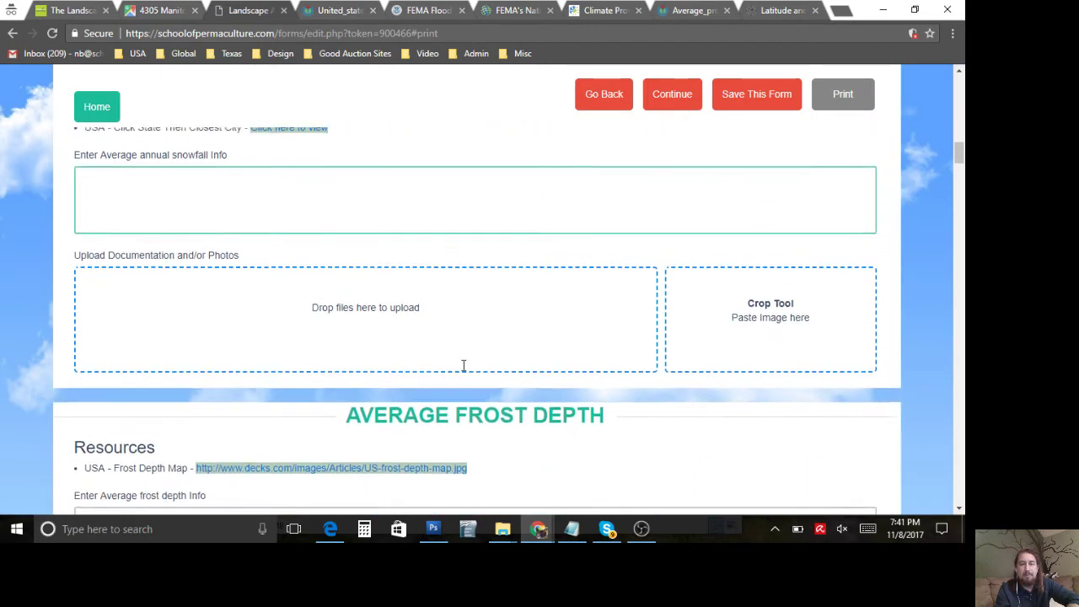
{"action": "left_click", "coordinate": [701, 306]}
{"action": "key", "text": "ctrl+v"}
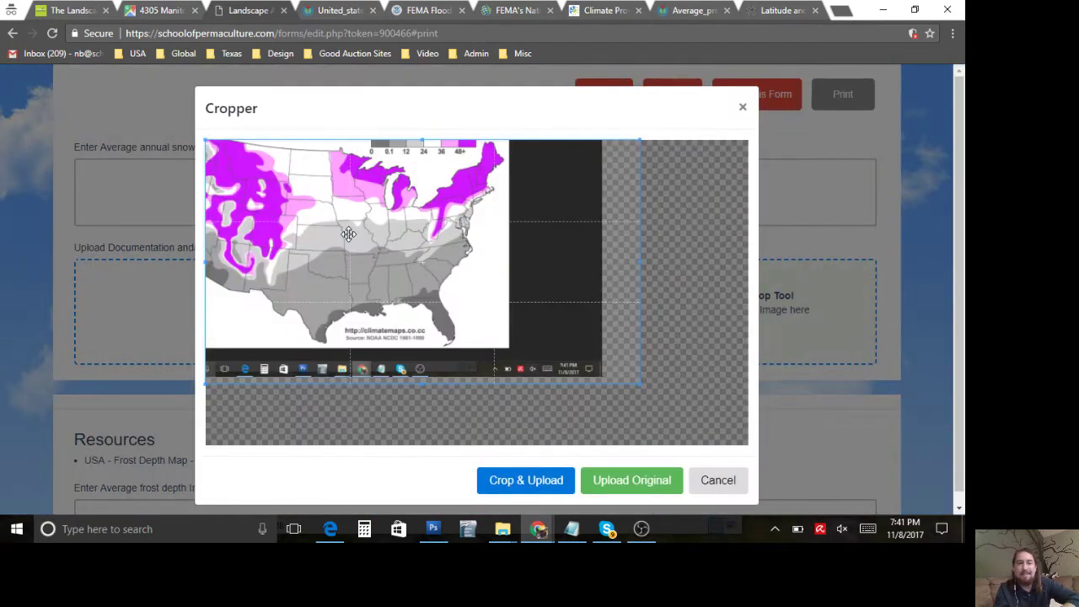
{"action": "left_click_drag", "start_coordinate": [349, 233], "coordinate": [376, 251]}
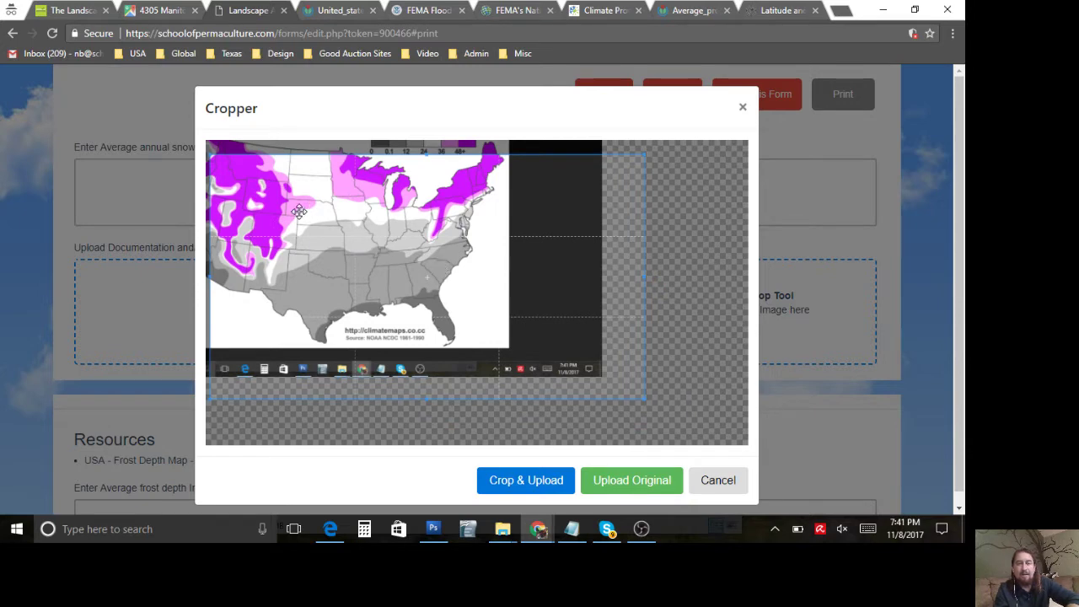
{"action": "scroll", "coordinate": [260, 213], "scroll_direction": "down", "scroll_amount": 2}
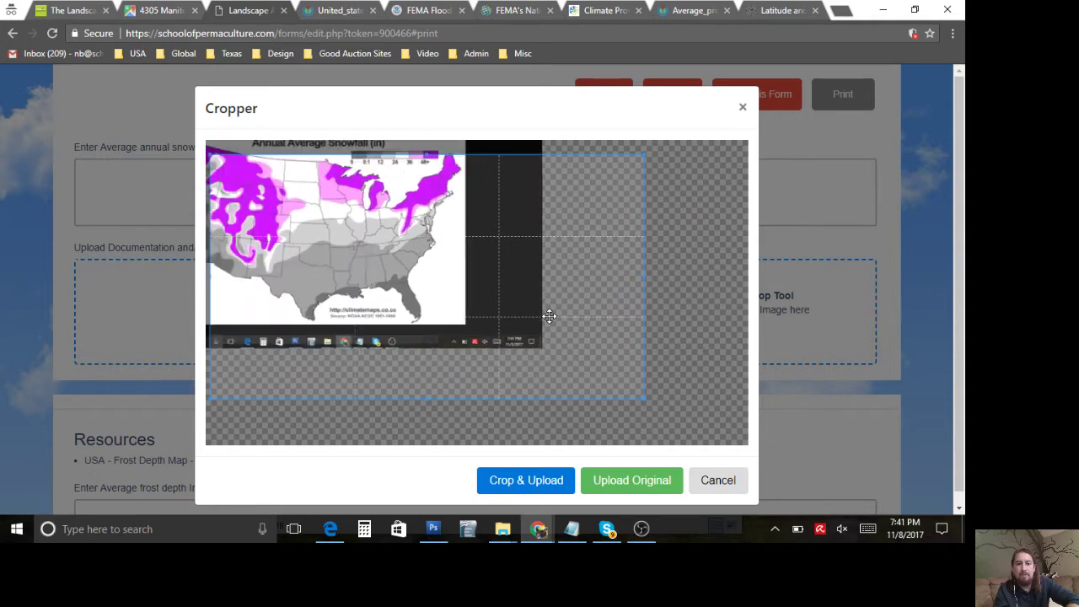
{"action": "scroll", "coordinate": [250, 197], "scroll_direction": "up", "scroll_amount": 4}
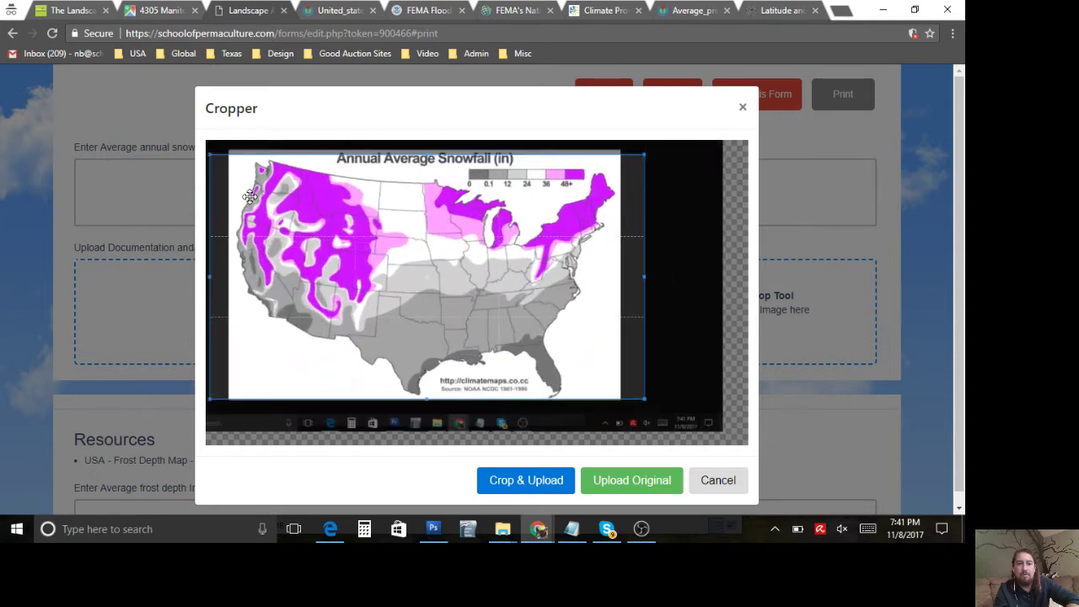
{"action": "scroll", "coordinate": [250, 196], "scroll_direction": "up", "scroll_amount": 1}
{"action": "left_click_drag", "start_coordinate": [250, 196], "coordinate": [251, 181]}
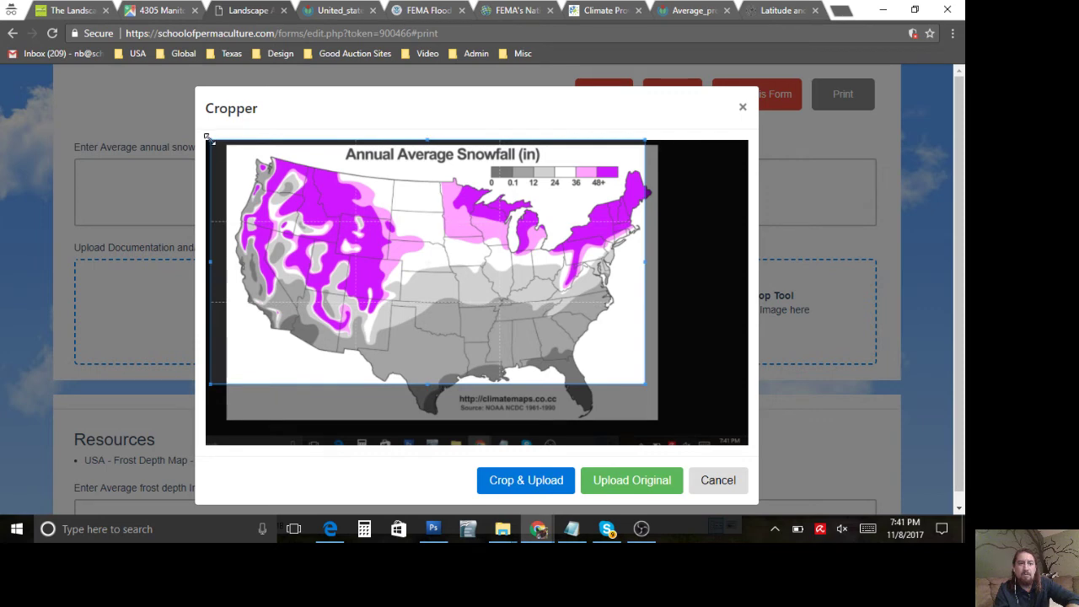
{"action": "left_click_drag", "start_coordinate": [206, 136], "coordinate": [226, 145]}
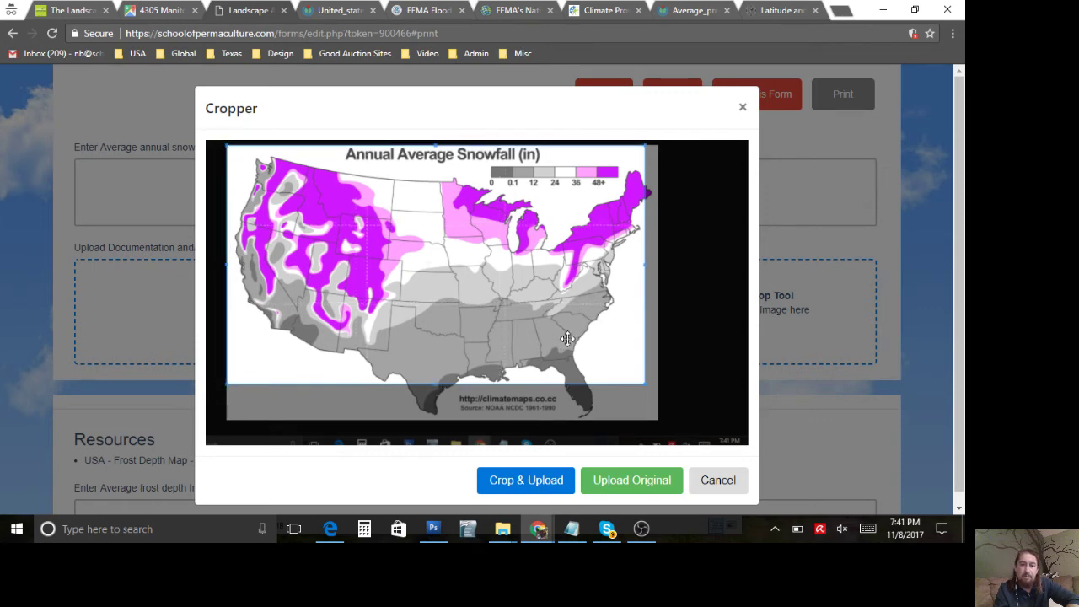
{"action": "left_click_drag", "start_coordinate": [643, 386], "coordinate": [657, 423]}
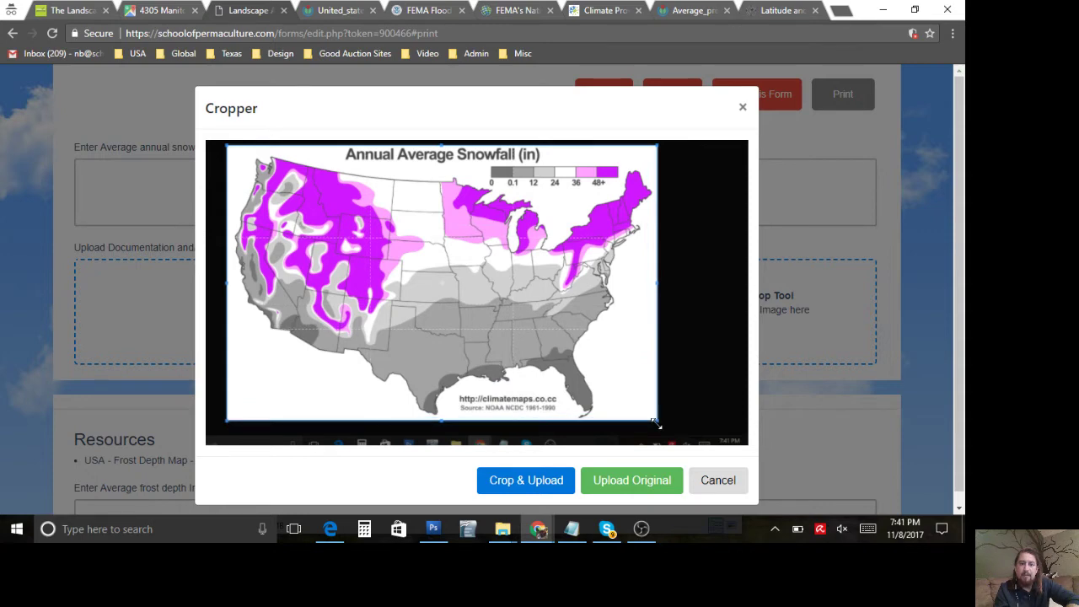
{"action": "left_click", "coordinate": [548, 481]}
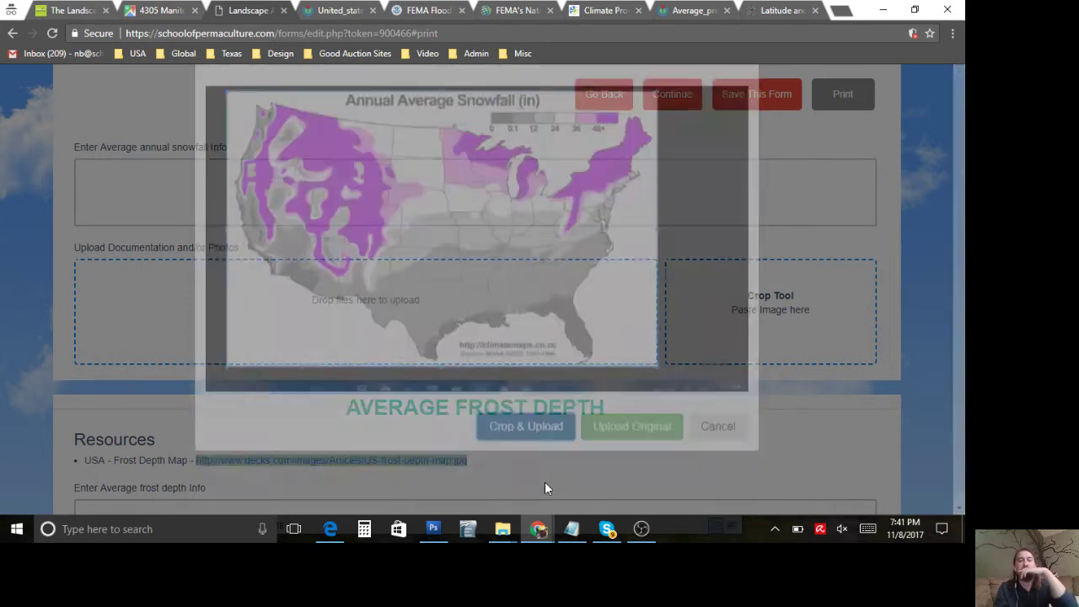
Step: Record 12-24" as the average annual snowfall
{"action": "scroll", "coordinate": [366, 352], "scroll_direction": "up", "scroll_amount": 2}
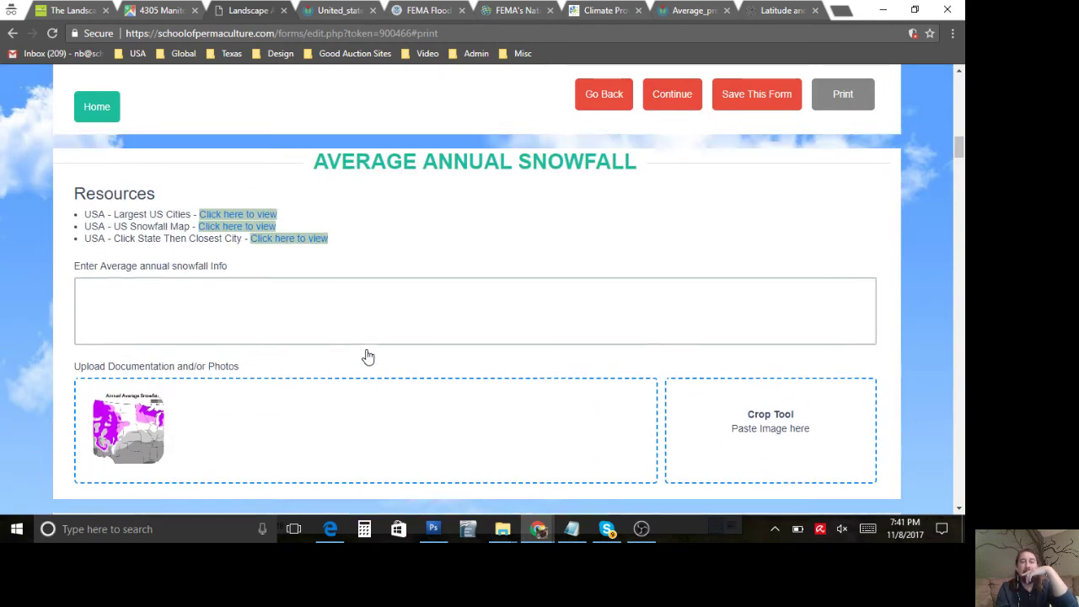
{"action": "left_click", "coordinate": [334, 335]}
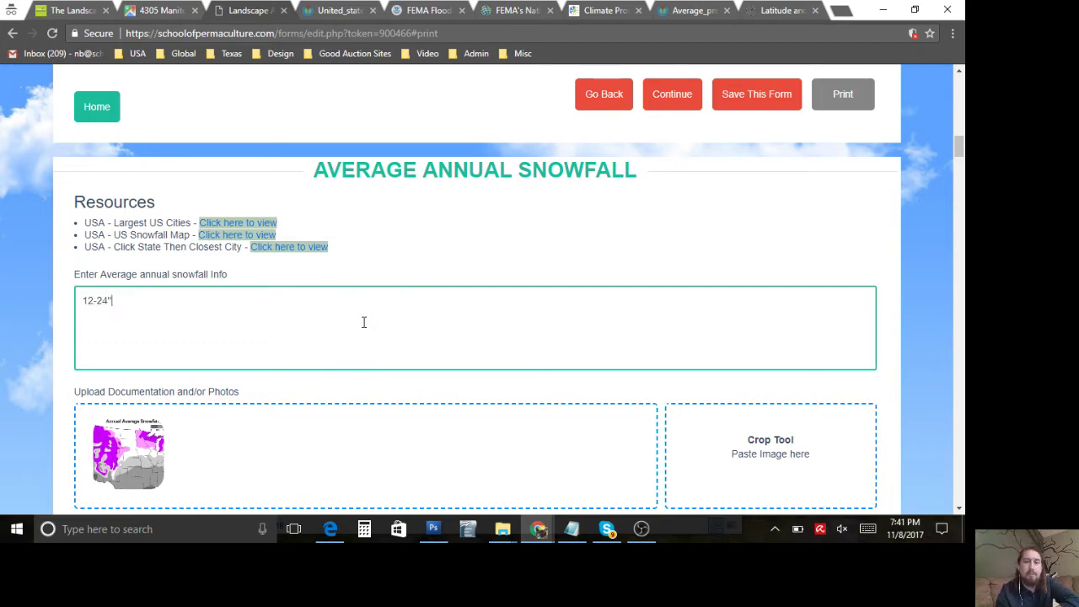
{"action": "scroll", "coordinate": [363, 322], "scroll_direction": "down", "scroll_amount": 4}
{"action": "scroll", "coordinate": [363, 322], "scroll_direction": "down", "scroll_amount": 1}
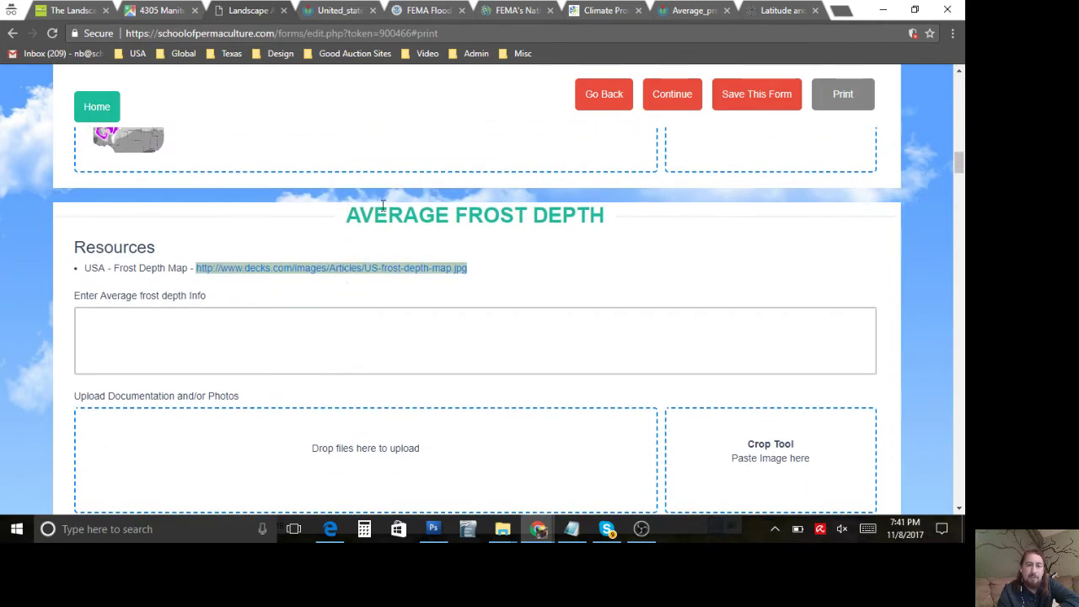
Step: Open the US frost depth map, paste its screenshot, crop it to the map, and upload it
{"action": "left_click", "coordinate": [338, 270]}
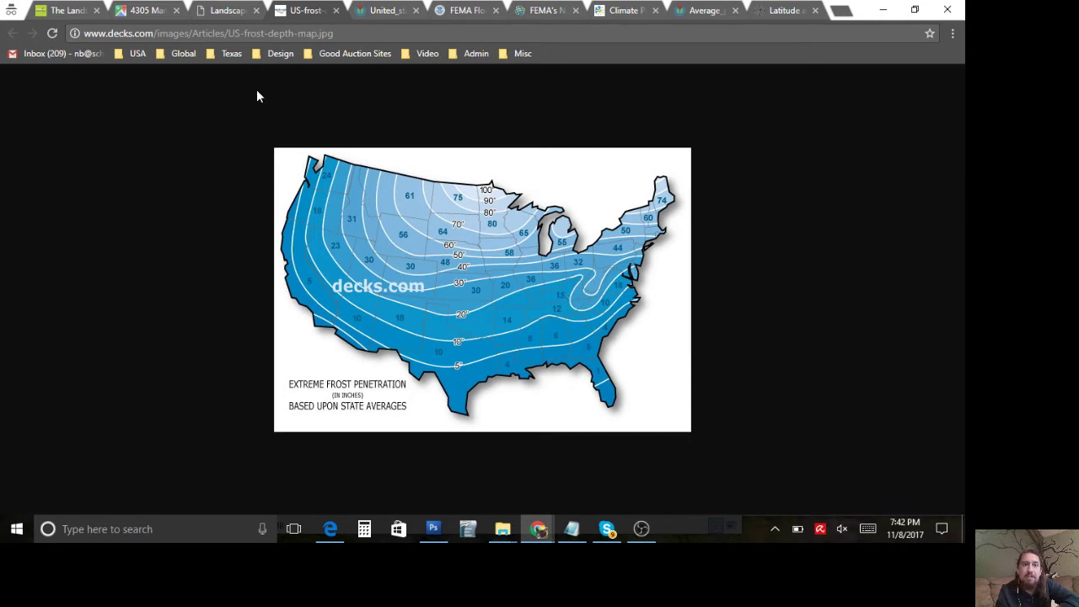
{"action": "left_click", "coordinate": [228, 12]}
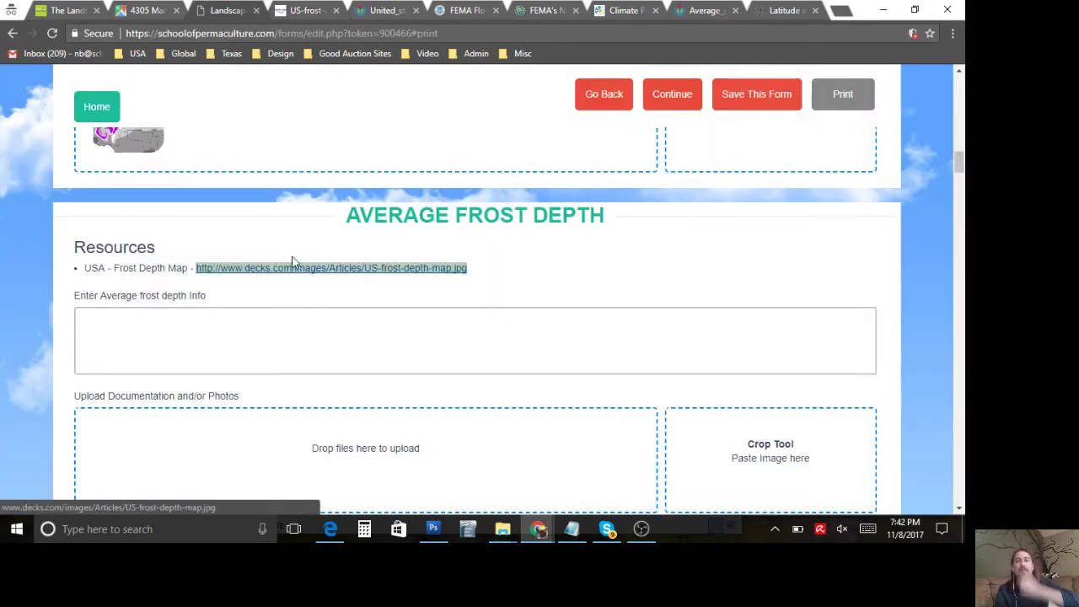
{"action": "scroll", "coordinate": [615, 409], "scroll_direction": "down", "scroll_amount": 1}
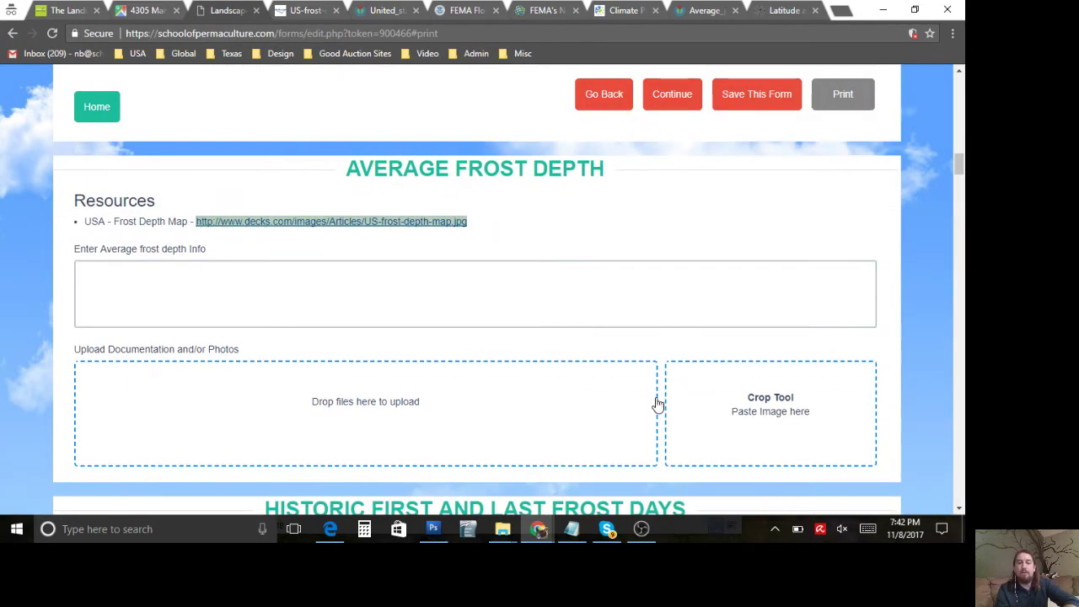
{"action": "key", "text": "ctrl+v"}
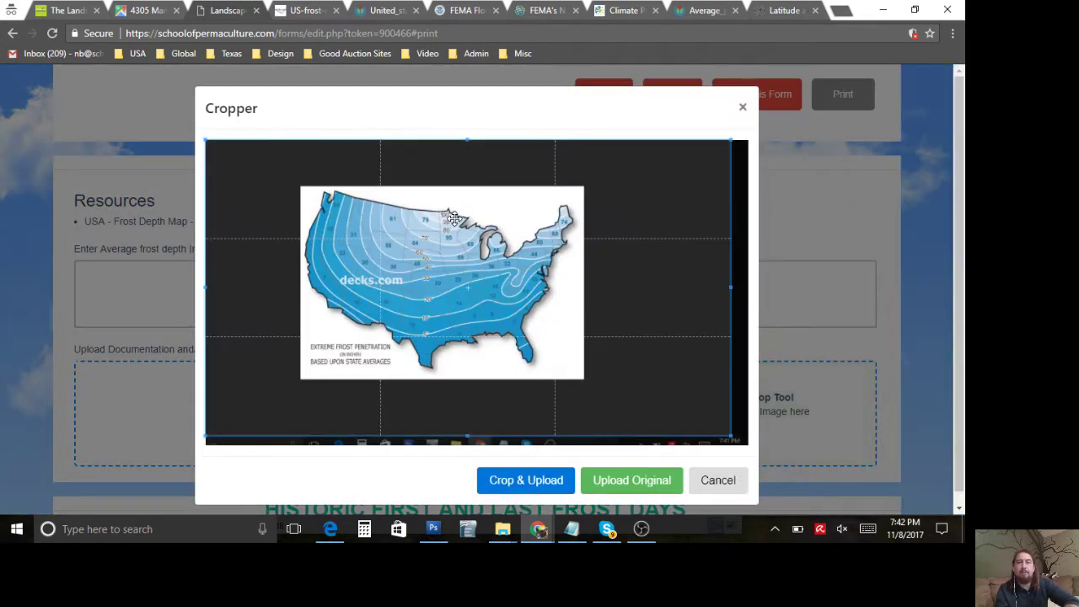
{"action": "scroll", "coordinate": [334, 212], "scroll_direction": "up", "scroll_amount": 4}
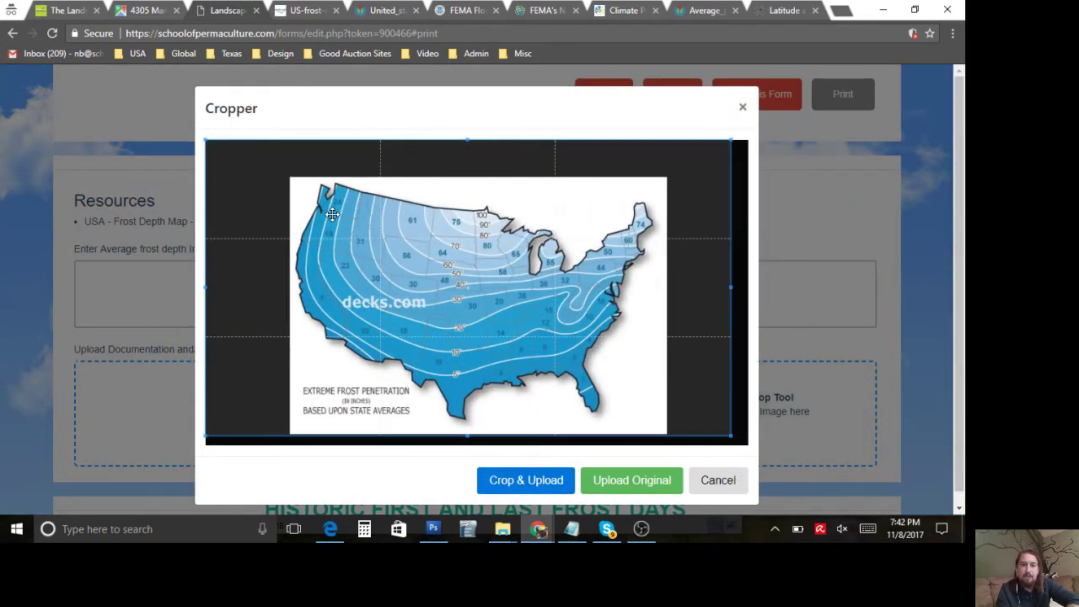
{"action": "scroll", "coordinate": [333, 214], "scroll_direction": "down", "scroll_amount": 1}
{"action": "left_click_drag", "start_coordinate": [204, 137], "coordinate": [290, 177]}
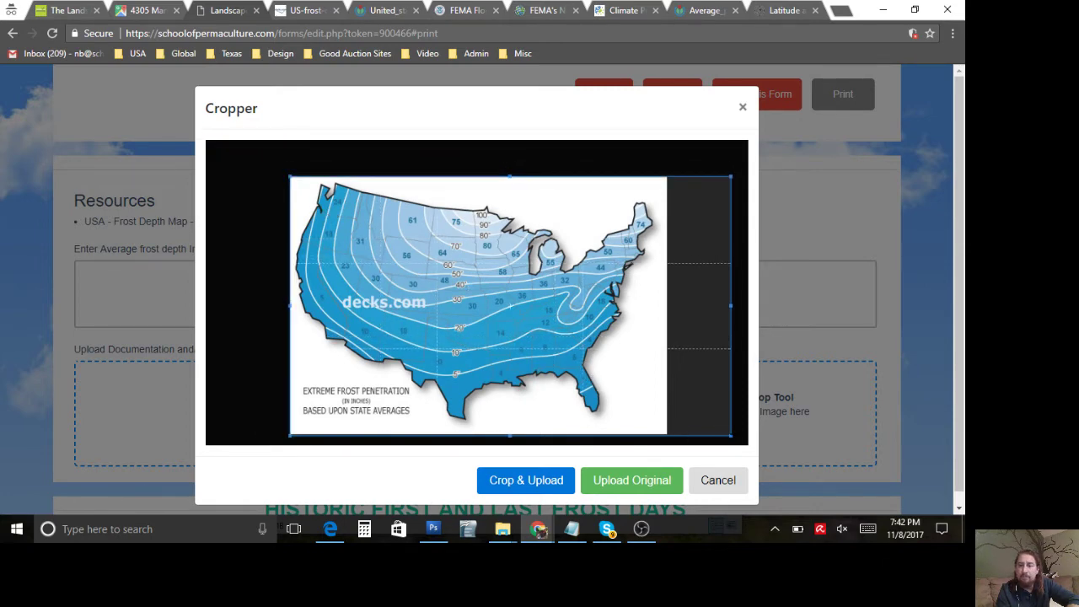
{"action": "left_click_drag", "start_coordinate": [730, 436], "coordinate": [665, 434]}
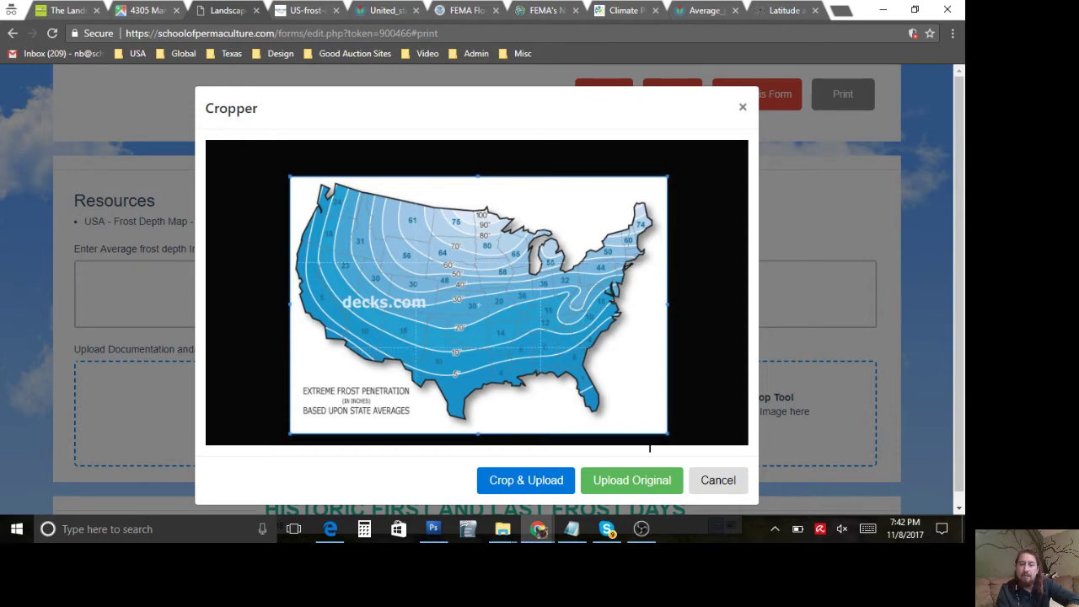
{"action": "left_click", "coordinate": [556, 485]}
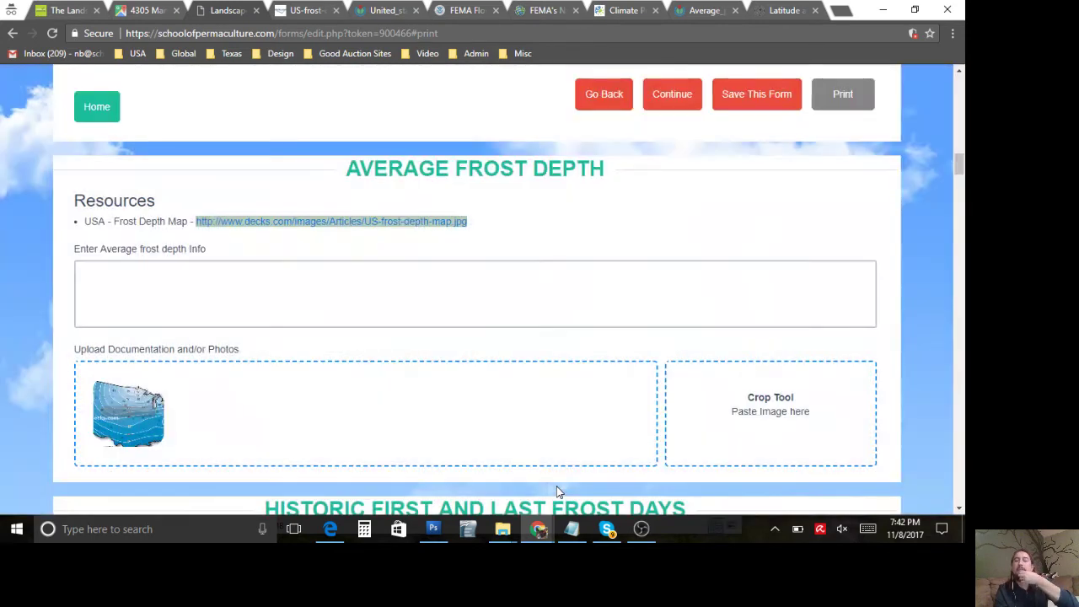
Step: Enter 20" as the average frost depth
{"action": "left_click", "coordinate": [241, 279]}
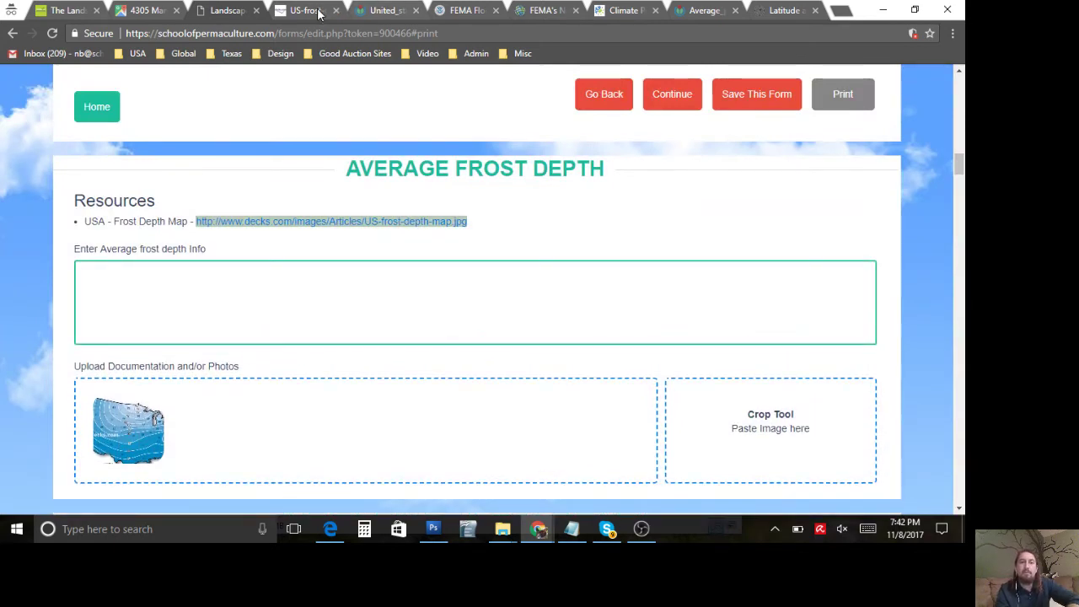
{"action": "left_click", "coordinate": [309, 12]}
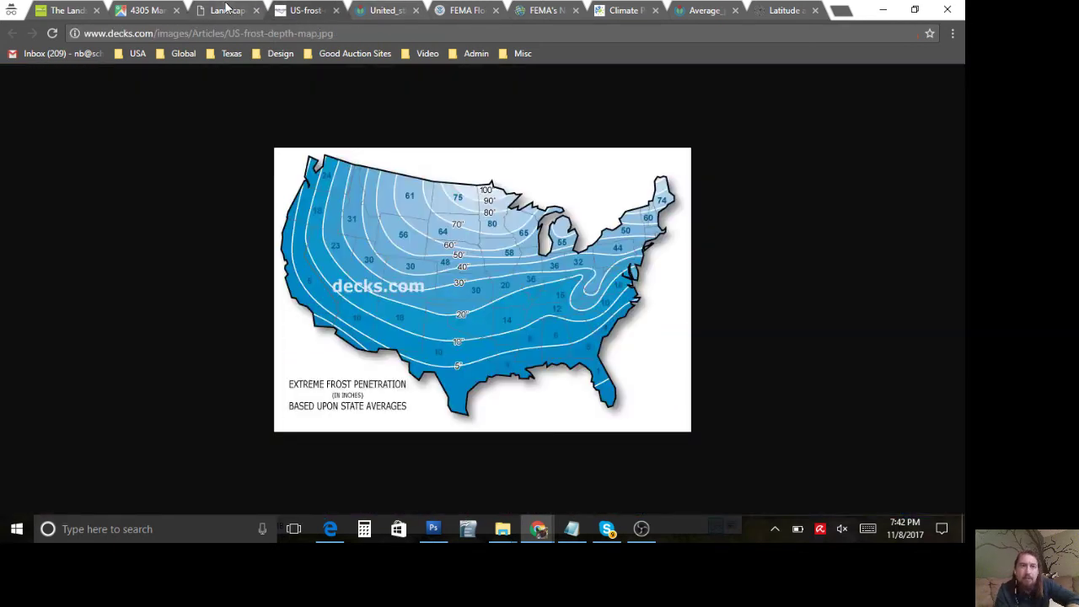
{"action": "left_click", "coordinate": [227, 10]}
{"action": "type", "text": "20\""}
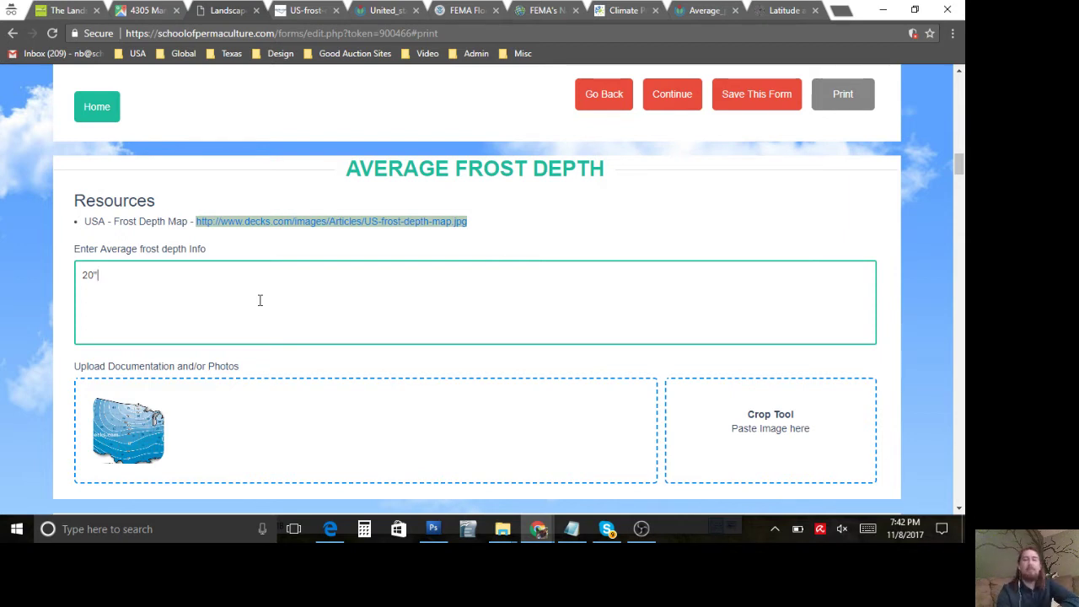
Step: Scroll down the form to the Historic First and Last Frost Days section
{"action": "scroll", "coordinate": [260, 300], "scroll_direction": "up", "scroll_amount": 1}
{"action": "scroll", "coordinate": [260, 303], "scroll_direction": "up", "scroll_amount": 2}
{"action": "scroll", "coordinate": [261, 305], "scroll_direction": "down", "scroll_amount": 2}
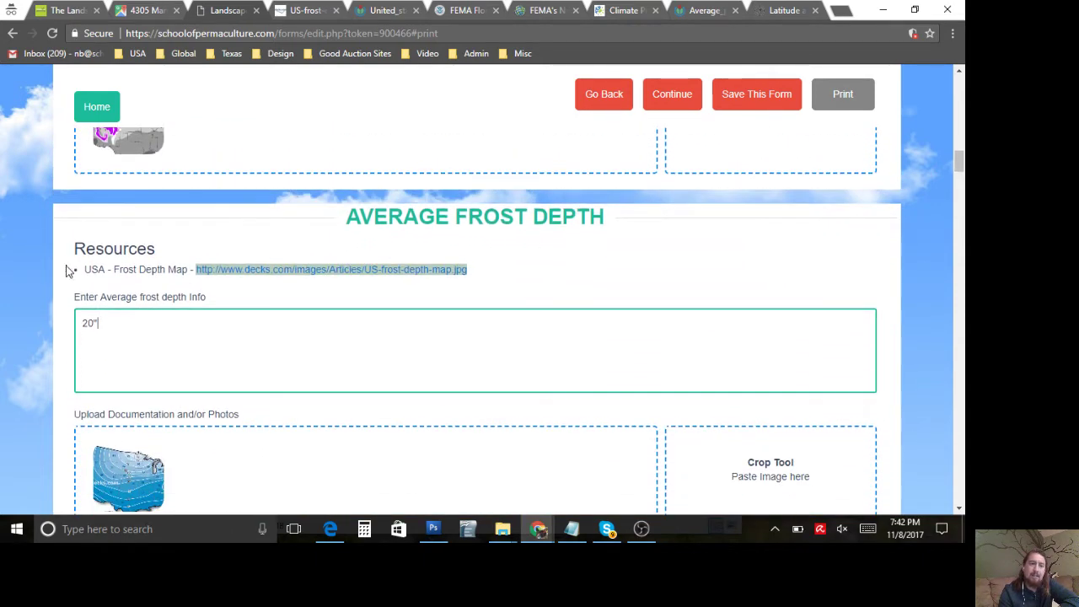
{"action": "left_click_drag", "start_coordinate": [75, 250], "coordinate": [161, 352]}
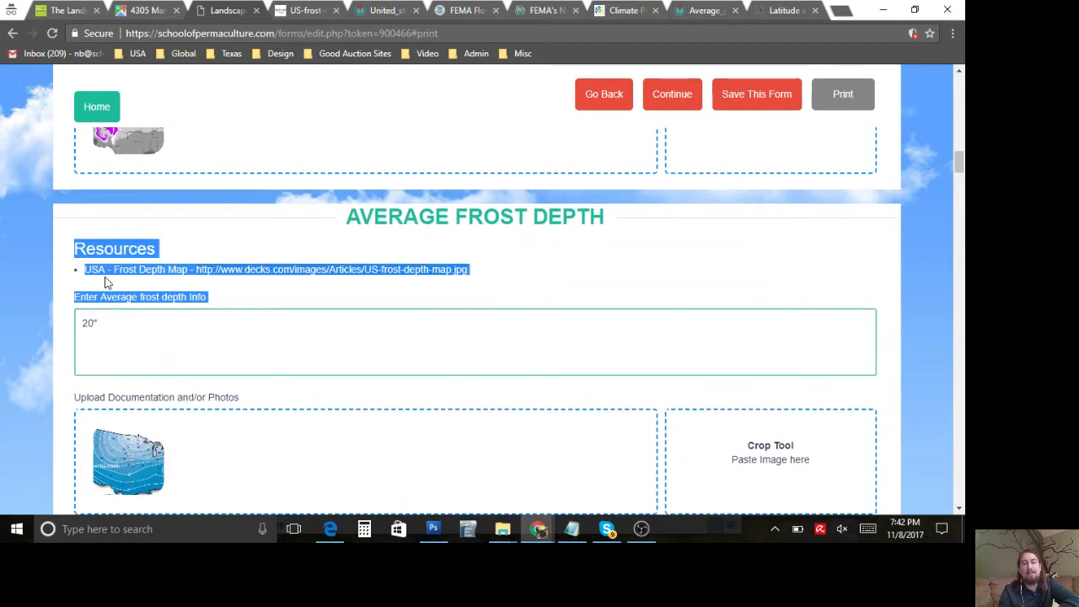
{"action": "left_click", "coordinate": [105, 247]}
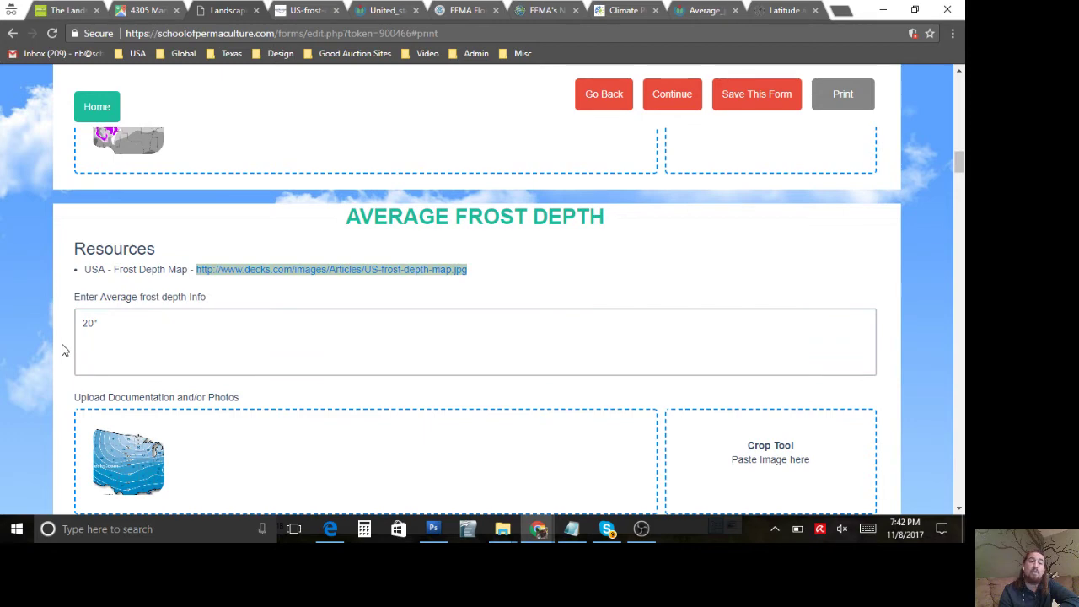
{"action": "scroll", "coordinate": [62, 349], "scroll_direction": "down", "scroll_amount": 1}
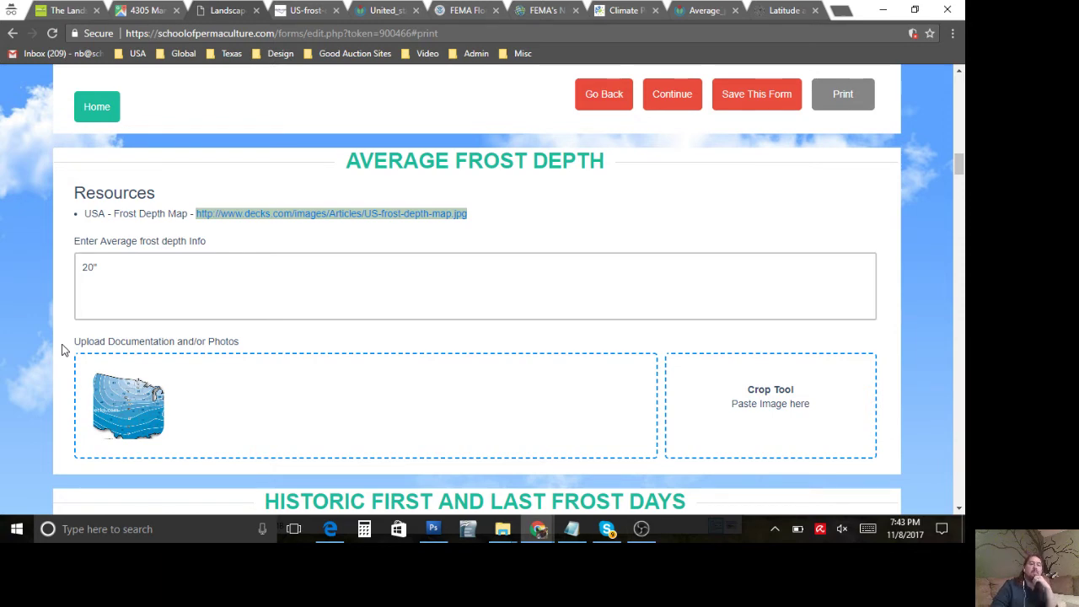
{"action": "scroll", "coordinate": [62, 350], "scroll_direction": "down", "scroll_amount": 3}
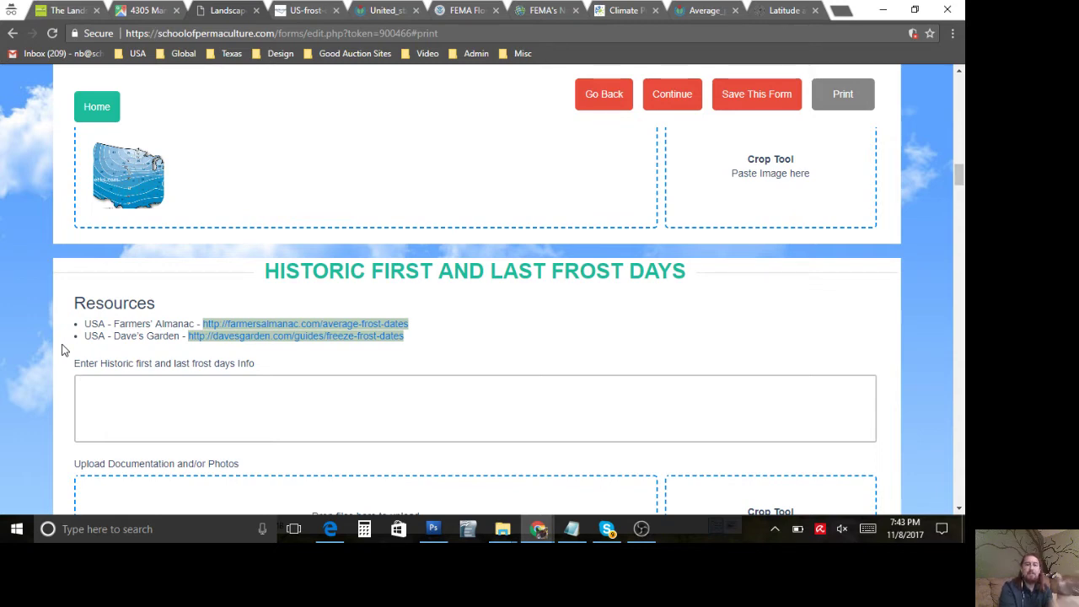
{"action": "scroll", "coordinate": [61, 350], "scroll_direction": "down", "scroll_amount": 1}
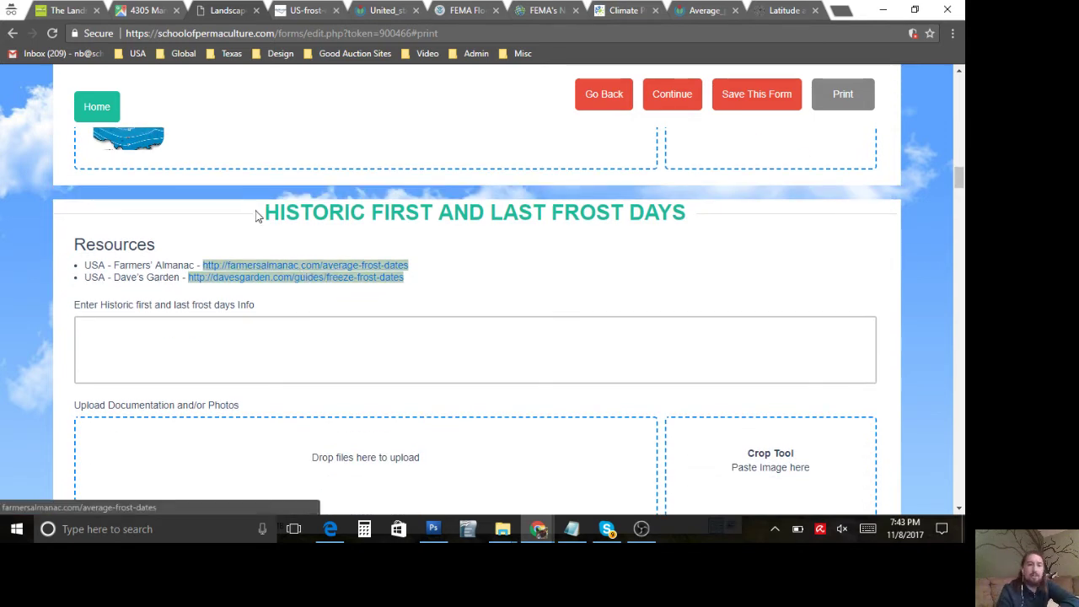
Step: Open Dave's Garden's freeze/frost dates guide and check the site's zip code on the map
{"action": "left_click", "coordinate": [270, 279]}
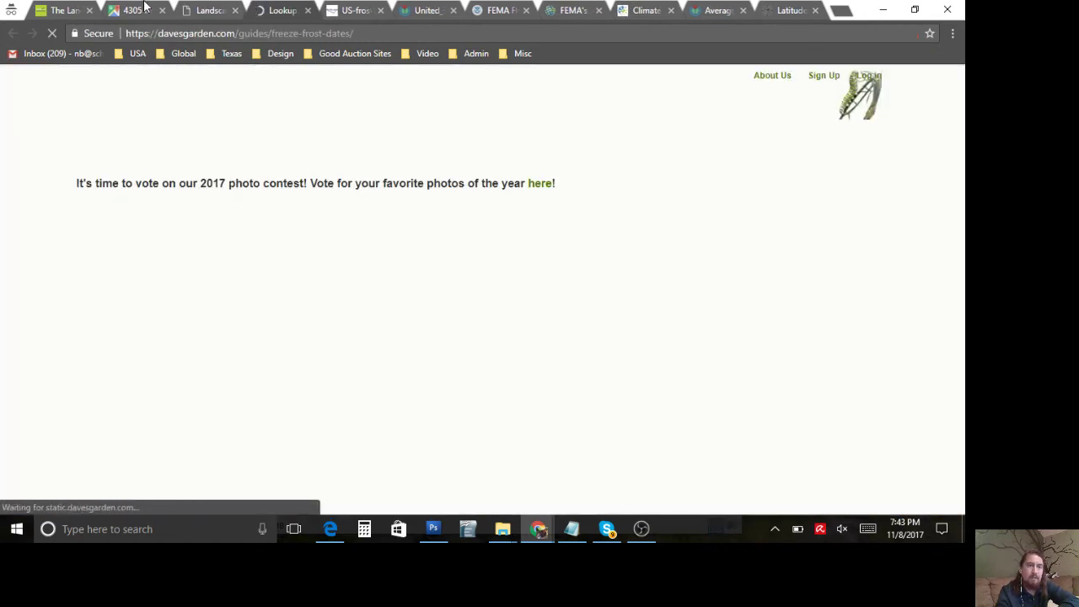
{"action": "scroll", "coordinate": [160, 278], "scroll_direction": "down", "scroll_amount": 1}
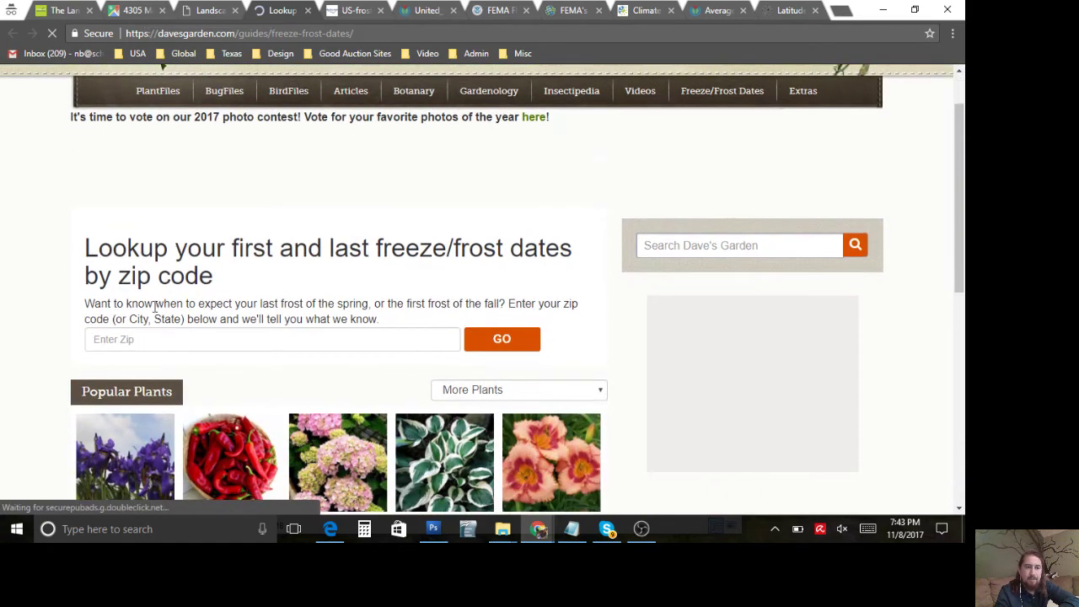
{"action": "left_click", "coordinate": [123, 10]}
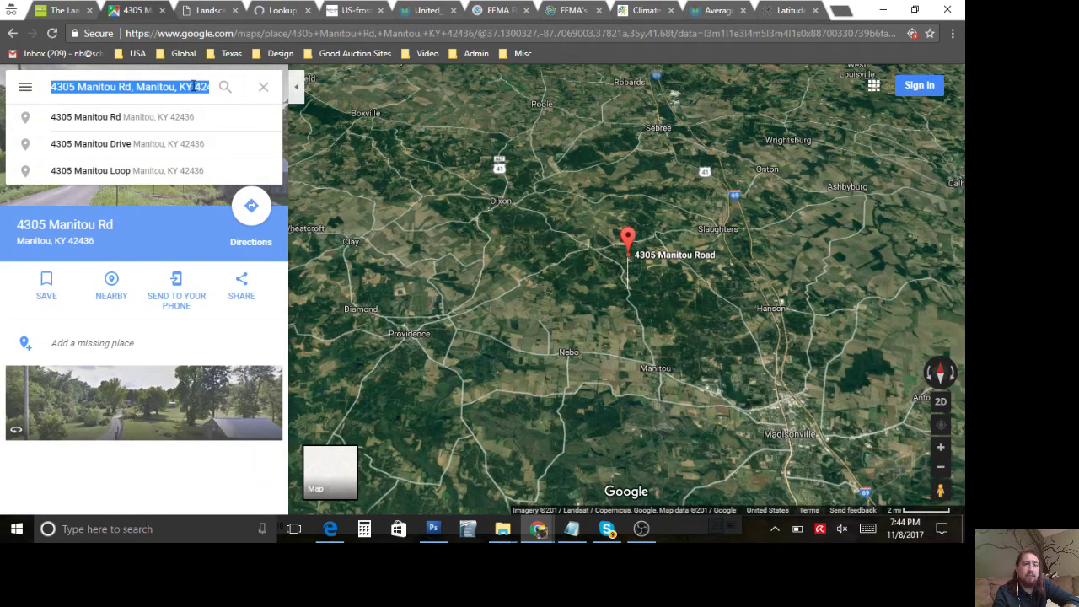
{"action": "left_click", "coordinate": [272, 15]}
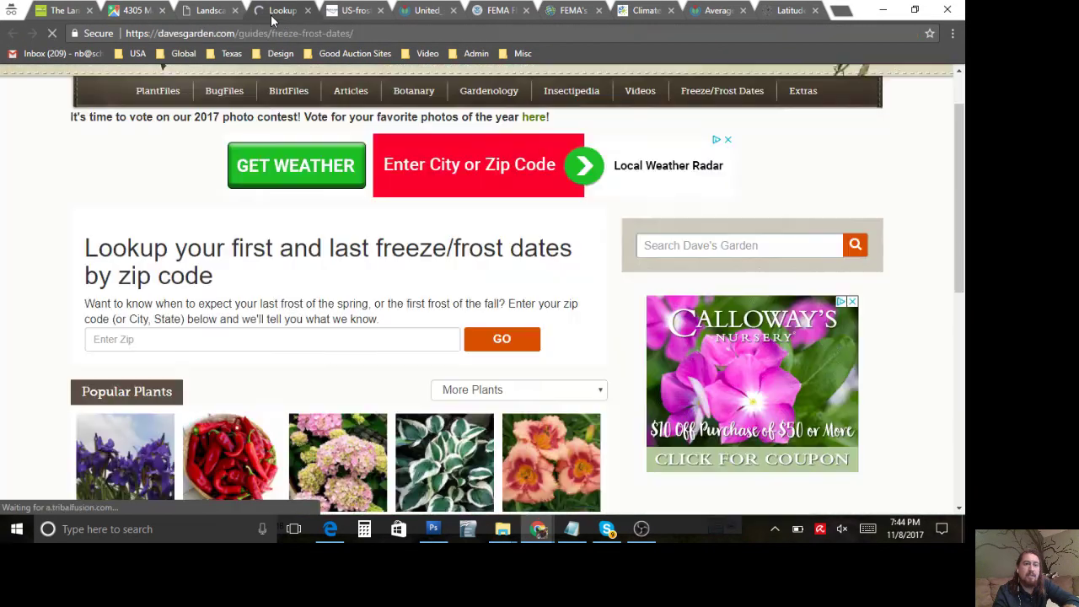
Step: Look up frost dates for zip 42436 and select the results summary (October 24 to April 9)
{"action": "left_click", "coordinate": [306, 341]}
{"action": "type", "text": "42436"}
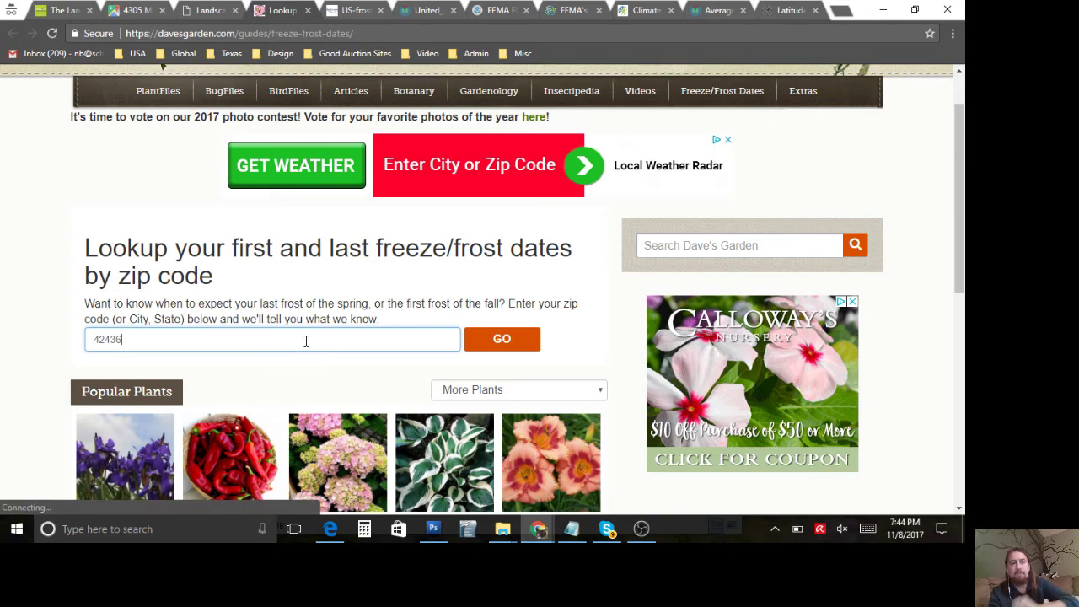
{"action": "left_click", "coordinate": [498, 338]}
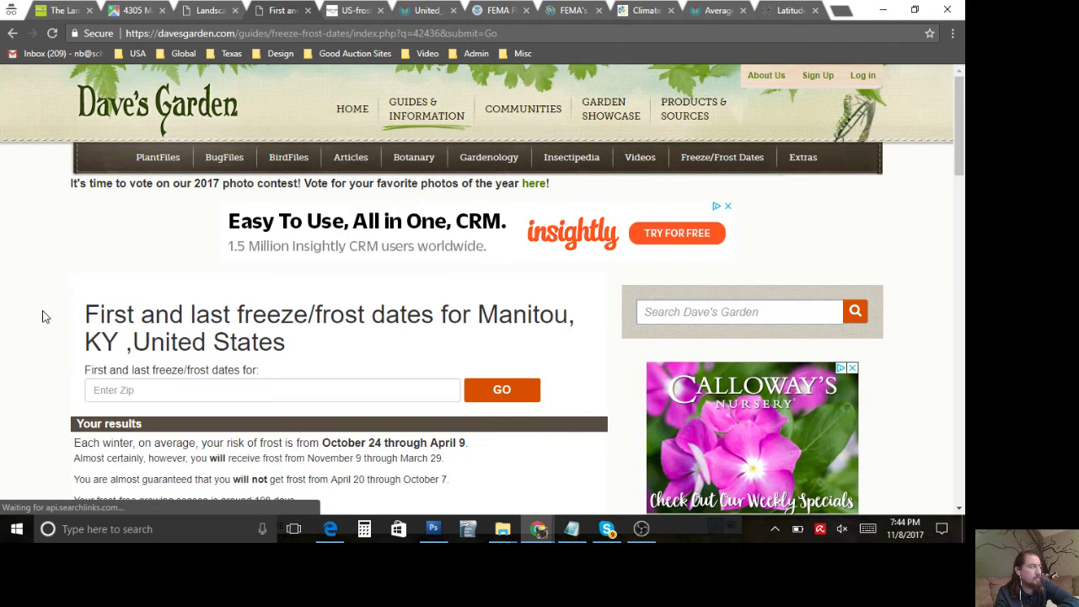
{"action": "scroll", "coordinate": [73, 324], "scroll_direction": "down", "scroll_amount": 3}
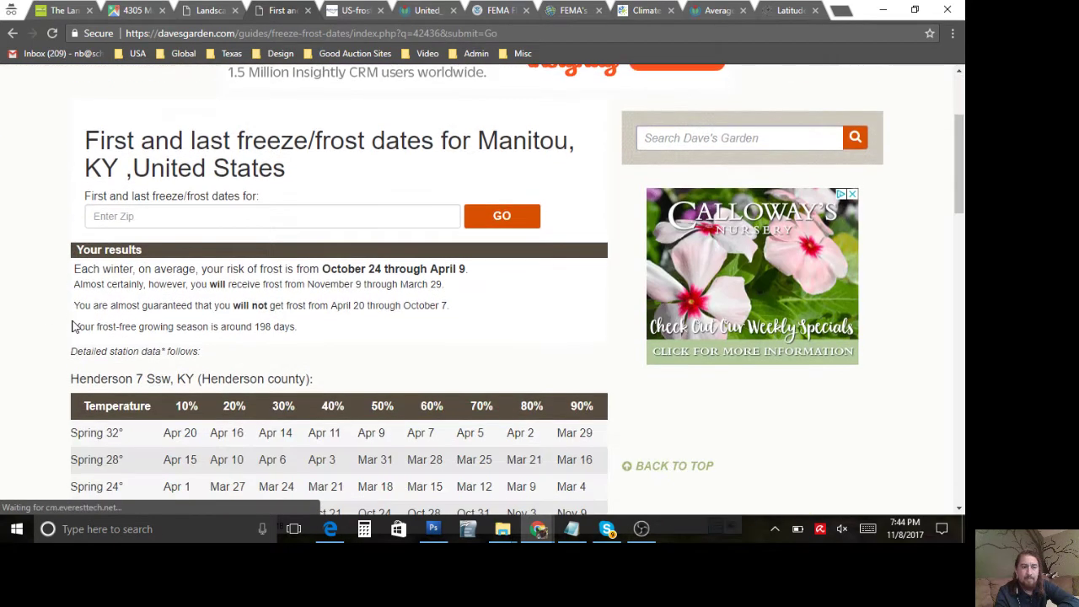
{"action": "scroll", "coordinate": [72, 327], "scroll_direction": "down", "scroll_amount": 1}
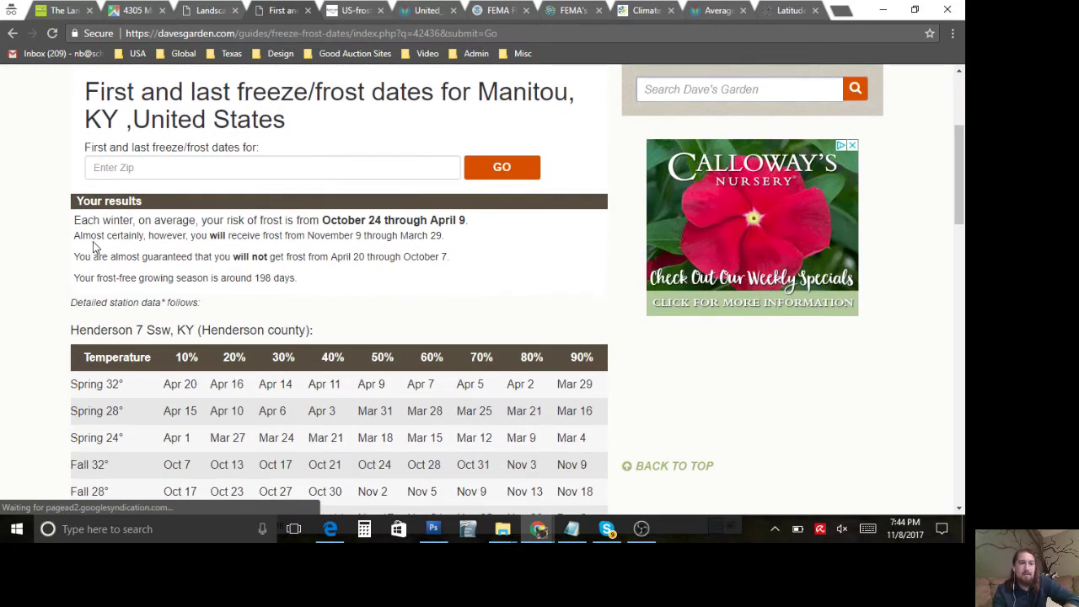
{"action": "left_click_drag", "start_coordinate": [76, 223], "coordinate": [297, 279]}
{"action": "key", "text": "ctrl+c"}
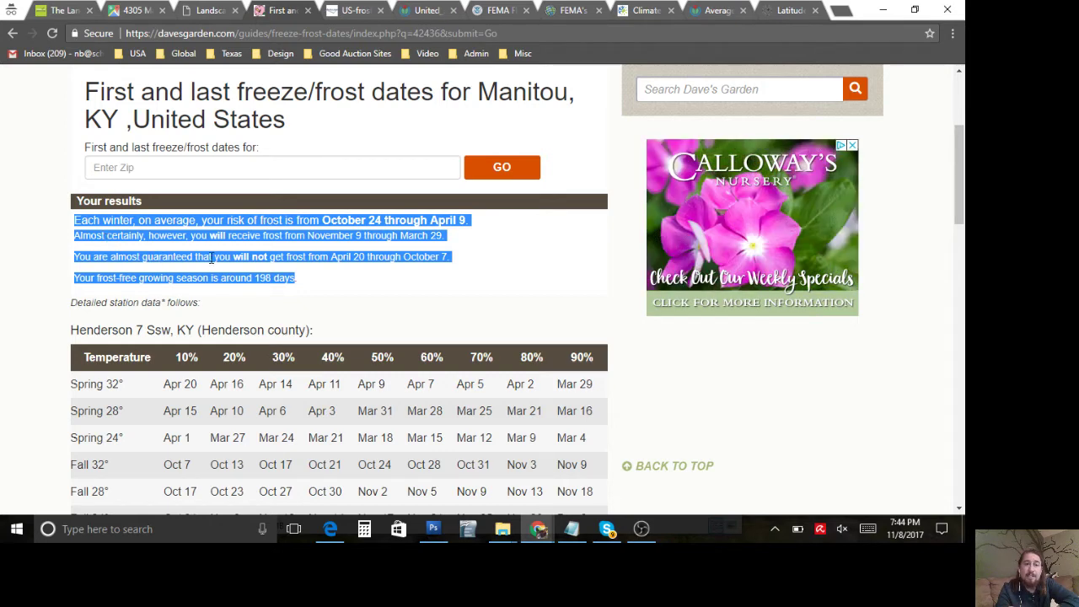
{"action": "left_click", "coordinate": [315, 260]}
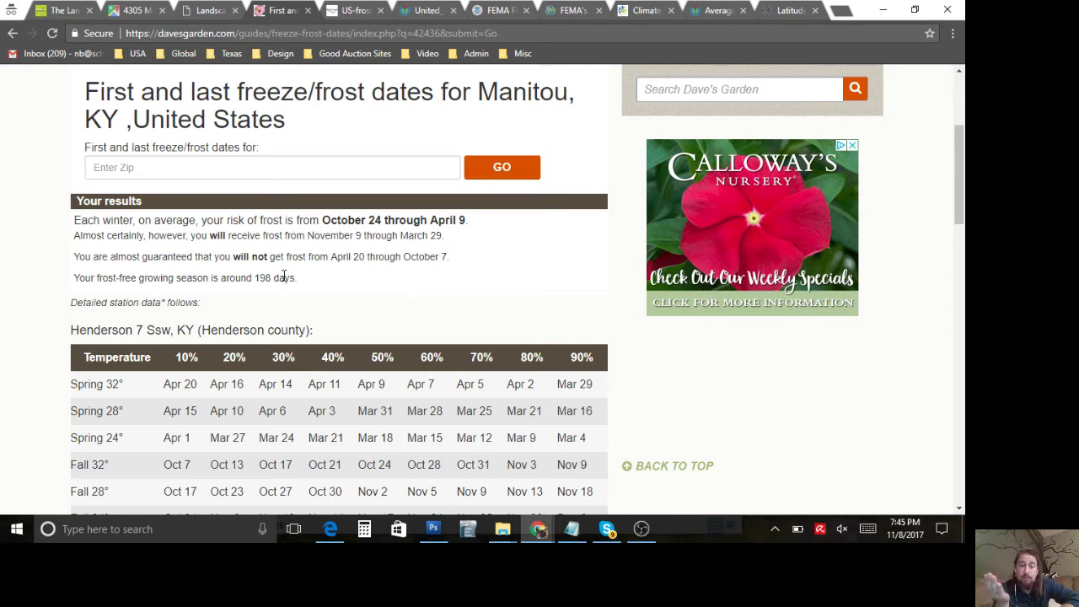
Step: Paste the four-line Manitou frost-date summary into Historic frost days, removing the blank lines
{"action": "left_click", "coordinate": [208, 10]}
{"action": "left_click", "coordinate": [247, 341]}
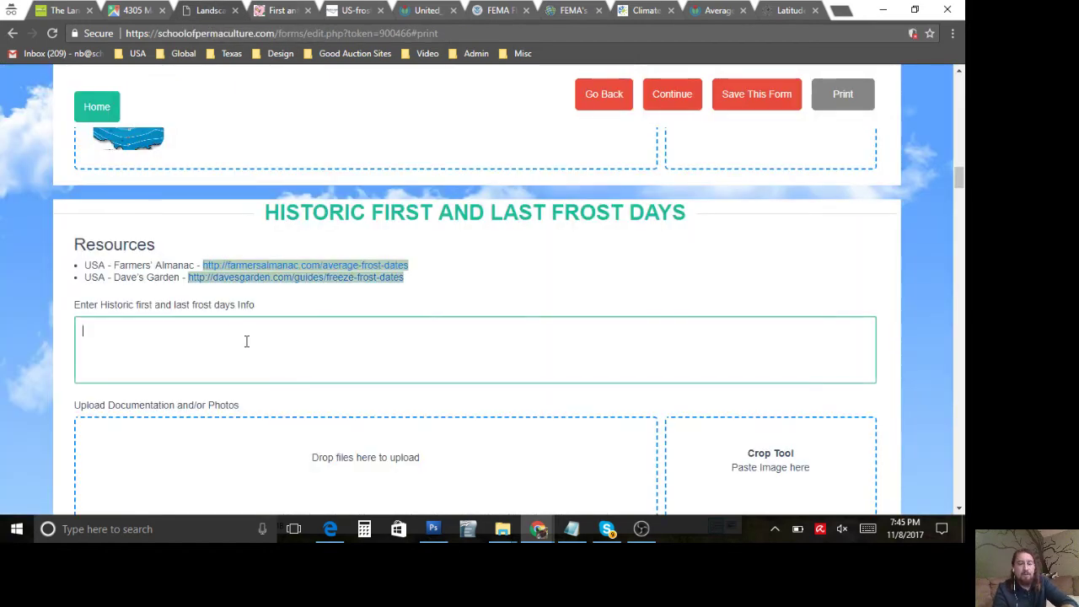
{"action": "key", "text": "ctrl+v"}
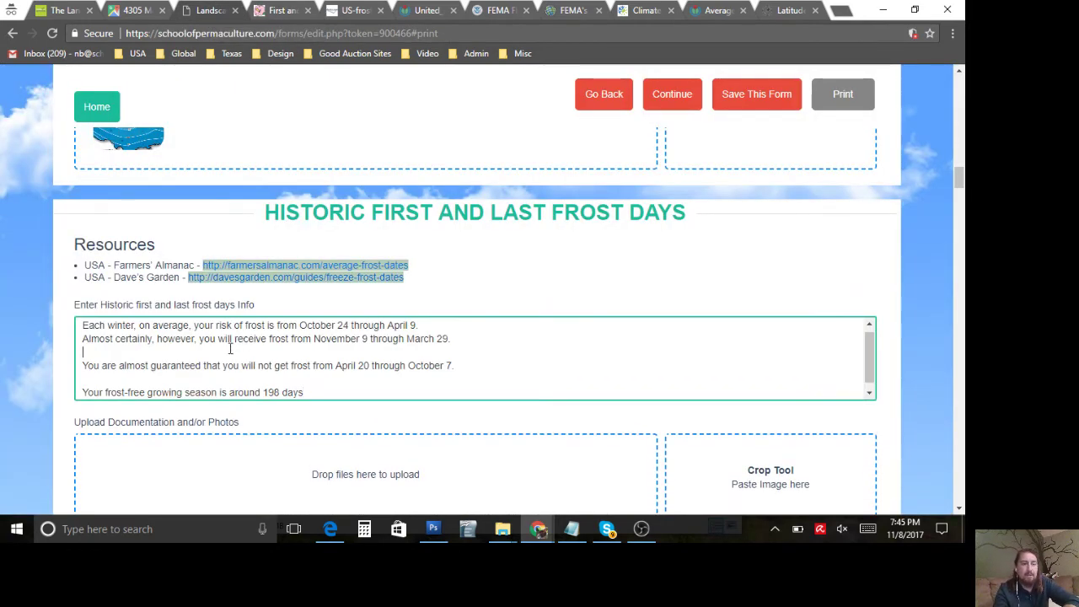
{"action": "key", "text": "BackSpace"}
{"action": "left_click", "coordinate": [228, 369]}
{"action": "key", "text": "BackSpace"}
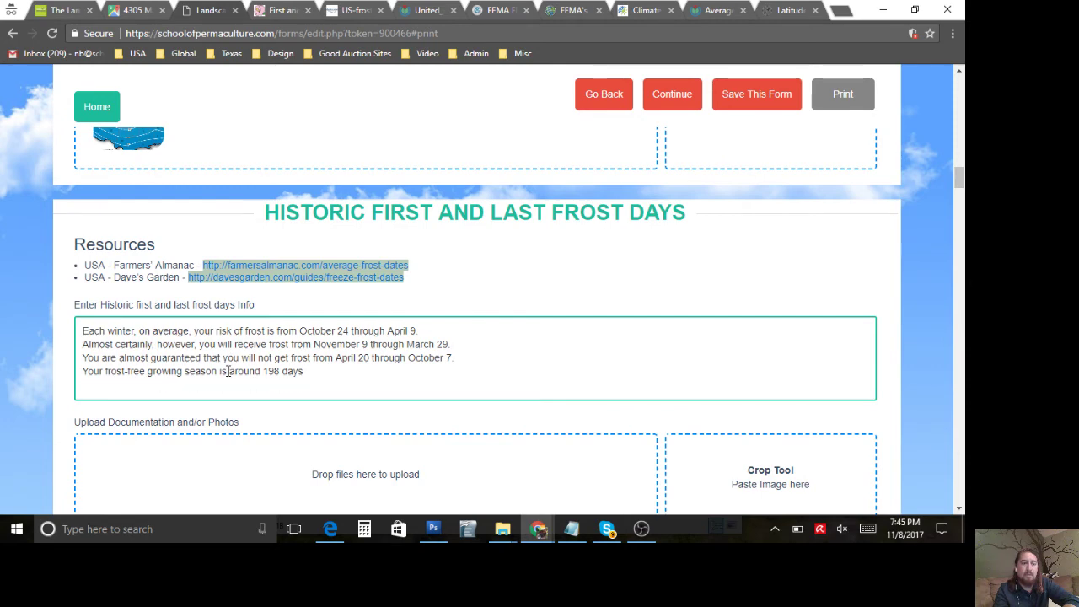
{"action": "left_click", "coordinate": [276, 11]}
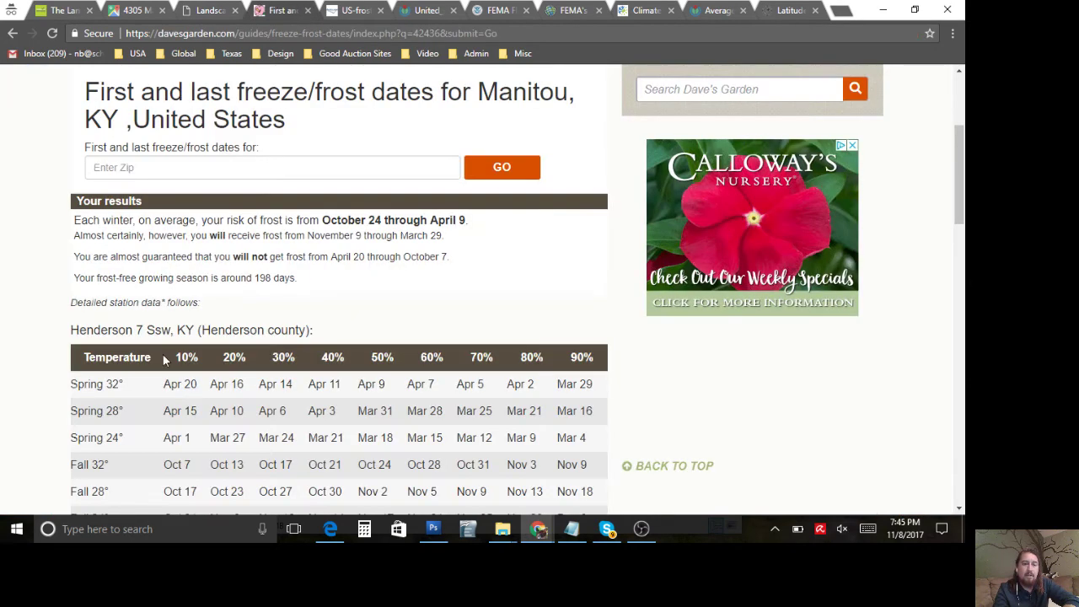
{"action": "scroll", "coordinate": [165, 358], "scroll_direction": "down", "scroll_amount": 1}
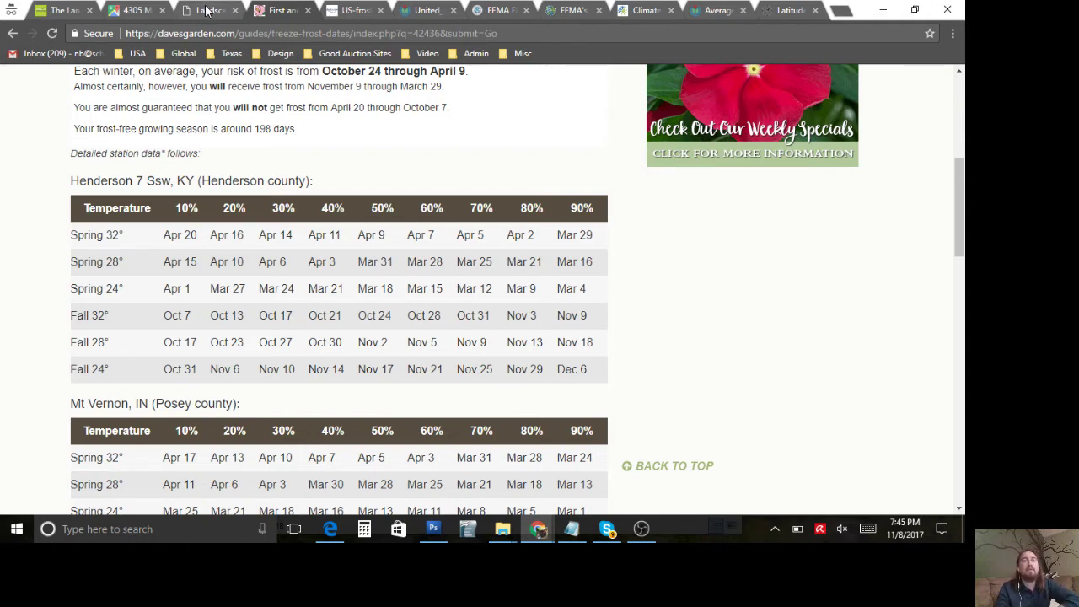
Step: Paste the frost-table screenshot, crop it to the Henderson 7 Ssw table, and upload it
{"action": "key", "text": "ctrl+shift+Tab"}
{"action": "scroll", "coordinate": [615, 412], "scroll_direction": "down", "scroll_amount": 2}
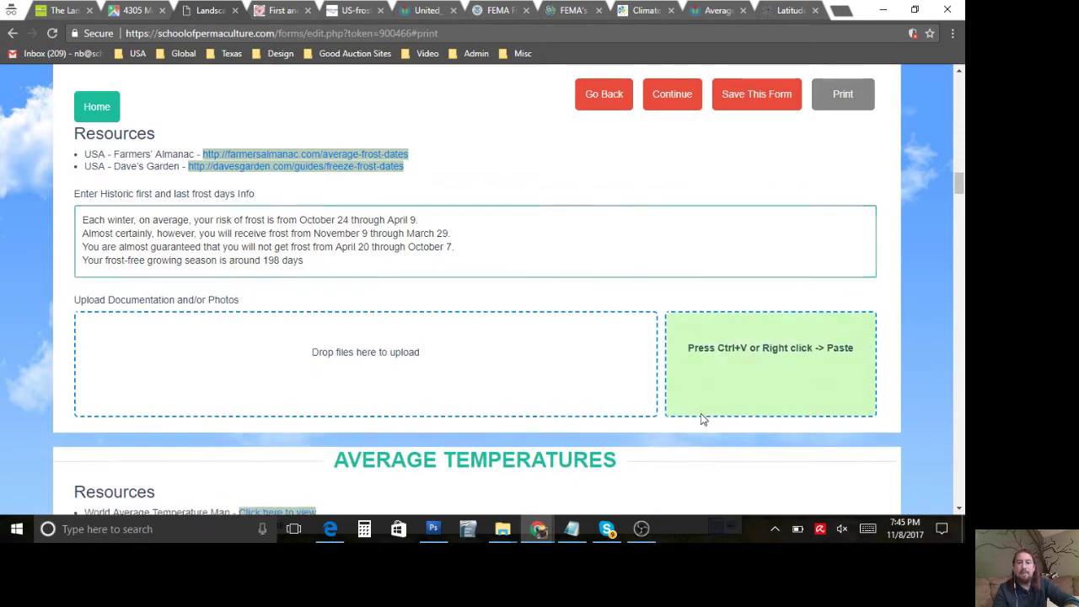
{"action": "key", "text": "ctrl+v"}
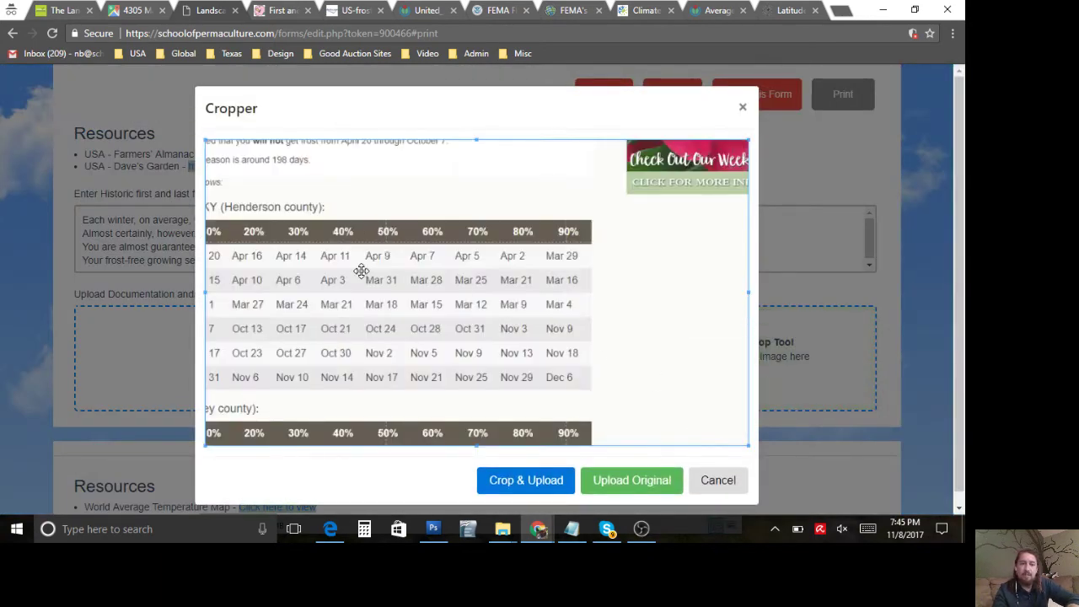
{"action": "scroll", "coordinate": [258, 314], "scroll_direction": "down", "scroll_amount": 3}
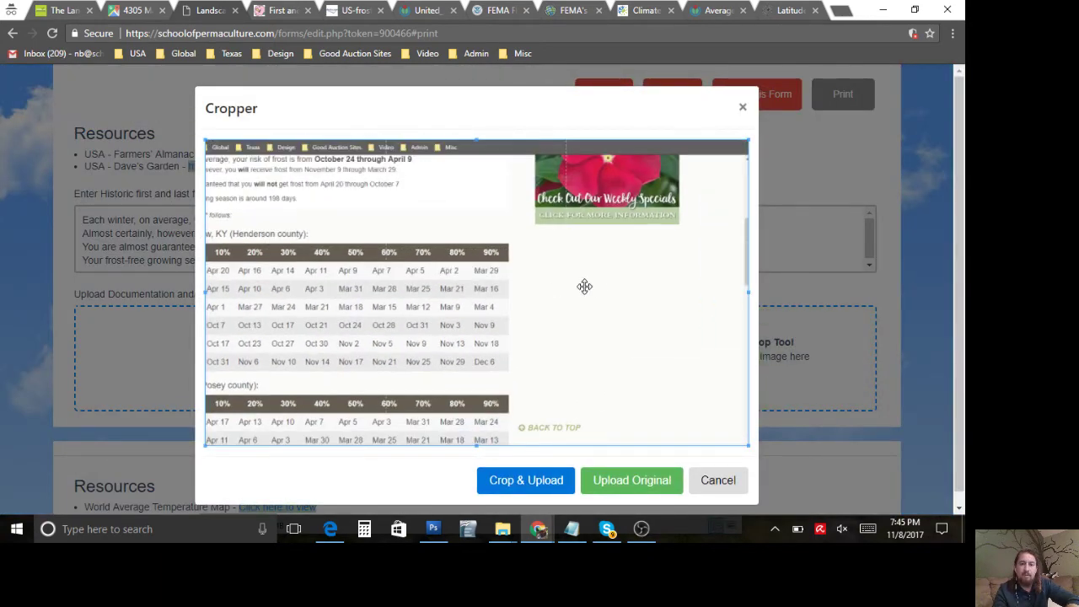
{"action": "scroll", "coordinate": [599, 287], "scroll_direction": "down", "scroll_amount": 3}
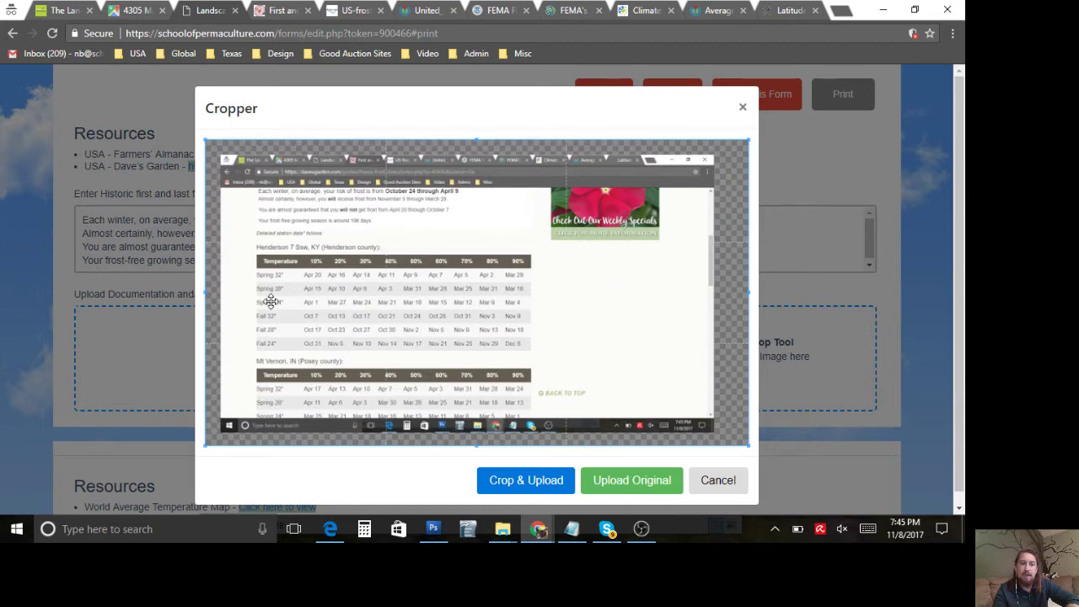
{"action": "scroll", "coordinate": [270, 302], "scroll_direction": "up", "scroll_amount": 3}
{"action": "scroll", "coordinate": [270, 302], "scroll_direction": "up", "scroll_amount": 3}
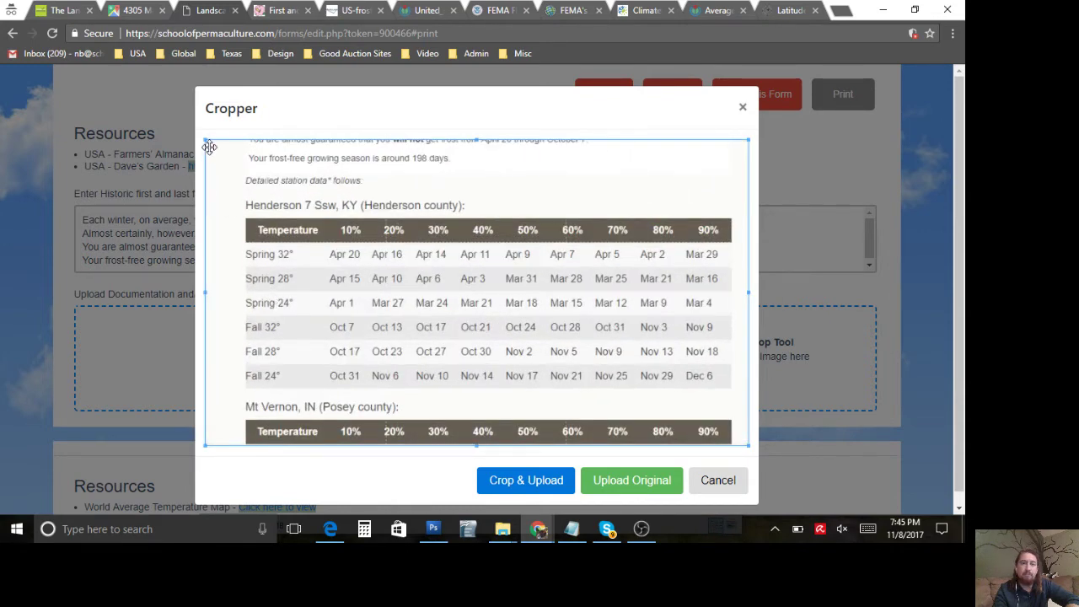
{"action": "left_click_drag", "start_coordinate": [204, 139], "coordinate": [234, 196]}
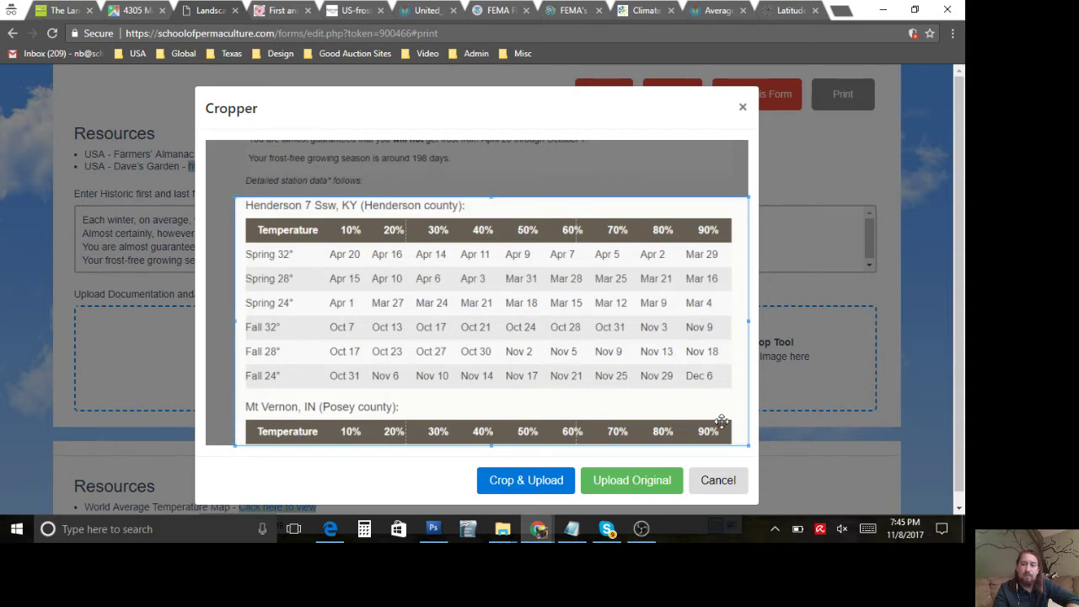
{"action": "left_click_drag", "start_coordinate": [743, 442], "coordinate": [739, 397]}
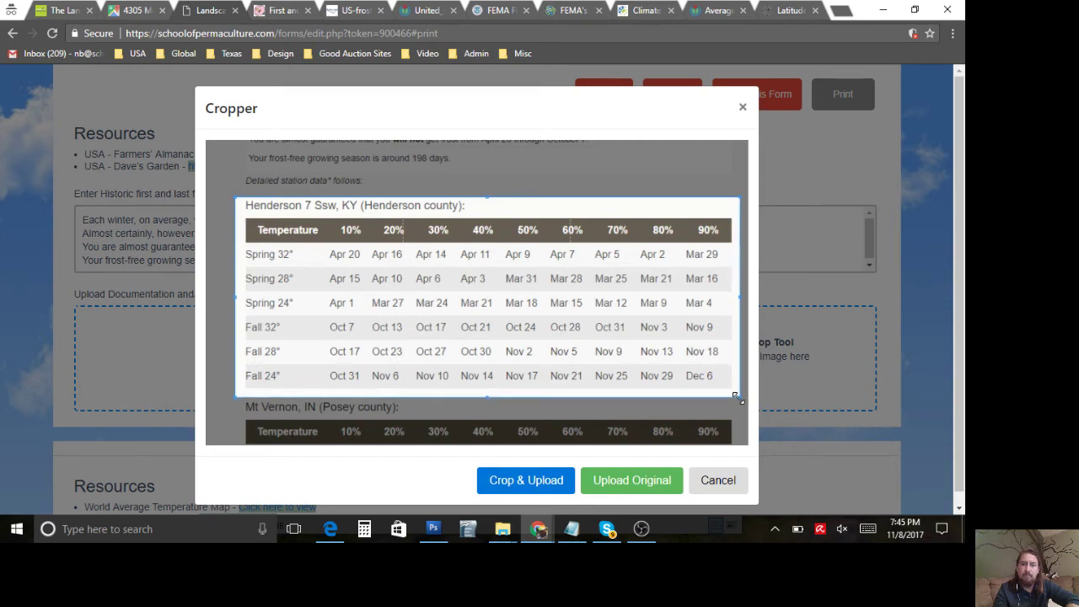
{"action": "left_click", "coordinate": [537, 479]}
{"action": "scroll", "coordinate": [330, 373], "scroll_direction": "down", "scroll_amount": 3}
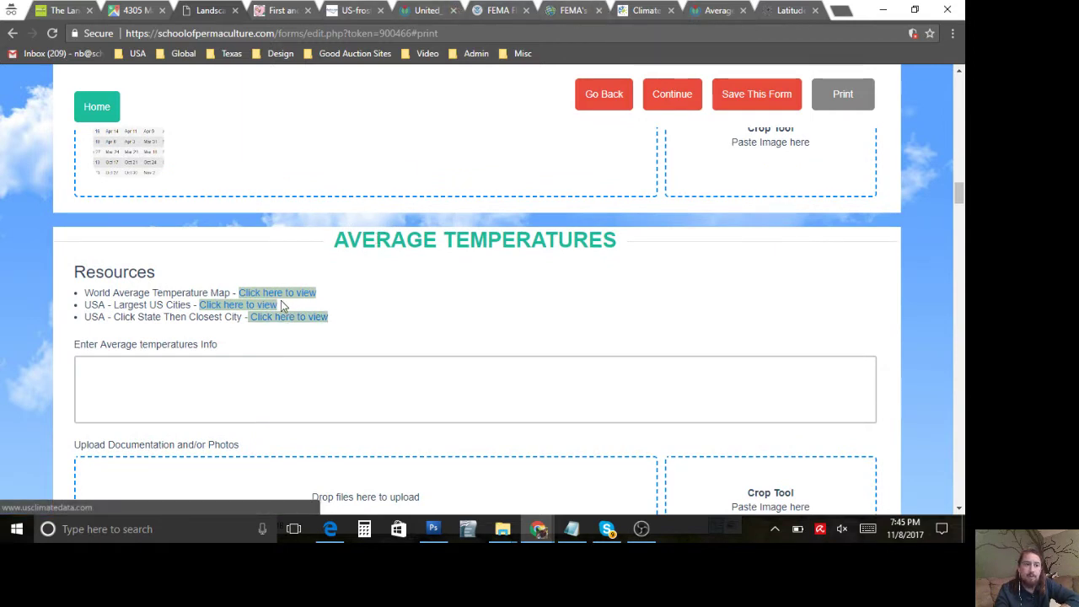
Step: Go to Providence, Kentucky on U.S. Climate Data and select its annual high and low temperatures
{"action": "left_click", "coordinate": [276, 317]}
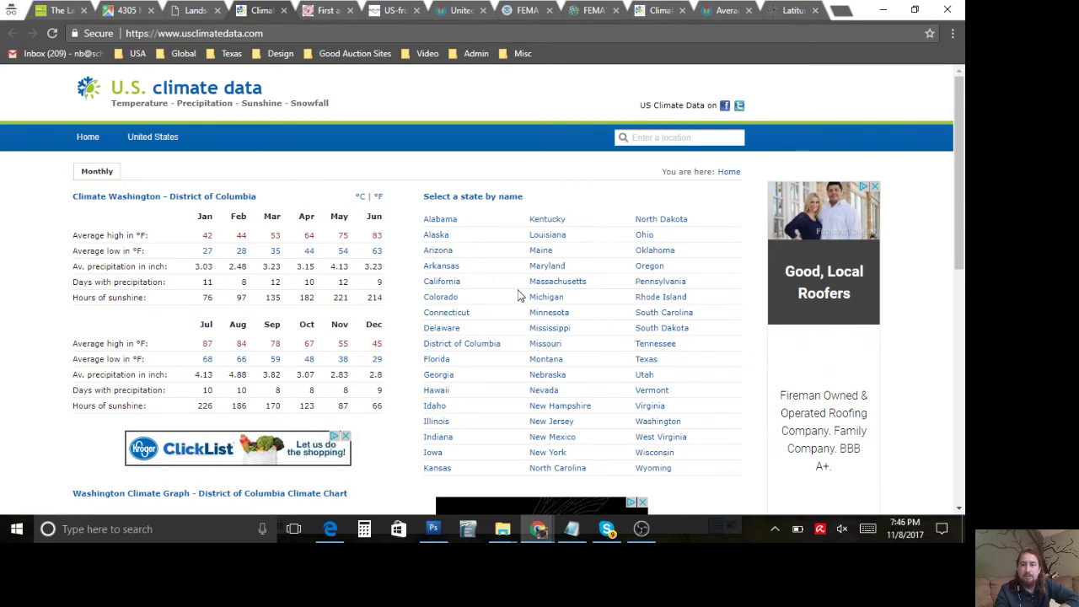
{"action": "left_click", "coordinate": [547, 222]}
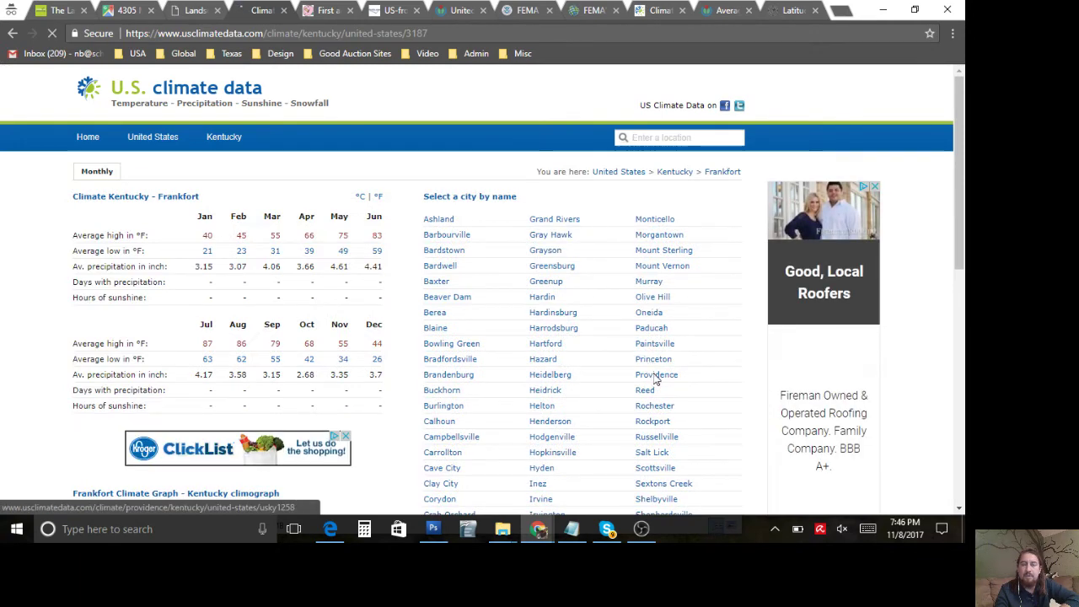
{"action": "left_click", "coordinate": [656, 376]}
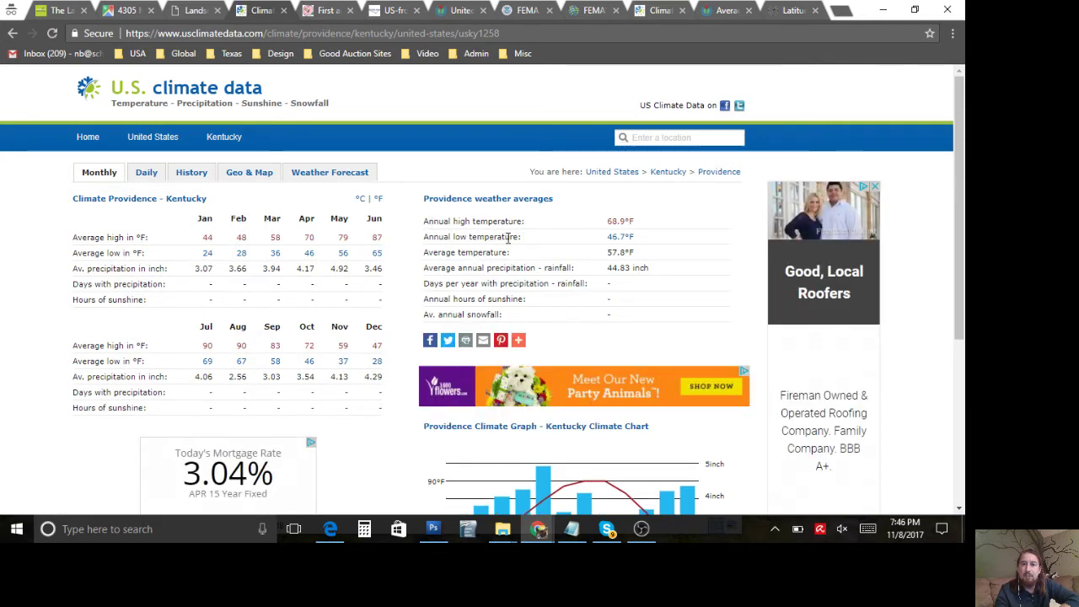
{"action": "left_click_drag", "start_coordinate": [639, 240], "coordinate": [426, 218]}
{"action": "key", "text": "ctrl+c"}
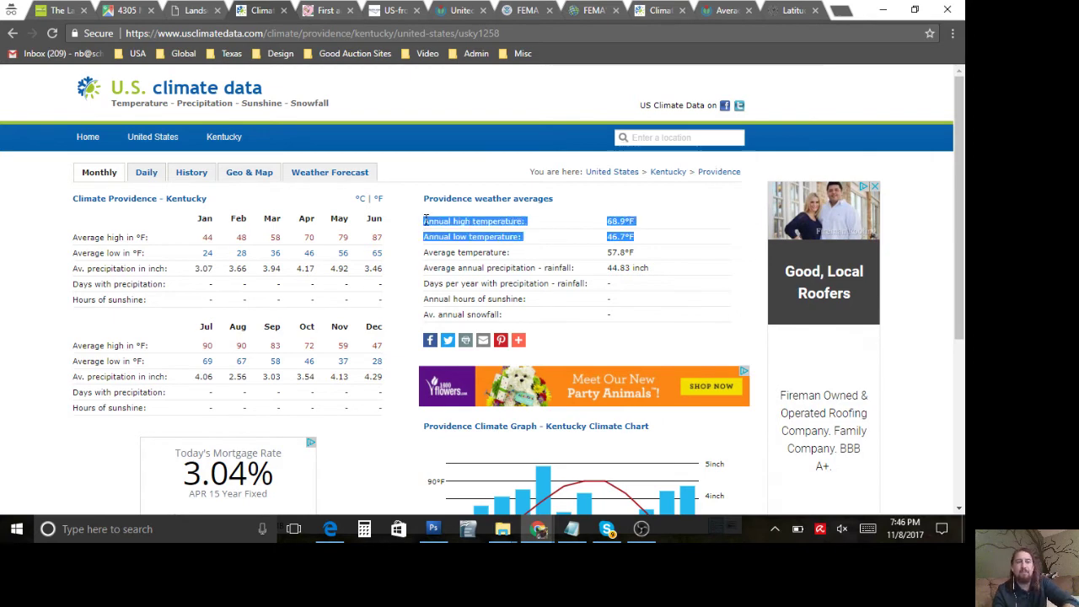
{"action": "left_click", "coordinate": [195, 10]}
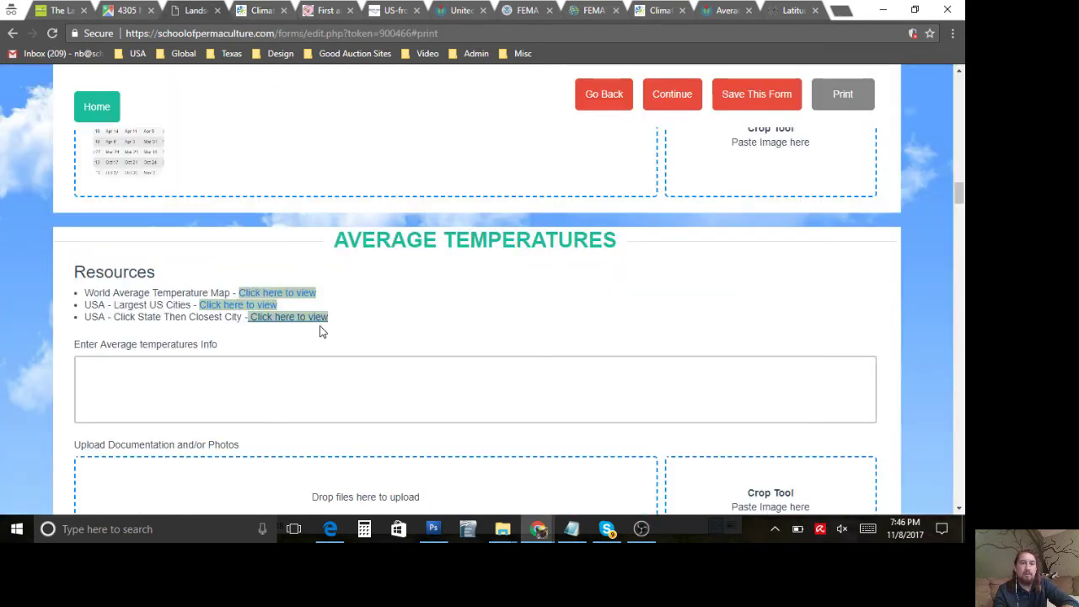
Step: Paste annual high 68.9°F and low 46.7°F into Average temperatures, deleting the extra space
{"action": "left_click", "coordinate": [314, 375]}
{"action": "key", "text": "ctrl+v"}
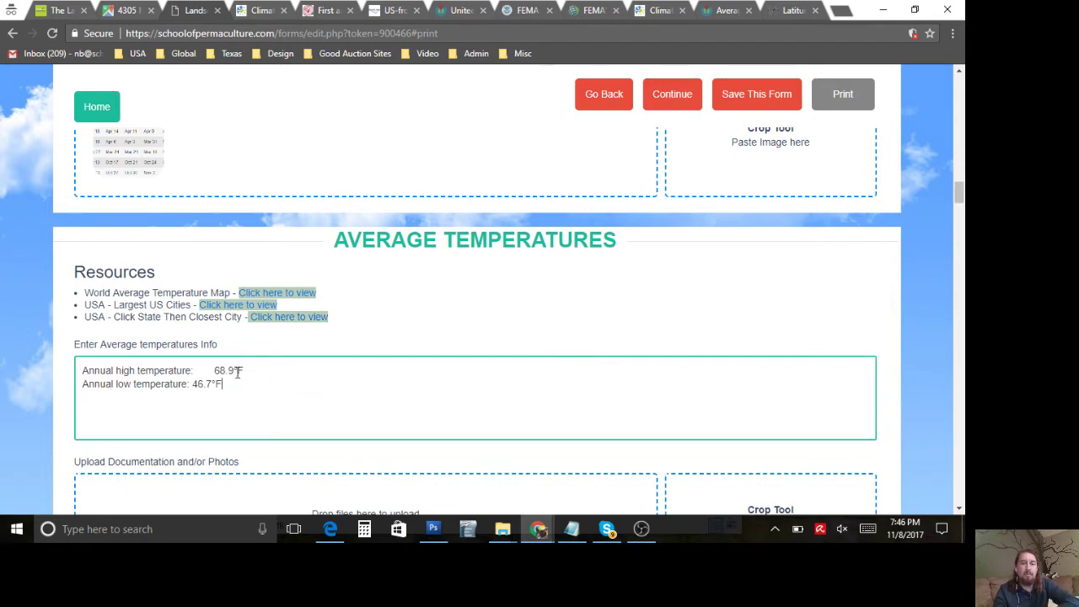
{"action": "left_click", "coordinate": [212, 371]}
{"action": "key", "text": "BackSpace"}
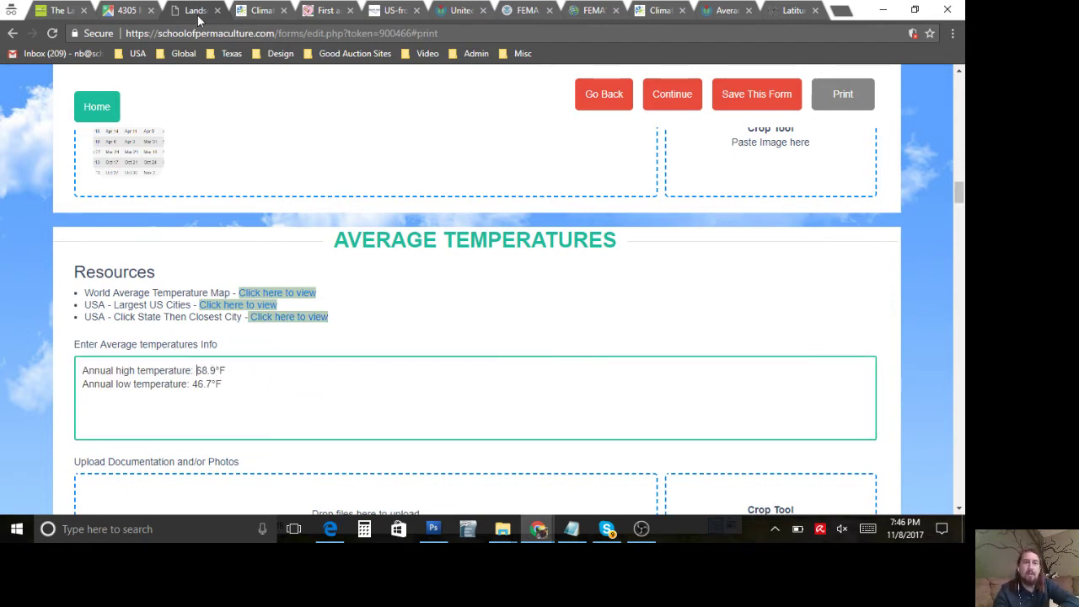
{"action": "left_click", "coordinate": [268, 10]}
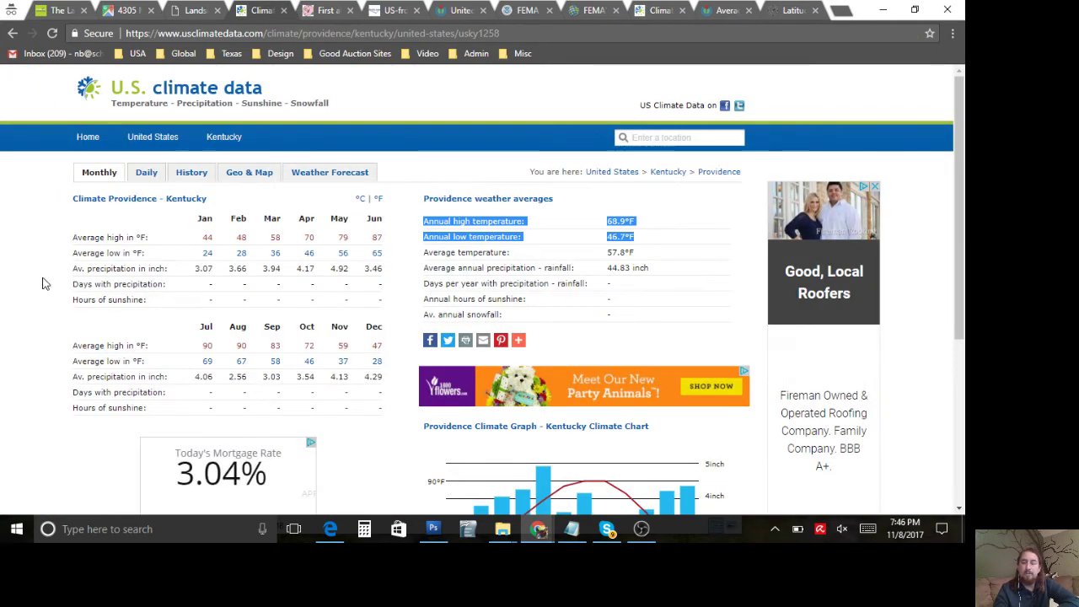
{"action": "left_click", "coordinate": [44, 284]}
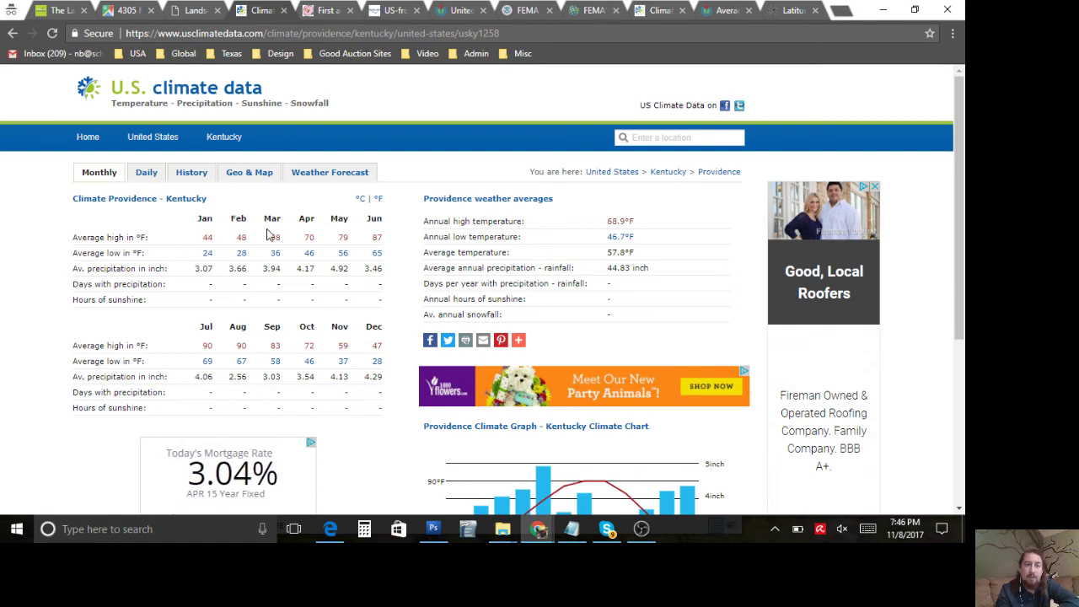
{"action": "left_click", "coordinate": [195, 11]}
{"action": "scroll", "coordinate": [472, 354], "scroll_direction": "down", "scroll_amount": 1}
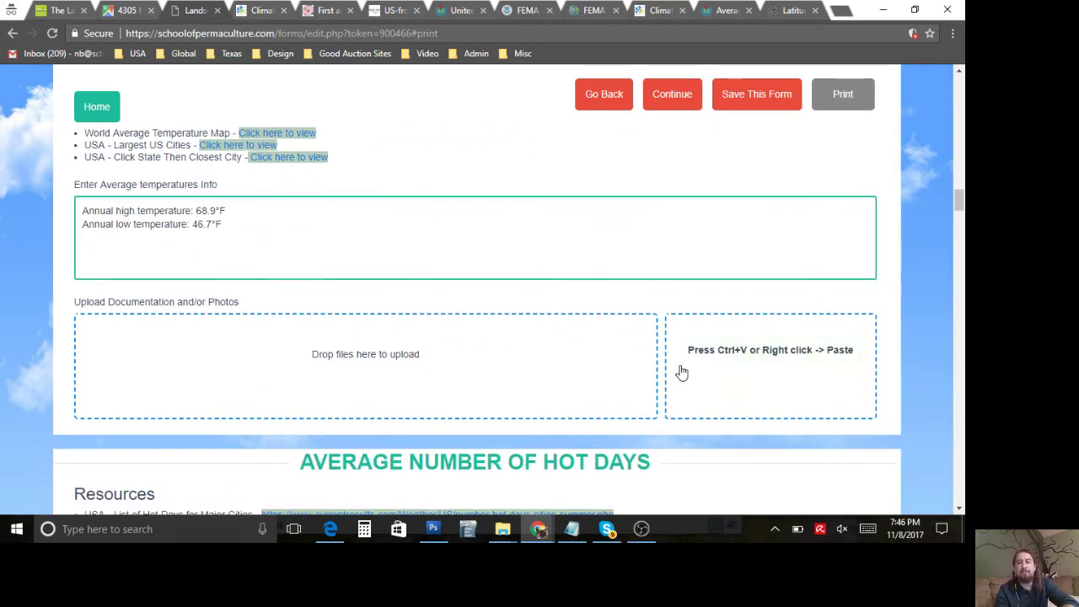
Step: Paste the Providence climate screenshot, crop it to the monthly table, and upload it
{"action": "left_click", "coordinate": [692, 367]}
{"action": "key", "text": "ctrl+v"}
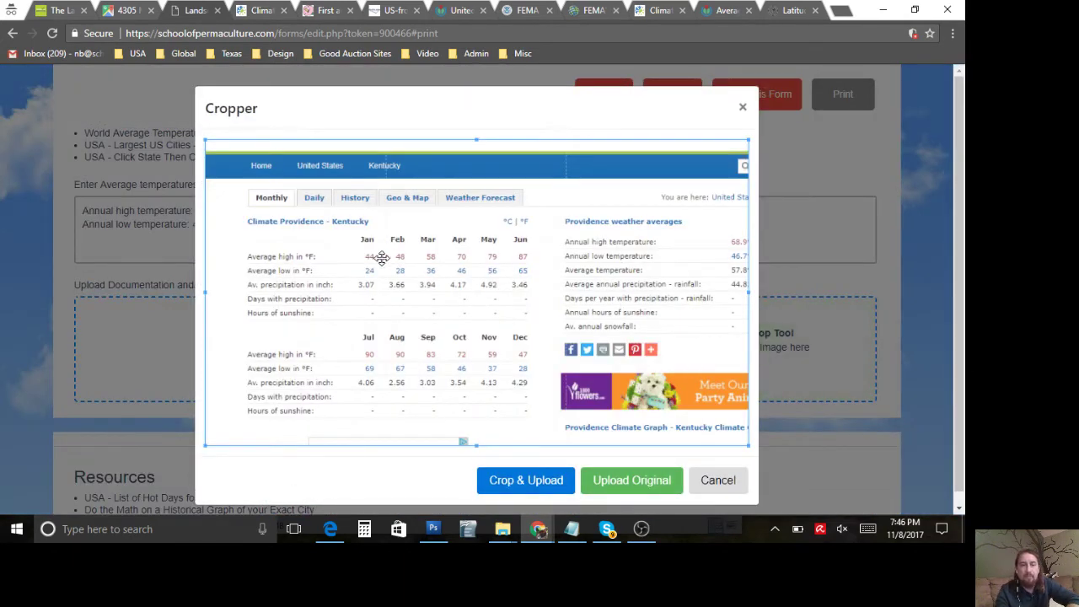
{"action": "left_click_drag", "start_coordinate": [205, 140], "coordinate": [236, 213]}
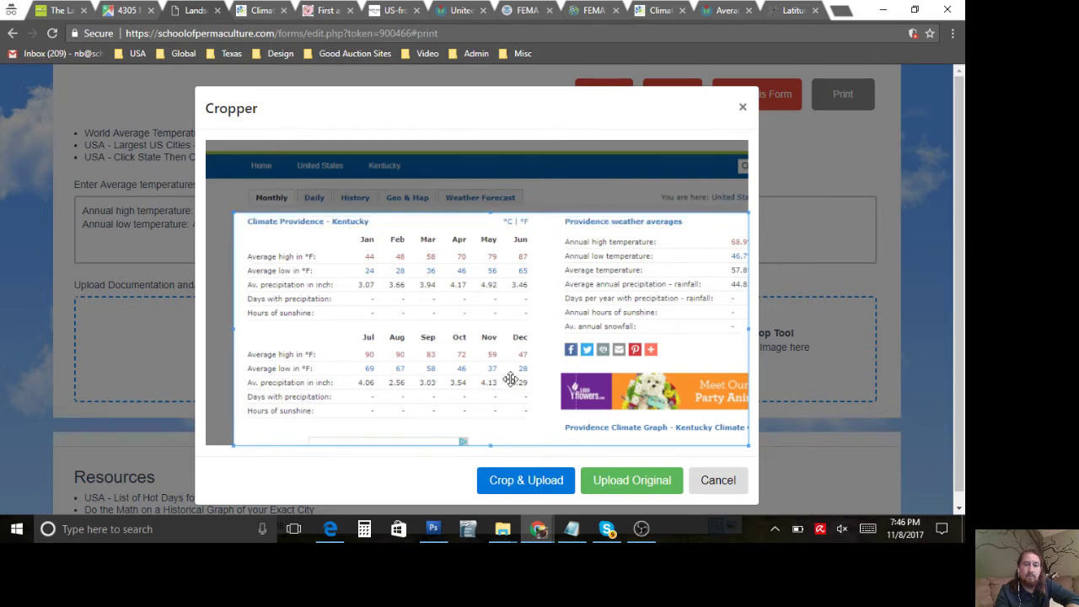
{"action": "left_click_drag", "start_coordinate": [745, 446], "coordinate": [546, 427]}
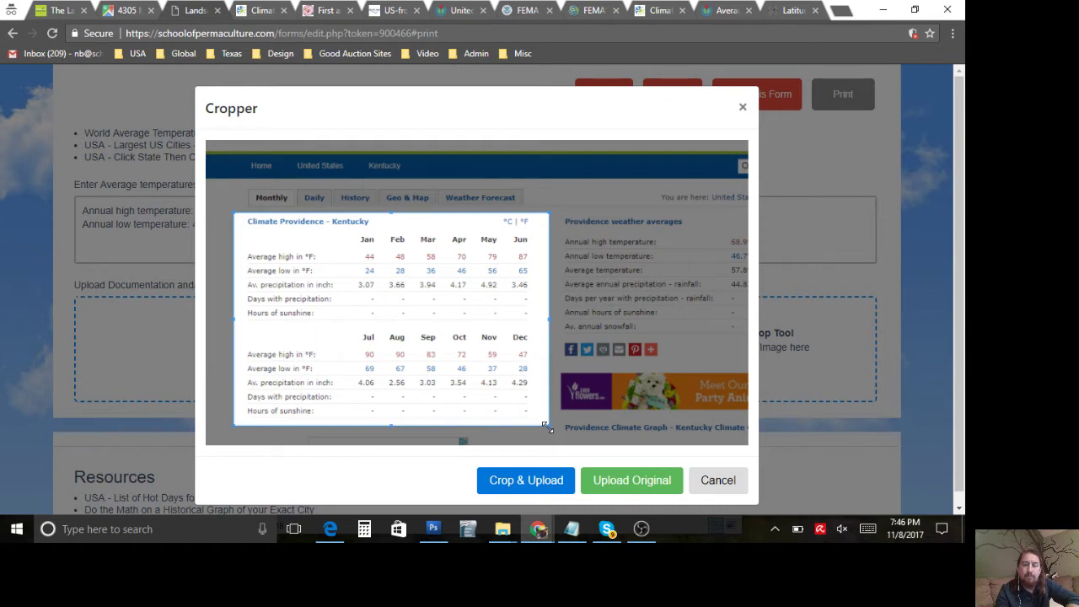
{"action": "left_click", "coordinate": [536, 483]}
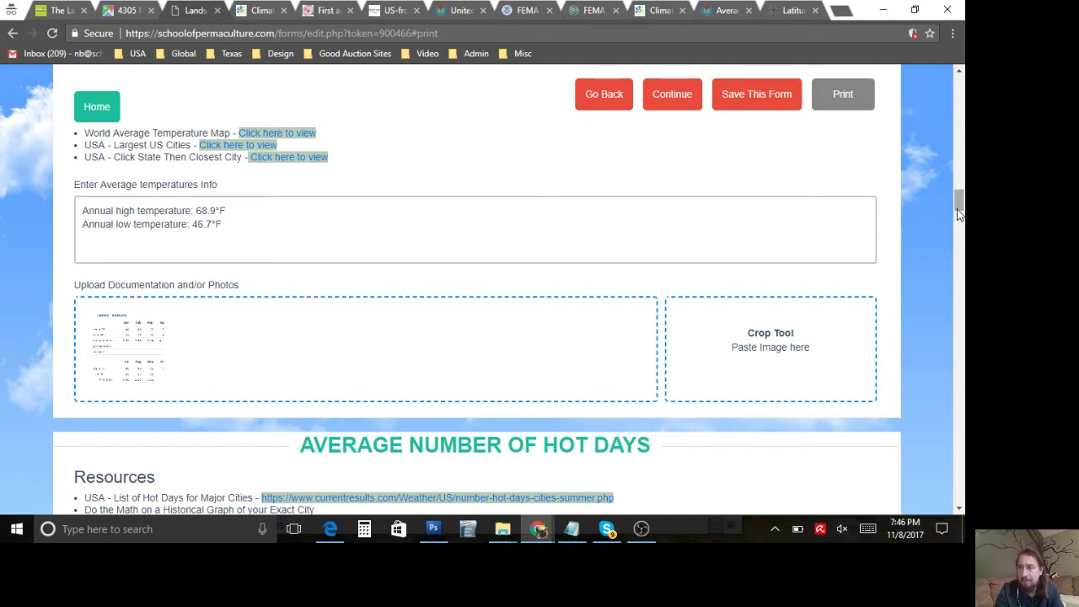
{"action": "left_click_drag", "start_coordinate": [958, 215], "coordinate": [958, 214]}
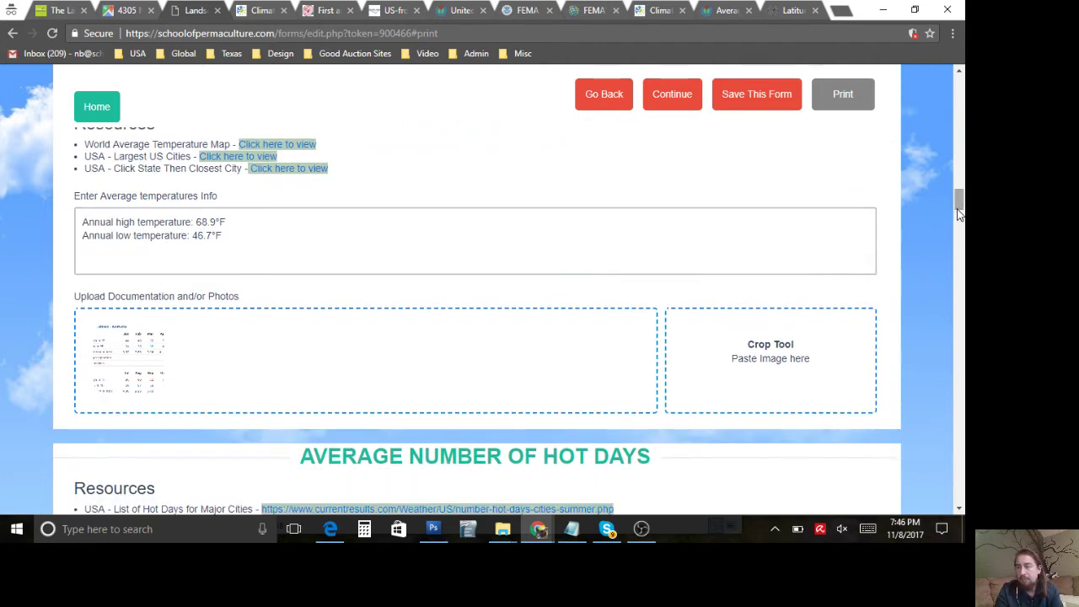
{"action": "scroll", "coordinate": [385, 374], "scroll_direction": "down", "scroll_amount": 2}
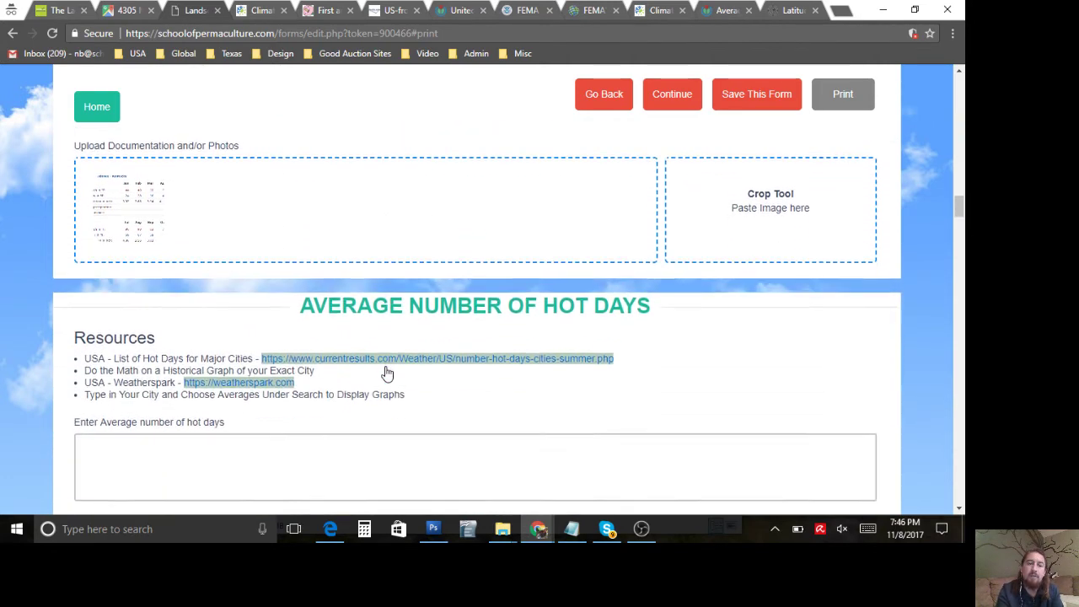
{"action": "scroll", "coordinate": [248, 375], "scroll_direction": "down", "scroll_amount": 2}
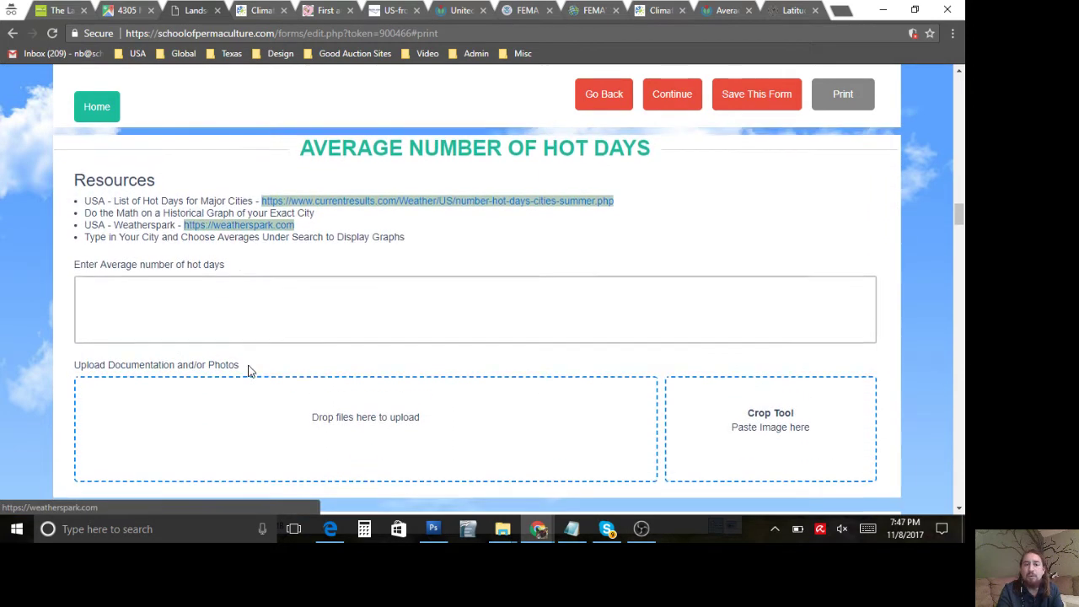
{"action": "scroll", "coordinate": [248, 371], "scroll_direction": "up", "scroll_amount": 2}
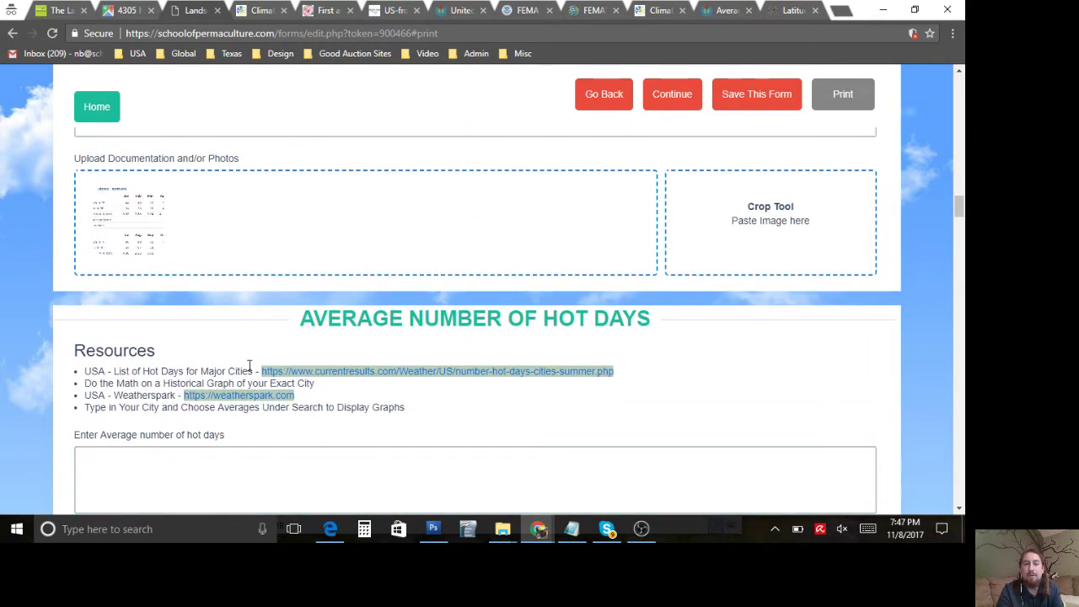
{"action": "scroll", "coordinate": [229, 272], "scroll_direction": "up", "scroll_amount": 1}
{"action": "scroll", "coordinate": [226, 274], "scroll_direction": "down", "scroll_amount": 3}
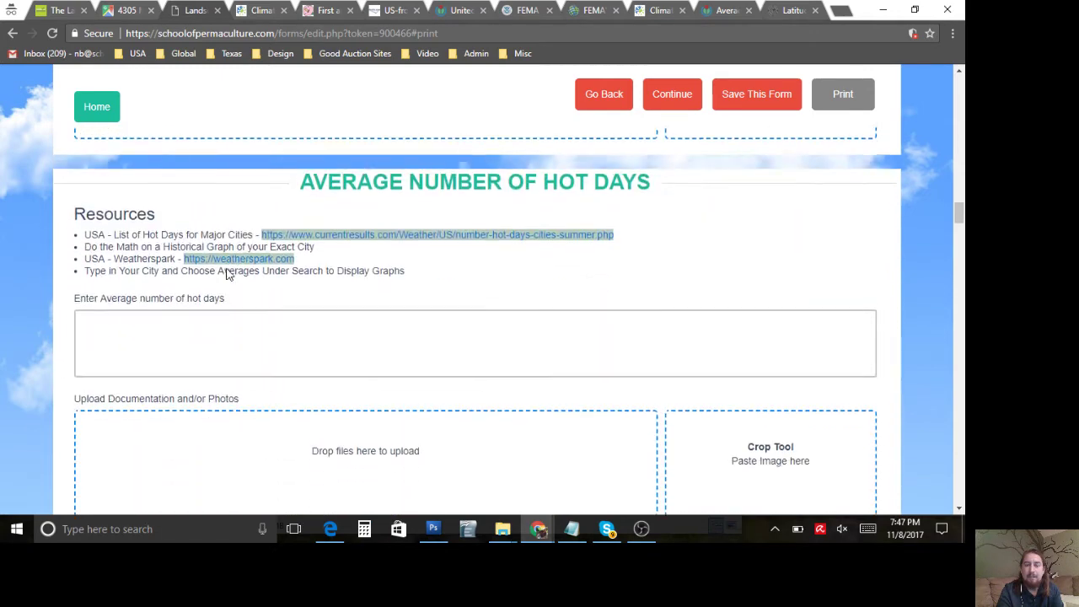
{"action": "scroll", "coordinate": [226, 274], "scroll_direction": "down", "scroll_amount": 4}
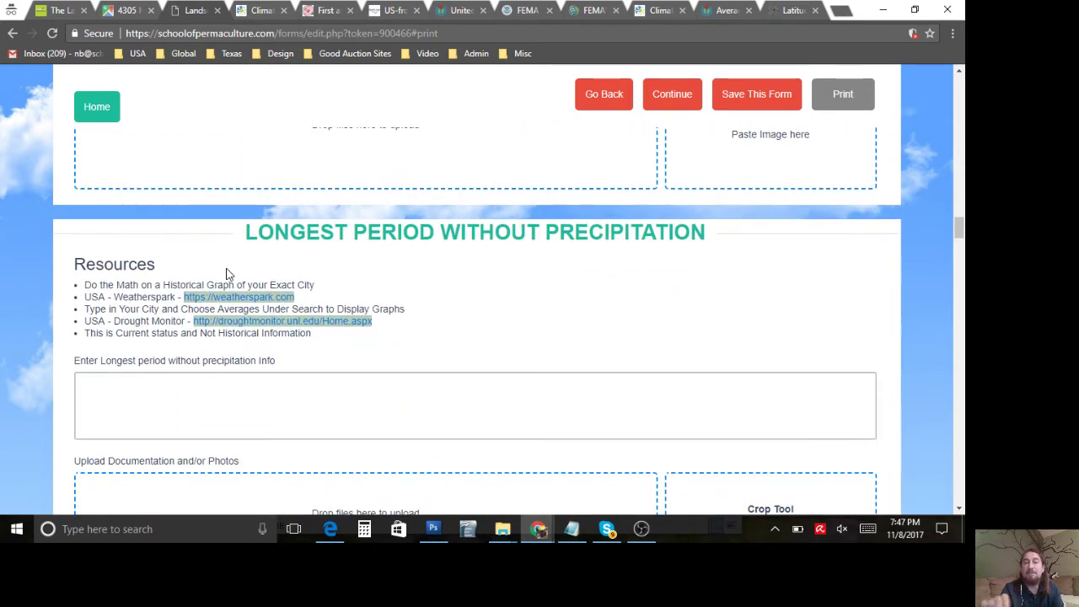
{"action": "scroll", "coordinate": [226, 274], "scroll_direction": "down", "scroll_amount": 1}
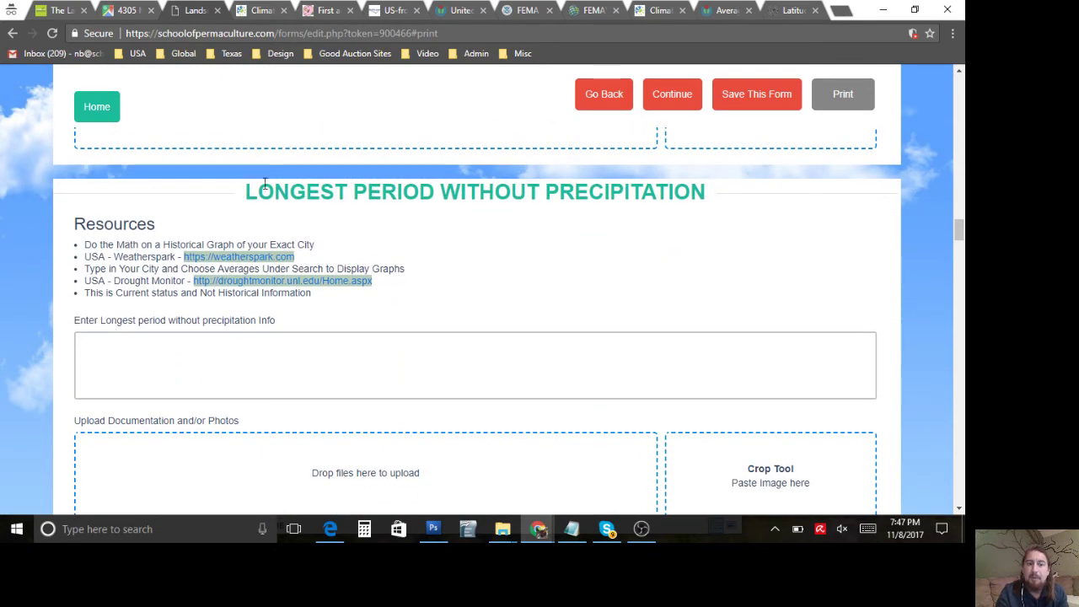
{"action": "scroll", "coordinate": [326, 300], "scroll_direction": "down", "scroll_amount": 4}
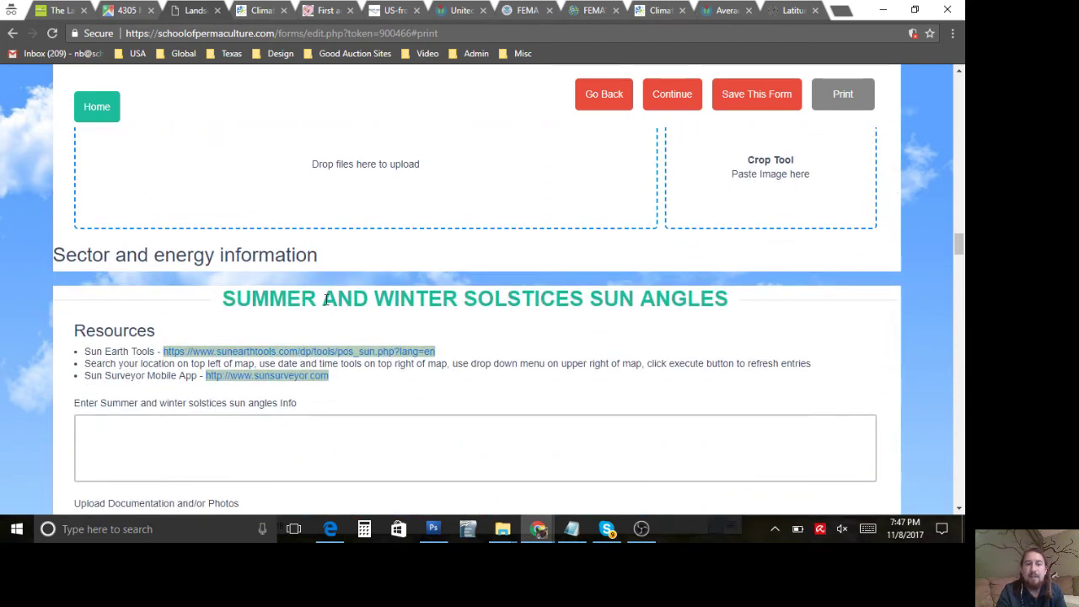
{"action": "scroll", "coordinate": [326, 299], "scroll_direction": "down", "scroll_amount": 2}
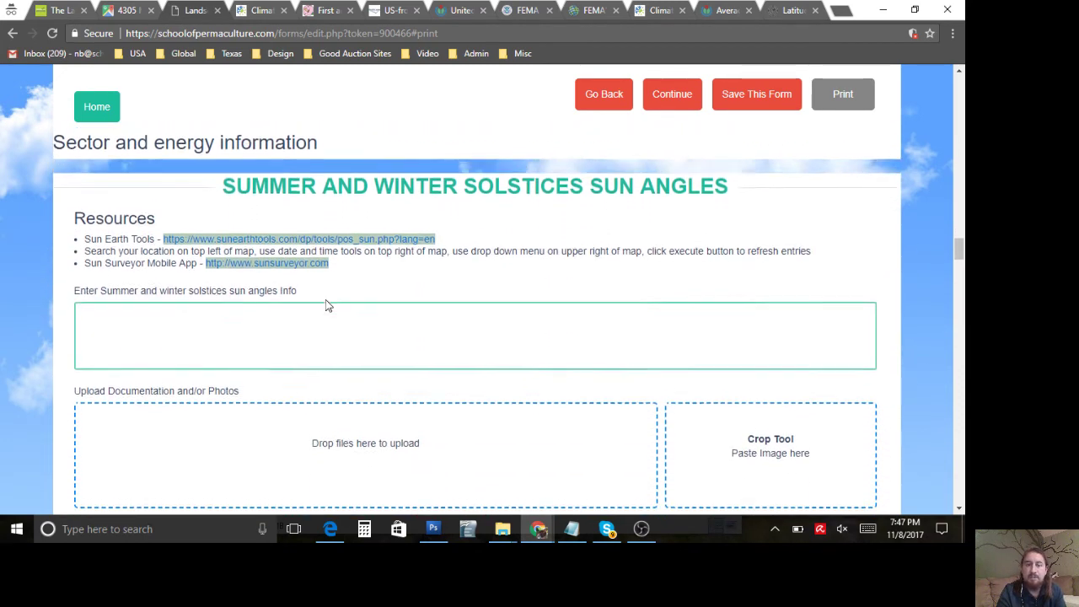
{"action": "scroll", "coordinate": [326, 299], "scroll_direction": "down", "scroll_amount": 3}
{"action": "scroll", "coordinate": [326, 300], "scroll_direction": "down", "scroll_amount": 1}
{"action": "scroll", "coordinate": [326, 299], "scroll_direction": "down", "scroll_amount": 2}
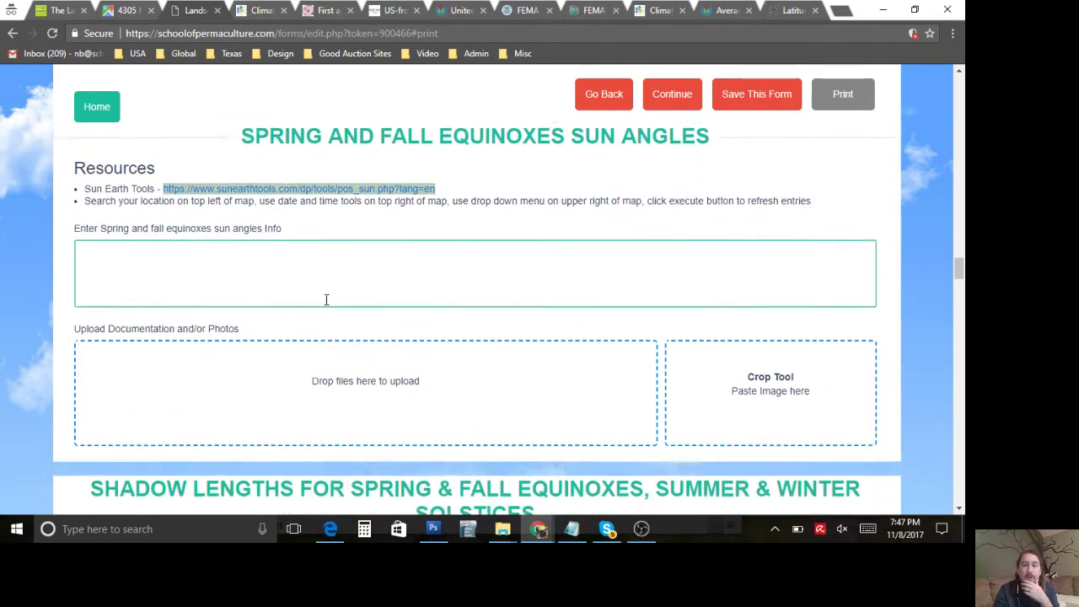
{"action": "scroll", "coordinate": [326, 299], "scroll_direction": "down", "scroll_amount": 2}
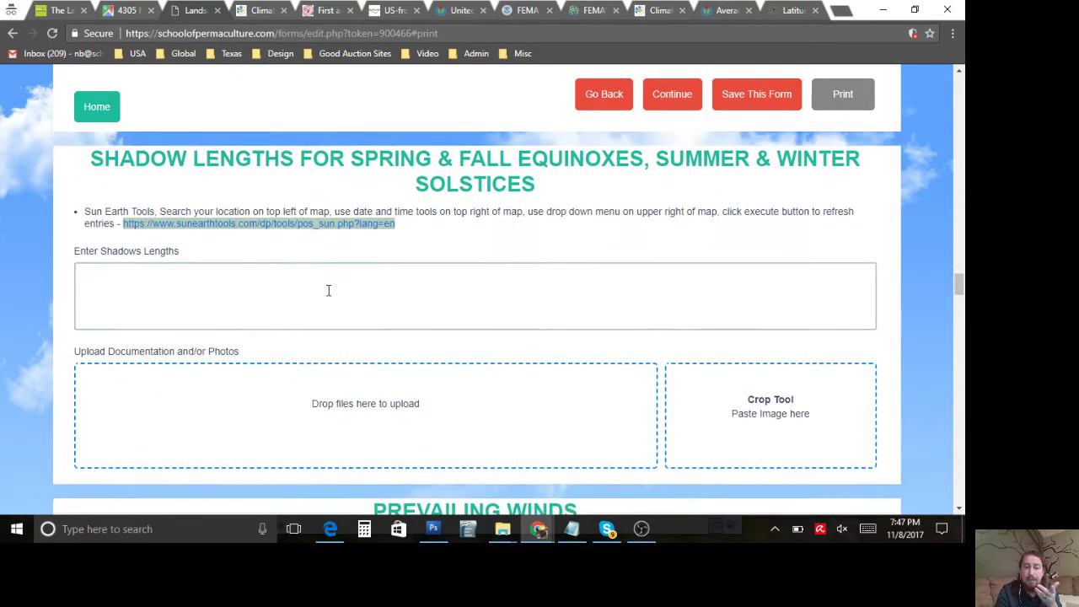
{"action": "scroll", "coordinate": [329, 290], "scroll_direction": "down", "scroll_amount": 1}
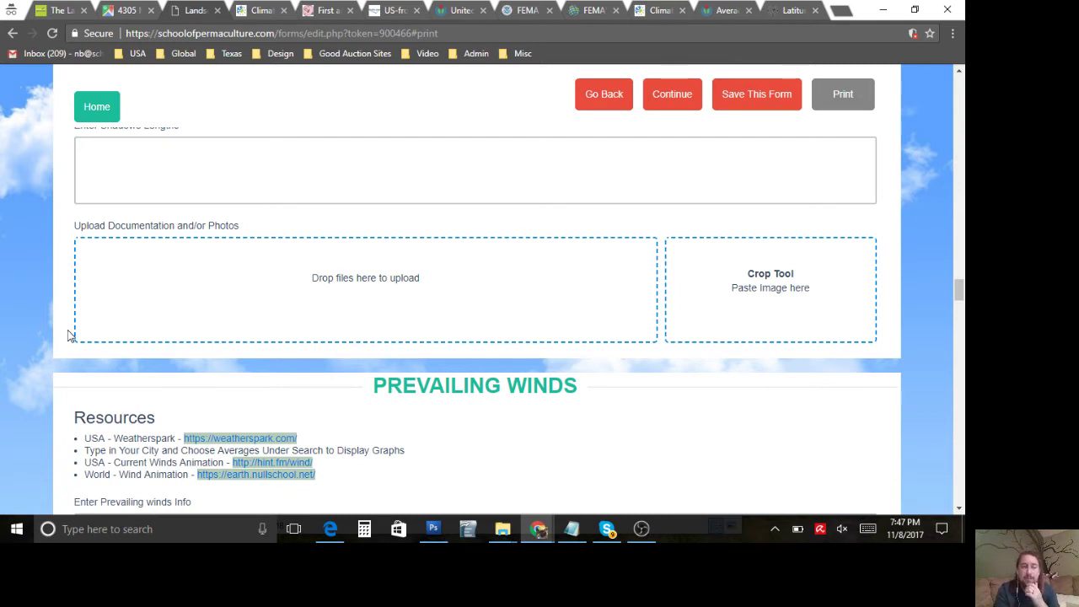
{"action": "scroll", "coordinate": [70, 335], "scroll_direction": "down", "scroll_amount": 2}
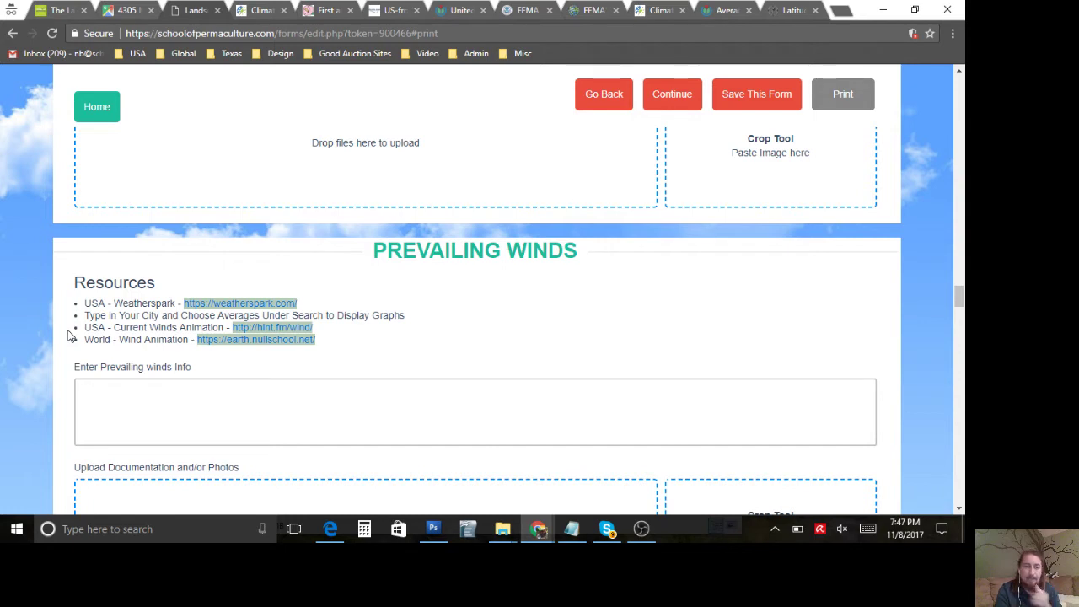
{"action": "triple_click", "coordinate": [117, 305]}
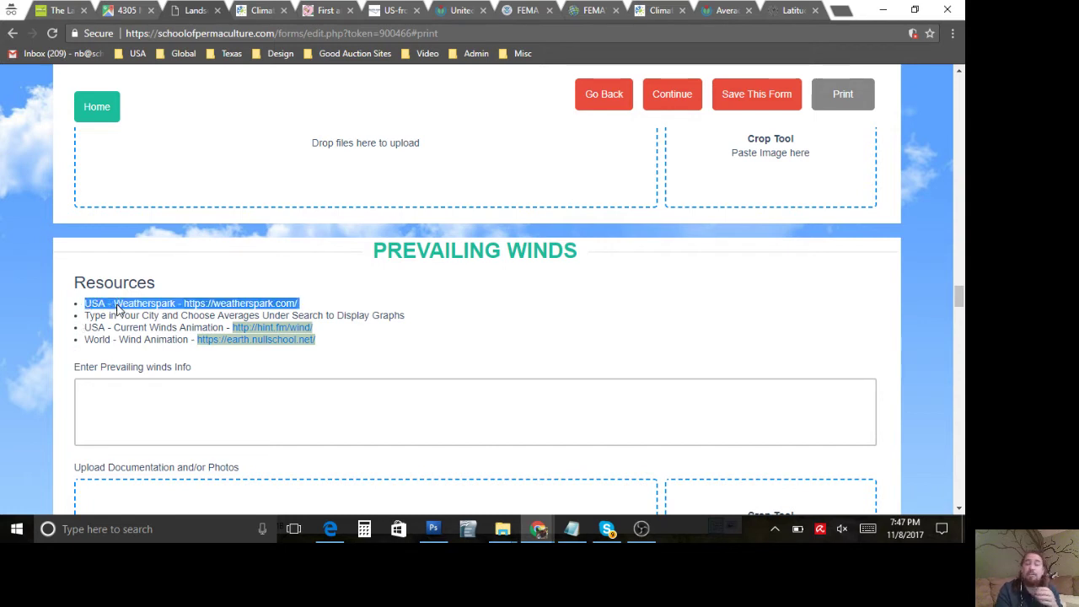
{"action": "left_click", "coordinate": [118, 310]}
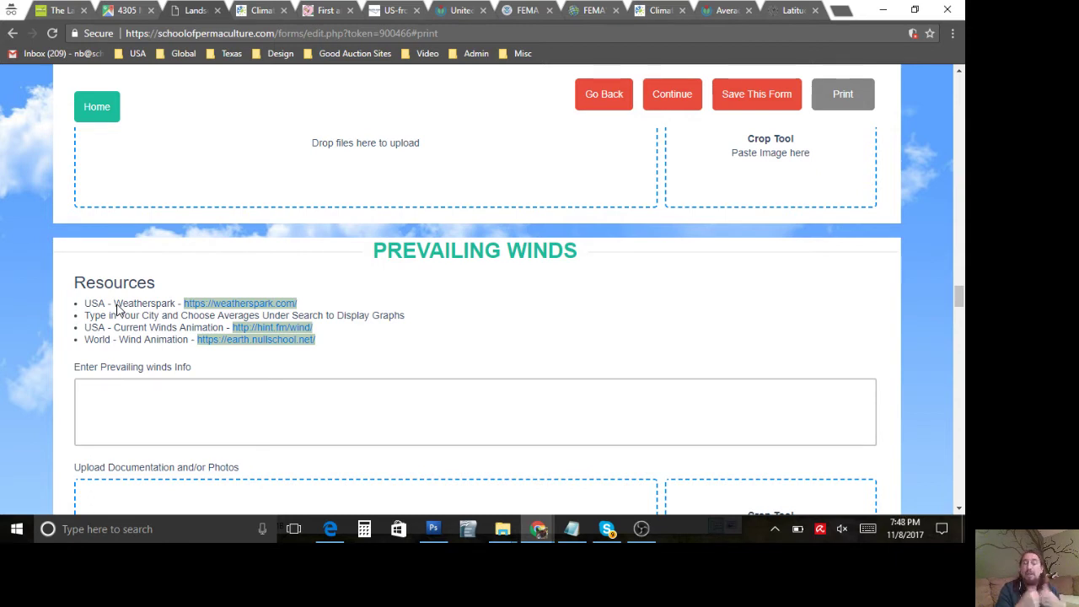
{"action": "scroll", "coordinate": [432, 328], "scroll_direction": "down", "scroll_amount": 1}
{"action": "left_click", "coordinate": [433, 327]}
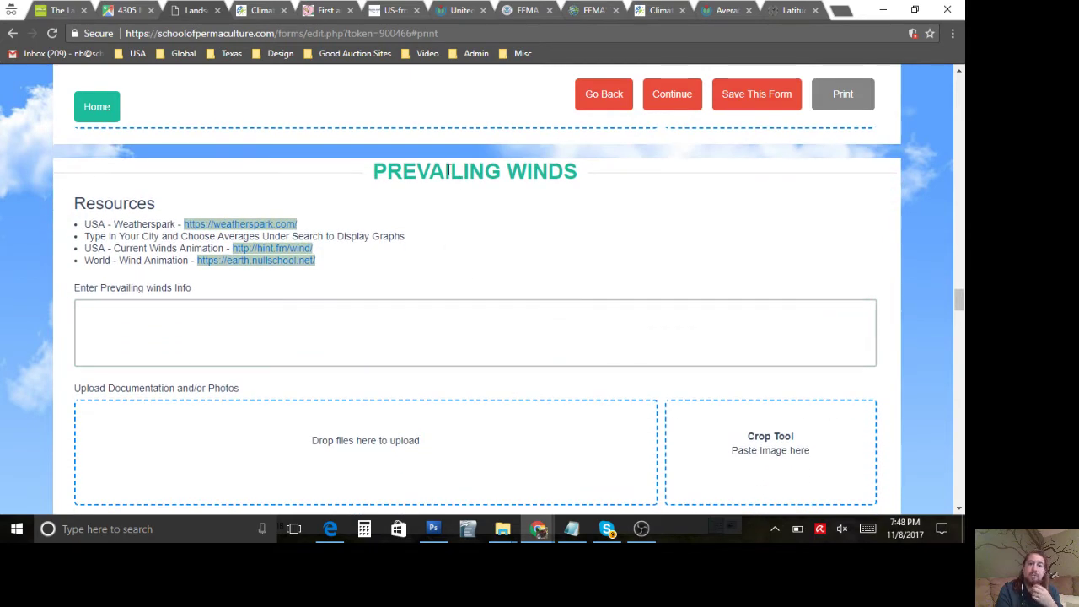
{"action": "triple_click", "coordinate": [449, 171]}
{"action": "left_click", "coordinate": [268, 224]}
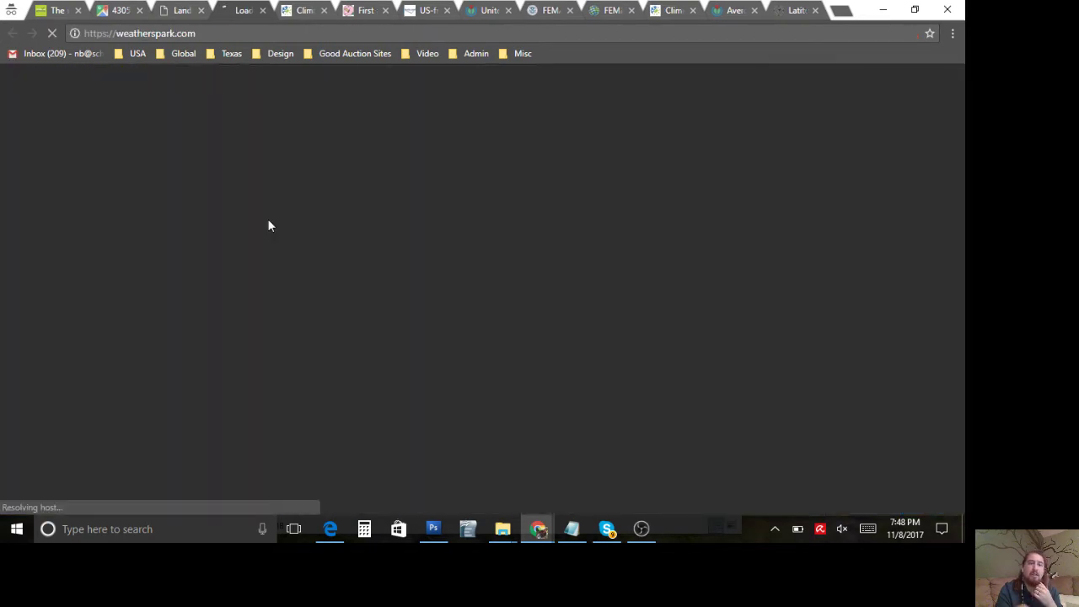
Step: Copy the site's town, state and ZIP from the map into Weather Spark's location search
{"action": "left_click", "coordinate": [108, 12]}
{"action": "left_click", "coordinate": [125, 101]}
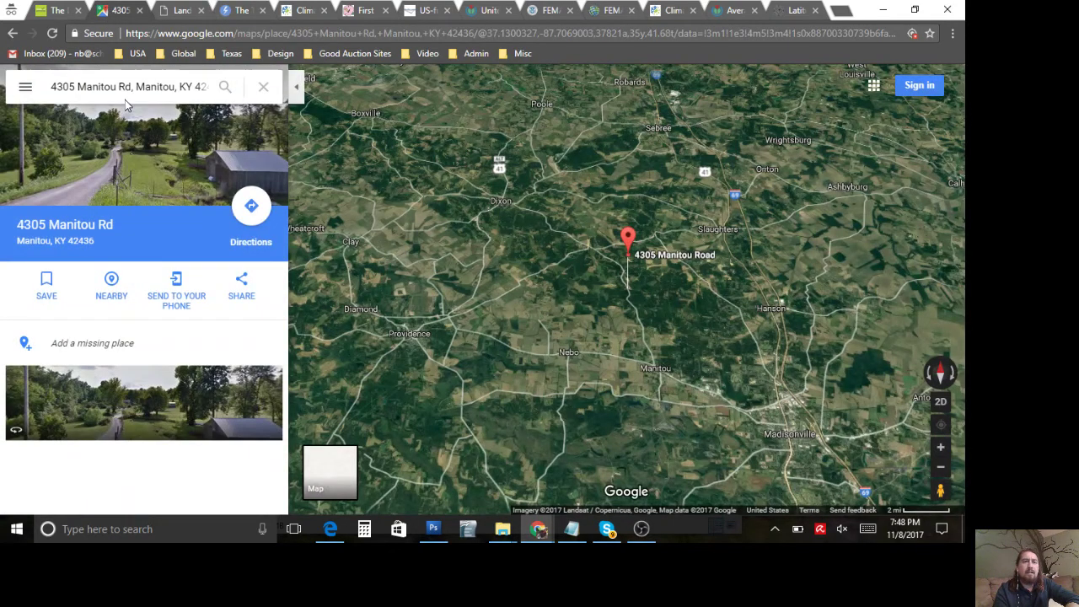
{"action": "left_click_drag", "start_coordinate": [78, 86], "coordinate": [229, 91]}
{"action": "key", "text": "ctrl+c"}
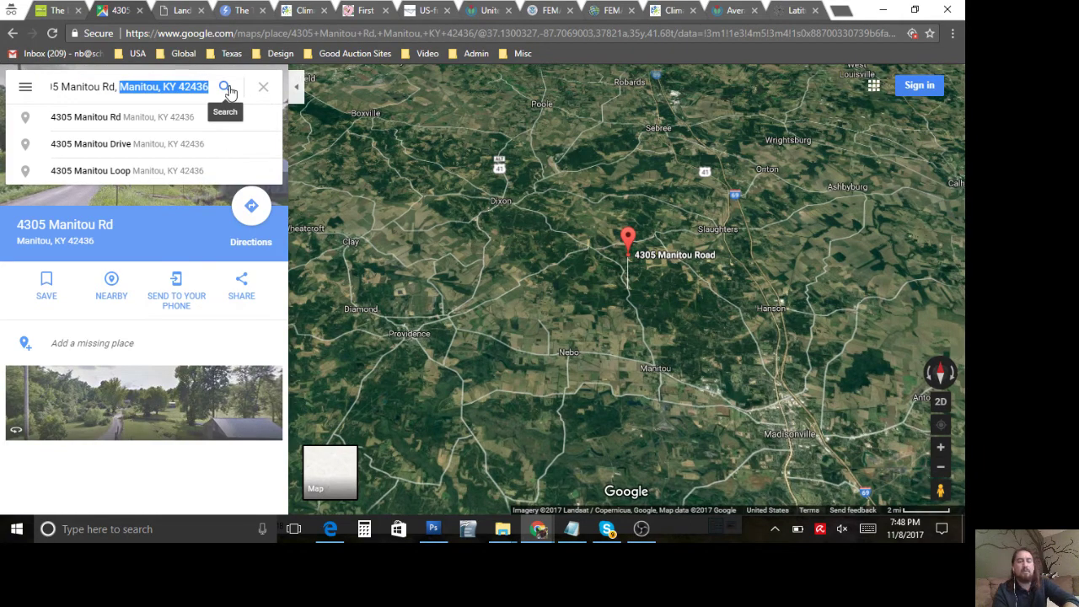
{"action": "left_click", "coordinate": [233, 11]}
{"action": "left_click", "coordinate": [446, 257]}
{"action": "key", "text": "ctrl+v"}
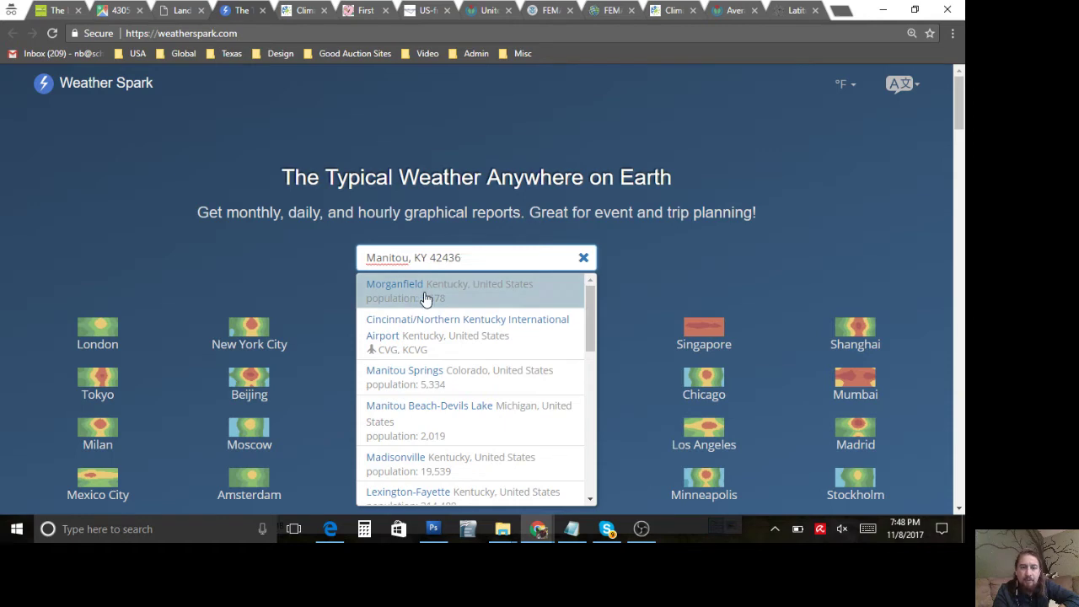
Step: Open the Morganfield, Kentucky average weather report and scroll down toward the Wind section
{"action": "left_click", "coordinate": [458, 295]}
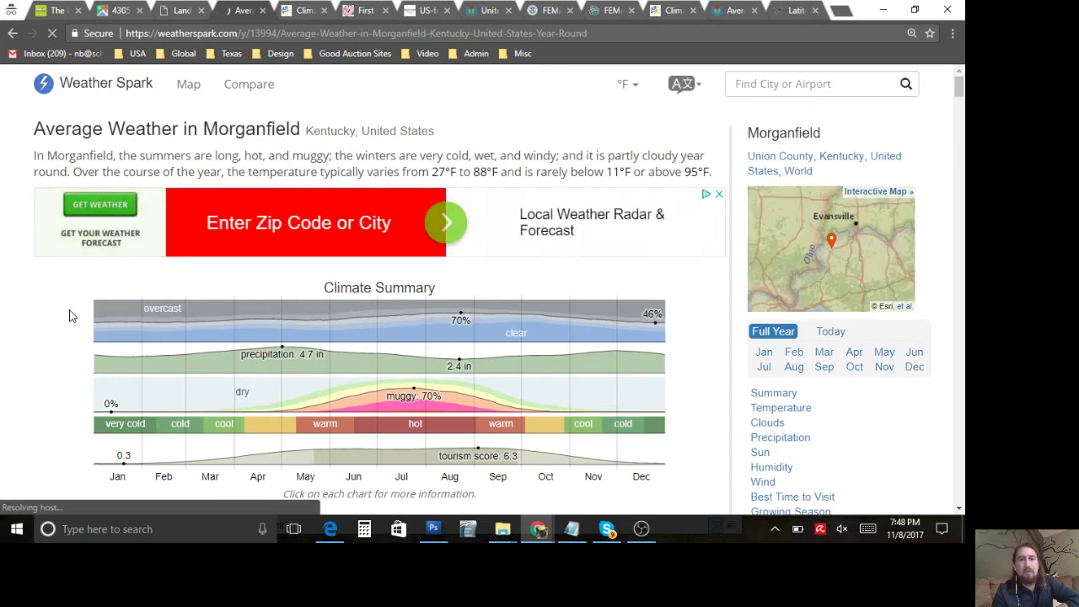
{"action": "scroll", "coordinate": [71, 315], "scroll_direction": "down", "scroll_amount": 3}
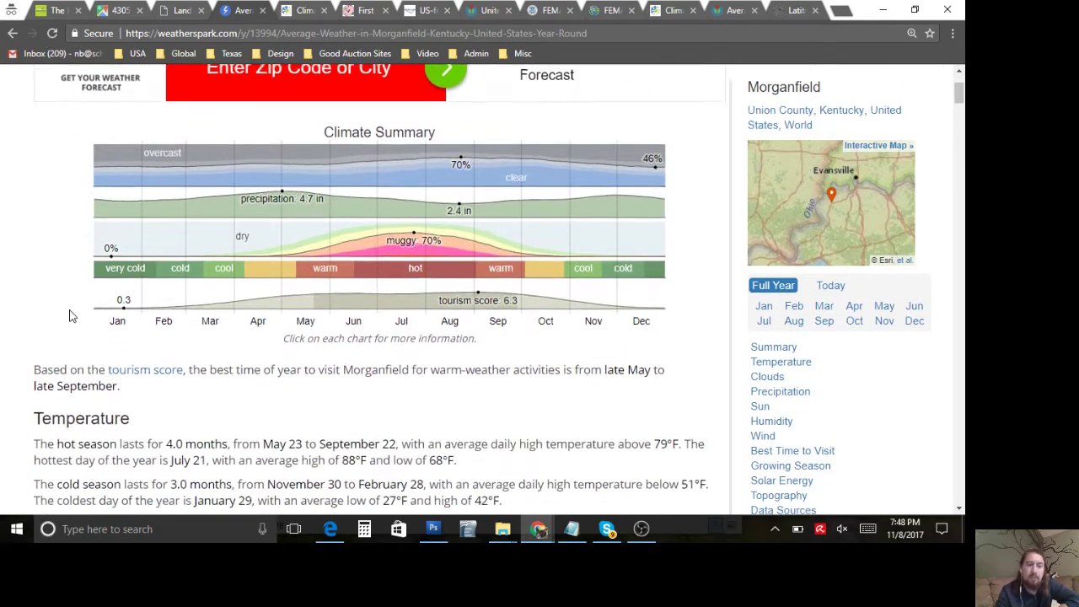
{"action": "scroll", "coordinate": [71, 315], "scroll_direction": "down", "scroll_amount": 8}
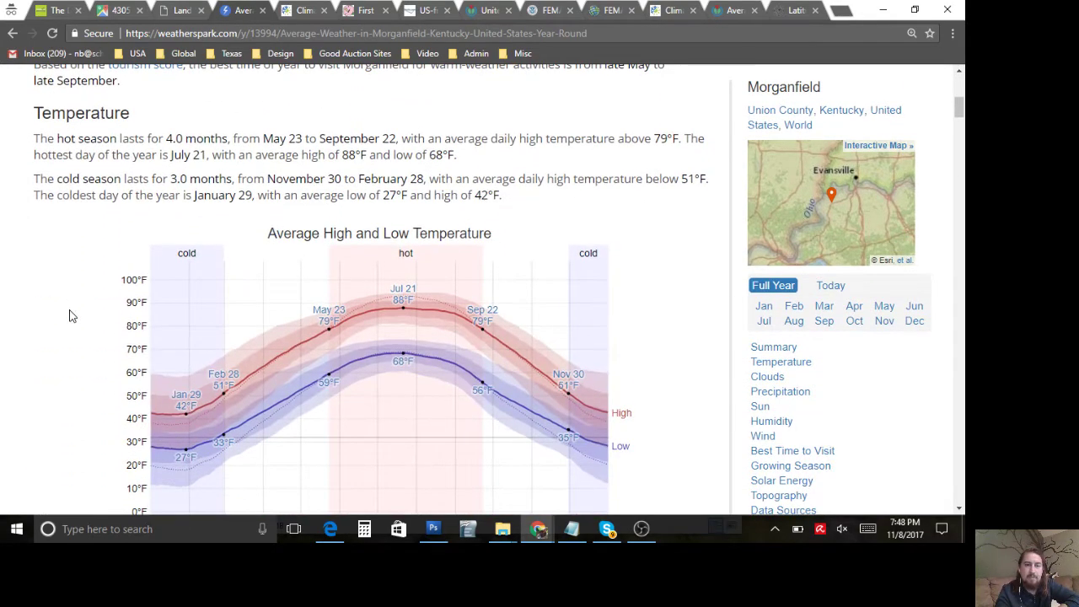
{"action": "scroll", "coordinate": [71, 316], "scroll_direction": "down", "scroll_amount": 7}
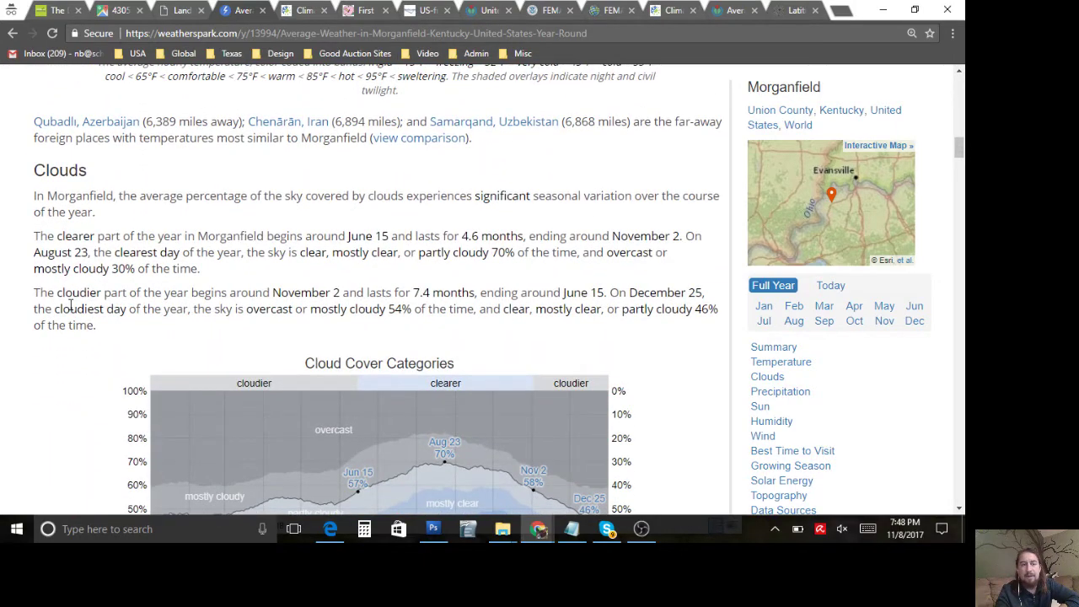
{"action": "scroll", "coordinate": [71, 306], "scroll_direction": "down", "scroll_amount": 10}
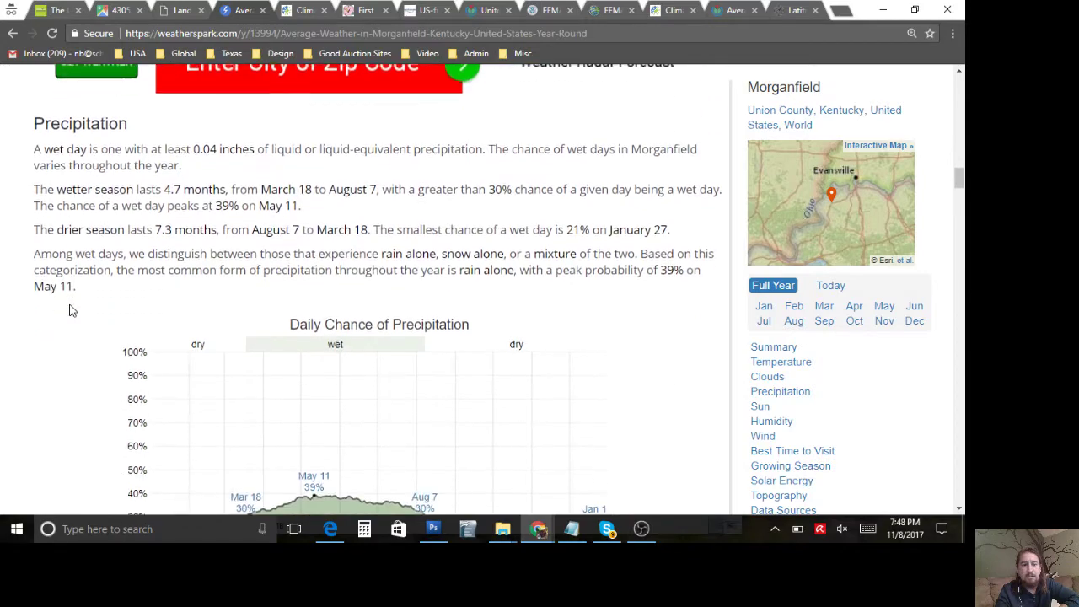
{"action": "scroll", "coordinate": [71, 310], "scroll_direction": "down", "scroll_amount": 15}
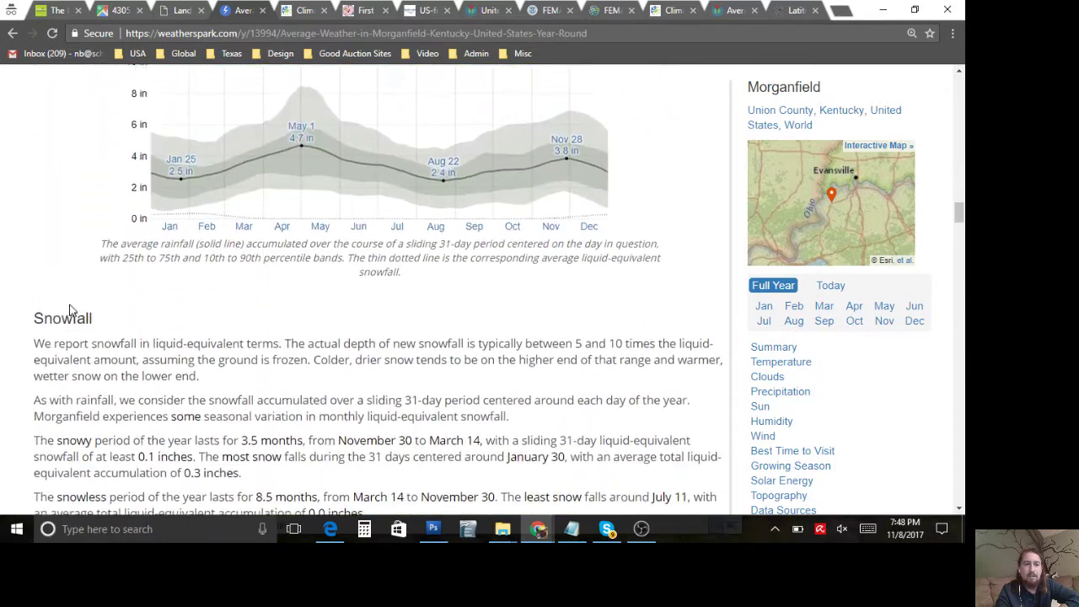
{"action": "scroll", "coordinate": [71, 310], "scroll_direction": "down", "scroll_amount": 10}
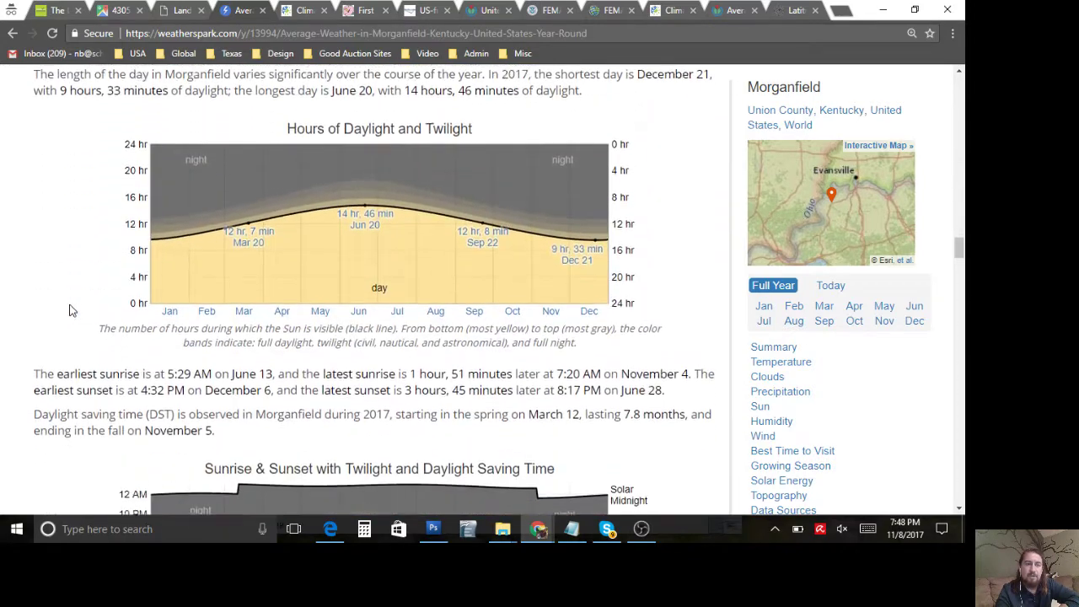
{"action": "scroll", "coordinate": [71, 310], "scroll_direction": "down", "scroll_amount": 10}
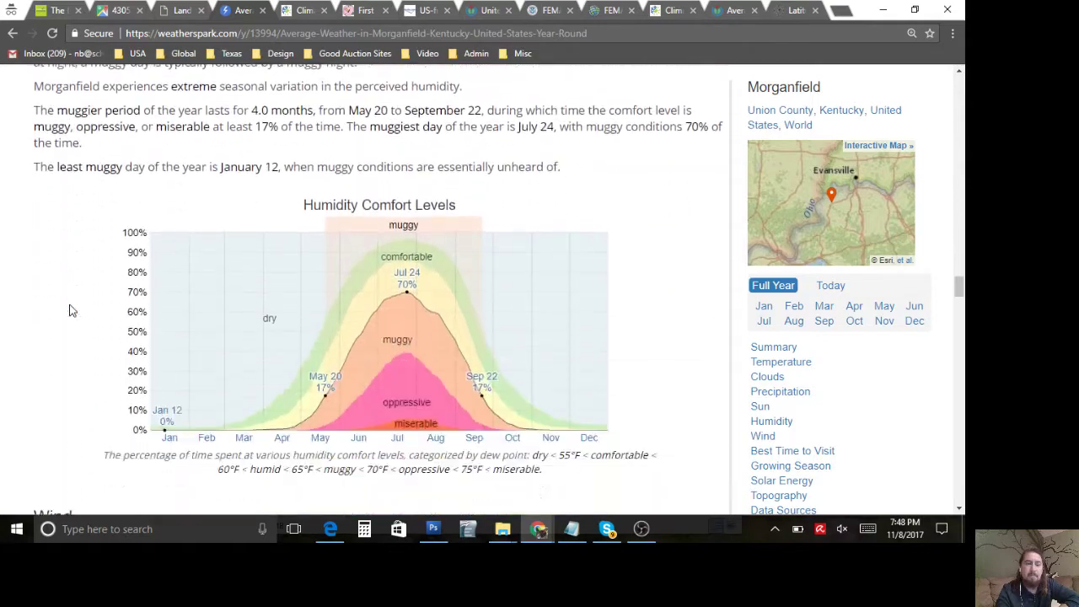
{"action": "scroll", "coordinate": [71, 310], "scroll_direction": "down", "scroll_amount": 5}
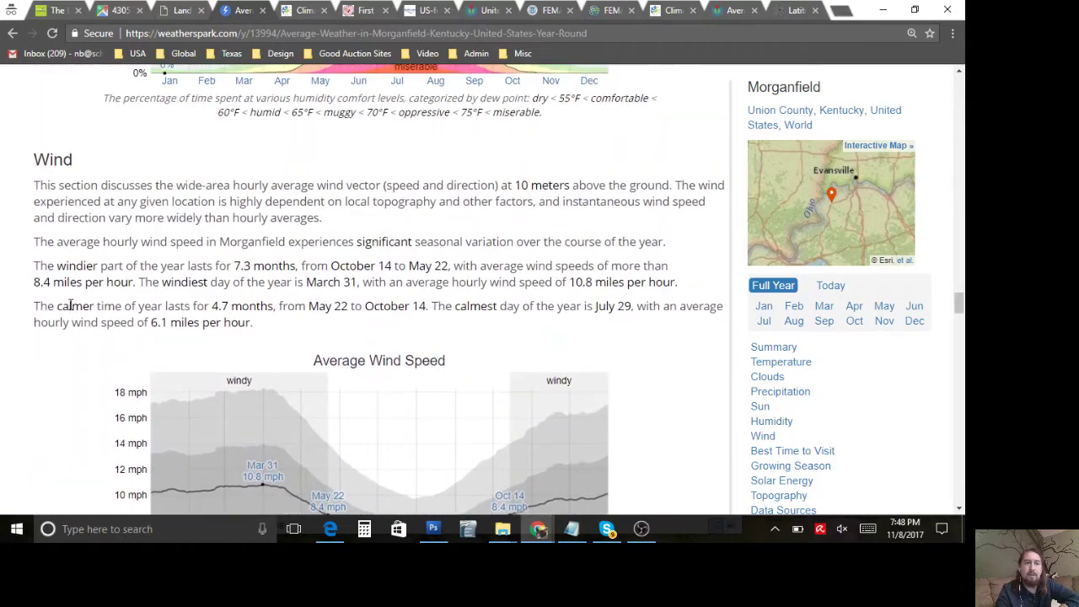
{"action": "left_click_drag", "start_coordinate": [34, 184], "coordinate": [215, 246]}
{"action": "left_click", "coordinate": [253, 267]}
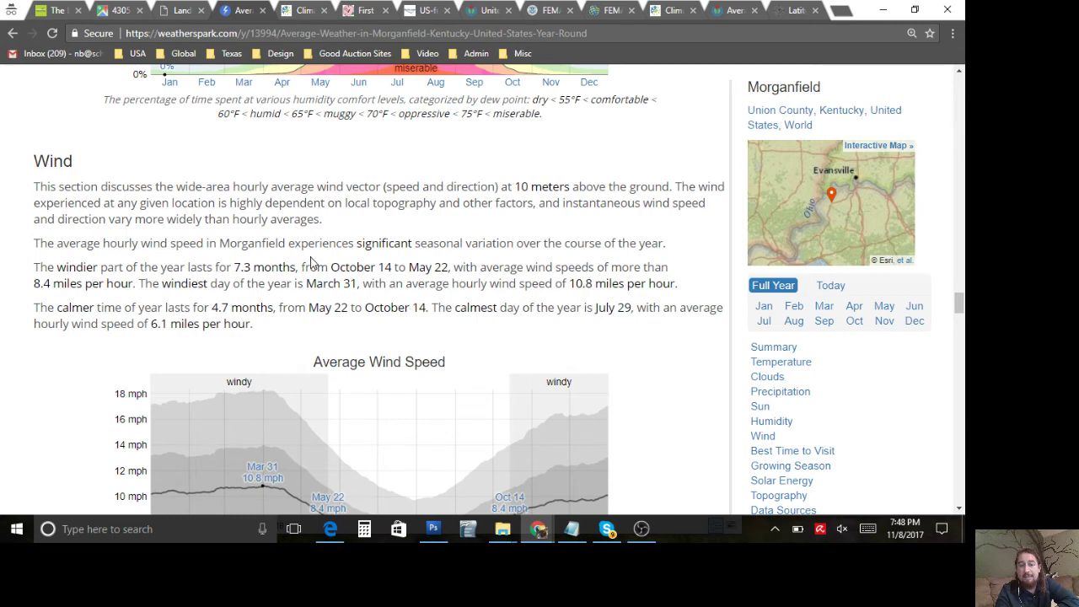
{"action": "scroll", "coordinate": [312, 262], "scroll_direction": "down", "scroll_amount": 1}
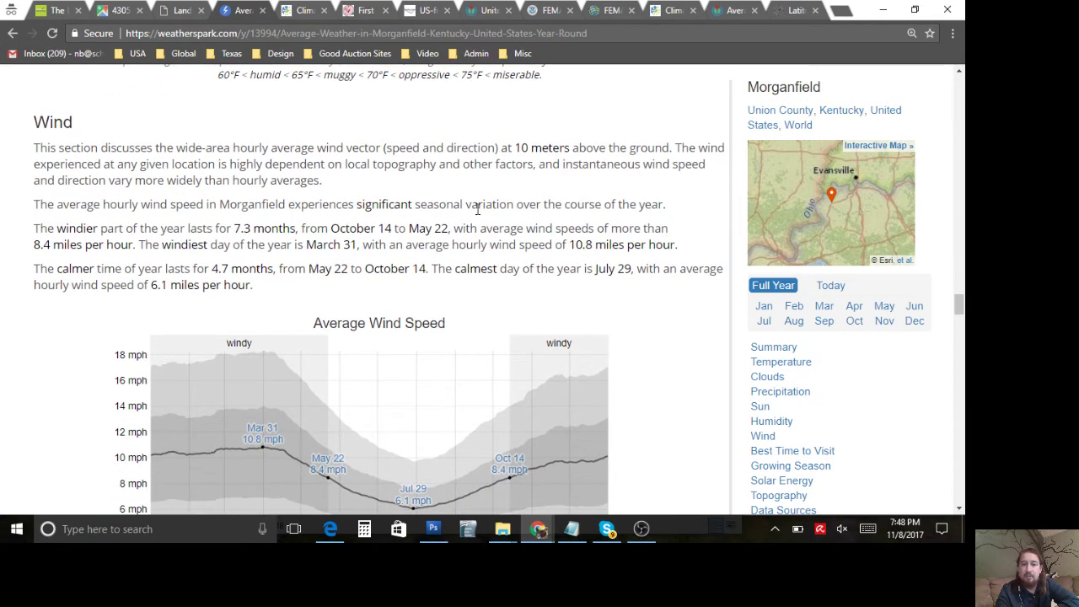
{"action": "left_click_drag", "start_coordinate": [269, 289], "coordinate": [44, 202]}
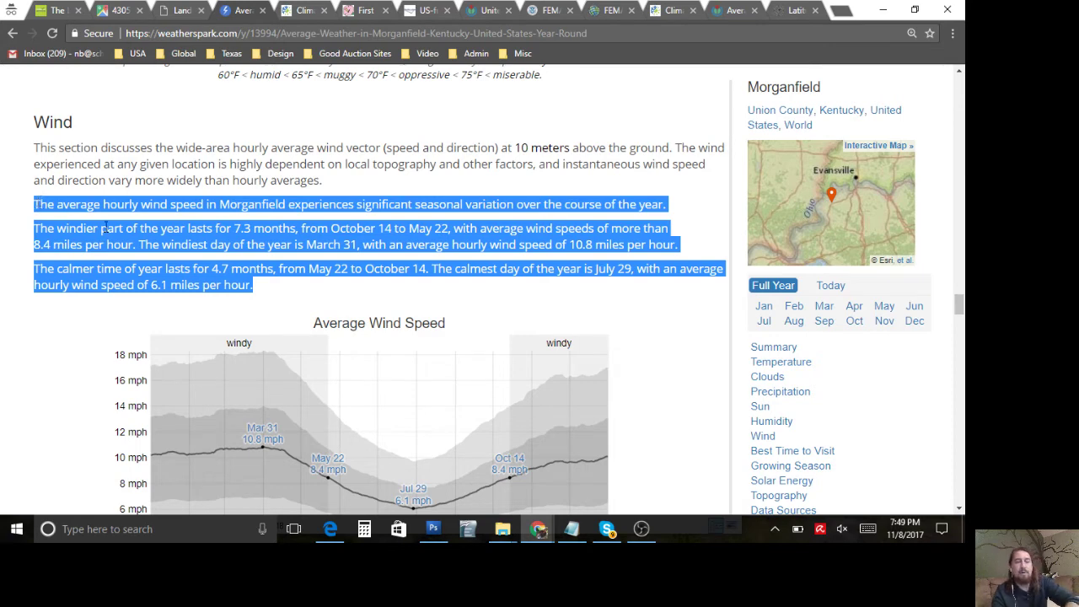
{"action": "left_click", "coordinate": [59, 273]}
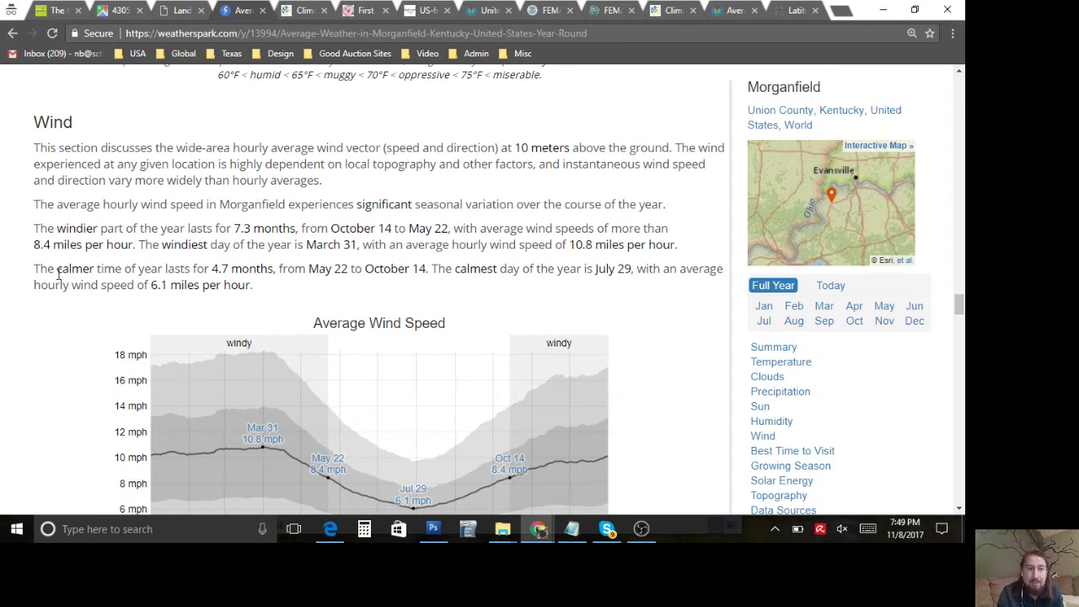
{"action": "scroll", "coordinate": [59, 274], "scroll_direction": "down", "scroll_amount": 1}
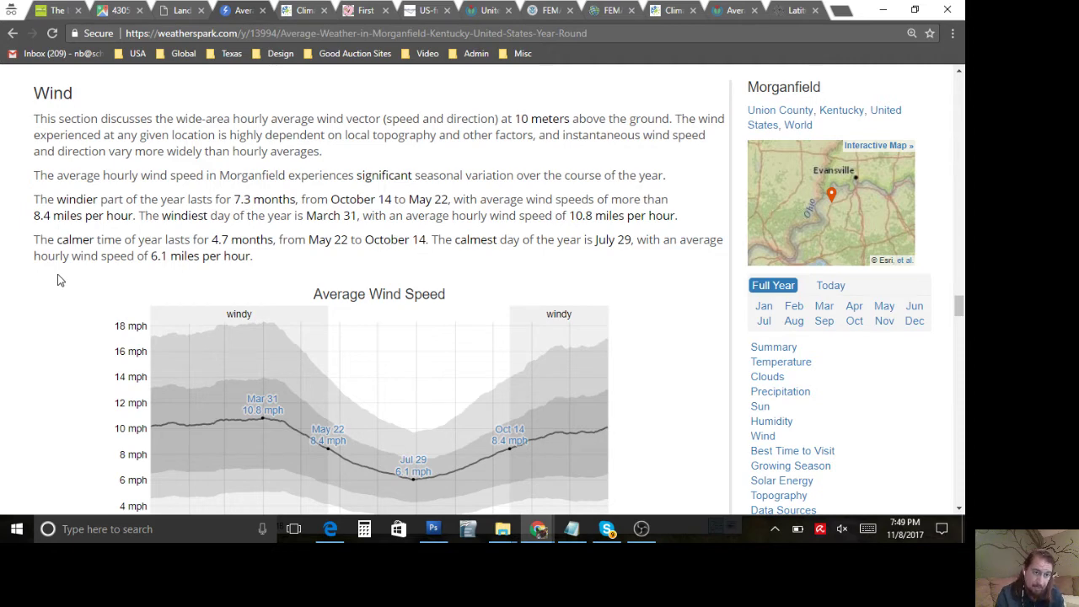
{"action": "scroll", "coordinate": [59, 280], "scroll_direction": "down", "scroll_amount": 1}
{"action": "scroll", "coordinate": [59, 280], "scroll_direction": "up", "scroll_amount": 1}
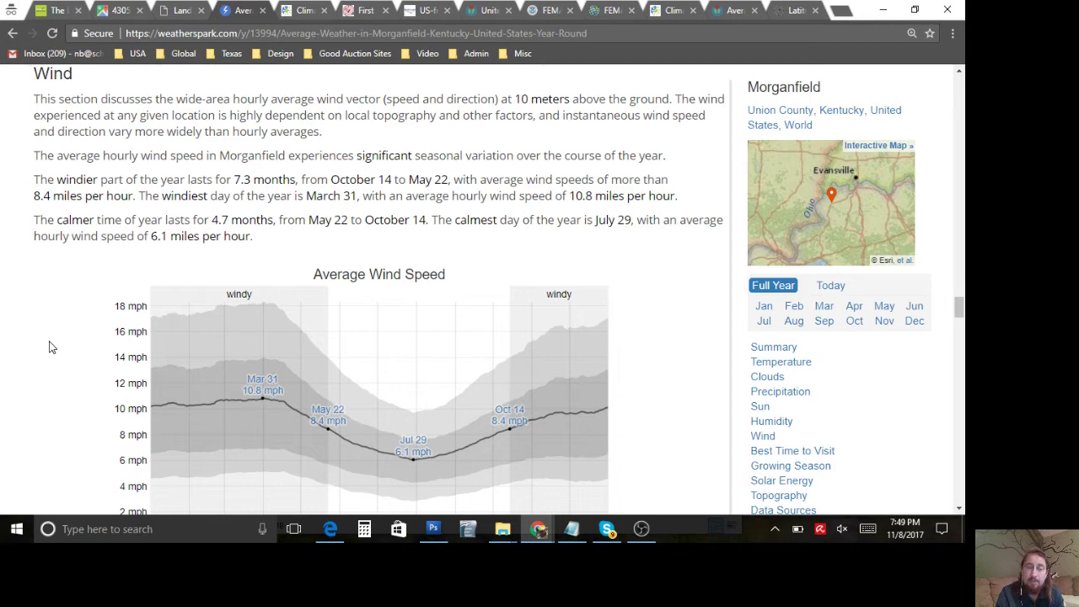
{"action": "scroll", "coordinate": [49, 347], "scroll_direction": "down", "scroll_amount": 1}
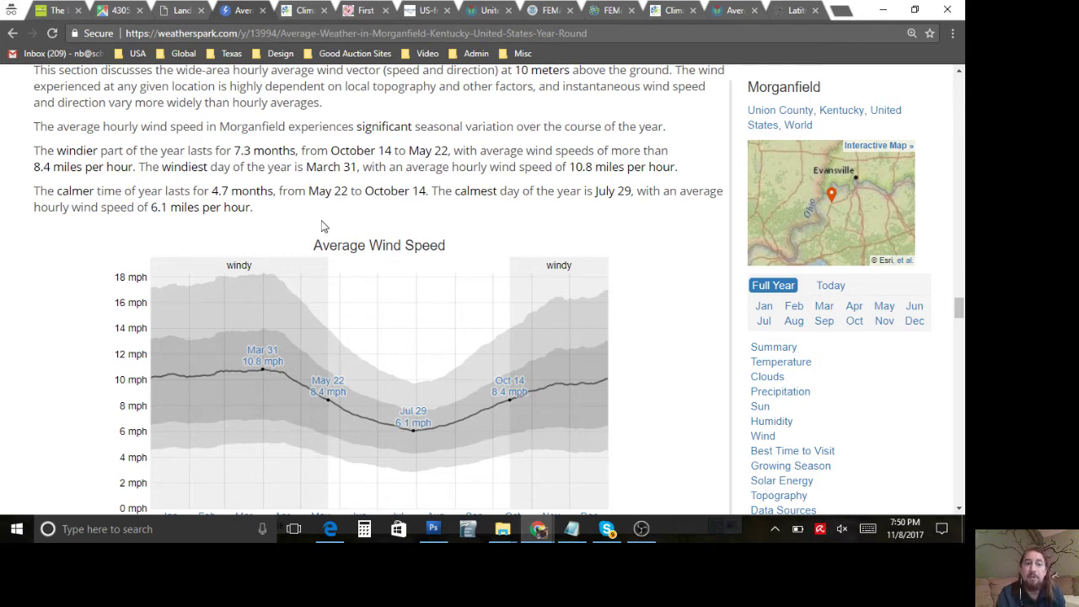
Step: Highlight the paragraph above the Wind Direction chart: mostly south, north Feb 11–21 and Jul 31–Aug 29
{"action": "scroll", "coordinate": [110, 300], "scroll_direction": "down", "scroll_amount": 1}
{"action": "scroll", "coordinate": [110, 300], "scroll_direction": "down", "scroll_amount": 4}
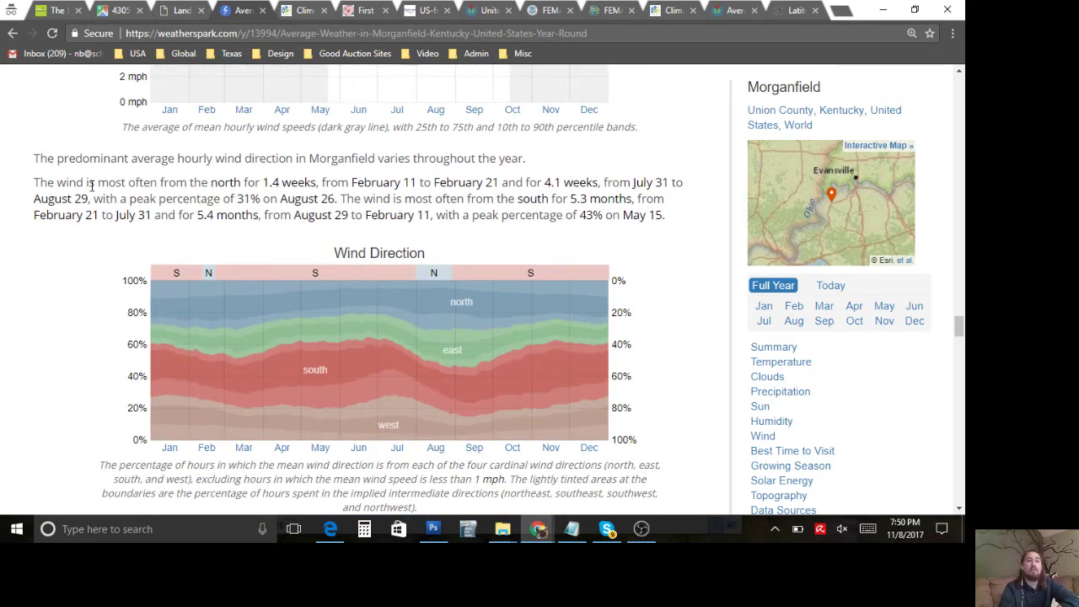
{"action": "scroll", "coordinate": [91, 184], "scroll_direction": "down", "scroll_amount": 1}
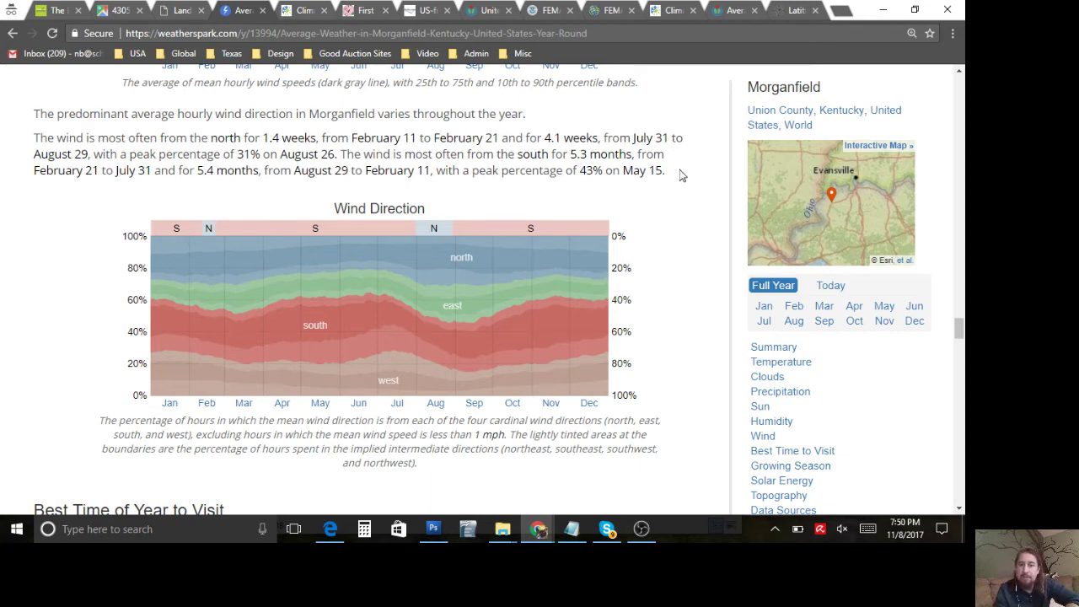
{"action": "left_click_drag", "start_coordinate": [681, 176], "coordinate": [33, 142]}
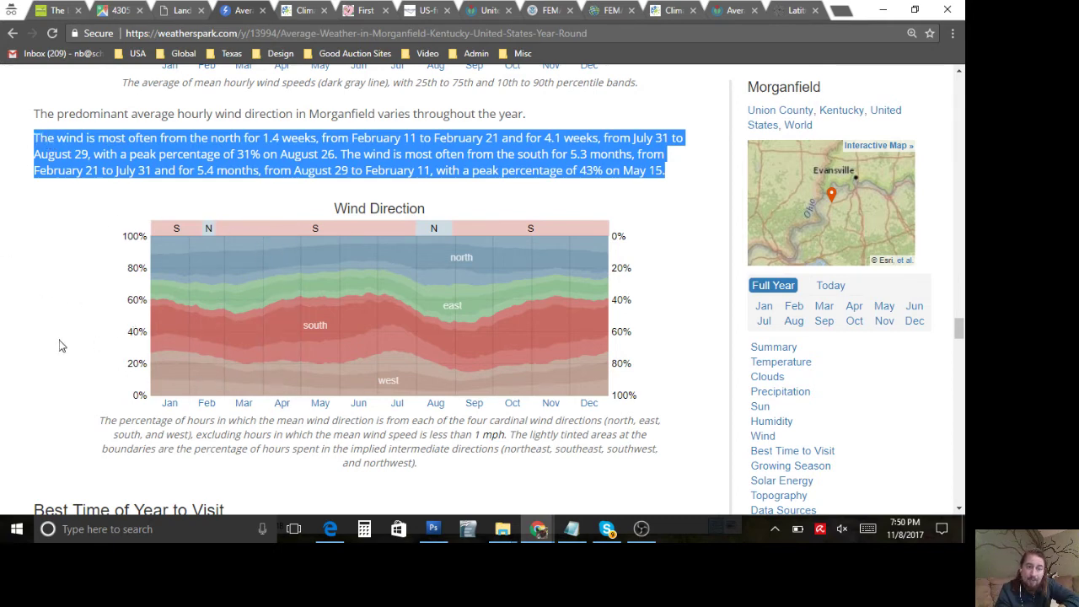
{"action": "scroll", "coordinate": [59, 340], "scroll_direction": "down", "scroll_amount": 1}
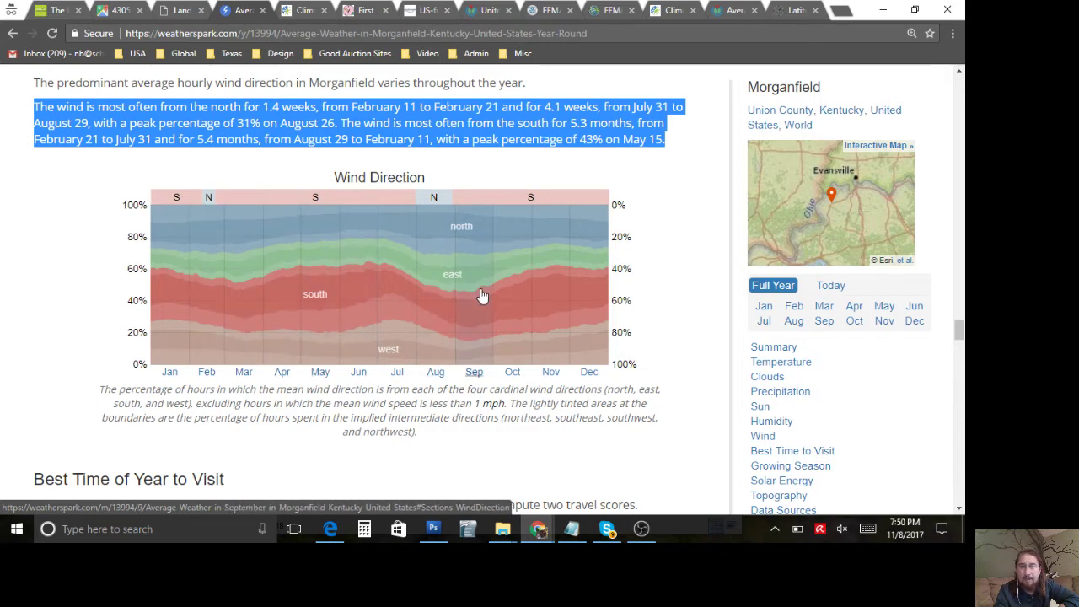
Step: Copy Weather Spark's Morganfield wind-direction paragraph and paste it into the Prevailing winds box
{"action": "left_click", "coordinate": [189, 11]}
{"action": "left_click", "coordinate": [244, 323]}
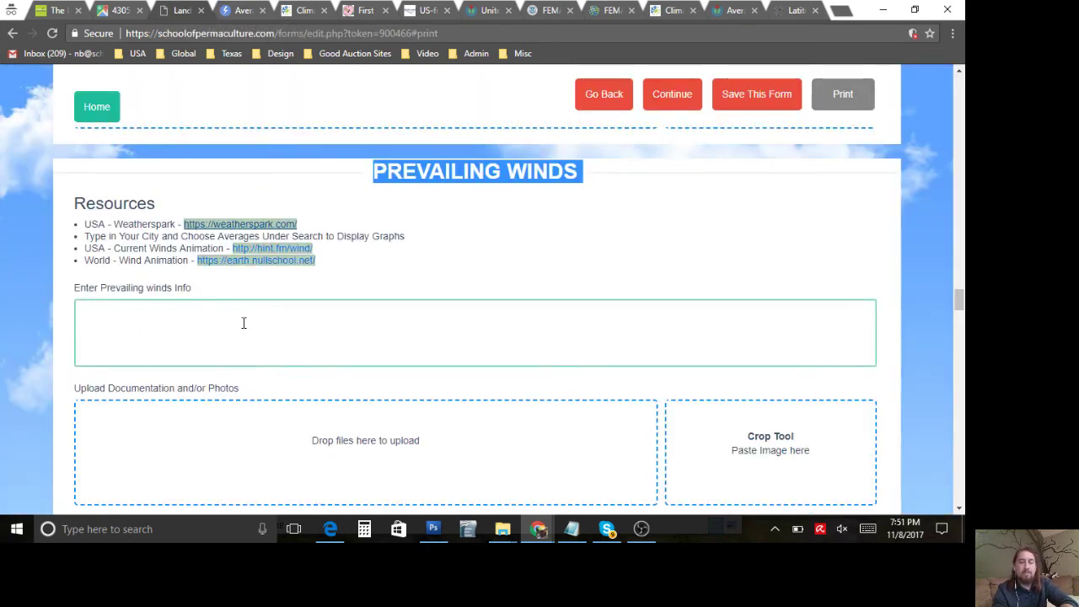
{"action": "scroll", "coordinate": [242, 321], "scroll_direction": "down", "scroll_amount": 1}
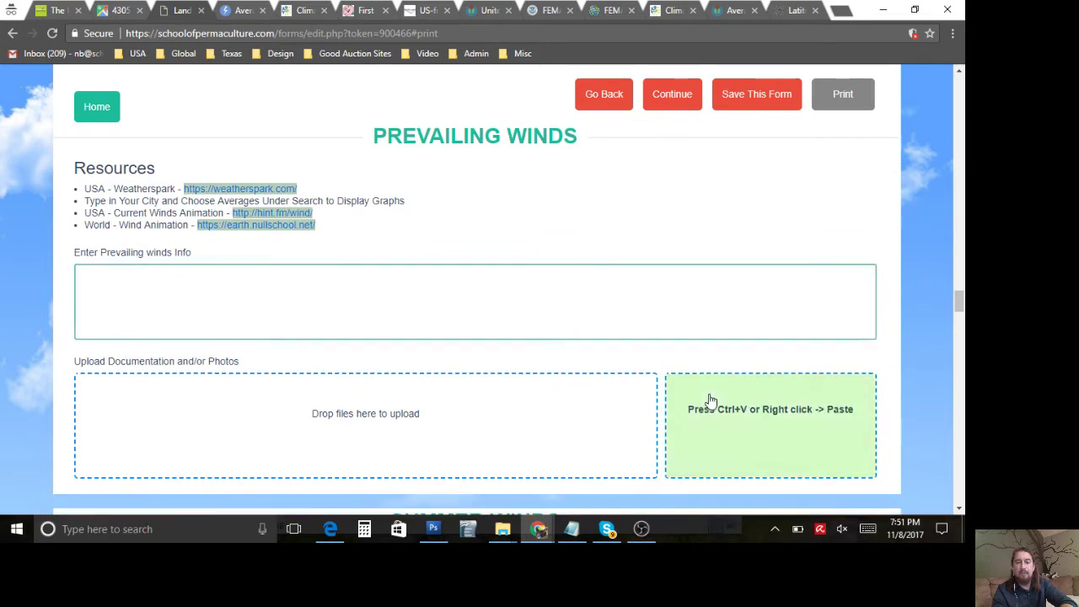
{"action": "left_click", "coordinate": [541, 290]}
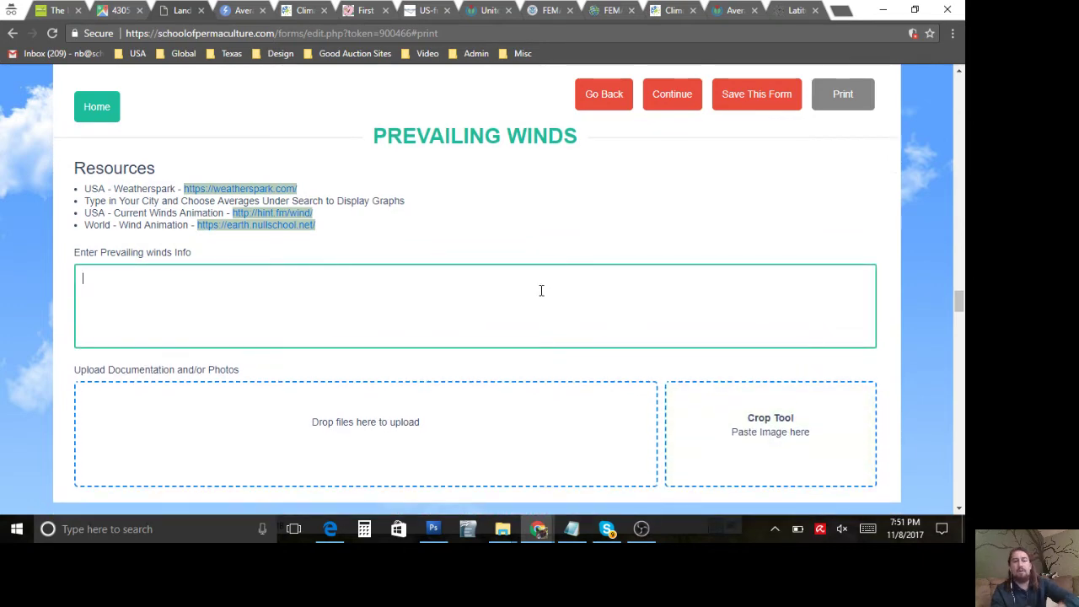
{"action": "left_click", "coordinate": [245, 10]}
{"action": "right_click", "coordinate": [135, 124]}
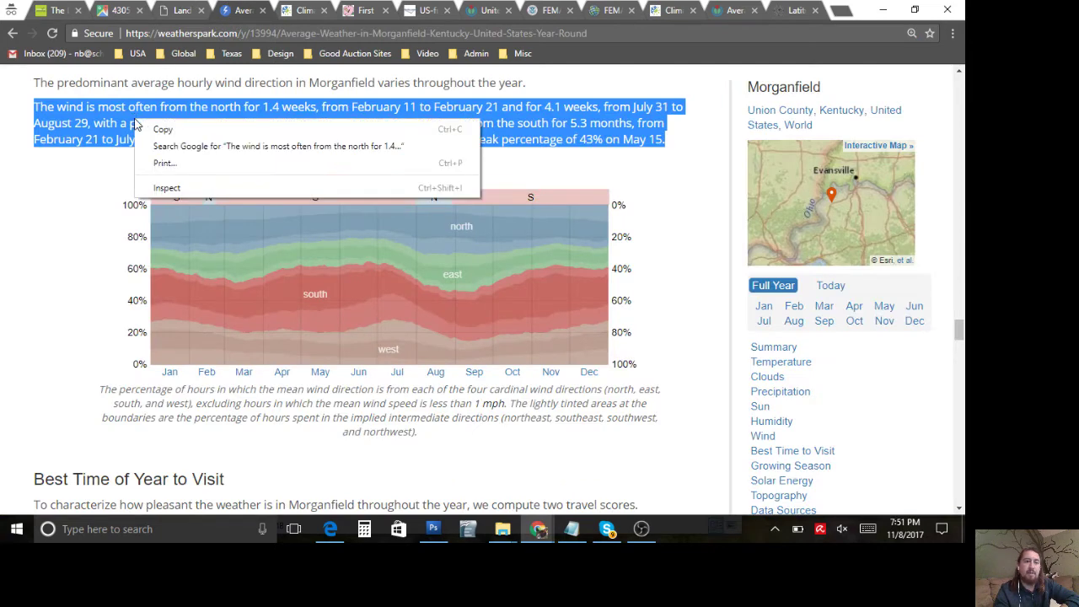
{"action": "left_click", "coordinate": [157, 129]}
{"action": "left_click", "coordinate": [179, 11]}
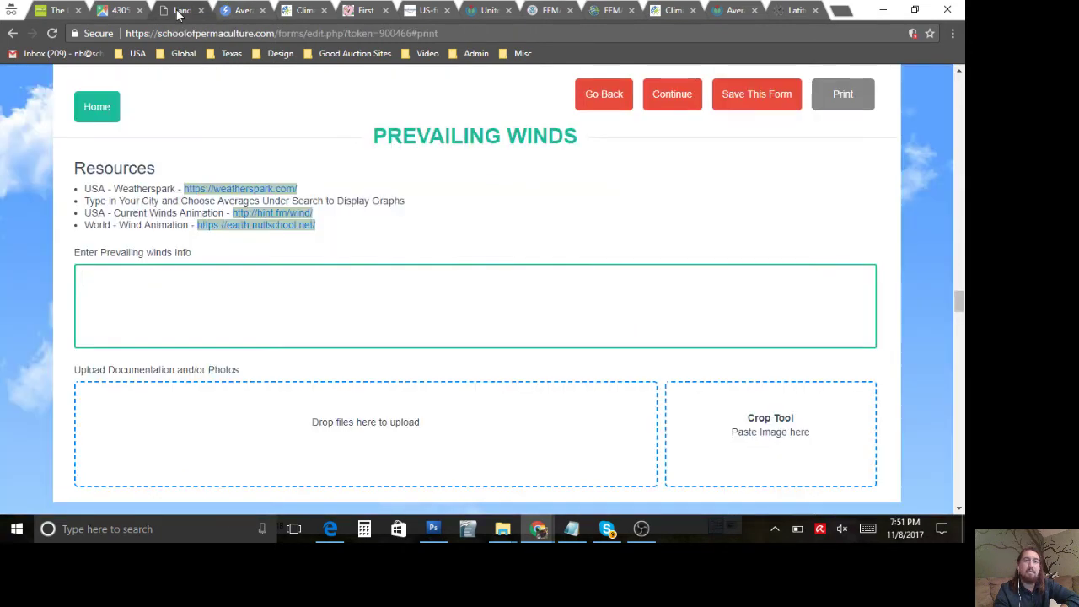
{"action": "key", "text": "ctrl+v"}
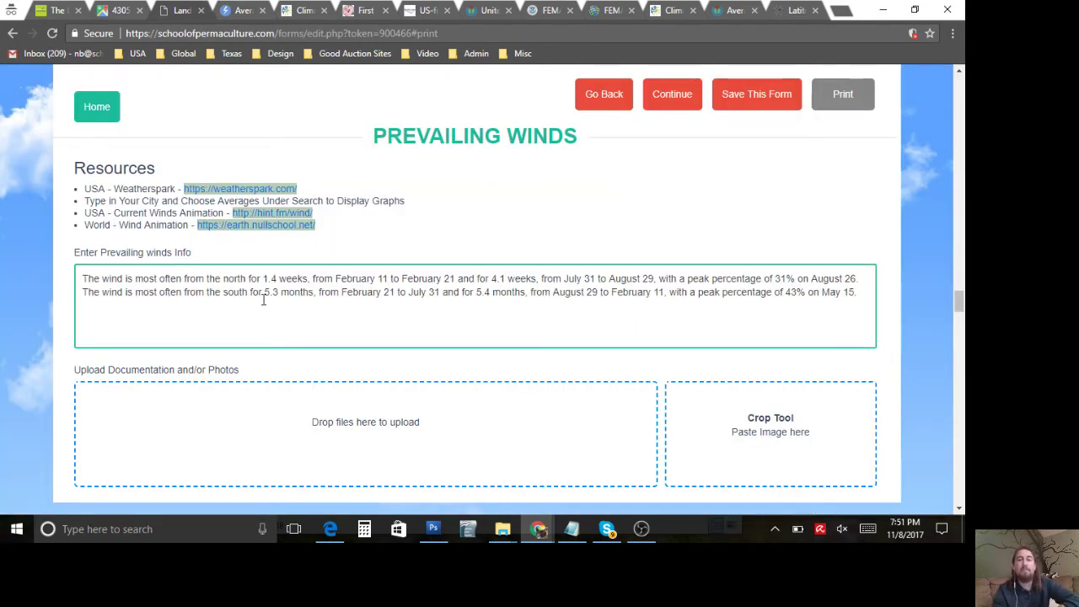
{"action": "left_click", "coordinate": [236, 12]}
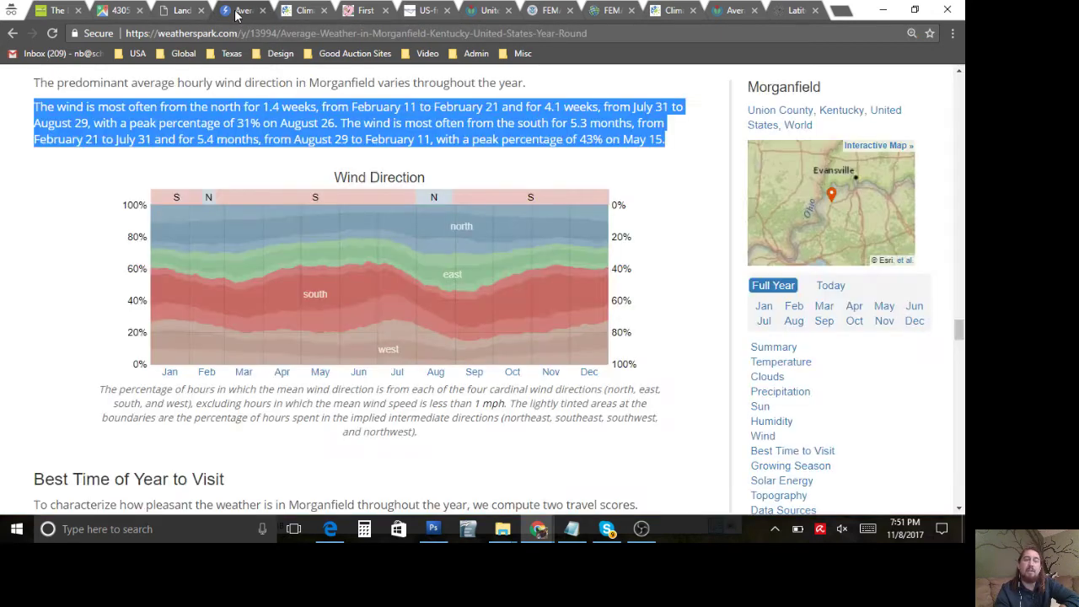
{"action": "left_click", "coordinate": [2, 252]}
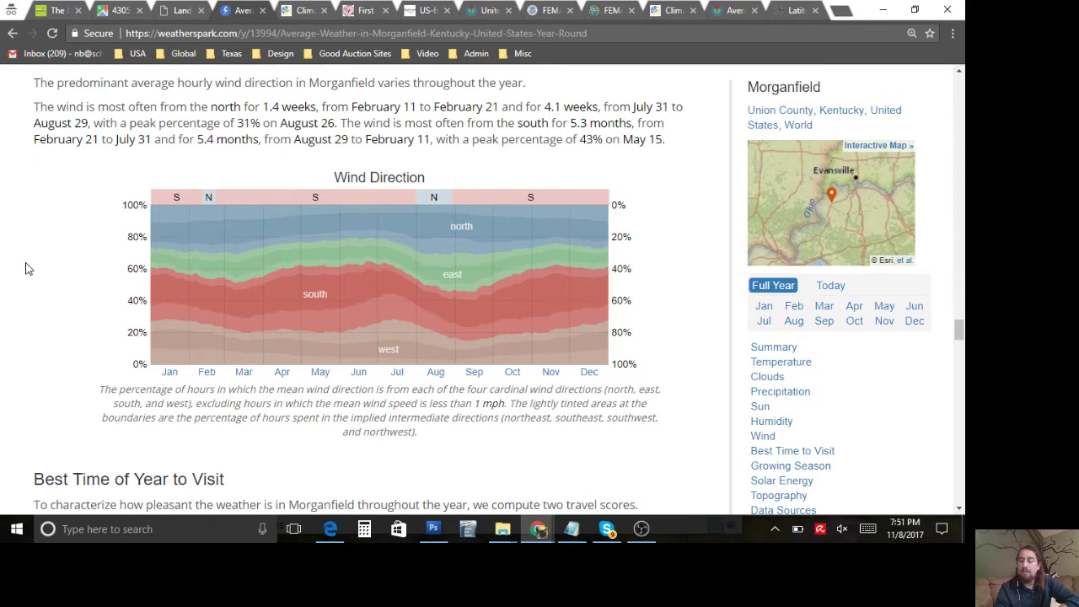
{"action": "left_click", "coordinate": [171, 10]}
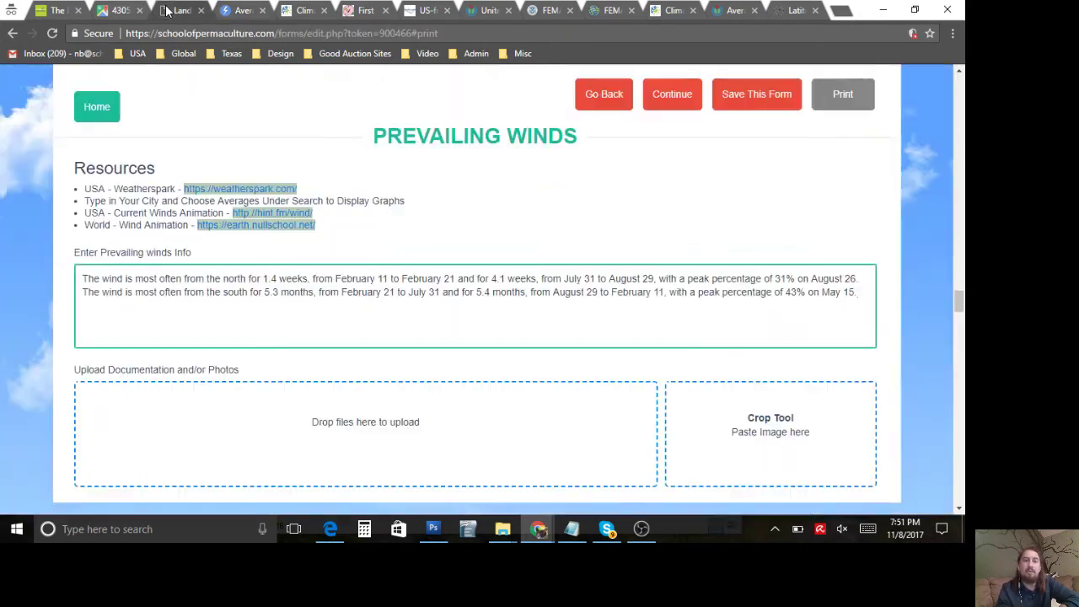
Step: Paste the Weather Spark screenshot and crop it to the Wind Direction chart without its caption
{"action": "left_click", "coordinate": [688, 401]}
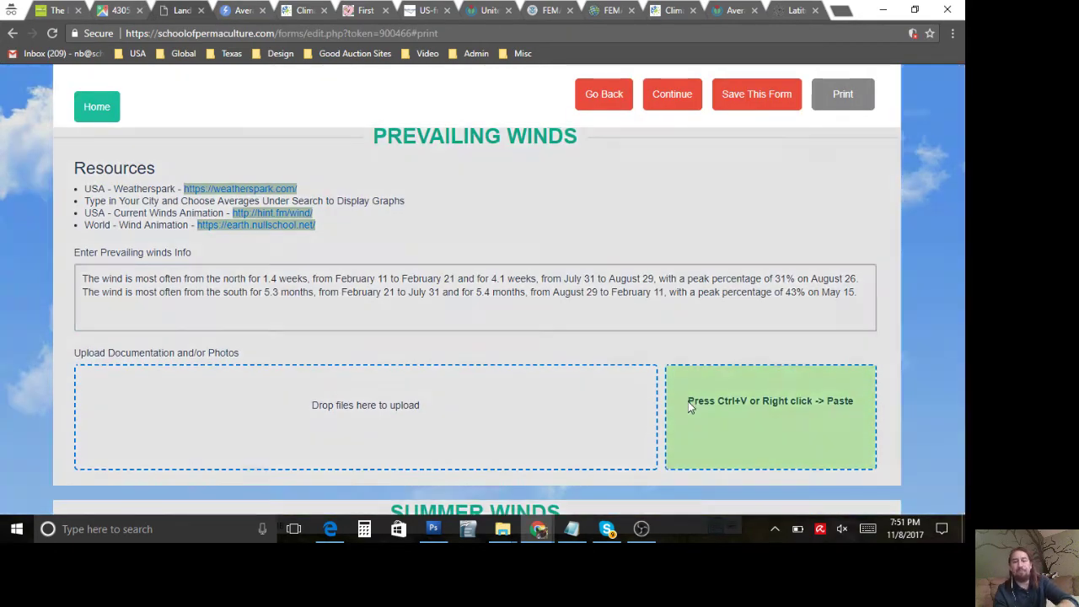
{"action": "key", "text": "ctrl+v"}
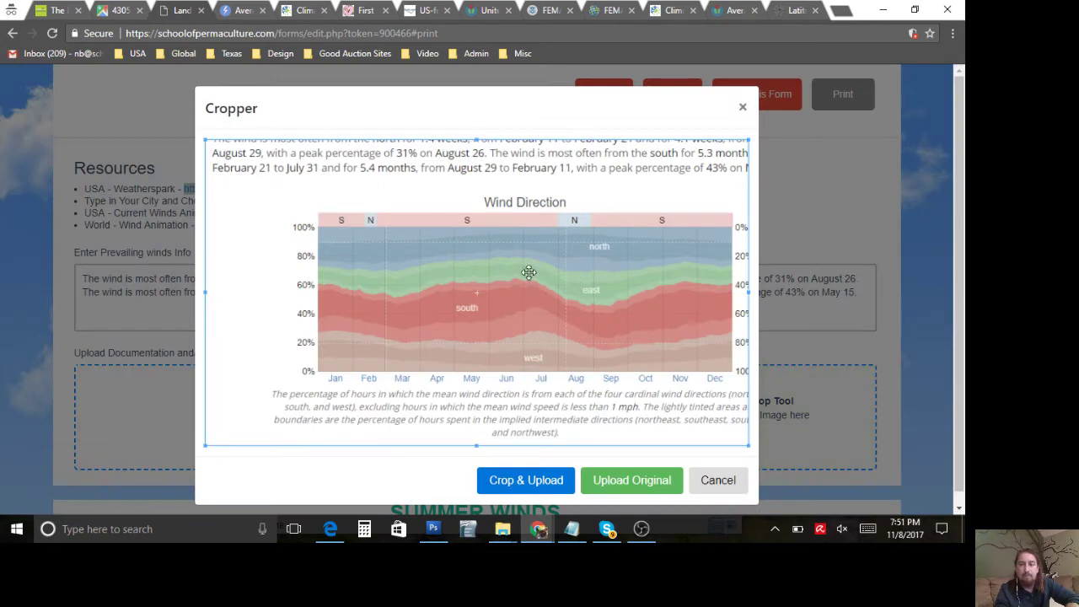
{"action": "scroll", "coordinate": [724, 249], "scroll_direction": "down", "scroll_amount": 1}
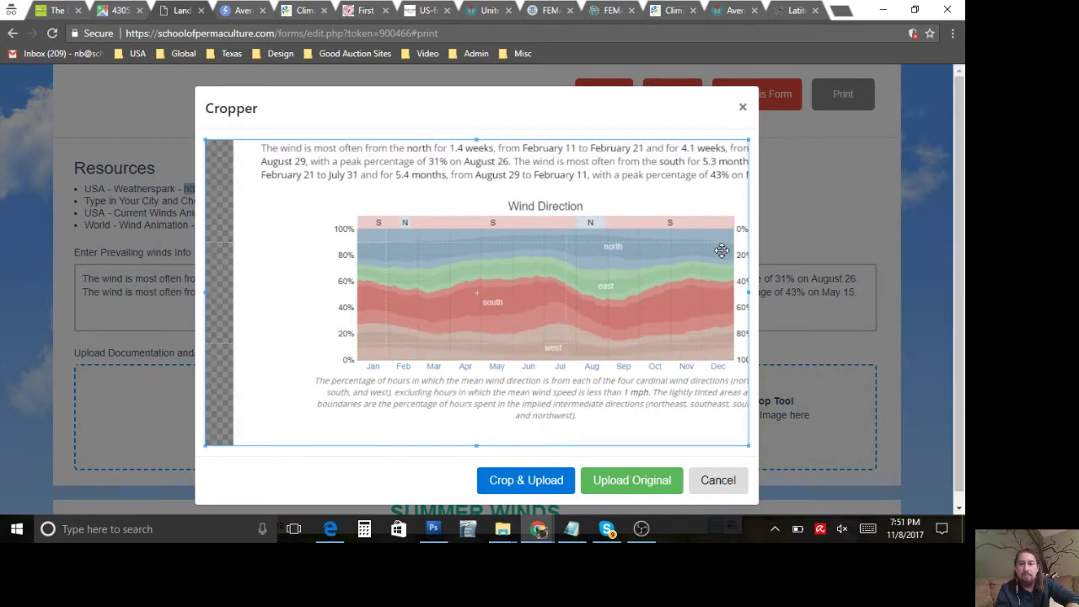
{"action": "scroll", "coordinate": [722, 251], "scroll_direction": "down", "scroll_amount": 1}
{"action": "scroll", "coordinate": [340, 283], "scroll_direction": "down", "scroll_amount": 1}
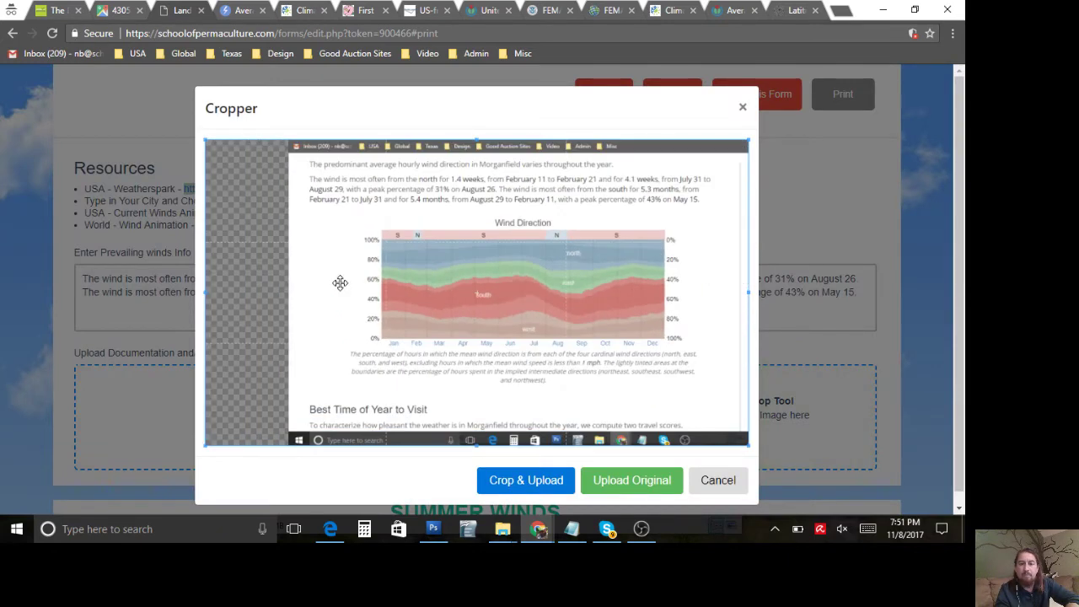
{"action": "scroll", "coordinate": [525, 279], "scroll_direction": "up", "scroll_amount": 2}
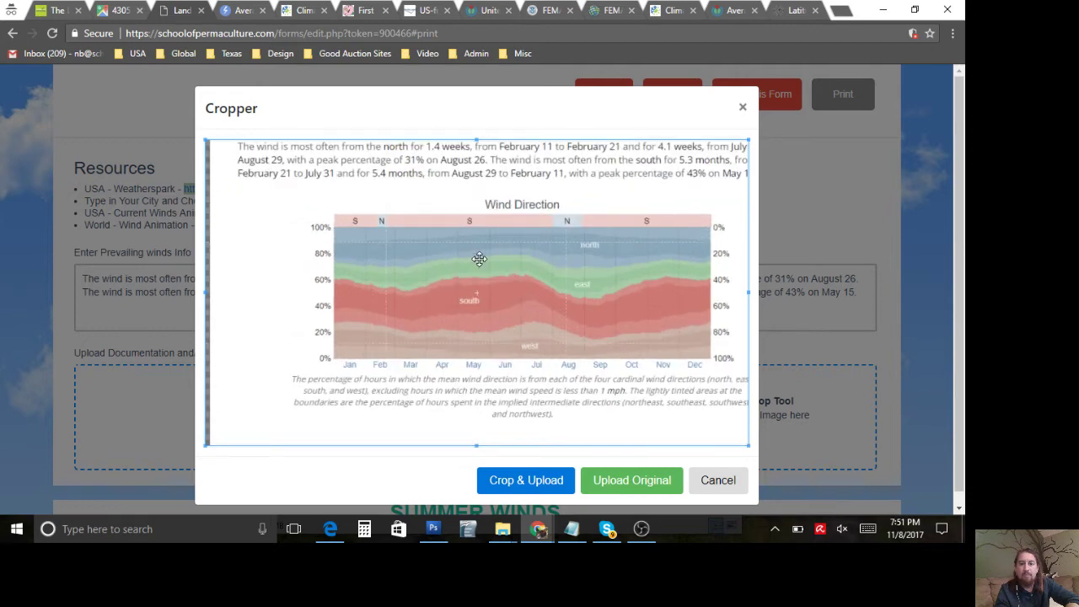
{"action": "left_click_drag", "start_coordinate": [206, 140], "coordinate": [290, 187]}
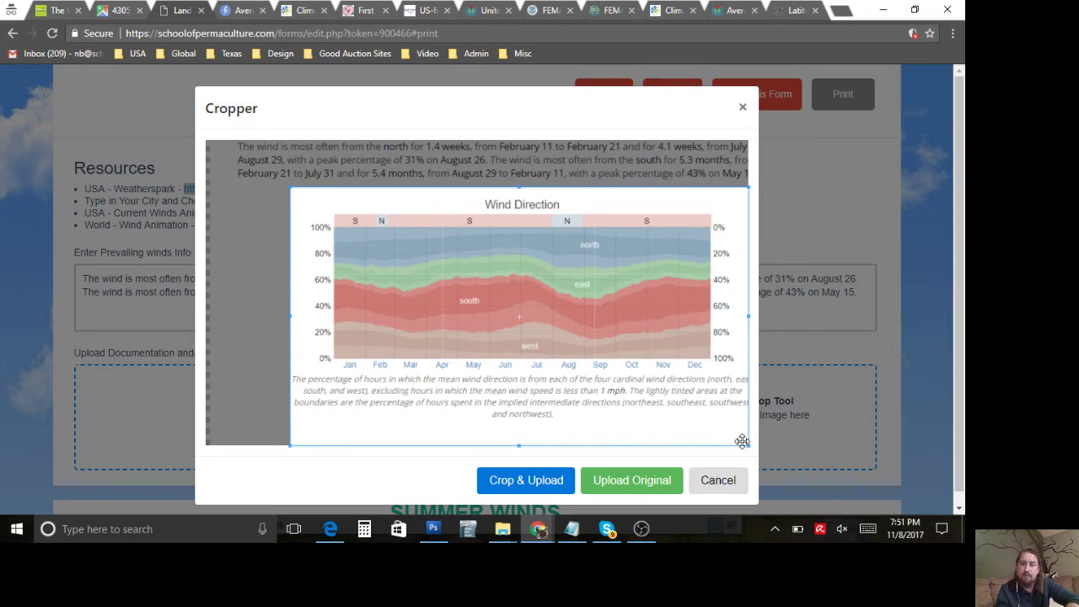
{"action": "left_click_drag", "start_coordinate": [741, 441], "coordinate": [741, 373]}
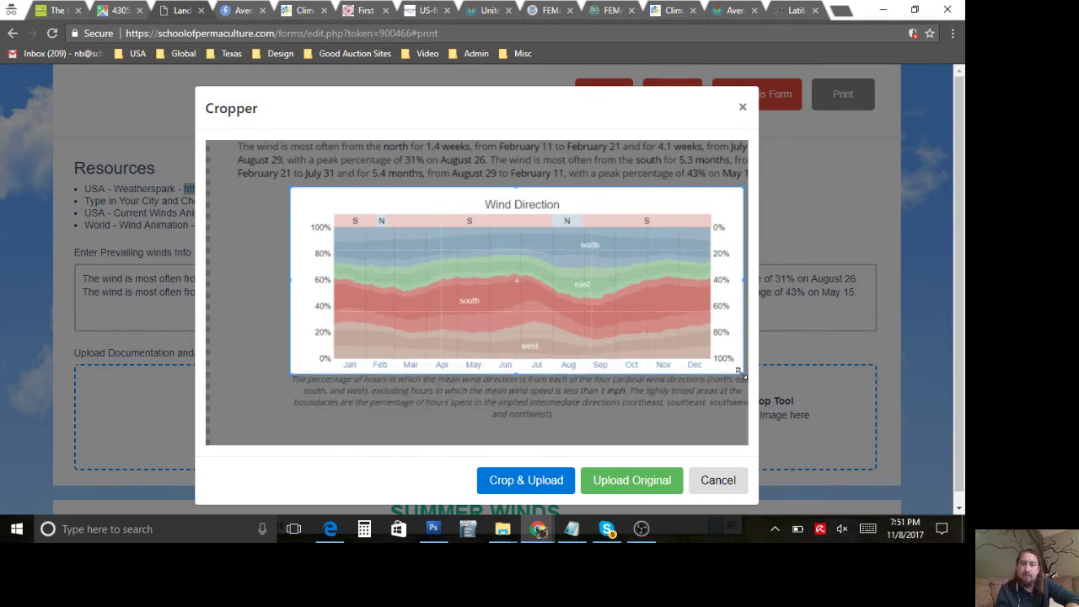
{"action": "left_click", "coordinate": [526, 482]}
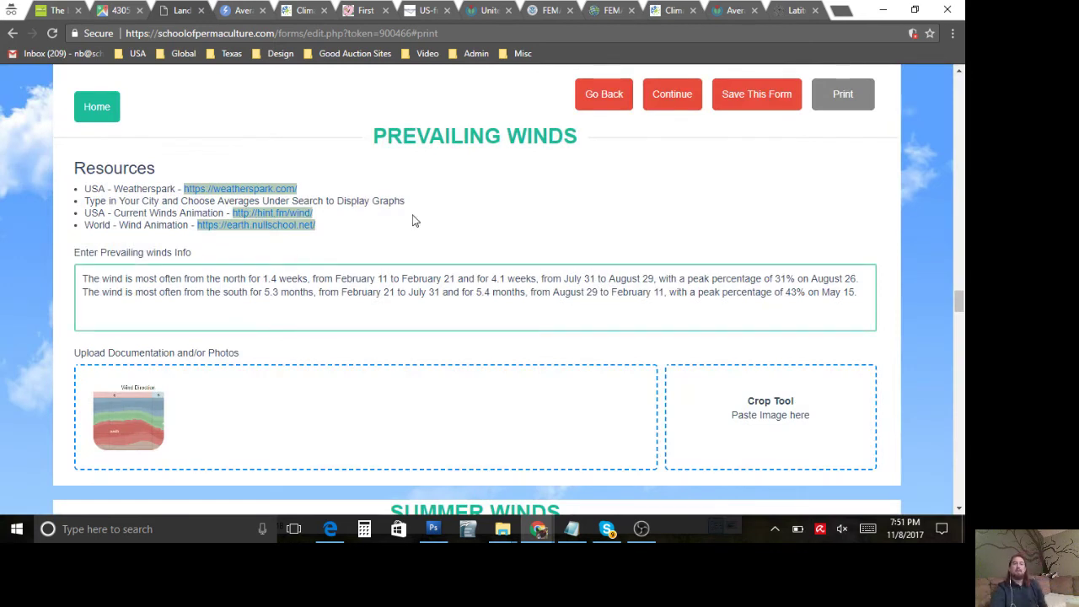
Step: Save the Landscape Assessment form and bring up its 8-page printable PDF preview
{"action": "left_click", "coordinate": [717, 94]}
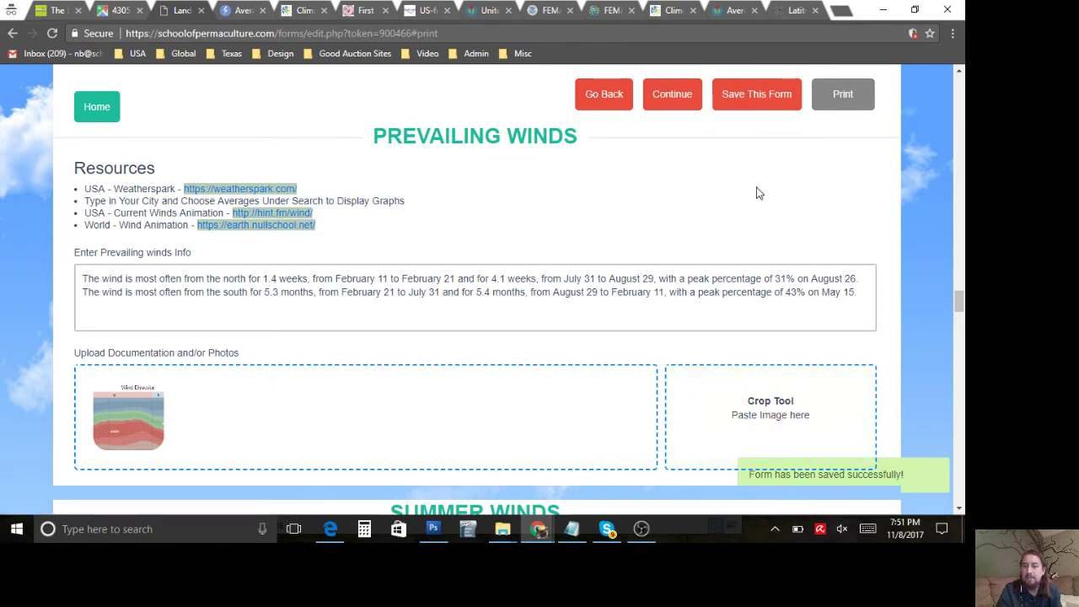
{"action": "left_click", "coordinate": [830, 100]}
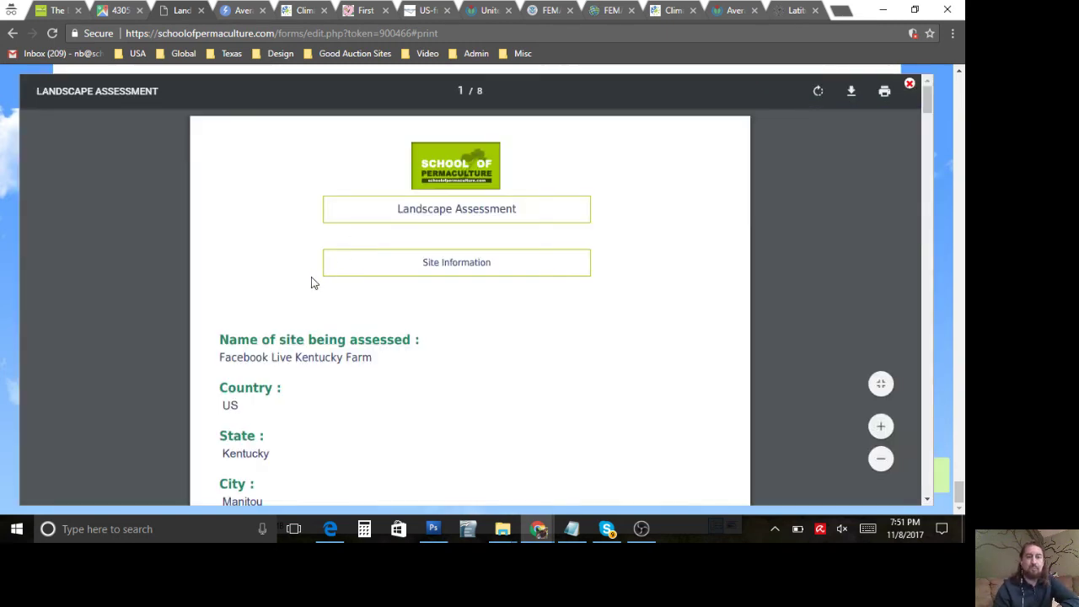
Step: Page through all eight pages of the assessment PDF preview to the end, then close it
{"action": "scroll", "coordinate": [311, 282], "scroll_direction": "down", "scroll_amount": 5}
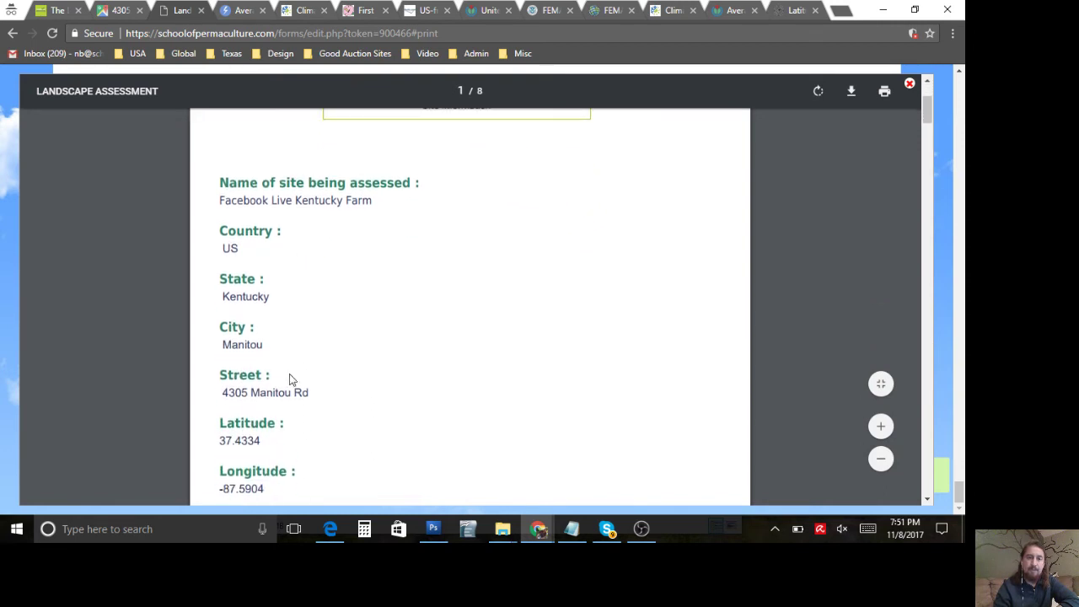
{"action": "scroll", "coordinate": [317, 300], "scroll_direction": "down", "scroll_amount": 8}
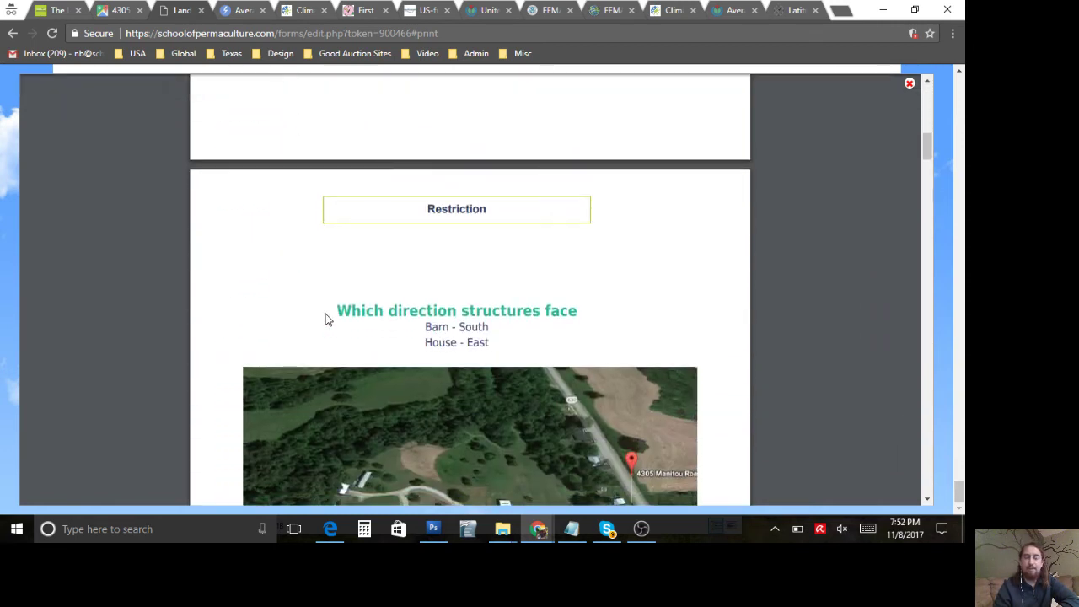
{"action": "scroll", "coordinate": [325, 316], "scroll_direction": "down", "scroll_amount": 1}
{"action": "scroll", "coordinate": [327, 319], "scroll_direction": "down", "scroll_amount": 3}
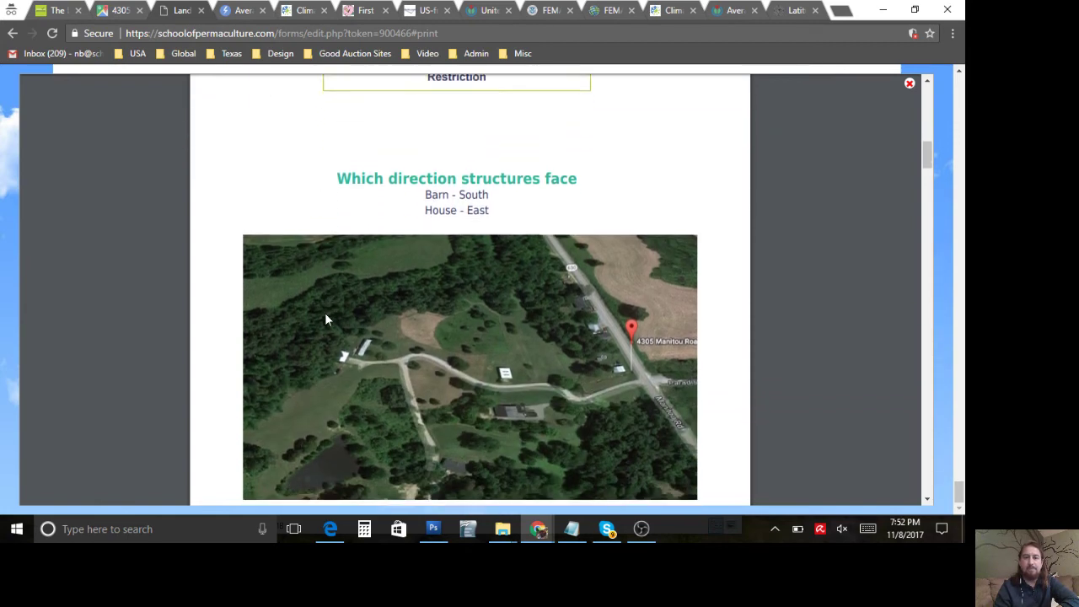
{"action": "scroll", "coordinate": [327, 318], "scroll_direction": "down", "scroll_amount": 7}
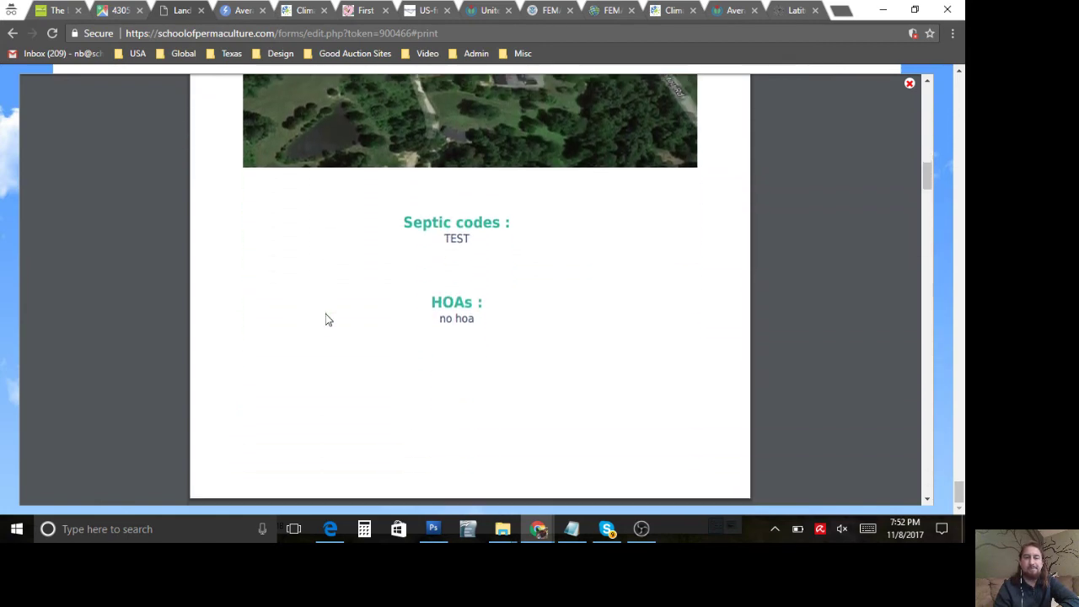
{"action": "scroll", "coordinate": [328, 319], "scroll_direction": "down", "scroll_amount": 3}
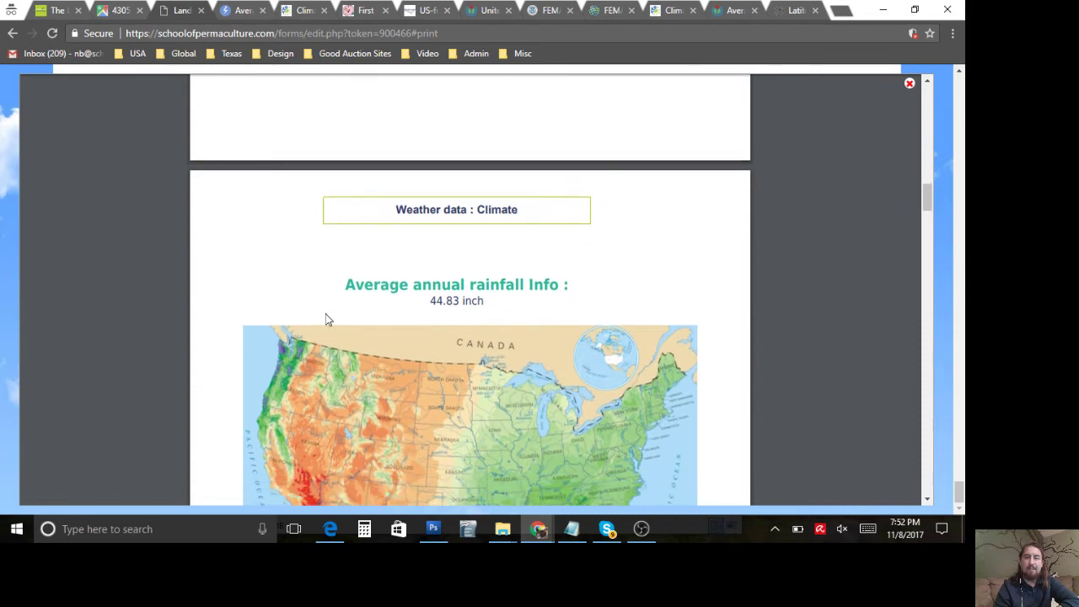
{"action": "scroll", "coordinate": [327, 318], "scroll_direction": "down", "scroll_amount": 10}
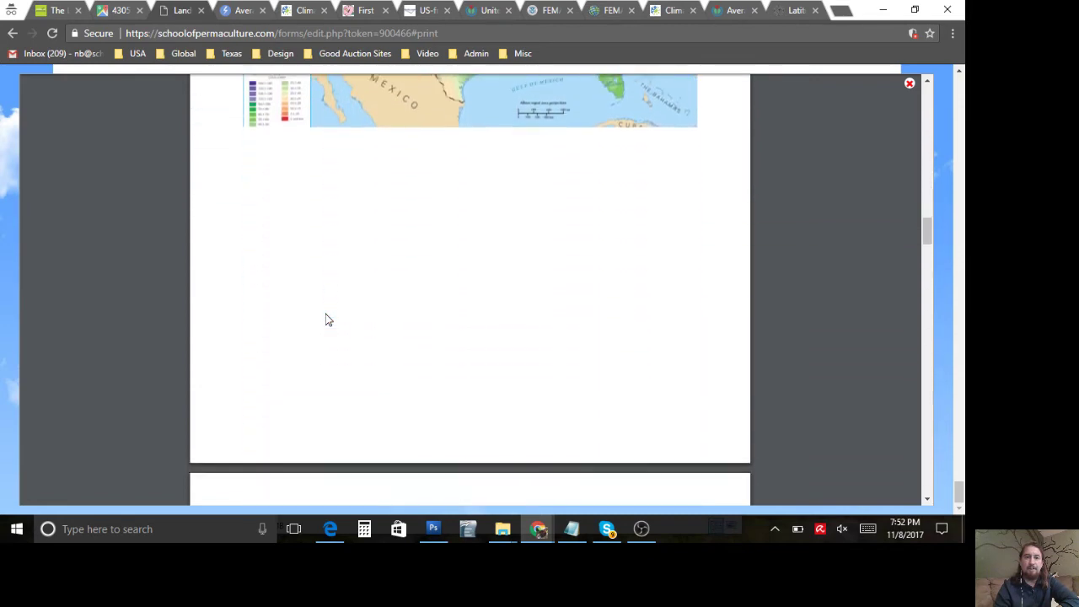
{"action": "scroll", "coordinate": [327, 318], "scroll_direction": "down", "scroll_amount": 8}
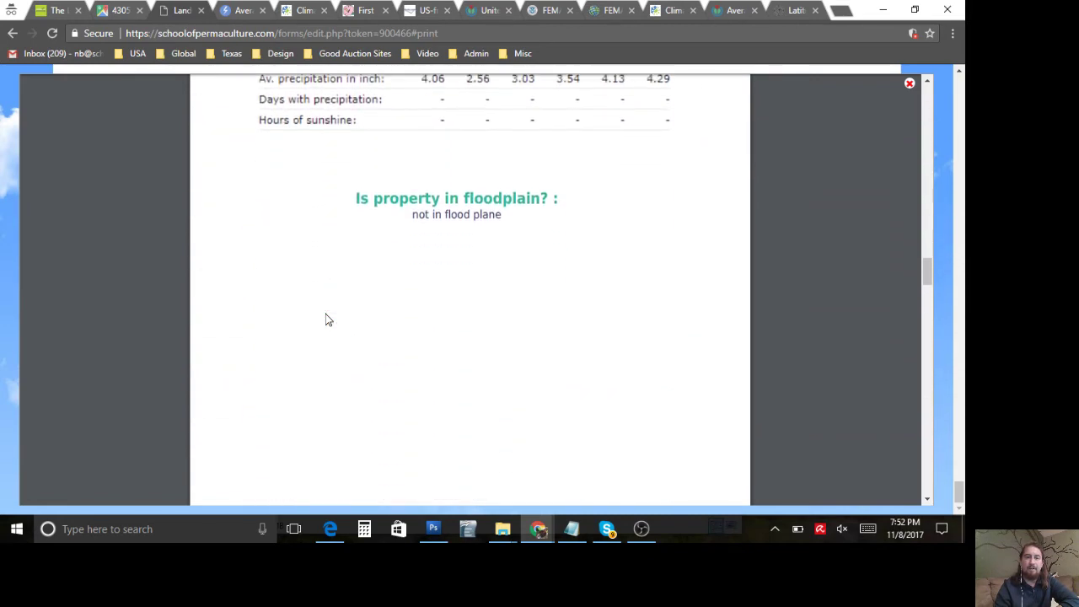
{"action": "scroll", "coordinate": [327, 318], "scroll_direction": "down", "scroll_amount": 8}
{"action": "scroll", "coordinate": [327, 319], "scroll_direction": "up", "scroll_amount": 7}
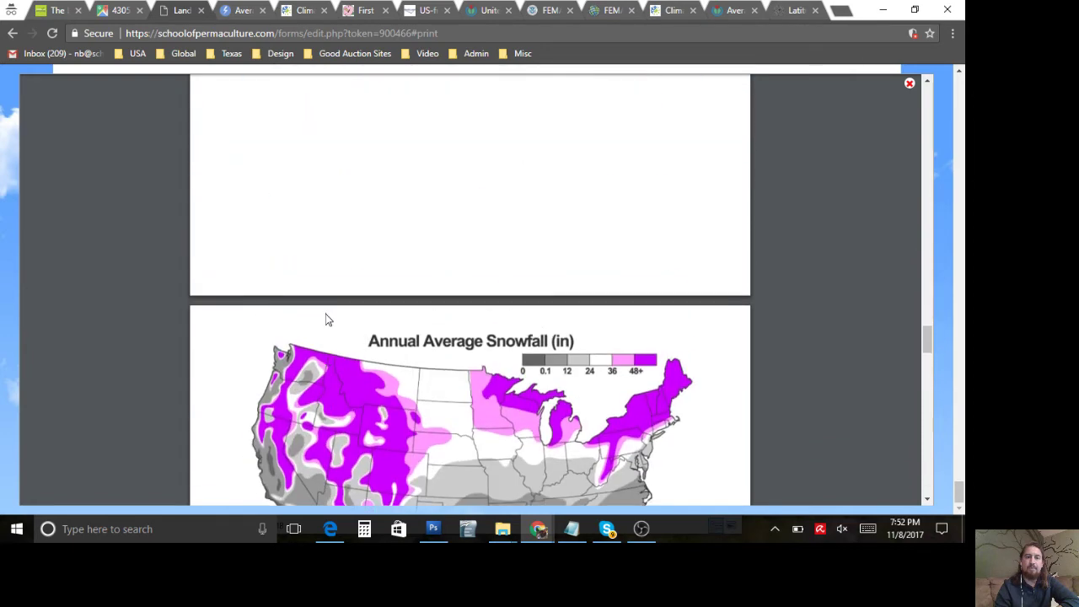
{"action": "scroll", "coordinate": [327, 319], "scroll_direction": "down", "scroll_amount": 5}
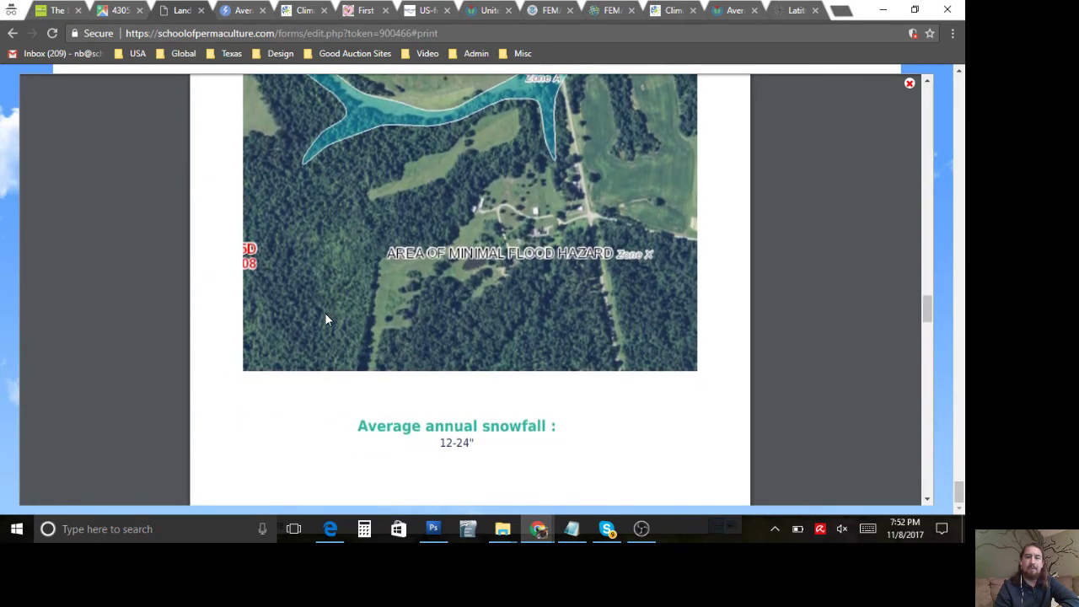
{"action": "scroll", "coordinate": [325, 313], "scroll_direction": "down", "scroll_amount": 6}
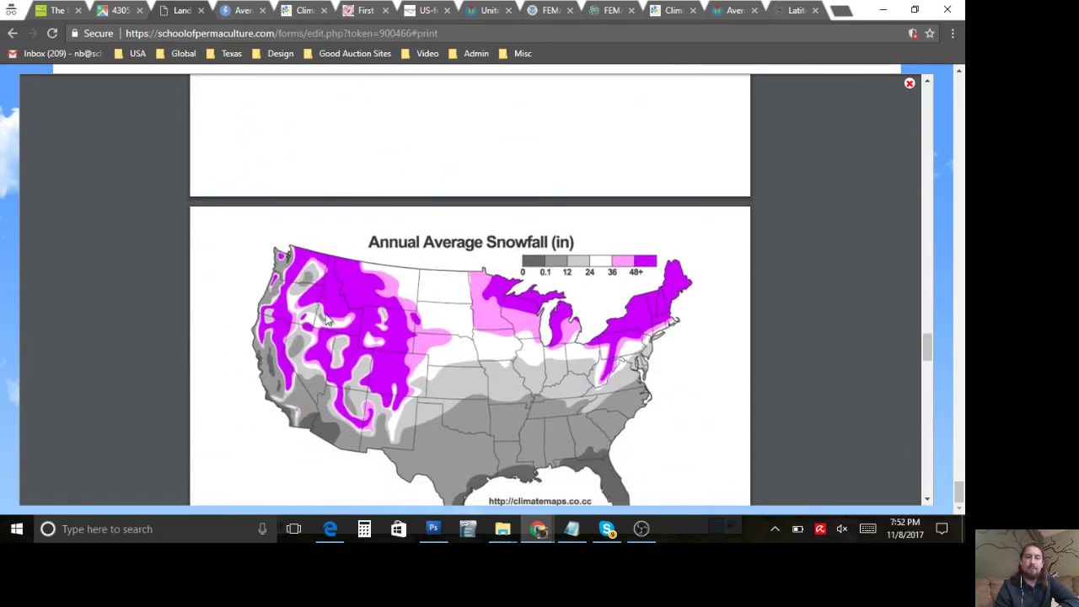
{"action": "scroll", "coordinate": [325, 313], "scroll_direction": "down", "scroll_amount": 4}
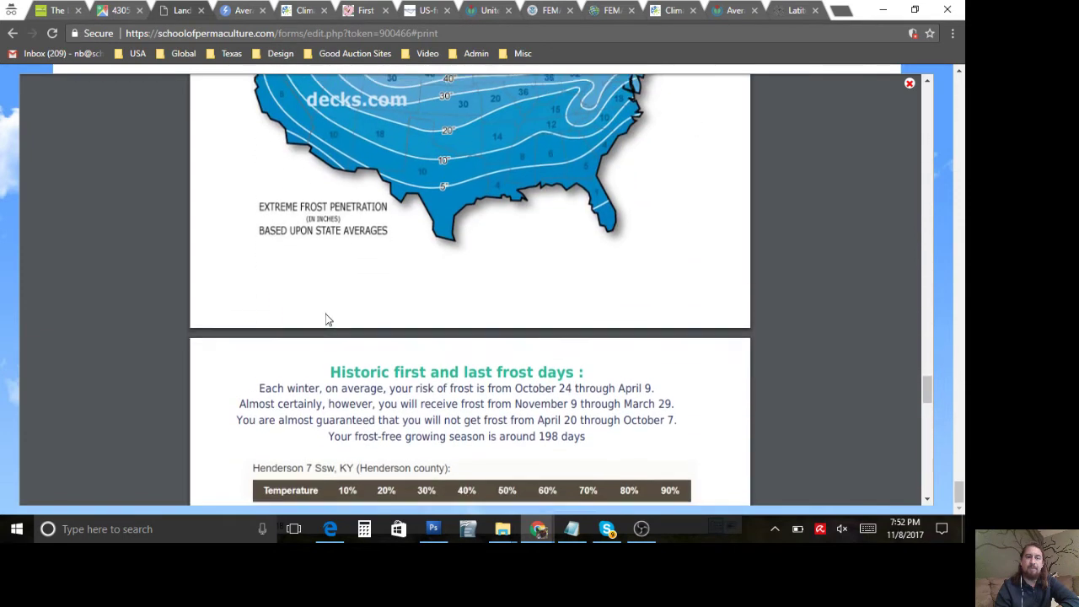
{"action": "scroll", "coordinate": [327, 319], "scroll_direction": "down", "scroll_amount": 3}
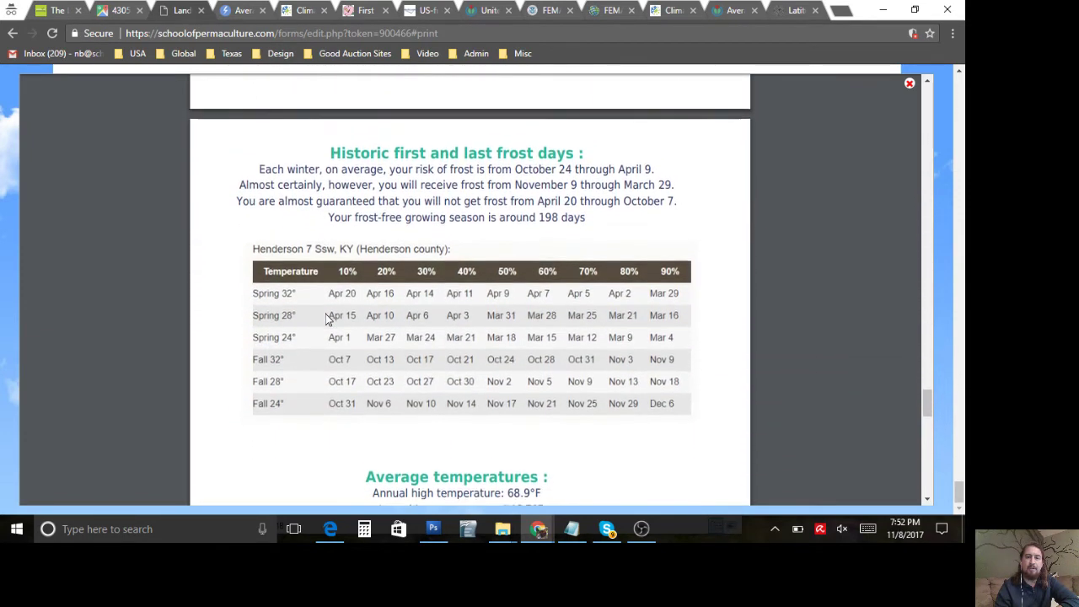
{"action": "scroll", "coordinate": [327, 319], "scroll_direction": "down", "scroll_amount": 5}
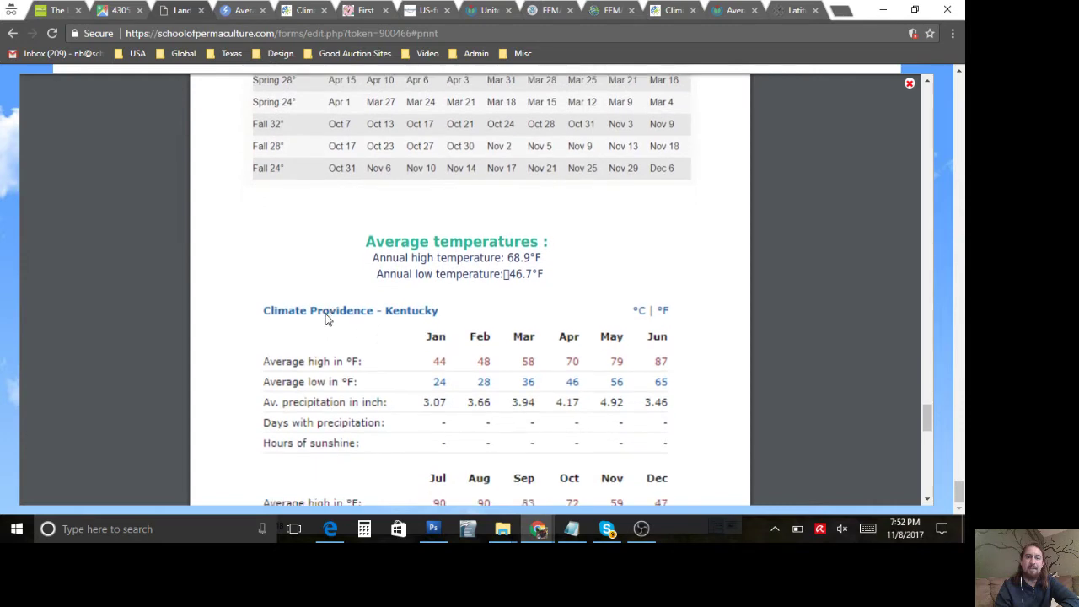
{"action": "scroll", "coordinate": [325, 314], "scroll_direction": "down", "scroll_amount": 8}
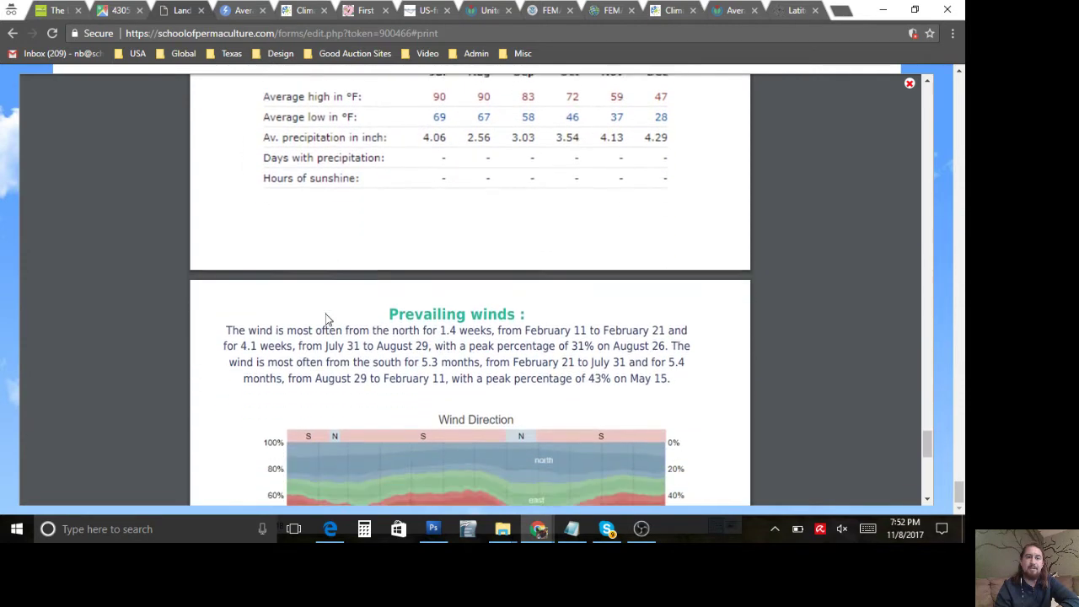
{"action": "scroll", "coordinate": [327, 318], "scroll_direction": "down", "scroll_amount": 3}
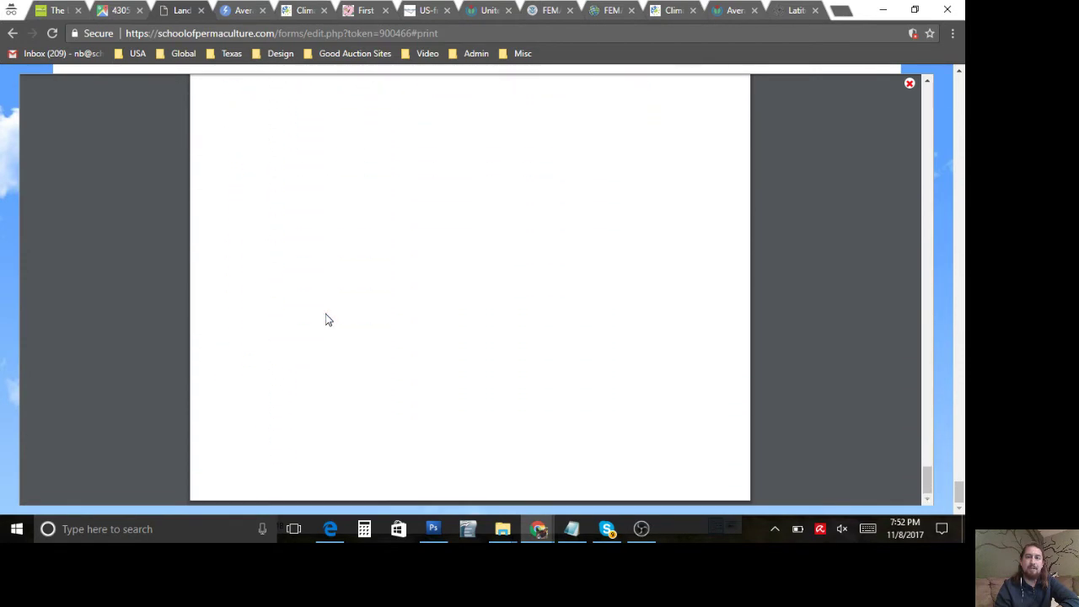
{"action": "left_click", "coordinate": [909, 84]}
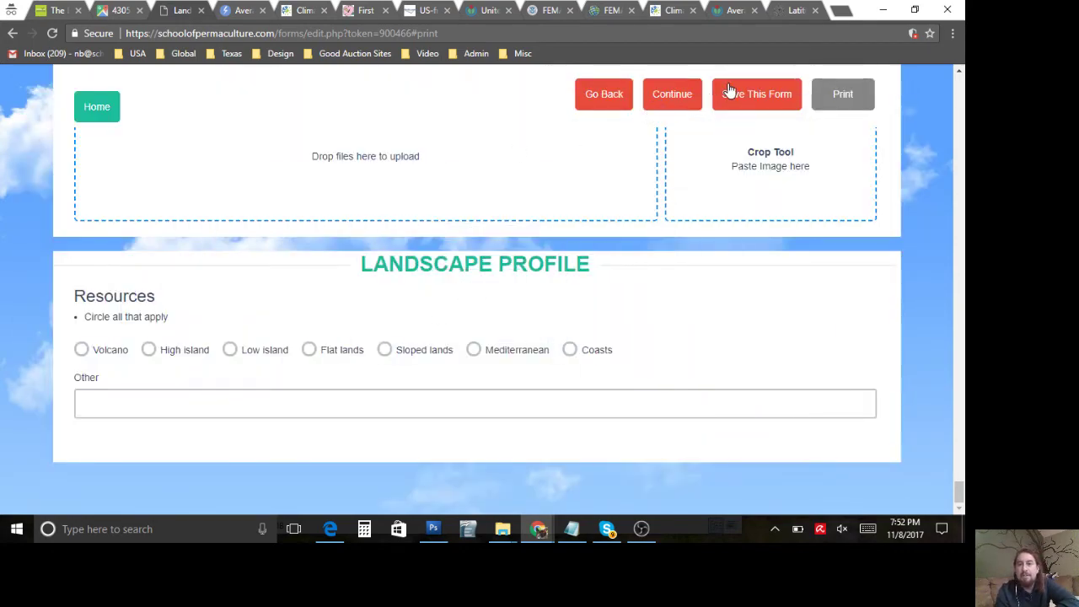
Step: Scroll back up to the top of the Climate data step at Average Annual Rainfall
{"action": "scroll", "coordinate": [401, 301], "scroll_direction": "up", "scroll_amount": 10}
{"action": "scroll", "coordinate": [402, 301], "scroll_direction": "up", "scroll_amount": 20}
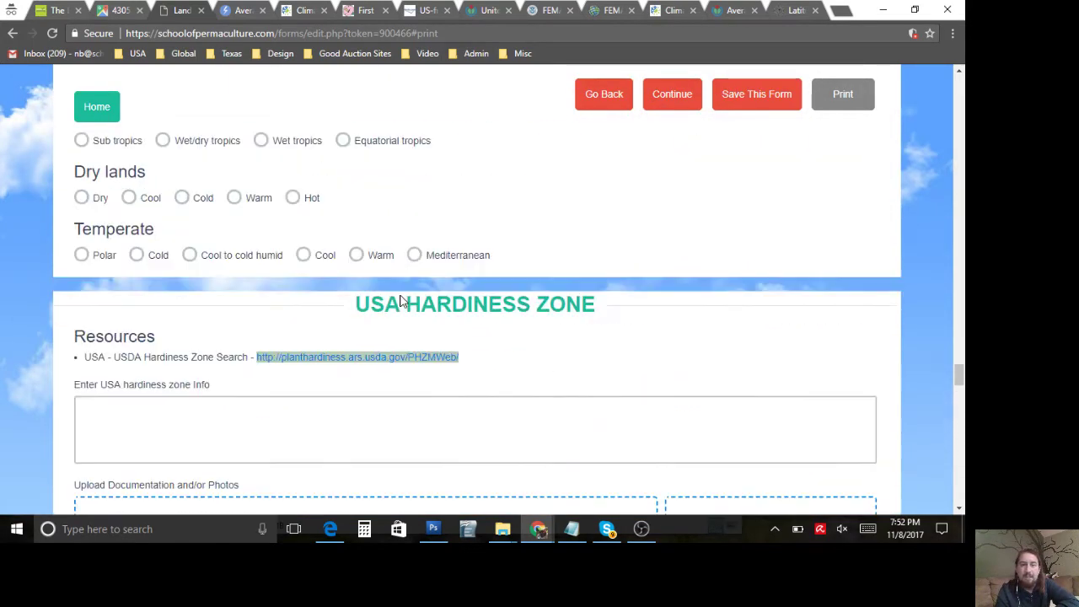
{"action": "scroll", "coordinate": [401, 295], "scroll_direction": "up", "scroll_amount": 20}
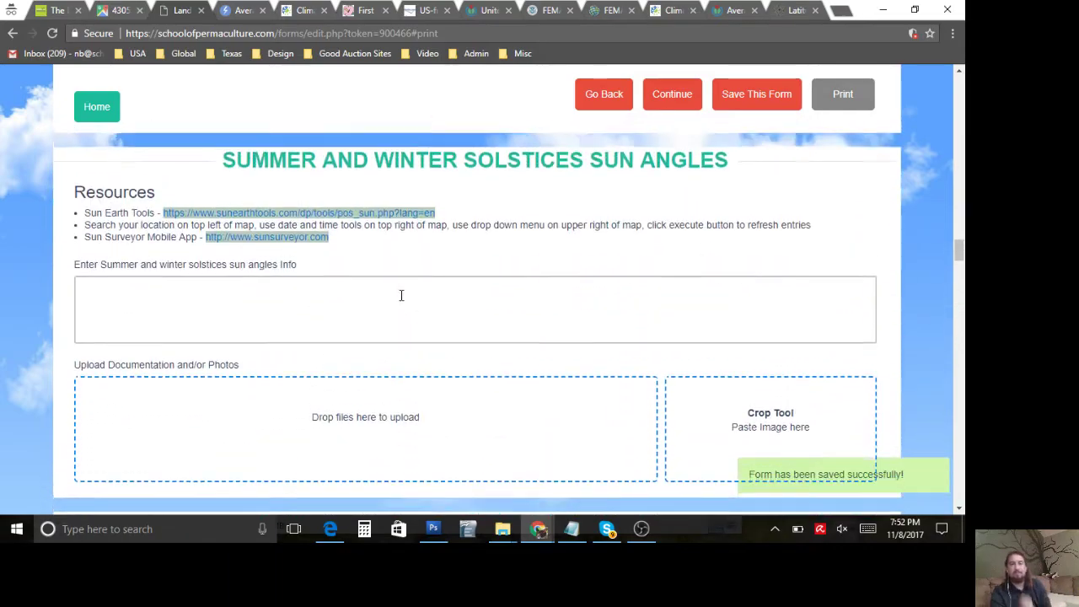
{"action": "scroll", "coordinate": [401, 295], "scroll_direction": "up", "scroll_amount": 20}
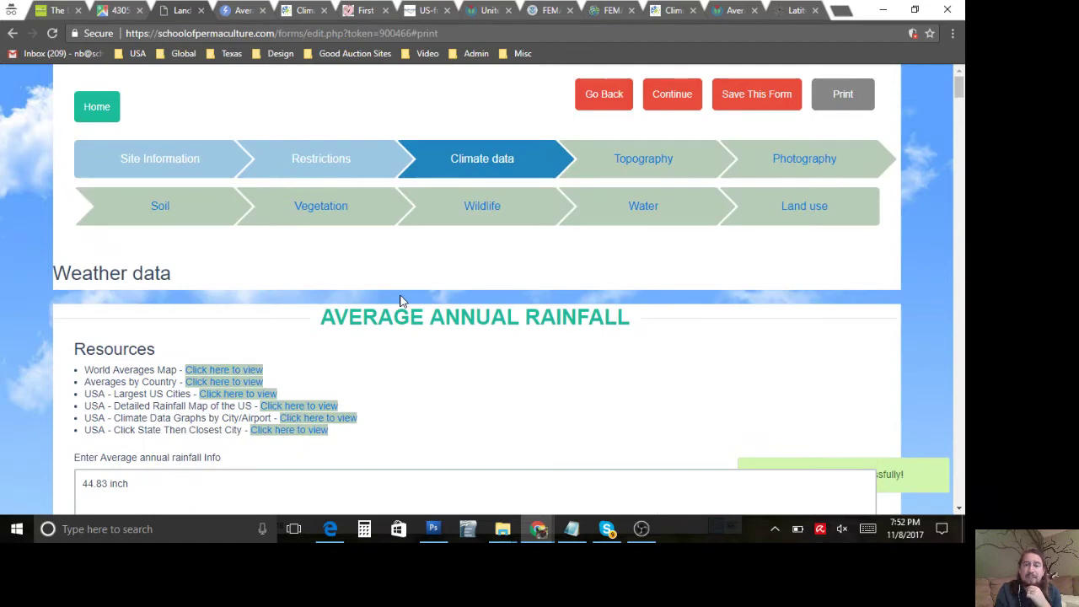
{"action": "left_click", "coordinate": [634, 155]}
{"action": "scroll", "coordinate": [568, 365], "scroll_direction": "down", "scroll_amount": 1}
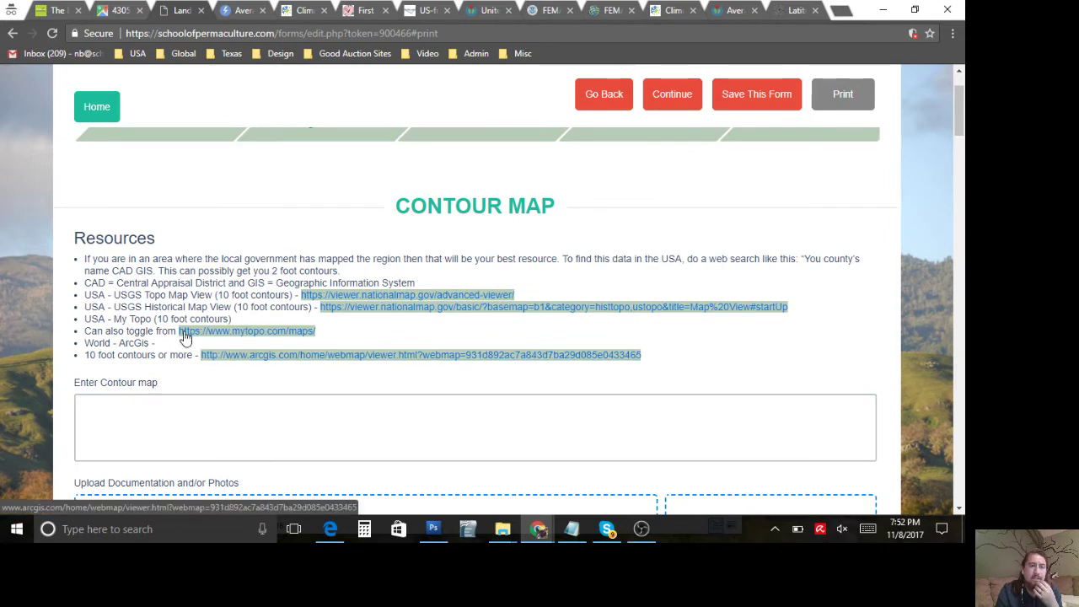
{"action": "left_click_drag", "start_coordinate": [139, 259], "coordinate": [261, 373]}
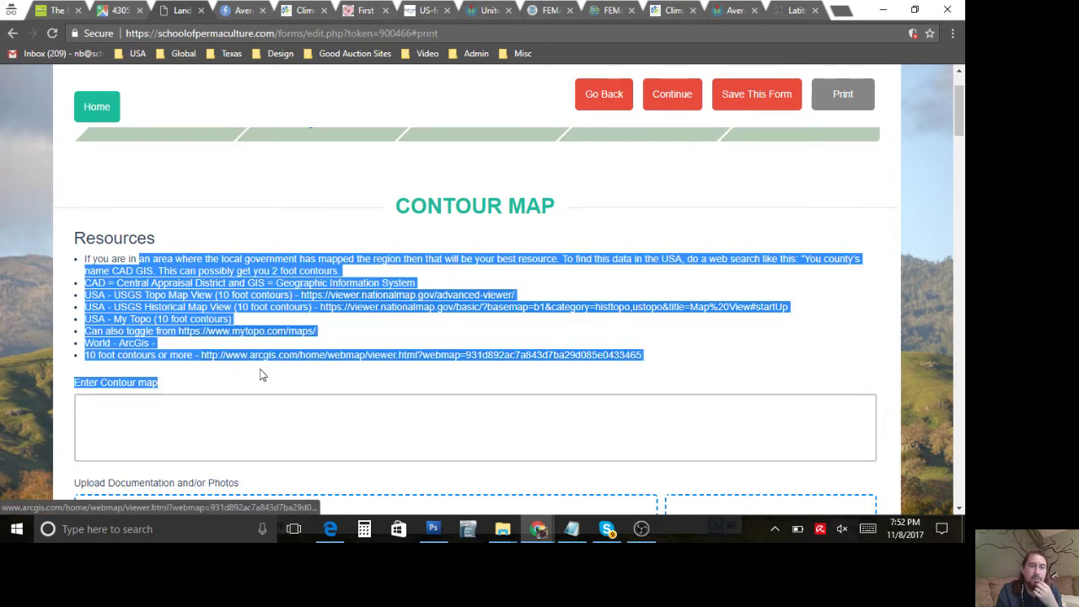
{"action": "left_click", "coordinate": [182, 309]}
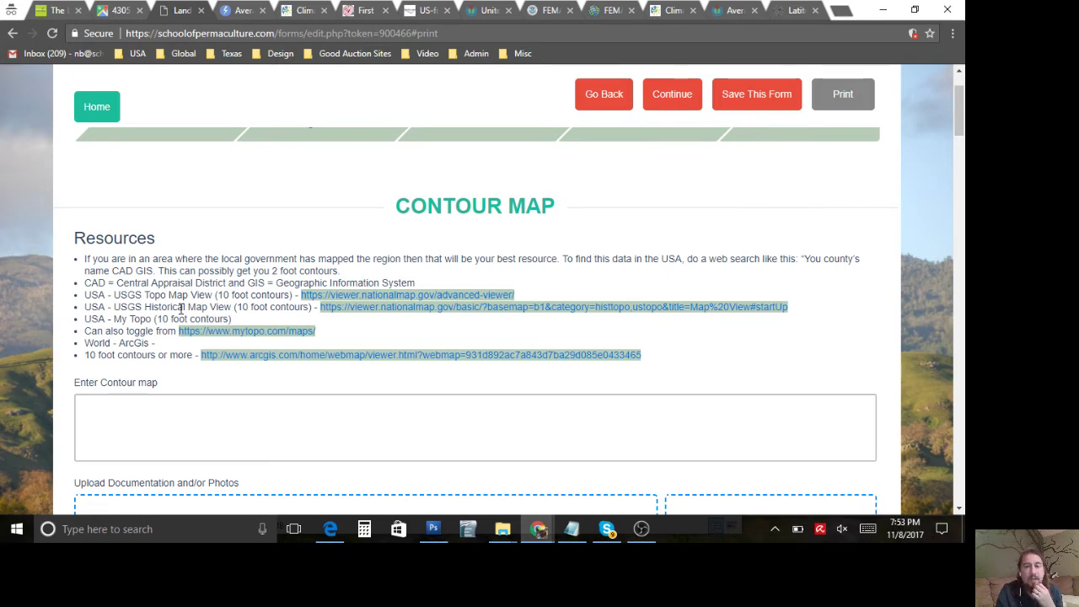
{"action": "scroll", "coordinate": [181, 308], "scroll_direction": "down", "scroll_amount": 5}
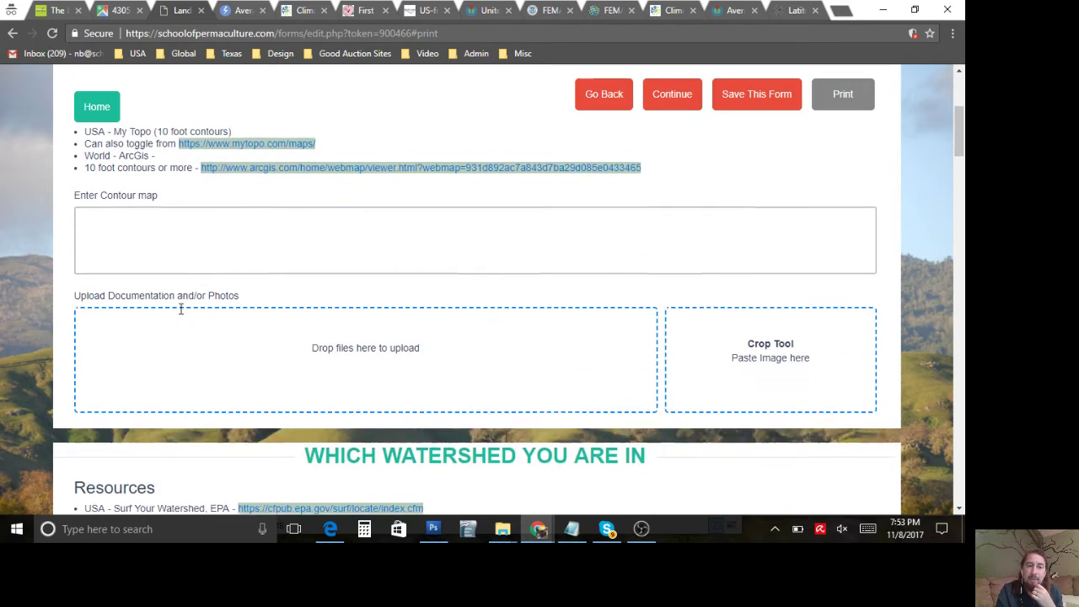
{"action": "scroll", "coordinate": [179, 312], "scroll_direction": "up", "scroll_amount": 5}
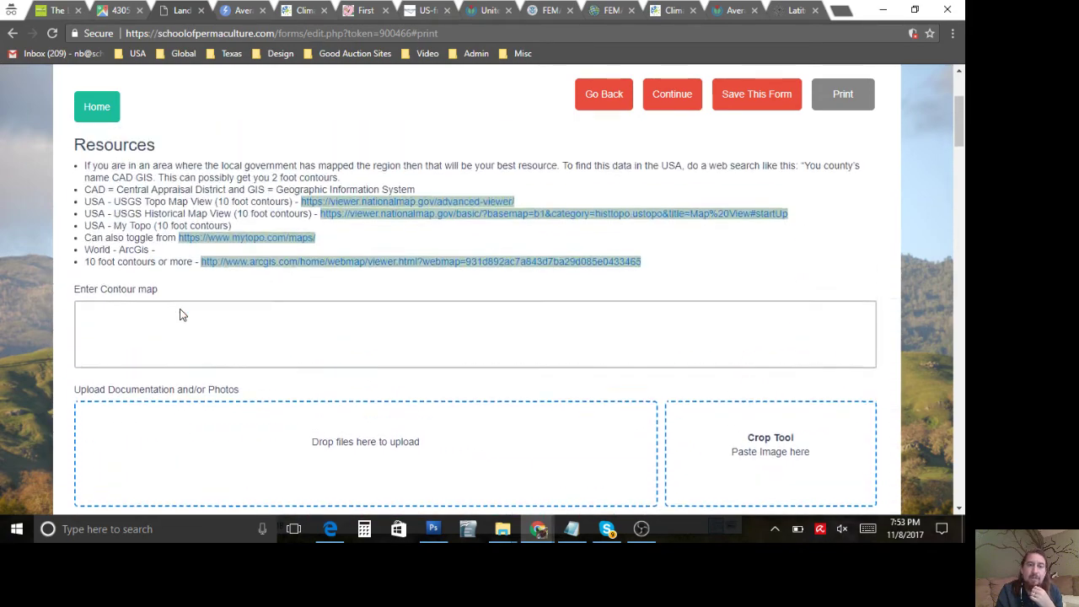
{"action": "scroll", "coordinate": [181, 301], "scroll_direction": "down", "scroll_amount": 2}
{"action": "scroll", "coordinate": [180, 301], "scroll_direction": "down", "scroll_amount": 3}
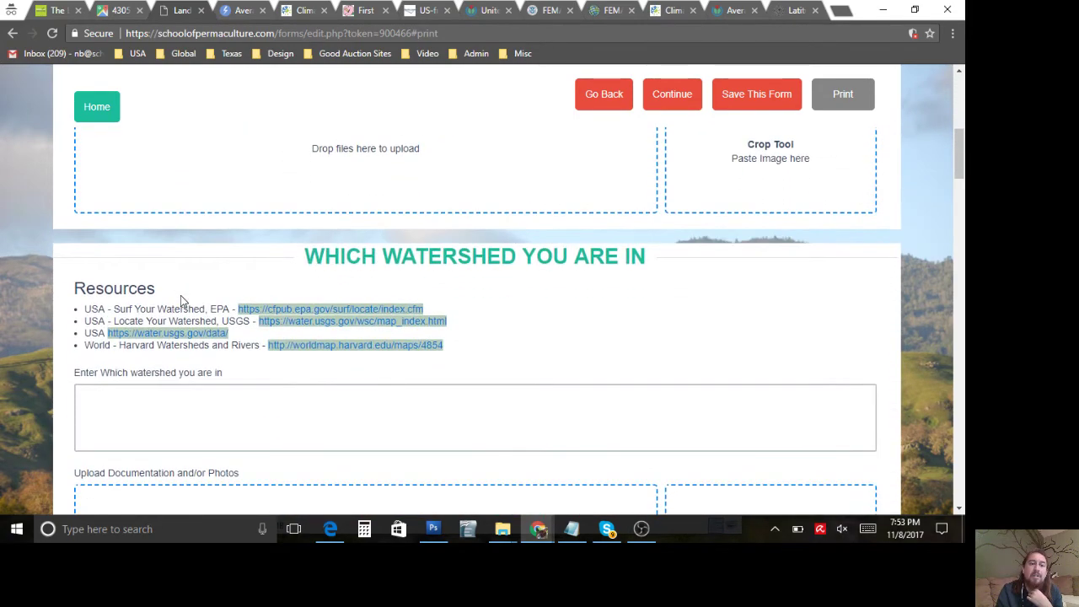
{"action": "scroll", "coordinate": [181, 295], "scroll_direction": "down", "scroll_amount": 5}
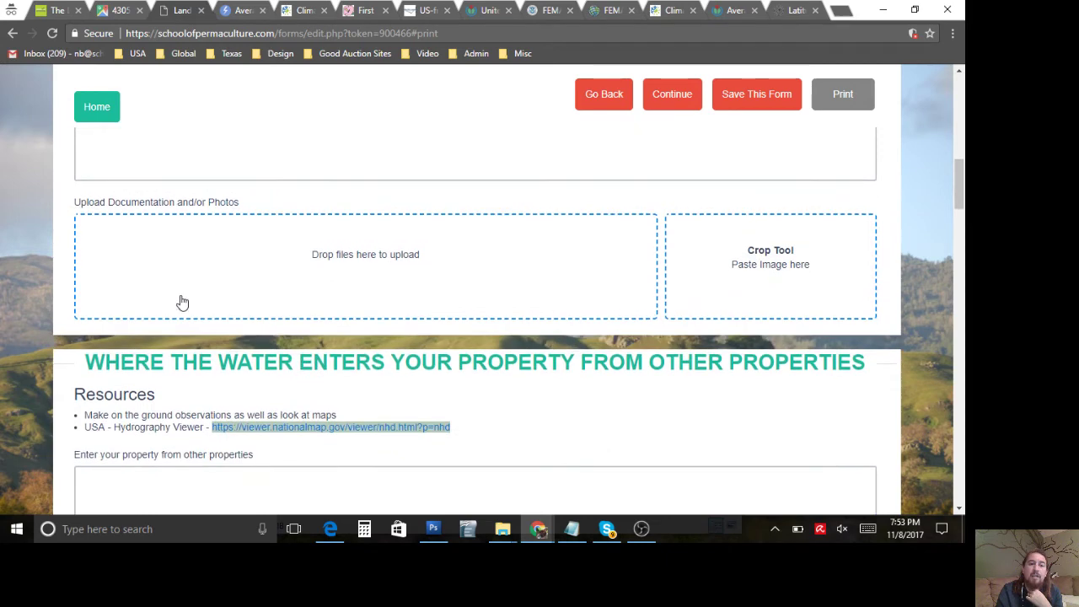
{"action": "scroll", "coordinate": [182, 299], "scroll_direction": "down", "scroll_amount": 5}
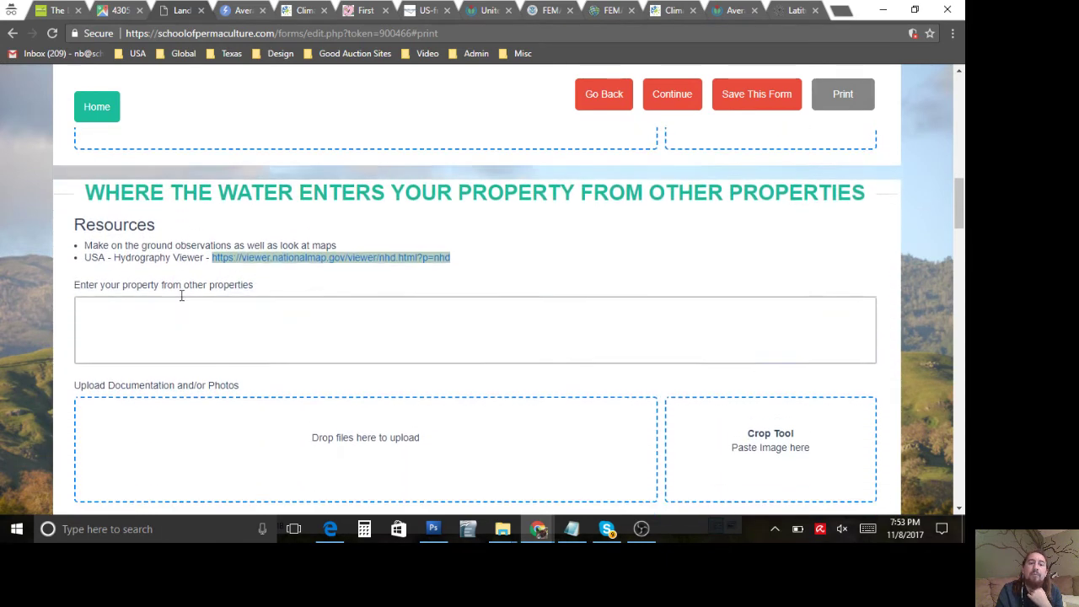
{"action": "scroll", "coordinate": [182, 296], "scroll_direction": "down", "scroll_amount": 3}
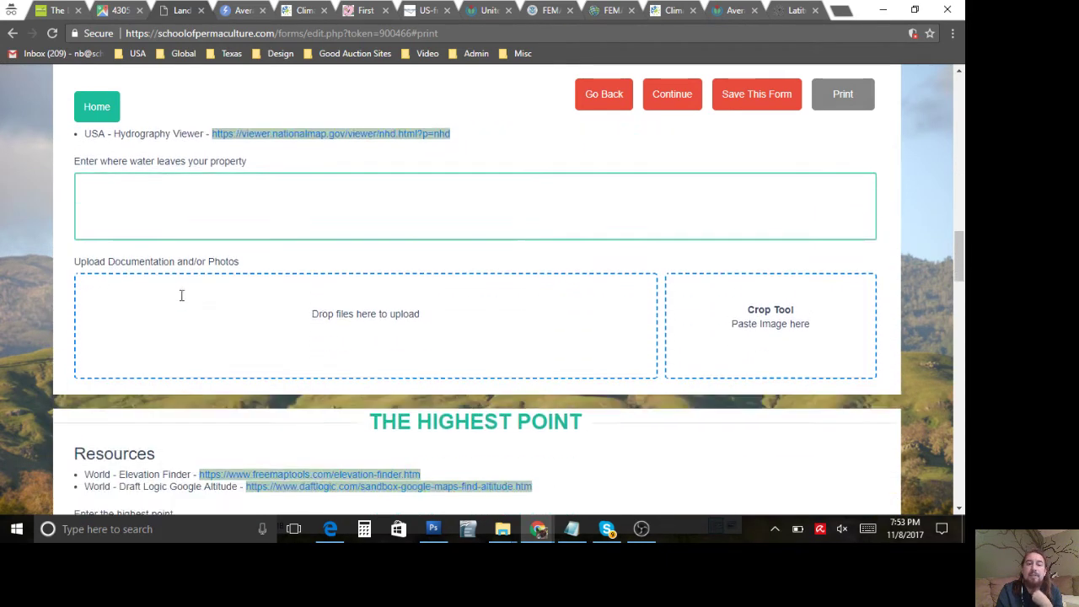
{"action": "scroll", "coordinate": [181, 295], "scroll_direction": "down", "scroll_amount": 5}
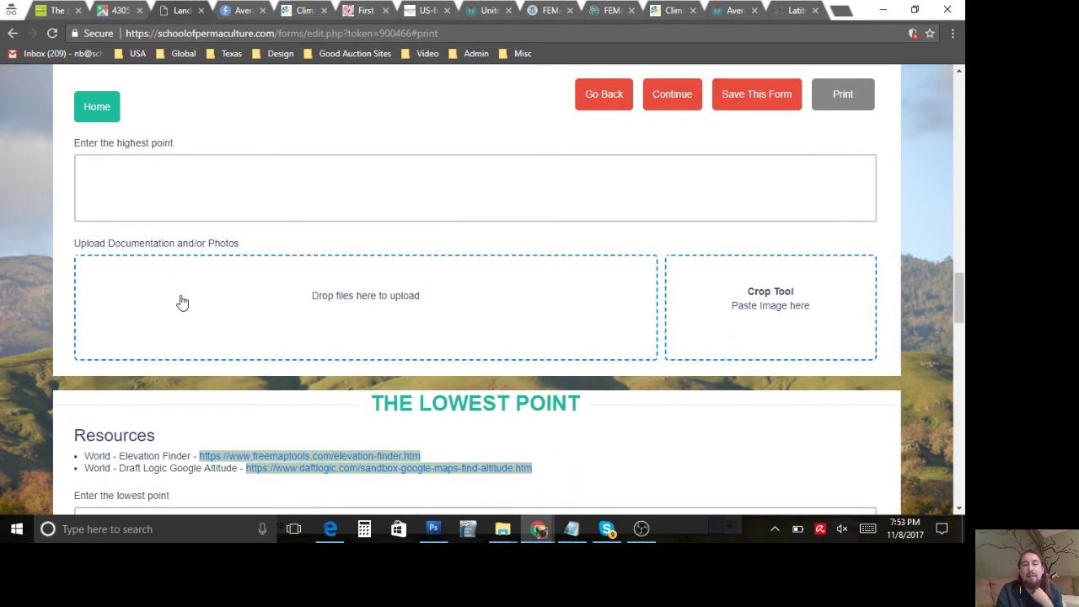
{"action": "scroll", "coordinate": [181, 302], "scroll_direction": "down", "scroll_amount": 5}
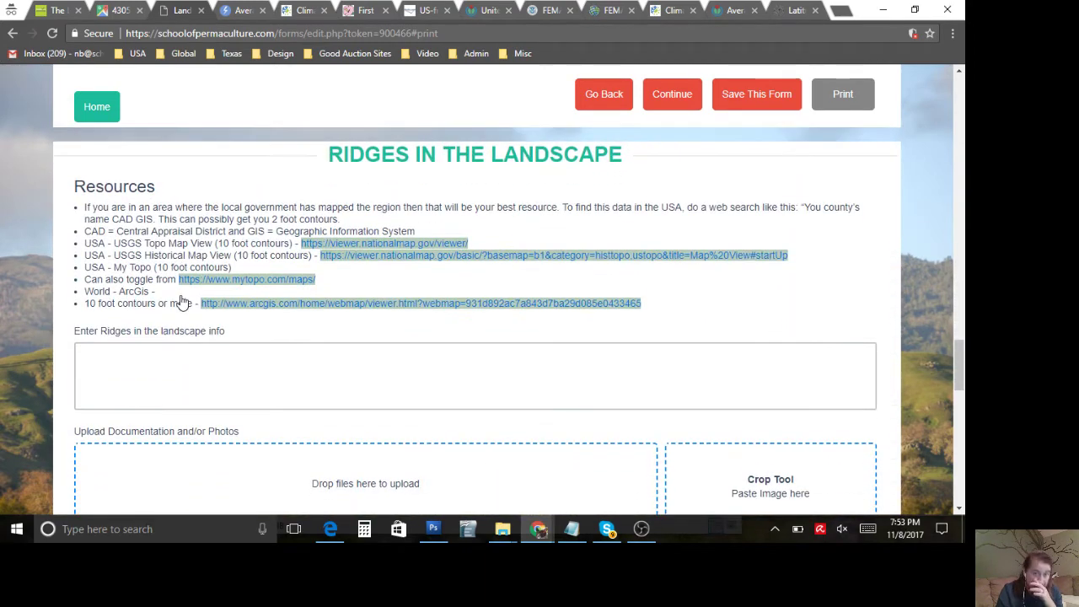
{"action": "scroll", "coordinate": [180, 300], "scroll_direction": "down", "scroll_amount": 8}
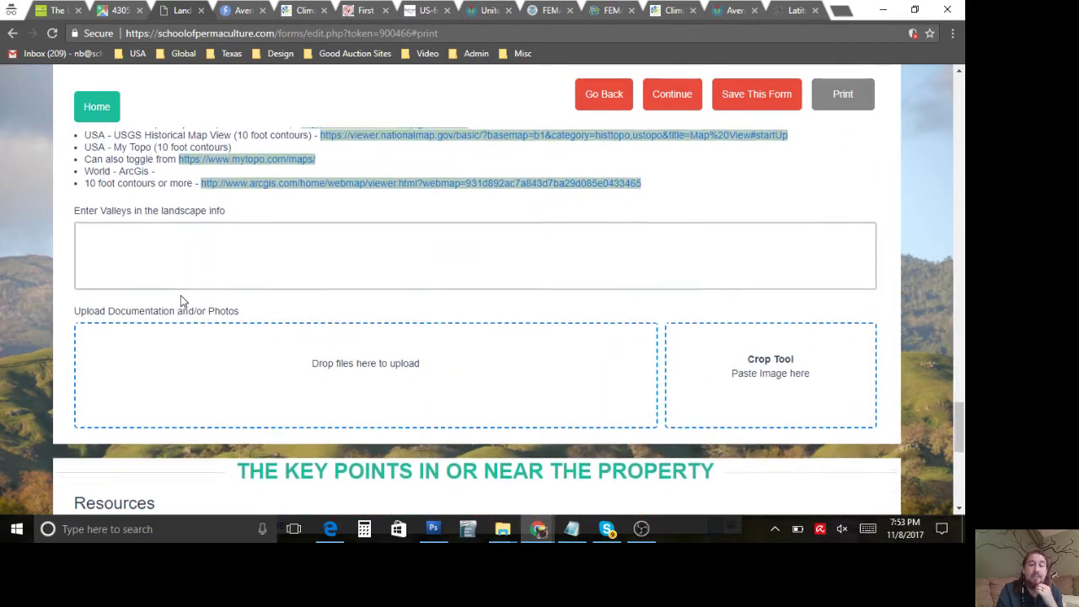
{"action": "scroll", "coordinate": [180, 301], "scroll_direction": "down", "scroll_amount": 4}
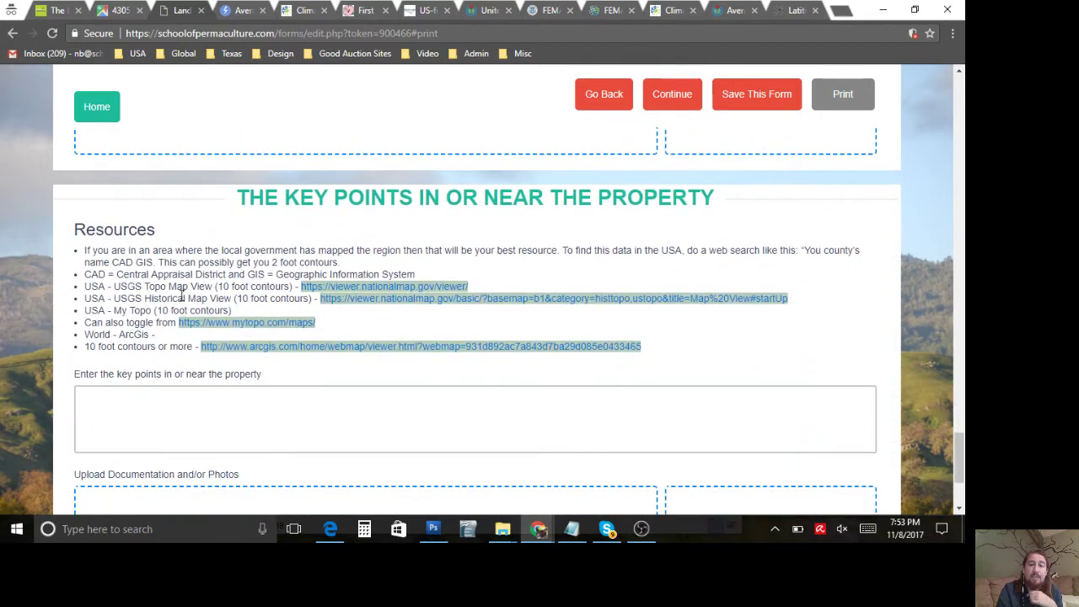
{"action": "scroll", "coordinate": [180, 300], "scroll_direction": "up", "scroll_amount": 8}
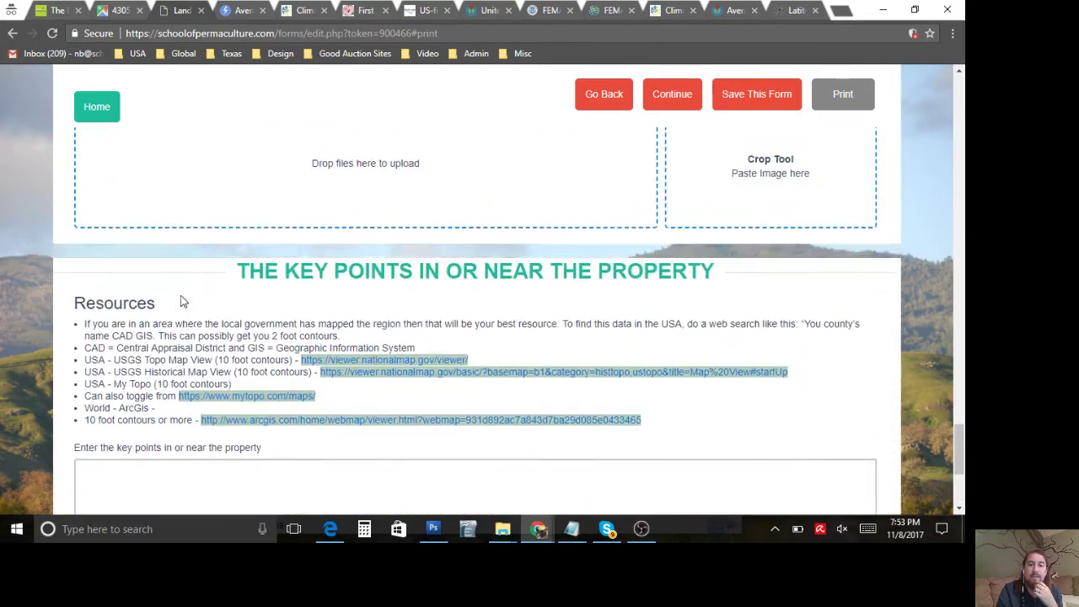
{"action": "scroll", "coordinate": [180, 301], "scroll_direction": "up", "scroll_amount": 10}
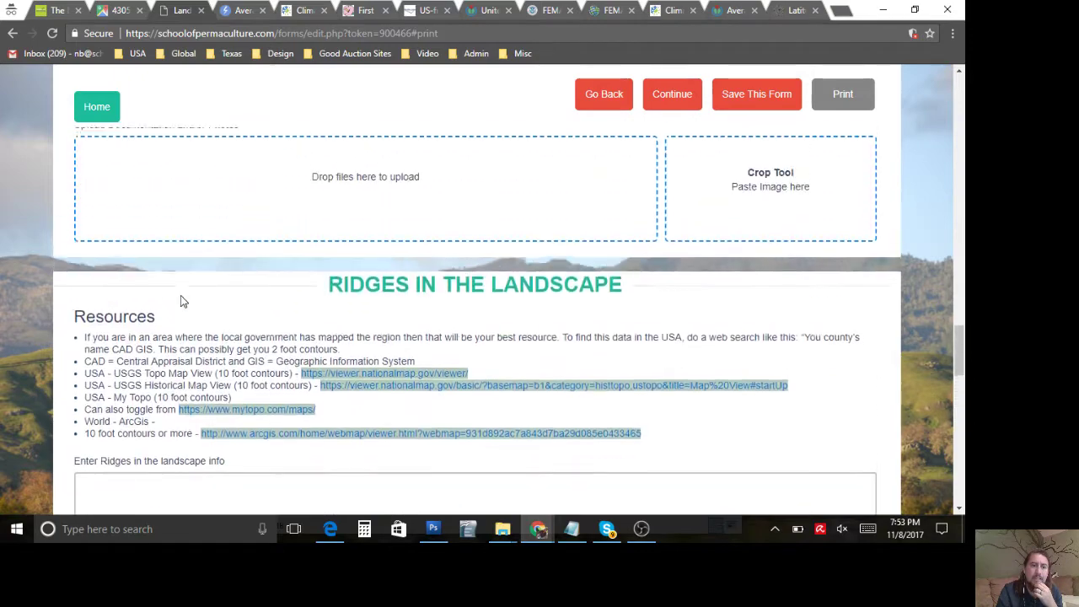
{"action": "scroll", "coordinate": [180, 295], "scroll_direction": "up", "scroll_amount": 6}
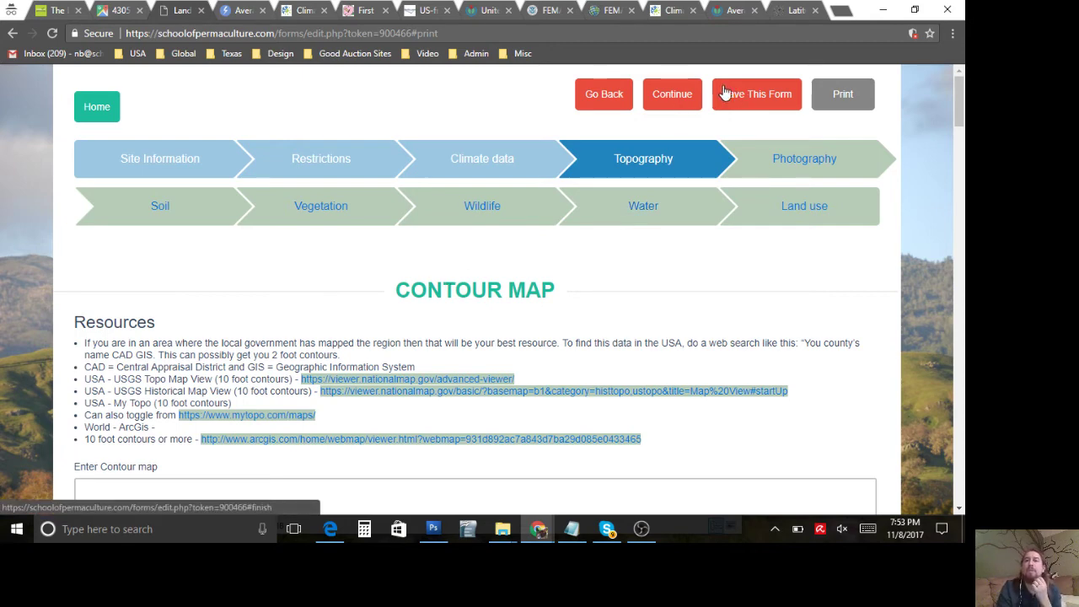
Step: Move from the Photography section to the Soil section and scroll to the soil horizon question
{"action": "left_click", "coordinate": [799, 156]}
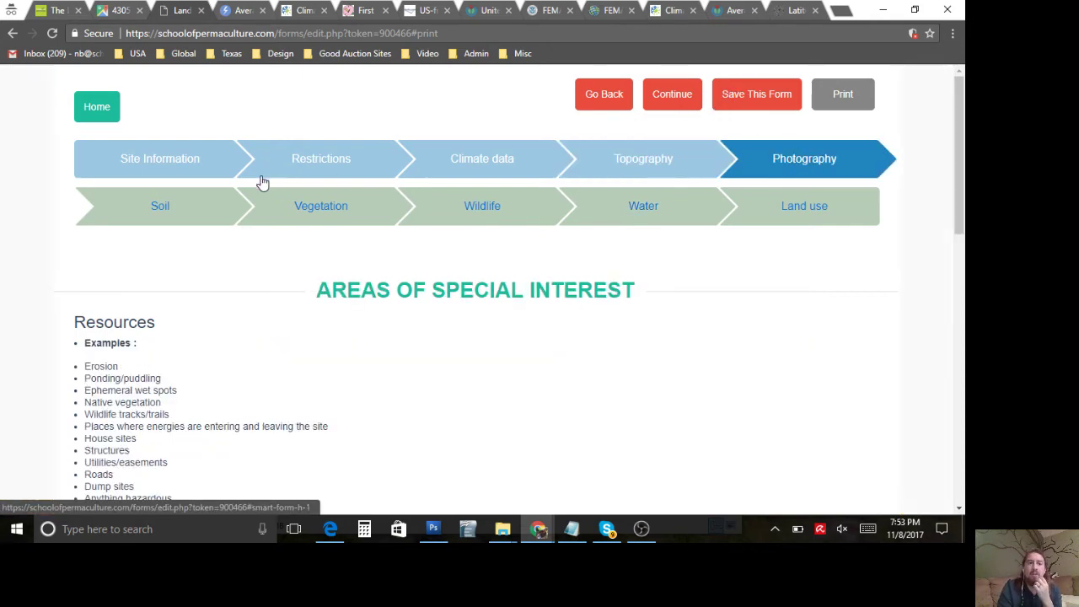
{"action": "left_click", "coordinate": [160, 210]}
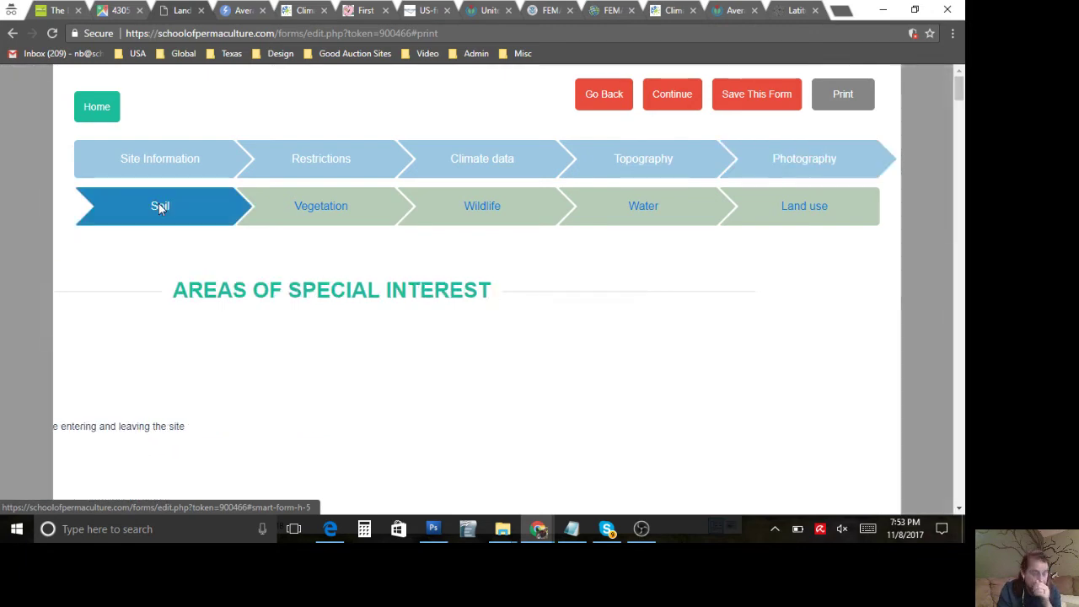
{"action": "scroll", "coordinate": [316, 349], "scroll_direction": "down", "scroll_amount": 2}
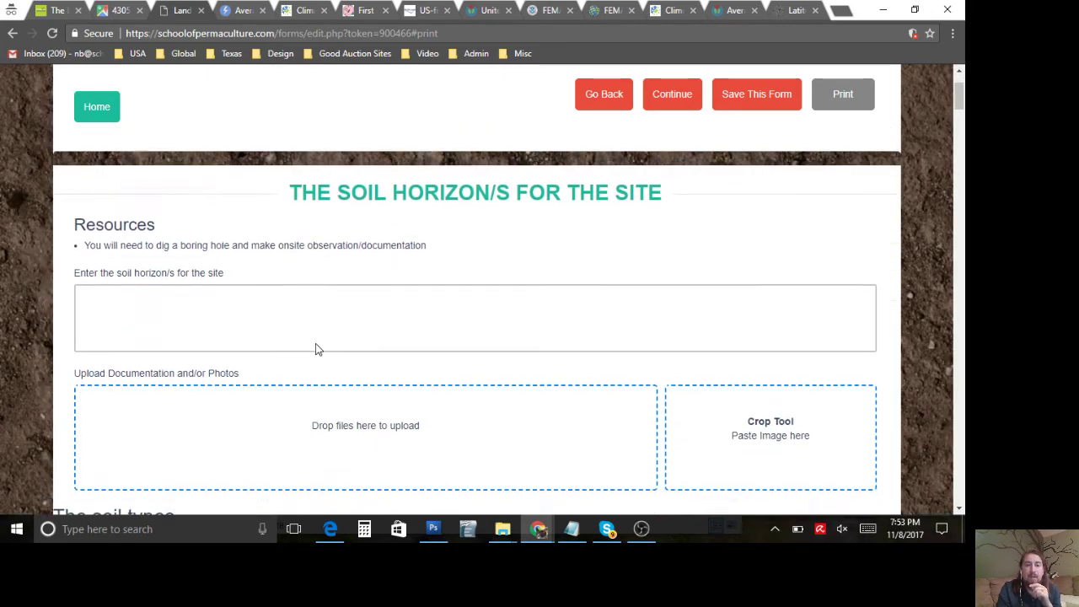
{"action": "left_click", "coordinate": [315, 343]}
{"action": "scroll", "coordinate": [316, 343], "scroll_direction": "down", "scroll_amount": 1}
{"action": "scroll", "coordinate": [316, 343], "scroll_direction": "down", "scroll_amount": 1}
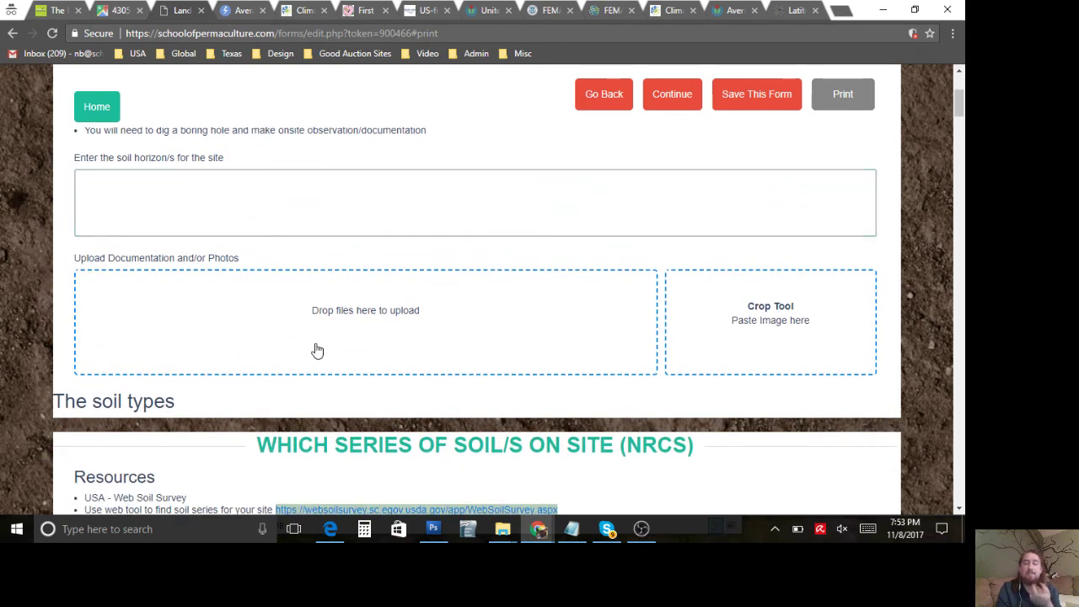
{"action": "scroll", "coordinate": [317, 350], "scroll_direction": "down", "scroll_amount": 2}
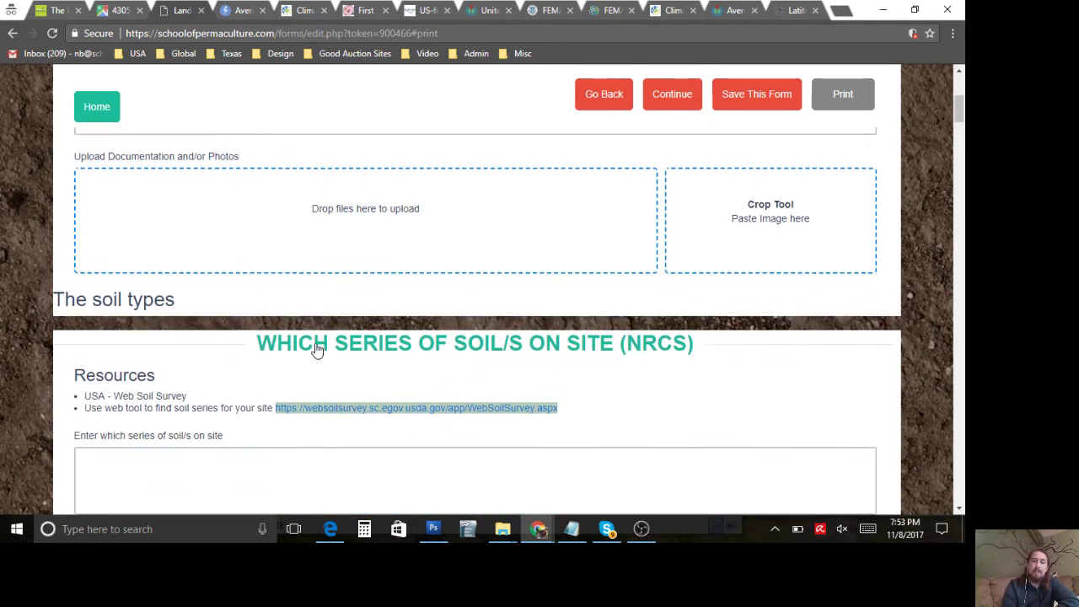
{"action": "scroll", "coordinate": [317, 348], "scroll_direction": "up", "scroll_amount": 2}
{"action": "scroll", "coordinate": [315, 343], "scroll_direction": "up", "scroll_amount": 2}
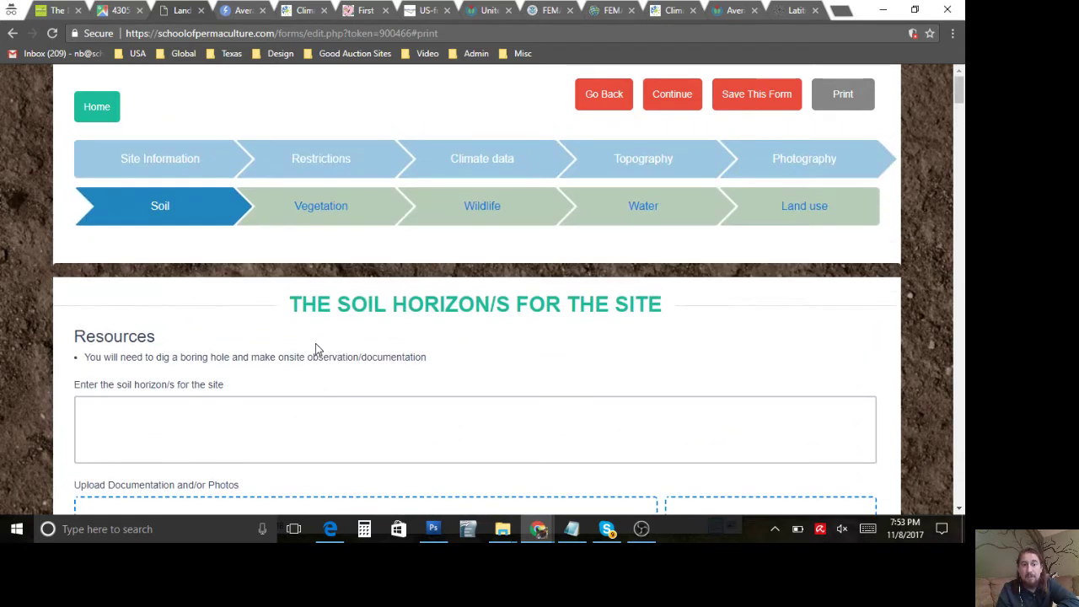
{"action": "scroll", "coordinate": [315, 343], "scroll_direction": "down", "scroll_amount": 1}
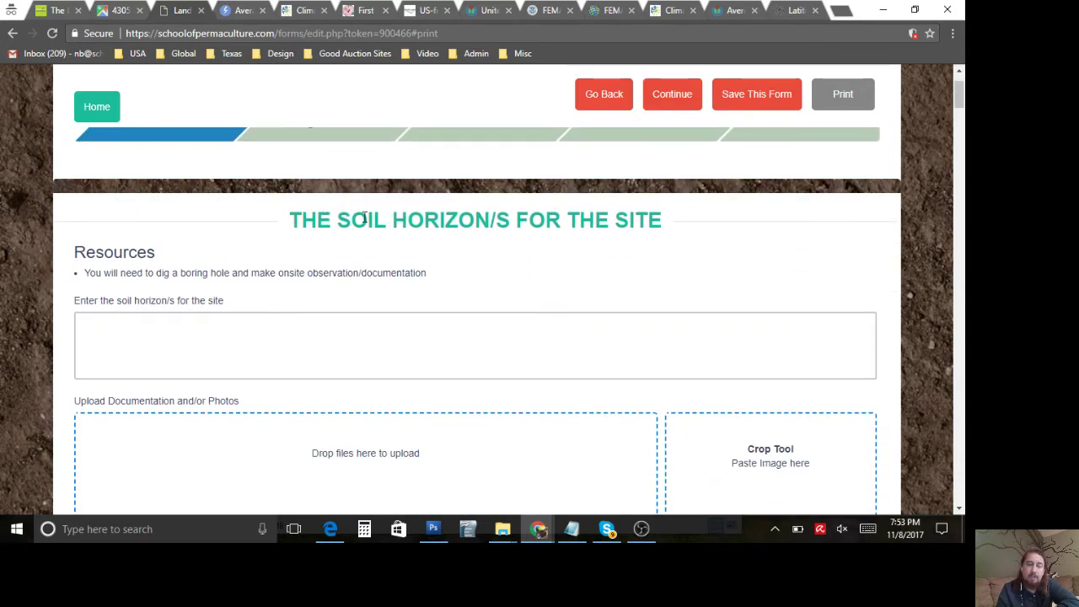
Step: Highlight the soil horizon heading, boring-hole advice, and NRCS soil series question while explaining
{"action": "triple_click", "coordinate": [364, 217]}
{"action": "left_click", "coordinate": [365, 218]}
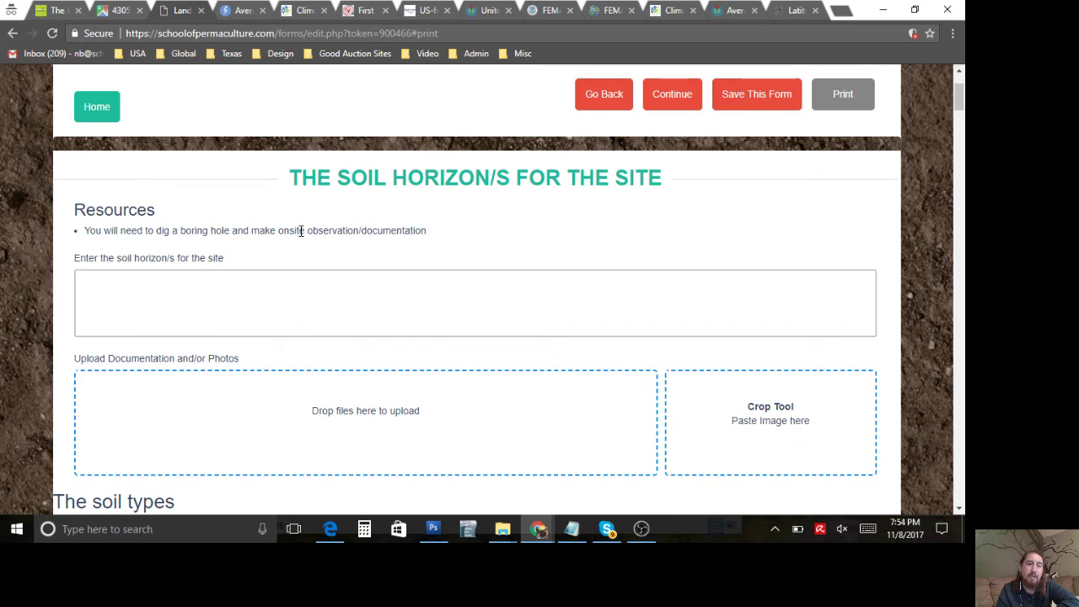
{"action": "triple_click", "coordinate": [301, 231]}
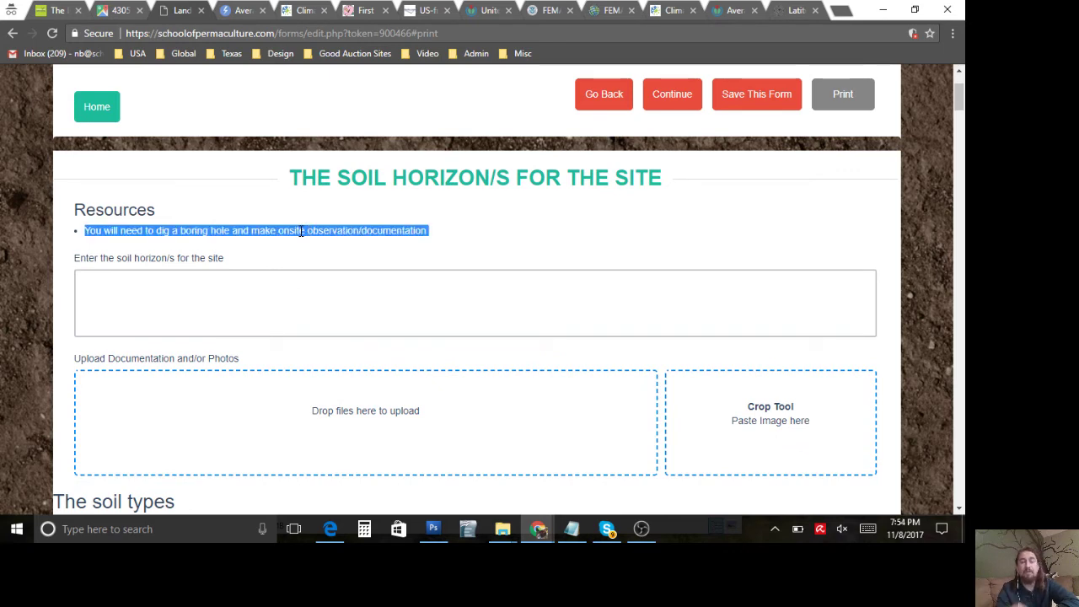
{"action": "left_click", "coordinate": [301, 234]}
{"action": "scroll", "coordinate": [301, 236], "scroll_direction": "down", "scroll_amount": 5}
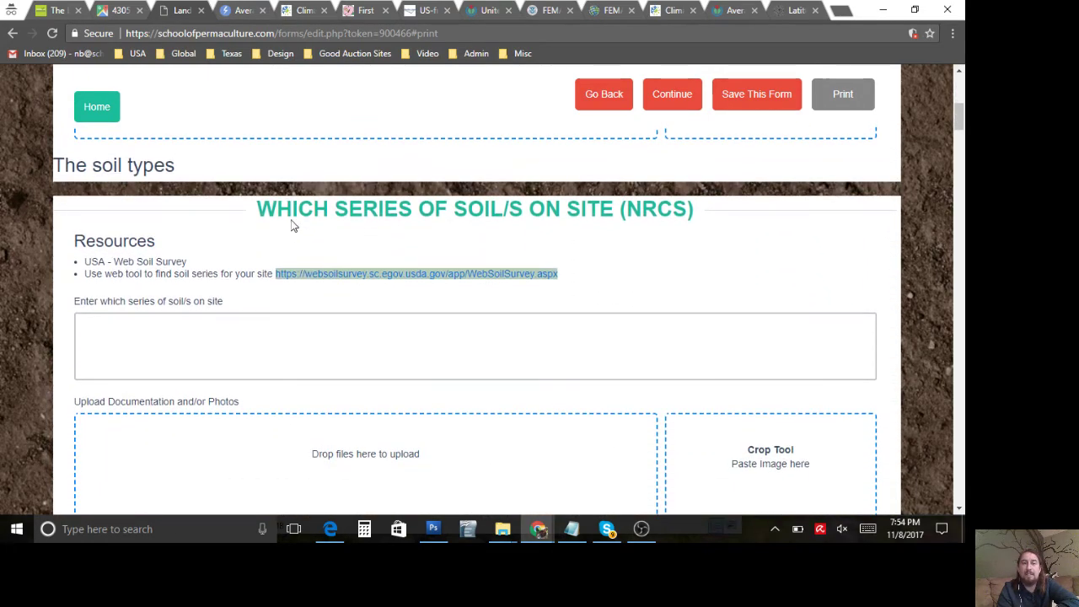
{"action": "triple_click", "coordinate": [358, 210]}
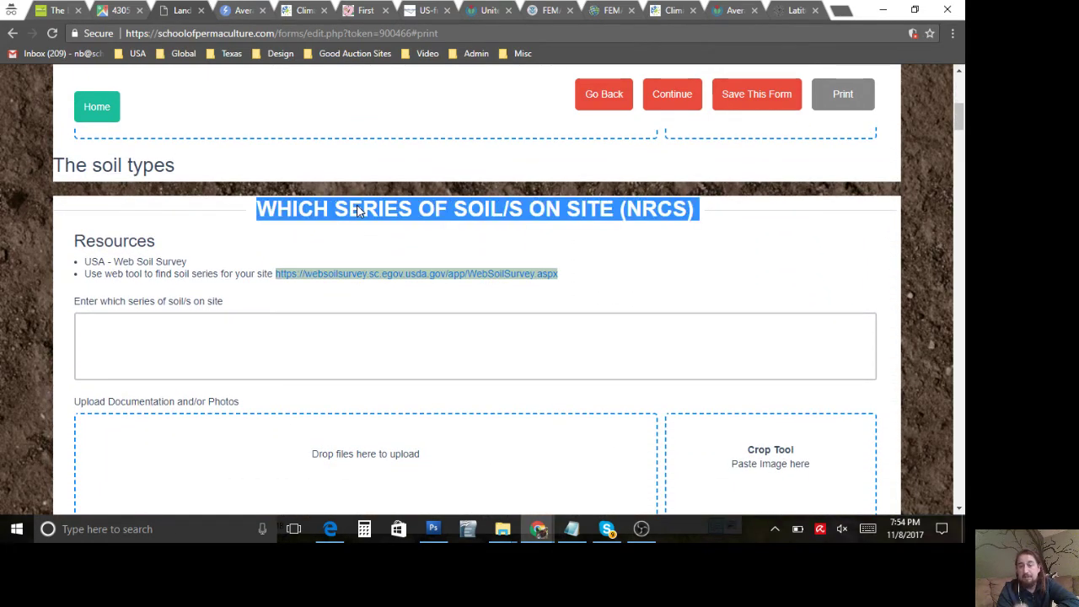
{"action": "left_click", "coordinate": [234, 272]}
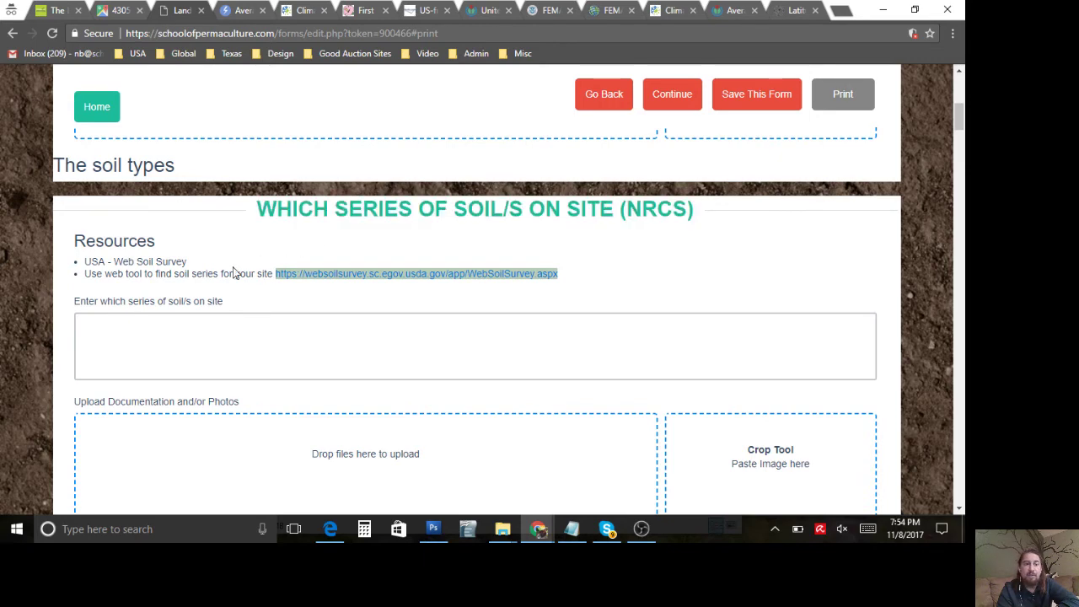
Step: Open the Web Soil Survey resource link and close the ten leftover browser tabs
{"action": "left_click", "coordinate": [350, 274]}
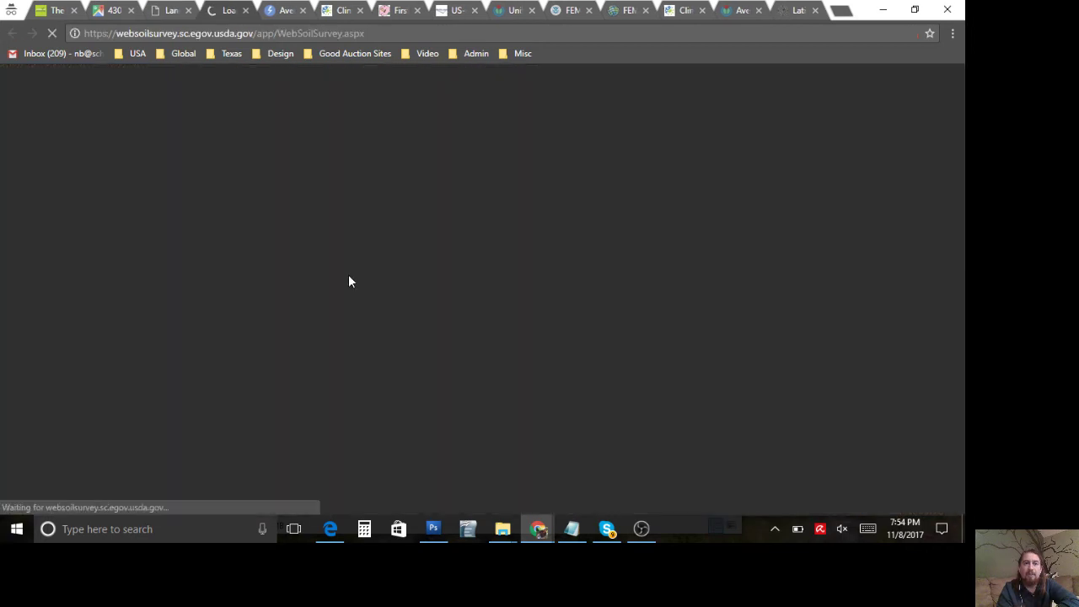
{"action": "left_click", "coordinate": [303, 10]}
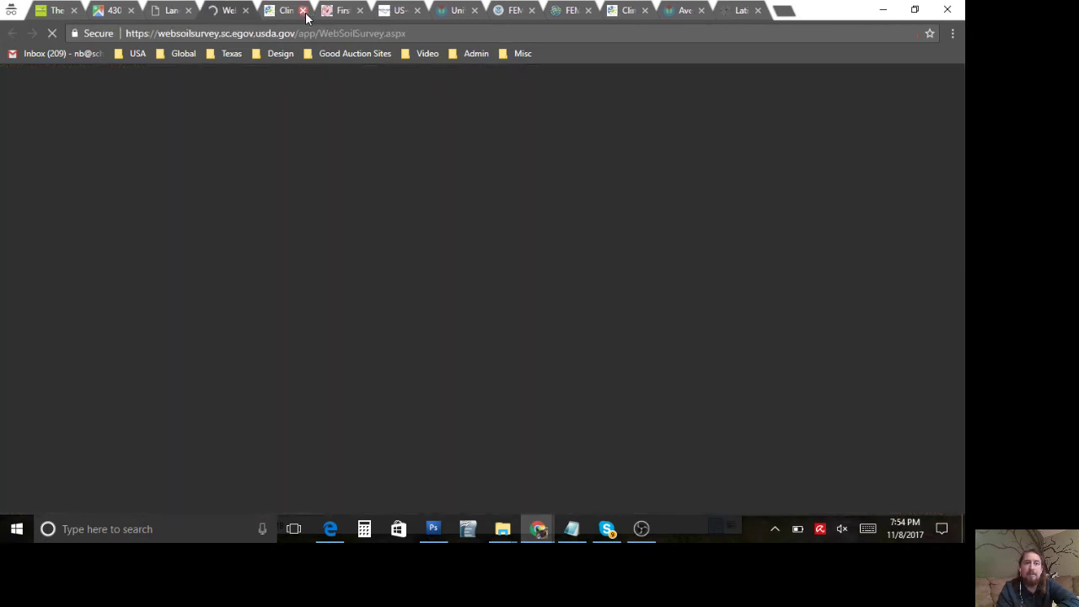
{"action": "left_click", "coordinate": [302, 10]}
{"action": "left_click", "coordinate": [302, 10]}
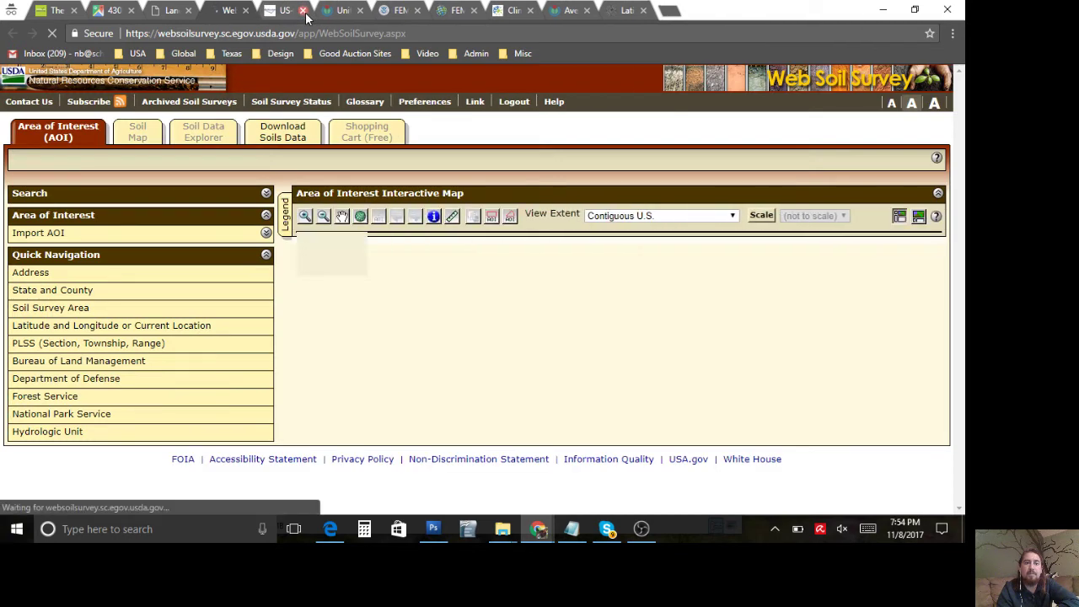
{"action": "left_click", "coordinate": [303, 10]}
{"action": "left_click", "coordinate": [303, 10]}
{"action": "left_click", "coordinate": [302, 10]}
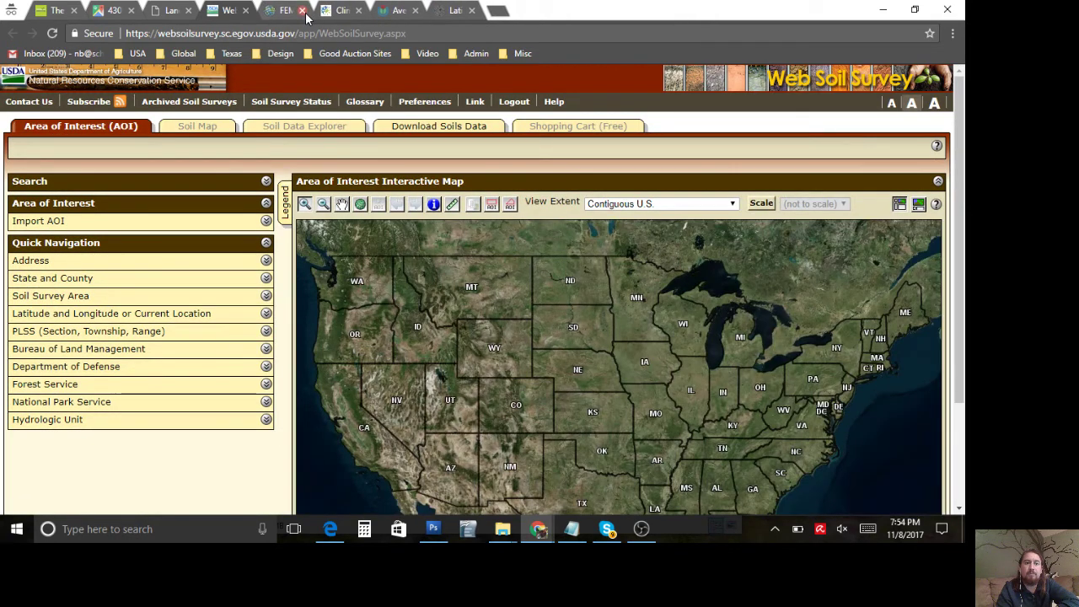
{"action": "left_click", "coordinate": [303, 10]}
{"action": "left_click", "coordinate": [303, 10]}
{"action": "left_click", "coordinate": [302, 10]}
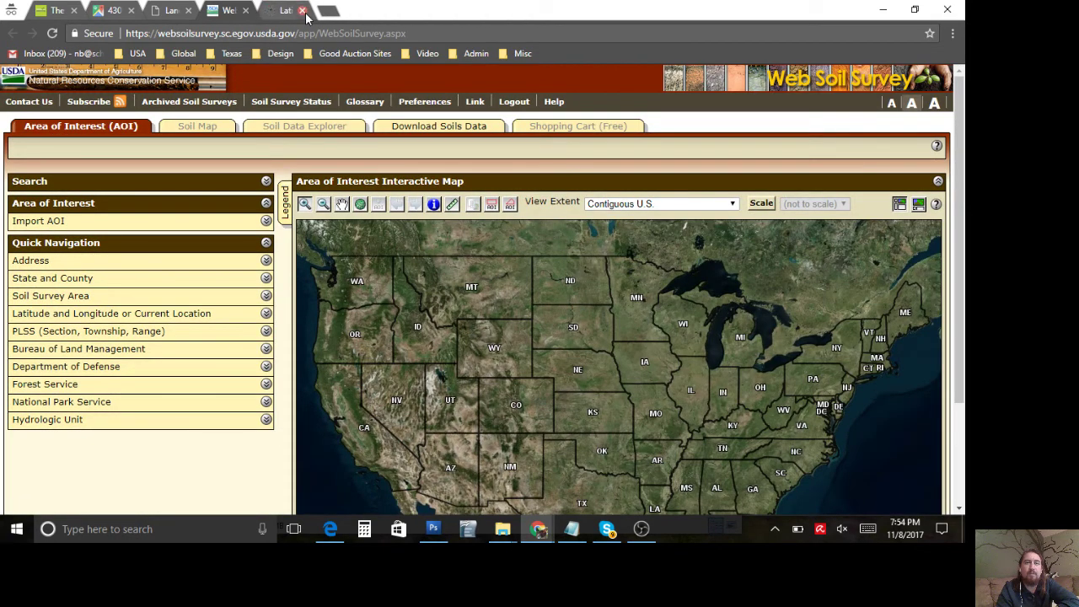
{"action": "left_click", "coordinate": [303, 10]}
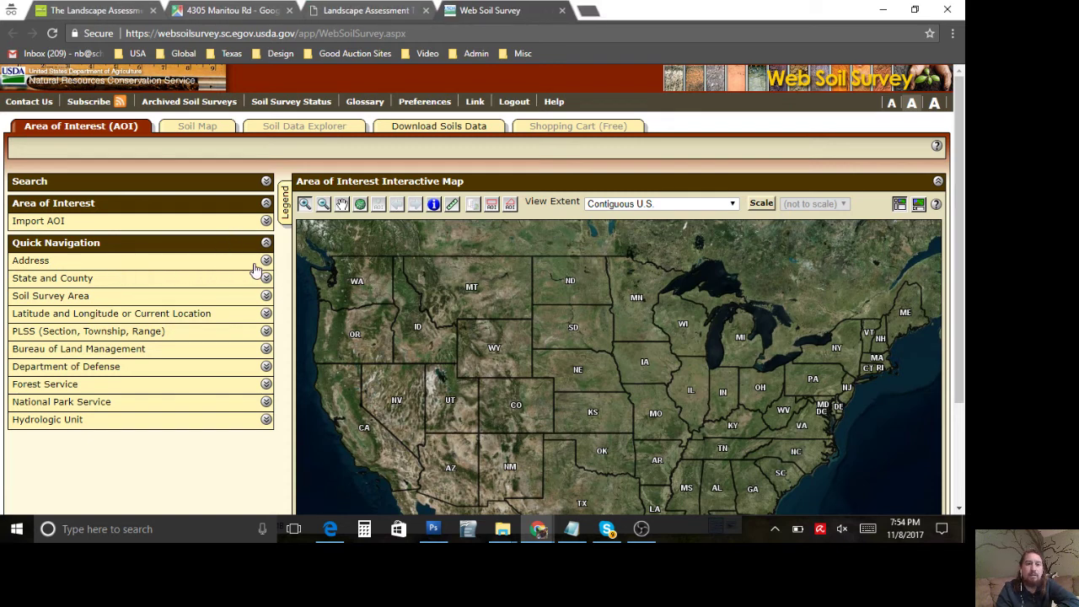
Step: Copy the site address from the map tab and paste it into Web Soil Survey's Address search
{"action": "left_click", "coordinate": [266, 261]}
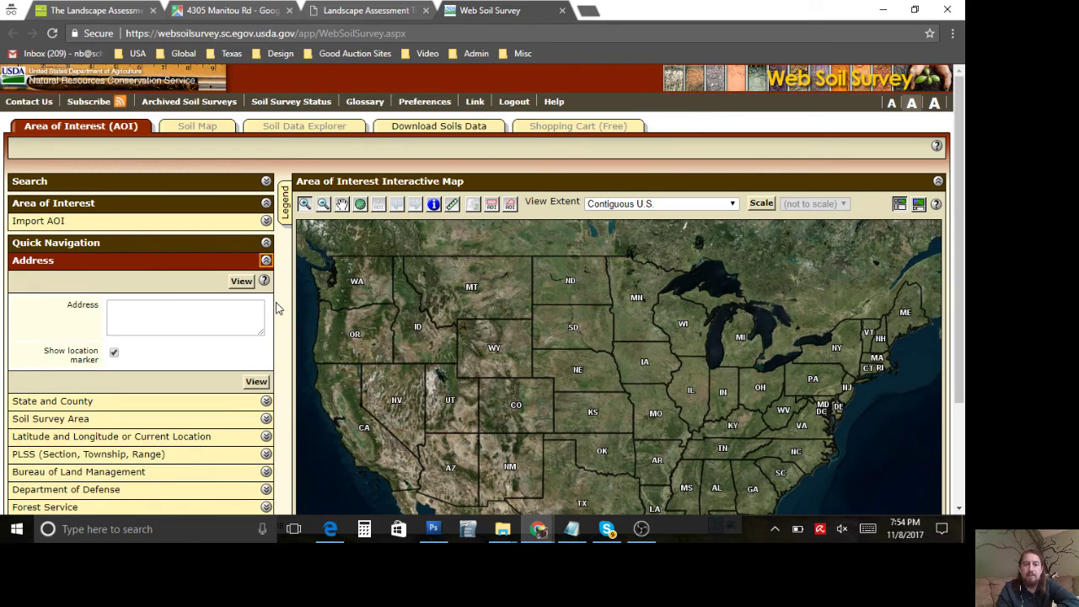
{"action": "left_click", "coordinate": [251, 10]}
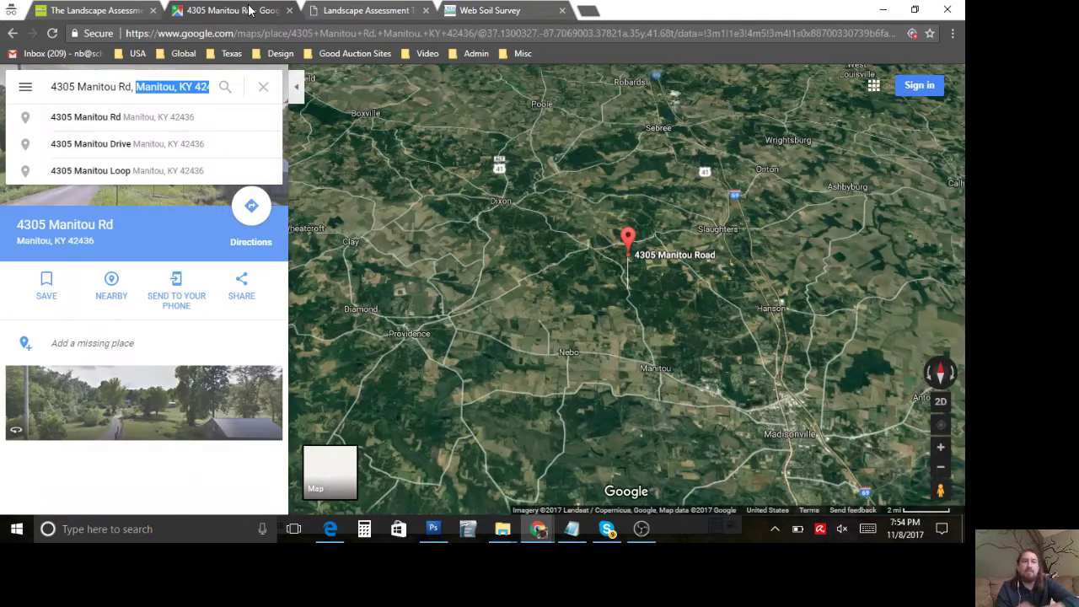
{"action": "triple_click", "coordinate": [175, 92]}
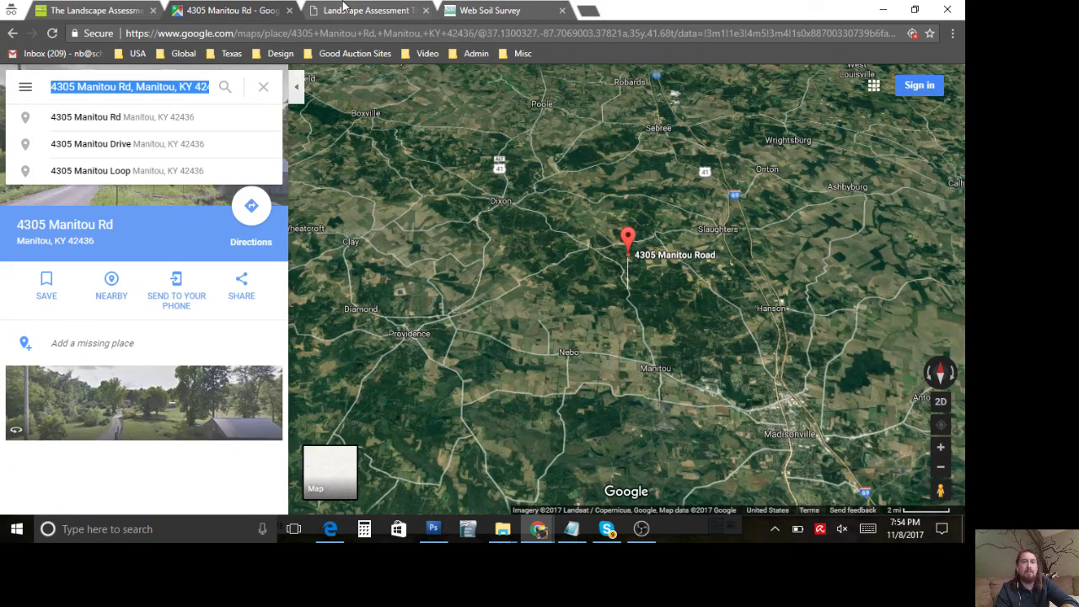
{"action": "left_click", "coordinate": [349, 11]}
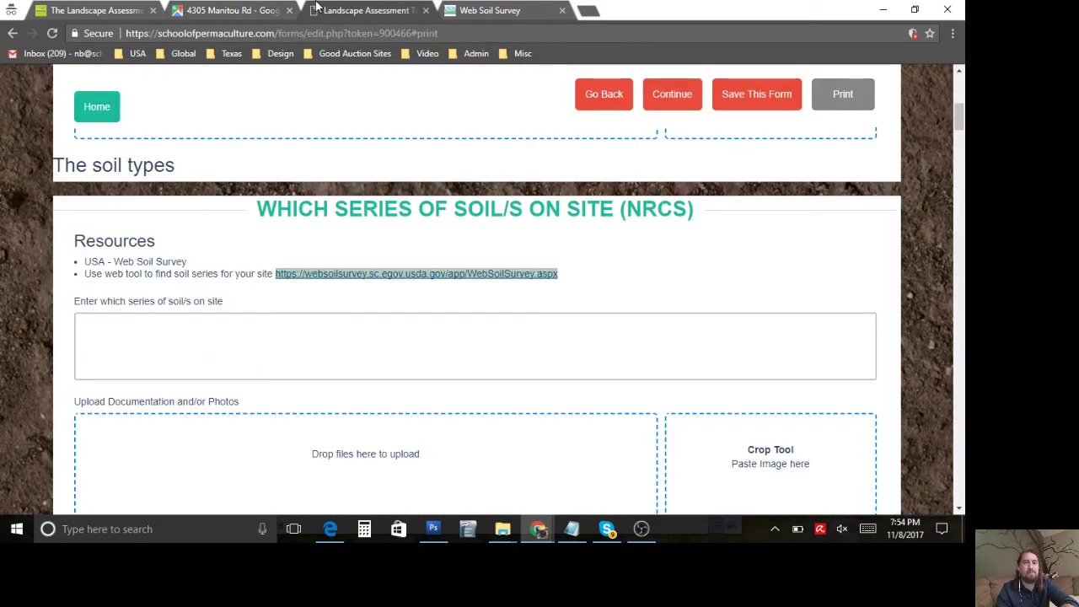
{"action": "left_click", "coordinate": [471, 10]}
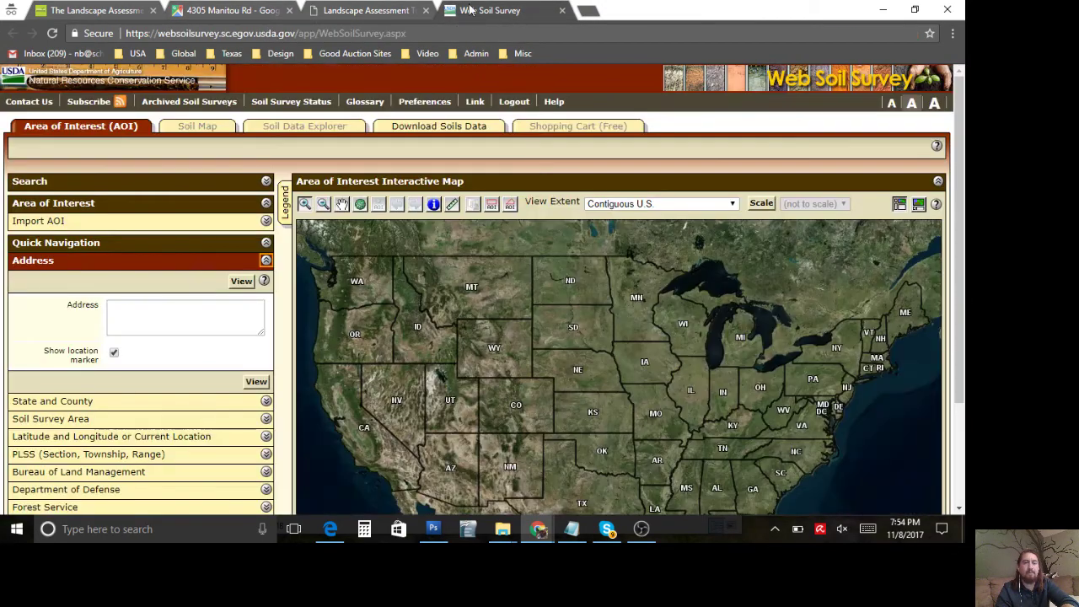
{"action": "left_click", "coordinate": [165, 307]}
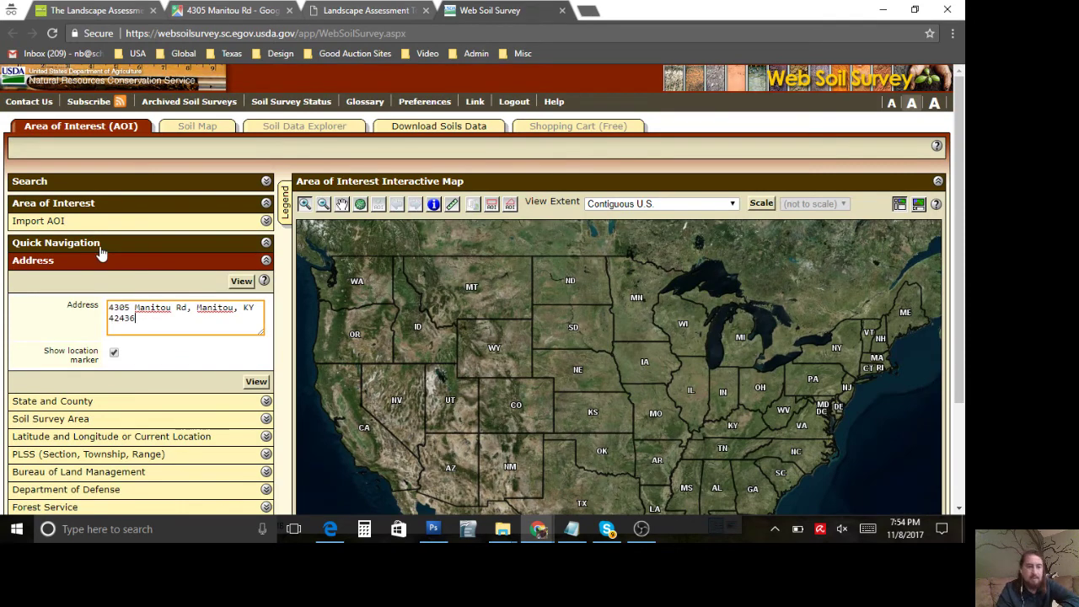
{"action": "left_click", "coordinate": [241, 283]}
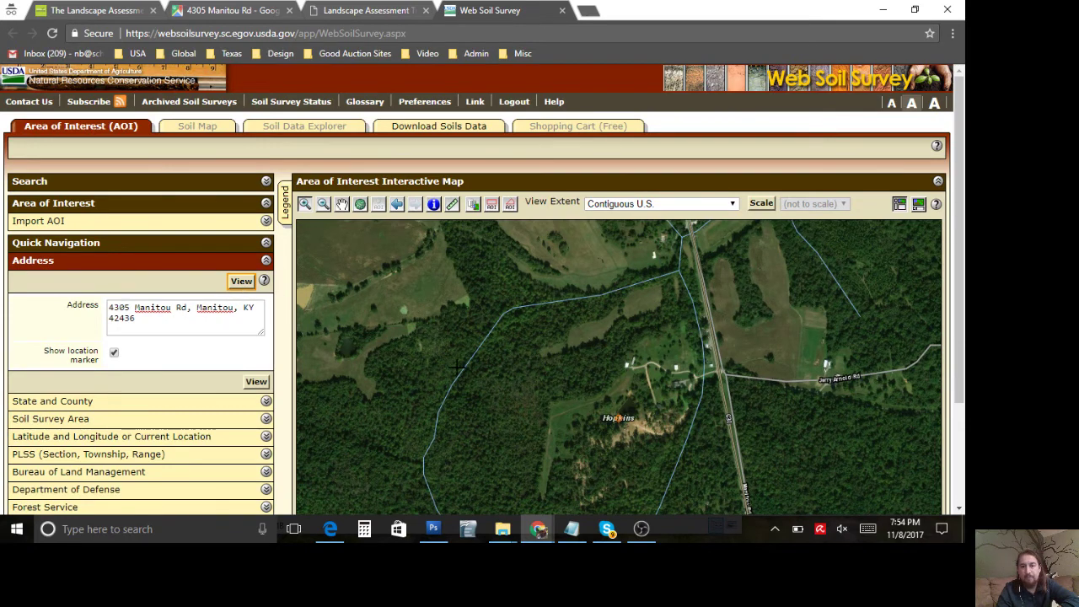
Step: Draw a rectangular 101.7-acre Area of Interest around the property near Hopkins
{"action": "scroll", "coordinate": [674, 304], "scroll_direction": "down", "scroll_amount": 1}
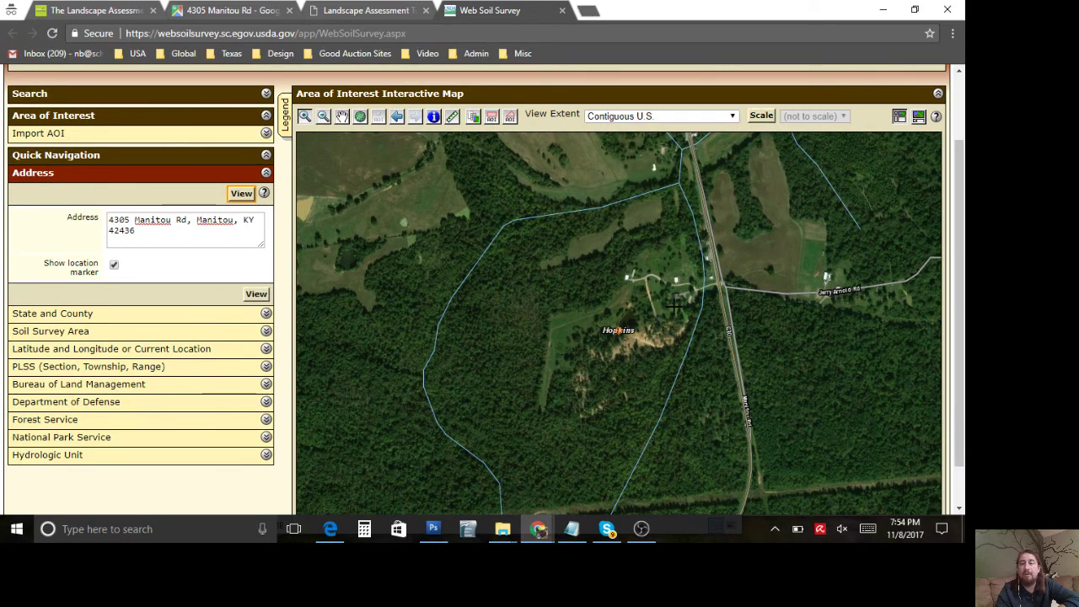
{"action": "scroll", "coordinate": [563, 306], "scroll_direction": "down", "scroll_amount": 1}
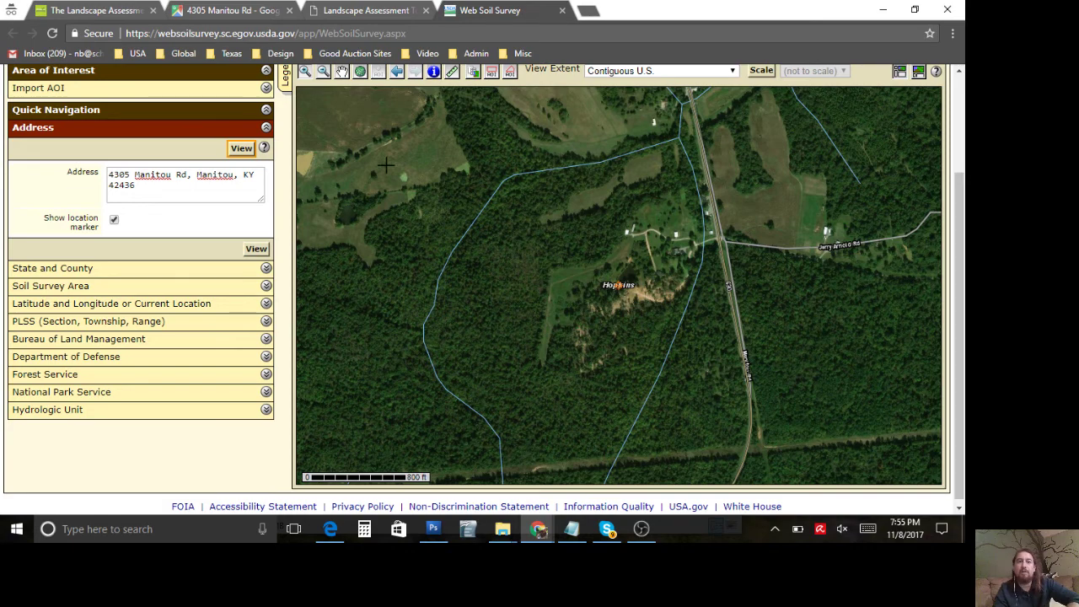
{"action": "scroll", "coordinate": [360, 159], "scroll_direction": "up", "scroll_amount": 1}
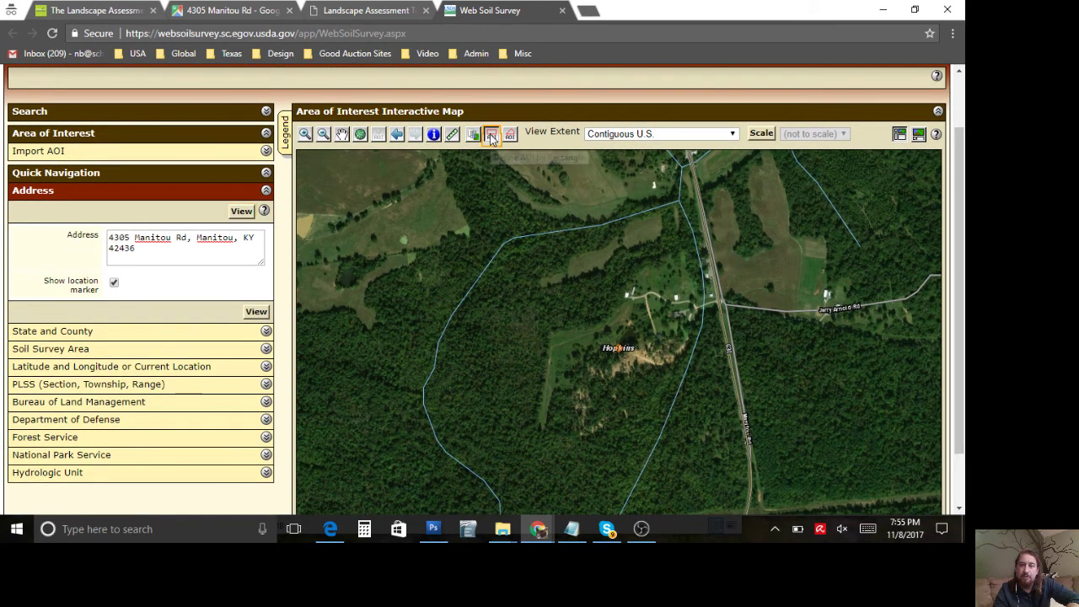
{"action": "left_click", "coordinate": [492, 137]}
{"action": "scroll", "coordinate": [451, 253], "scroll_direction": "down", "scroll_amount": 1}
{"action": "scroll", "coordinate": [451, 254], "scroll_direction": "down", "scroll_amount": 1}
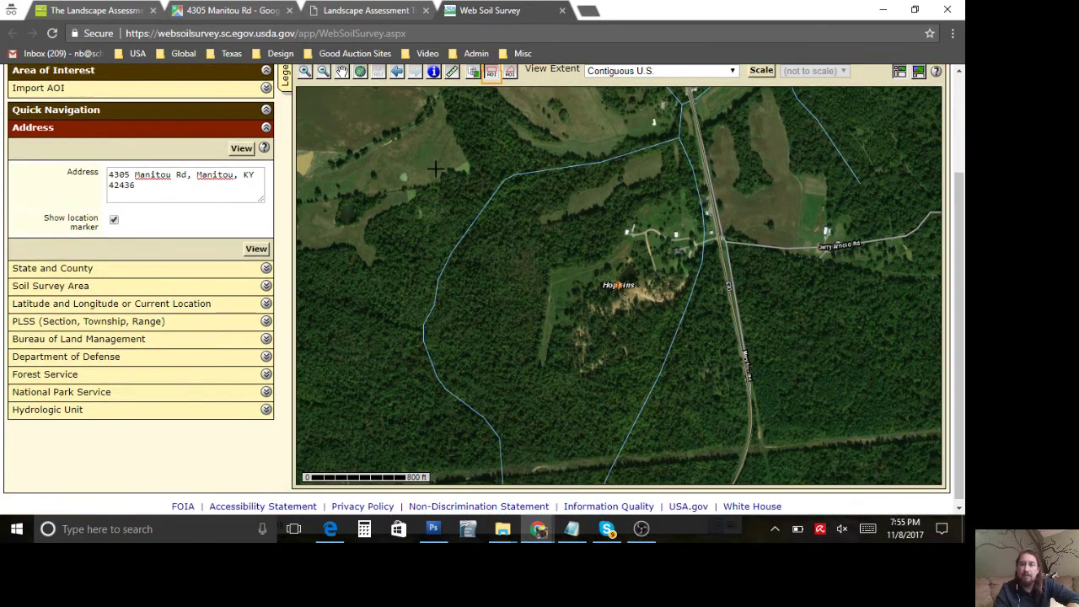
{"action": "left_click_drag", "start_coordinate": [476, 160], "coordinate": [748, 381]}
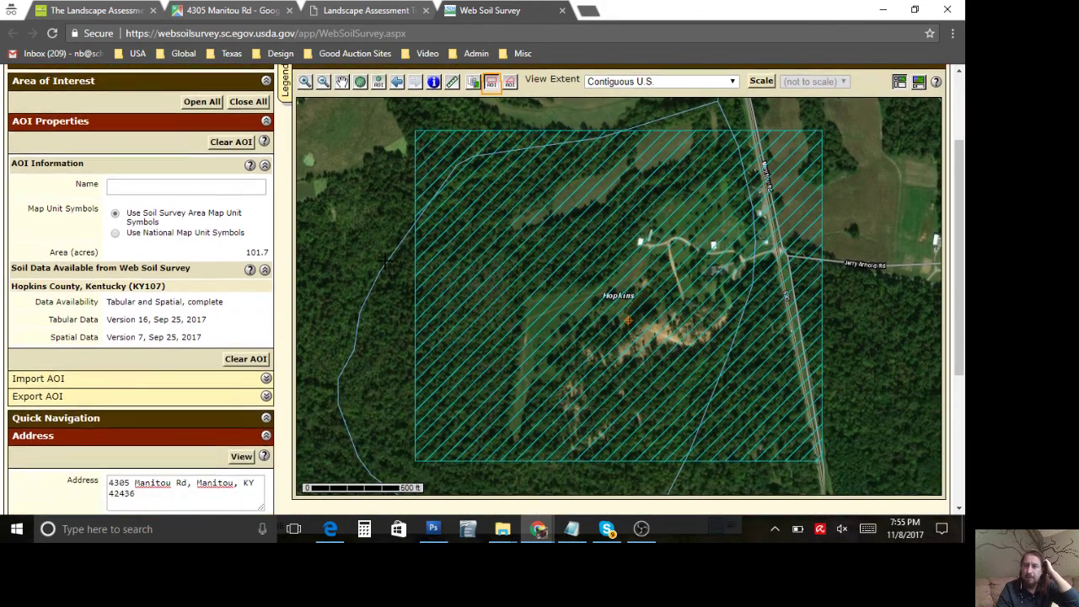
{"action": "scroll", "coordinate": [253, 194], "scroll_direction": "up", "scroll_amount": 2}
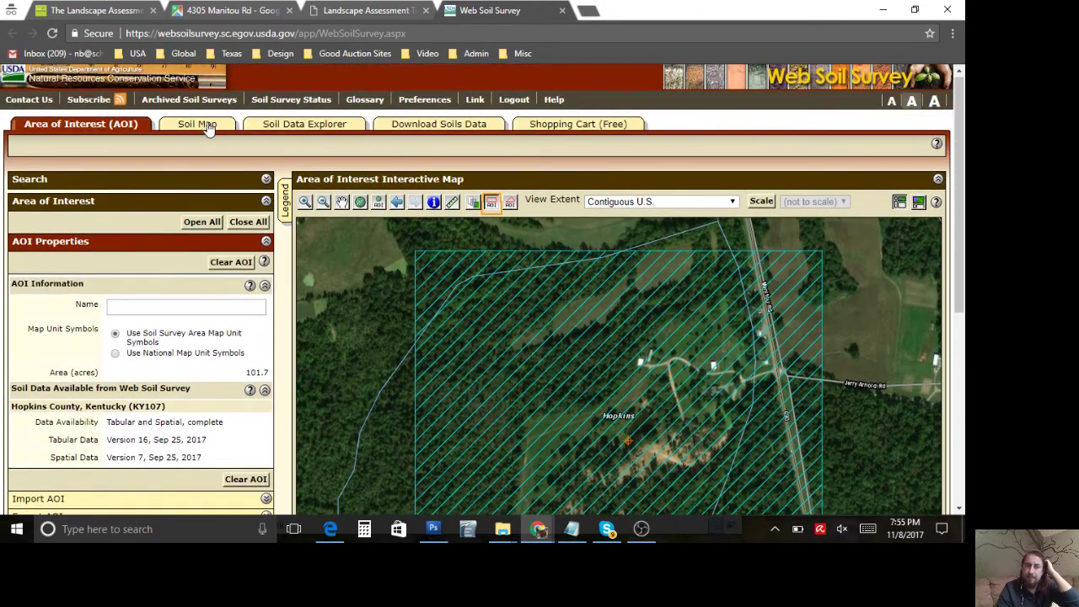
Step: Show the Soil Map legend, led by Frondorf-Lenberg silt loams FdE at 50.6% of the AOI
{"action": "left_click", "coordinate": [202, 125]}
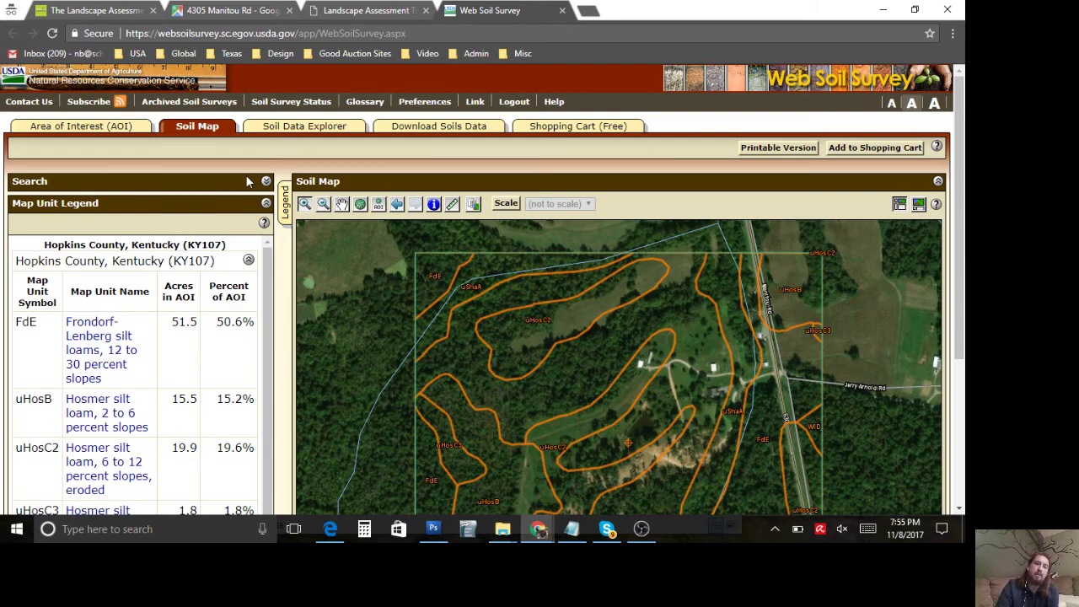
{"action": "scroll", "coordinate": [283, 271], "scroll_direction": "down", "scroll_amount": 1}
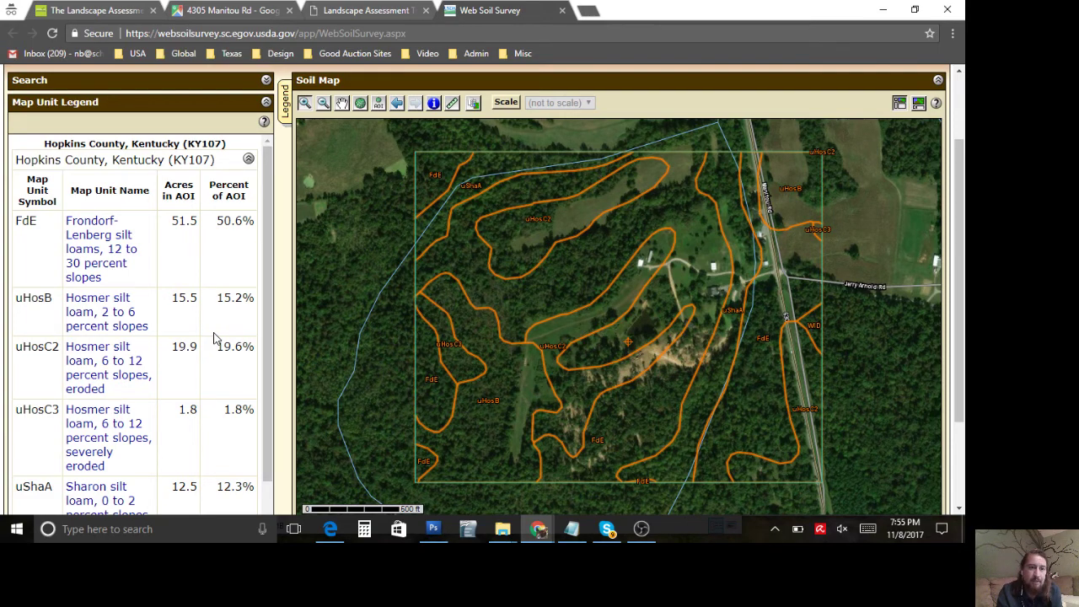
{"action": "scroll", "coordinate": [213, 338], "scroll_direction": "down", "scroll_amount": 5}
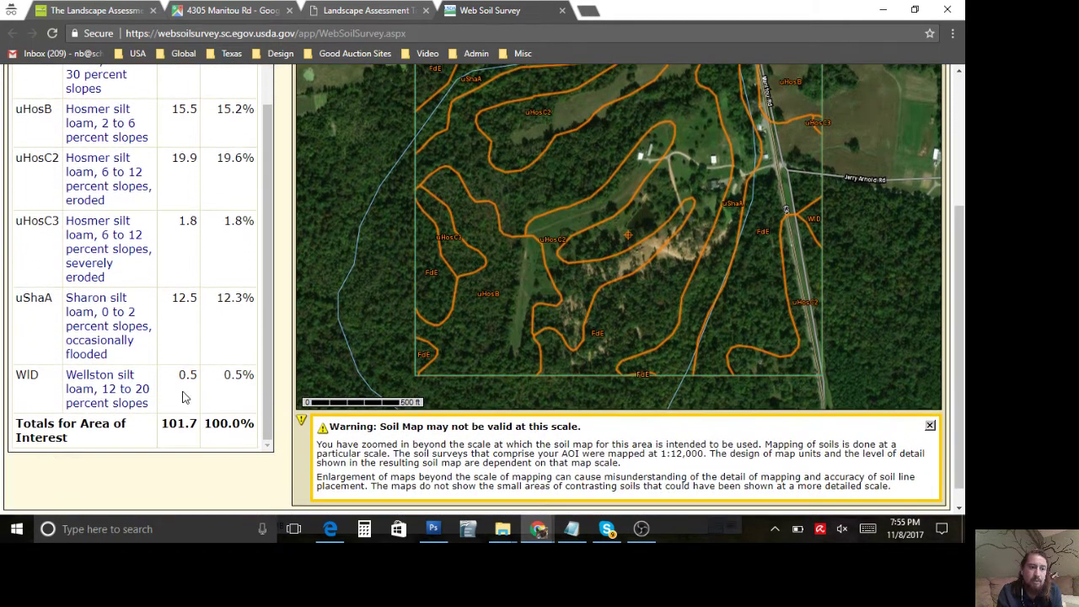
{"action": "scroll", "coordinate": [178, 387], "scroll_direction": "up", "scroll_amount": 3}
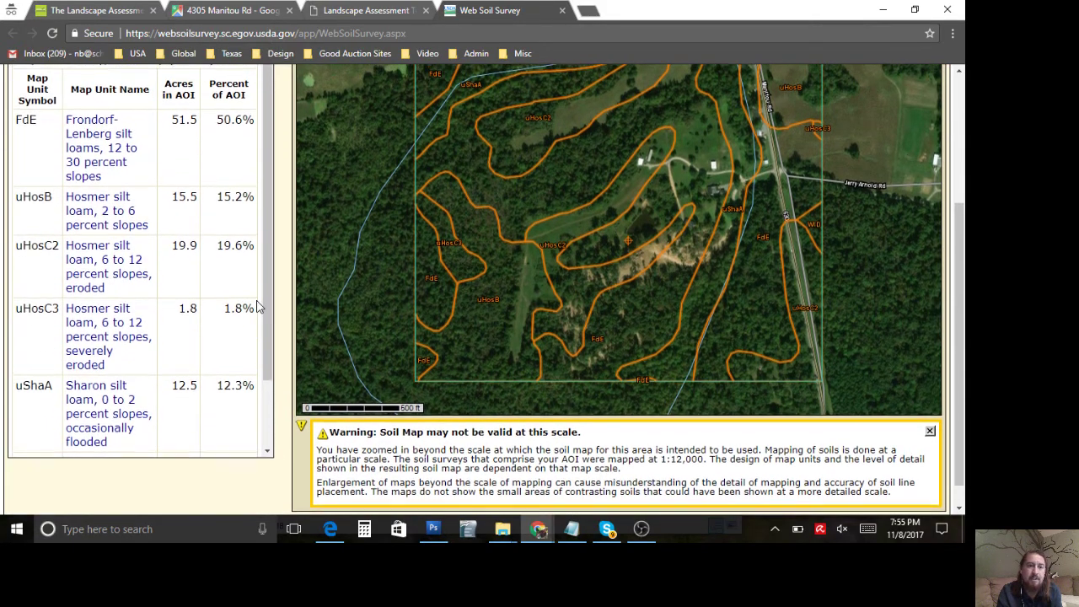
{"action": "scroll", "coordinate": [241, 306], "scroll_direction": "up", "scroll_amount": 1}
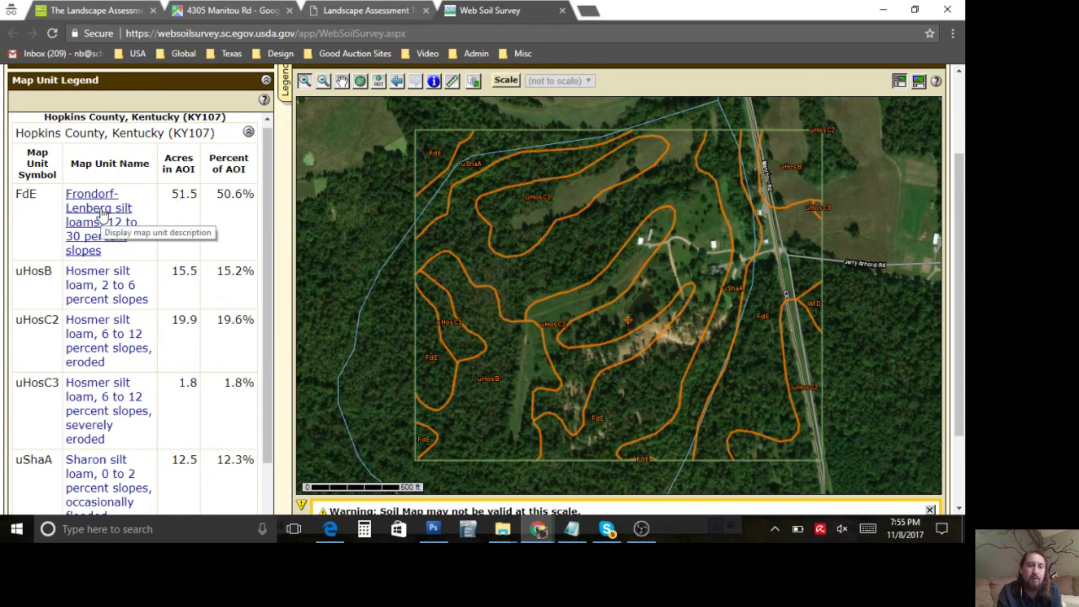
Step: Open the FdE Frondorf-Lenberg map unit description and copy the 'Frondorf-Lenberg' series names
{"action": "double_click", "coordinate": [26, 194]}
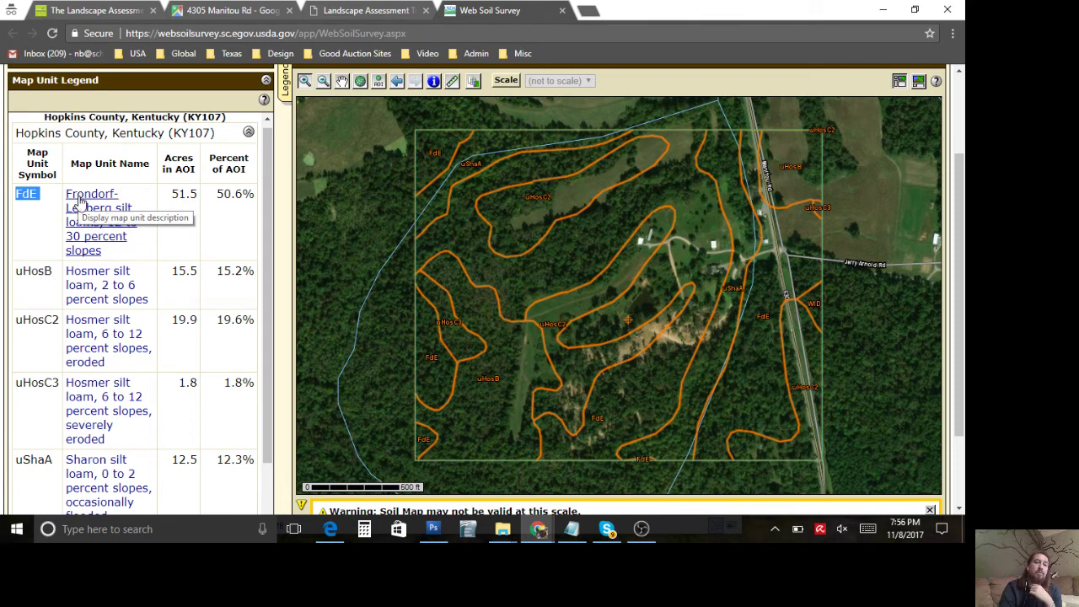
{"action": "left_click", "coordinate": [80, 202]}
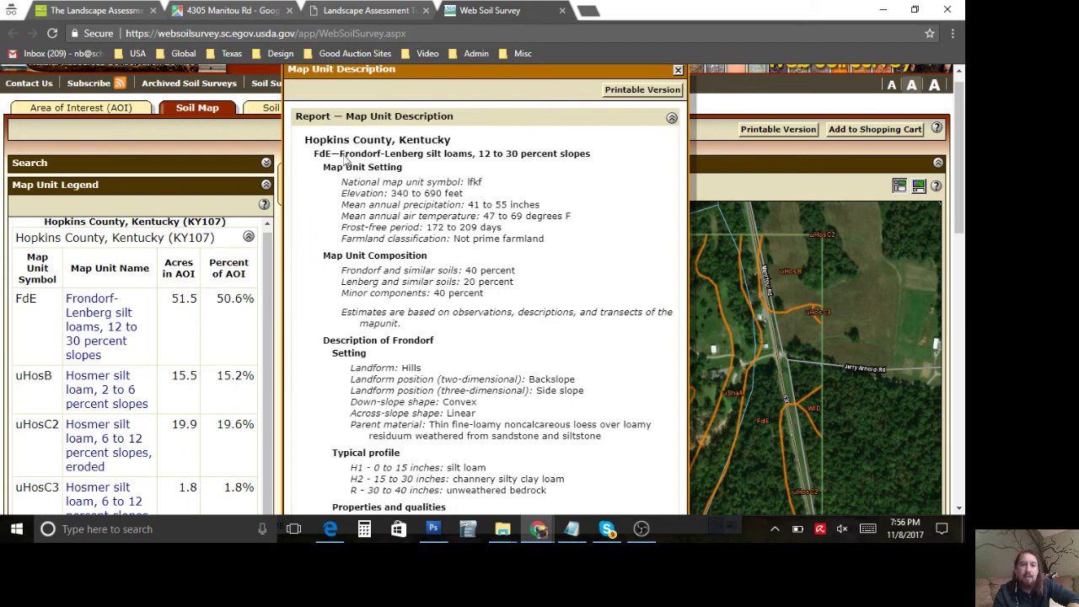
{"action": "left_click_drag", "start_coordinate": [340, 160], "coordinate": [424, 165]}
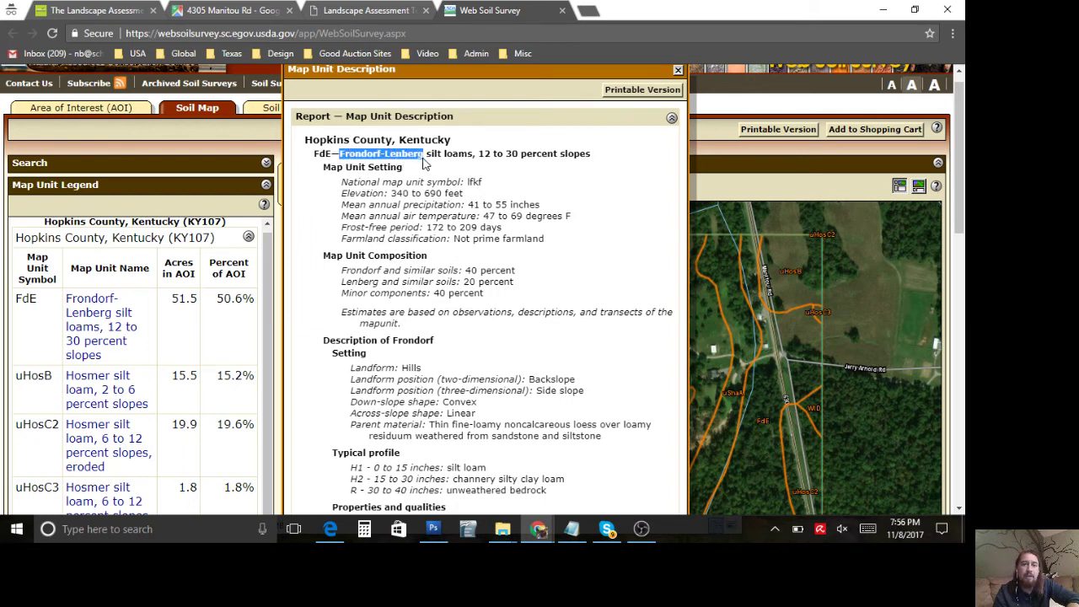
{"action": "left_click", "coordinate": [587, 10]}
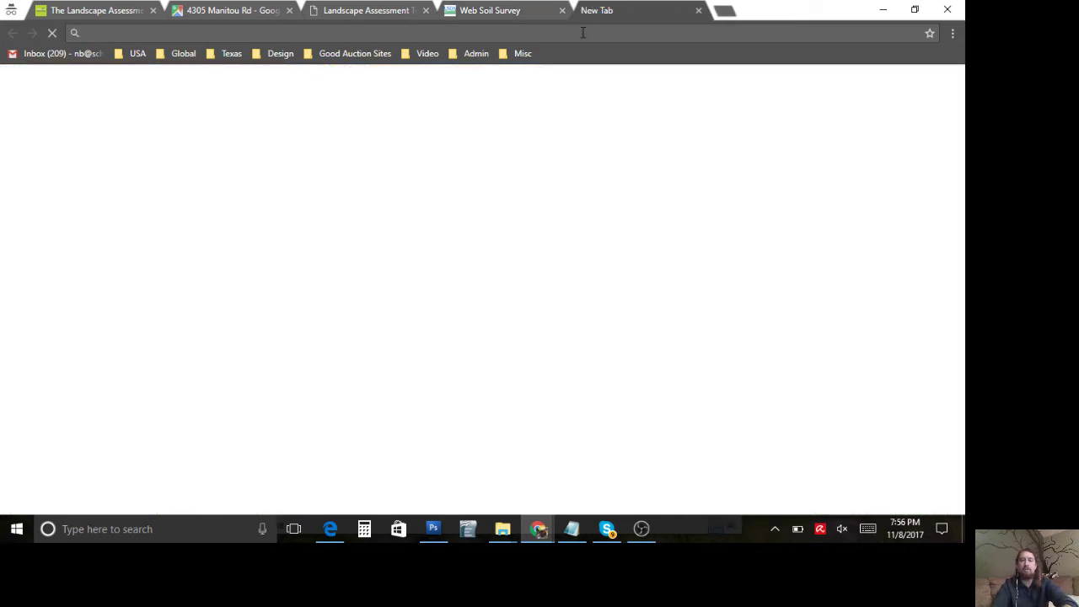
Step: Search Google for 'Frondorf soil series' and open the official FRONDORF series description
{"action": "type", "text": "google.com/_/chrome/newtab?espv=2&ie=UTF-8"}
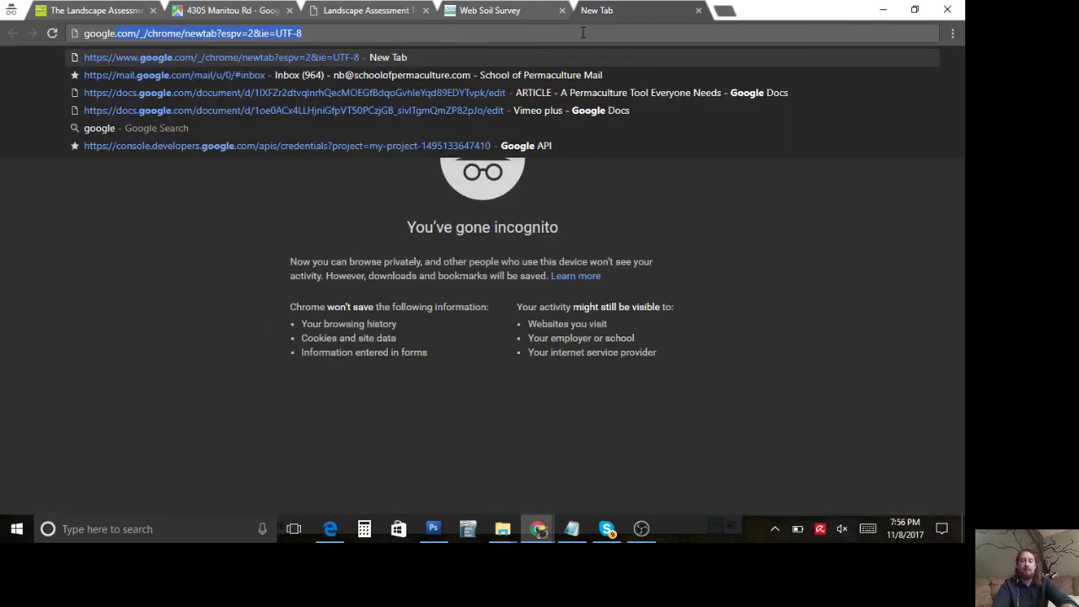
{"action": "key", "text": "ctrl+a"}
{"action": "type", "text": "Frondorf-Lenberg"}
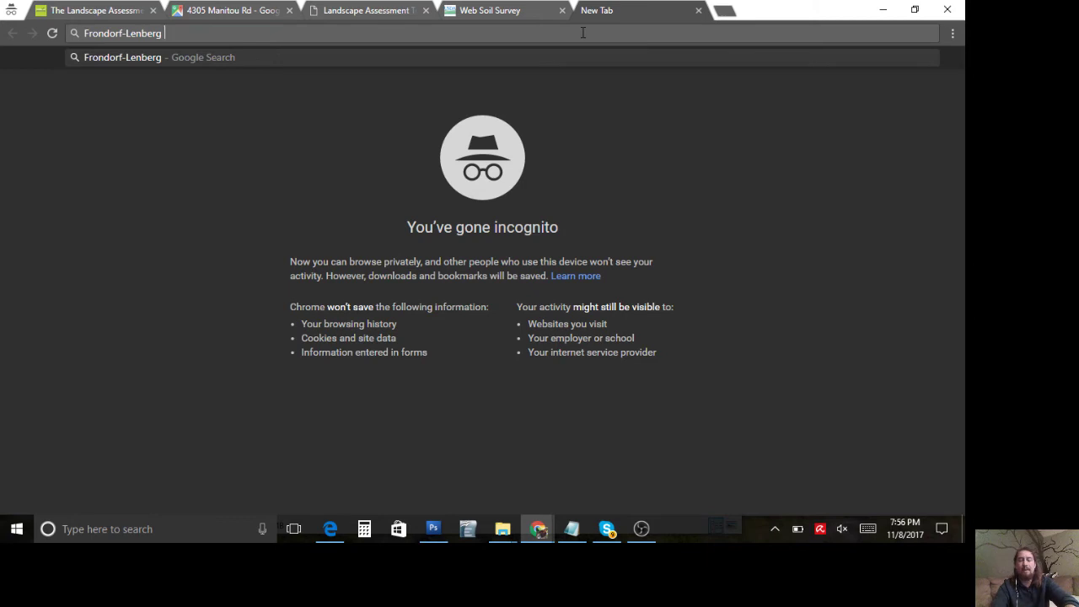
{"action": "type", "text": " soil series"}
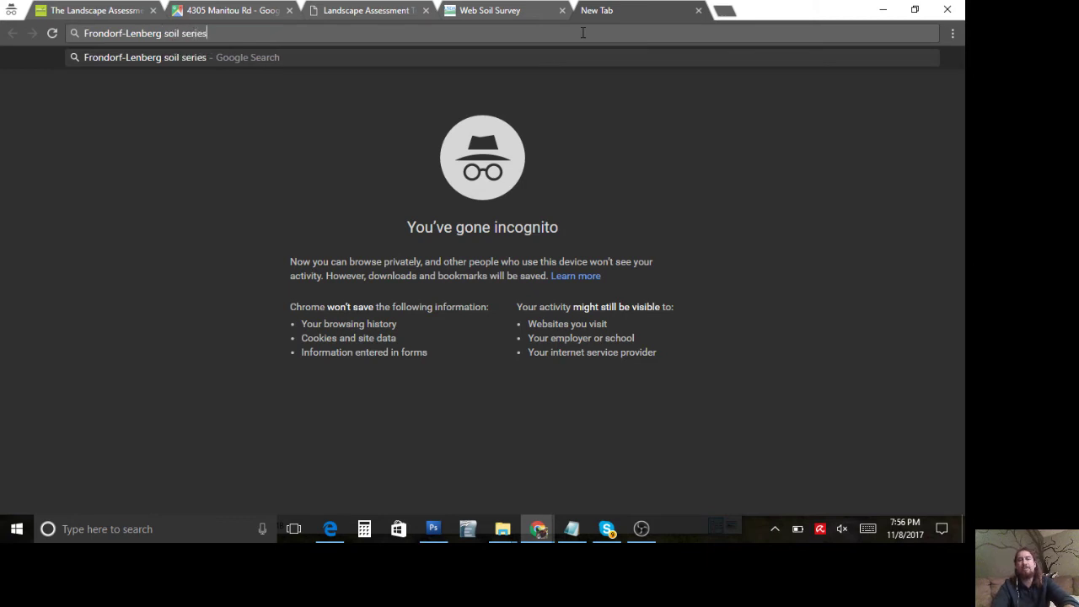
{"action": "key", "text": "Return"}
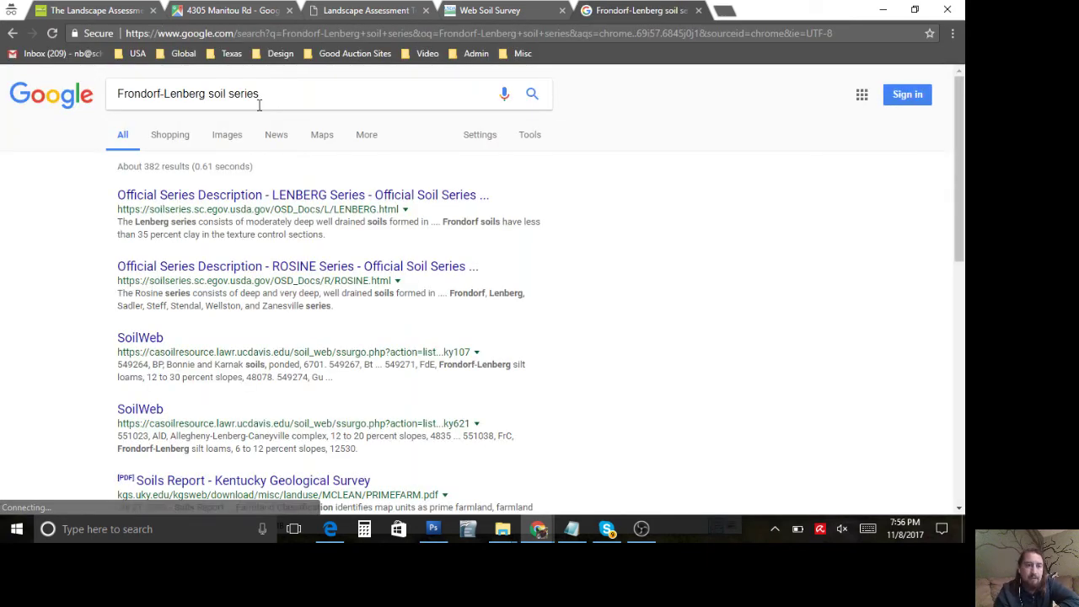
{"action": "left_click", "coordinate": [207, 94]}
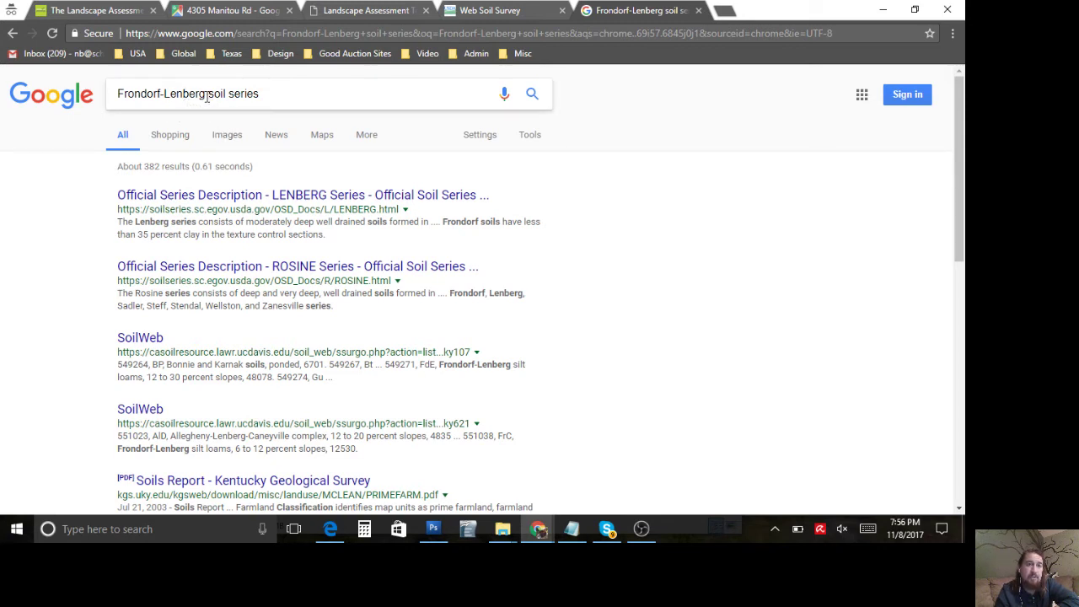
{"action": "key", "text": "BackSpace"}
{"action": "key", "text": "BackSpace"}
{"action": "key", "text": "BackSpace"}
{"action": "key", "text": "BackSpace"}
{"action": "key", "text": "BackSpace"}
{"action": "key", "text": "BackSpace"}
{"action": "key", "text": "BackSpace"}
{"action": "key", "text": "BackSpace"}
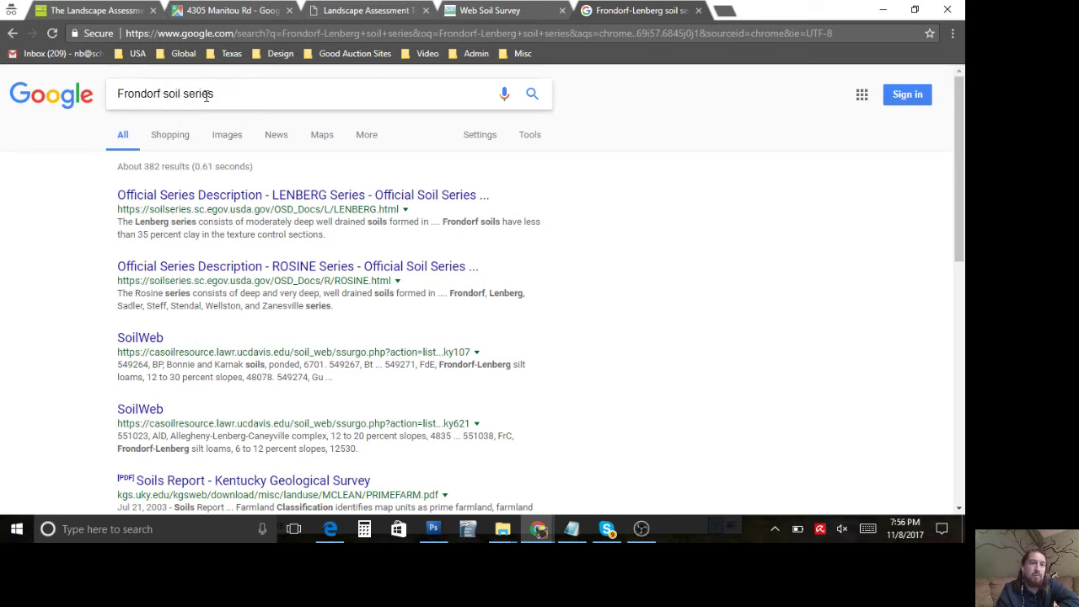
{"action": "key", "text": "Return"}
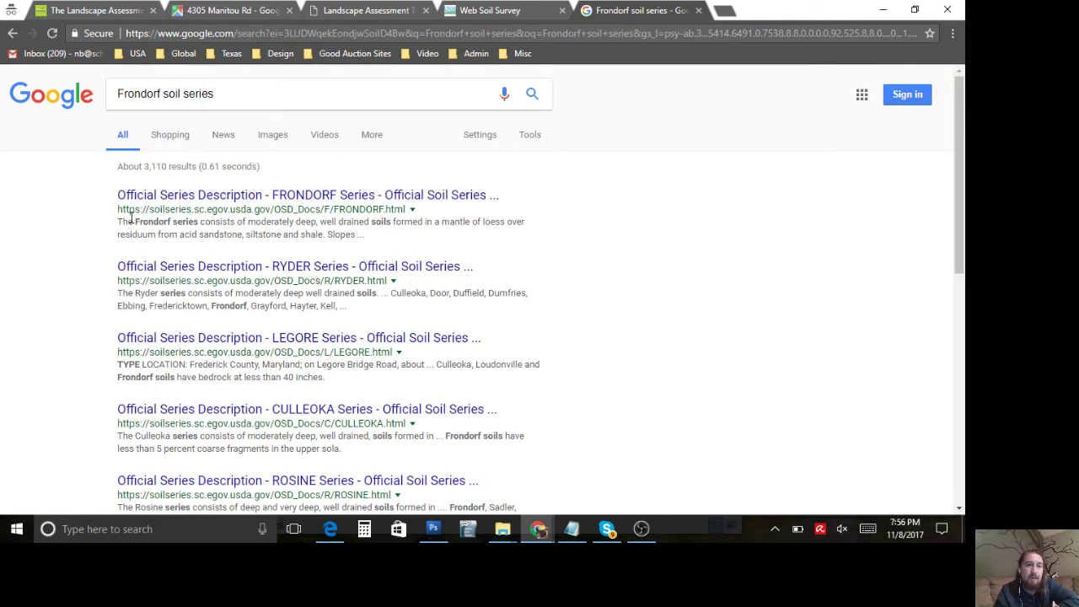
{"action": "left_click", "coordinate": [193, 205]}
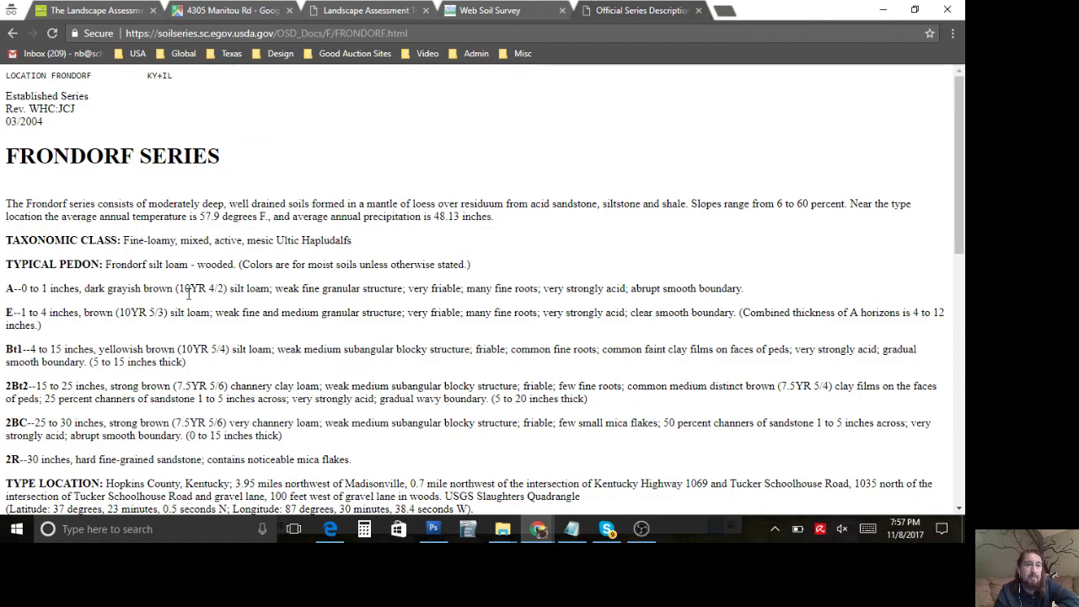
Step: Scroll through the Frondorf series profile and type location, then return to the top
{"action": "scroll", "coordinate": [188, 293], "scroll_direction": "down", "scroll_amount": 12}
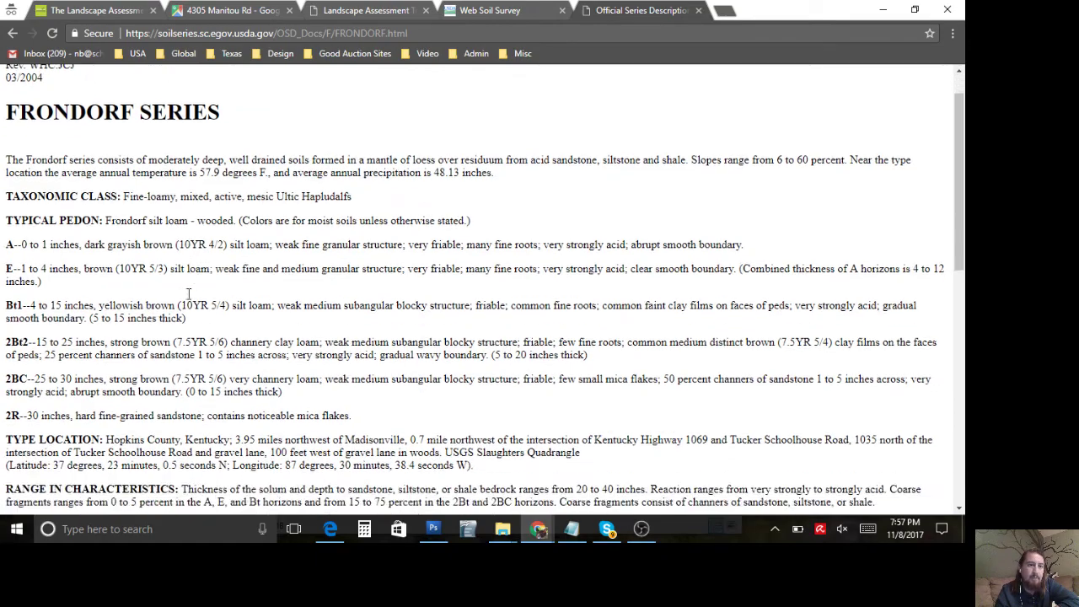
{"action": "scroll", "coordinate": [188, 293], "scroll_direction": "up", "scroll_amount": 12}
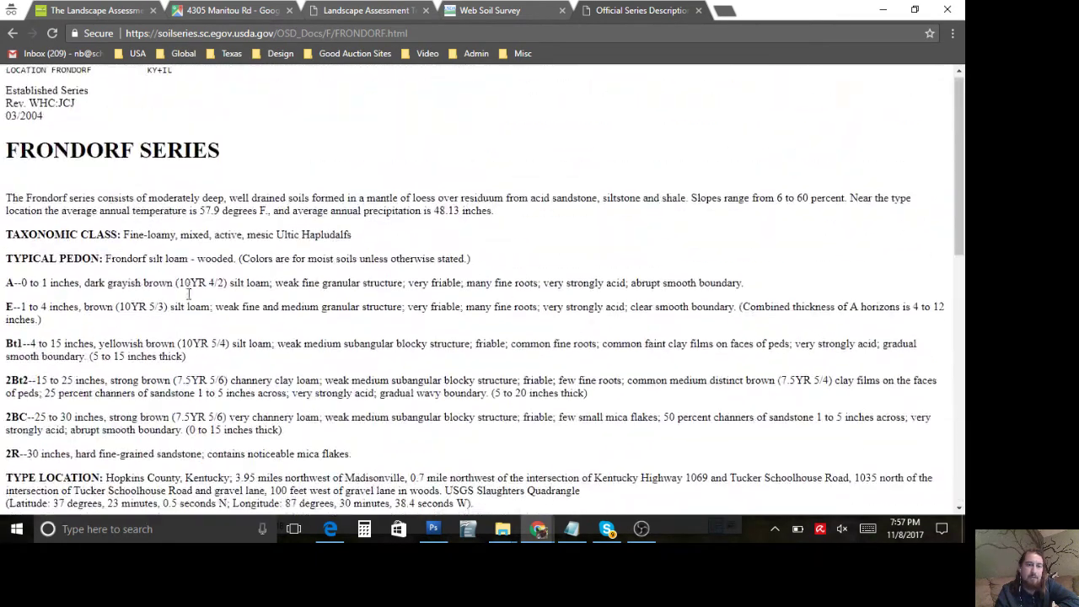
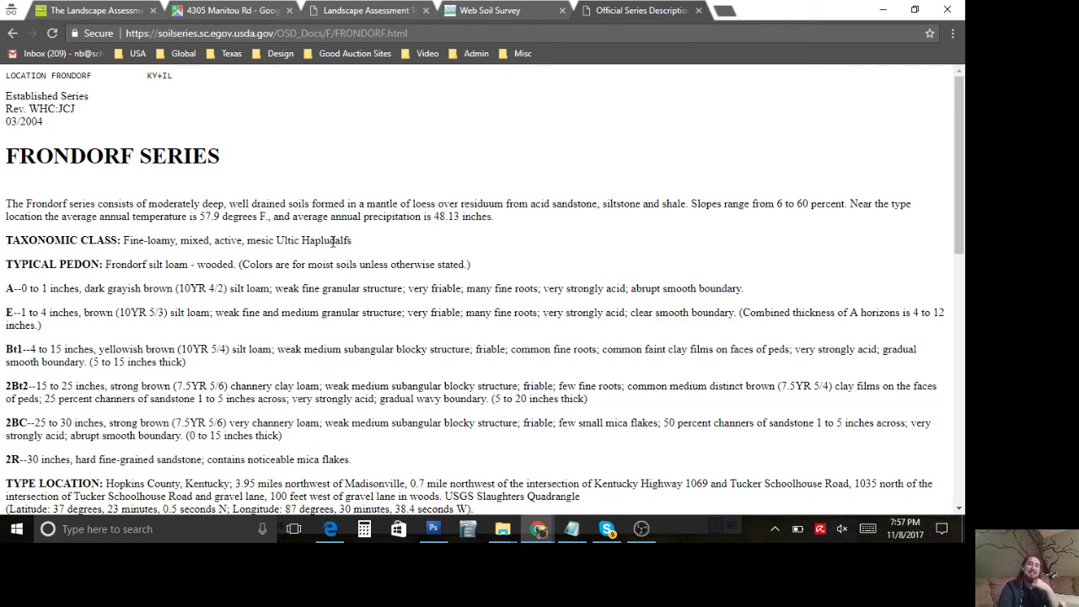
Step: Scroll down to the Frondorf typical pedon and trial-select the A through 2R horizon text
{"action": "triple_click", "coordinate": [333, 241]}
{"action": "left_click", "coordinate": [333, 241]}
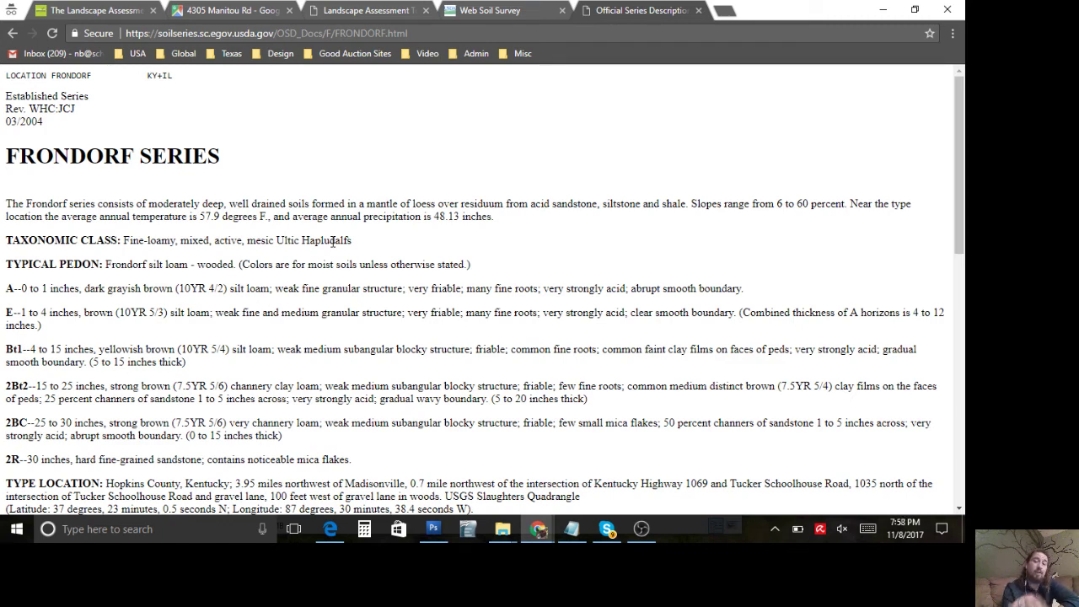
{"action": "scroll", "coordinate": [333, 241], "scroll_direction": "down", "scroll_amount": 1}
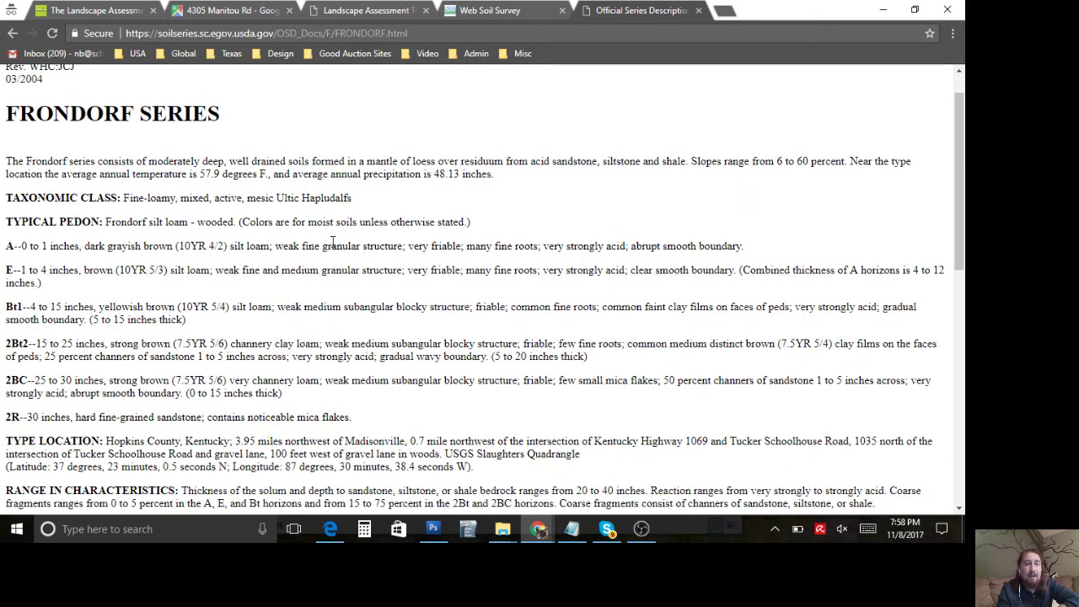
{"action": "scroll", "coordinate": [245, 320], "scroll_direction": "down", "scroll_amount": 1}
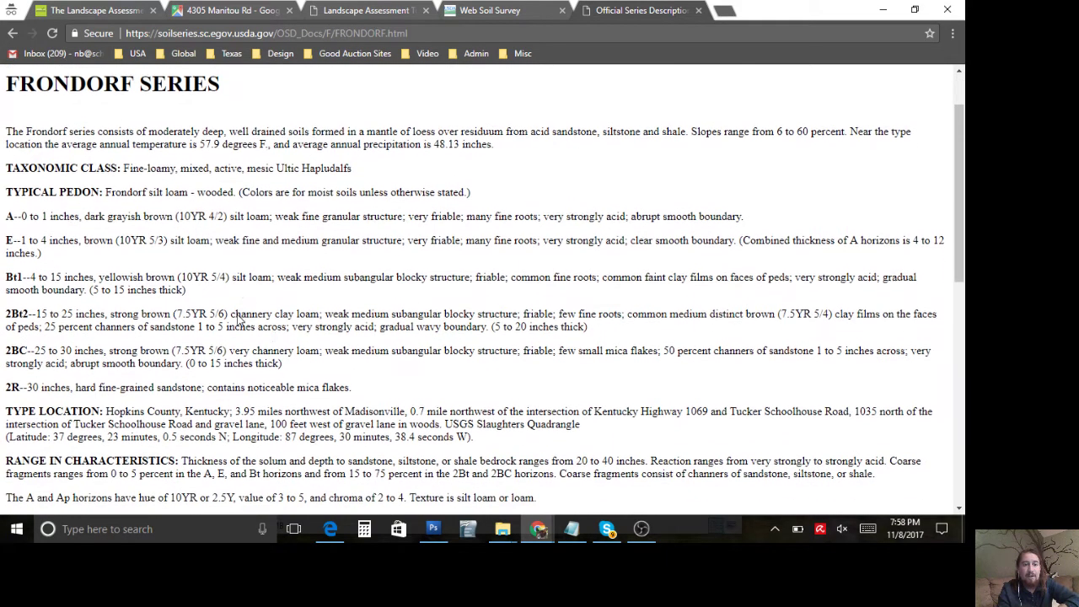
{"action": "left_click_drag", "start_coordinate": [350, 386], "coordinate": [31, 211]}
{"action": "left_click", "coordinate": [31, 211]}
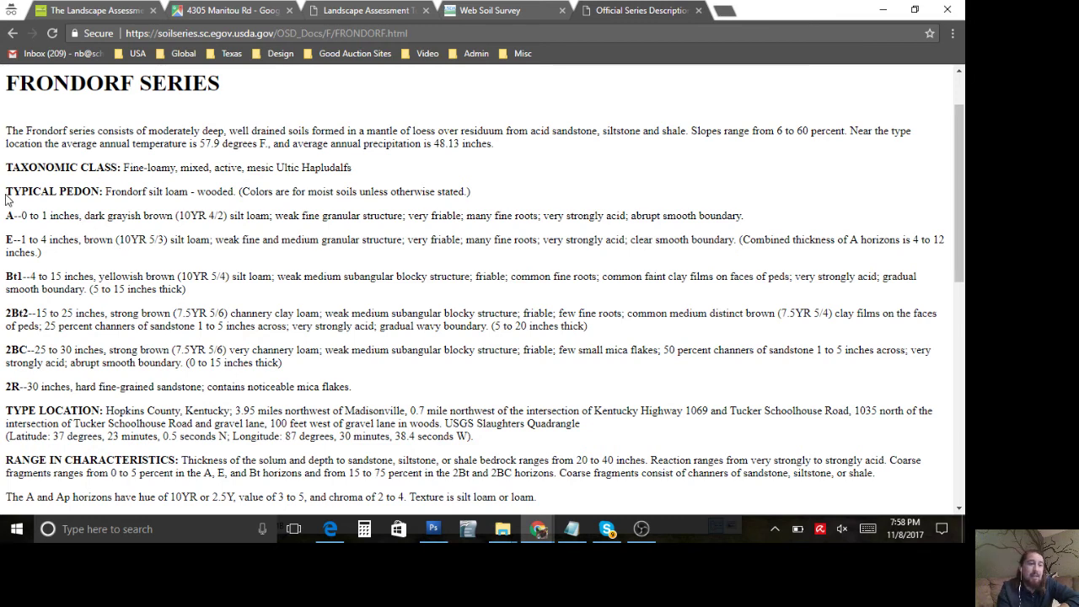
Step: Check the A horizon line, then select all horizon paragraphs from A--0 to 1 inches through 2R
{"action": "triple_click", "coordinate": [14, 216]}
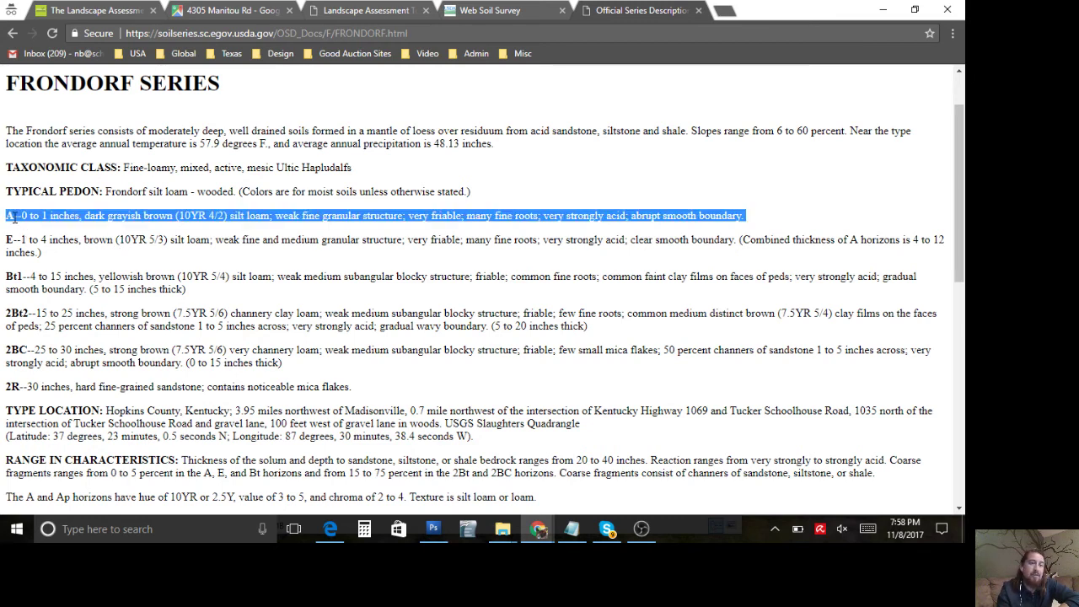
{"action": "left_click", "coordinate": [15, 217]}
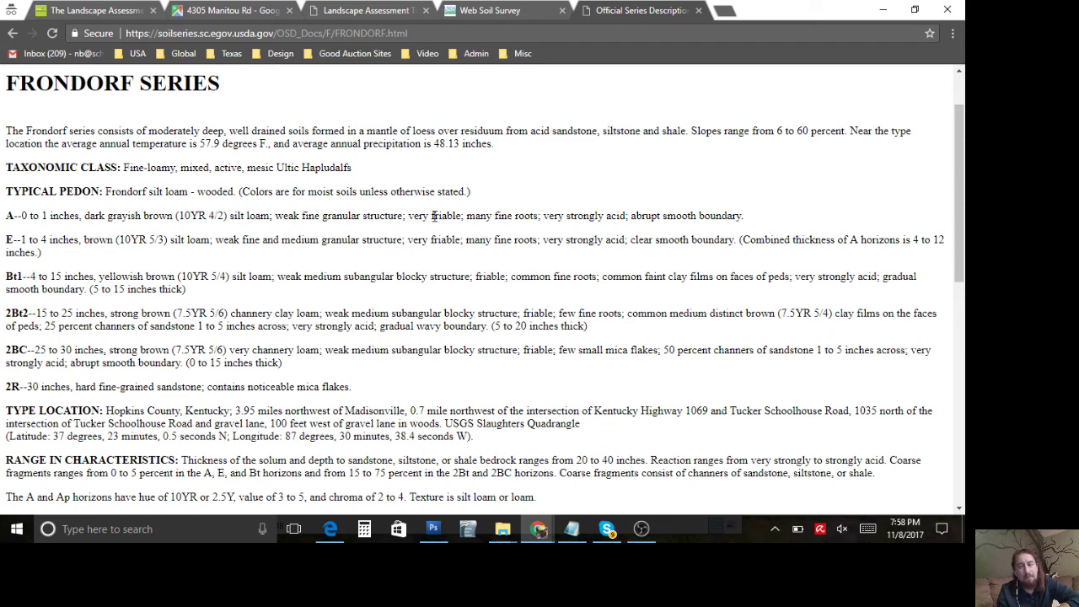
{"action": "double_click", "coordinate": [434, 216]}
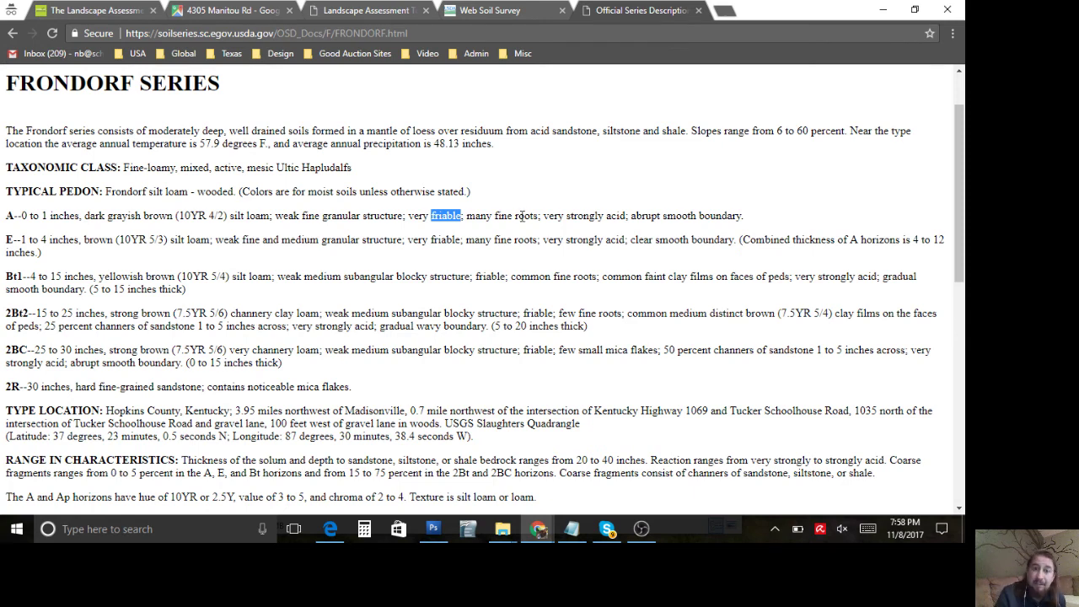
{"action": "triple_click", "coordinate": [522, 216]}
{"action": "left_click", "coordinate": [522, 215]}
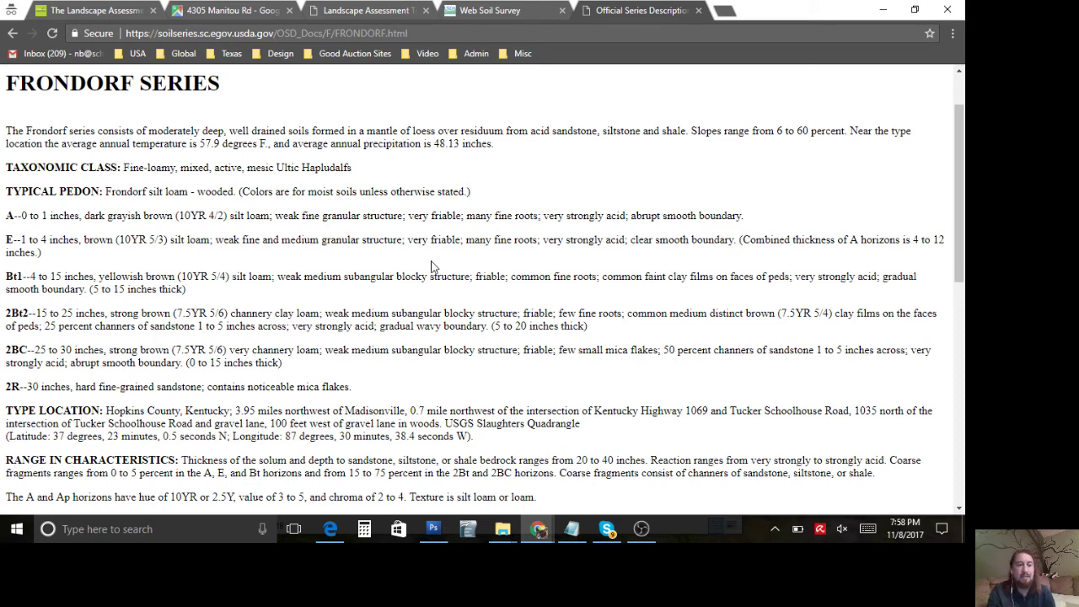
{"action": "left_click_drag", "start_coordinate": [354, 388], "coordinate": [8, 211]}
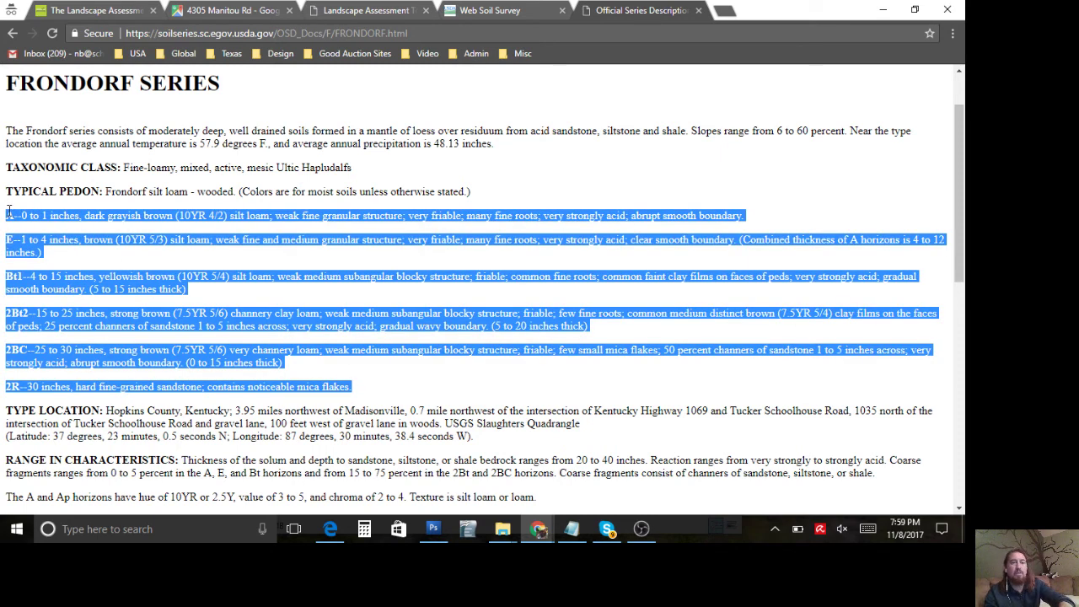
Step: Paste the copied A-through-2R Frondorf horizon text into the form's soil horizon field, then return to the series page
{"action": "left_click", "coordinate": [328, 9]}
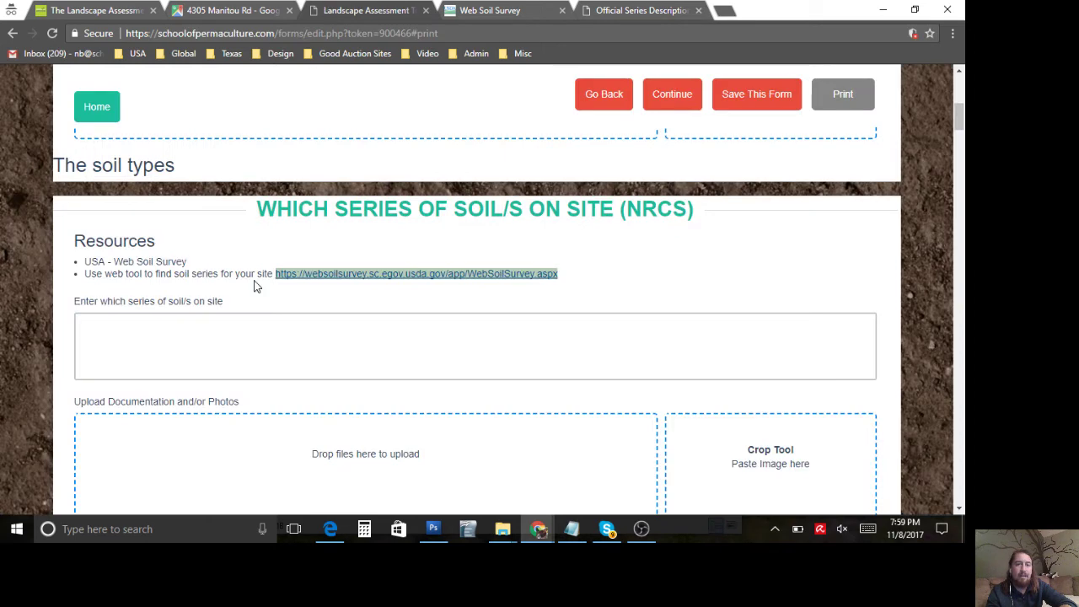
{"action": "scroll", "coordinate": [253, 286], "scroll_direction": "up", "scroll_amount": 4}
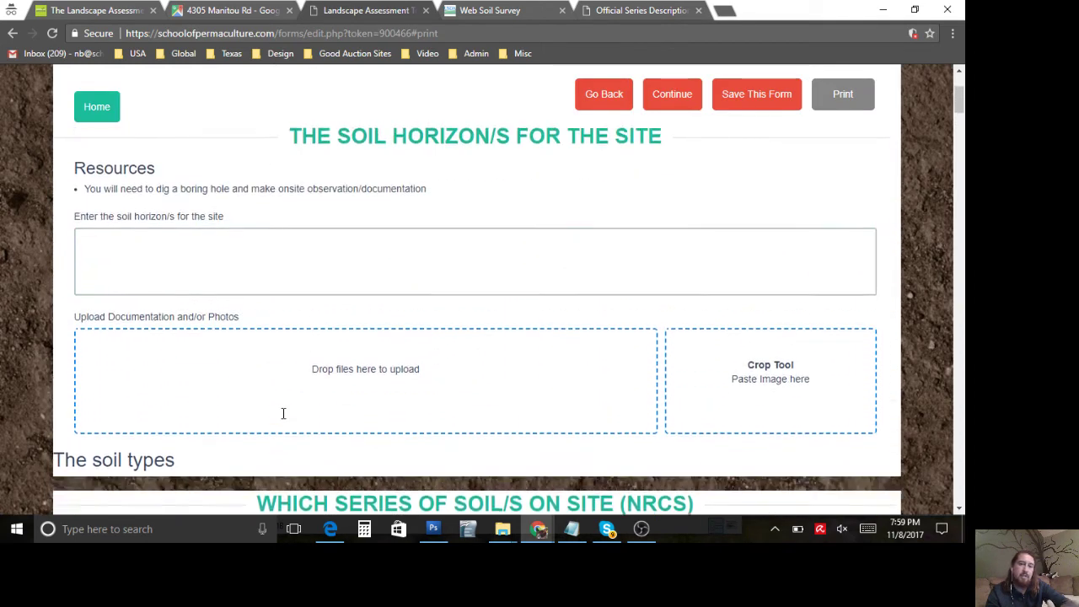
{"action": "left_click", "coordinate": [313, 267]}
{"action": "key", "text": "ctrl+v"}
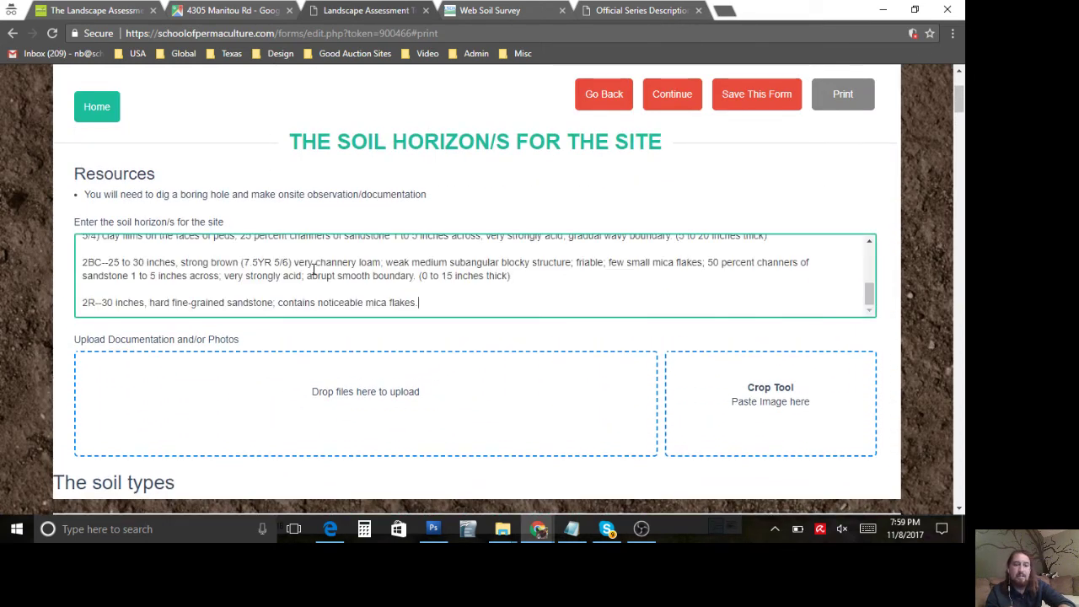
{"action": "left_click", "coordinate": [616, 8]}
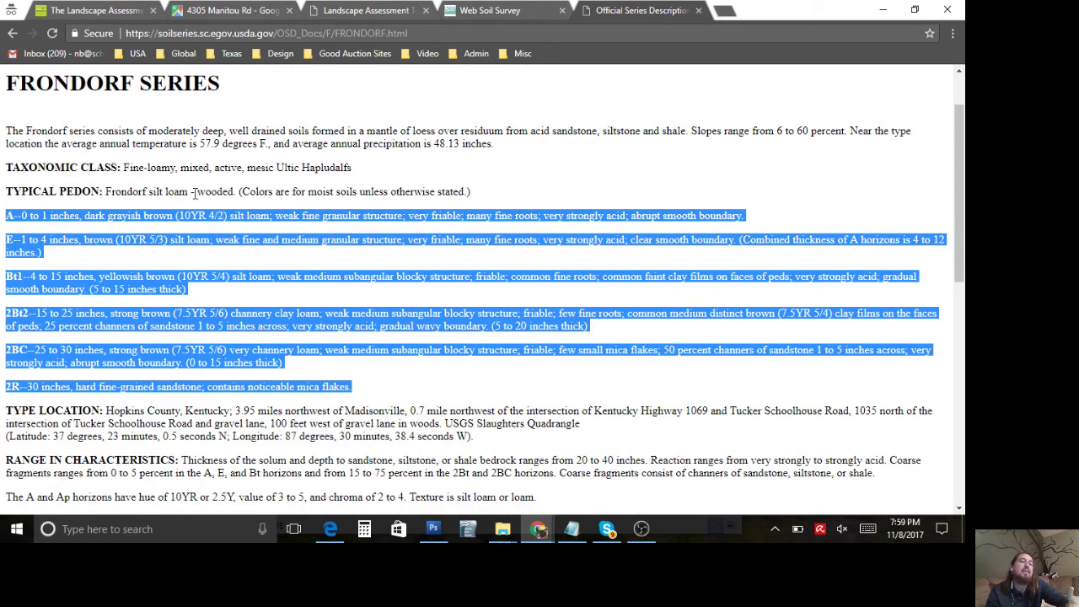
Step: Scroll through the whole Frondorf series page, select and copy all of it, and return to the assessment form
{"action": "left_click", "coordinate": [194, 192]}
{"action": "scroll", "coordinate": [194, 192], "scroll_direction": "down", "scroll_amount": 1}
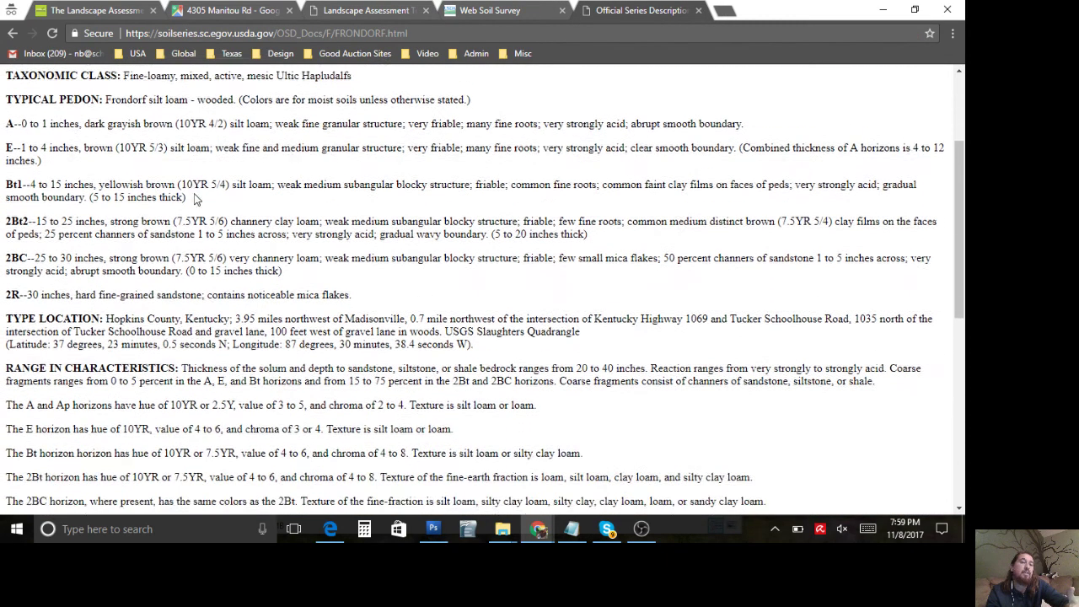
{"action": "scroll", "coordinate": [189, 291], "scroll_direction": "down", "scroll_amount": 1}
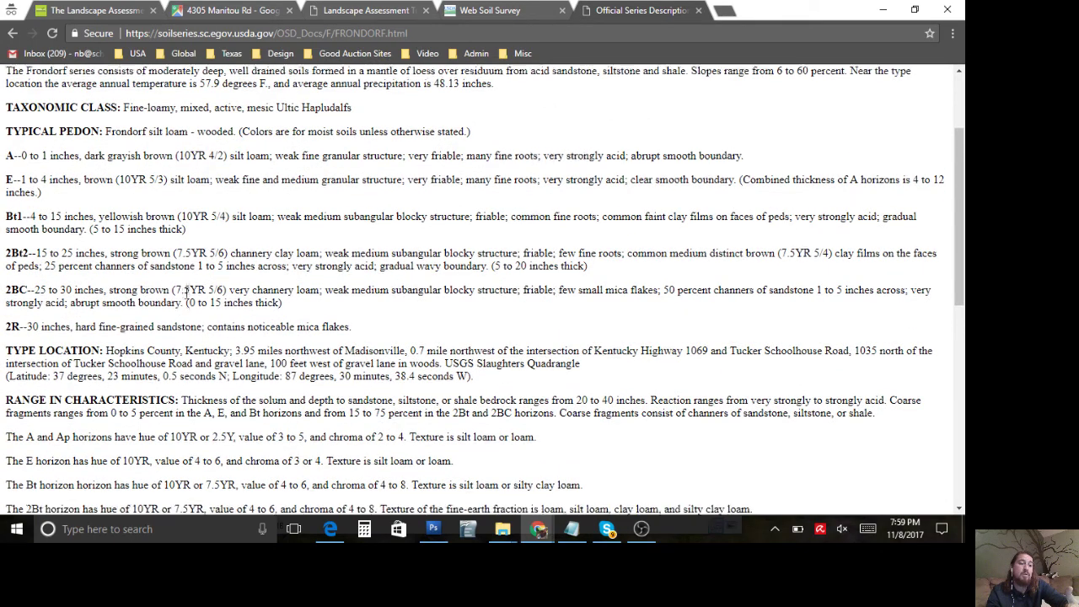
{"action": "scroll", "coordinate": [176, 334], "scroll_direction": "down", "scroll_amount": 1}
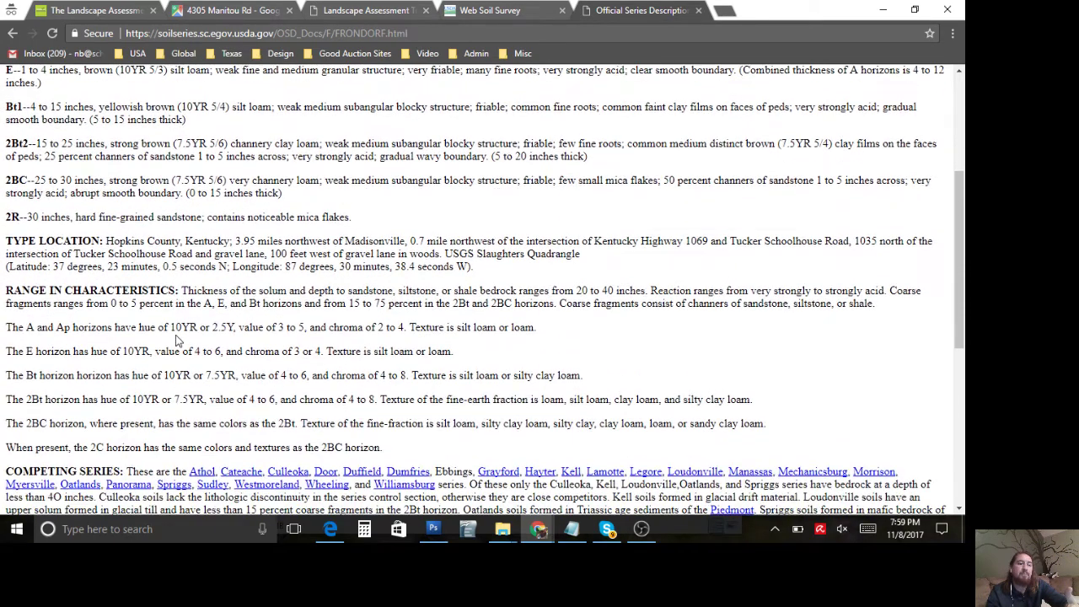
{"action": "scroll", "coordinate": [177, 339], "scroll_direction": "down", "scroll_amount": 1}
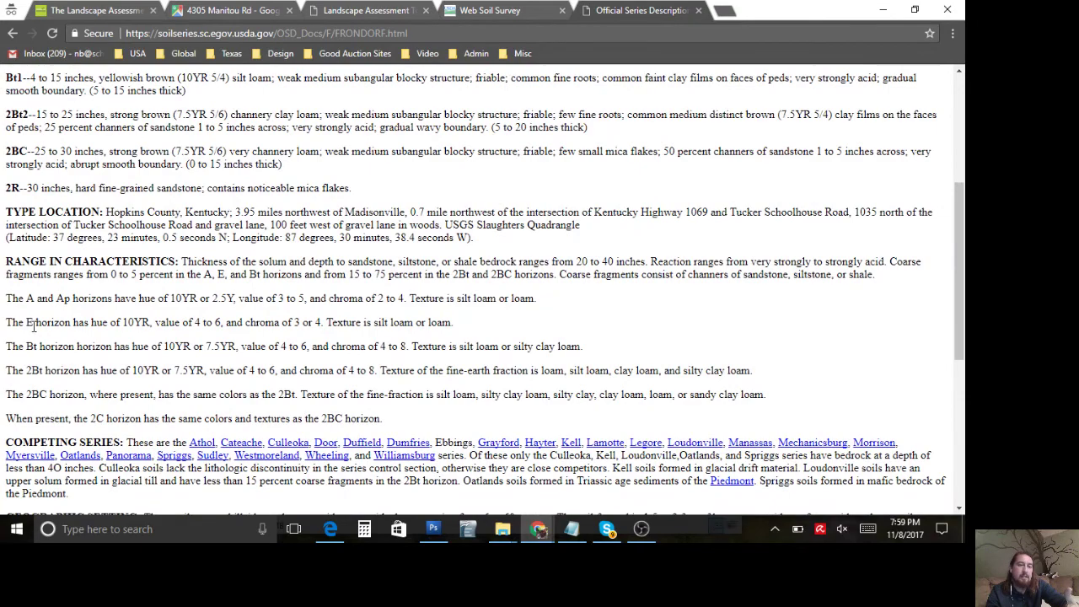
{"action": "scroll", "coordinate": [34, 327], "scroll_direction": "down", "scroll_amount": 1}
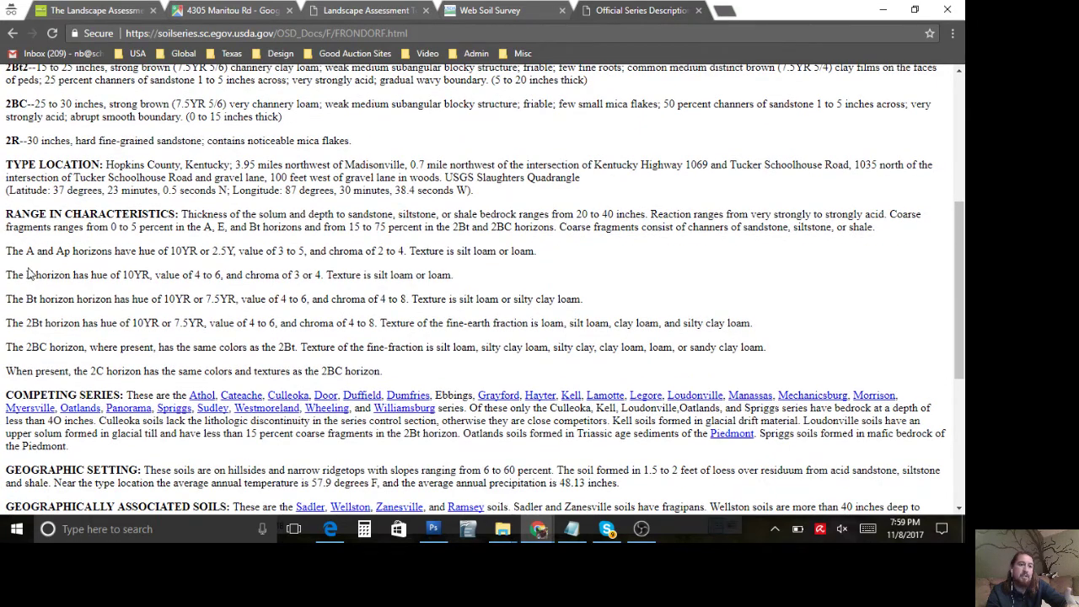
{"action": "scroll", "coordinate": [30, 254], "scroll_direction": "up", "scroll_amount": 3}
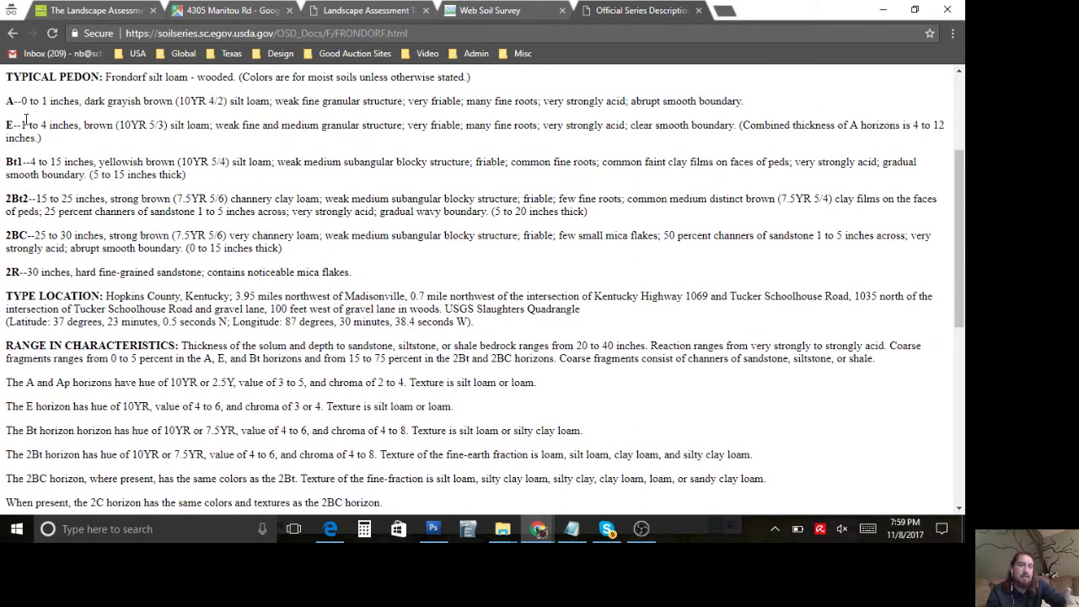
{"action": "scroll", "coordinate": [79, 326], "scroll_direction": "down", "scroll_amount": 2}
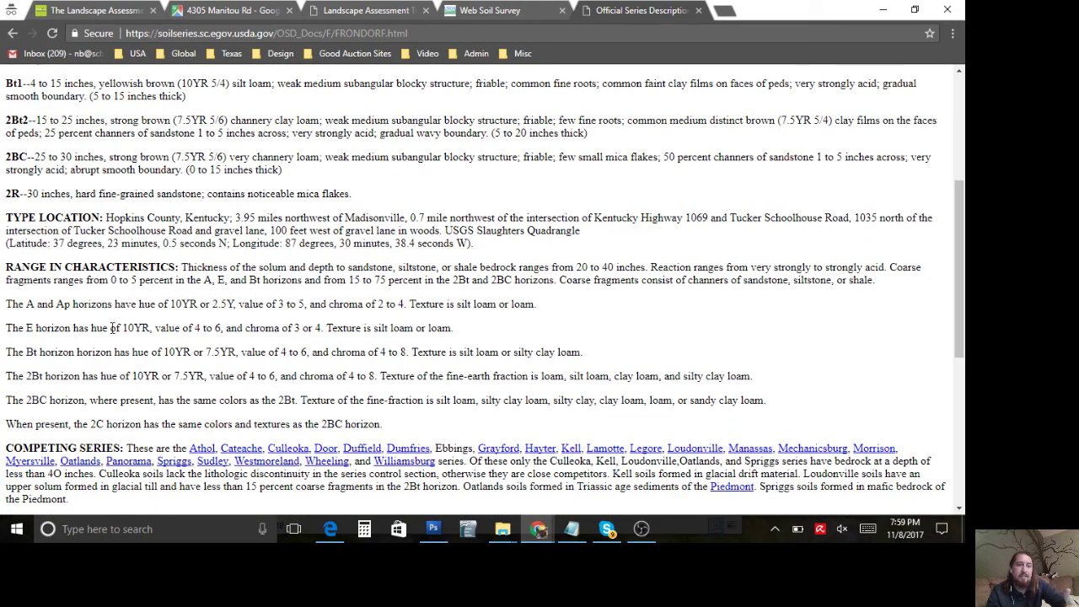
{"action": "scroll", "coordinate": [179, 327], "scroll_direction": "down", "scroll_amount": 3}
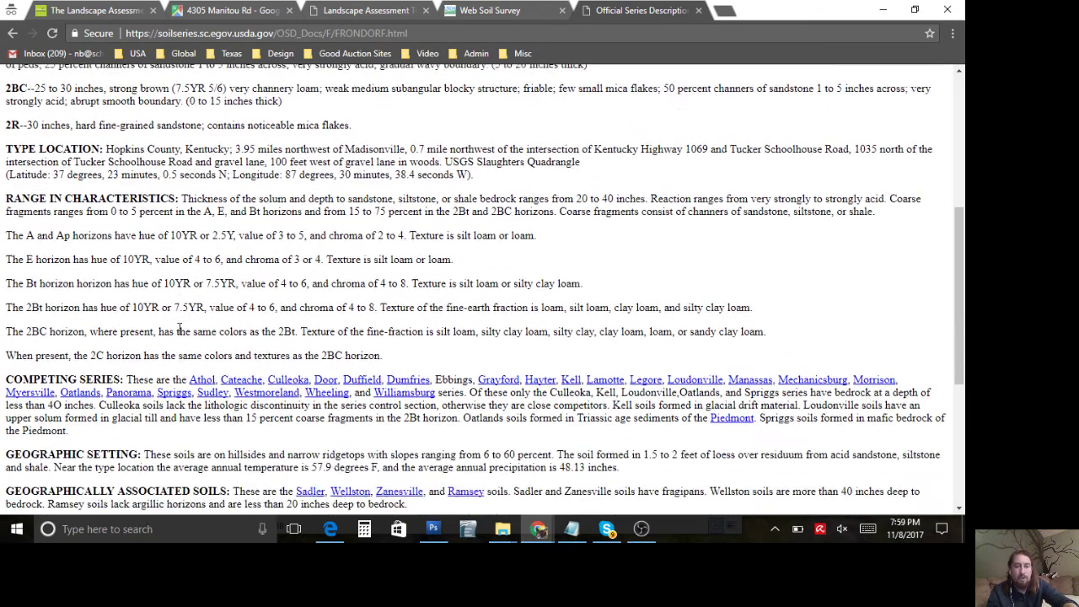
{"action": "key", "text": "ctrl+a"}
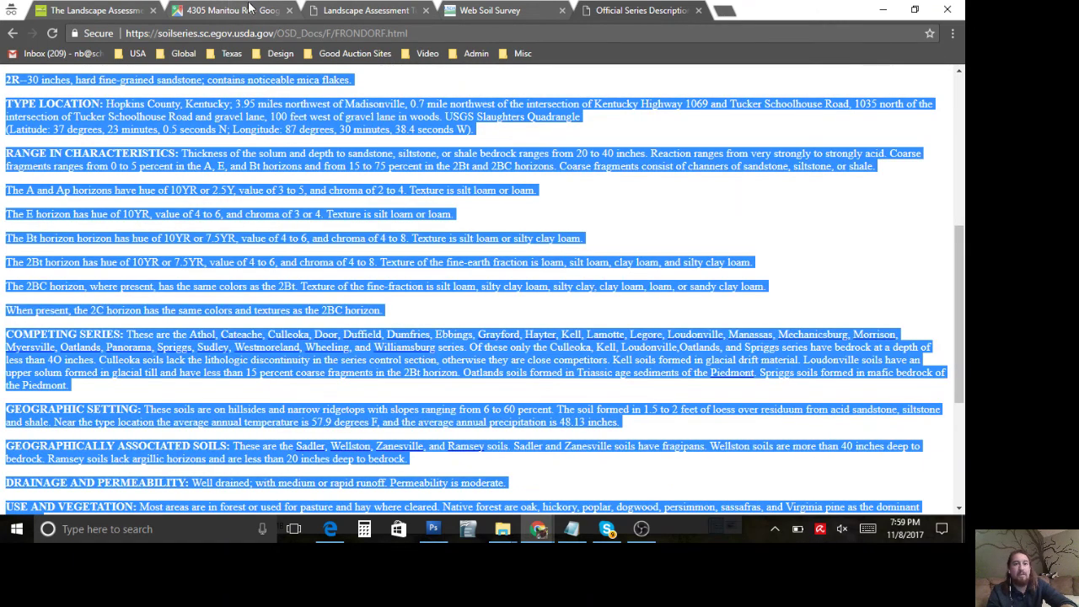
{"action": "key", "text": "ctrl+3"}
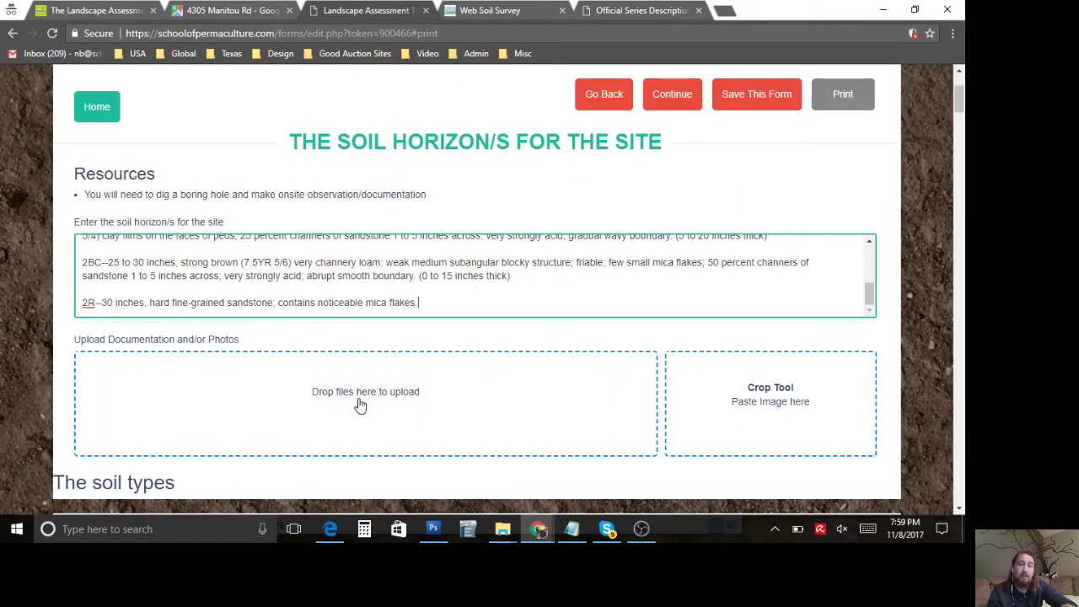
Step: Dismiss the file-open dialog and paste the full Frondorf series description into the soil series field
{"action": "scroll", "coordinate": [307, 396], "scroll_direction": "down", "scroll_amount": 3}
{"action": "scroll", "coordinate": [307, 396], "scroll_direction": "down", "scroll_amount": 1}
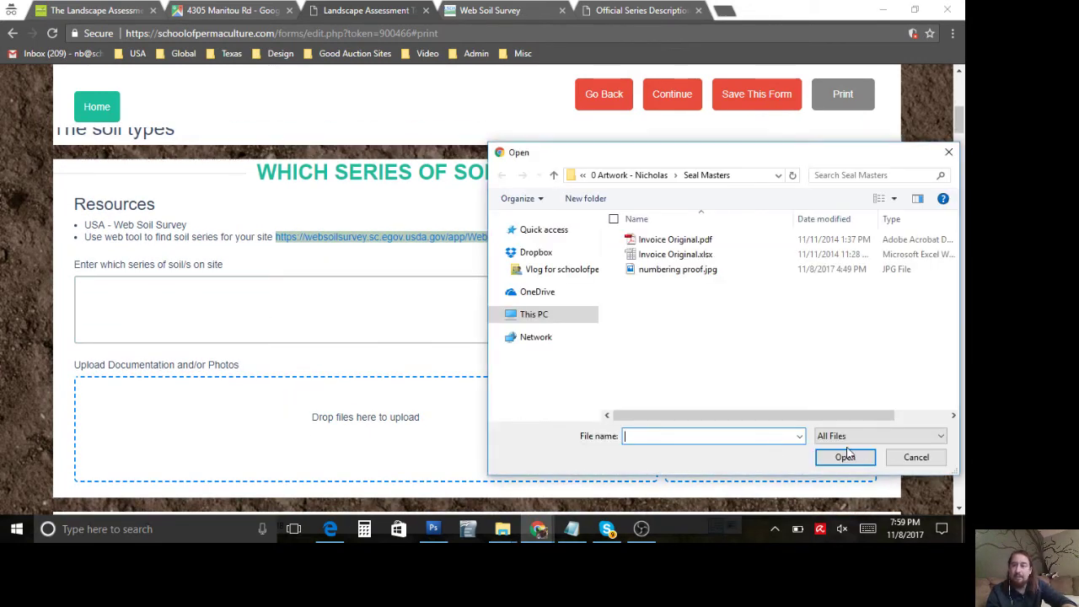
{"action": "key", "text": "Escape"}
{"action": "left_click", "coordinate": [396, 310]}
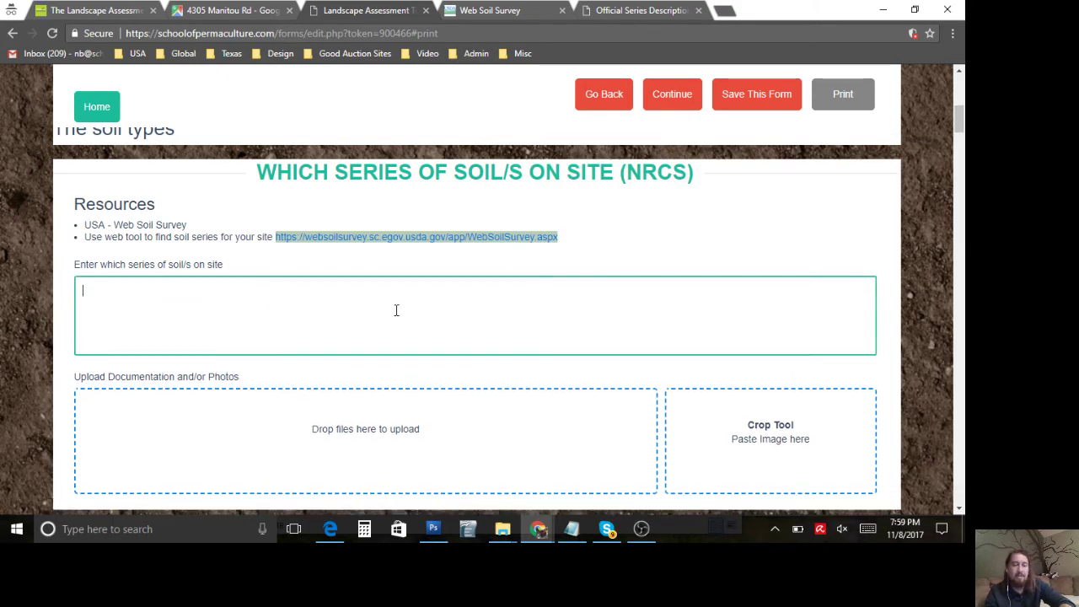
{"action": "key", "text": "ctrl+v"}
Step: Scroll through the pasted description, from the LOCATION header onward, to check it
{"action": "scroll", "coordinate": [284, 313], "scroll_direction": "up", "scroll_amount": 5}
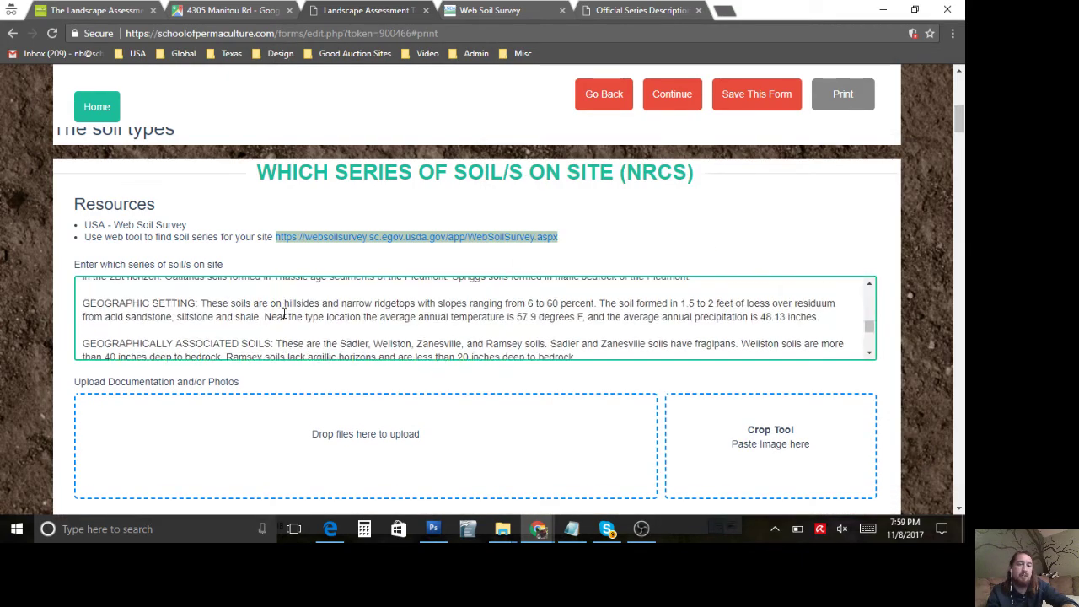
{"action": "scroll", "coordinate": [284, 313], "scroll_direction": "up", "scroll_amount": 10}
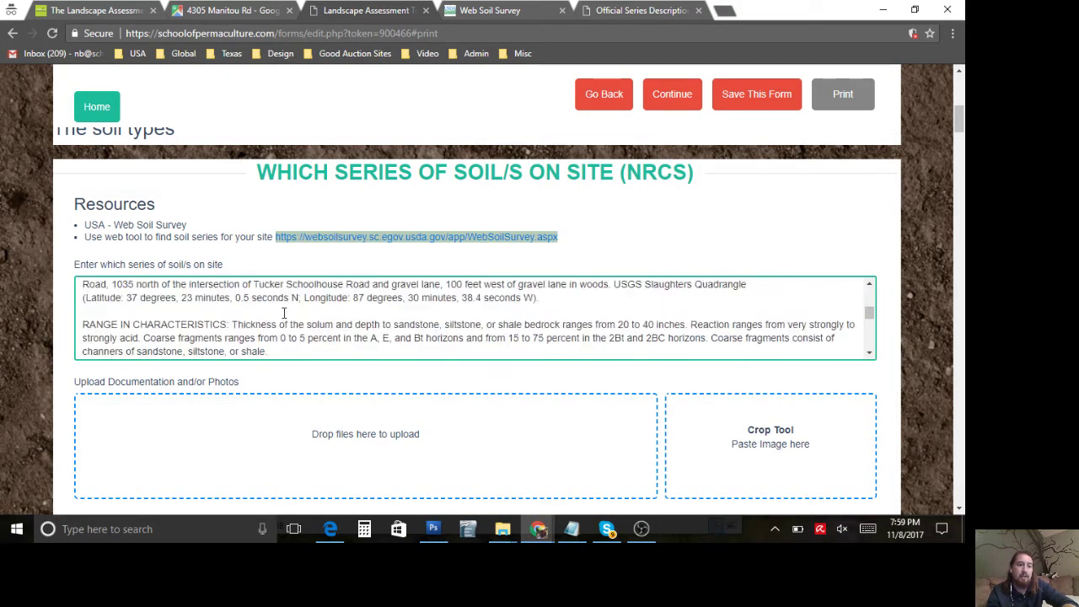
{"action": "scroll", "coordinate": [284, 312], "scroll_direction": "up", "scroll_amount": 15}
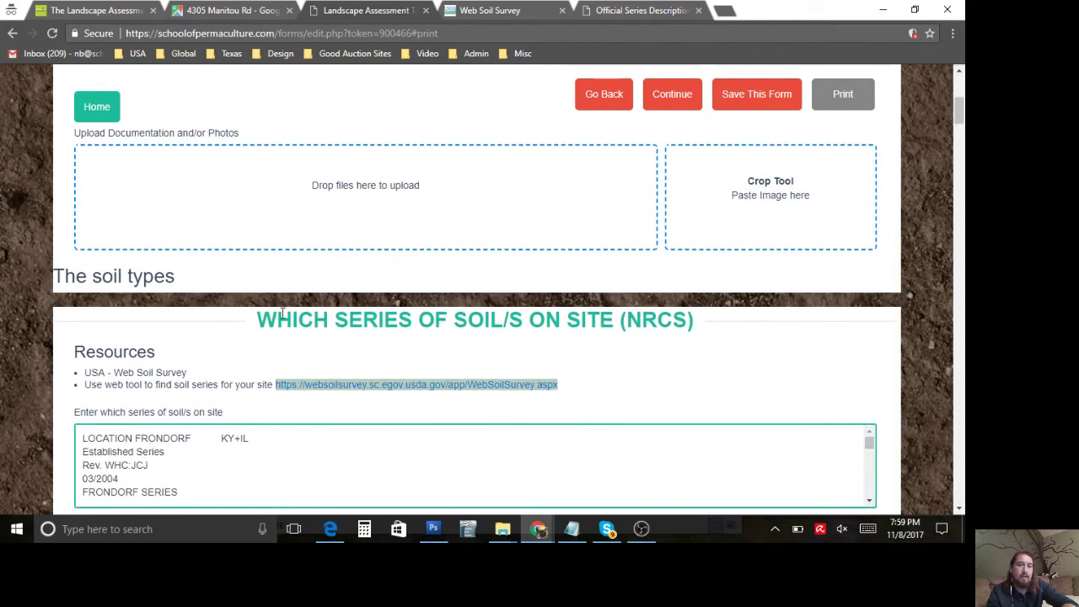
{"action": "scroll", "coordinate": [284, 313], "scroll_direction": "down", "scroll_amount": 3}
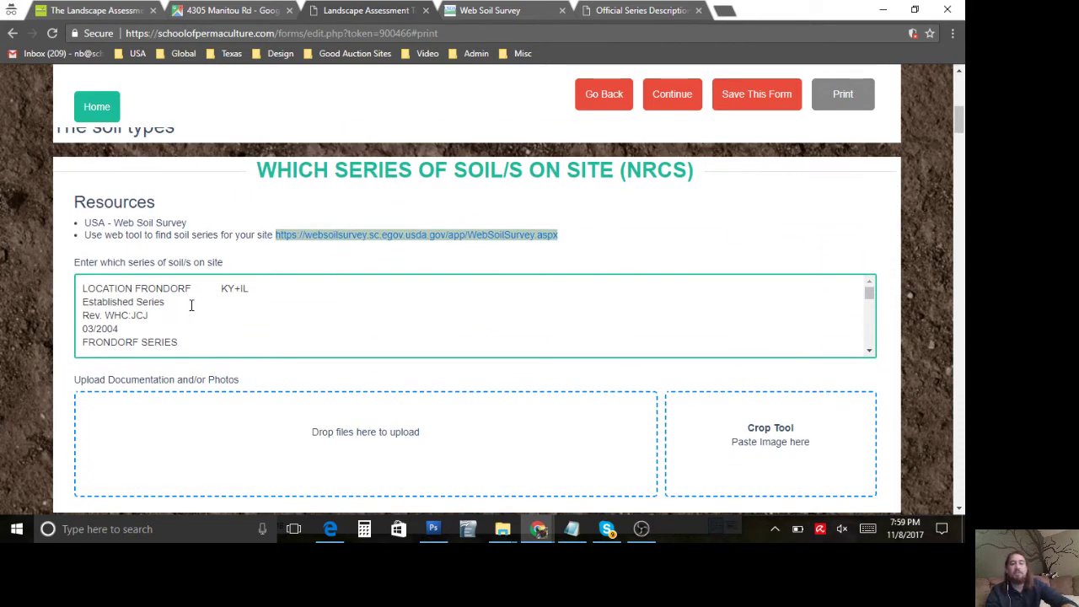
{"action": "scroll", "coordinate": [191, 305], "scroll_direction": "down", "scroll_amount": 6}
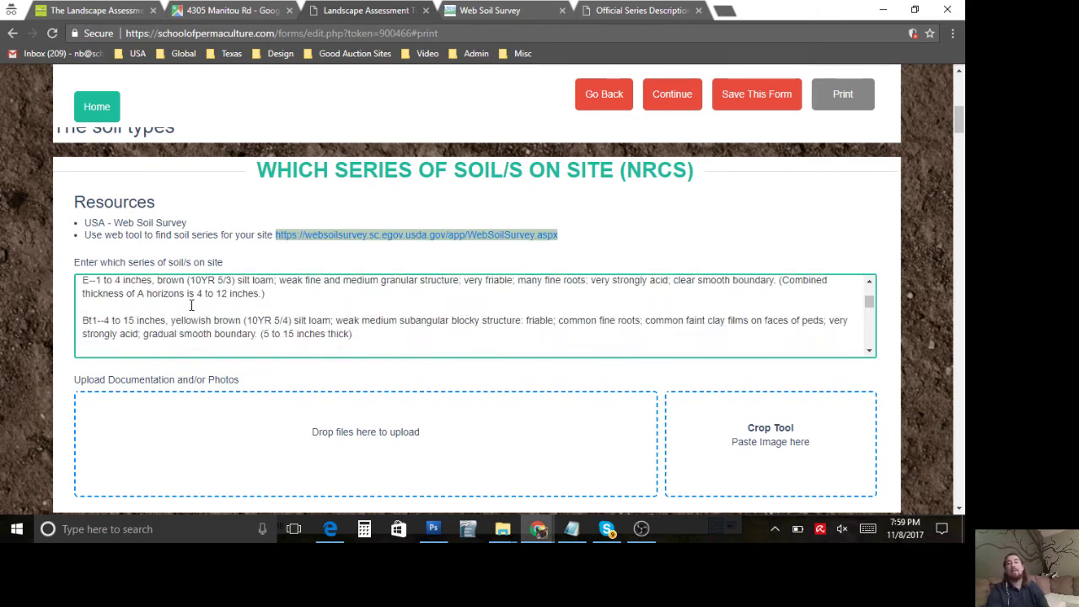
{"action": "scroll", "coordinate": [191, 305], "scroll_direction": "down", "scroll_amount": 1}
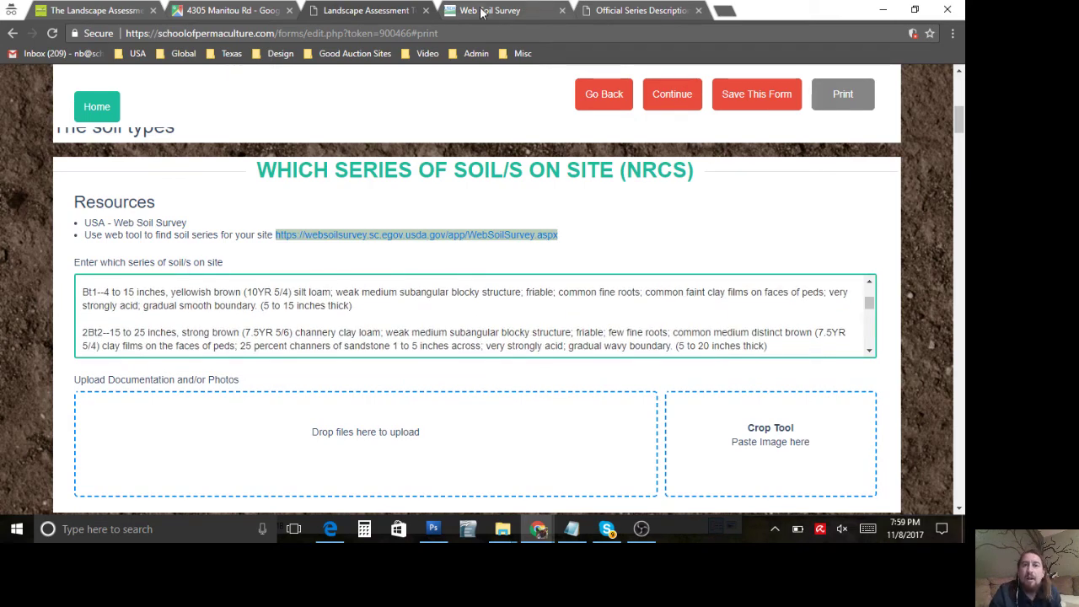
Step: In the FdE map unit description, highlight Lenberg, the map unit setting details and the farmland classification
{"action": "left_click", "coordinate": [482, 12]}
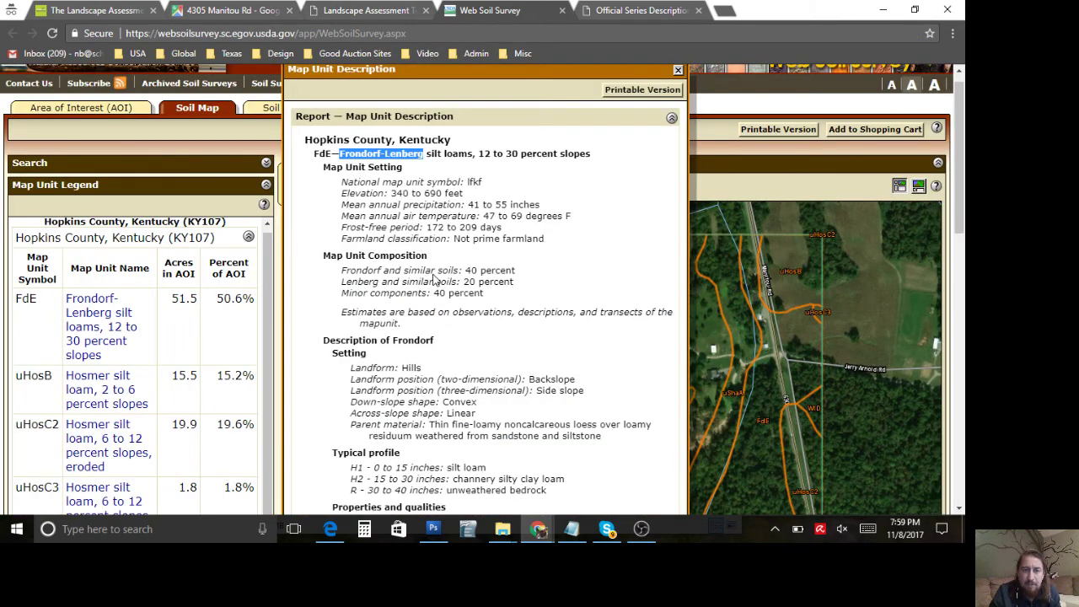
{"action": "double_click", "coordinate": [402, 154]}
{"action": "scroll", "coordinate": [386, 304], "scroll_direction": "down", "scroll_amount": 7}
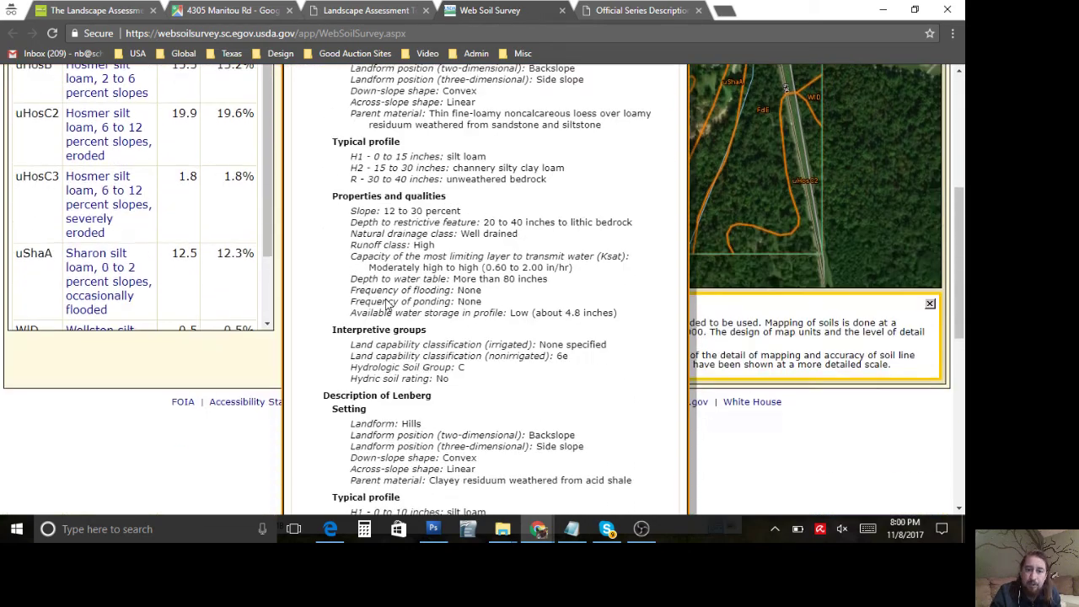
{"action": "scroll", "coordinate": [386, 304], "scroll_direction": "up", "scroll_amount": 15}
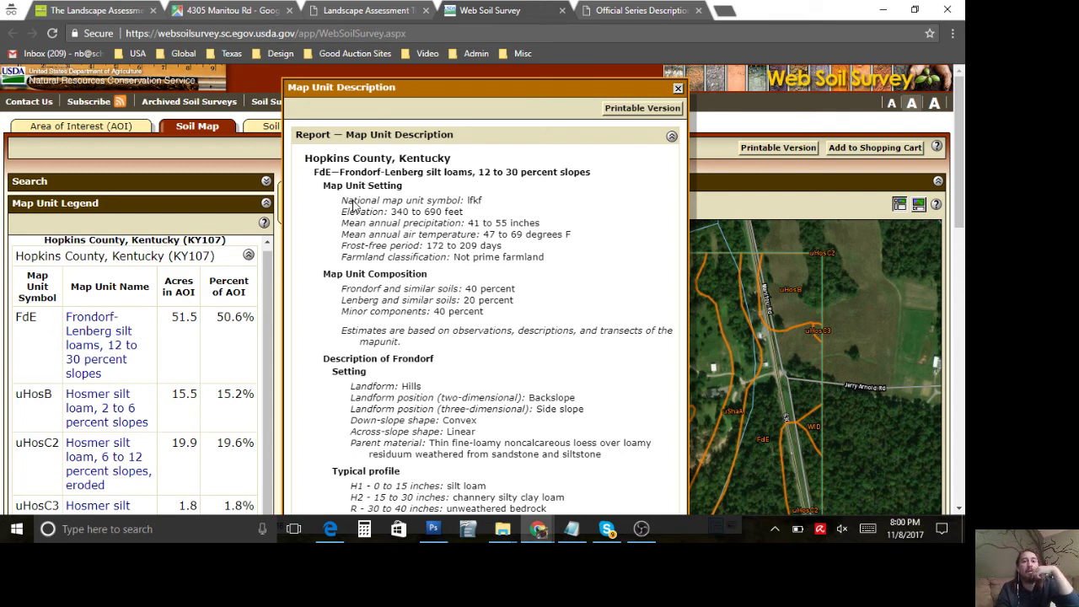
{"action": "left_click_drag", "start_coordinate": [353, 200], "coordinate": [554, 253]}
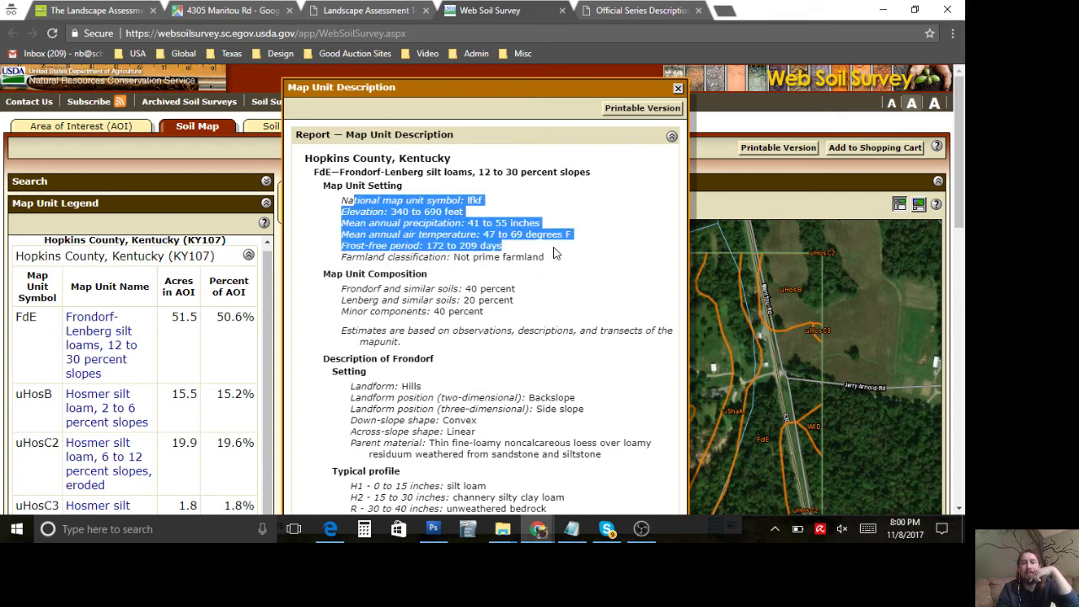
{"action": "left_click", "coordinate": [555, 253]}
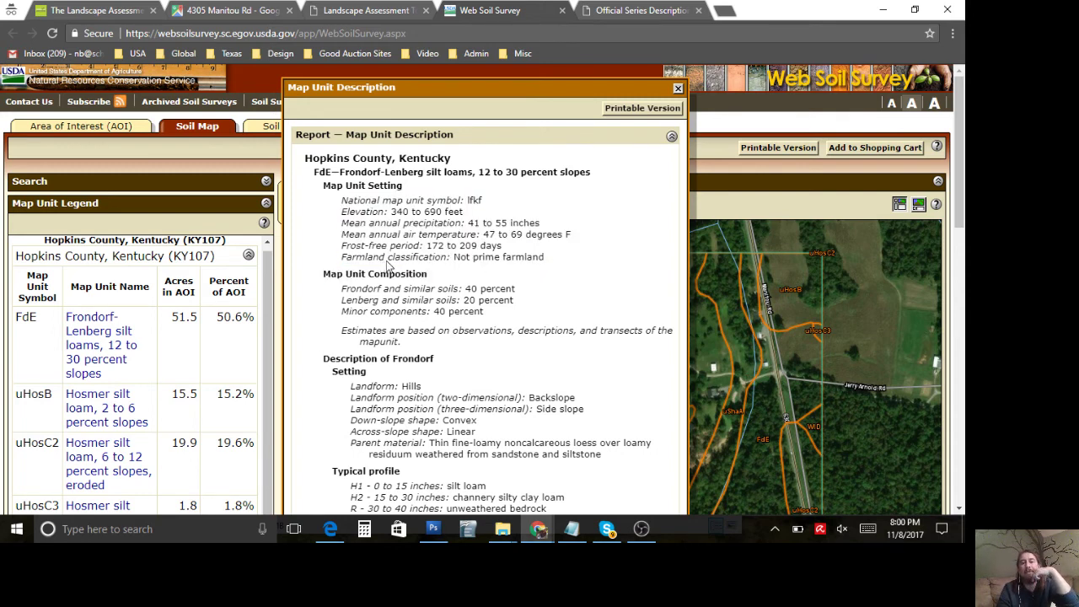
{"action": "triple_click", "coordinate": [536, 263]}
{"action": "left_click", "coordinate": [536, 263]}
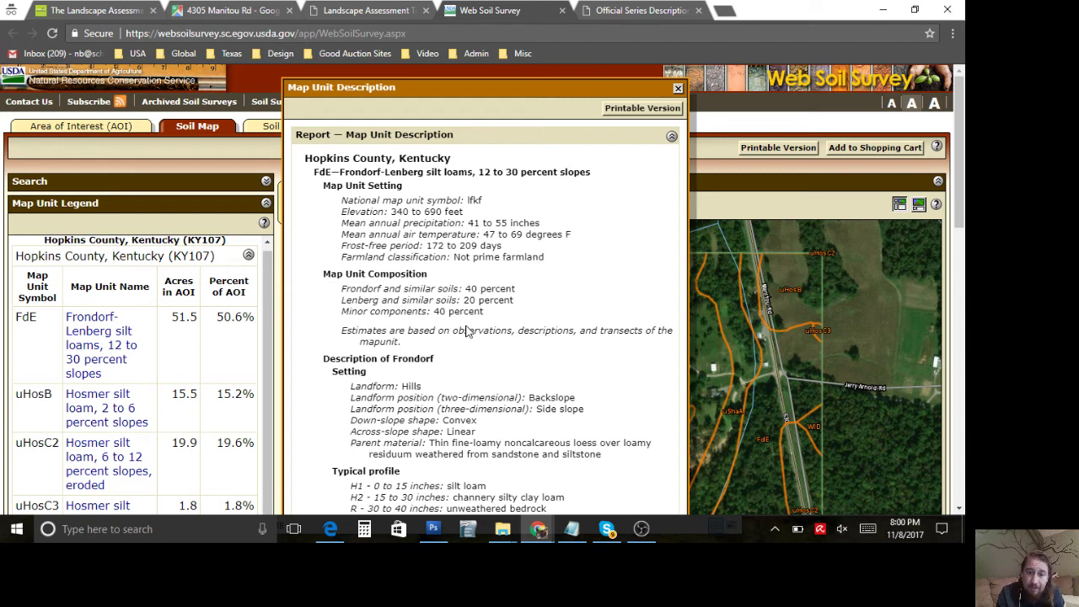
Step: Scroll the FdE report, highlighting the Frondorf-Lenberg title and Frondorf's parent material description
{"action": "scroll", "coordinate": [468, 330], "scroll_direction": "down", "scroll_amount": 1}
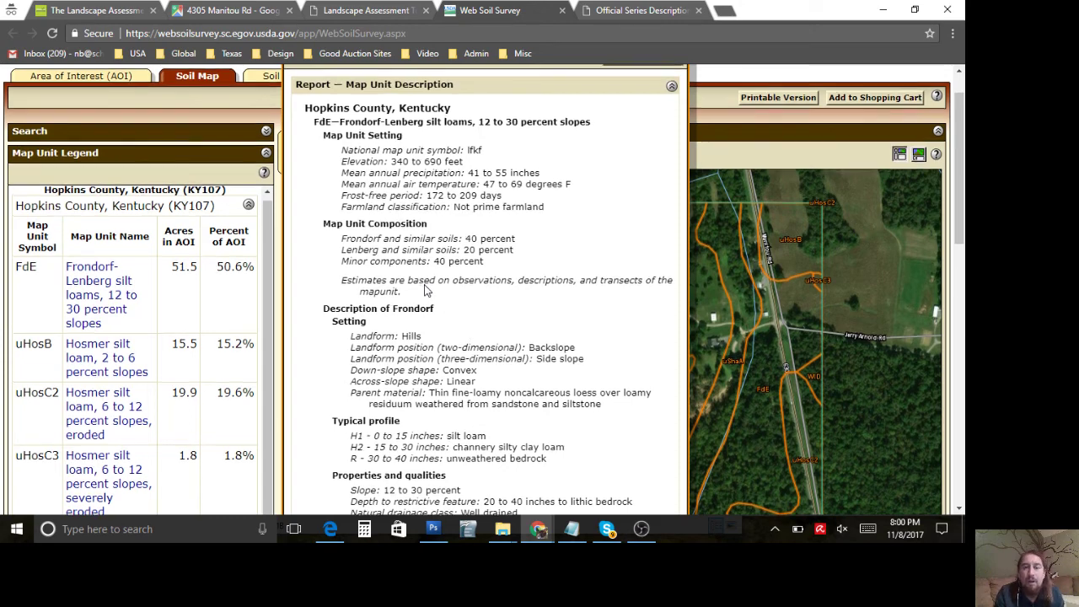
{"action": "scroll", "coordinate": [425, 290], "scroll_direction": "up", "scroll_amount": 1}
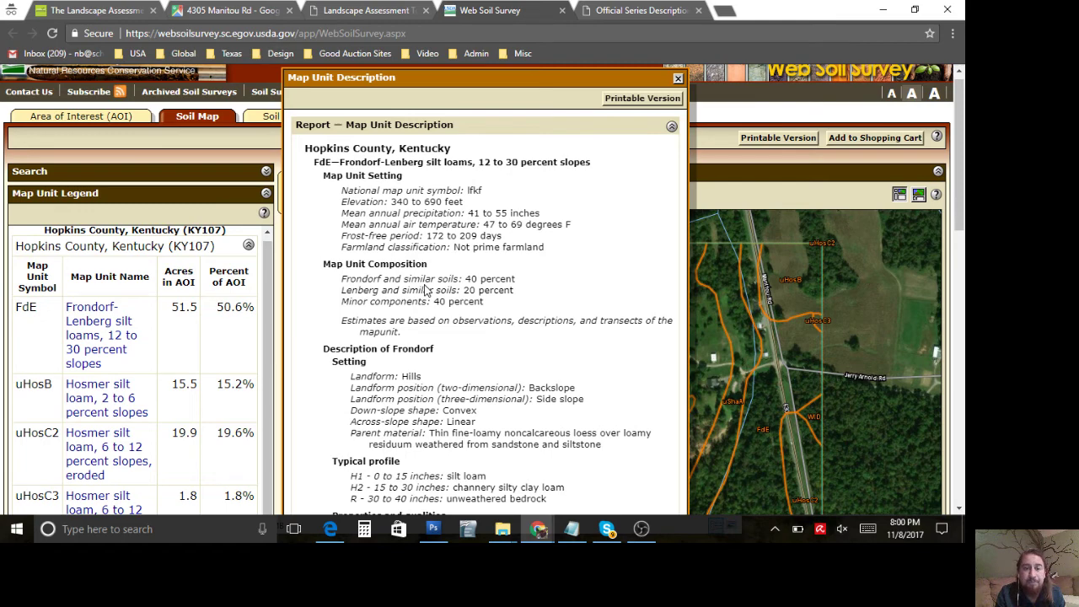
{"action": "scroll", "coordinate": [426, 290], "scroll_direction": "down", "scroll_amount": 1}
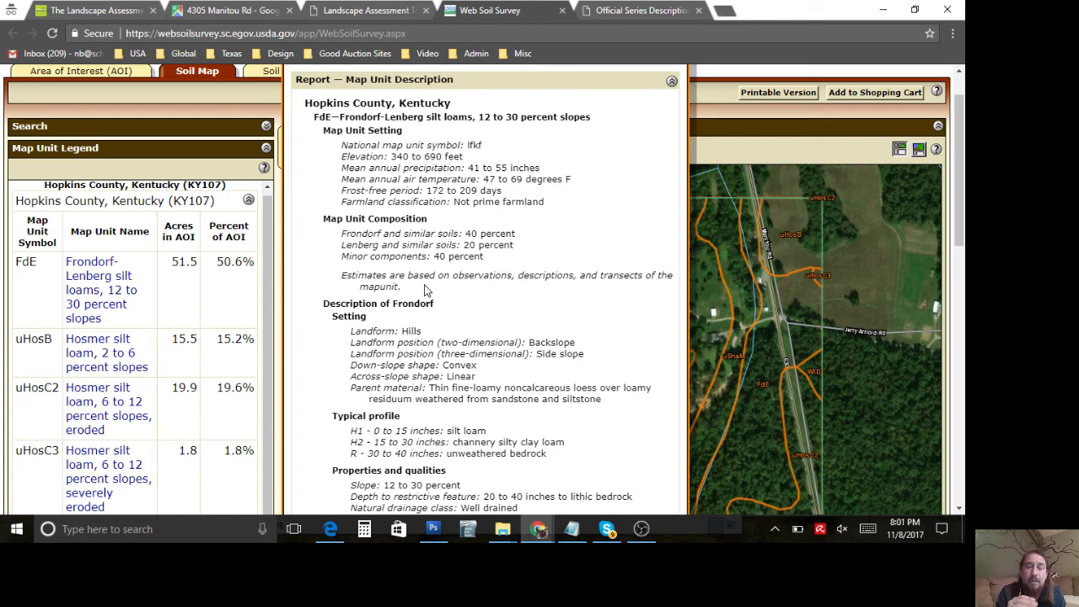
{"action": "scroll", "coordinate": [412, 274], "scroll_direction": "down", "scroll_amount": 2}
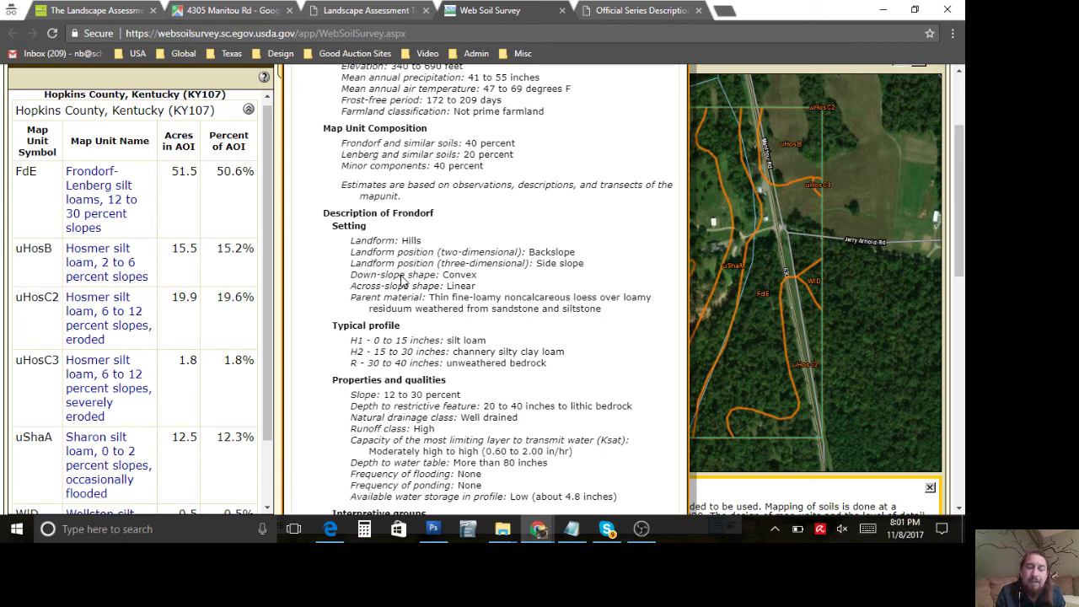
{"action": "scroll", "coordinate": [403, 281], "scroll_direction": "up", "scroll_amount": 3}
{"action": "left_click_drag", "start_coordinate": [356, 173], "coordinate": [428, 170]}
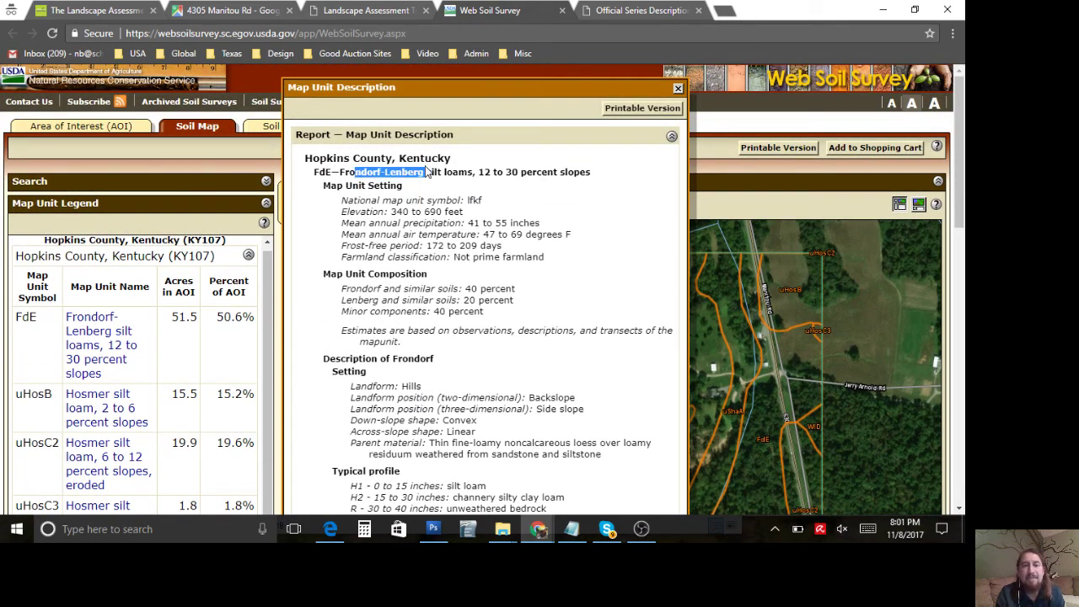
{"action": "left_click", "coordinate": [366, 172]}
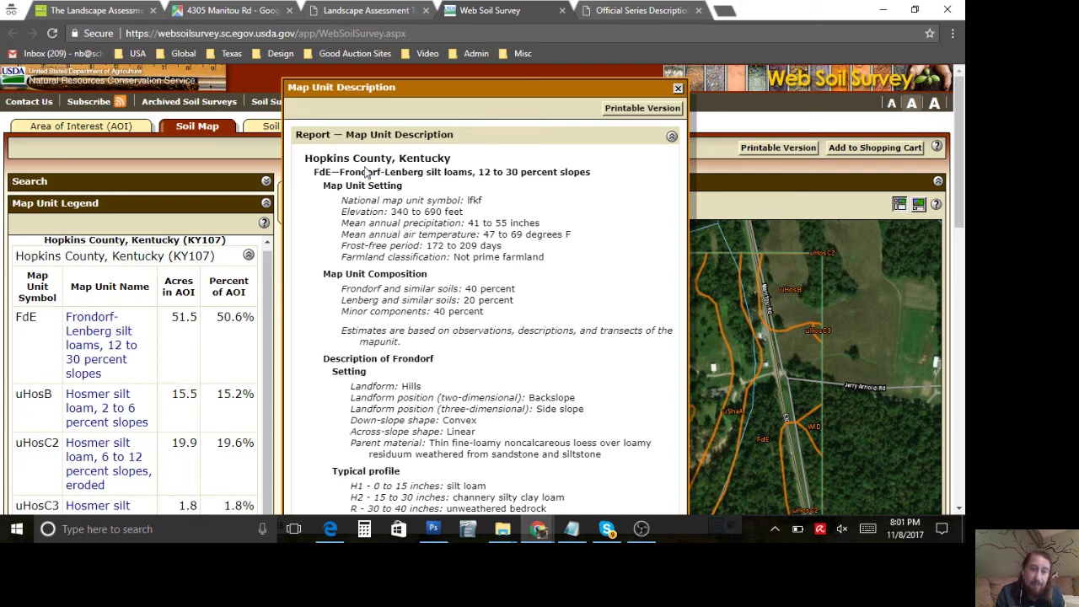
{"action": "scroll", "coordinate": [455, 300], "scroll_direction": "down", "scroll_amount": 1}
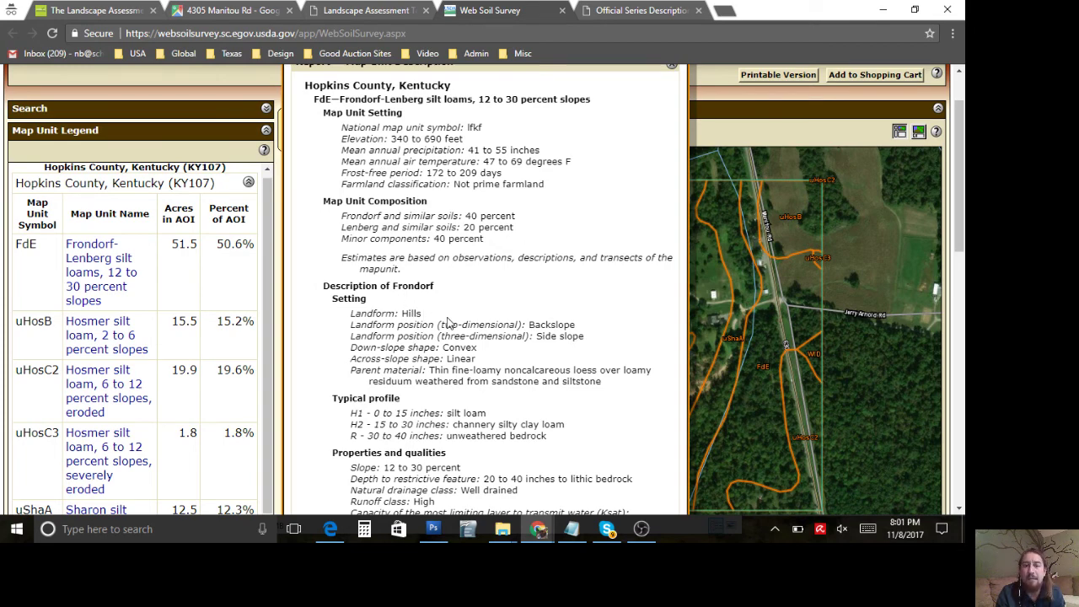
{"action": "scroll", "coordinate": [448, 323], "scroll_direction": "down", "scroll_amount": 1}
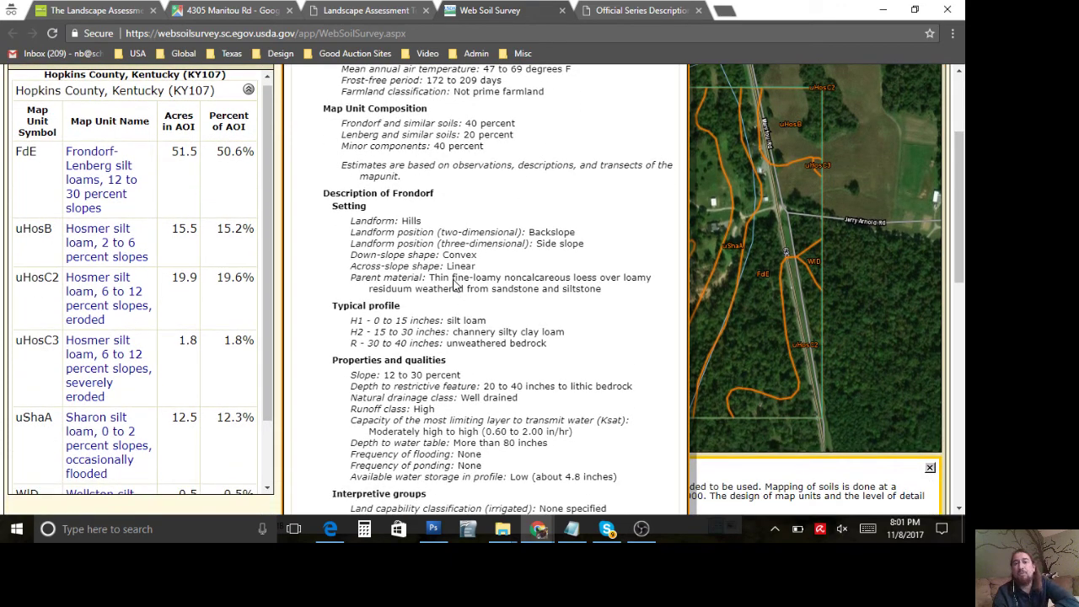
{"action": "left_click_drag", "start_coordinate": [453, 279], "coordinate": [488, 291]}
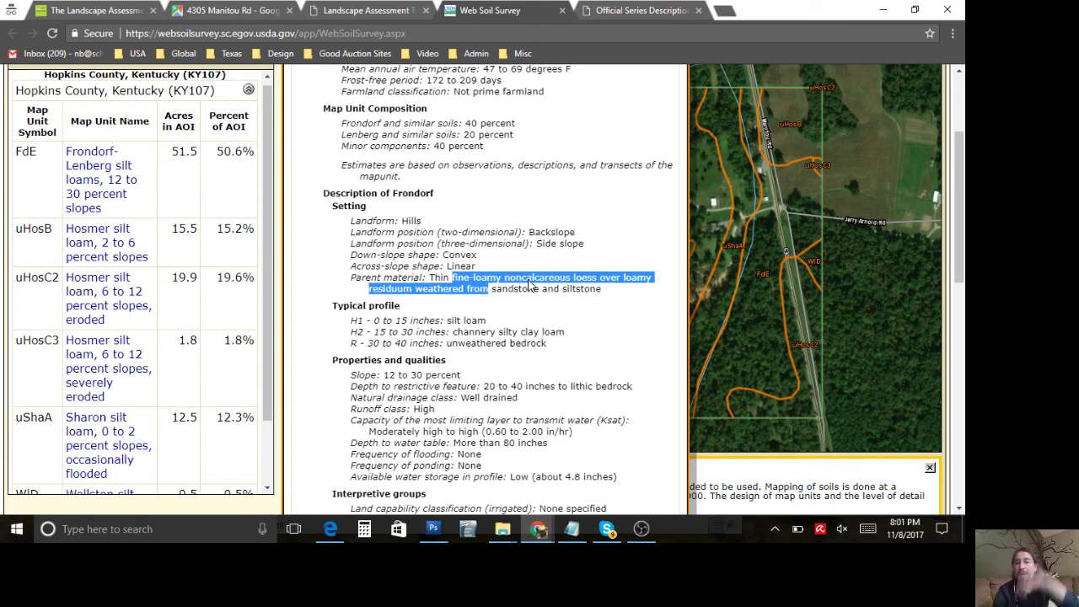
{"action": "left_click", "coordinate": [529, 286]}
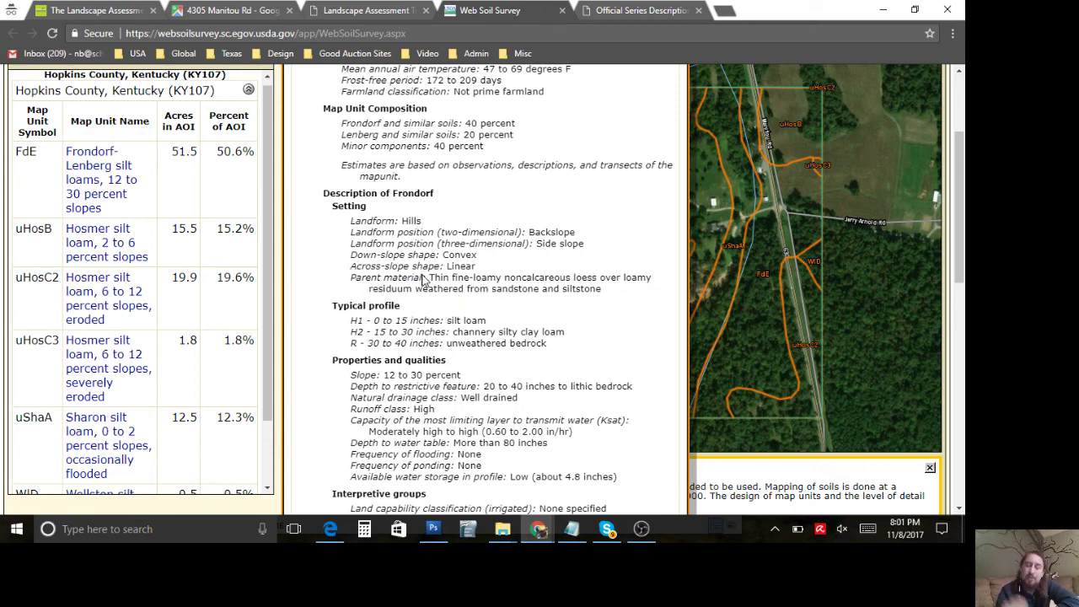
{"action": "scroll", "coordinate": [405, 270], "scroll_direction": "down", "scroll_amount": 1}
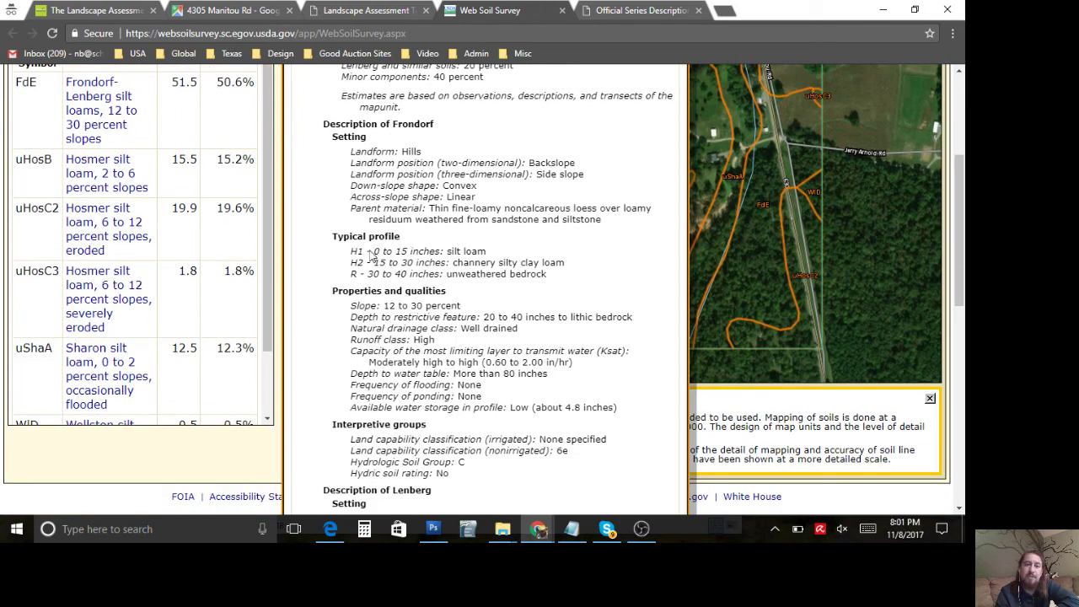
Step: Highlight the three Frondorf typical profile layers and the depth to water table line
{"action": "left_click_drag", "start_coordinate": [357, 251], "coordinate": [547, 280]}
{"action": "left_click", "coordinate": [502, 306]}
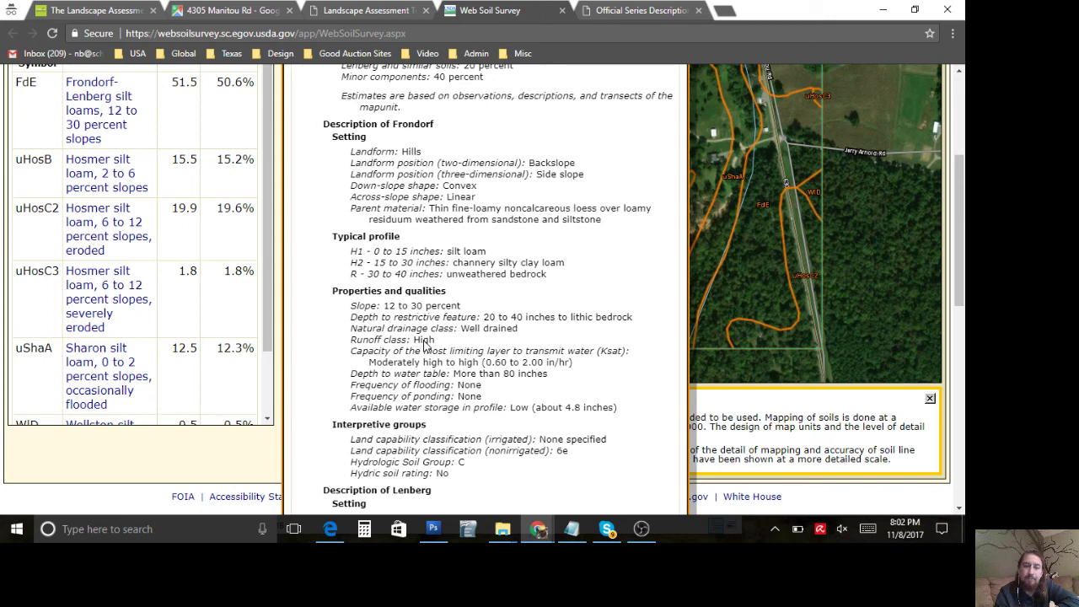
{"action": "double_click", "coordinate": [495, 377]}
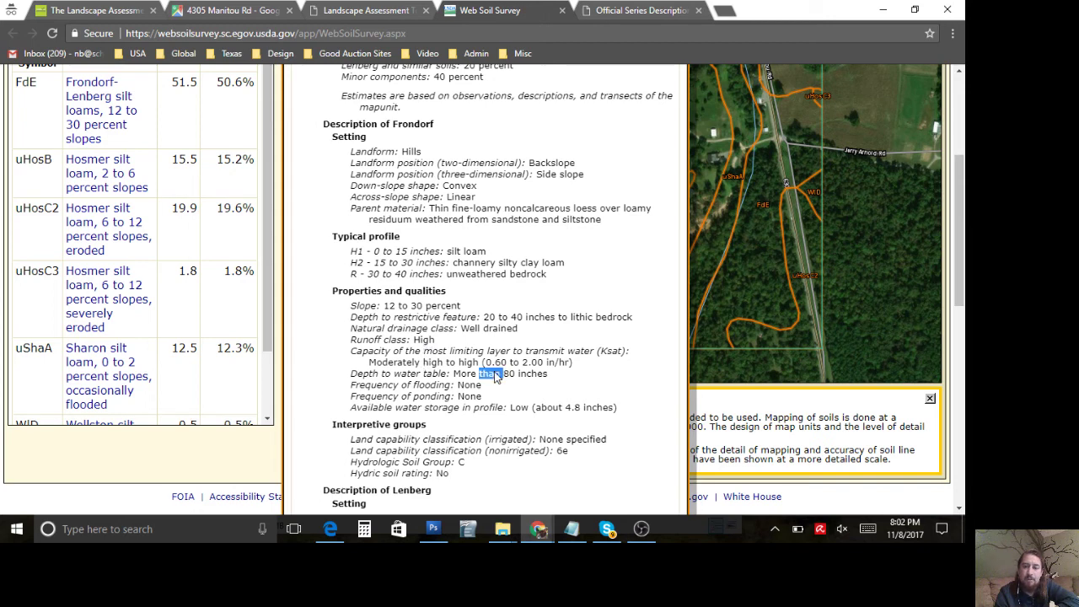
{"action": "triple_click", "coordinate": [496, 377]}
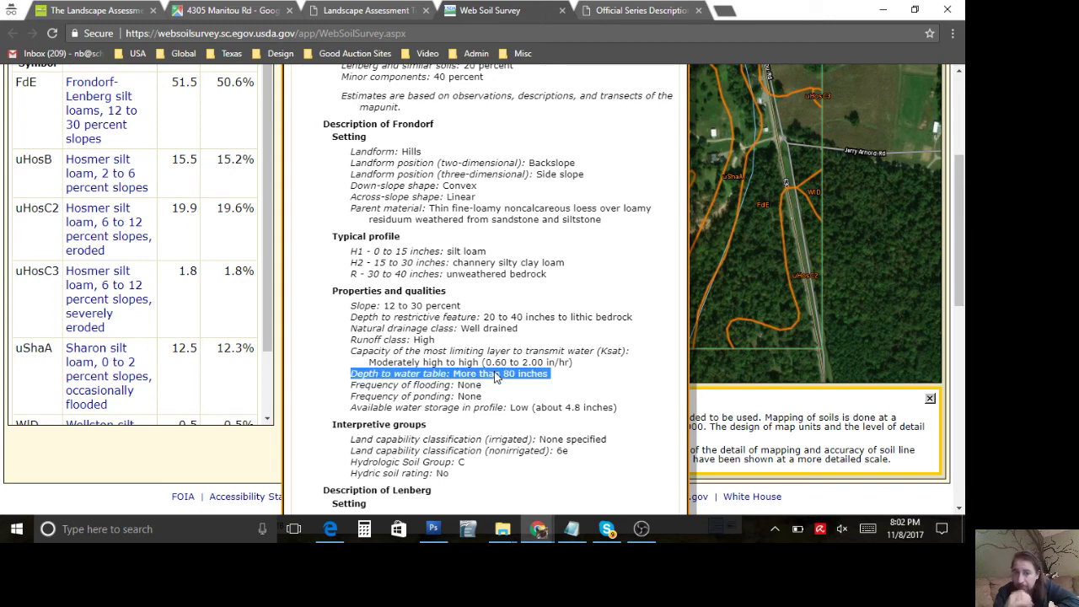
{"action": "scroll", "coordinate": [496, 377], "scroll_direction": "down", "scroll_amount": 1}
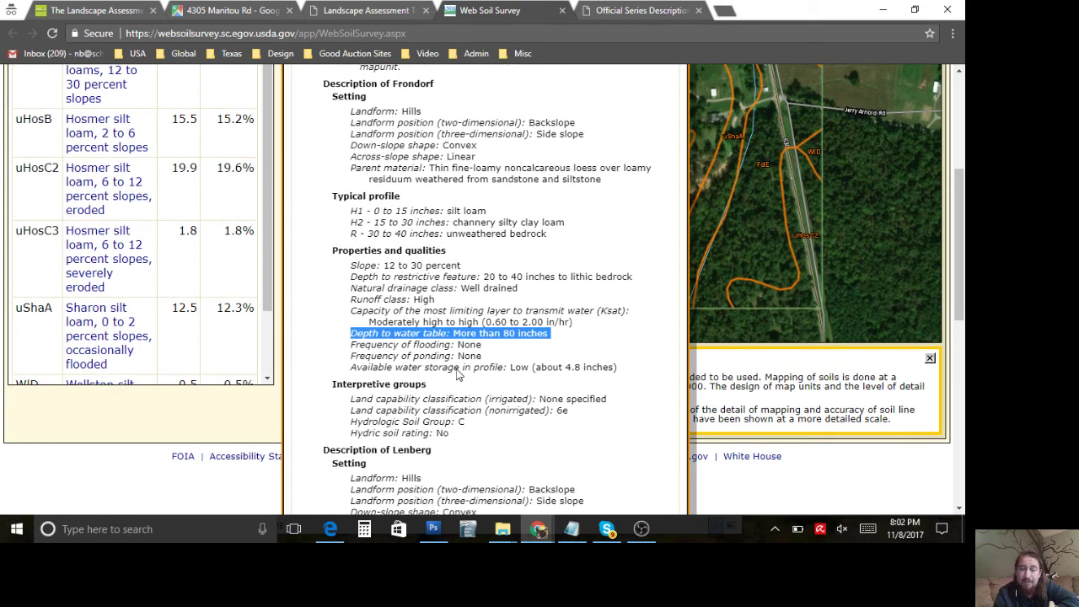
{"action": "left_click", "coordinate": [458, 375]}
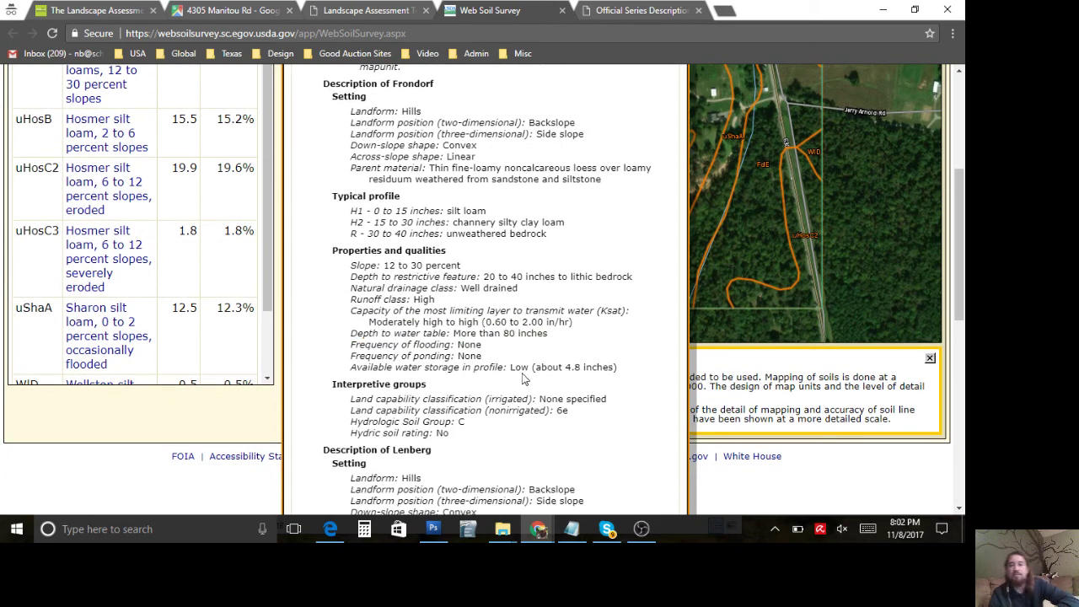
Step: Scroll down and highlight Lenberg's 'Hydrologic Soil Group: C' line for a web search
{"action": "scroll", "coordinate": [523, 379], "scroll_direction": "down", "scroll_amount": 2}
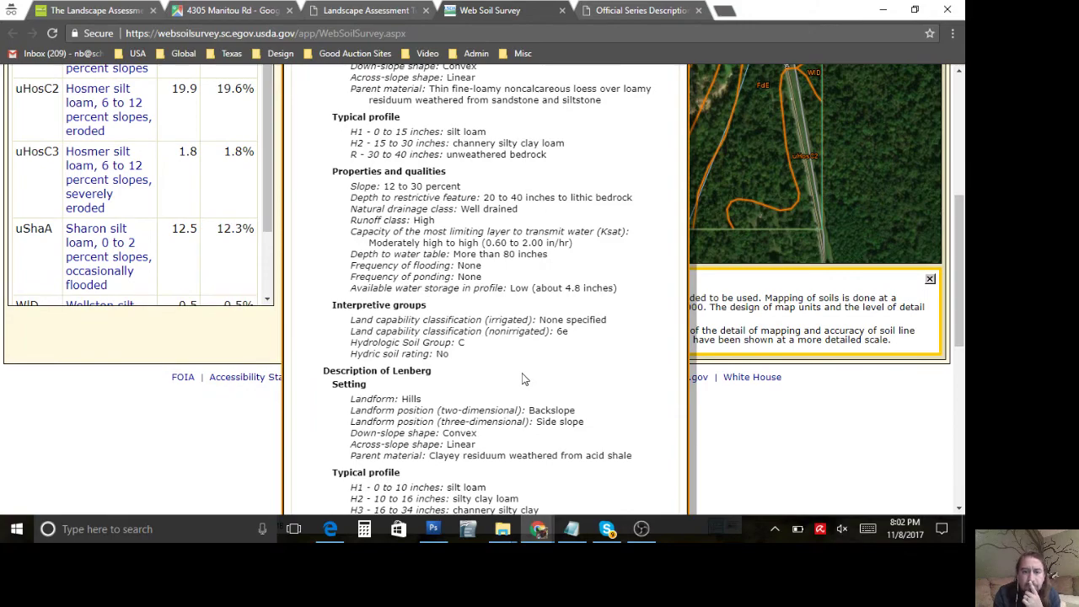
{"action": "scroll", "coordinate": [487, 381], "scroll_direction": "down", "scroll_amount": 3}
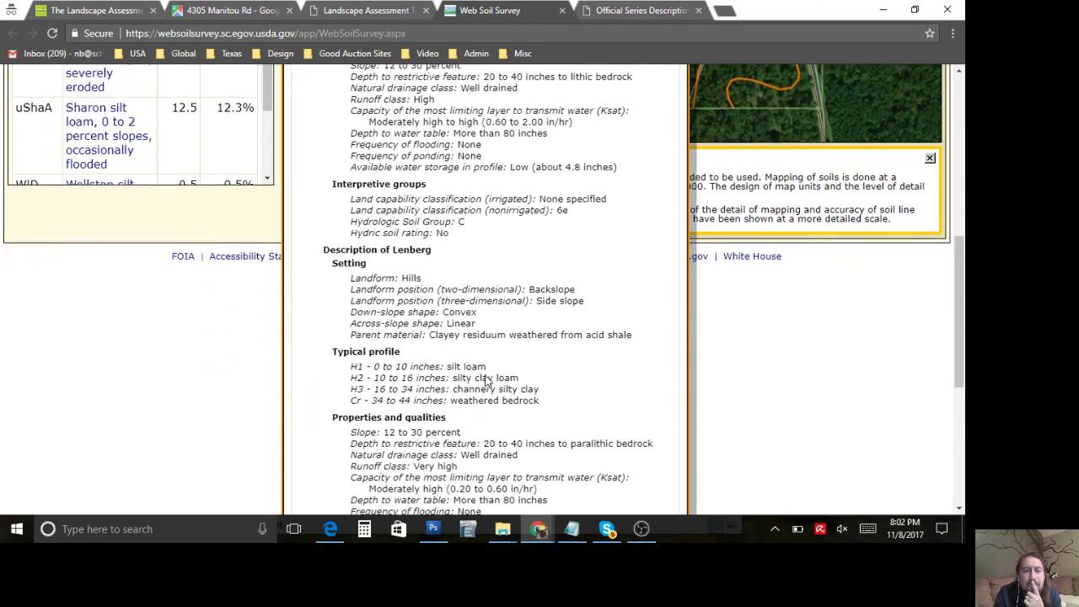
{"action": "scroll", "coordinate": [486, 381], "scroll_direction": "down", "scroll_amount": 4}
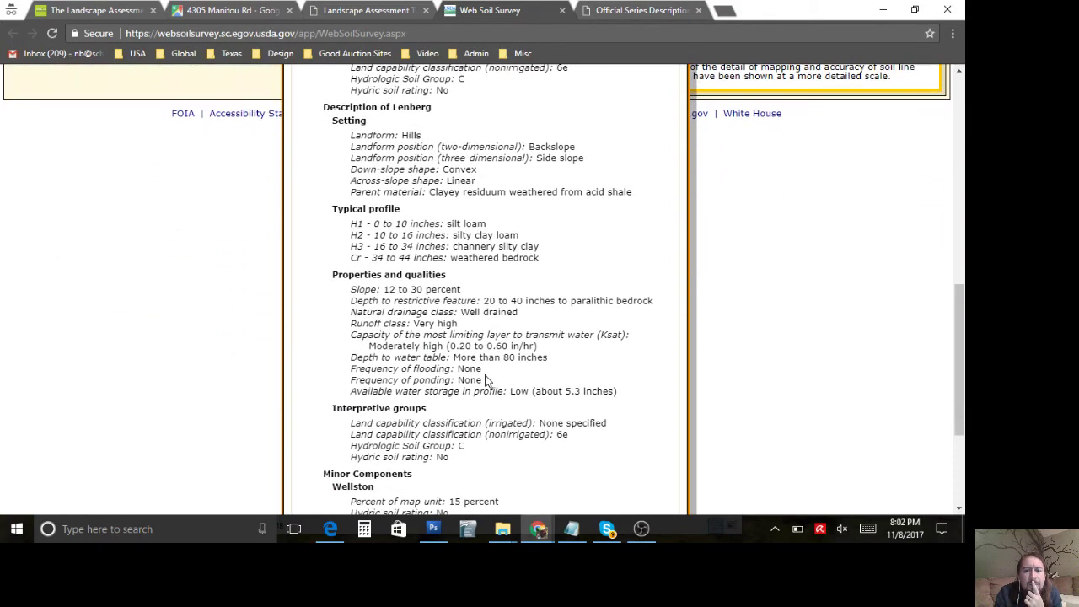
{"action": "scroll", "coordinate": [486, 381], "scroll_direction": "down", "scroll_amount": 2}
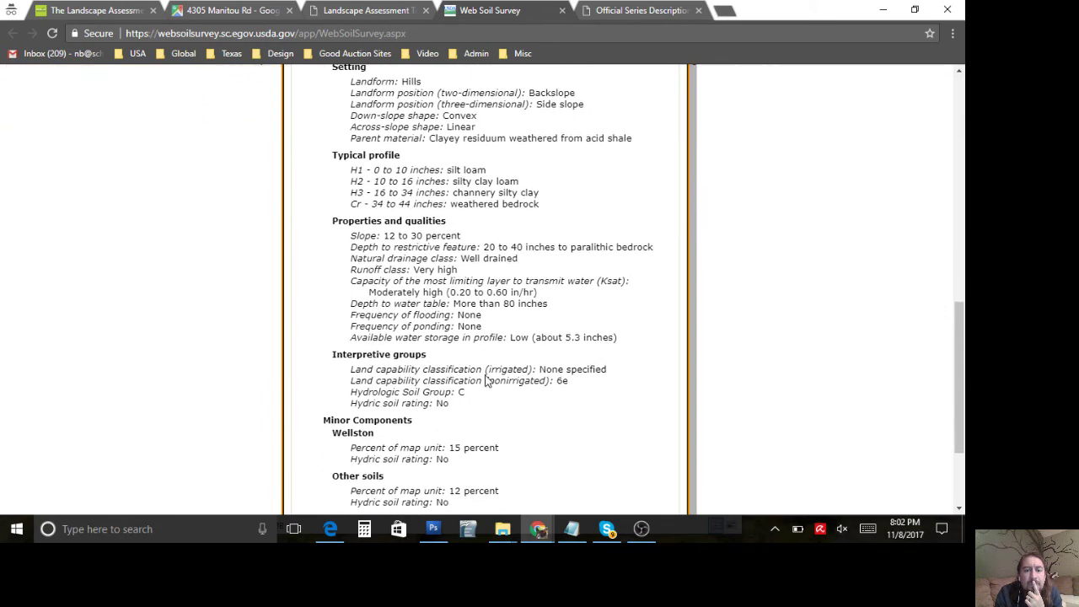
{"action": "double_click", "coordinate": [436, 371]}
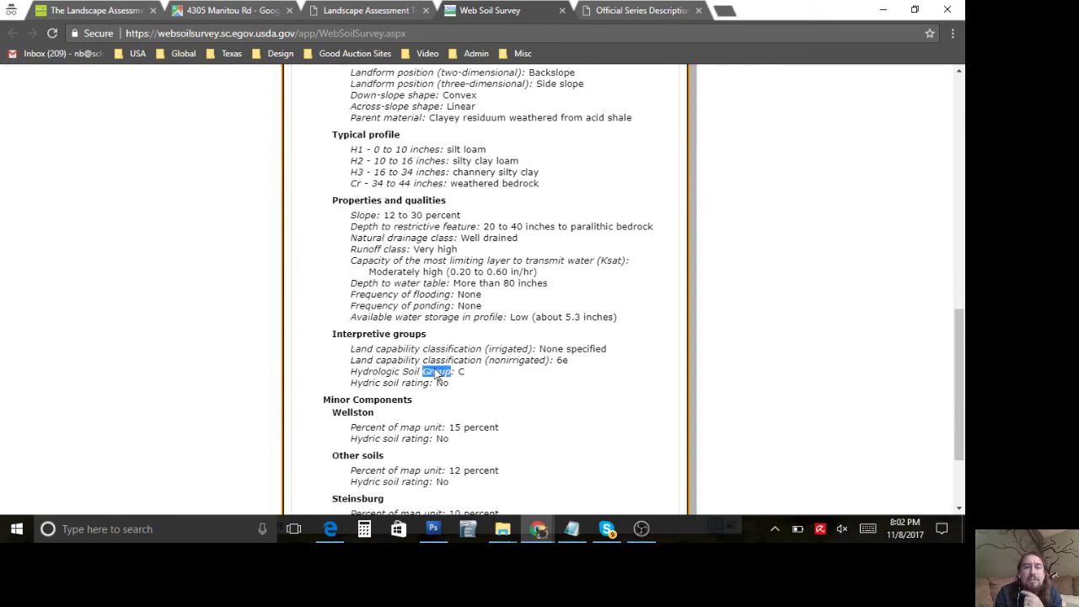
{"action": "left_click", "coordinate": [453, 375]}
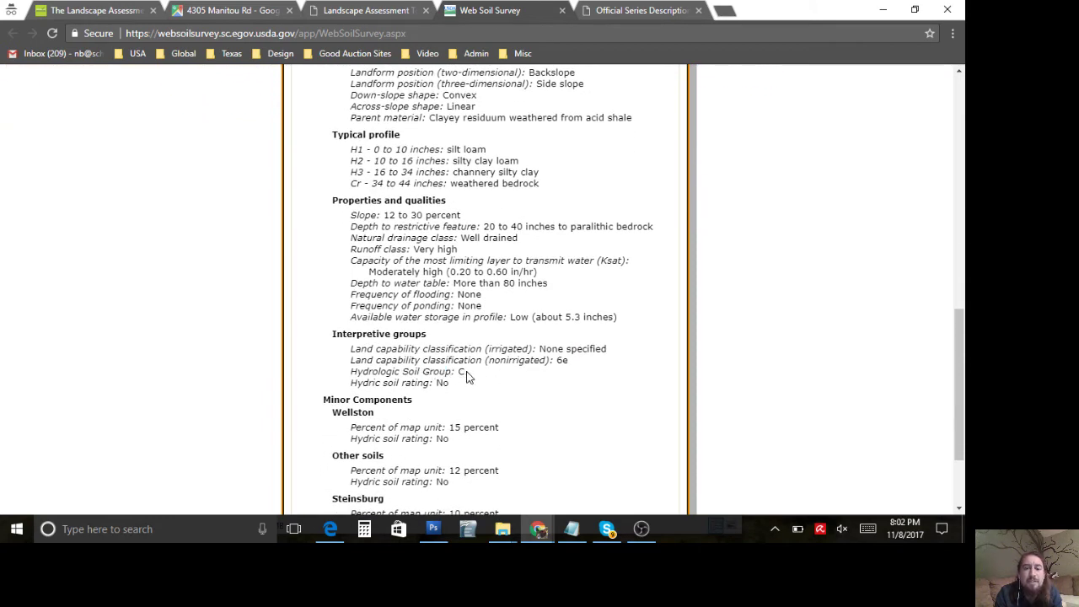
{"action": "left_click_drag", "start_coordinate": [465, 374], "coordinate": [354, 376]}
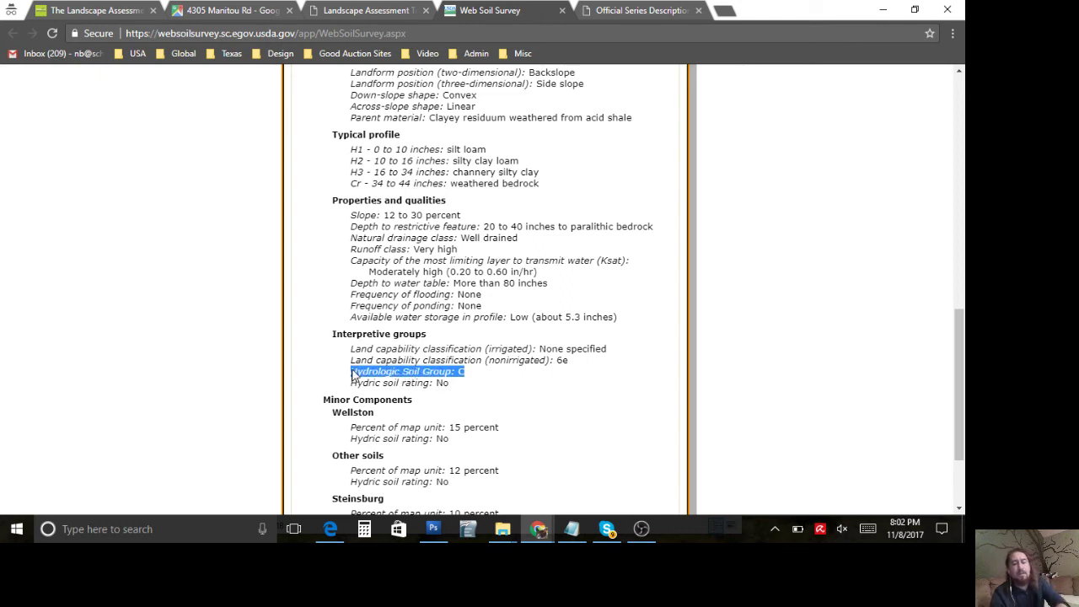
{"action": "left_click", "coordinate": [724, 10]}
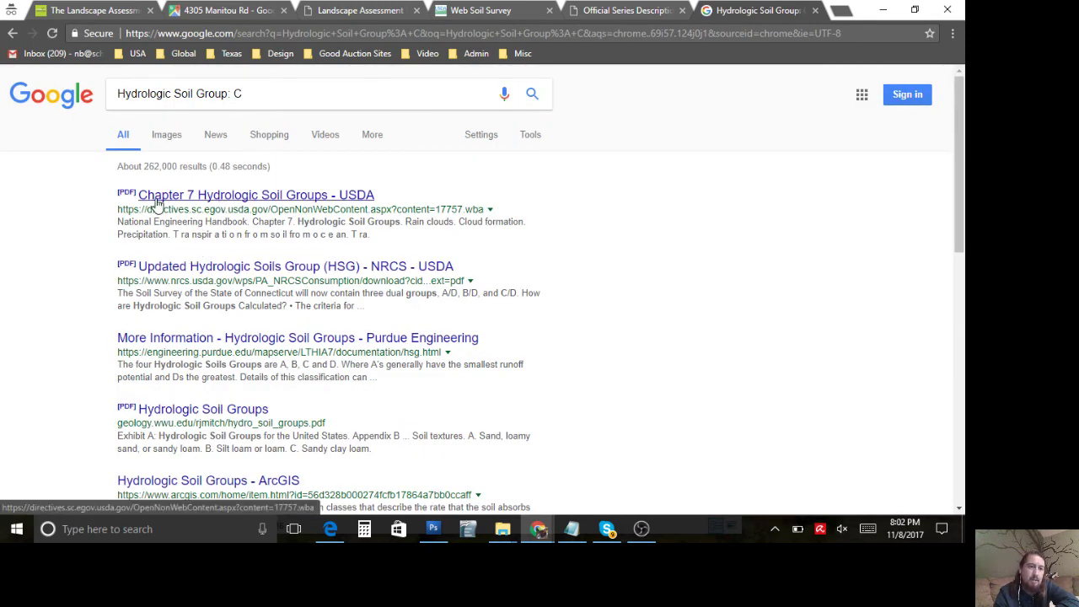
Step: Open the first result, the USDA 'Chapter 7 Hydrologic Soil Groups' PDF
{"action": "left_click", "coordinate": [197, 199]}
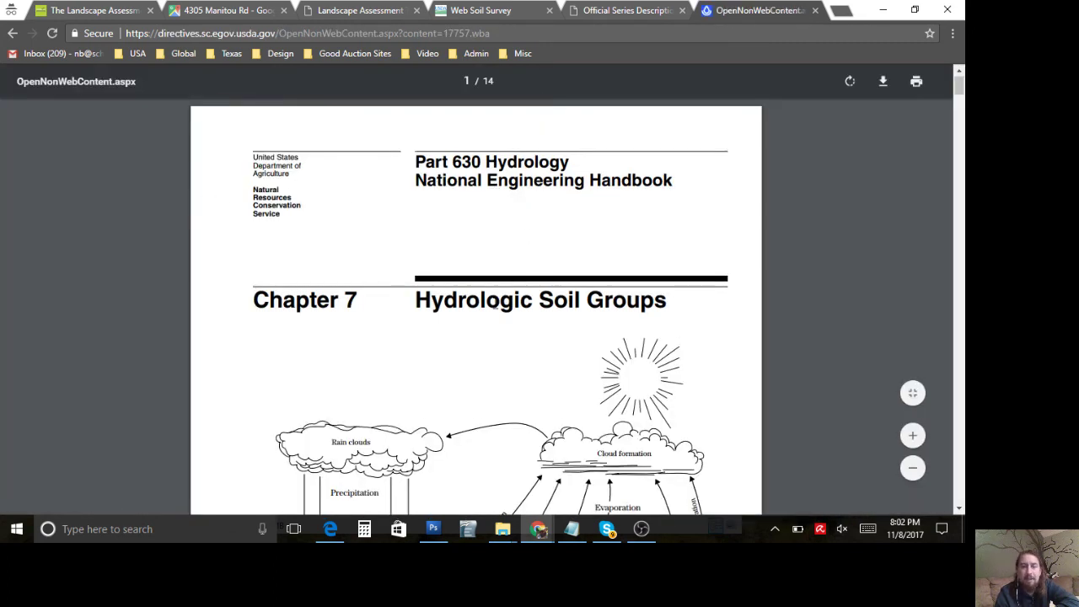
Step: Scroll the handbook PDF to page 10, where the four hydrologic soil groups, including Group C, are described
{"action": "scroll", "coordinate": [496, 302], "scroll_direction": "down", "scroll_amount": 1}
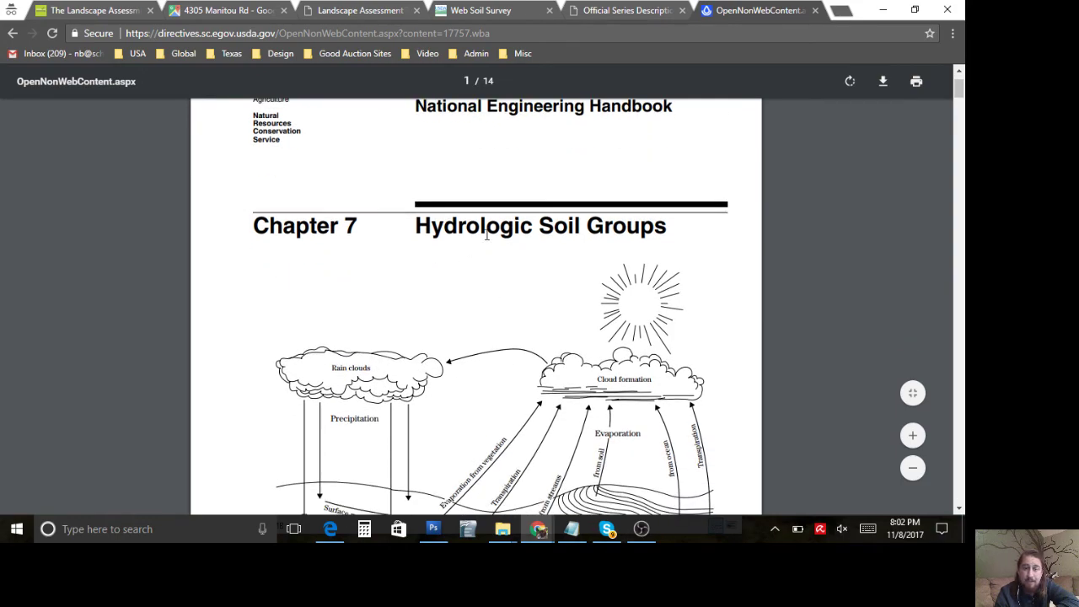
{"action": "scroll", "coordinate": [428, 329], "scroll_direction": "down", "scroll_amount": 10}
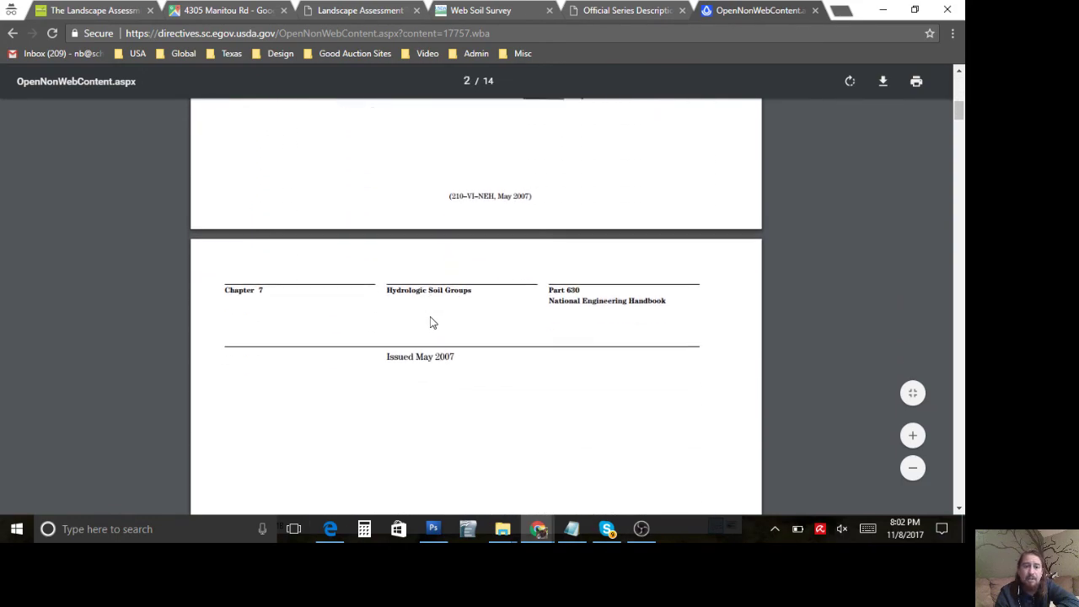
{"action": "scroll", "coordinate": [430, 323], "scroll_direction": "down", "scroll_amount": 15}
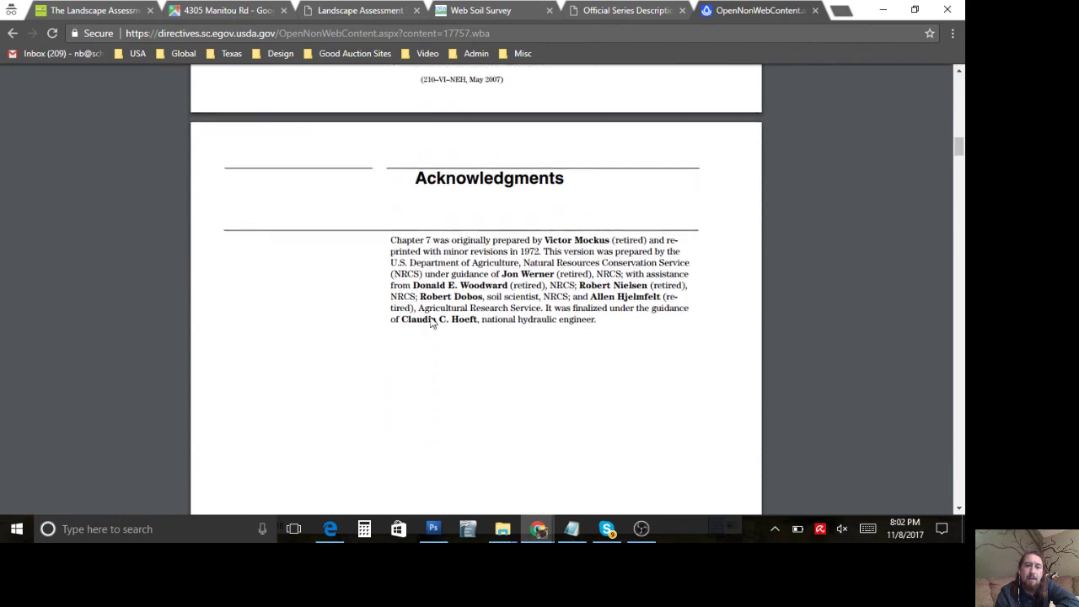
{"action": "scroll", "coordinate": [430, 304], "scroll_direction": "down", "scroll_amount": 10}
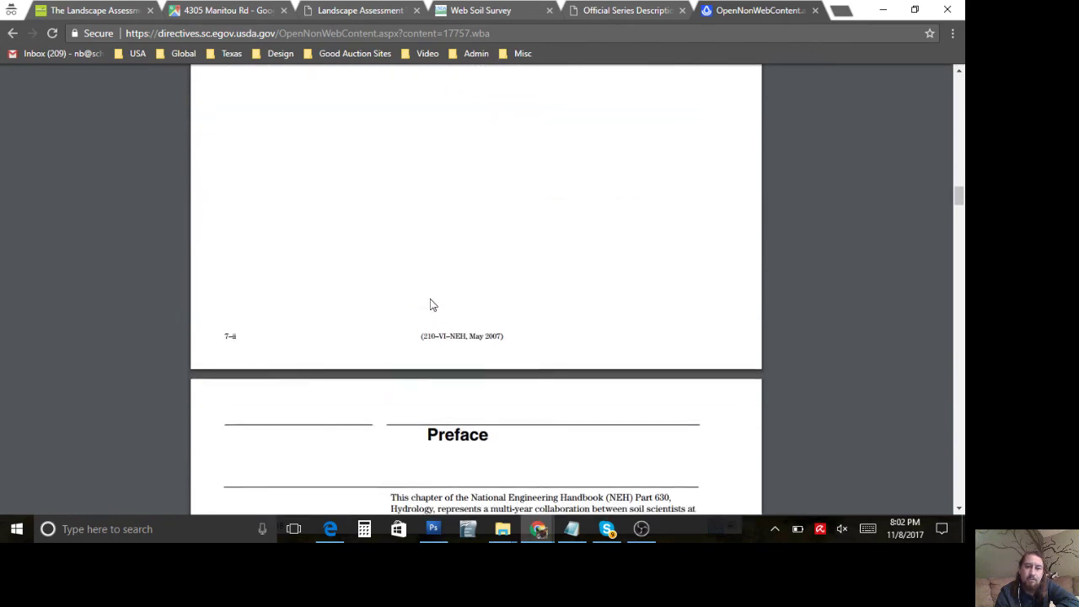
{"action": "scroll", "coordinate": [434, 278], "scroll_direction": "down", "scroll_amount": 10}
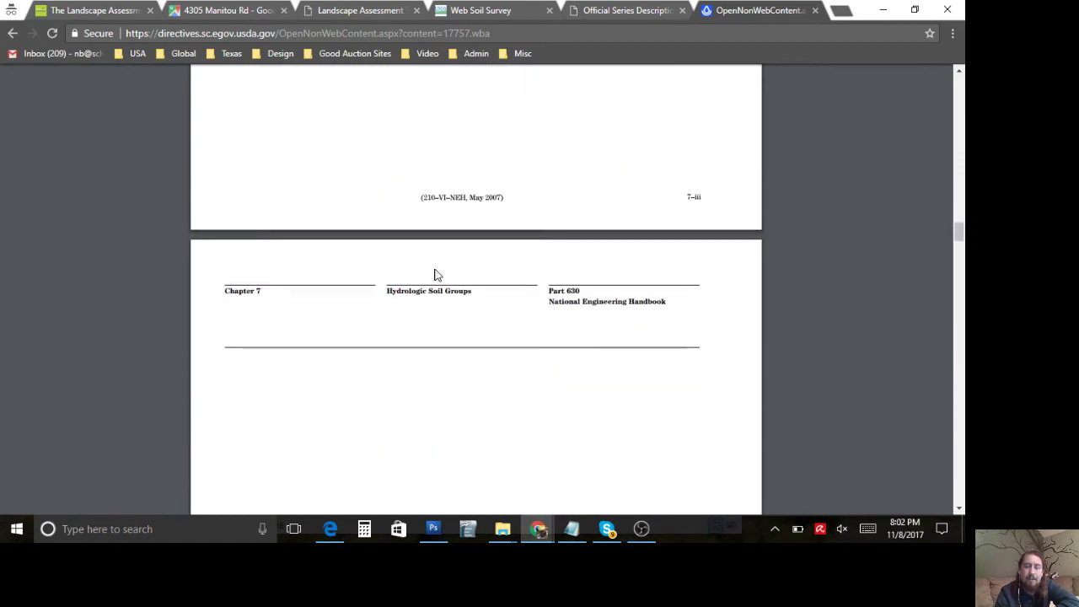
{"action": "scroll", "coordinate": [437, 266], "scroll_direction": "down", "scroll_amount": 3}
{"action": "scroll", "coordinate": [439, 253], "scroll_direction": "up", "scroll_amount": 4}
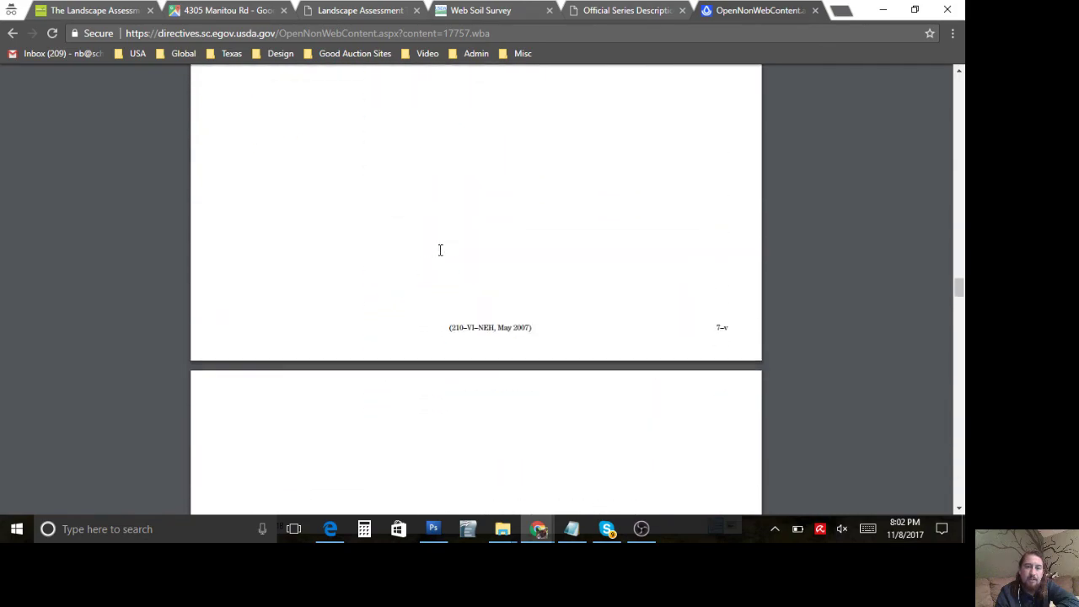
{"action": "scroll", "coordinate": [440, 247], "scroll_direction": "down", "scroll_amount": 2}
{"action": "scroll", "coordinate": [439, 244], "scroll_direction": "down", "scroll_amount": 5}
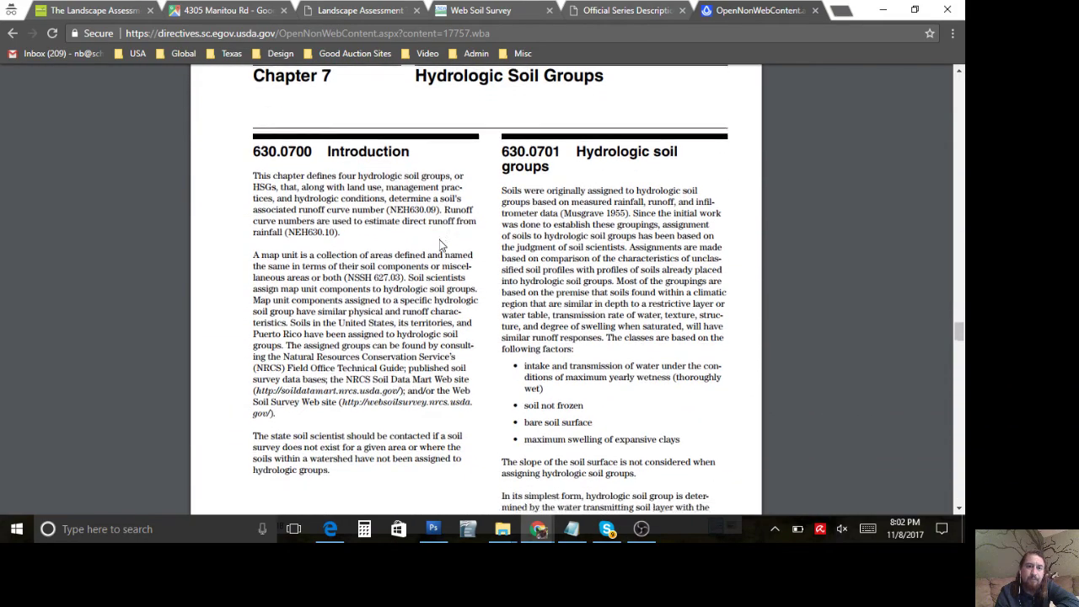
{"action": "scroll", "coordinate": [440, 245], "scroll_direction": "up", "scroll_amount": 2}
{"action": "scroll", "coordinate": [439, 239], "scroll_direction": "up", "scroll_amount": 1}
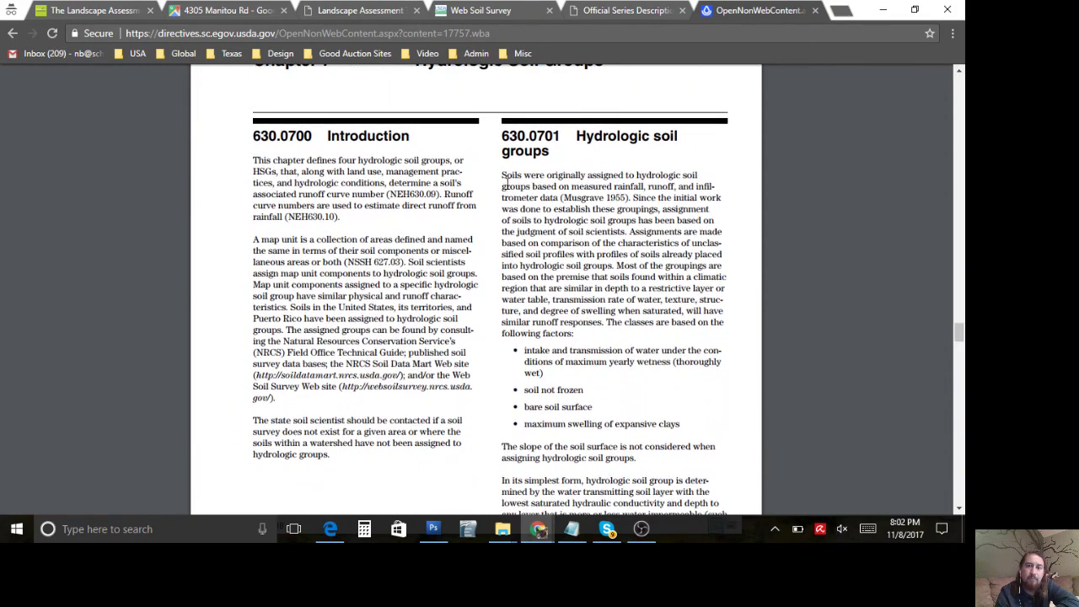
{"action": "scroll", "coordinate": [548, 265], "scroll_direction": "down", "scroll_amount": 12}
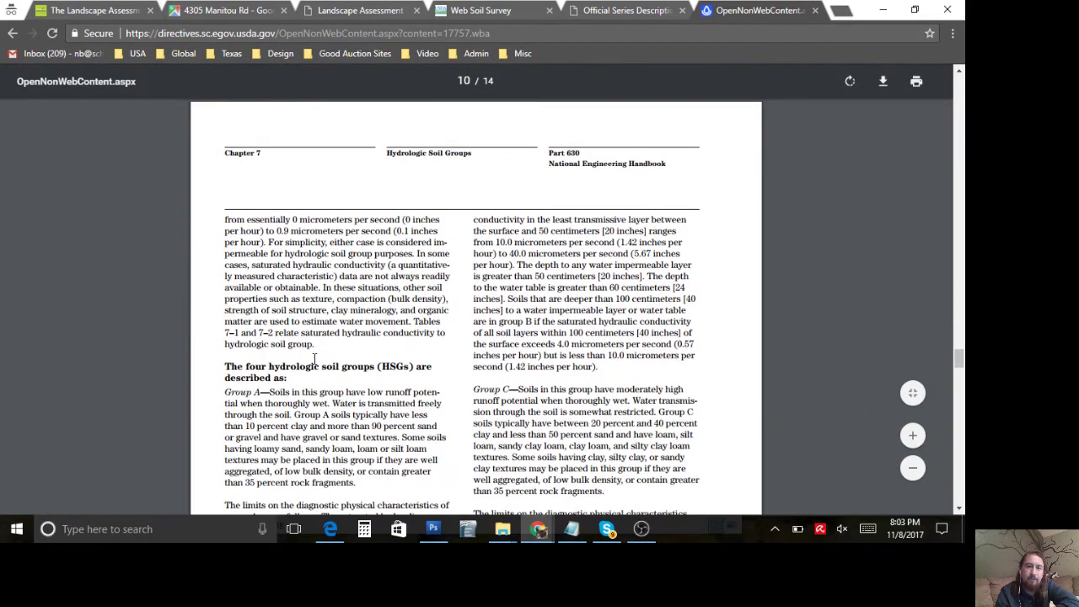
{"action": "scroll", "coordinate": [314, 359], "scroll_direction": "down", "scroll_amount": 3}
{"action": "scroll", "coordinate": [265, 382], "scroll_direction": "down", "scroll_amount": 4}
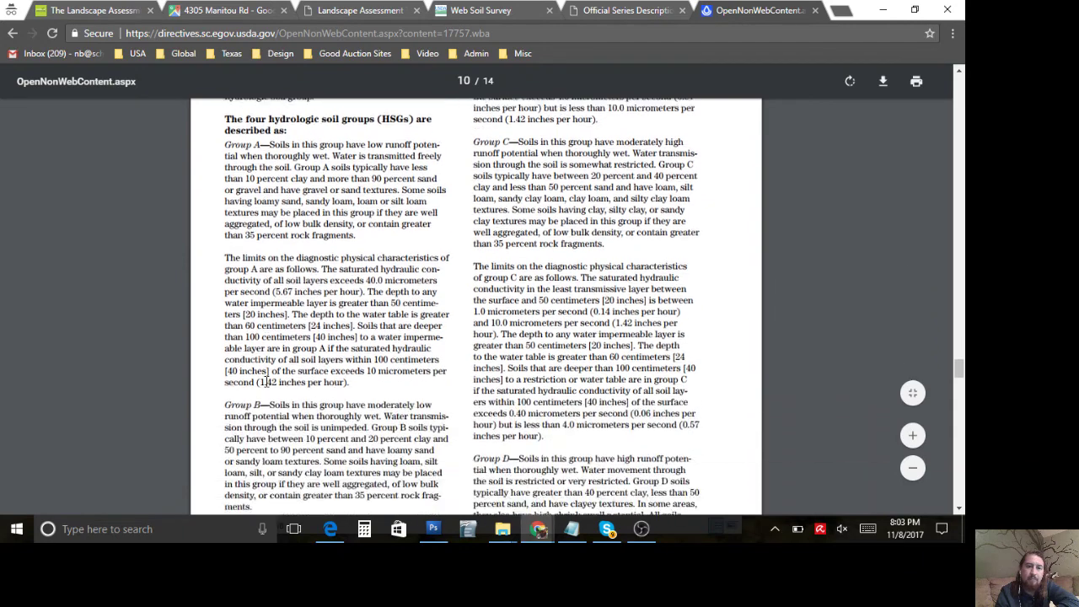
{"action": "scroll", "coordinate": [427, 312], "scroll_direction": "up", "scroll_amount": 5}
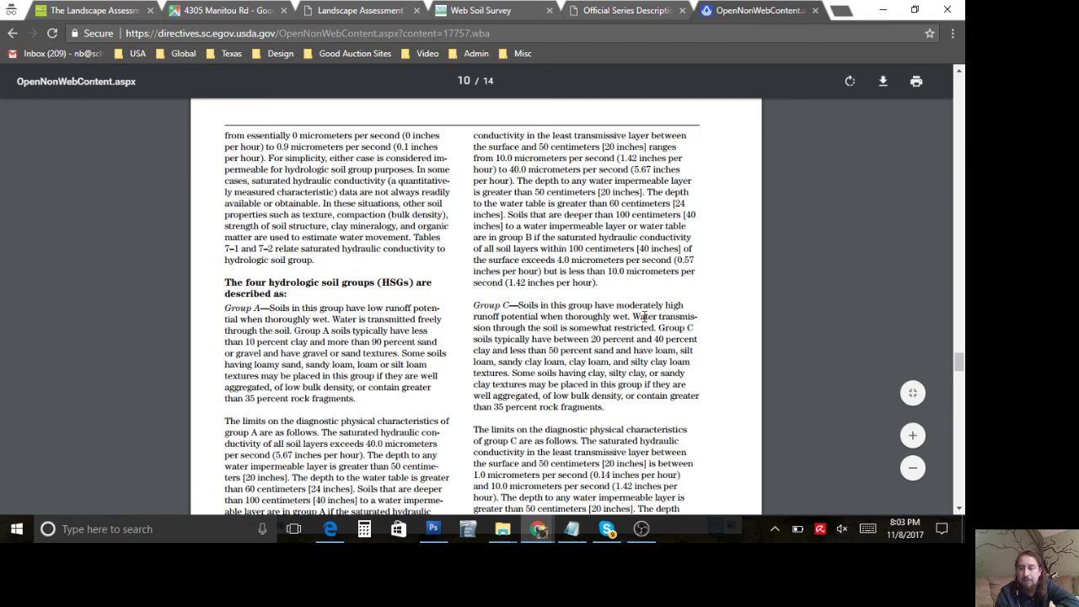
{"action": "scroll", "coordinate": [609, 368], "scroll_direction": "down", "scroll_amount": 2}
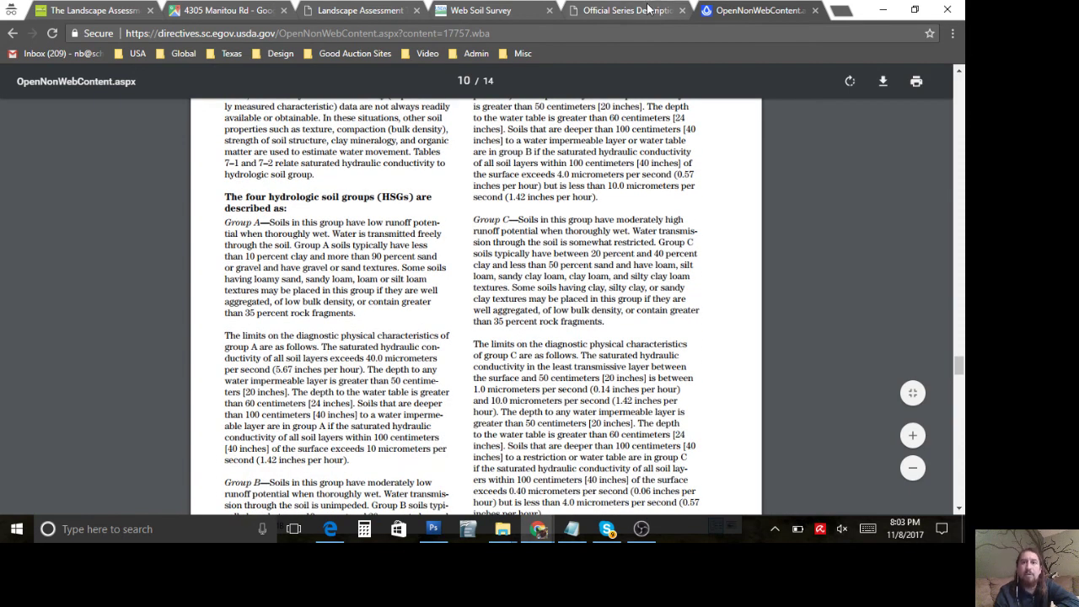
Step: Return to the assessment form and scroll through the Soil Taxonomy and Micro-Organism sections
{"action": "left_click", "coordinate": [360, 10]}
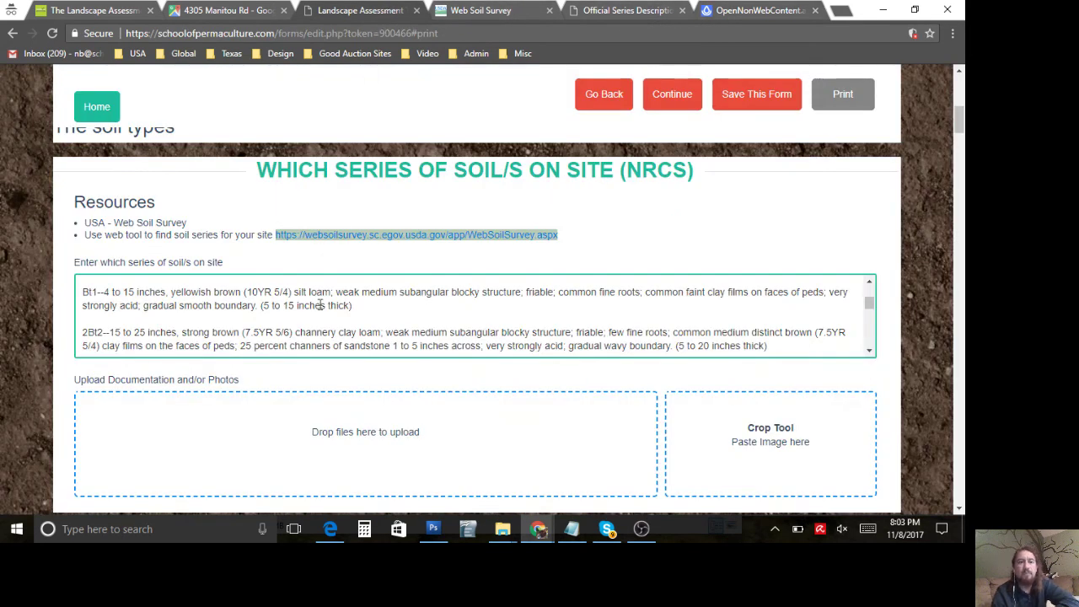
{"action": "scroll", "coordinate": [314, 327], "scroll_direction": "down", "scroll_amount": 4}
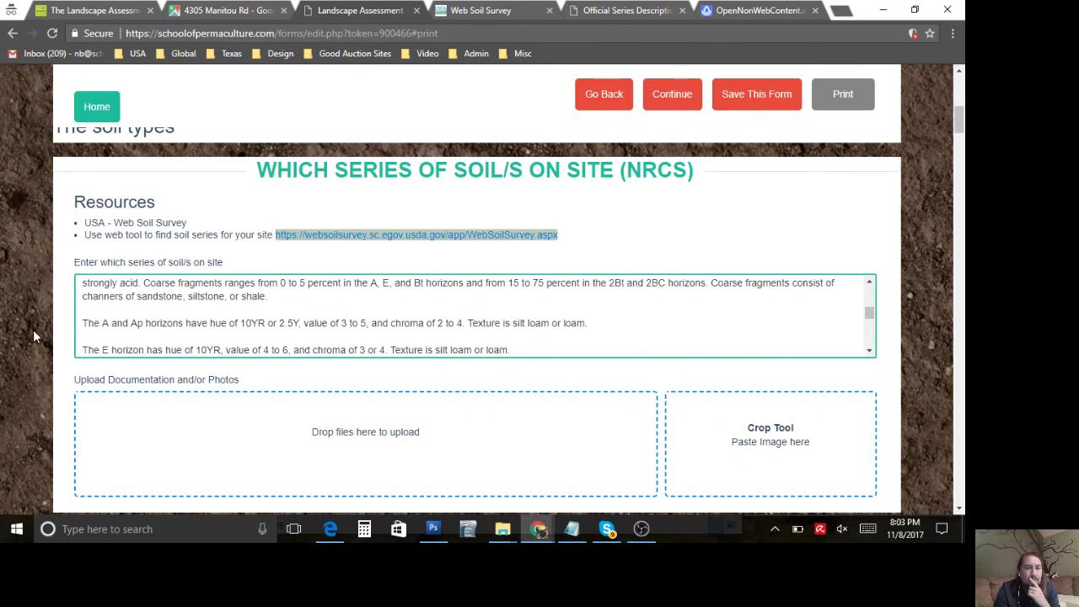
{"action": "scroll", "coordinate": [32, 336], "scroll_direction": "down", "scroll_amount": 5}
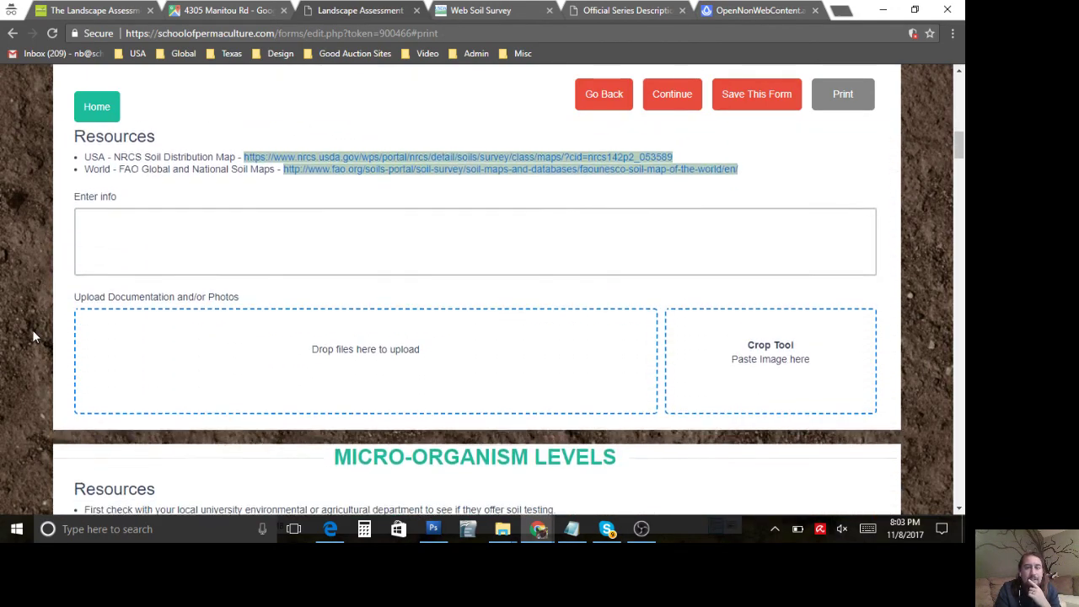
{"action": "scroll", "coordinate": [32, 336], "scroll_direction": "up", "scroll_amount": 1}
{"action": "scroll", "coordinate": [200, 218], "scroll_direction": "down", "scroll_amount": 3}
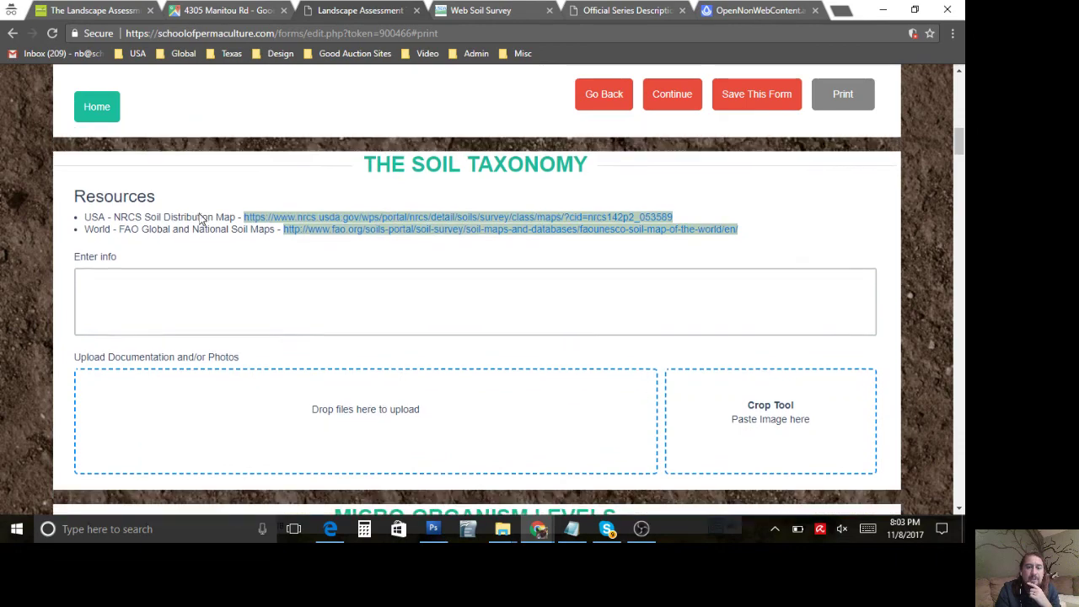
{"action": "scroll", "coordinate": [281, 282], "scroll_direction": "down", "scroll_amount": 4}
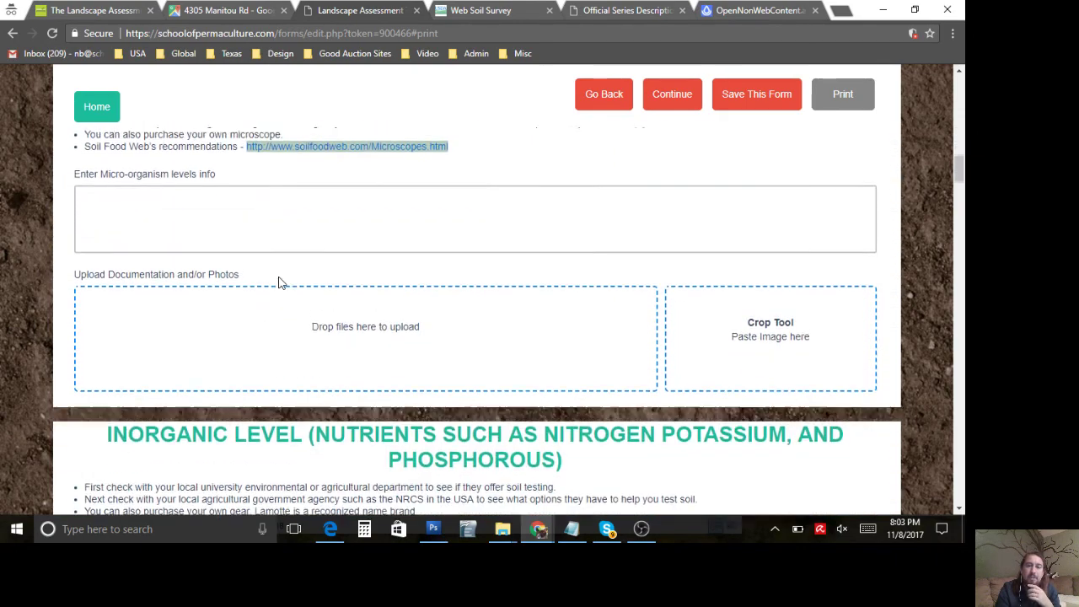
{"action": "scroll", "coordinate": [280, 283], "scroll_direction": "up", "scroll_amount": 4}
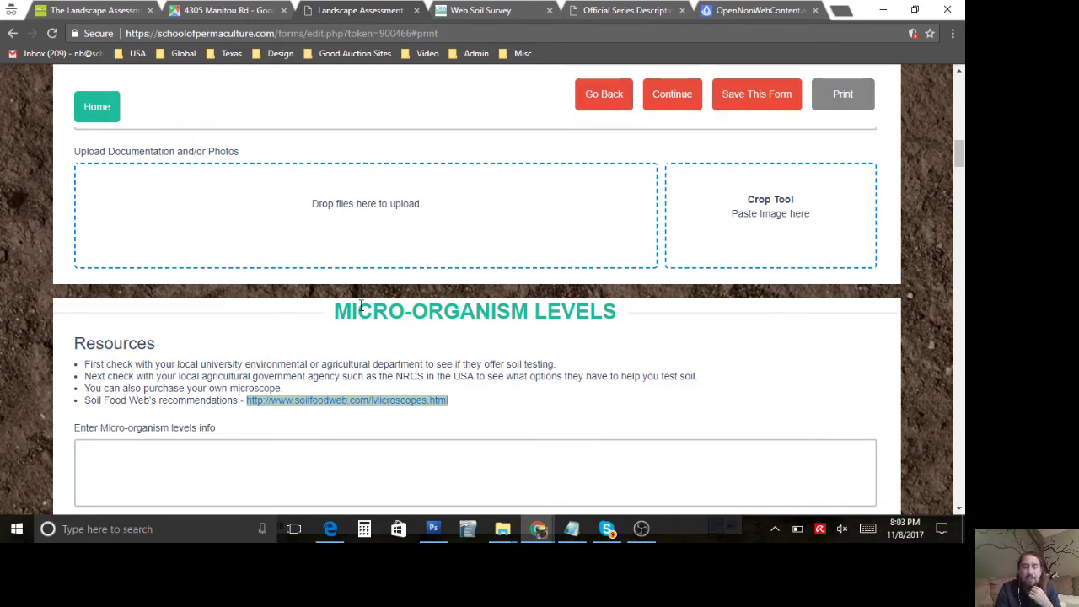
{"action": "scroll", "coordinate": [361, 307], "scroll_direction": "down", "scroll_amount": 4}
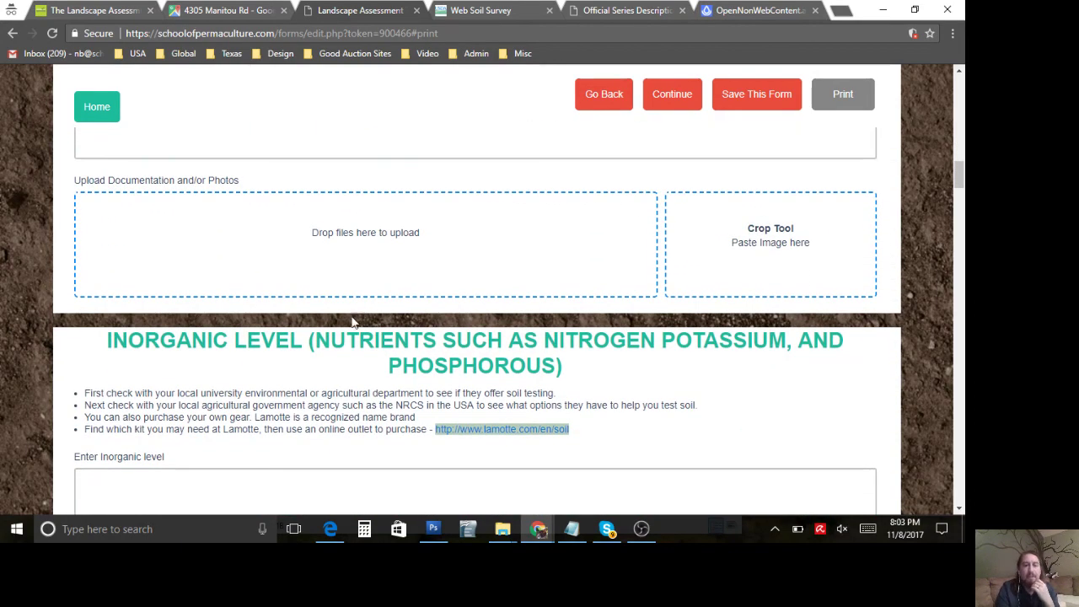
{"action": "scroll", "coordinate": [342, 339], "scroll_direction": "down", "scroll_amount": 2}
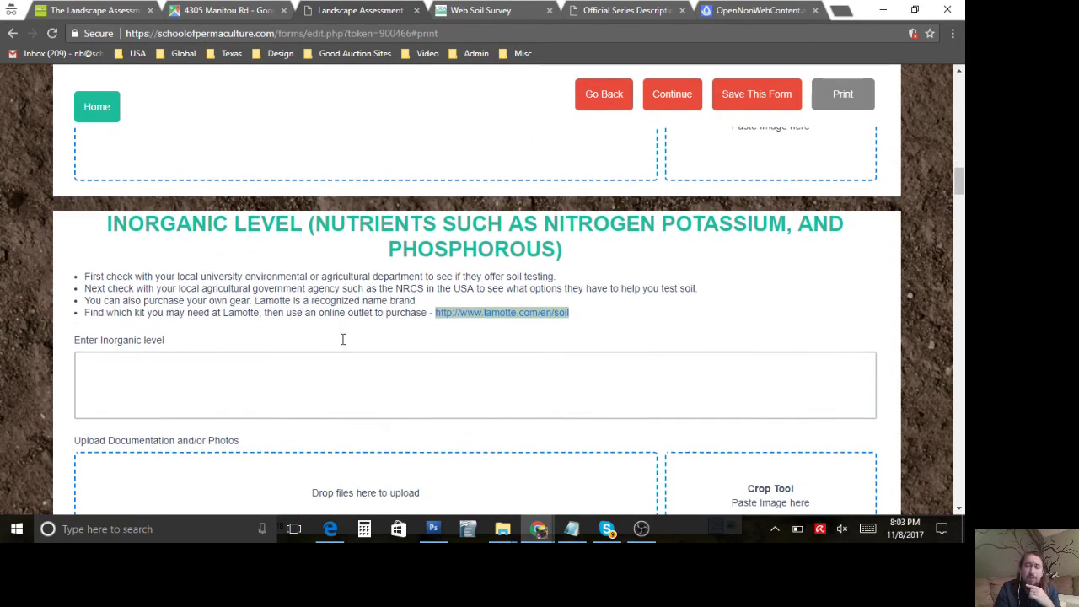
Step: Briefly focus the Inorganic Level entry, then scroll on to the Soil P.H. section and its resources
{"action": "left_click", "coordinate": [343, 338]}
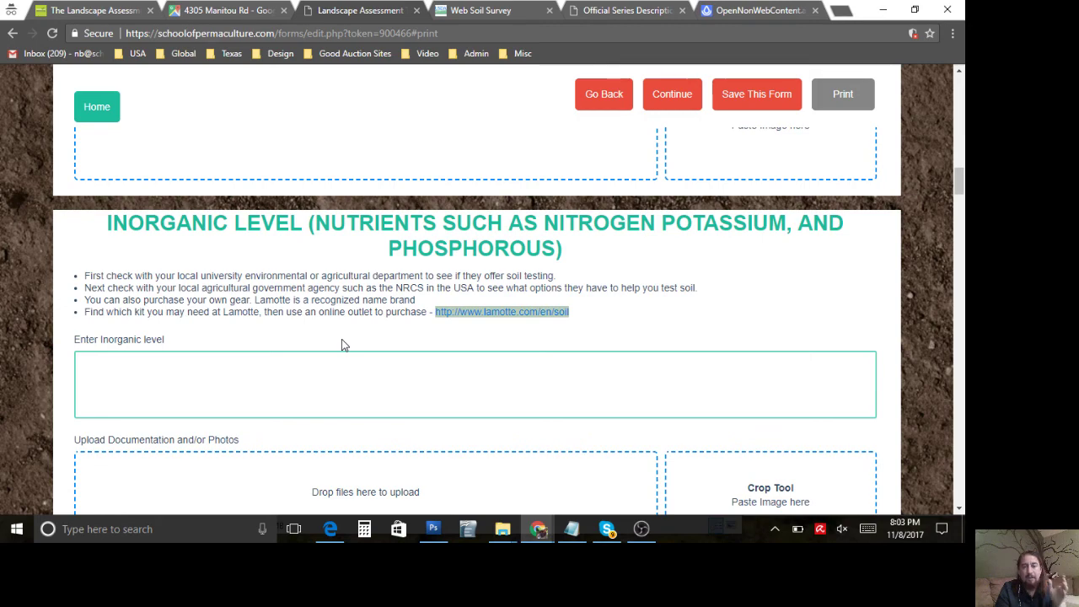
{"action": "left_click", "coordinate": [269, 299]}
{"action": "scroll", "coordinate": [268, 300], "scroll_direction": "down", "scroll_amount": 1}
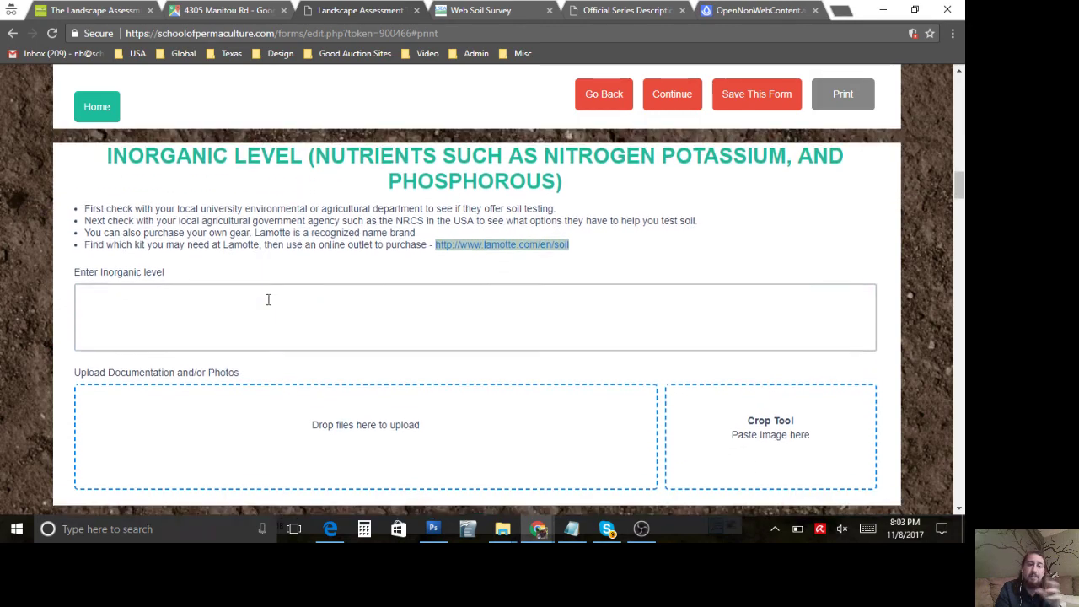
{"action": "left_click", "coordinate": [268, 299]}
{"action": "scroll", "coordinate": [267, 304], "scroll_direction": "down", "scroll_amount": 1}
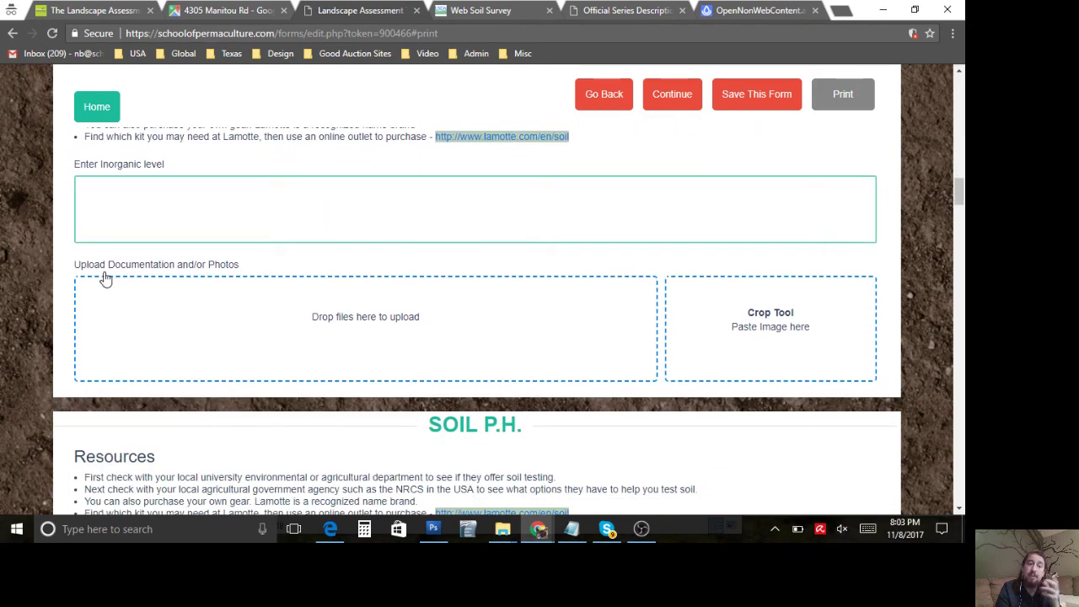
{"action": "scroll", "coordinate": [65, 294], "scroll_direction": "down", "scroll_amount": 1}
{"action": "left_click", "coordinate": [65, 293]}
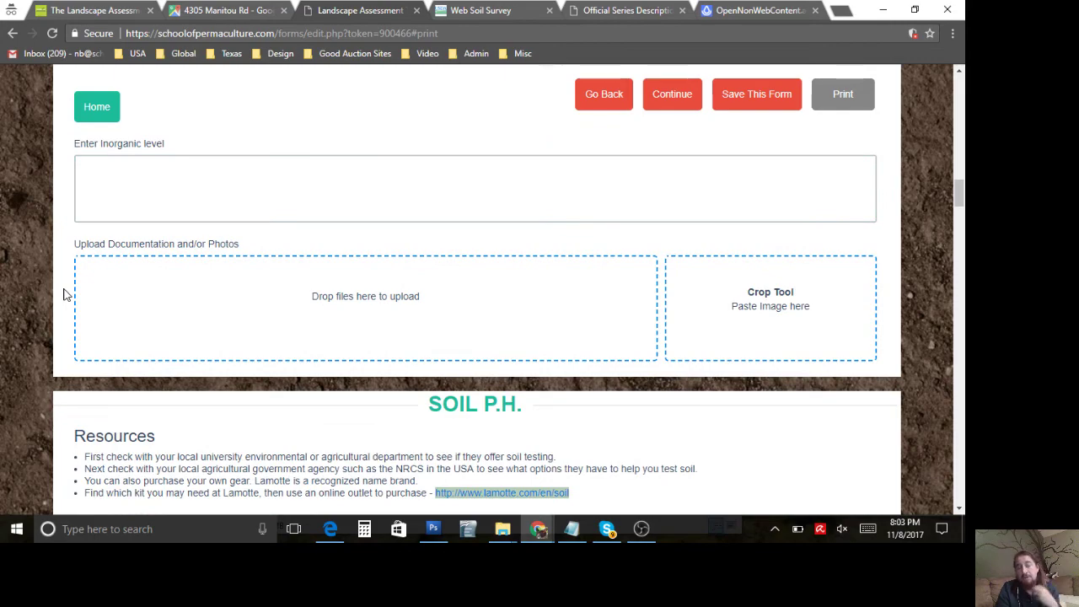
{"action": "scroll", "coordinate": [65, 293], "scroll_direction": "up", "scroll_amount": 3}
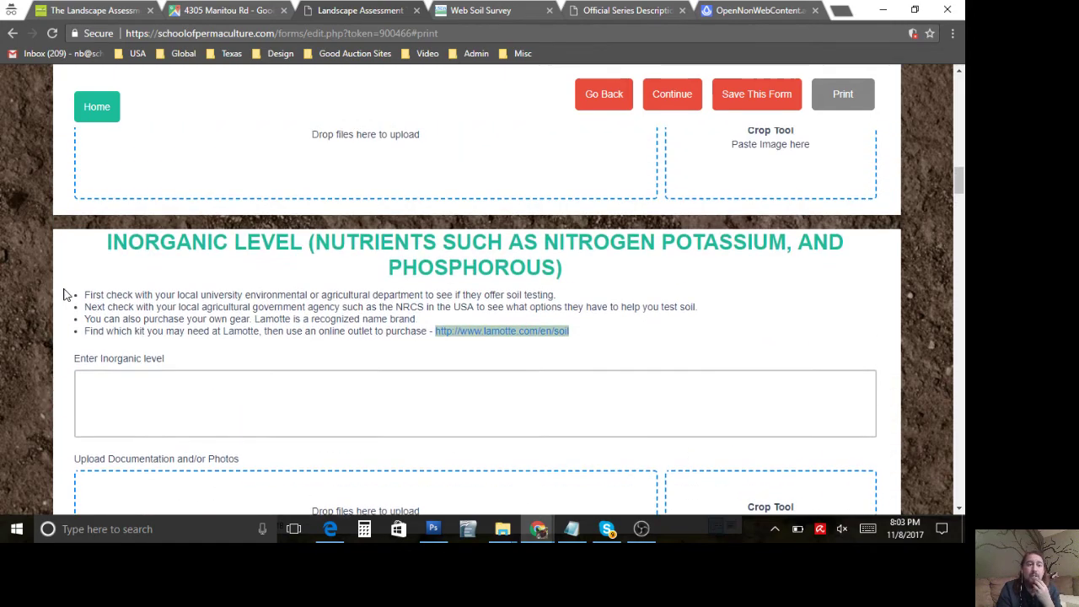
{"action": "scroll", "coordinate": [65, 293], "scroll_direction": "down", "scroll_amount": 2}
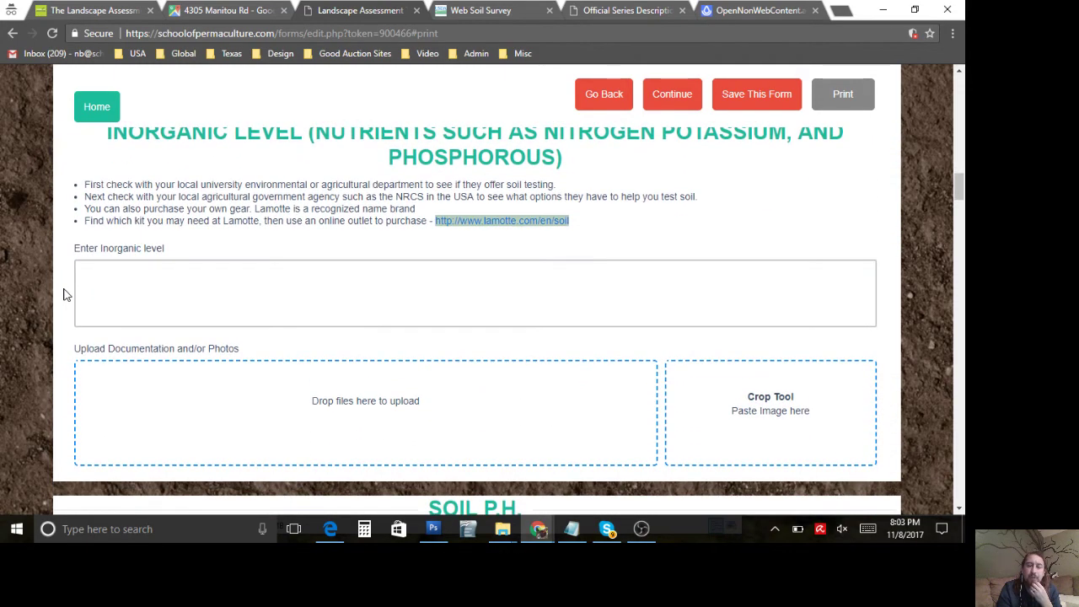
{"action": "scroll", "coordinate": [65, 293], "scroll_direction": "down", "scroll_amount": 4}
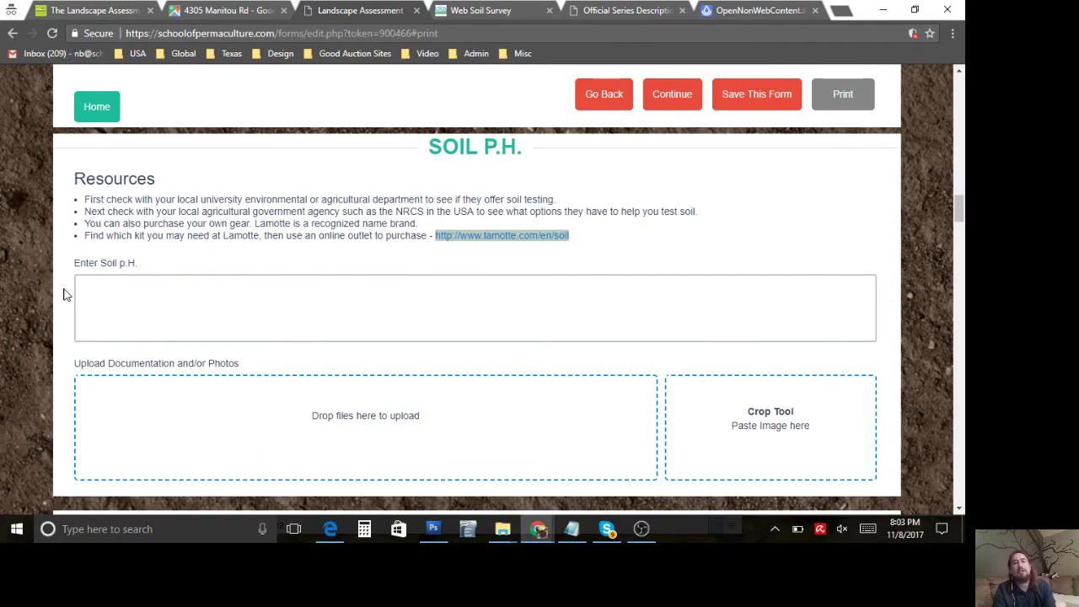
Step: Scroll through Organic Matter, Chemicals, Water Holding Capacity and Proctor Compaction, settling on Water Holding Capacity
{"action": "scroll", "coordinate": [65, 294], "scroll_direction": "down", "scroll_amount": 7}
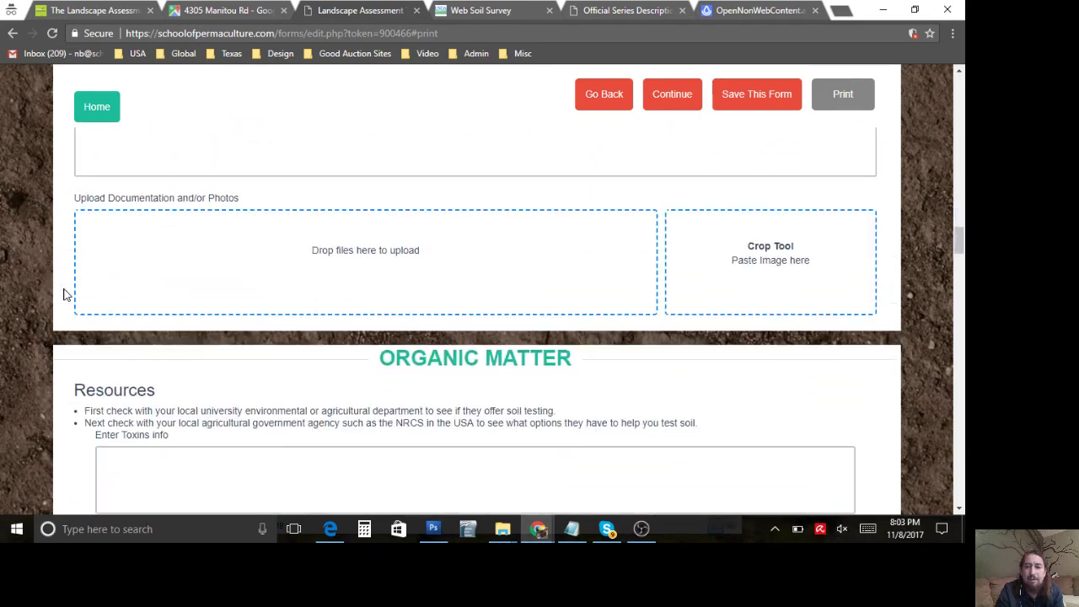
{"action": "scroll", "coordinate": [65, 294], "scroll_direction": "down", "scroll_amount": 3}
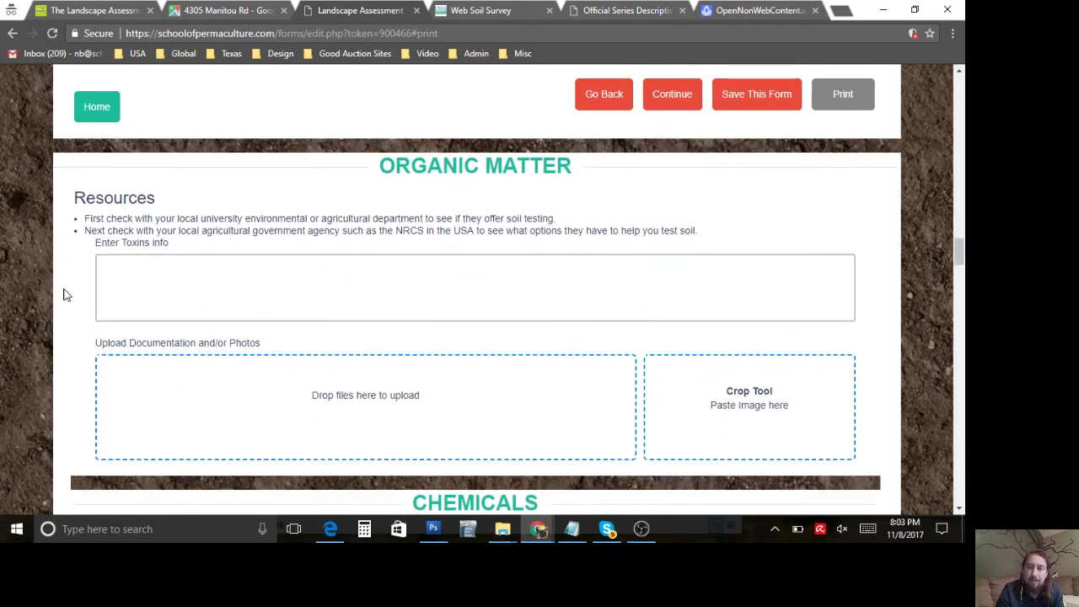
{"action": "scroll", "coordinate": [65, 293], "scroll_direction": "down", "scroll_amount": 4}
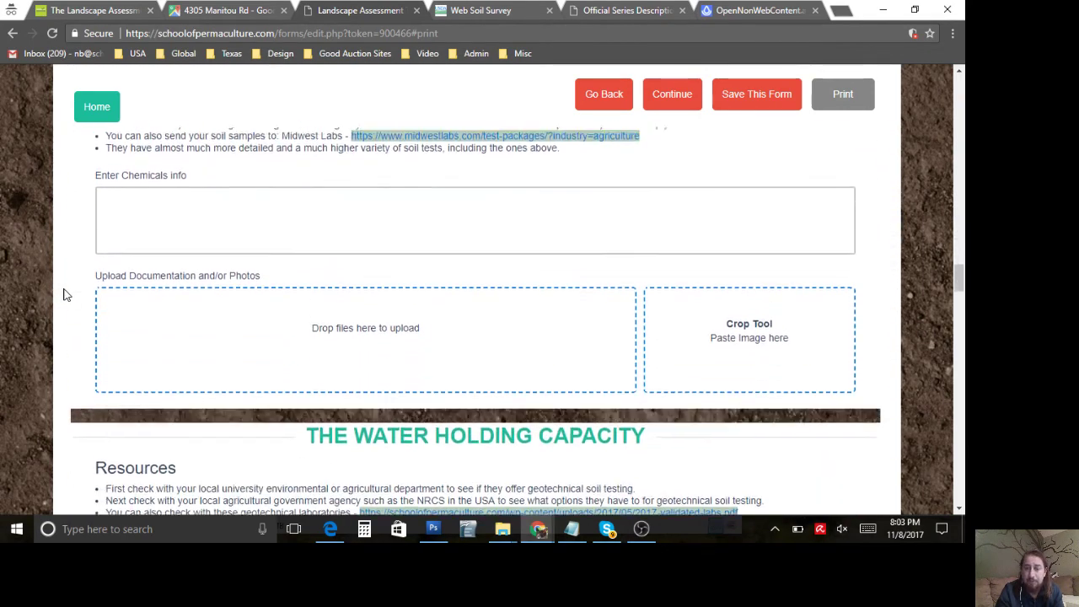
{"action": "scroll", "coordinate": [65, 294], "scroll_direction": "up", "scroll_amount": 2}
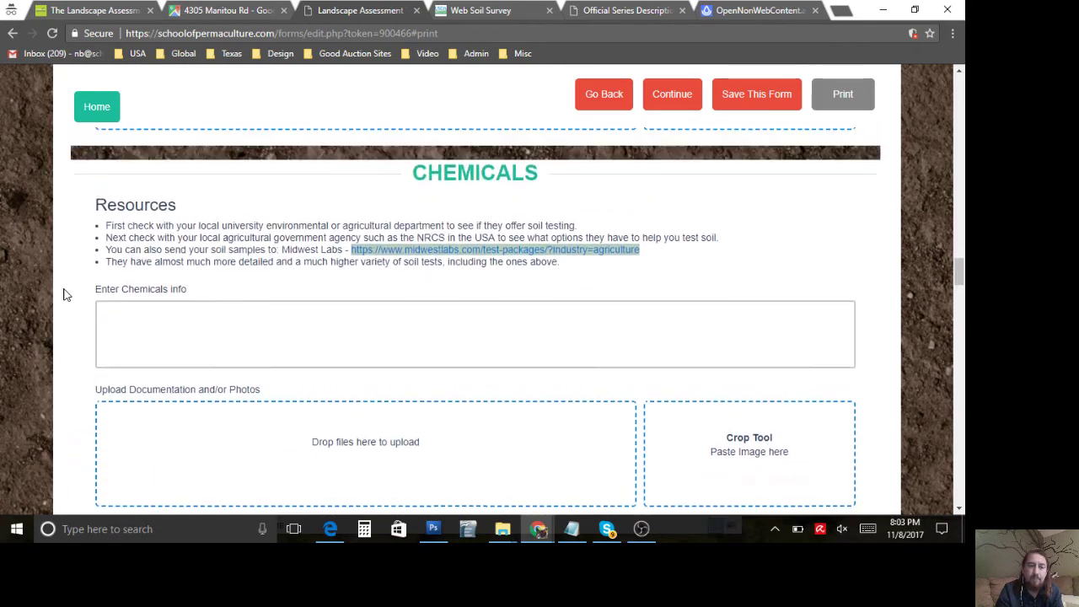
{"action": "scroll", "coordinate": [65, 293], "scroll_direction": "down", "scroll_amount": 4}
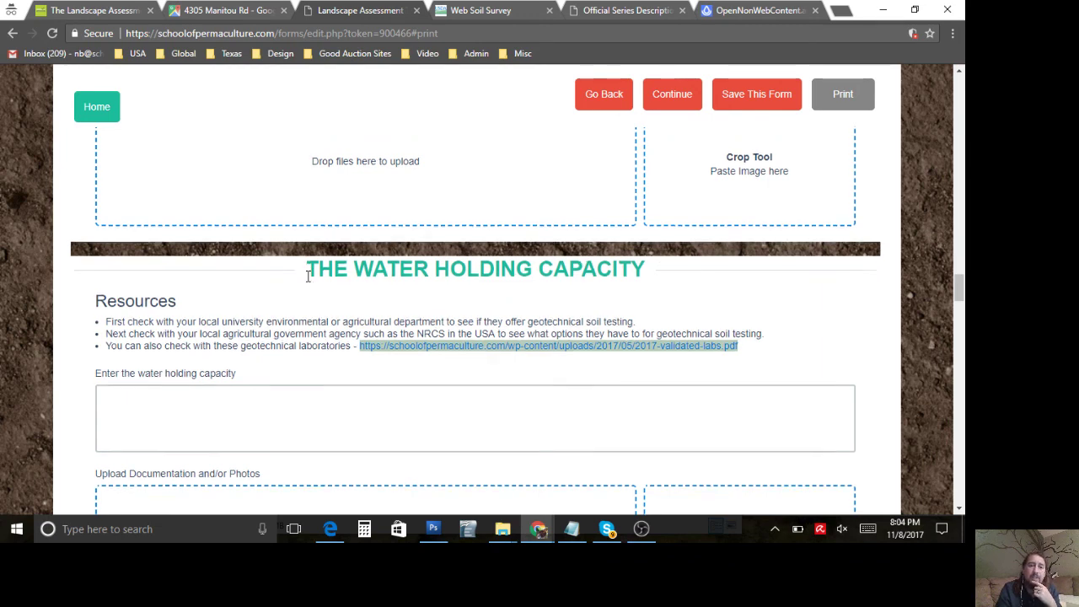
{"action": "scroll", "coordinate": [308, 276], "scroll_direction": "down", "scroll_amount": 2}
{"action": "scroll", "coordinate": [283, 178], "scroll_direction": "up", "scroll_amount": 1}
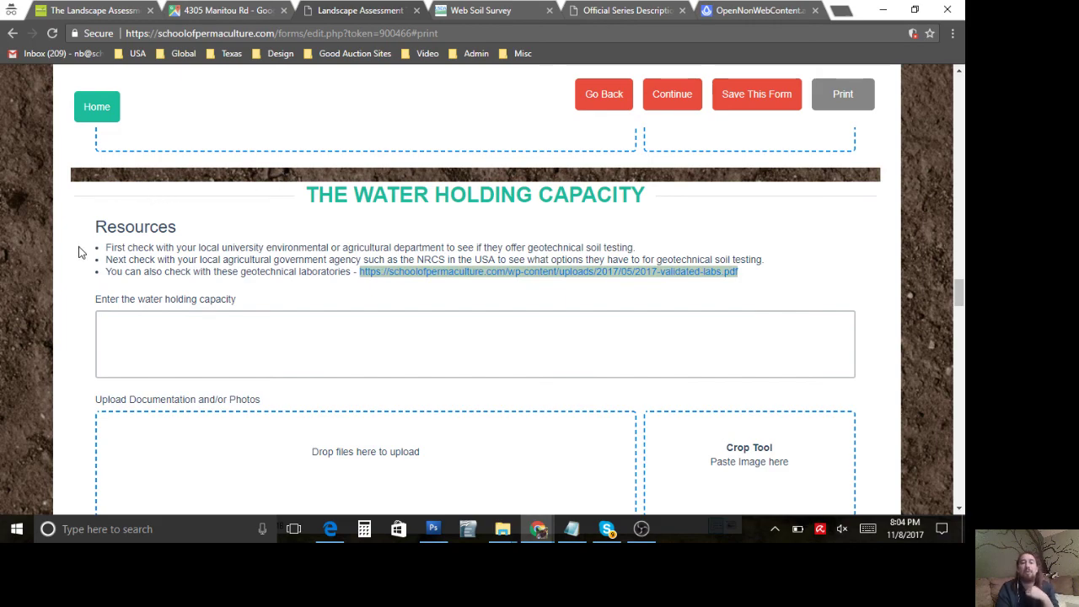
{"action": "scroll", "coordinate": [78, 254], "scroll_direction": "down", "scroll_amount": 3}
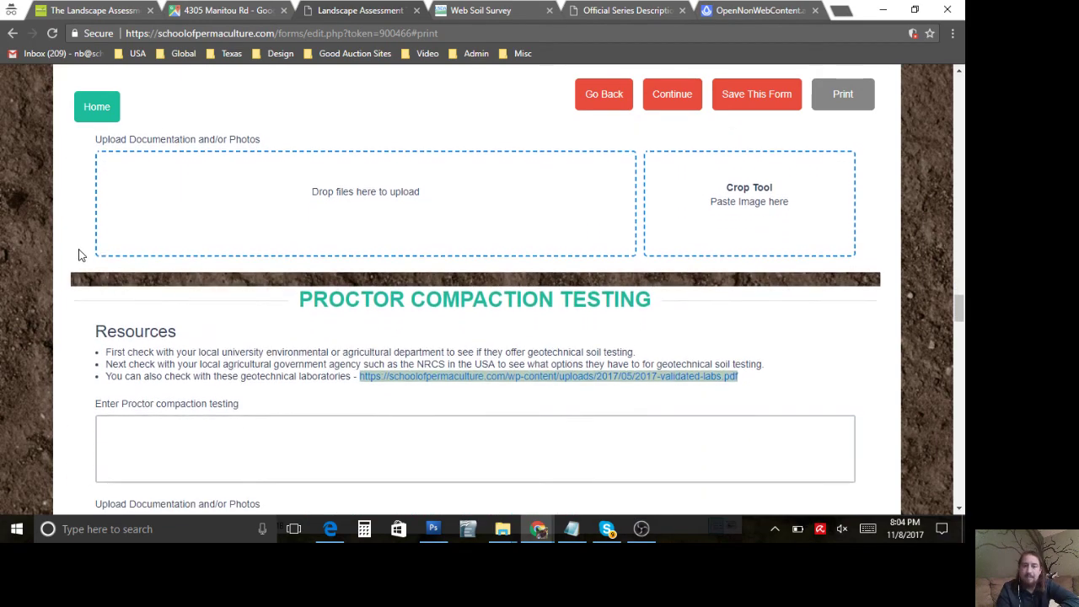
{"action": "scroll", "coordinate": [79, 254], "scroll_direction": "up", "scroll_amount": 10}
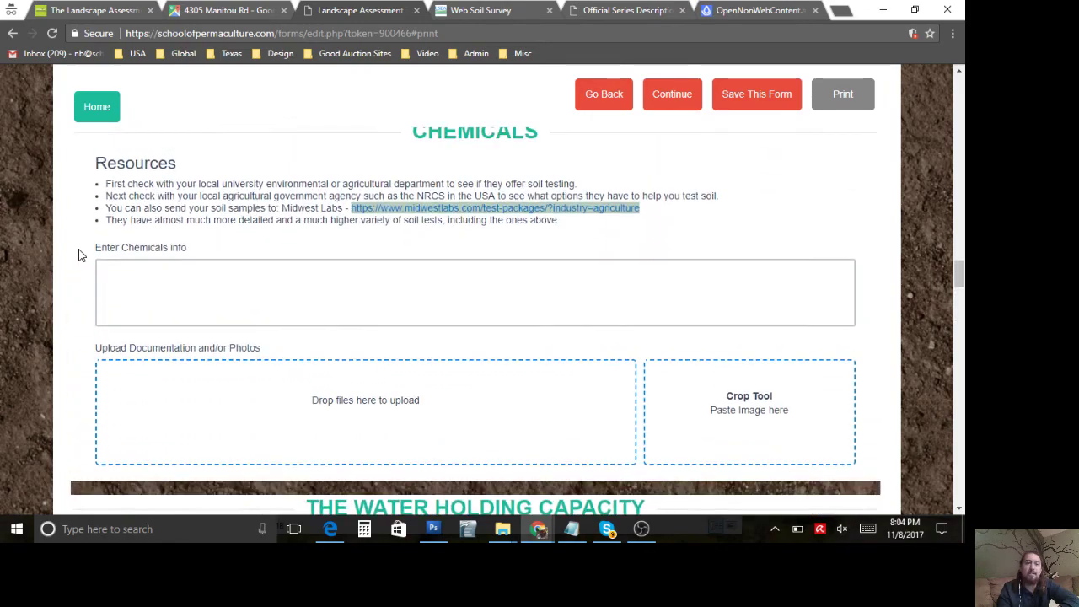
{"action": "scroll", "coordinate": [78, 255], "scroll_direction": "up", "scroll_amount": 9}
{"action": "scroll", "coordinate": [78, 254], "scroll_direction": "down", "scroll_amount": 11}
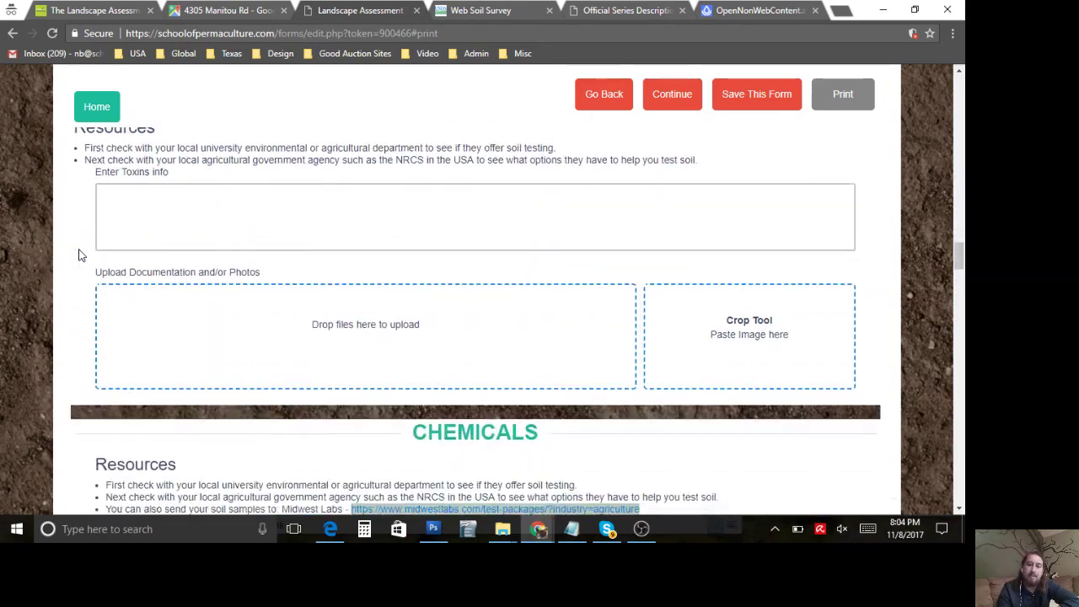
{"action": "scroll", "coordinate": [79, 255], "scroll_direction": "down", "scroll_amount": 3}
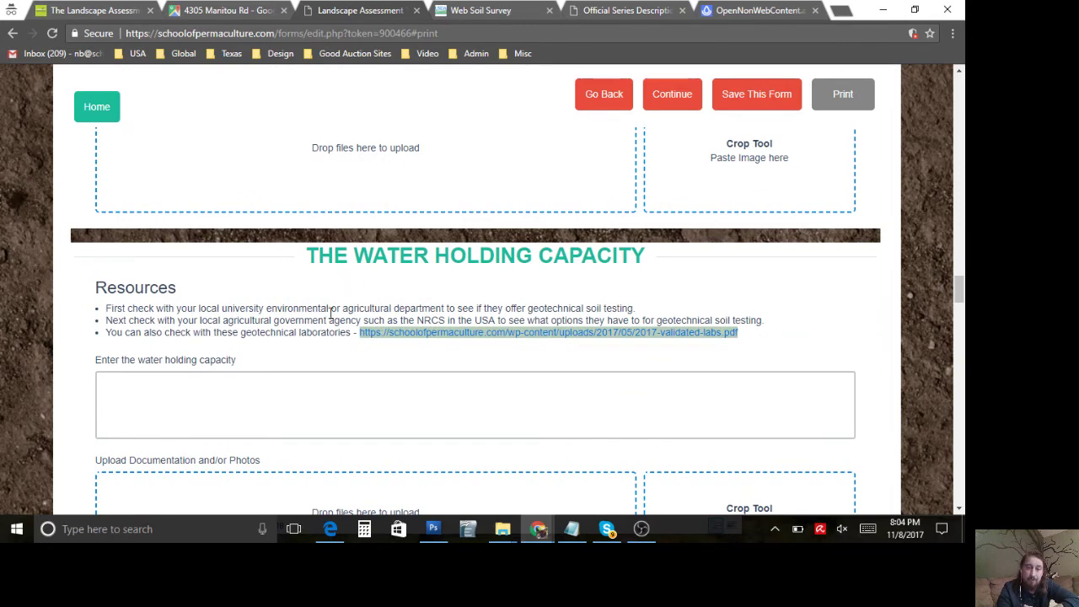
Step: Open the 2017 validated labs PDF and jump to the Kentucky labs listing on page 72
{"action": "left_click", "coordinate": [416, 333]}
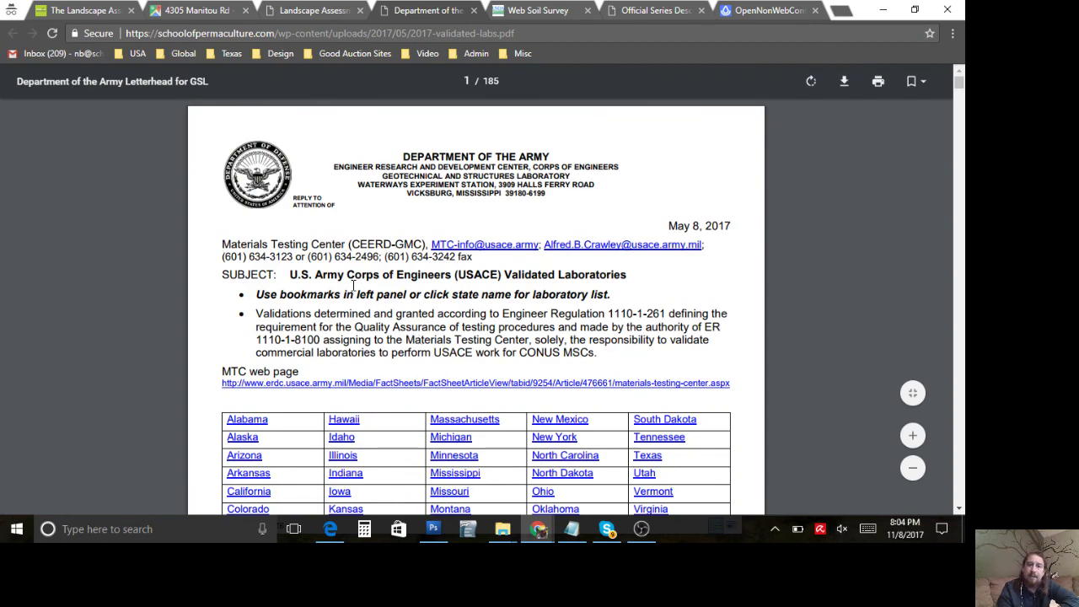
{"action": "scroll", "coordinate": [346, 274], "scroll_direction": "down", "scroll_amount": 1}
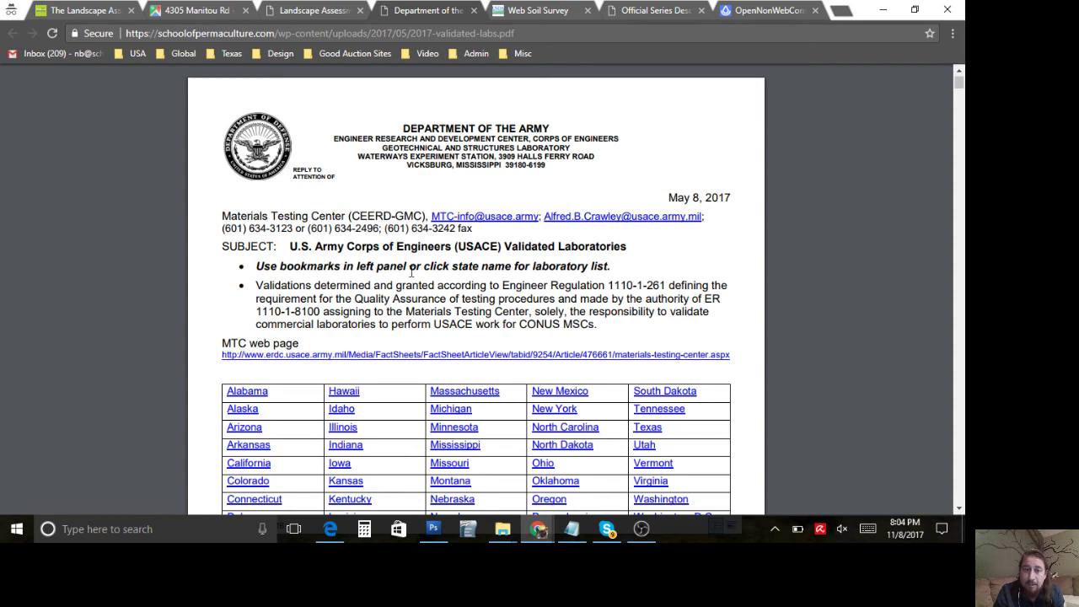
{"action": "scroll", "coordinate": [413, 276], "scroll_direction": "down", "scroll_amount": 1}
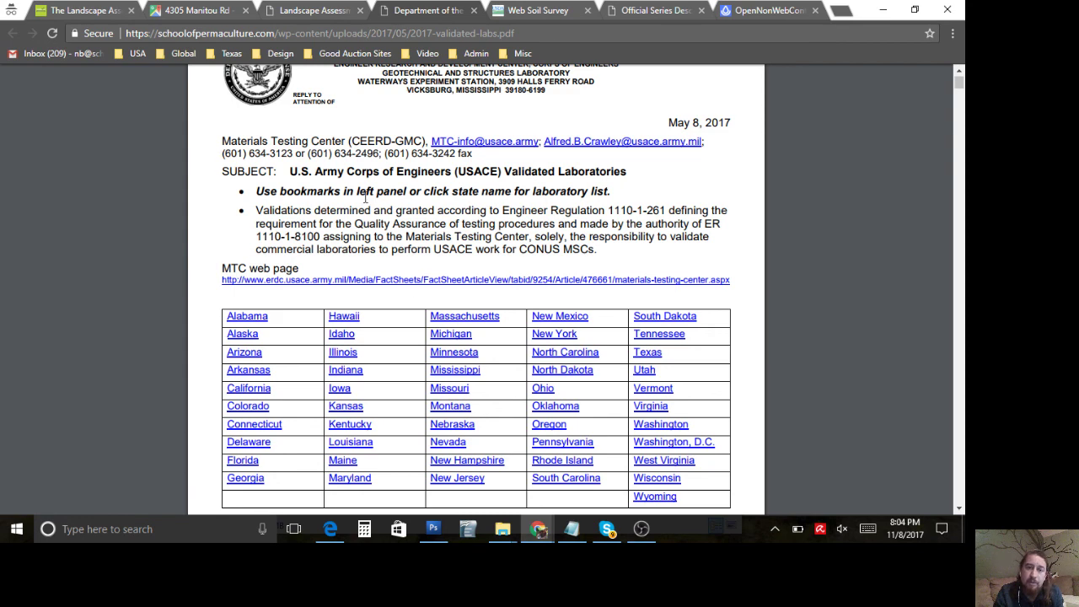
{"action": "scroll", "coordinate": [365, 196], "scroll_direction": "down", "scroll_amount": 2}
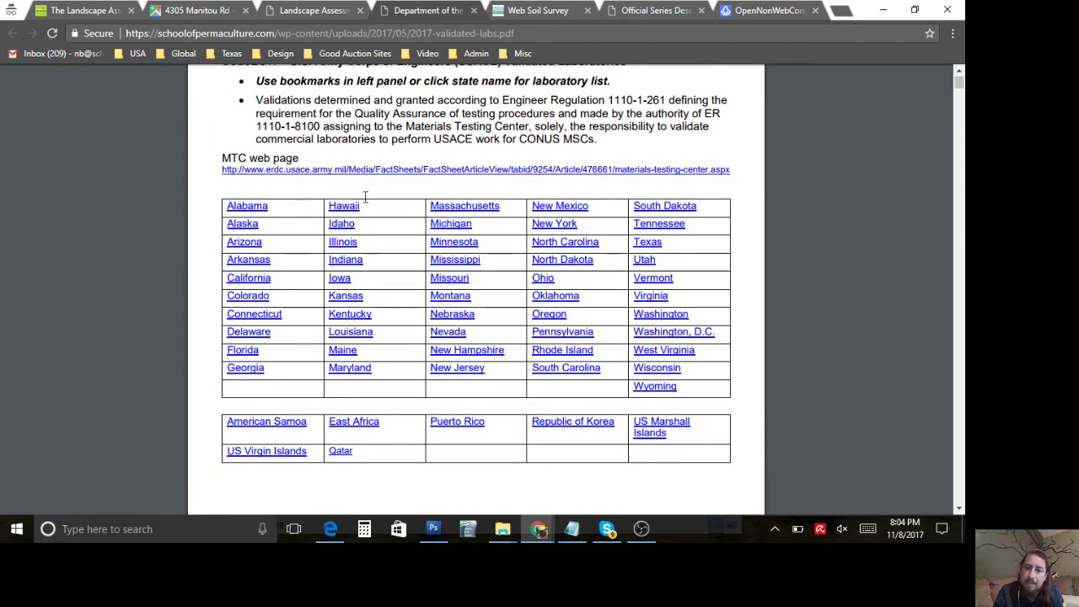
{"action": "left_click", "coordinate": [360, 320]}
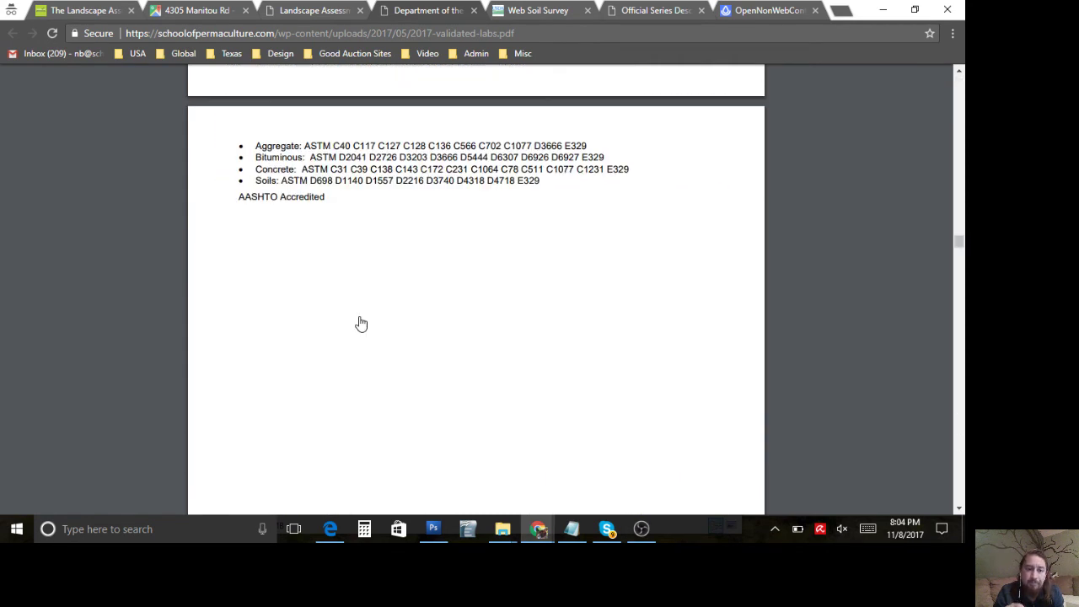
{"action": "scroll", "coordinate": [361, 324], "scroll_direction": "down", "scroll_amount": 4}
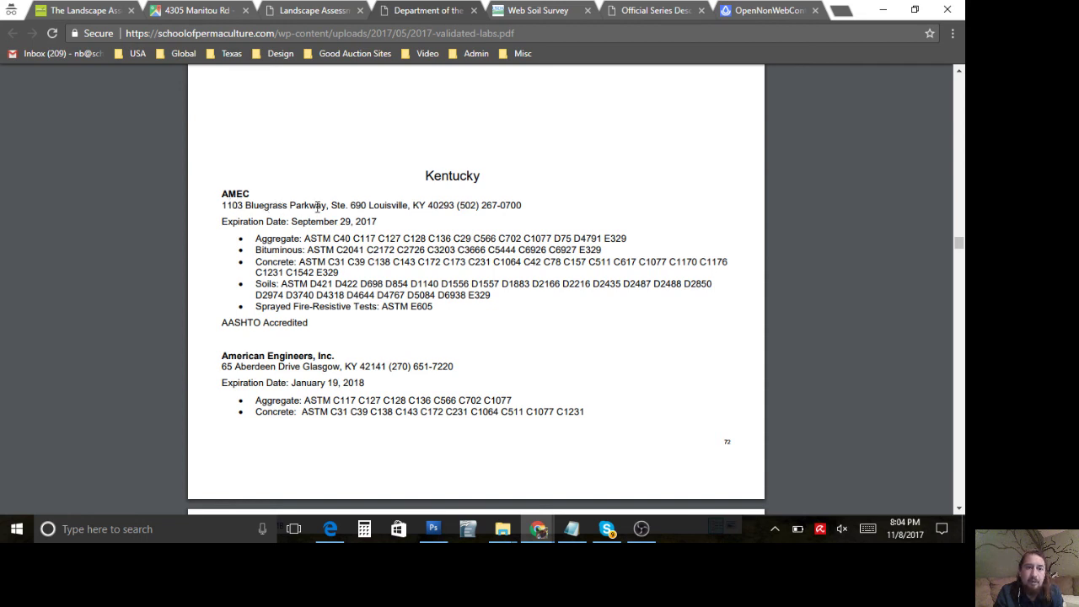
Step: Highlight the AMEC lab's listed test standards, then clear the selection
{"action": "left_click_drag", "start_coordinate": [279, 233], "coordinate": [356, 295]}
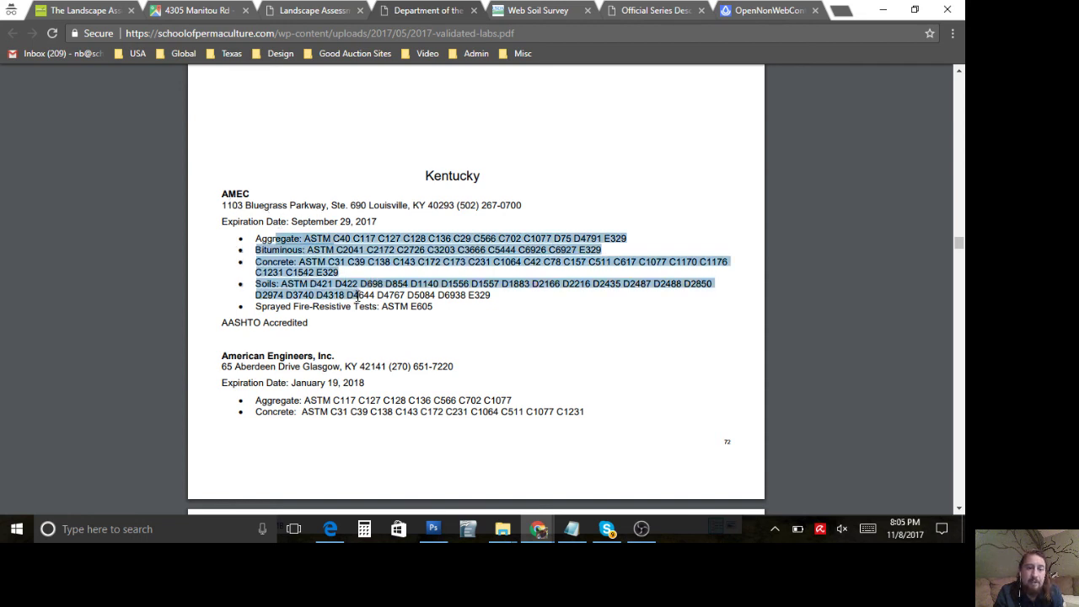
{"action": "left_click", "coordinate": [355, 321]}
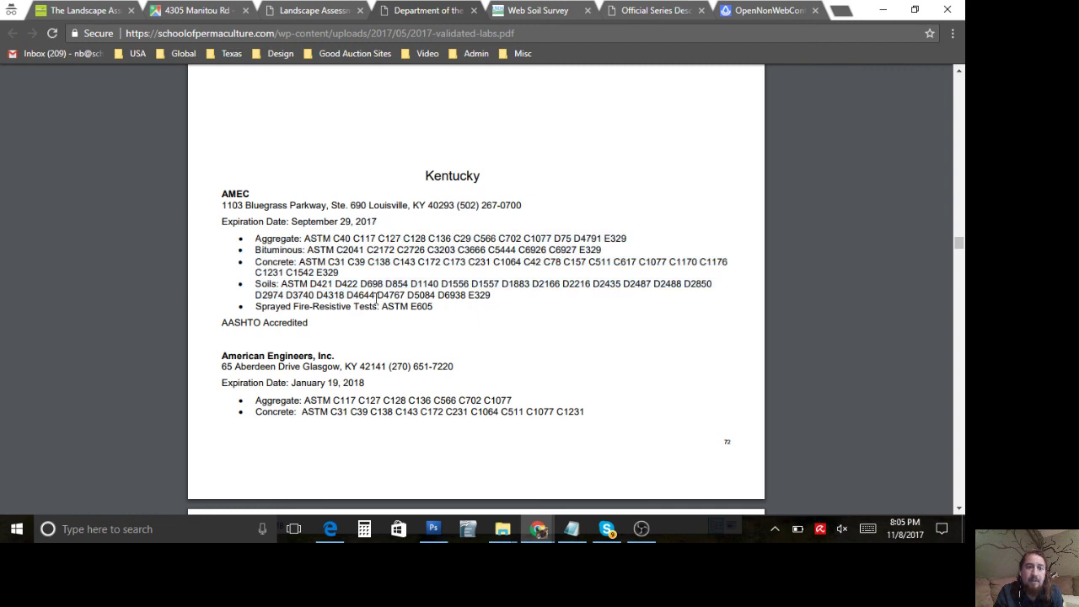
{"action": "scroll", "coordinate": [374, 299], "scroll_direction": "down", "scroll_amount": 2}
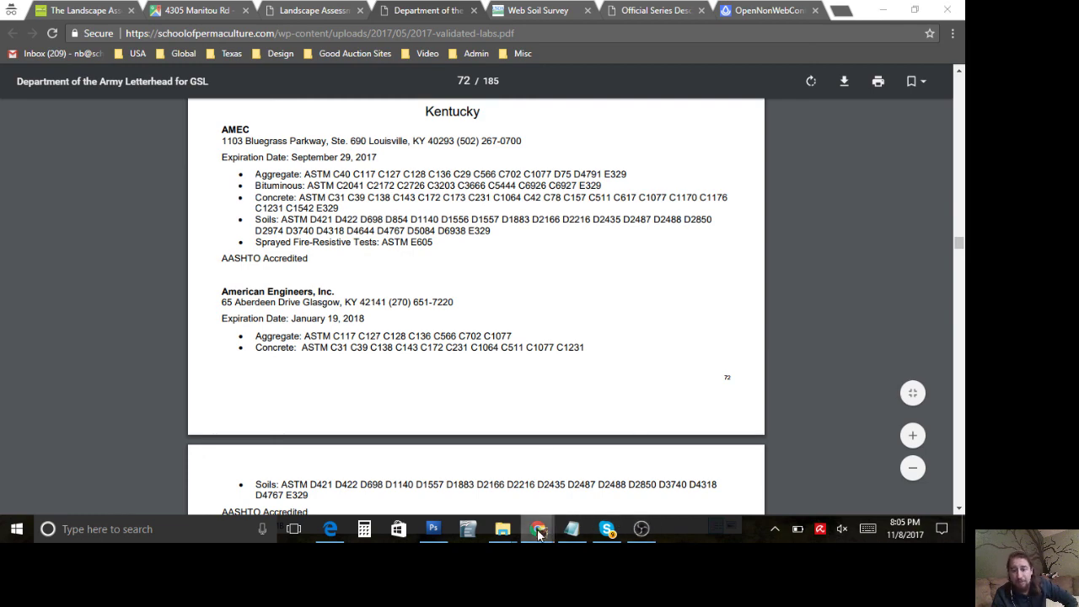
Step: Check the Facebook live video details, then bring OBS Studio to the front
{"action": "mouse_move", "coordinate": [540, 532]}
{"action": "left_click", "coordinate": [596, 489]}
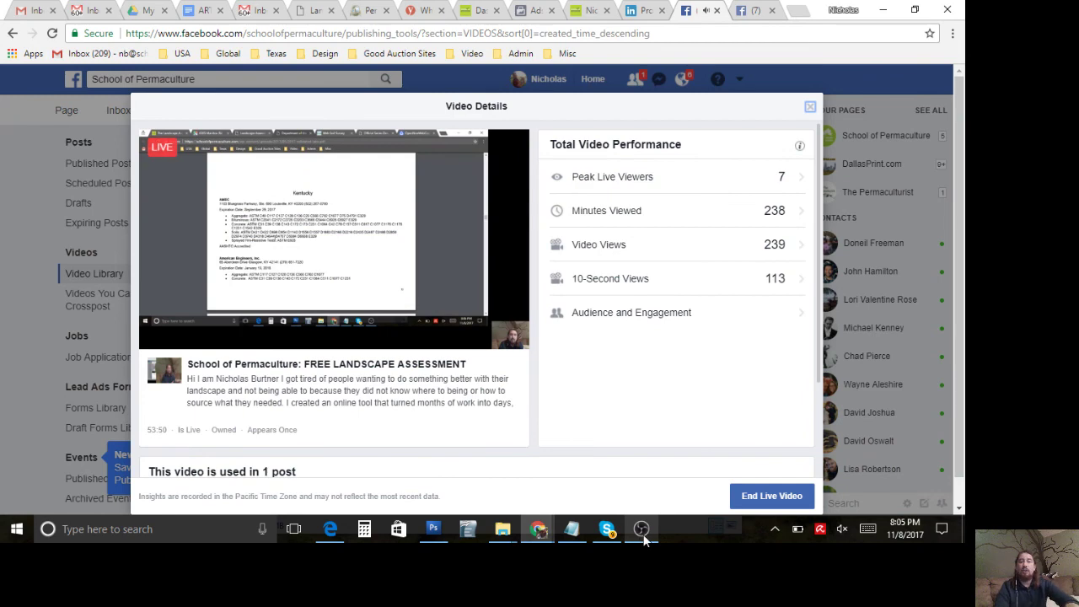
{"action": "mouse_move", "coordinate": [643, 536]}
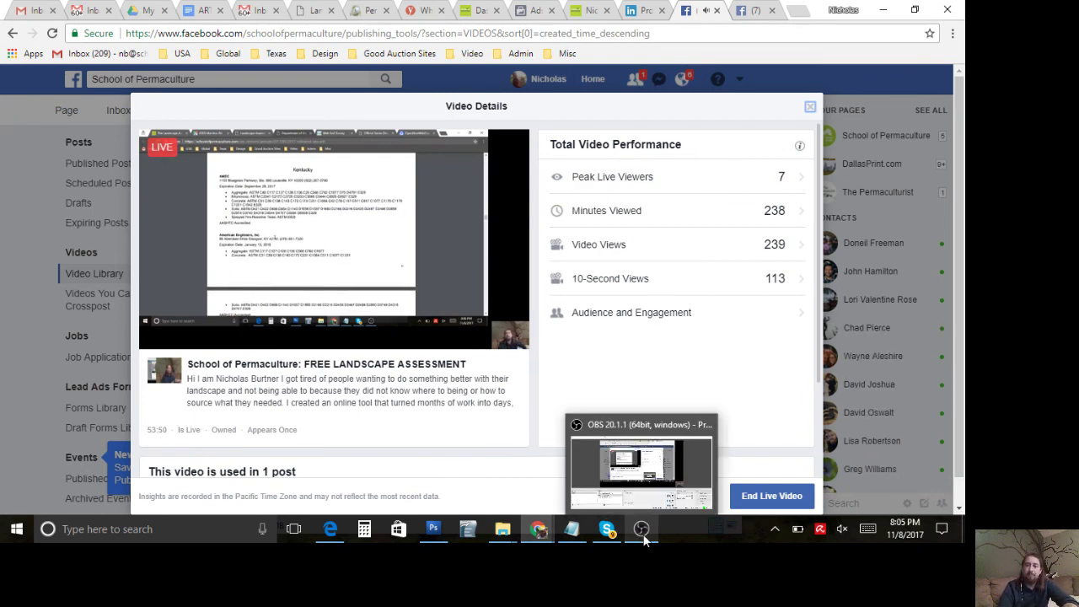
{"action": "left_click", "coordinate": [643, 536]}
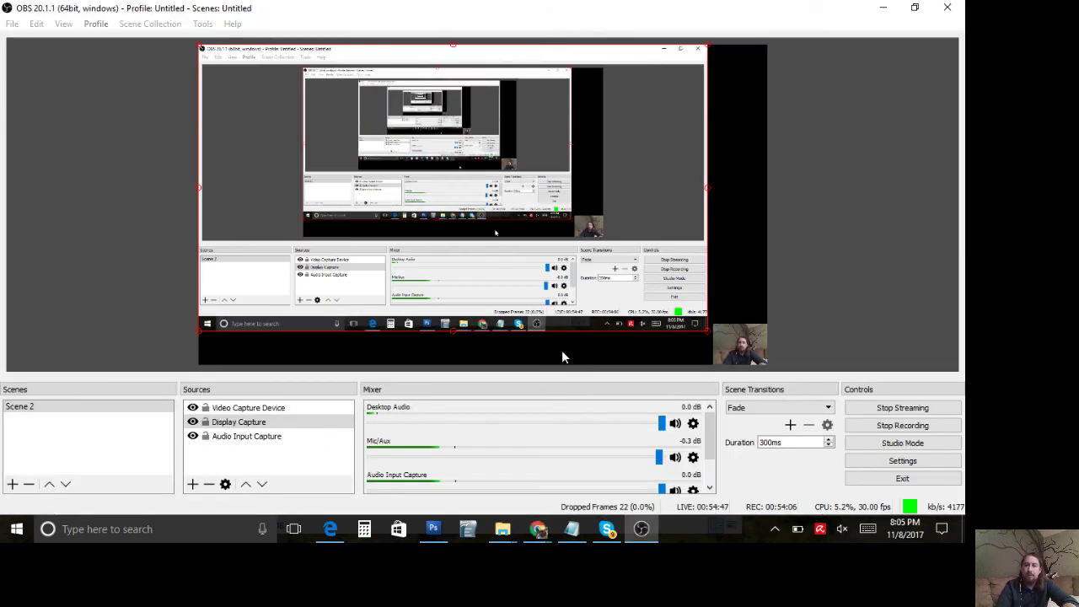
Step: Enlarge the Video Capture Device webcam feed in the OBS layout, then view Facebook's Video Details (7 peak viewers, 239 views)
{"action": "left_click", "coordinate": [730, 342]}
{"action": "left_click_drag", "start_coordinate": [715, 327], "coordinate": [597, 238]}
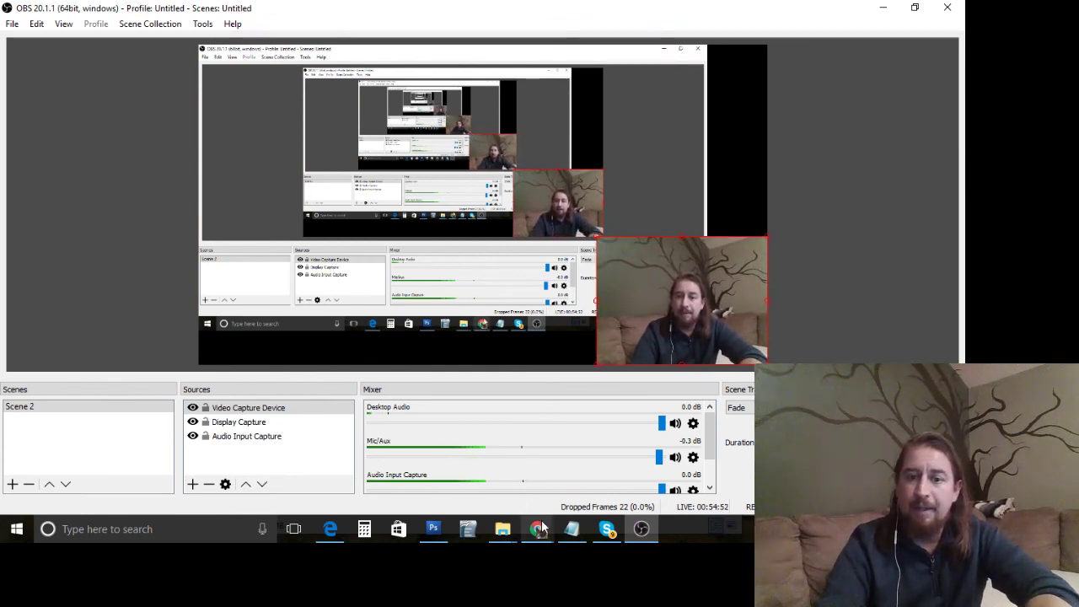
{"action": "mouse_move", "coordinate": [542, 528]}
{"action": "left_click", "coordinate": [573, 491]}
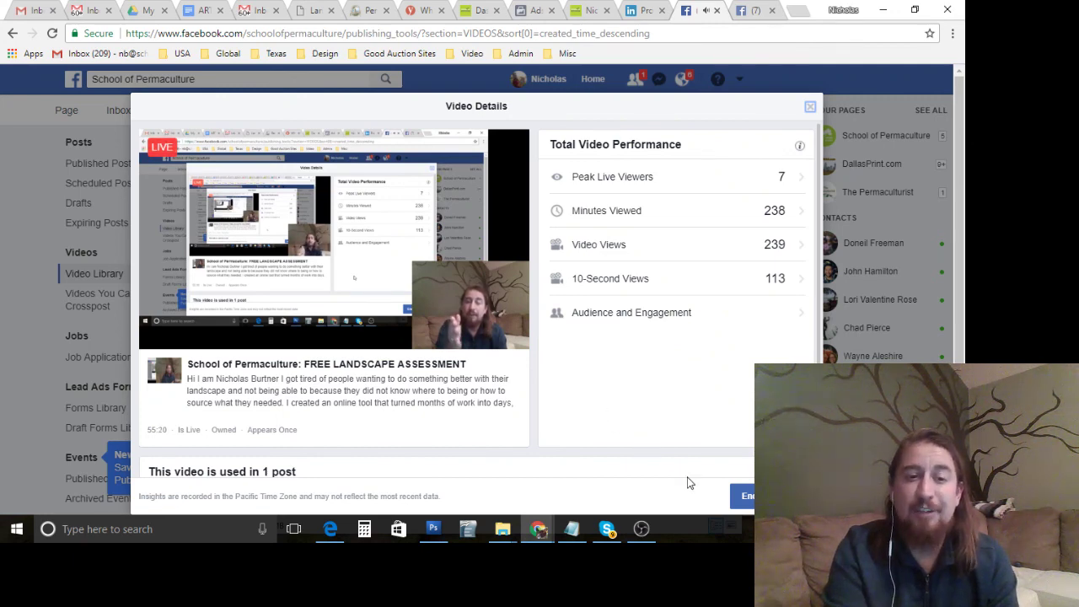
Step: End the FREE LANDSCAPE ASSESSMENT live broadcast on Facebook and go back to OBS Studio
{"action": "left_click", "coordinate": [747, 496]}
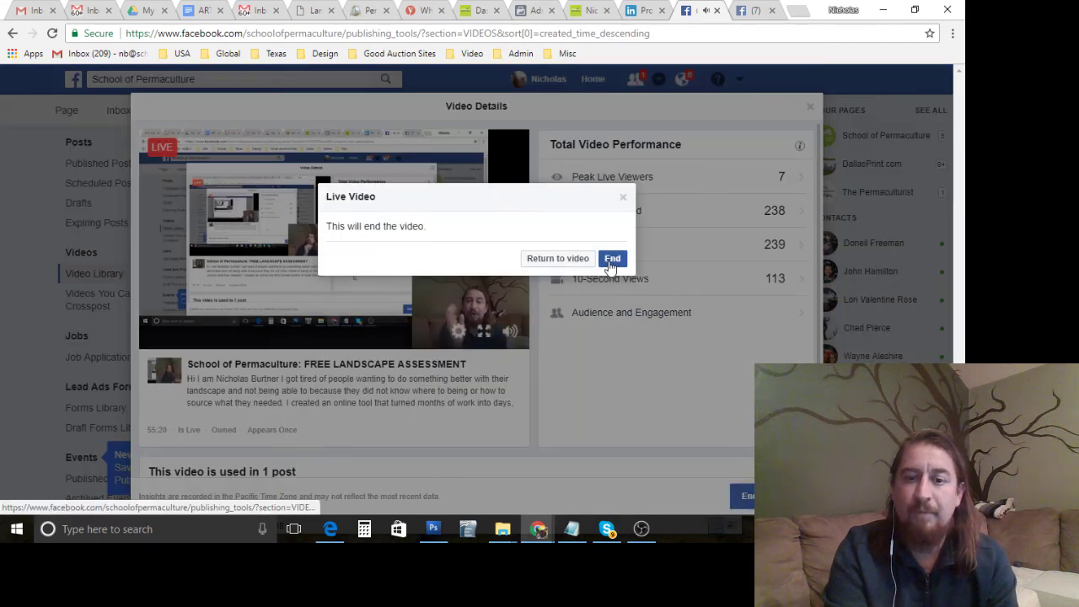
{"action": "left_click", "coordinate": [605, 261]}
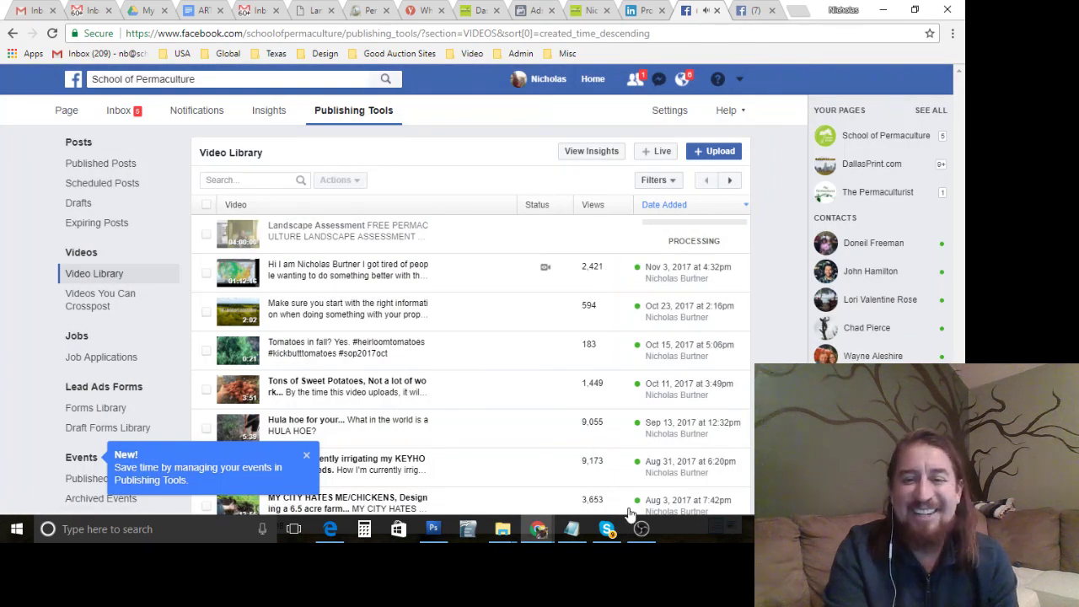
{"action": "left_click", "coordinate": [641, 529]}
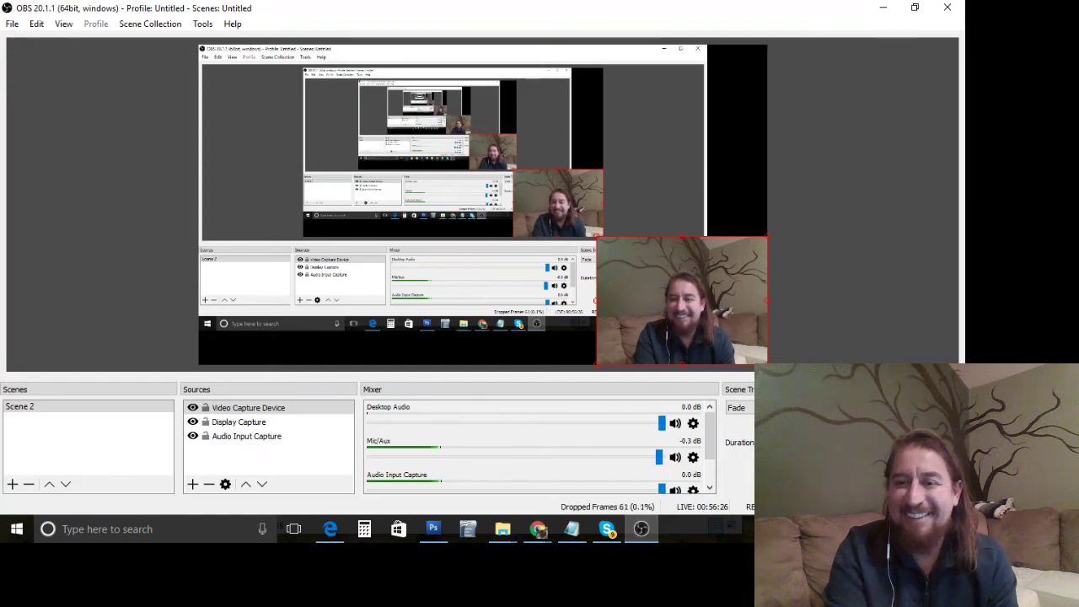